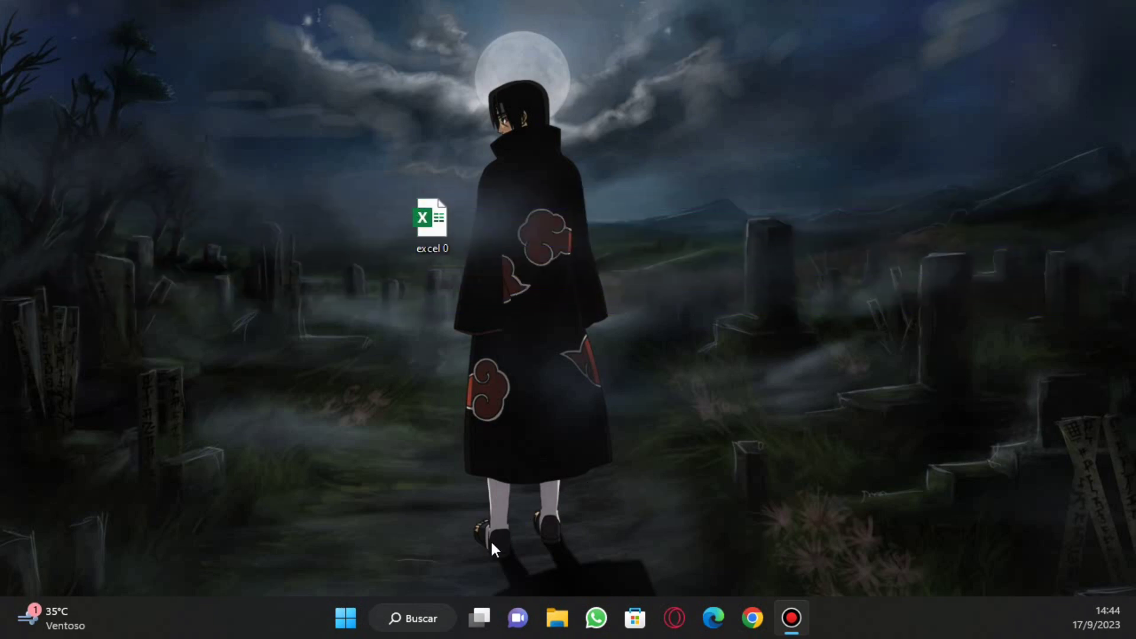
# - Launch Excel, start a blank workbook, try selecting cell ranges, then close it
pyautogui.click(358, 614)
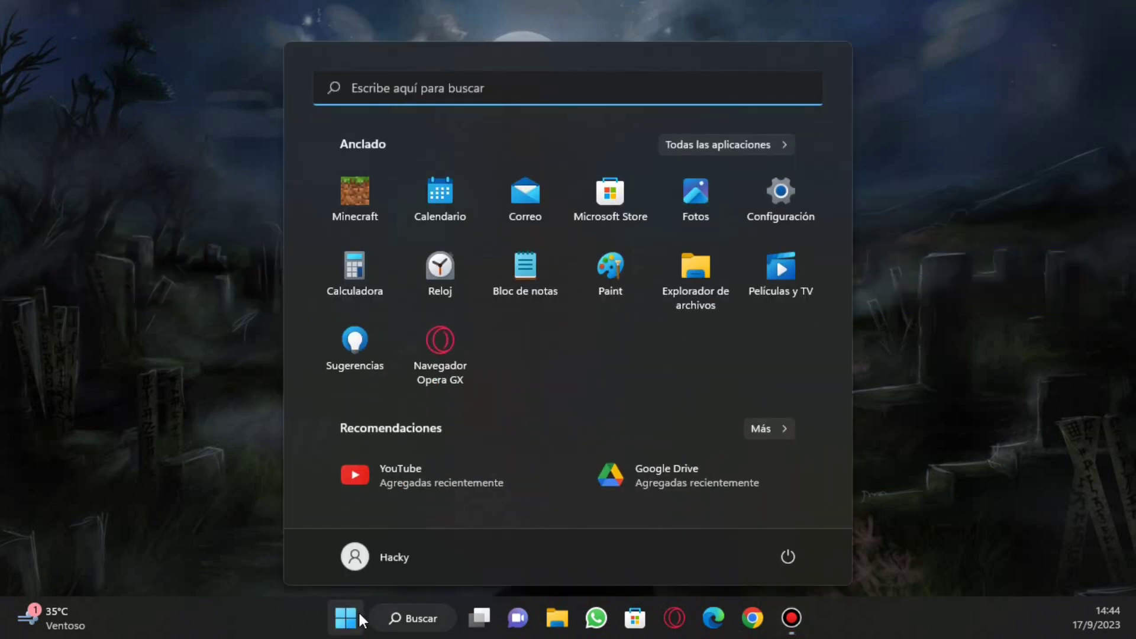
pyautogui.write('exce')
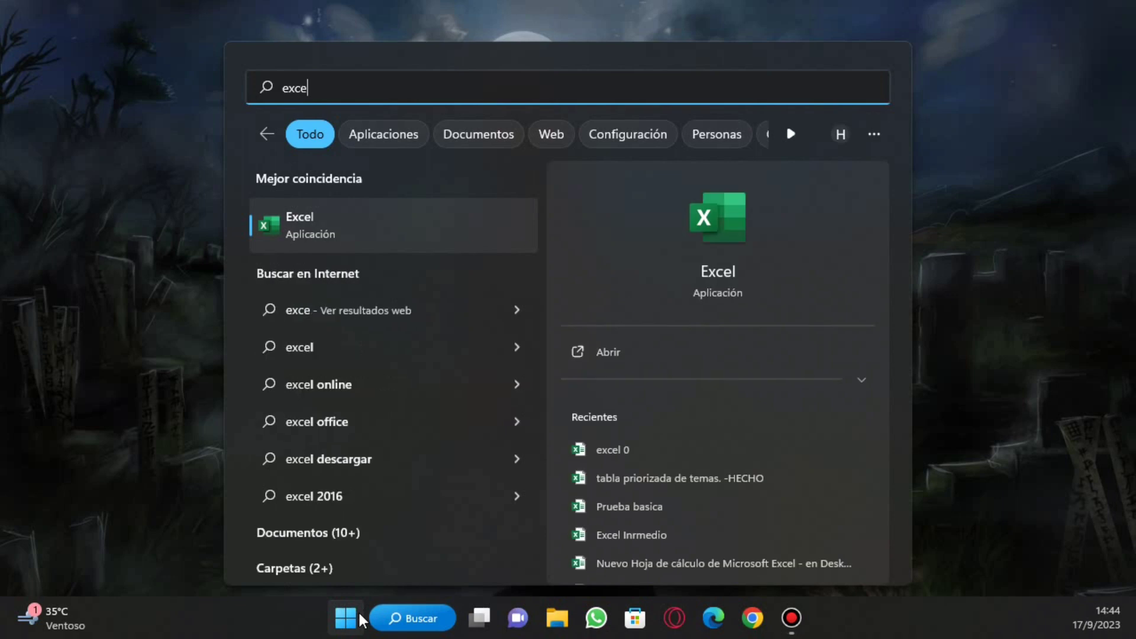
pyautogui.moveTo(717, 284)
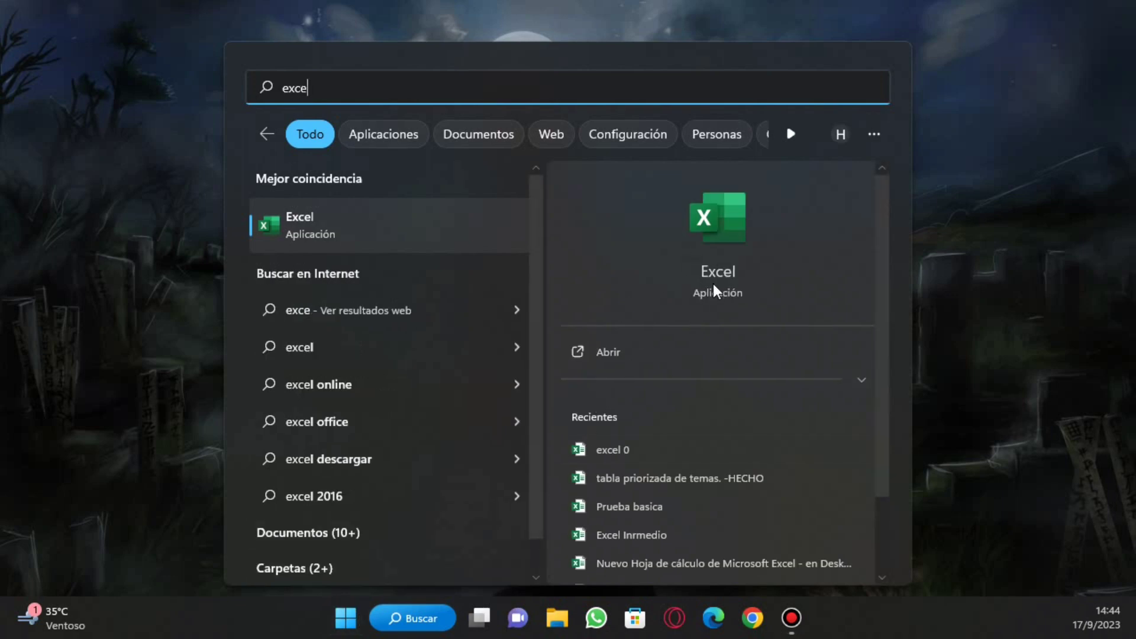
pyautogui.click(613, 348)
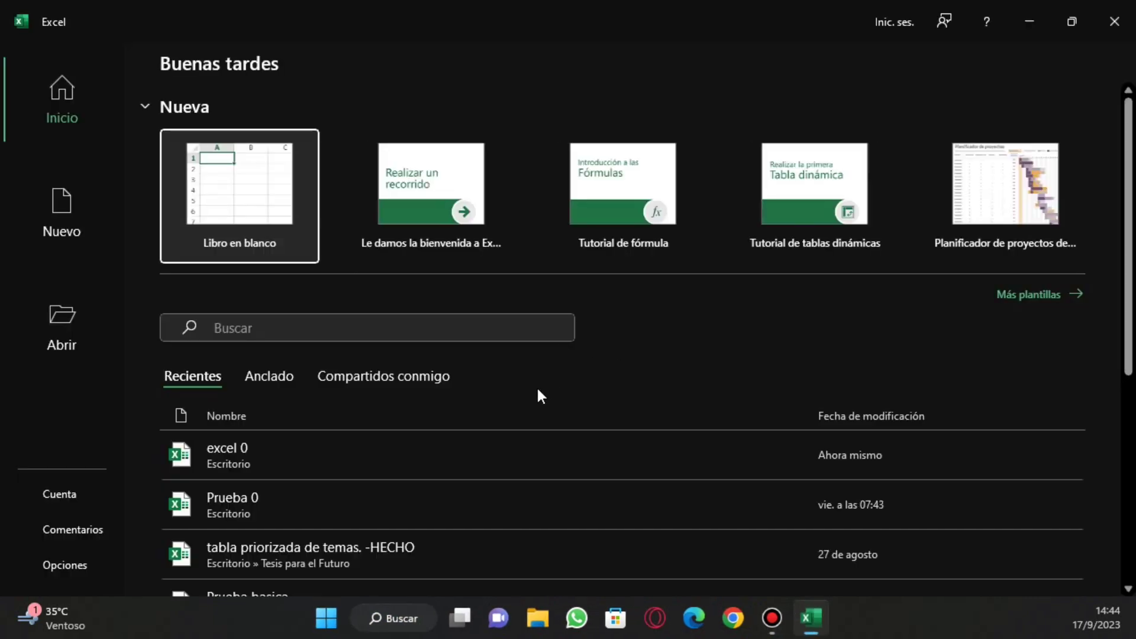
pyautogui.click(247, 203)
pyautogui.moveTo(418, 317); pyautogui.dragTo(661, 494)
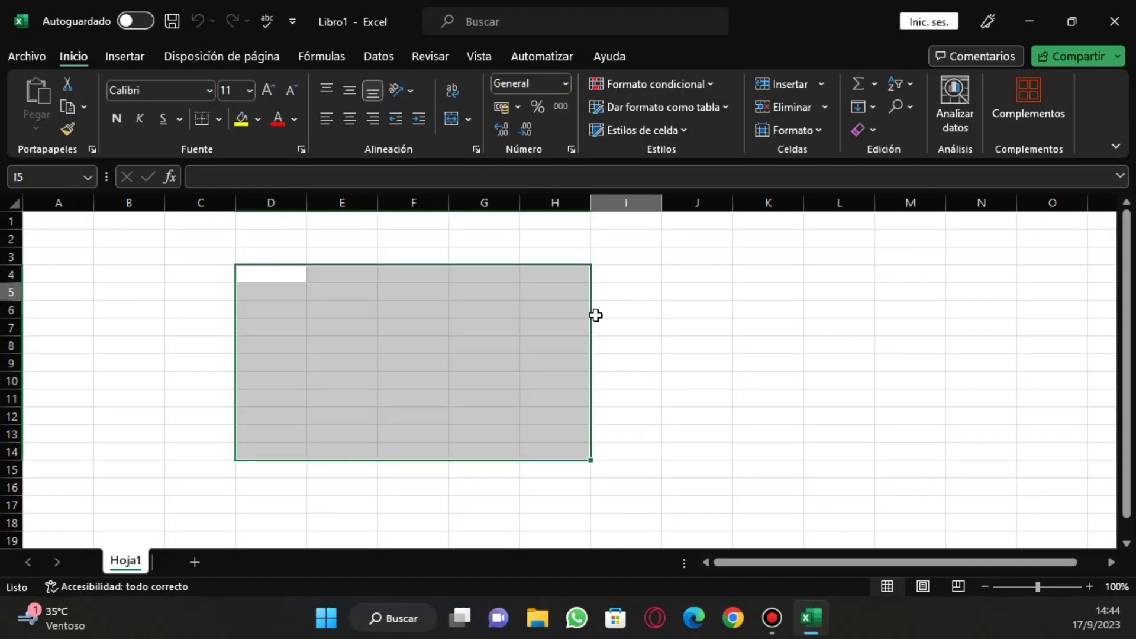
pyautogui.moveTo(414, 345); pyautogui.dragTo(486, 397)
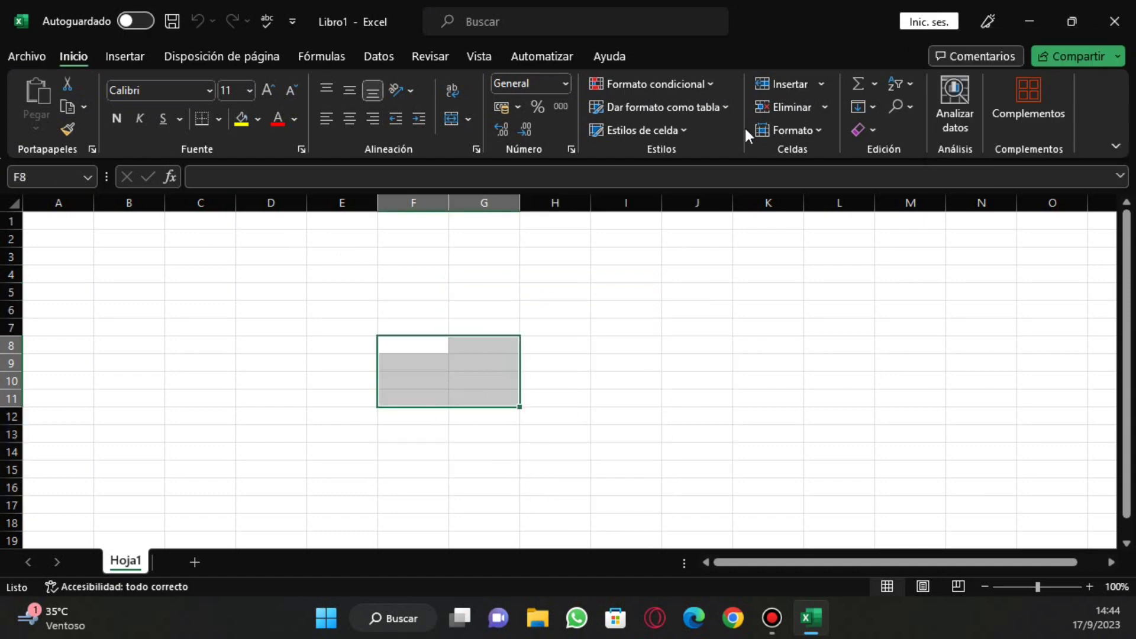
pyautogui.click(668, 356)
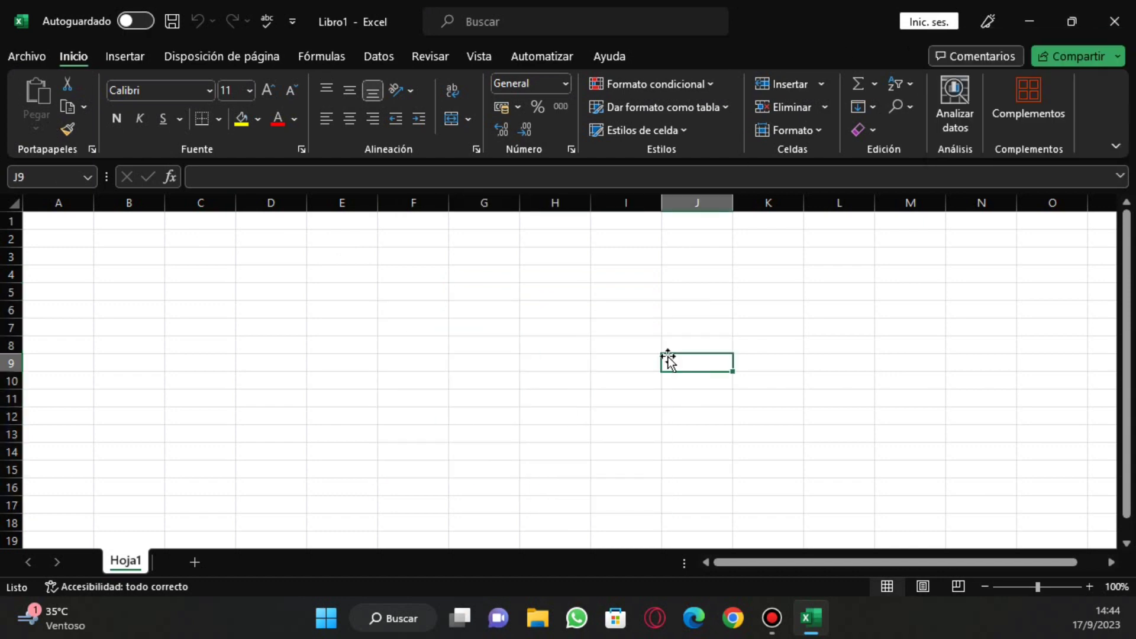
pyautogui.click(1102, 27)
# - Delete the excel 0 file and create a new spreadsheet named 'excel desde 0' on the desktop
pyautogui.moveTo(434, 235); pyautogui.dragTo(363, 250)
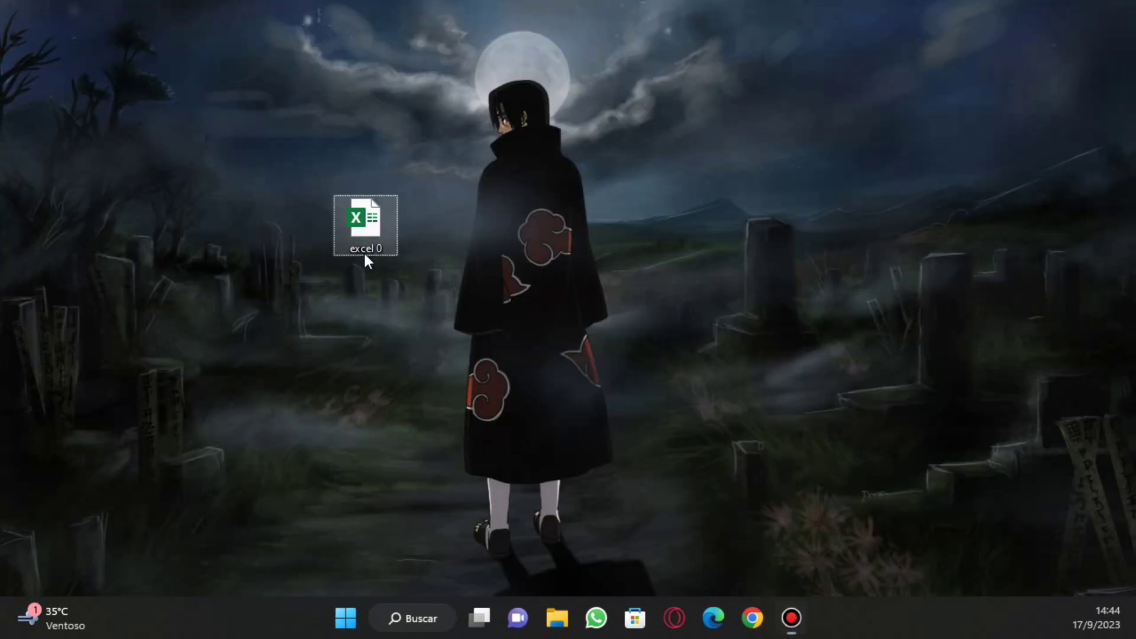
pyautogui.press('Delete')
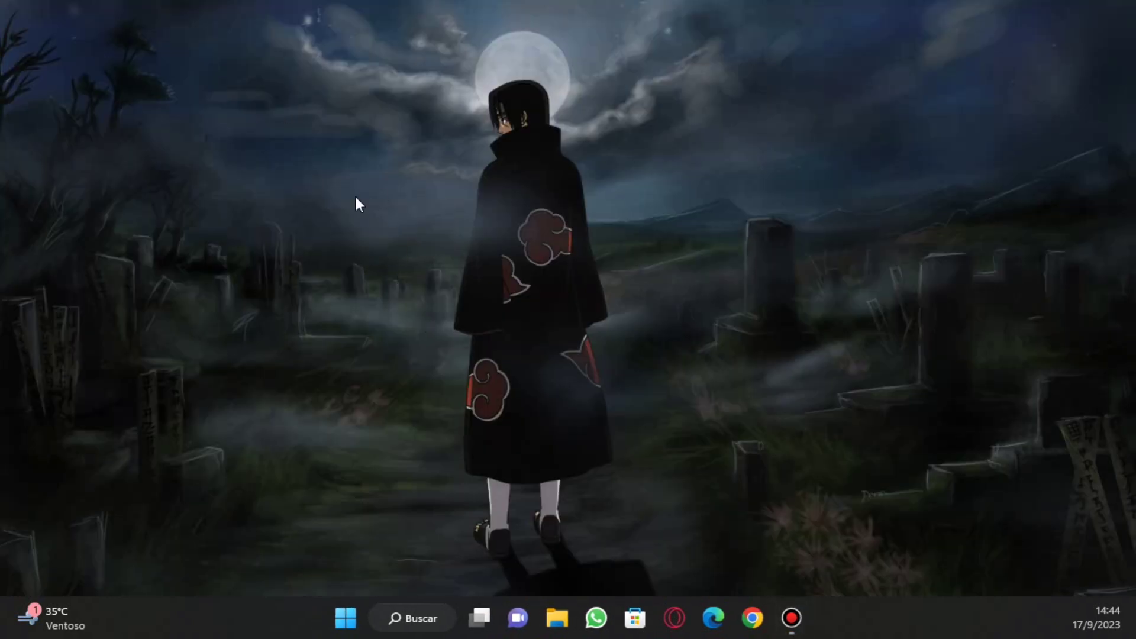
pyautogui.rightClick(487, 256)
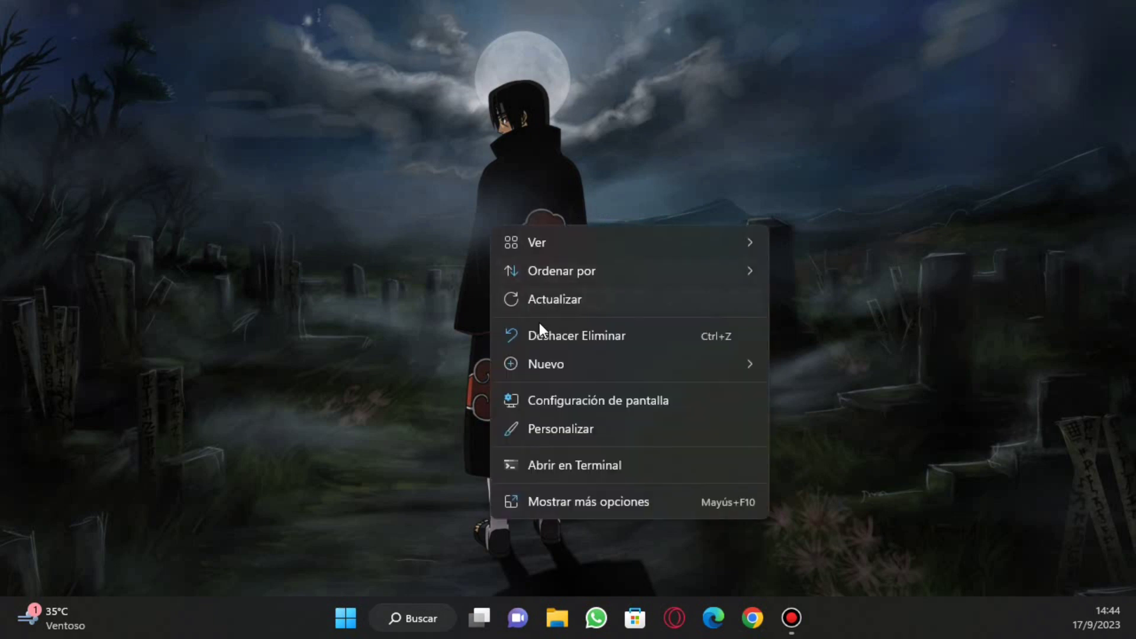
pyautogui.moveTo(621, 363)
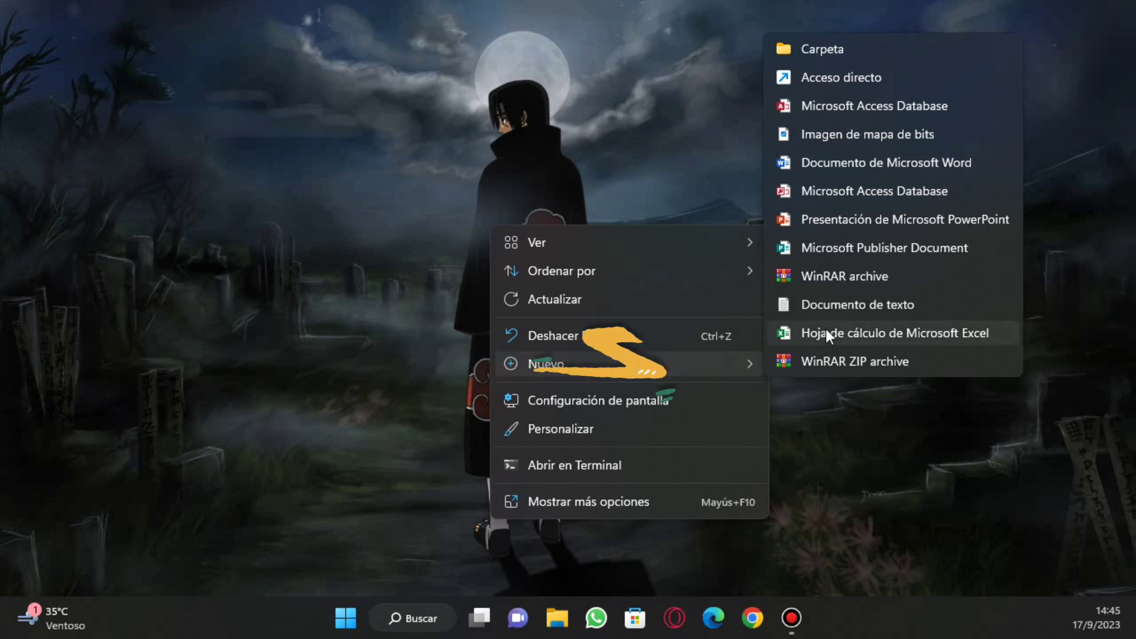
pyautogui.click(979, 344)
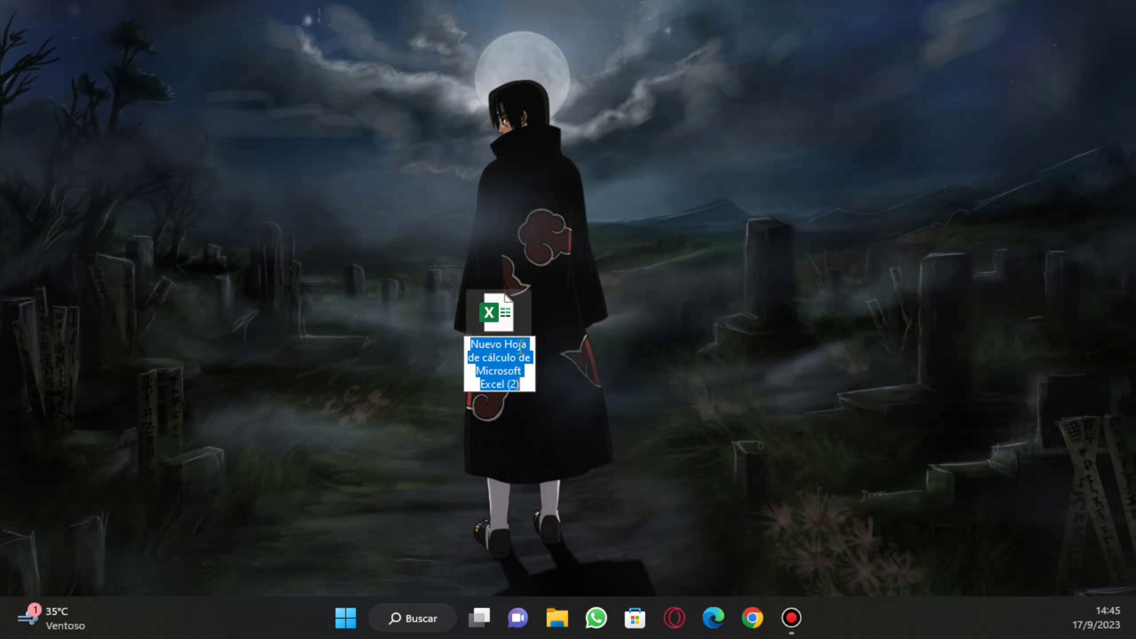
pyautogui.write('excel desde 0')
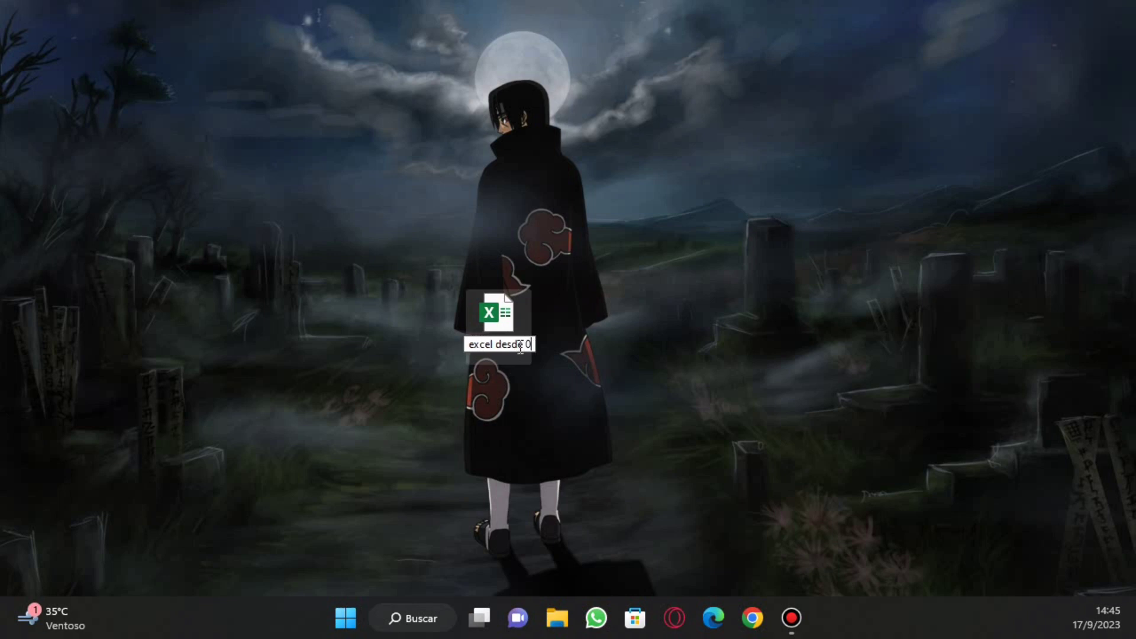
pyautogui.press('Return')
# - Move the excel desde 0 icon up-left and open the spreadsheet
pyautogui.moveTo(520, 347); pyautogui.dragTo(392, 226)
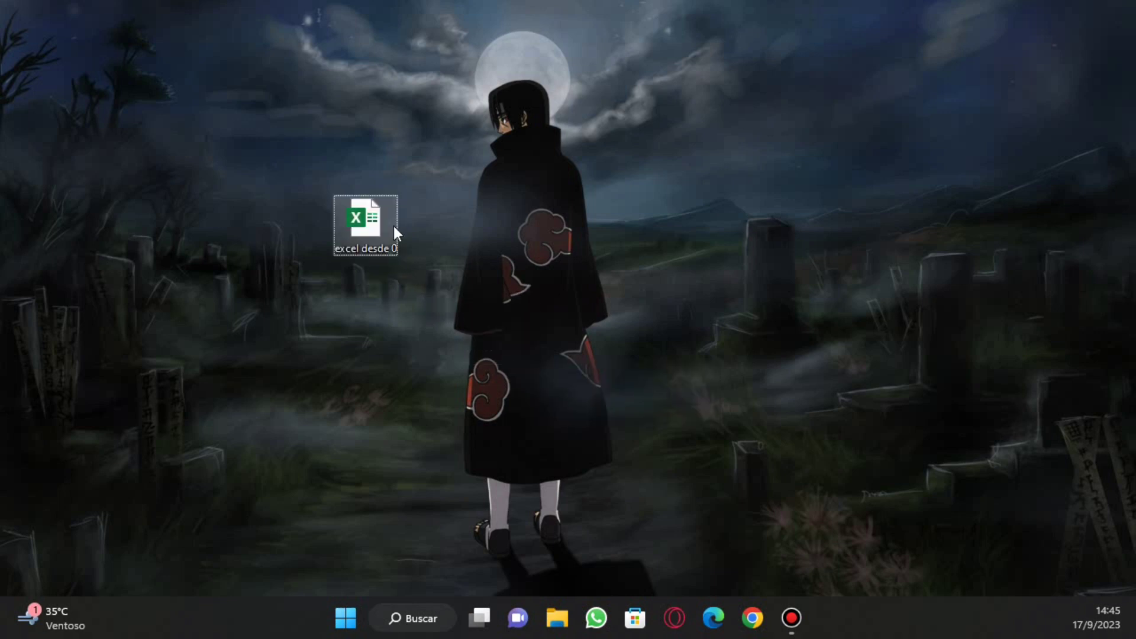
pyautogui.moveTo(288, 152); pyautogui.dragTo(603, 438)
pyautogui.doubleClick(371, 232)
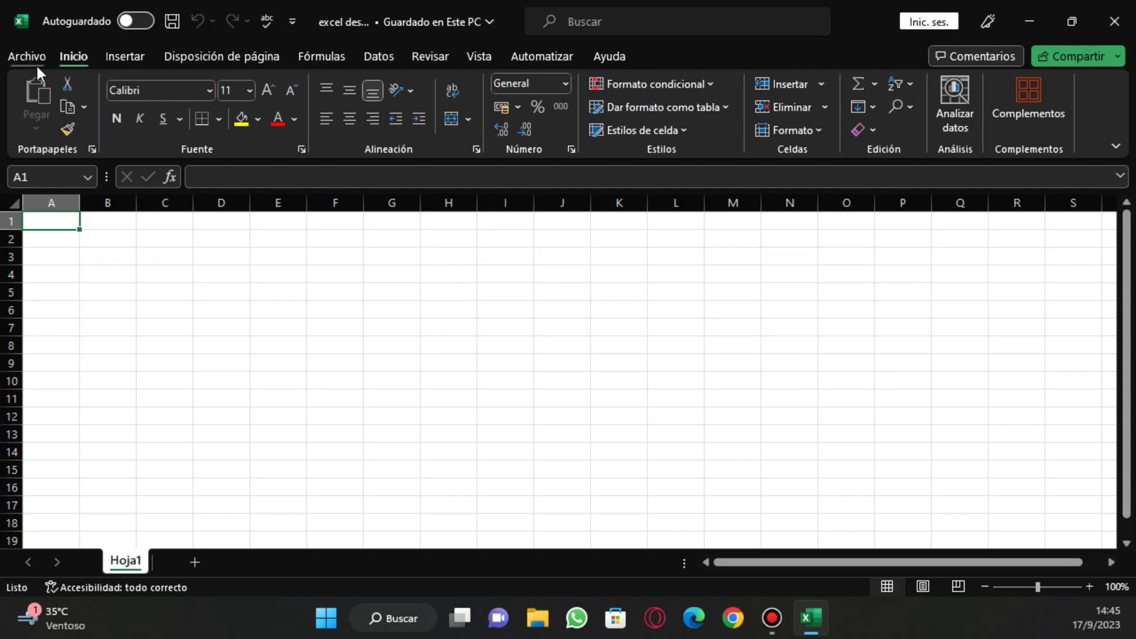
# - View the Office account information under Archivo > Más > Cuenta, then return to the worksheet grid
pyautogui.click(29, 57)
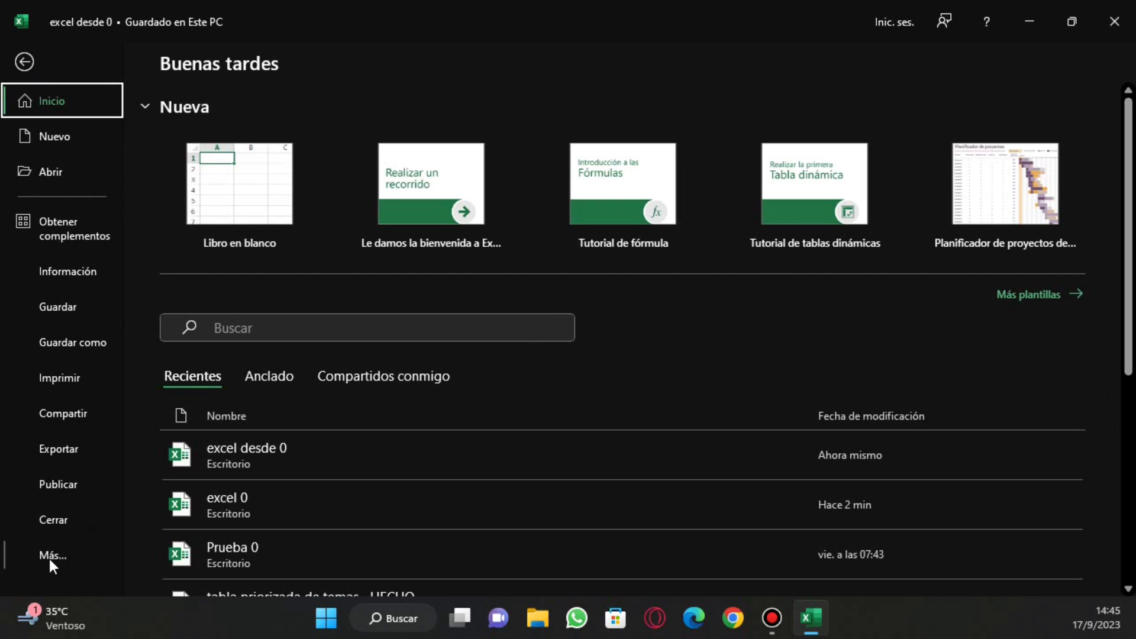
pyautogui.click(48, 556)
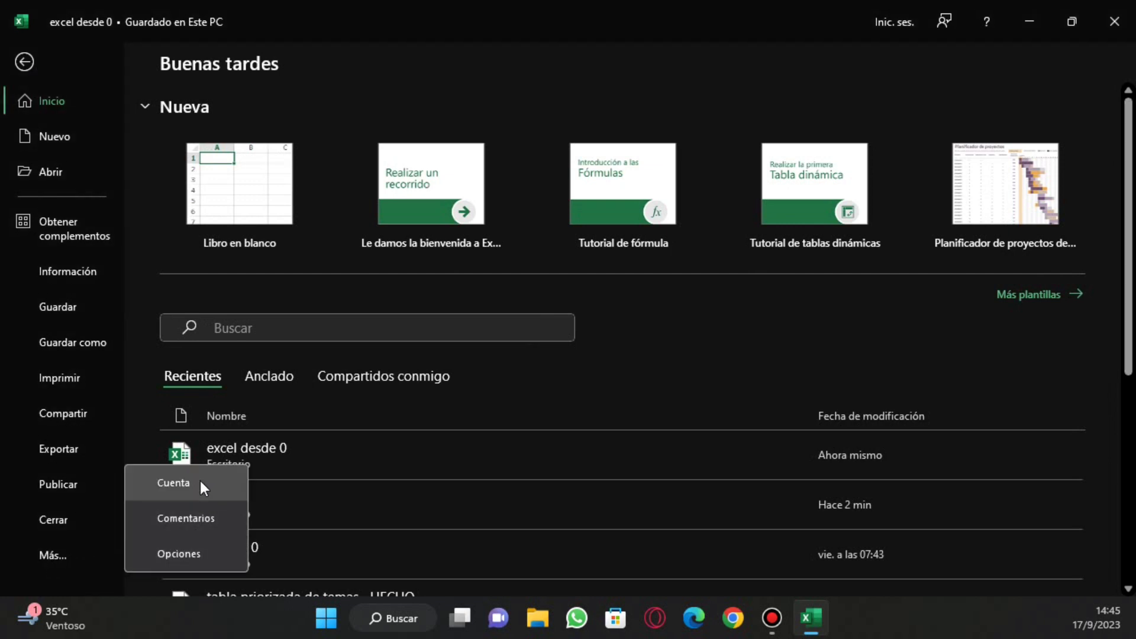
pyautogui.click(201, 485)
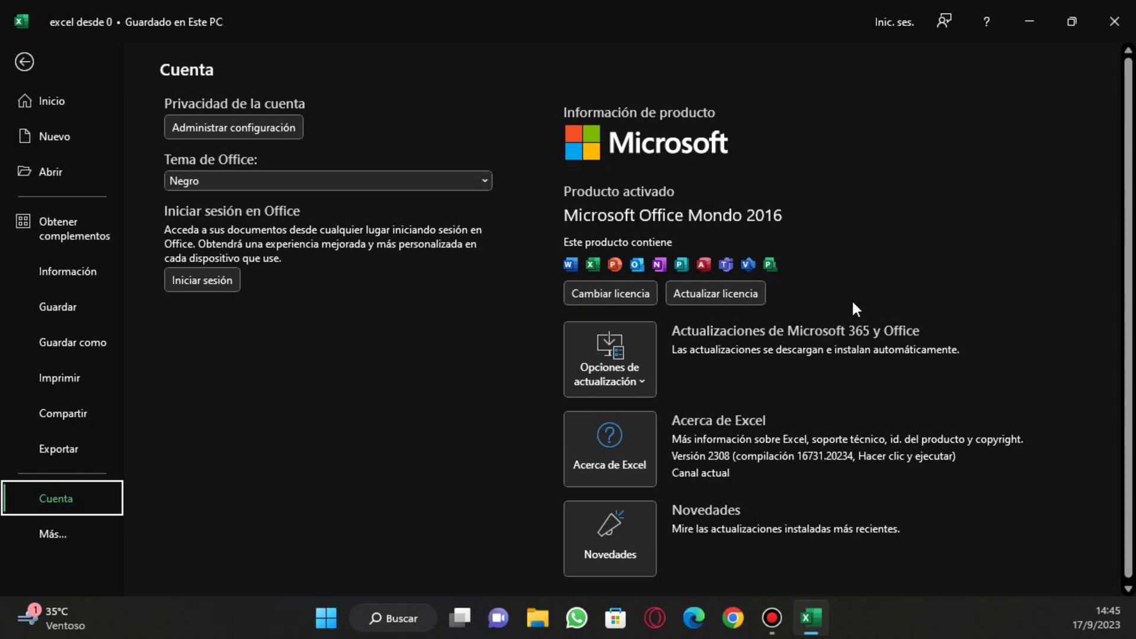
pyautogui.click(63, 105)
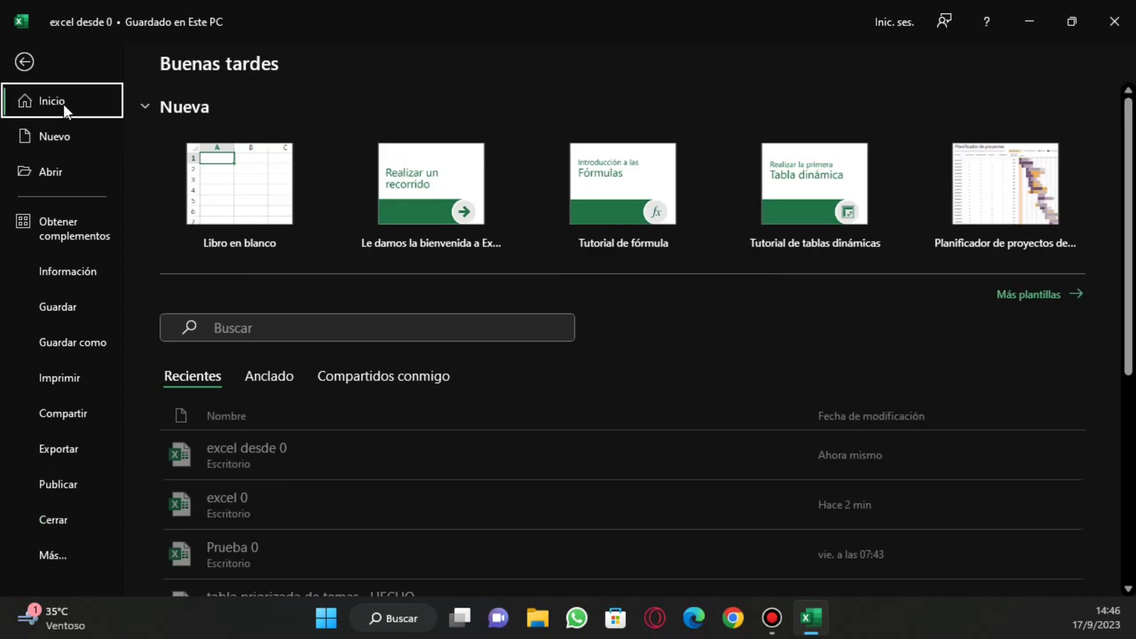
pyautogui.click(224, 177)
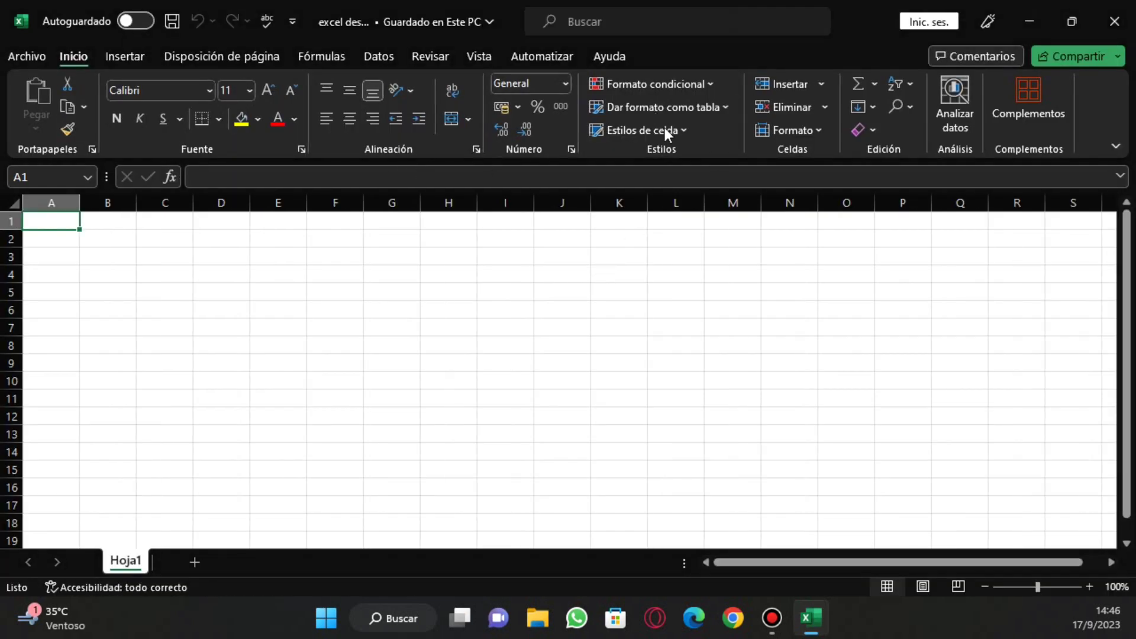
# - Close Excel, reopen excel desde 0 from the desktop, and click a few sample cells ending at H6
pyautogui.click(1114, 22)
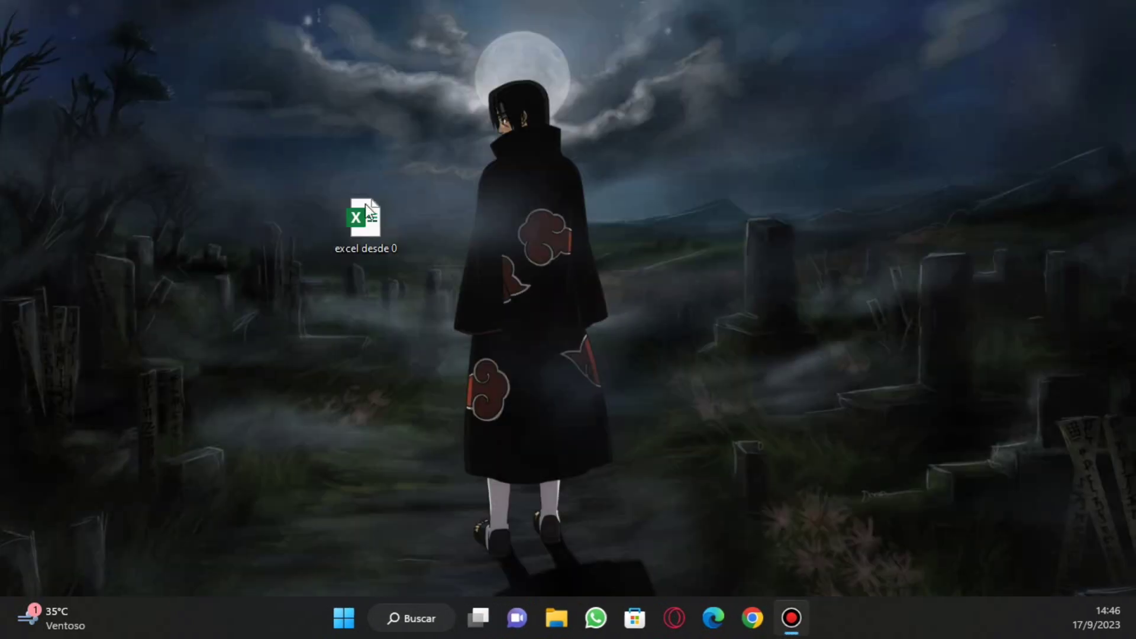
pyautogui.doubleClick(371, 226)
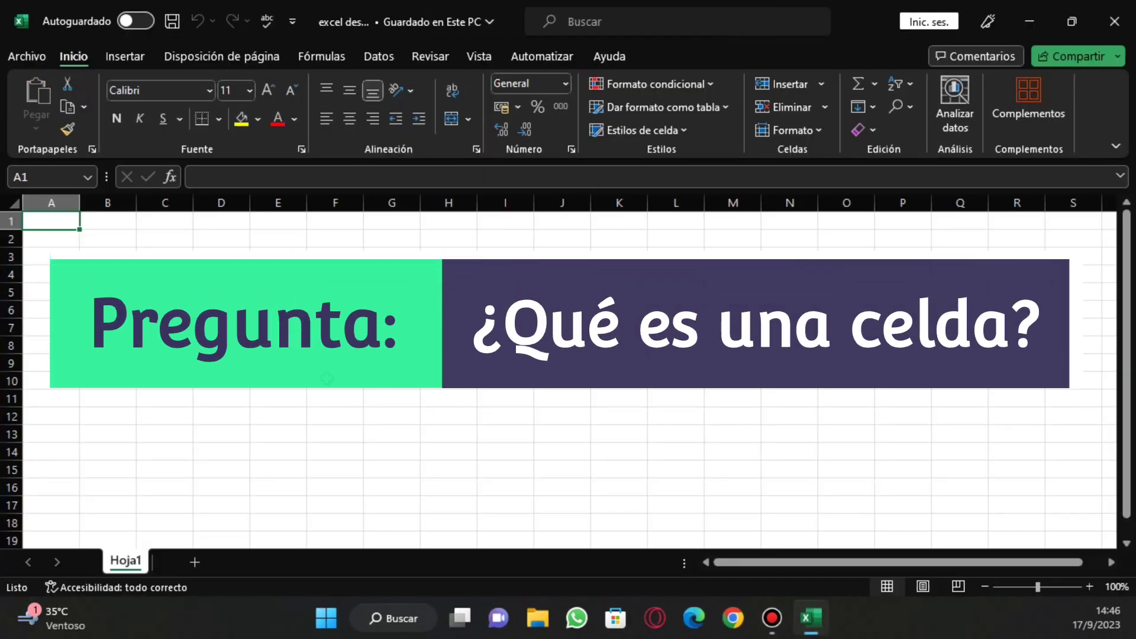
pyautogui.click(517, 294)
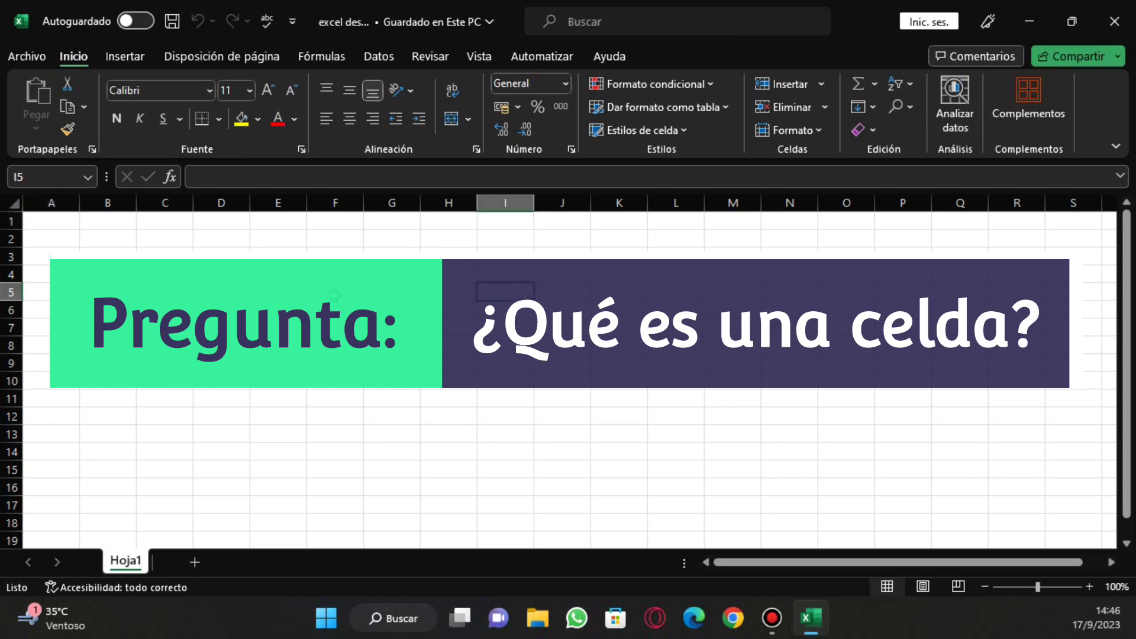
pyautogui.click(427, 295)
pyautogui.click(444, 400)
pyautogui.click(278, 381)
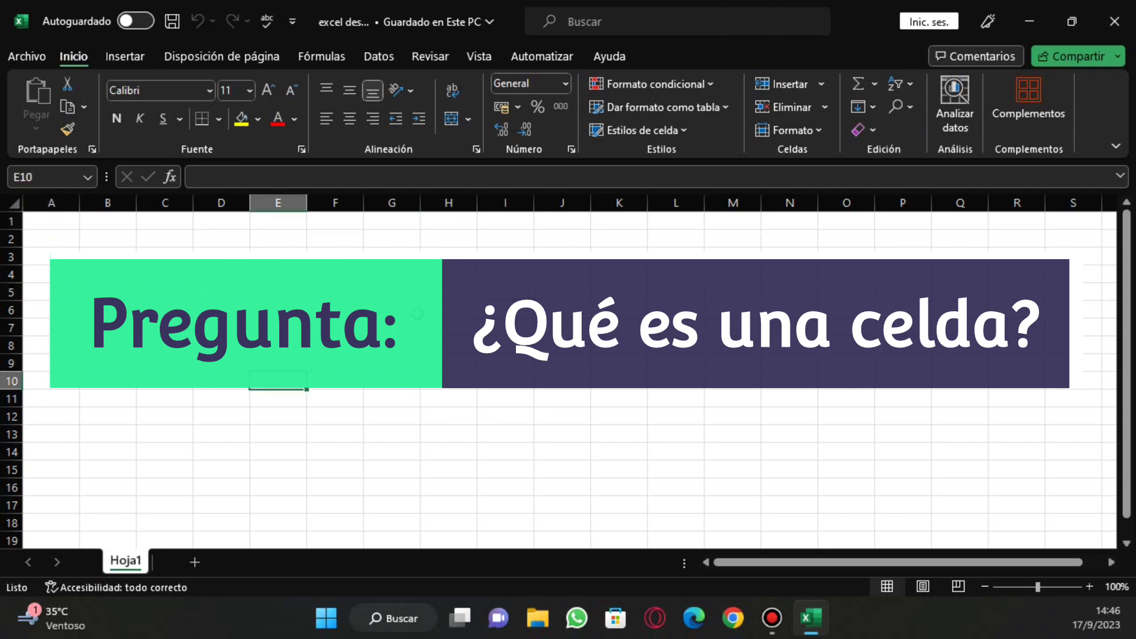
pyautogui.click(448, 309)
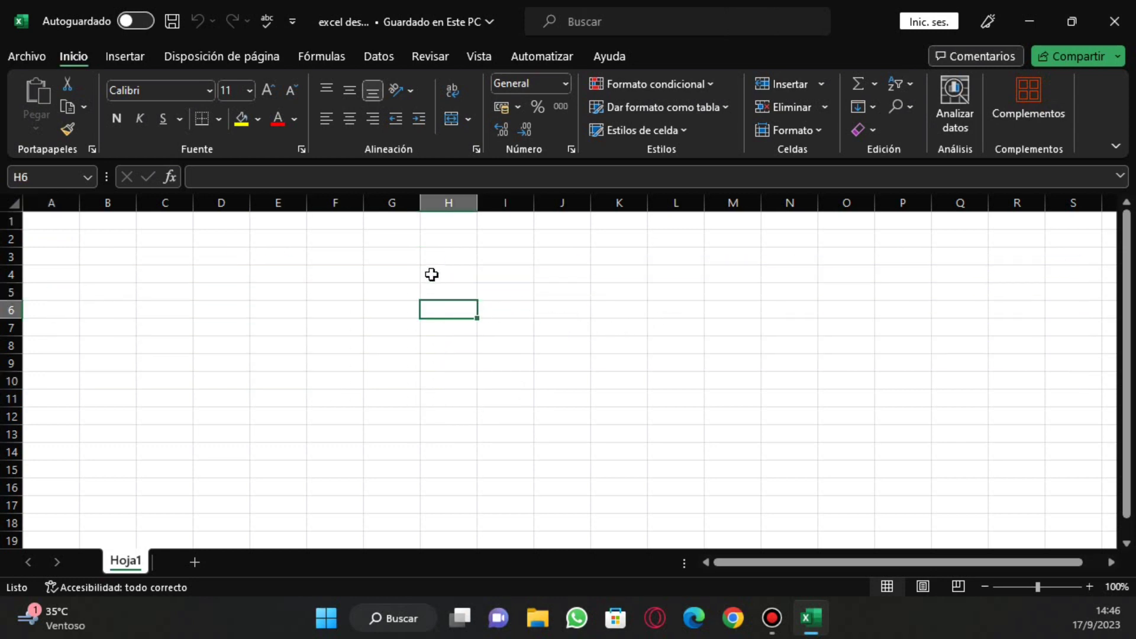
# - Click through cells H3, I3, their neighbours, G4 and H6 as examples
pyautogui.click(439, 256)
pyautogui.click(500, 260)
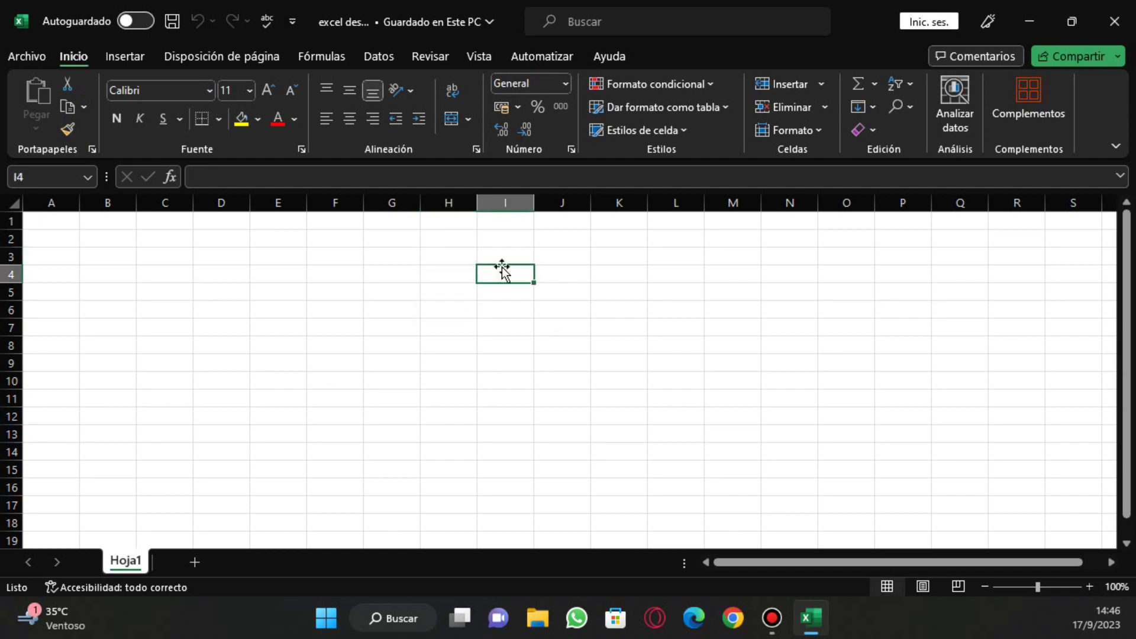
pyautogui.click(547, 250)
pyautogui.click(559, 291)
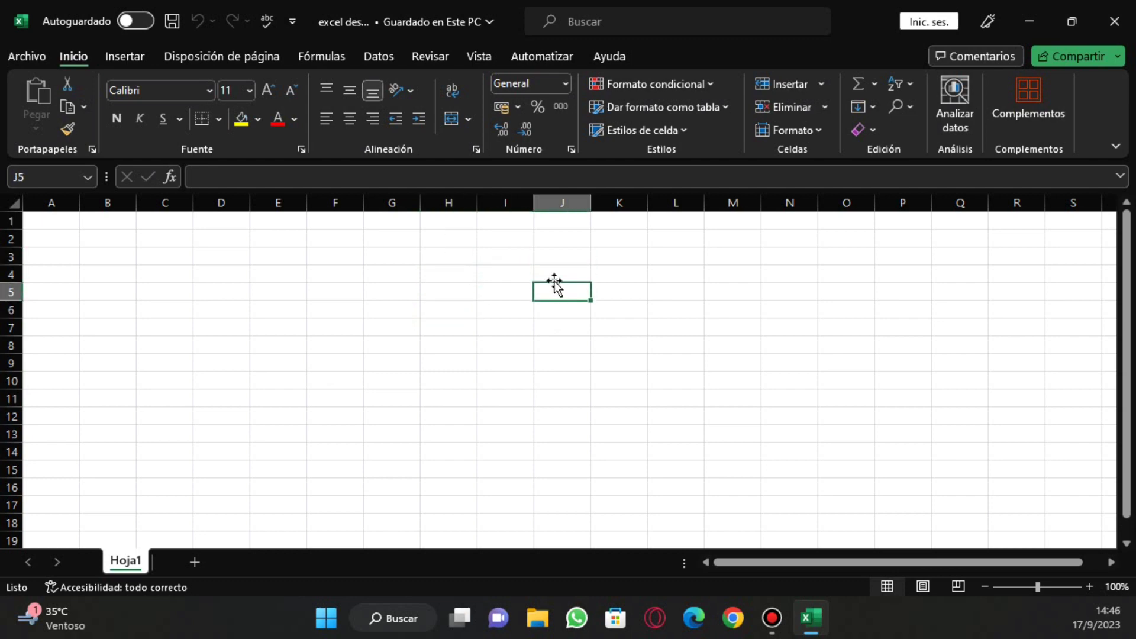
pyautogui.click(552, 280)
pyautogui.click(411, 274)
pyautogui.click(433, 316)
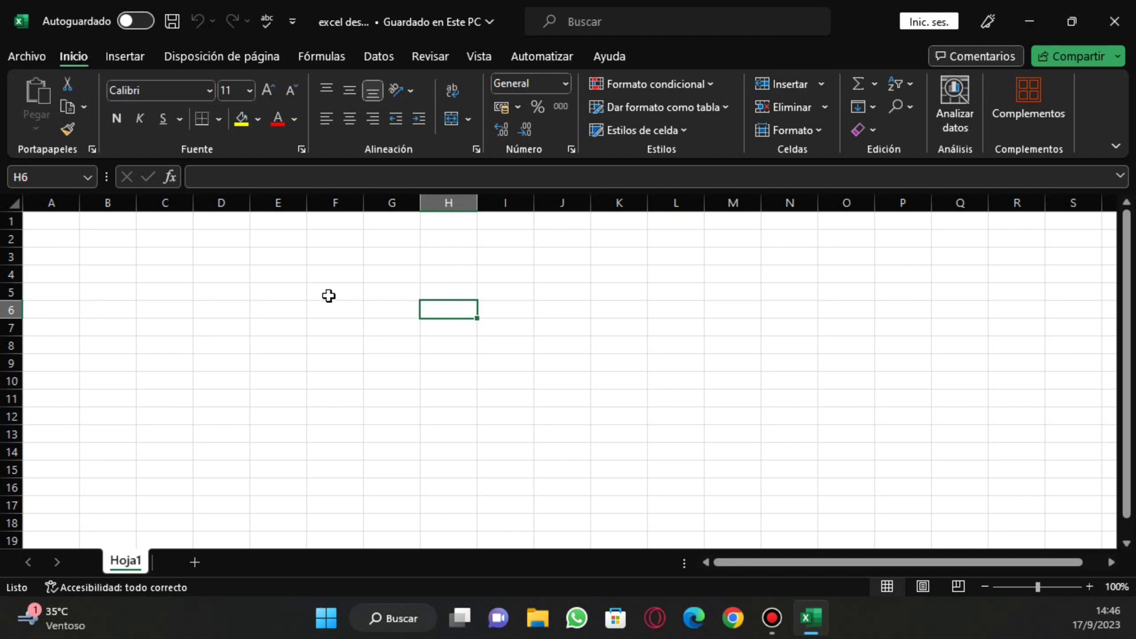
pyautogui.moveTo(449, 225); pyautogui.dragTo(465, 540)
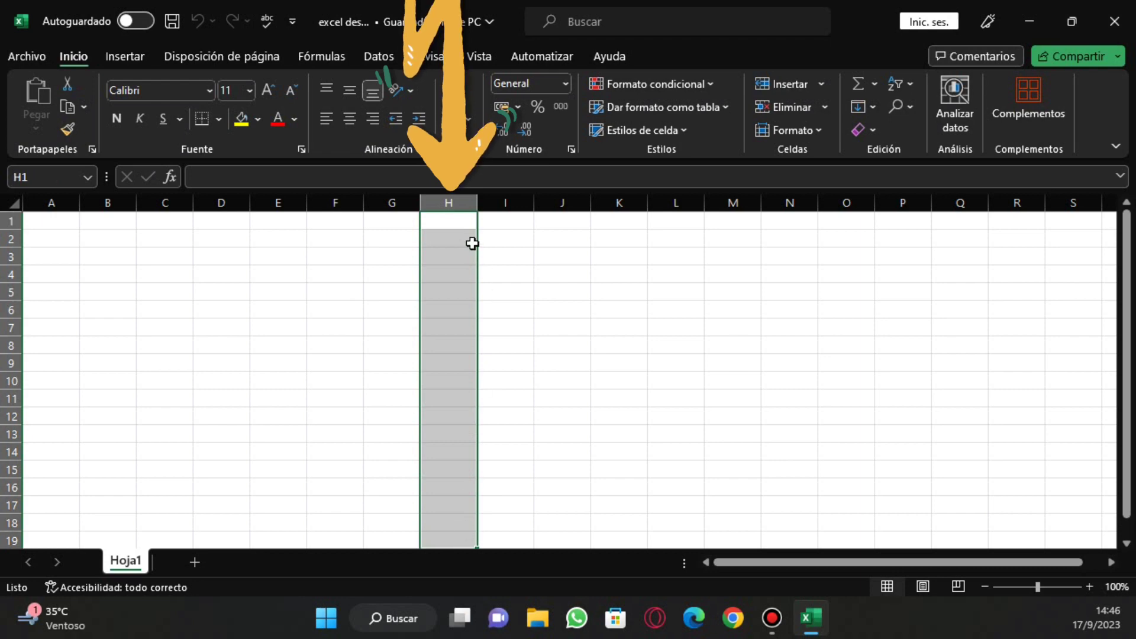
pyautogui.moveTo(560, 220); pyautogui.dragTo(586, 543)
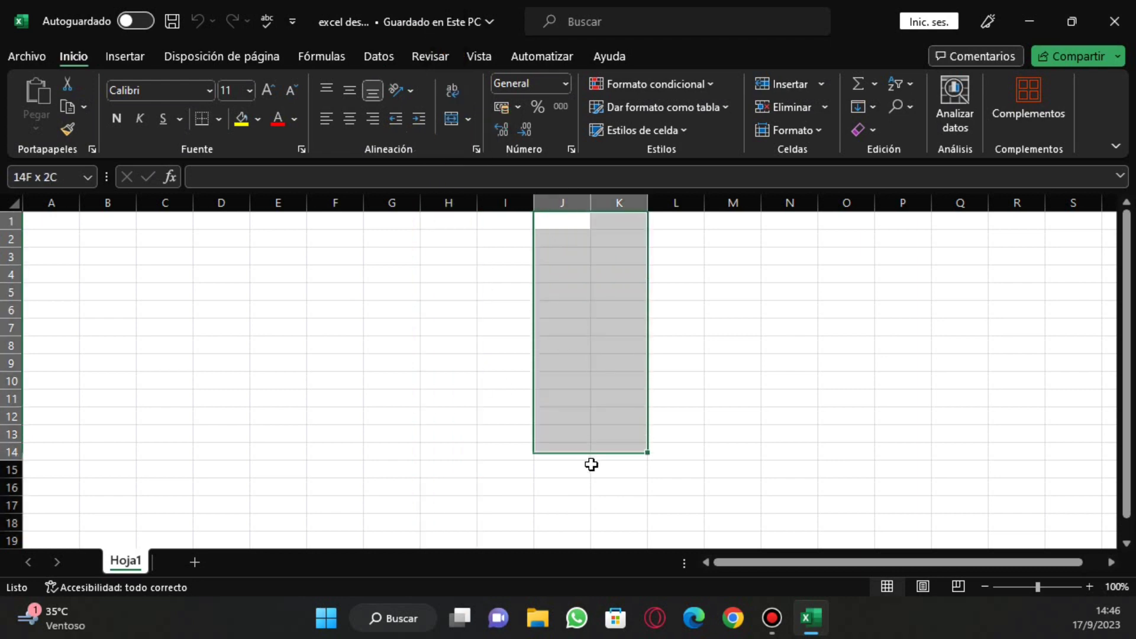
pyautogui.moveTo(639, 216); pyautogui.dragTo(661, 472)
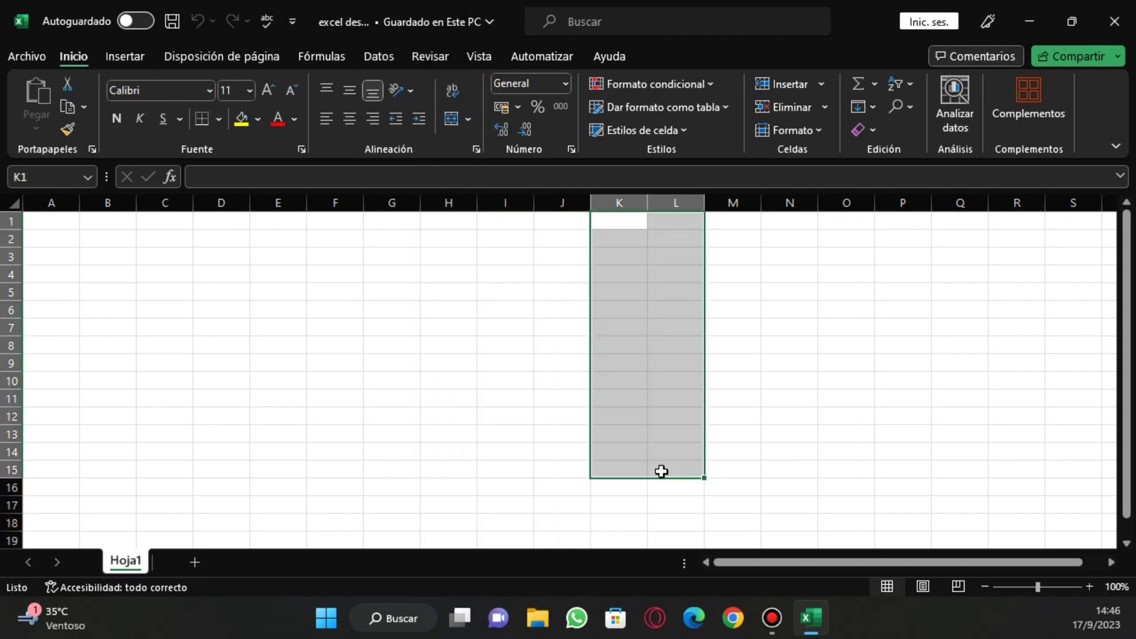
pyautogui.moveTo(54, 309); pyautogui.dragTo(733, 309)
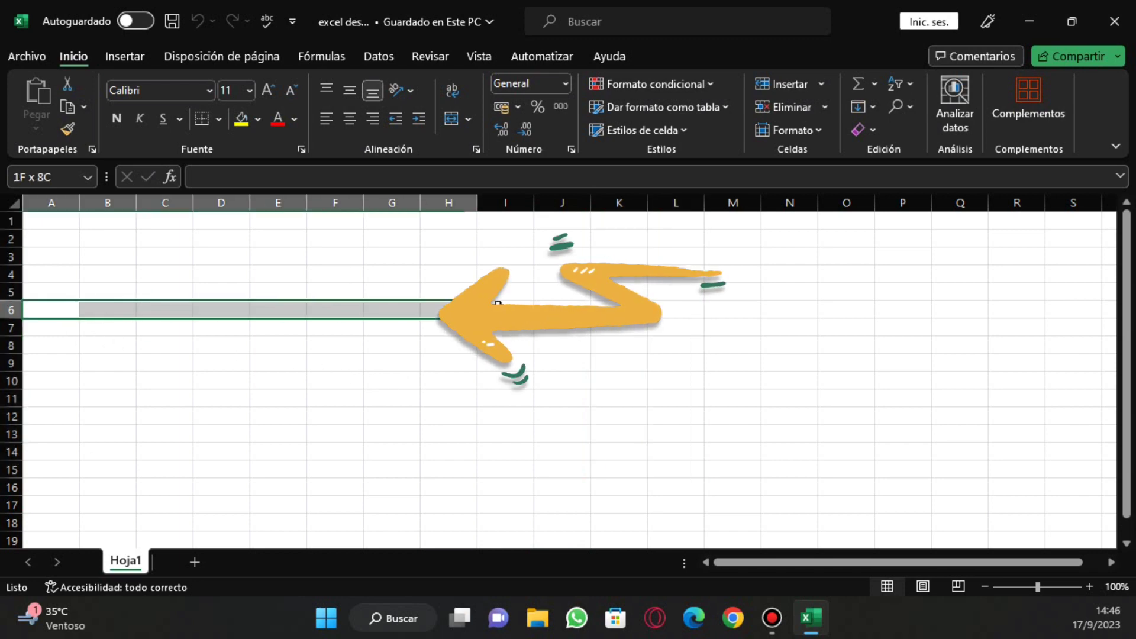
pyautogui.moveTo(147, 343); pyautogui.dragTo(680, 344)
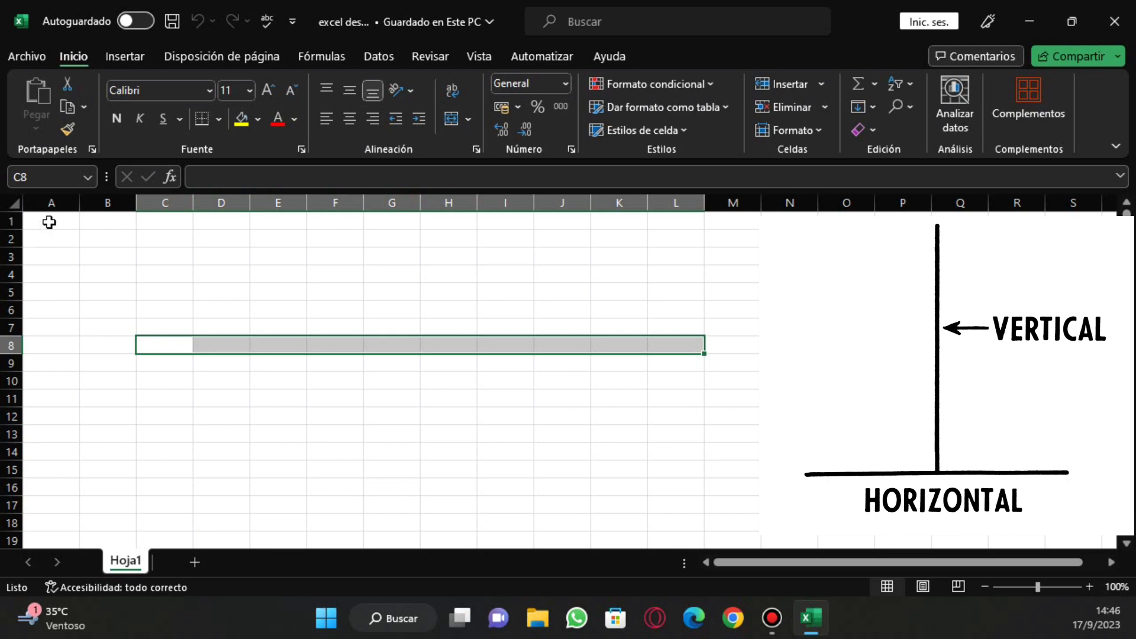
pyautogui.click(36, 217)
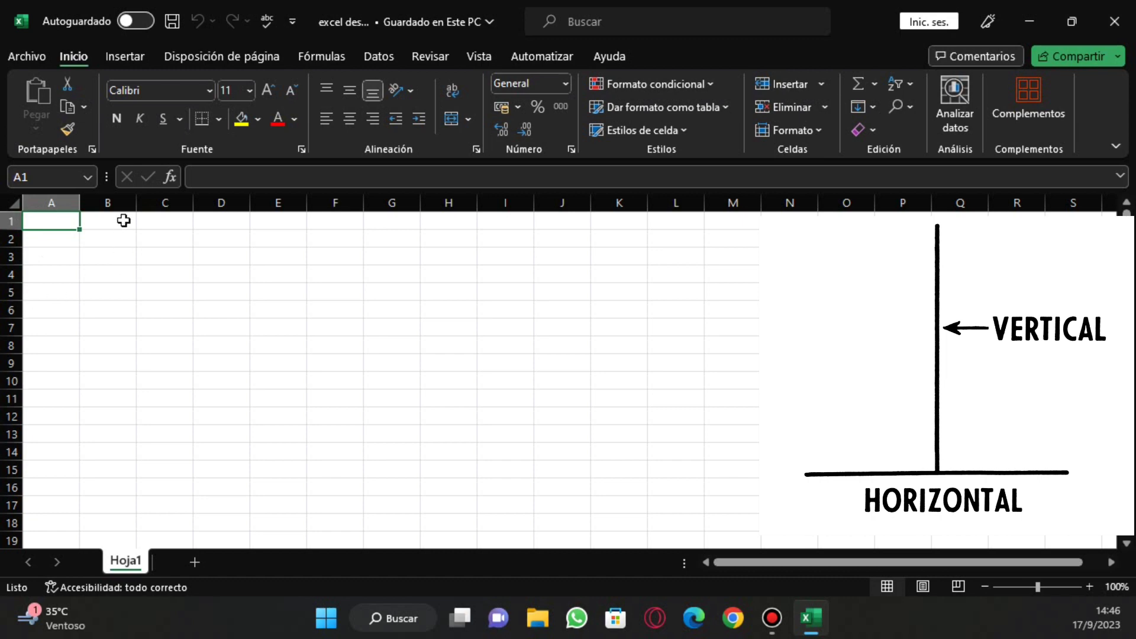
pyautogui.moveTo(122, 220); pyautogui.dragTo(390, 483)
pyautogui.click(385, 349)
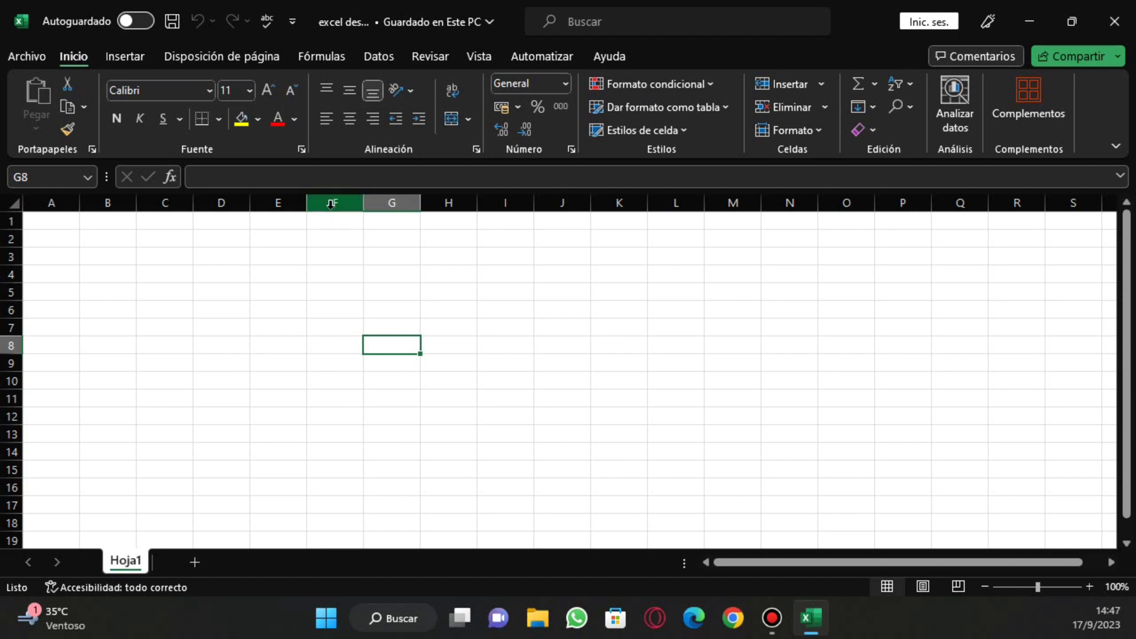
pyautogui.click(330, 255)
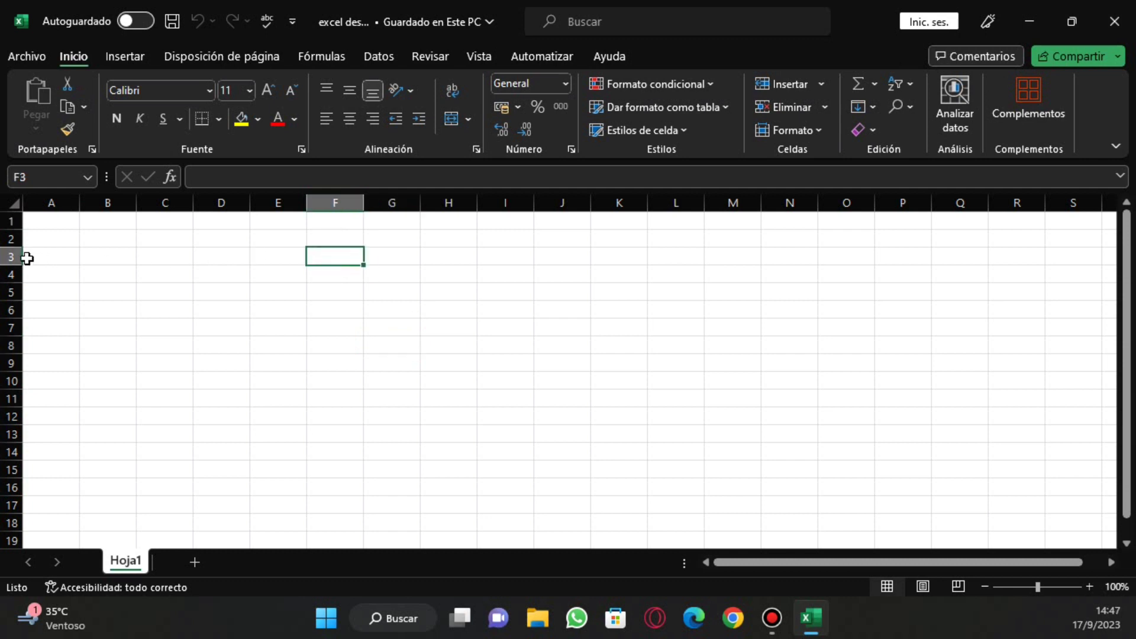
pyautogui.click(43, 178)
pyautogui.click(386, 308)
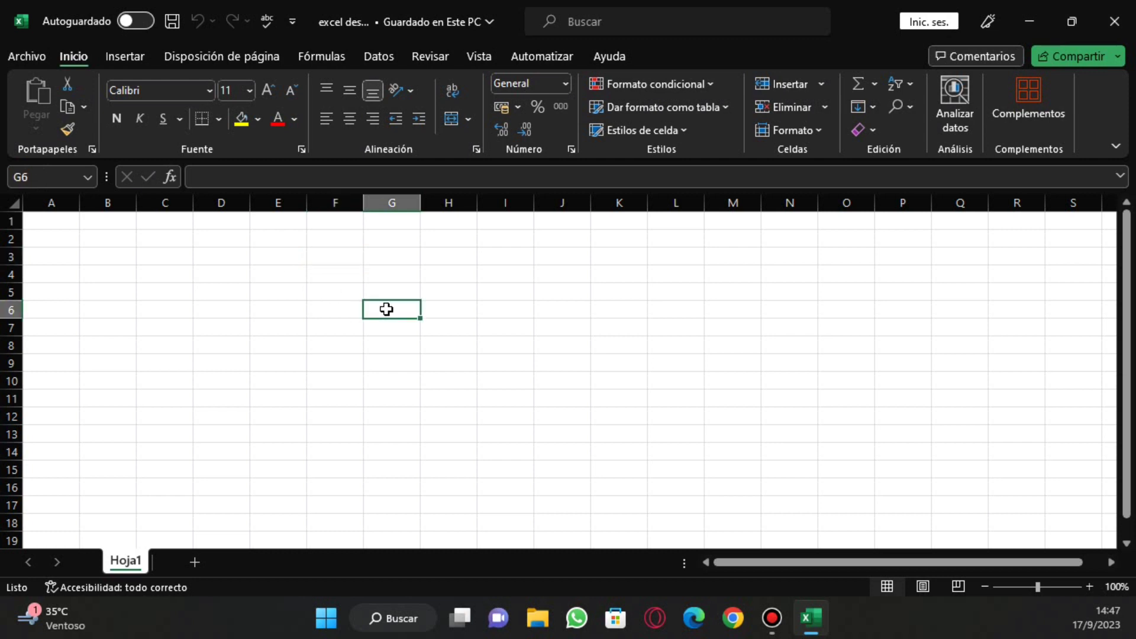
pyautogui.click(167, 322)
pyautogui.click(213, 312)
pyautogui.click(289, 385)
pyautogui.click(385, 352)
pyautogui.click(344, 302)
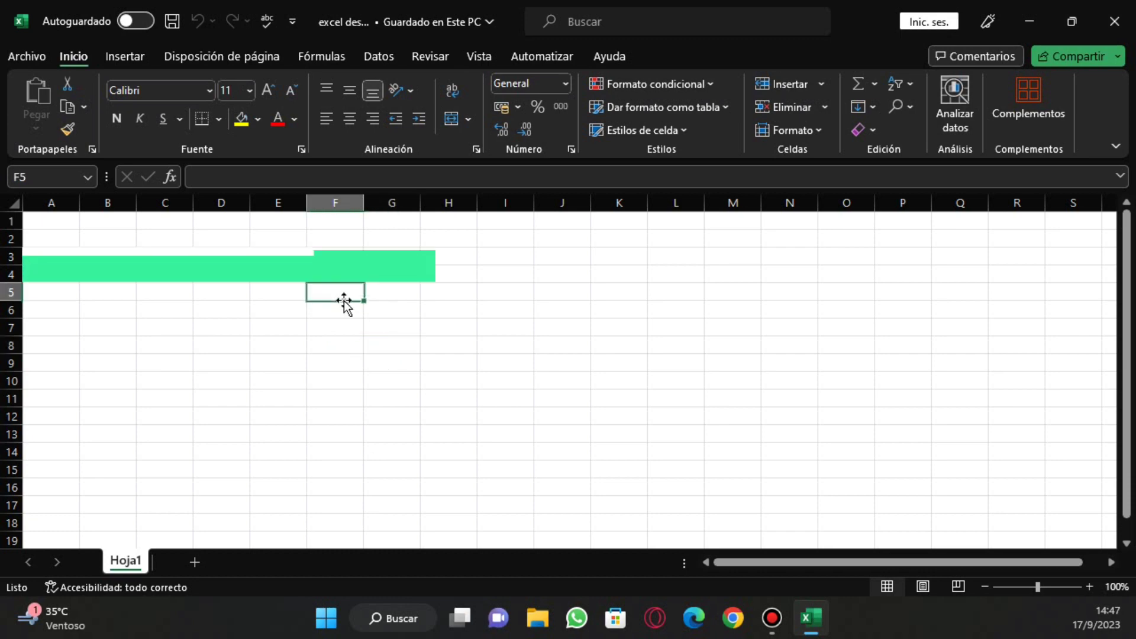
pyautogui.click(221, 327)
pyautogui.click(449, 398)
pyautogui.click(335, 327)
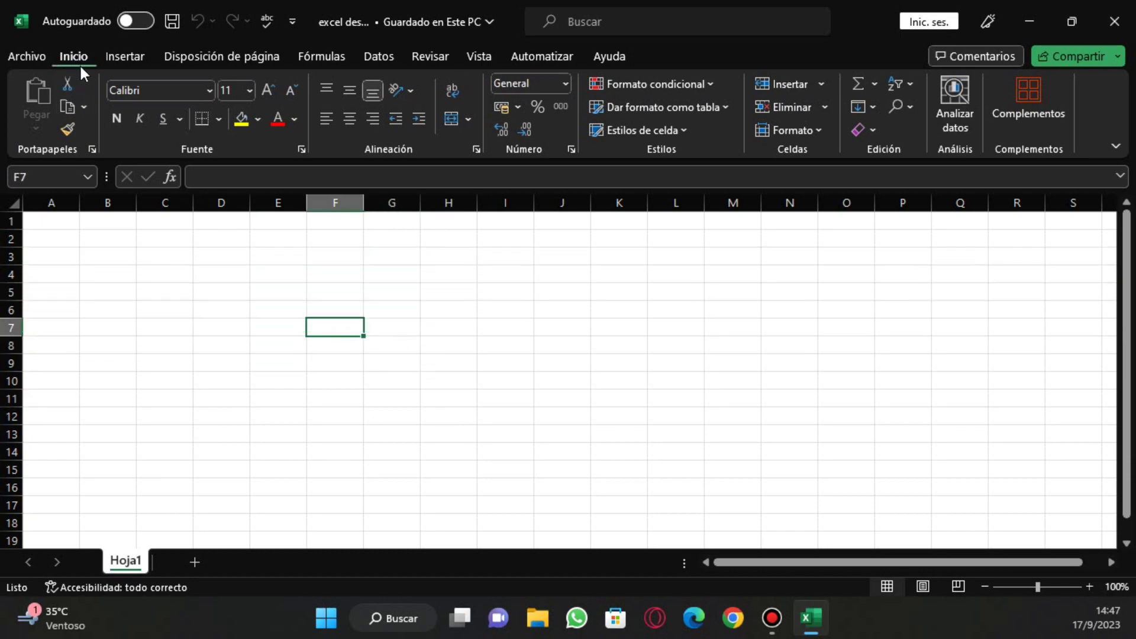
pyautogui.click(110, 58)
pyautogui.click(114, 58)
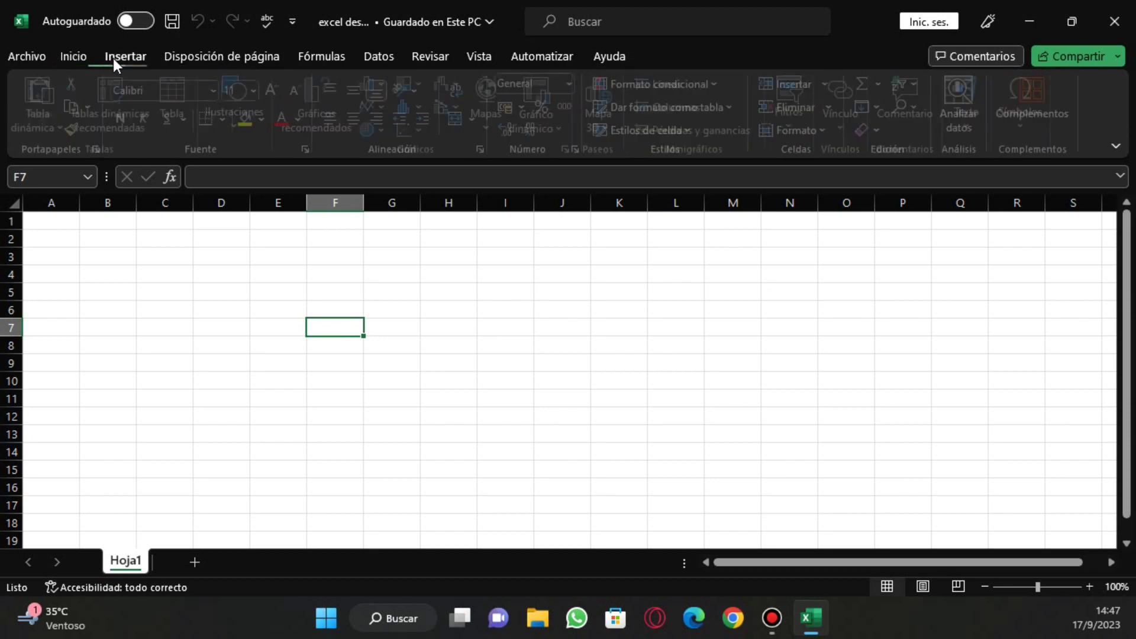
pyautogui.click(212, 59)
pyautogui.click(306, 58)
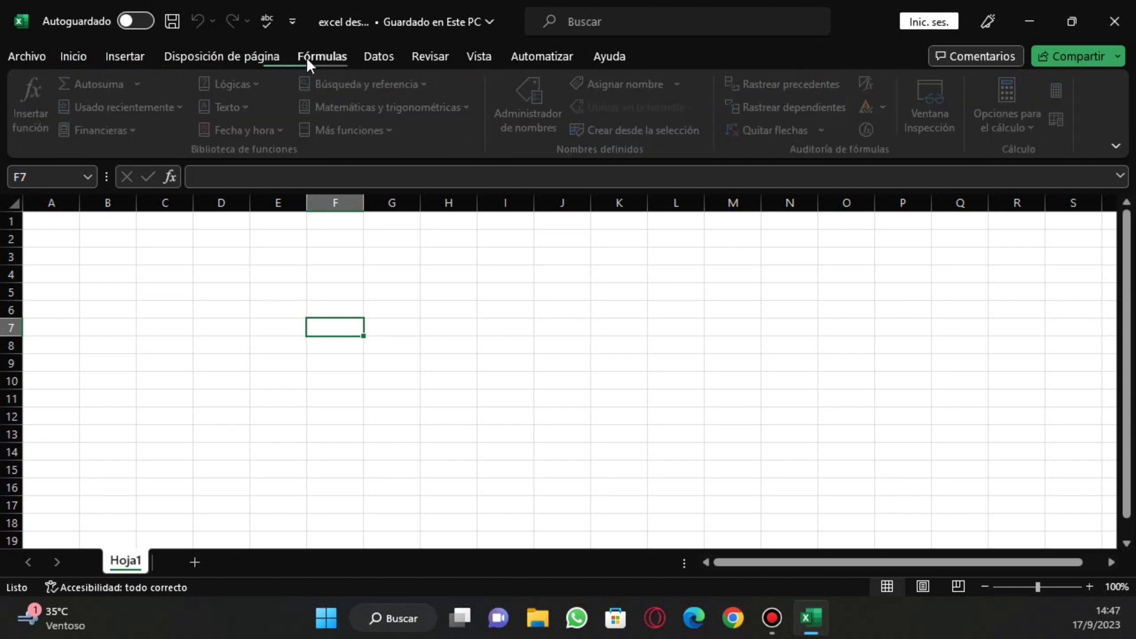
pyautogui.click(382, 58)
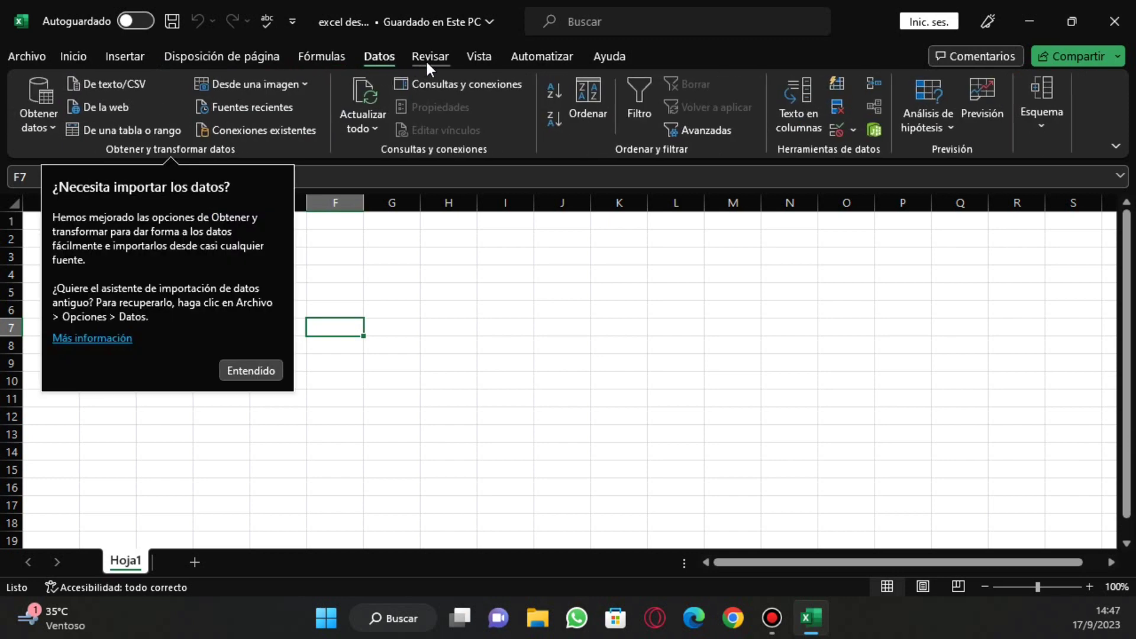
pyautogui.click(425, 59)
pyautogui.click(477, 59)
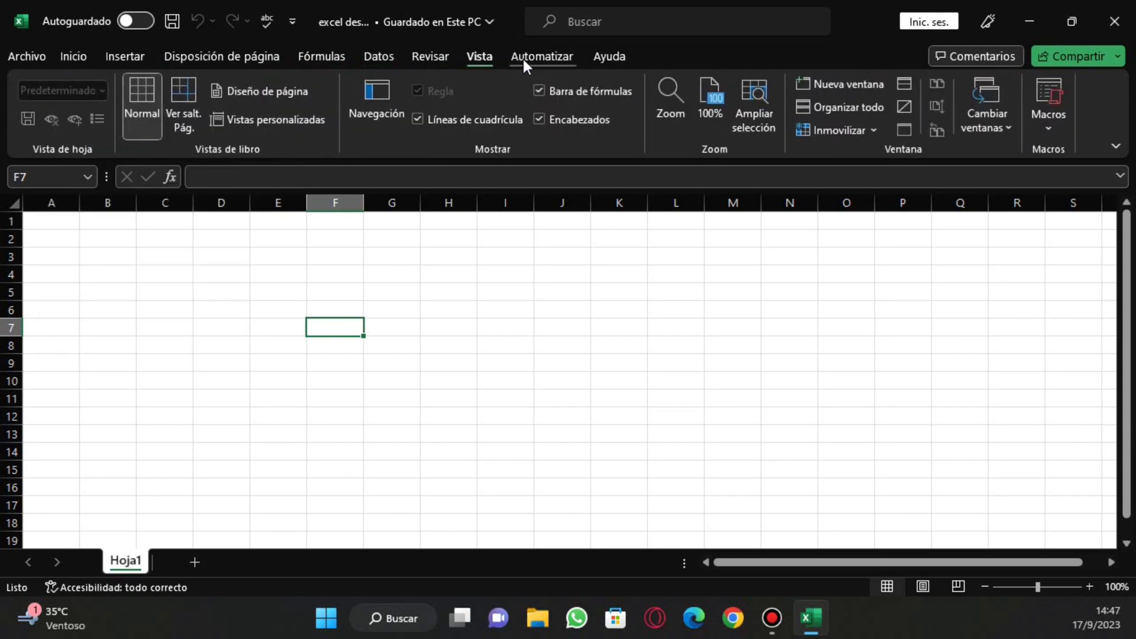
pyautogui.click(540, 57)
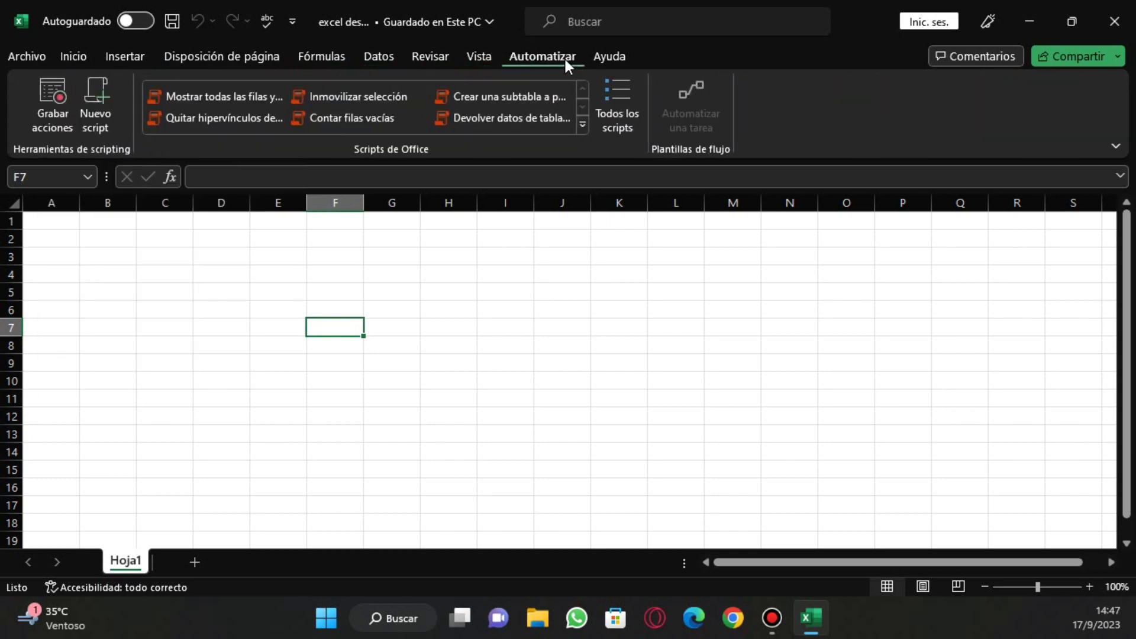
pyautogui.click(74, 61)
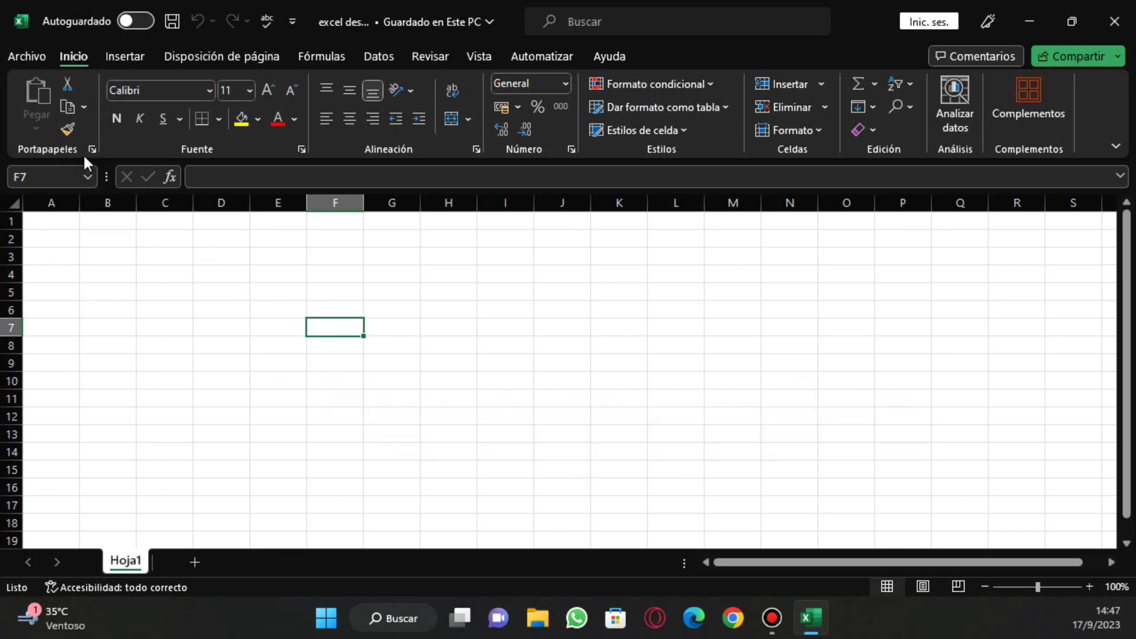
# - Enter the word 'hola' into cell H6 and confirm it
pyautogui.click(427, 305)
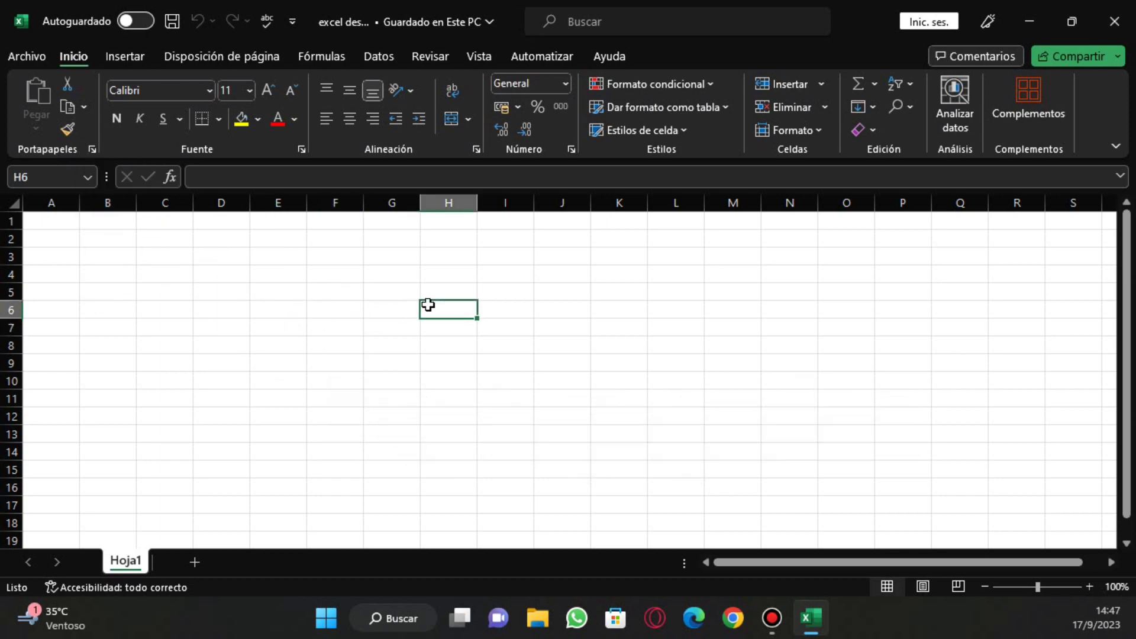
pyautogui.write('hola')
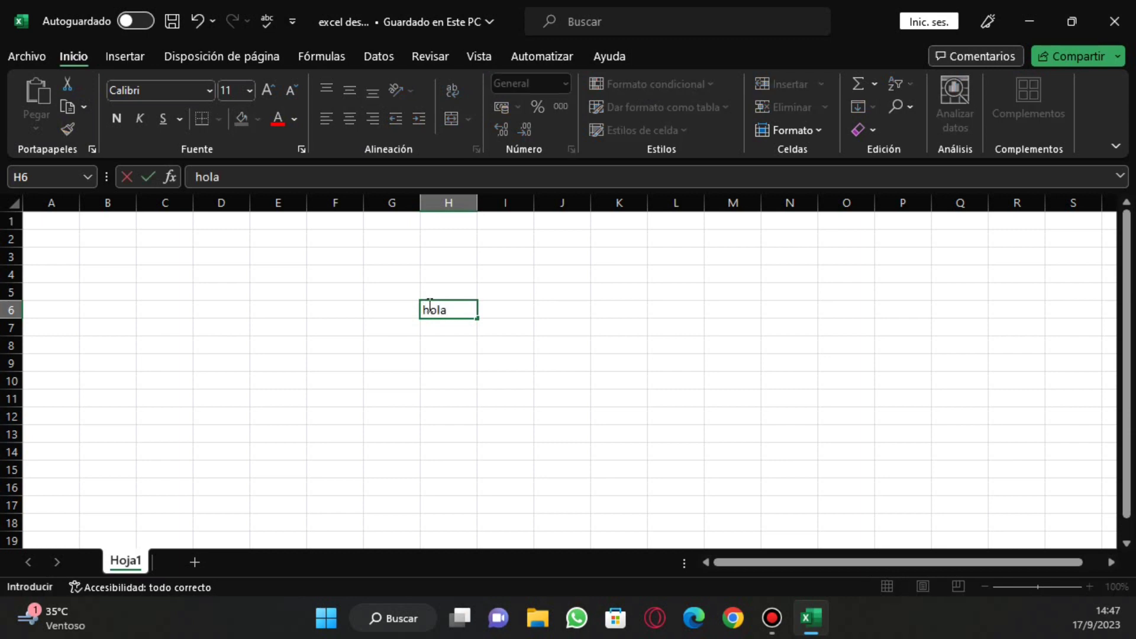
pyautogui.click(540, 343)
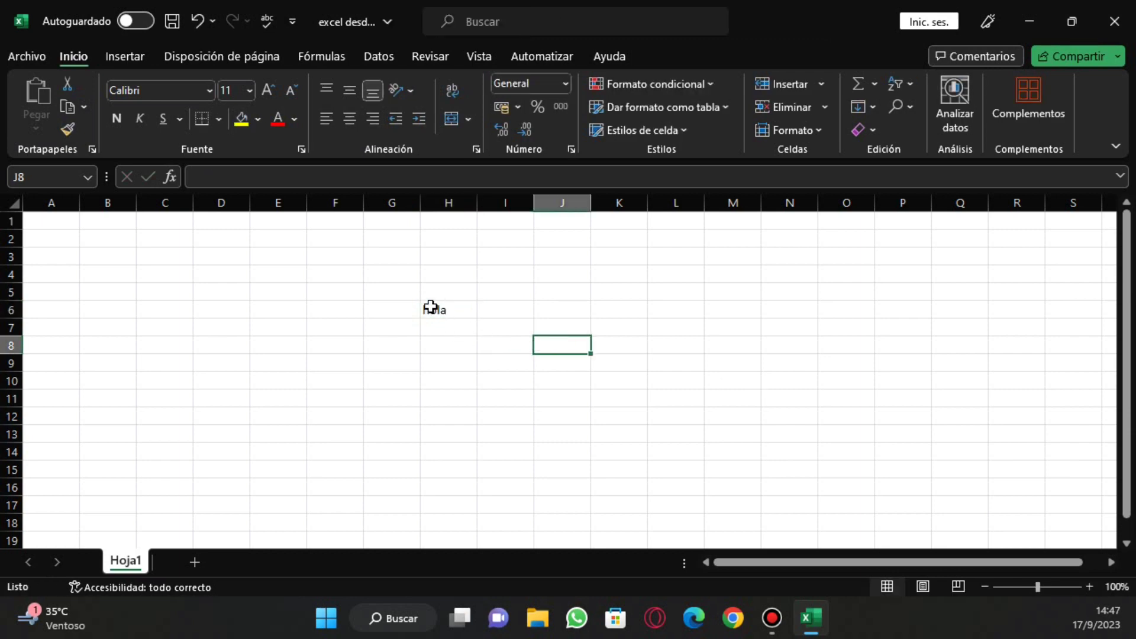
pyautogui.click(458, 314)
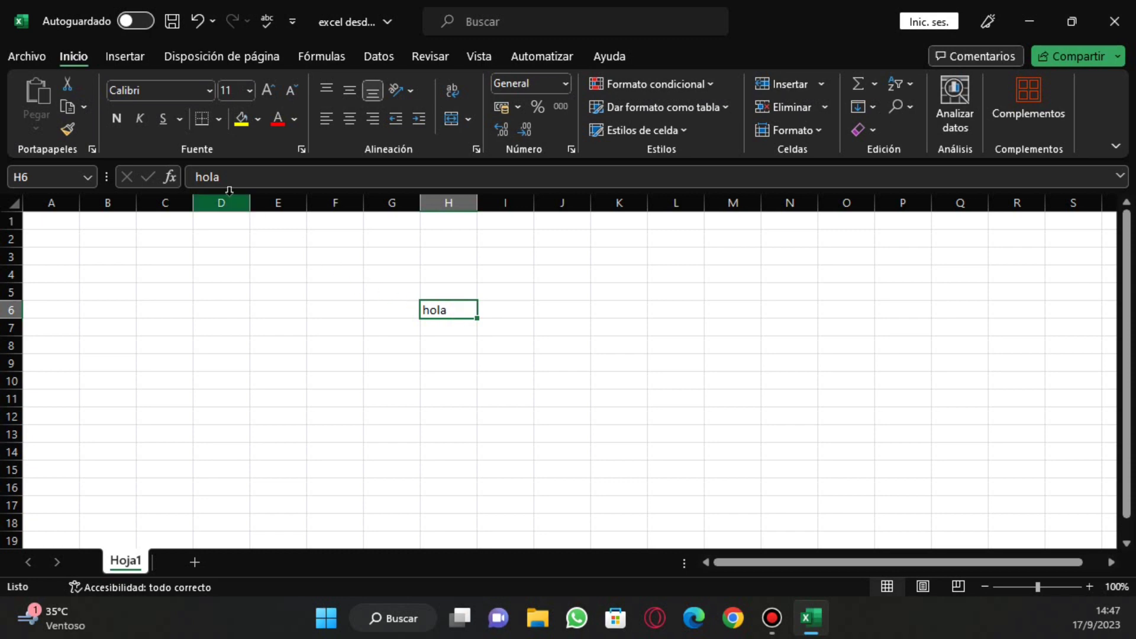
# - Cut hola from H6 and paste it into I10
pyautogui.click(68, 87)
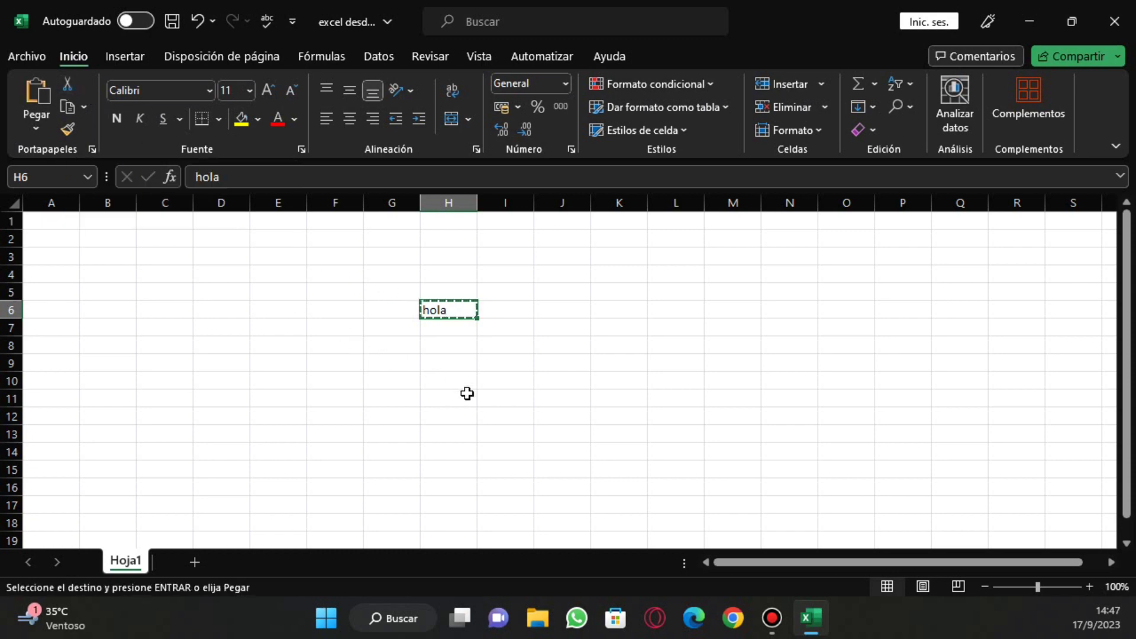
pyautogui.click(535, 380)
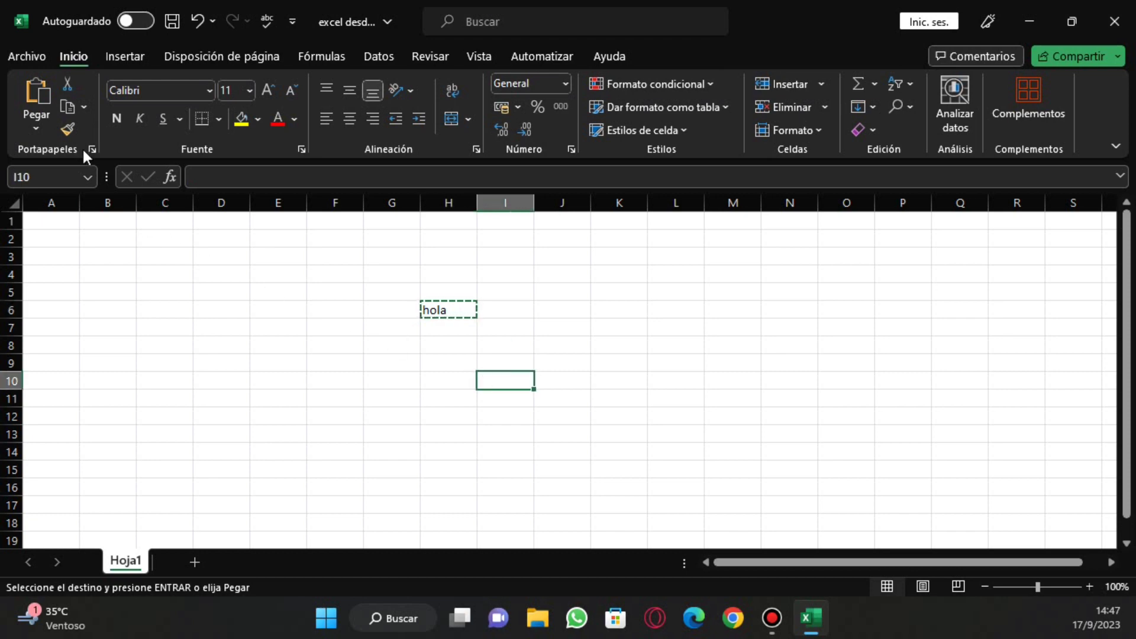
pyautogui.click(33, 86)
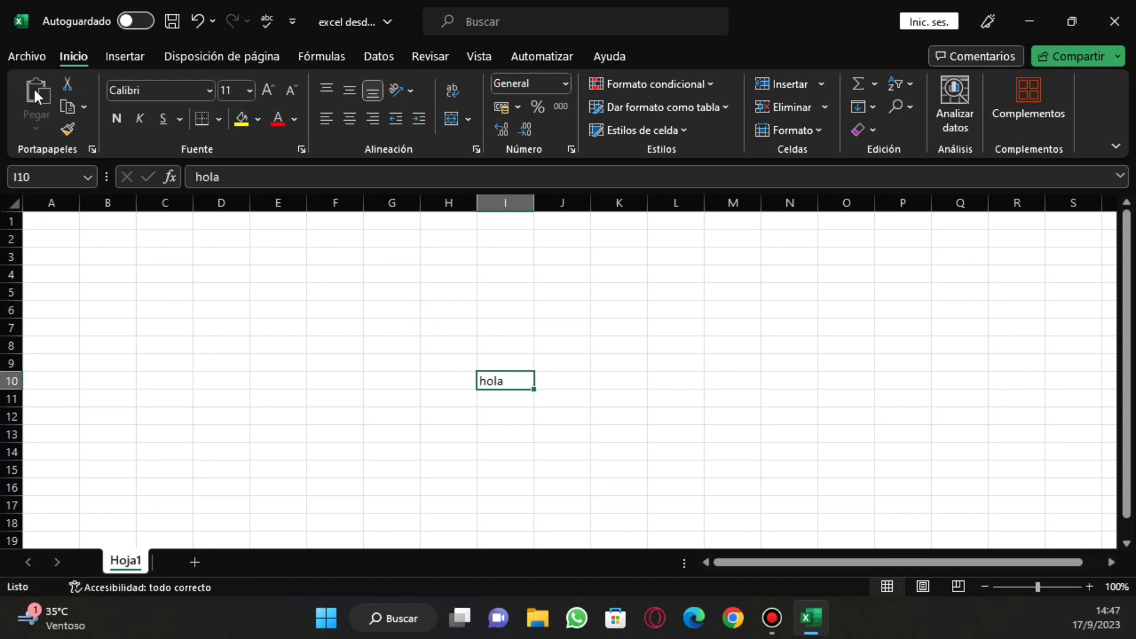
pyautogui.click(319, 324)
pyautogui.click(484, 345)
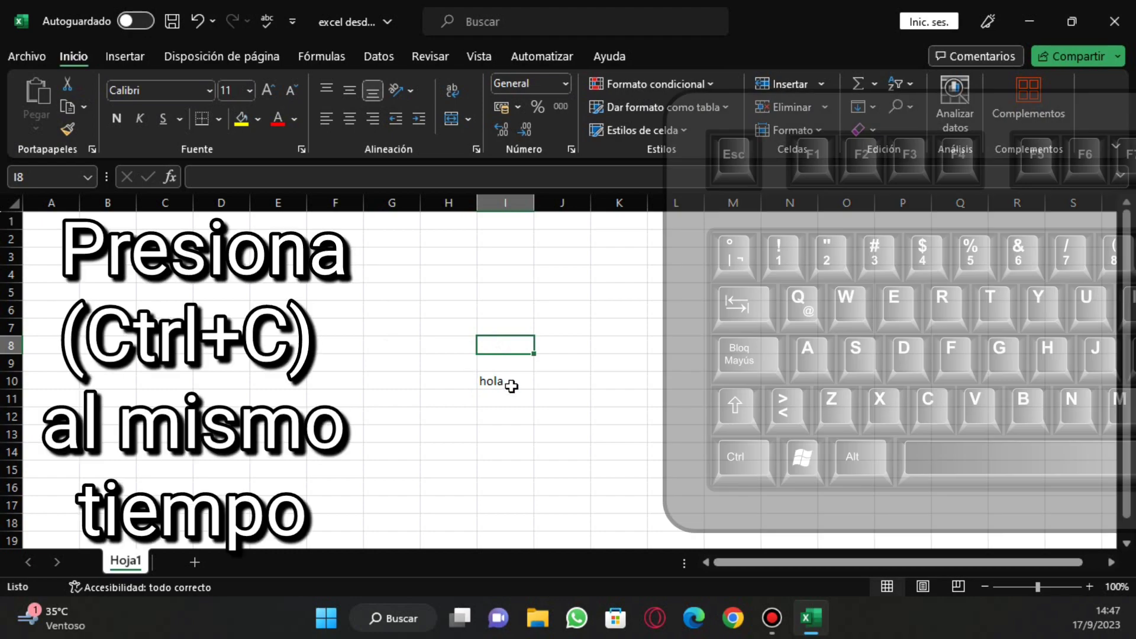
# - Copy hola from I10 and paste it into G5 with Ctrl+C and Ctrl+V
pyautogui.click(511, 387)
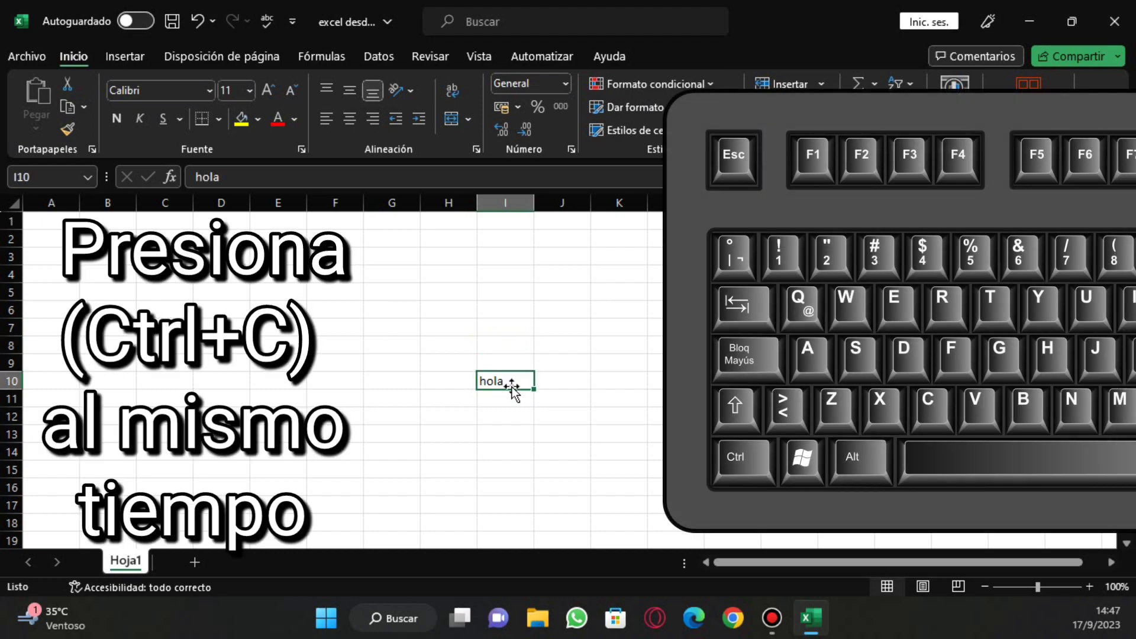
pyautogui.hotkey('ctrl', 'c')
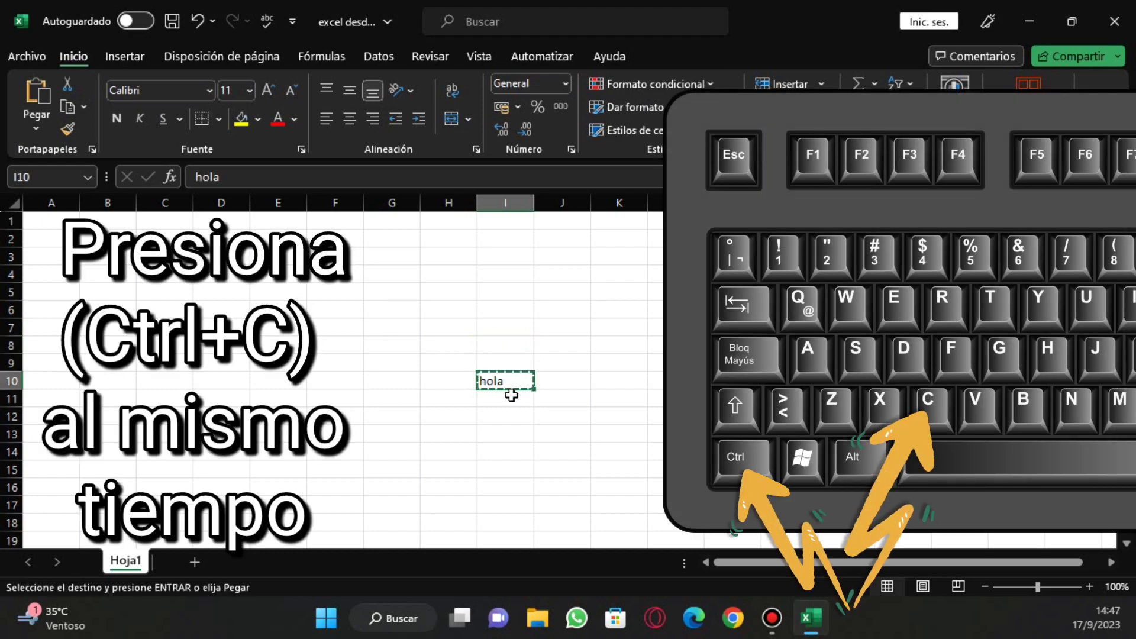
pyautogui.click(390, 291)
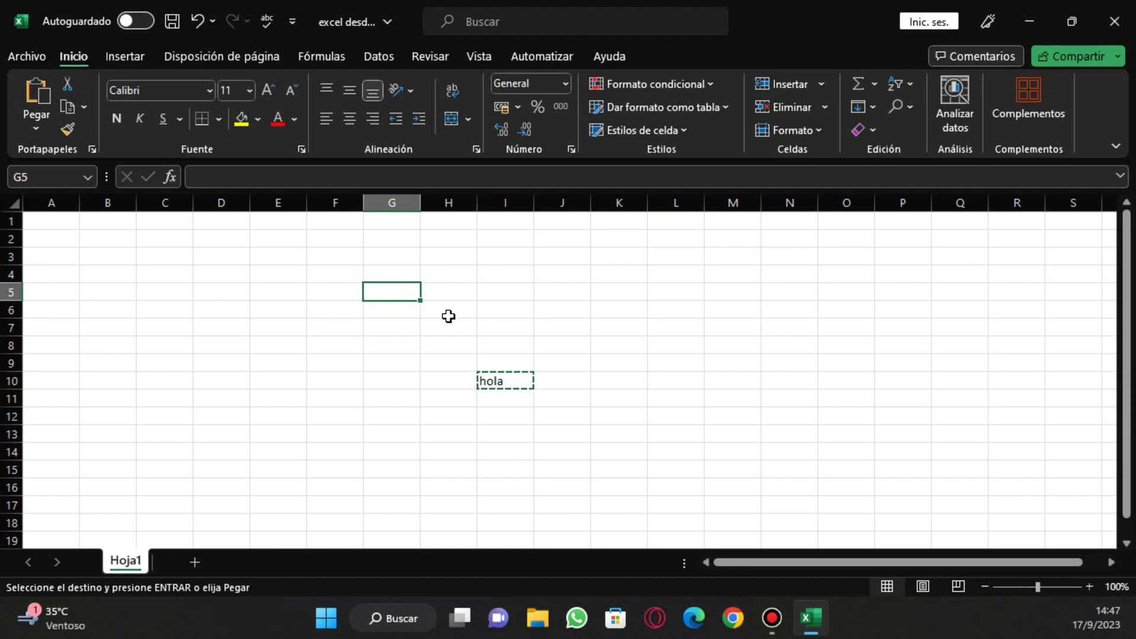
pyautogui.hotkey('ctrl', 'v')
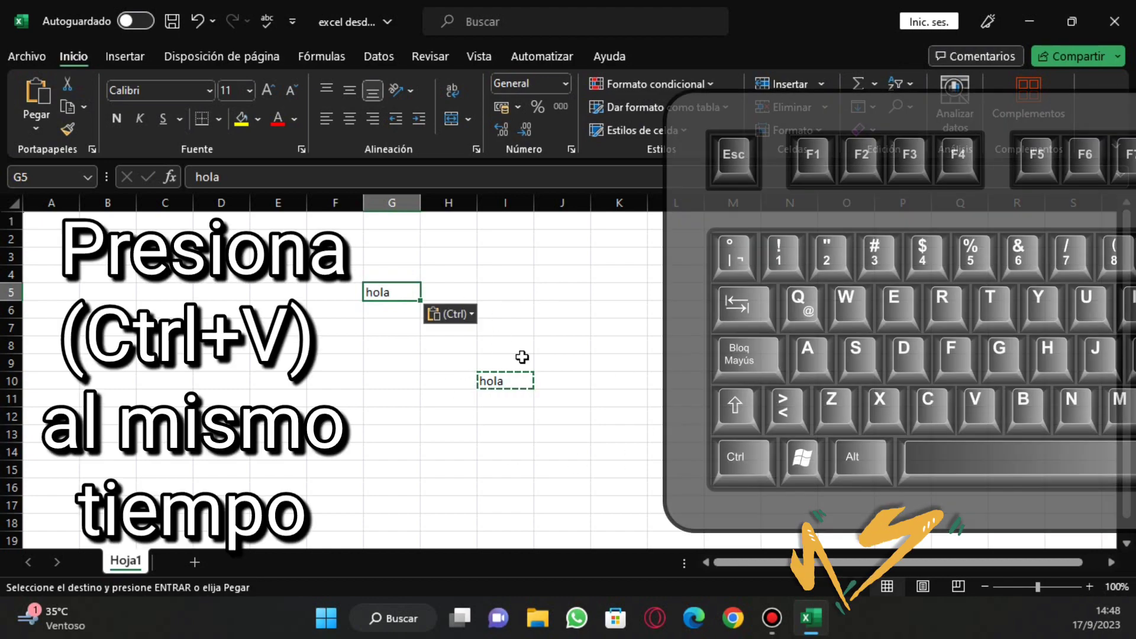
pyautogui.click(444, 362)
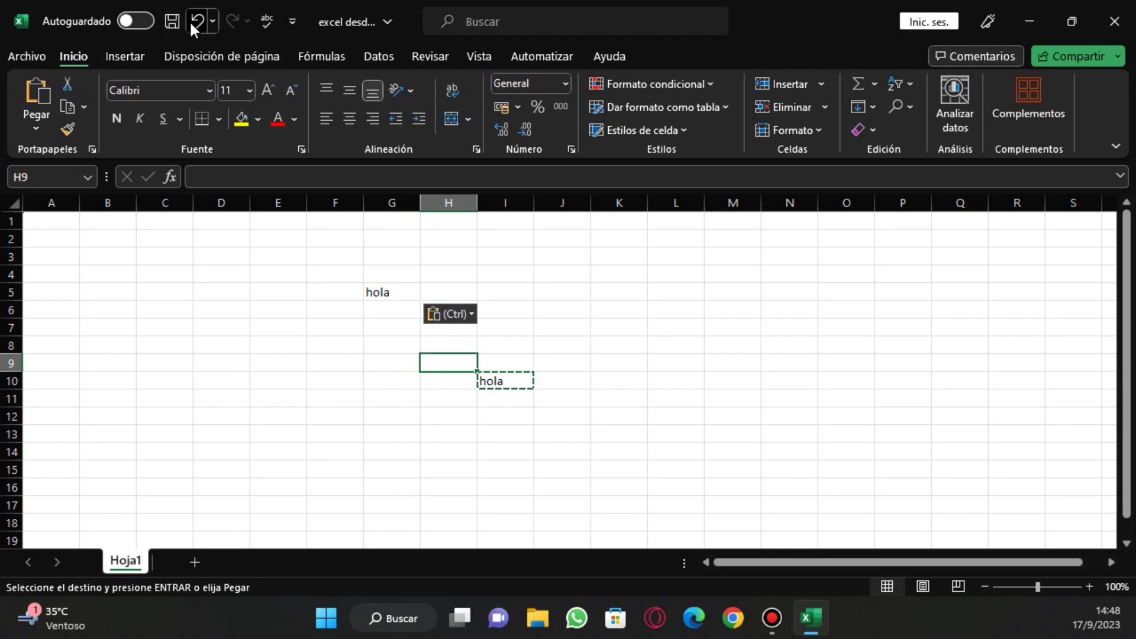
# - Undo three times to remove the paste, the move and the hola entry
pyautogui.click(191, 26)
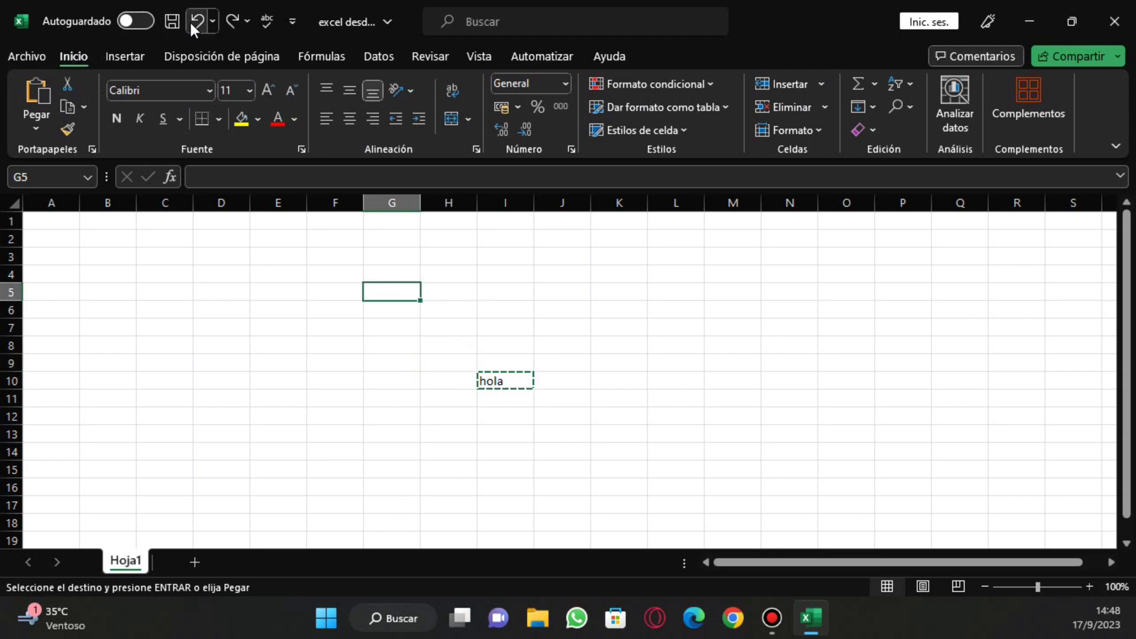
pyautogui.click(190, 26)
pyautogui.click(191, 26)
pyautogui.click(485, 386)
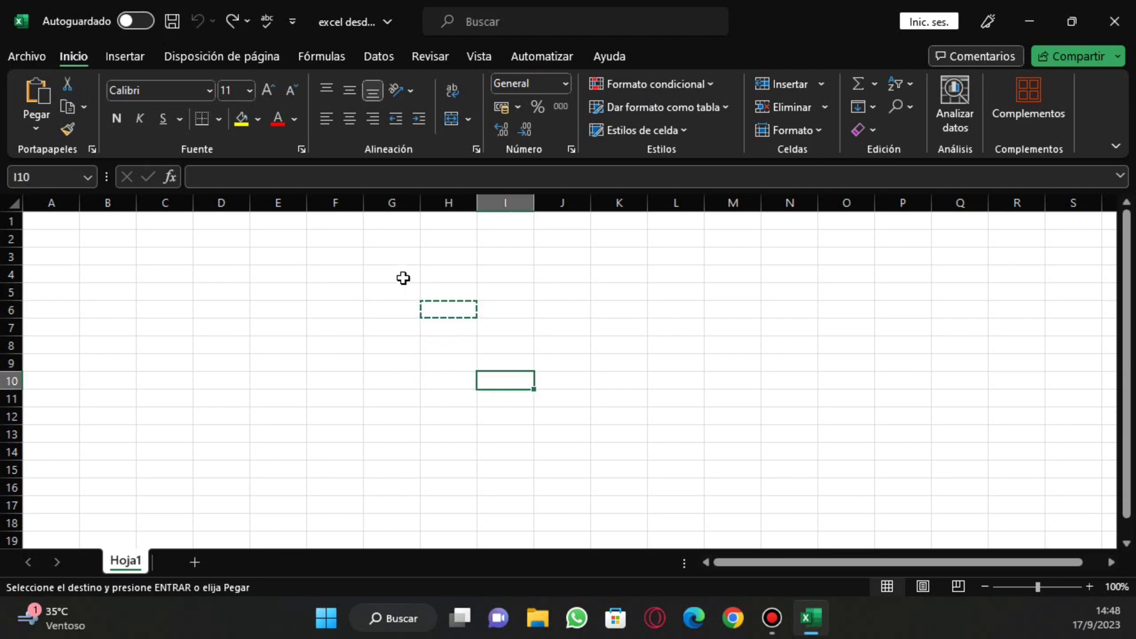
# - Type 'hola' in H4, then drag the cell to I6
pyautogui.click(438, 278)
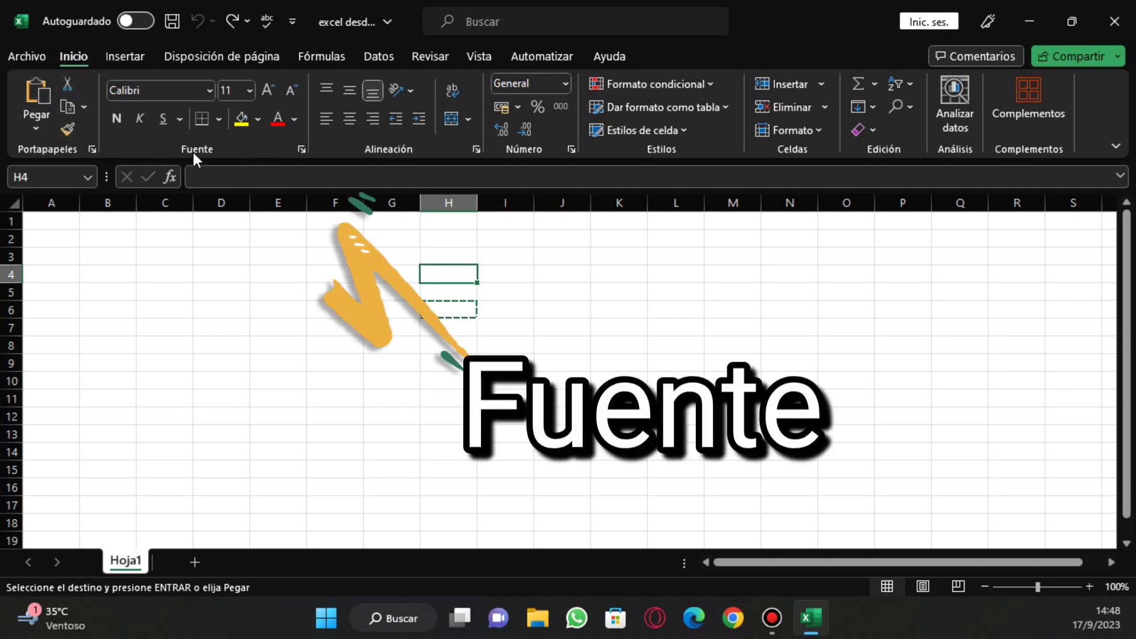
pyautogui.write('h')
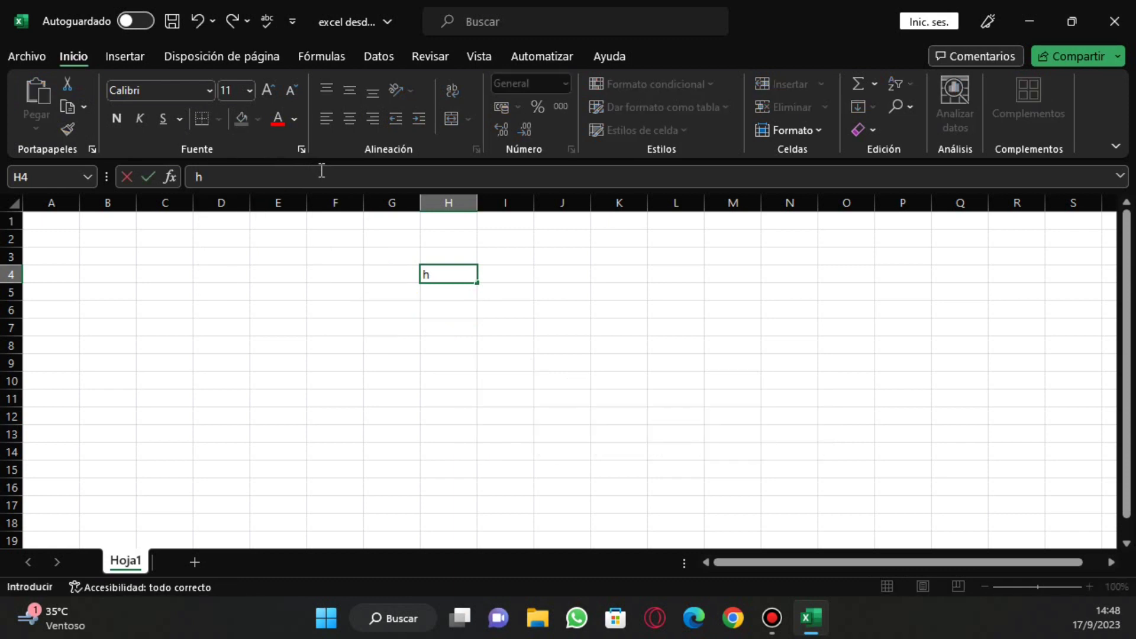
pyautogui.write('ola')
pyautogui.press('Return')
pyautogui.click(449, 256)
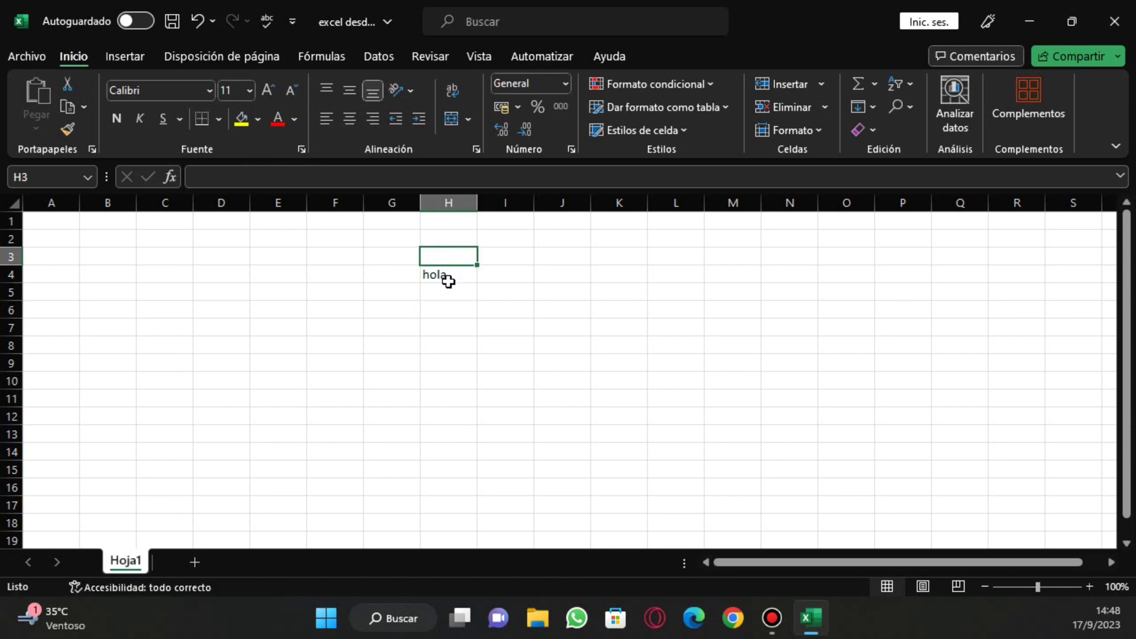
pyautogui.click(448, 281)
pyautogui.moveTo(459, 284); pyautogui.dragTo(491, 317)
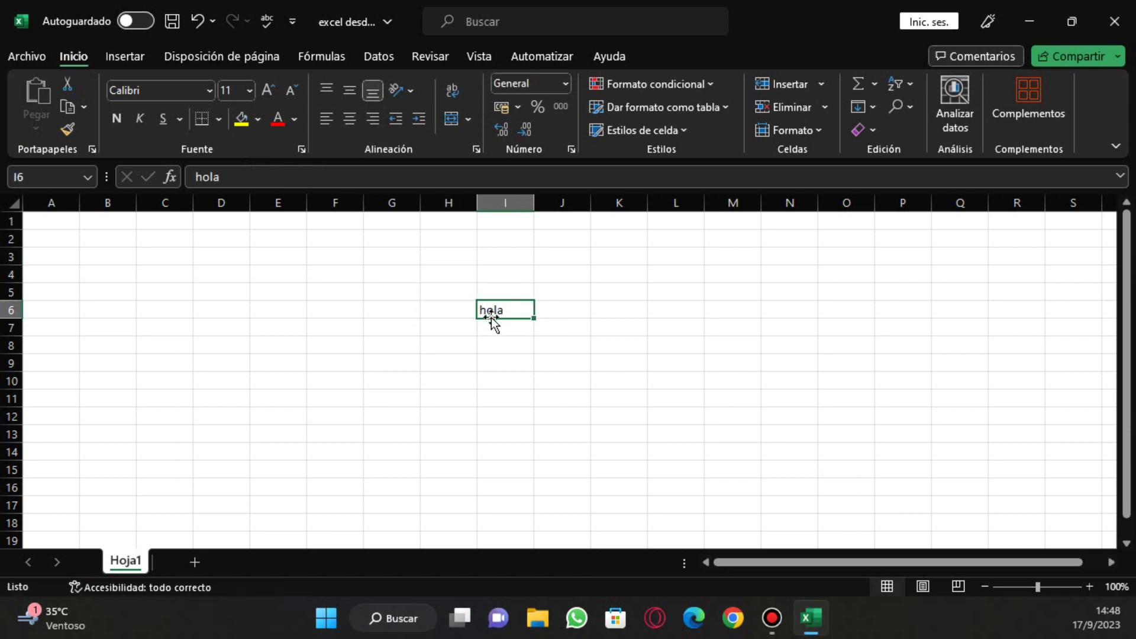
# - Change the font of hola in I6 to Algerian so it displays as HOLA
pyautogui.click(209, 92)
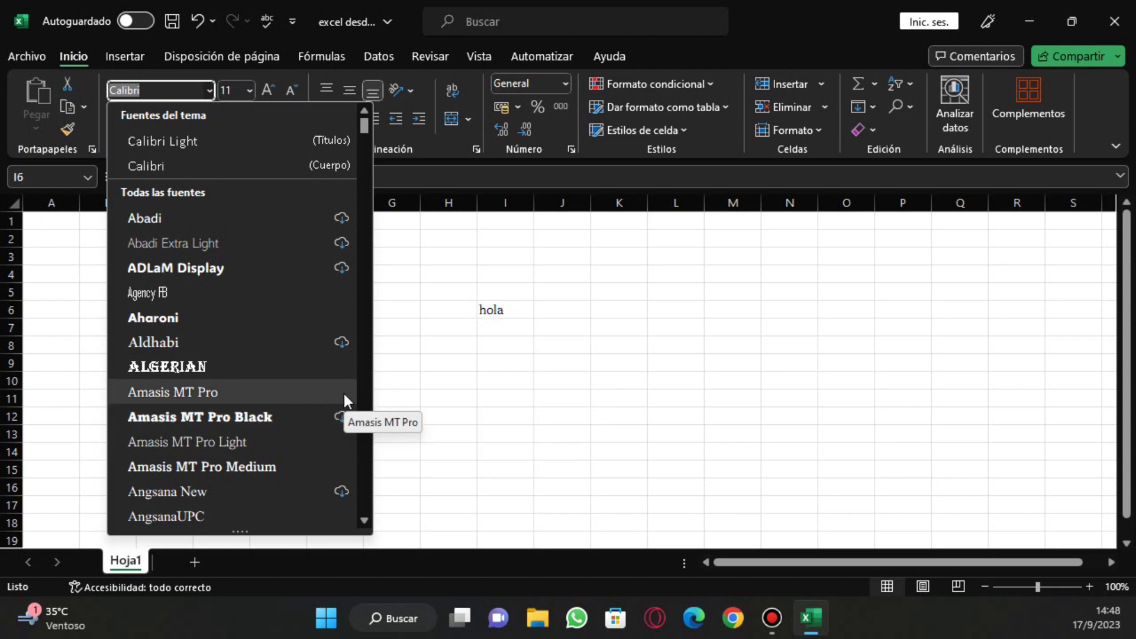
pyautogui.click(329, 371)
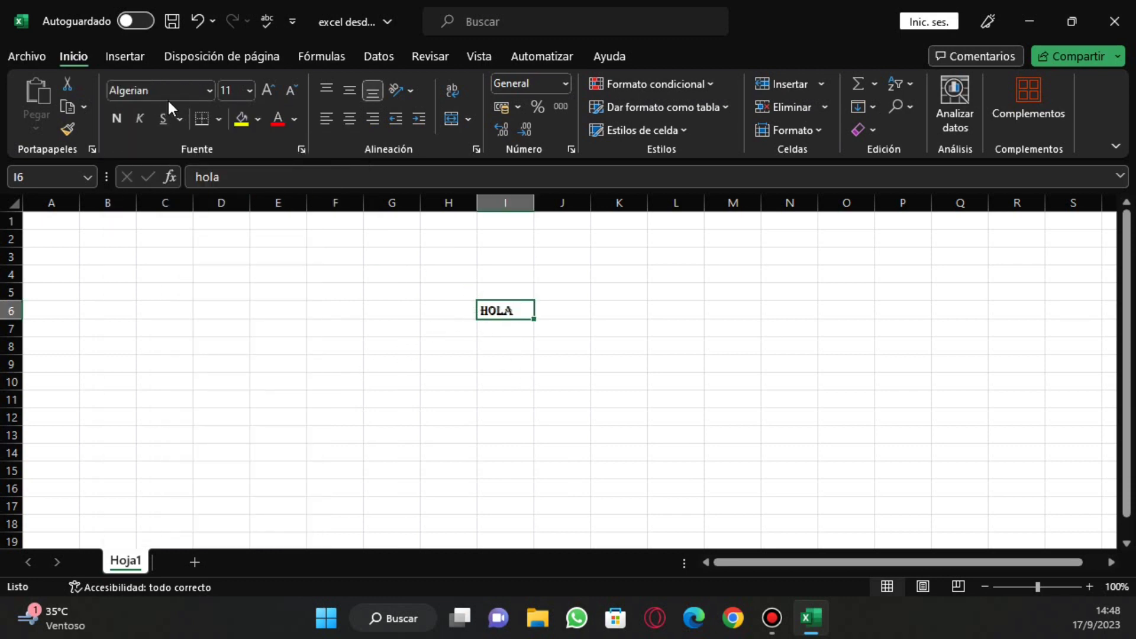
pyautogui.click(237, 93)
# - Try font sizes 8, 48 and 72 for HOLA in I6, settling on 26
pyautogui.click(246, 97)
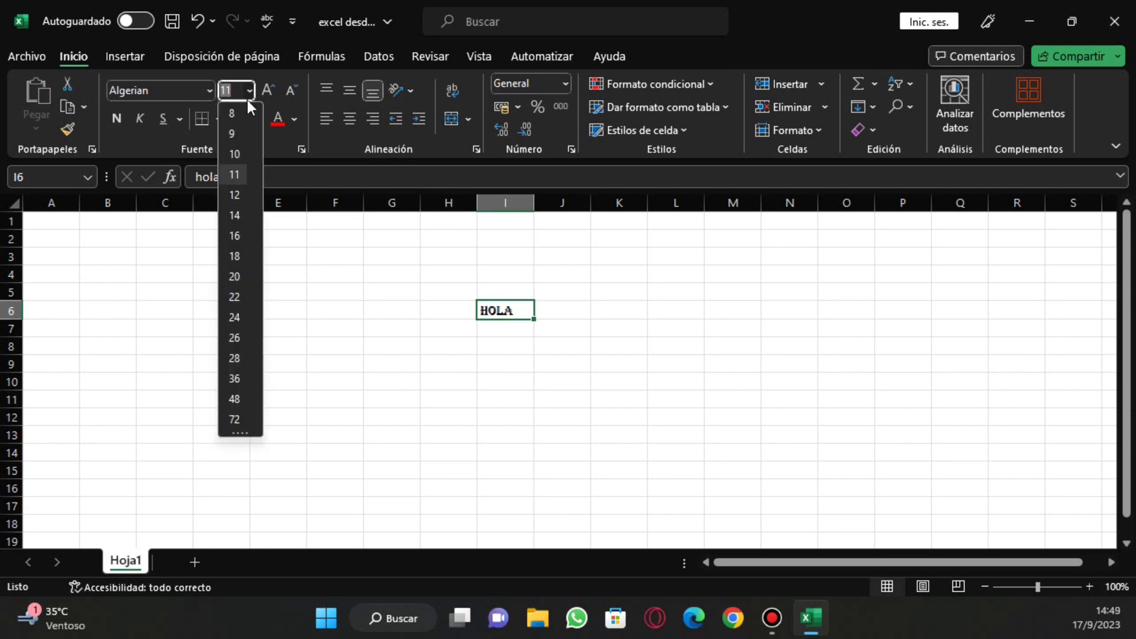
pyautogui.click(239, 116)
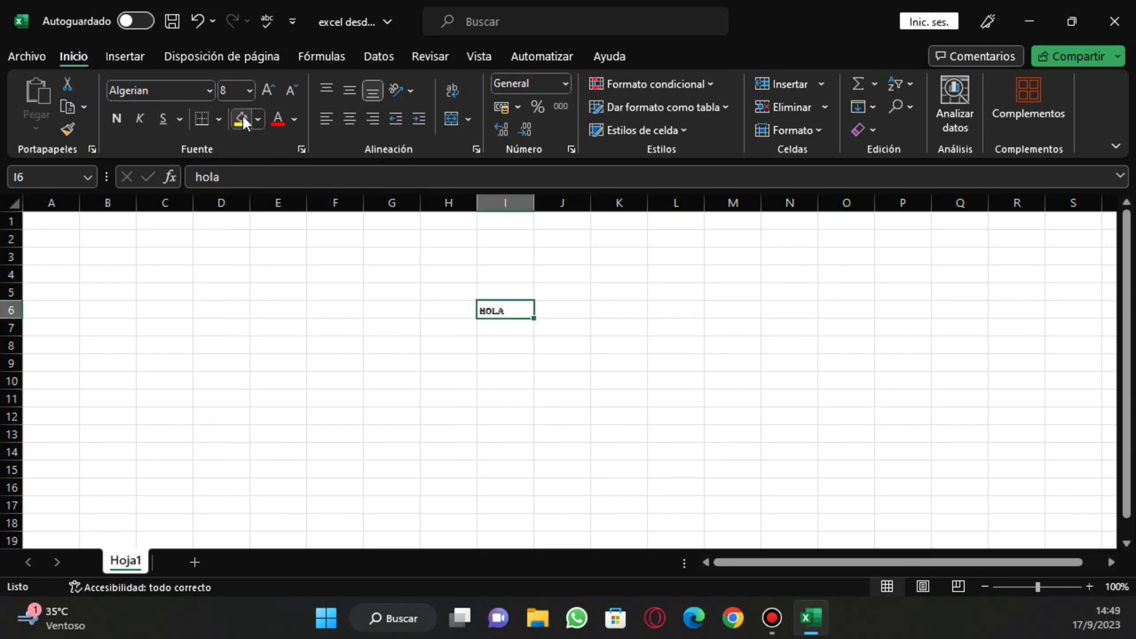
pyautogui.click(248, 92)
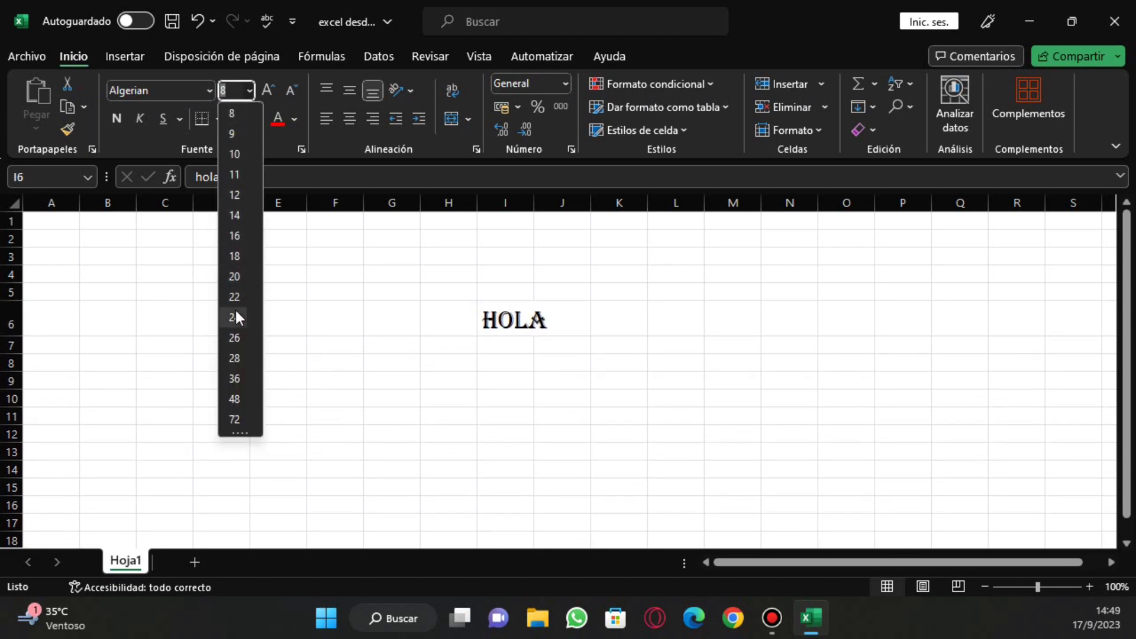
pyautogui.click(234, 406)
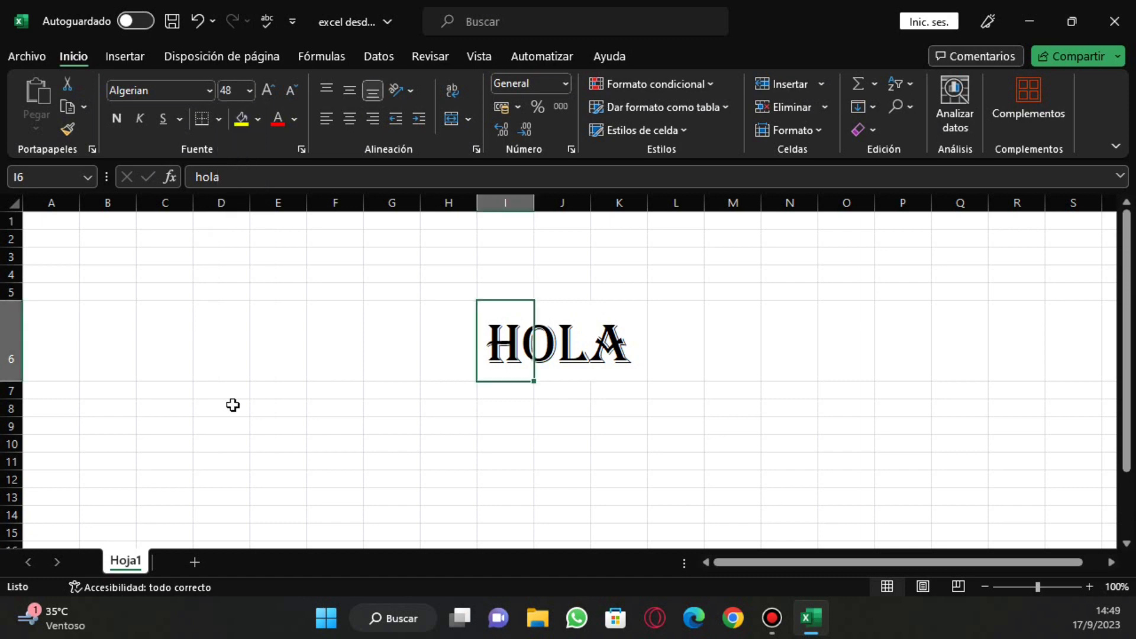
pyautogui.click(593, 390)
pyautogui.click(526, 324)
pyautogui.click(267, 90)
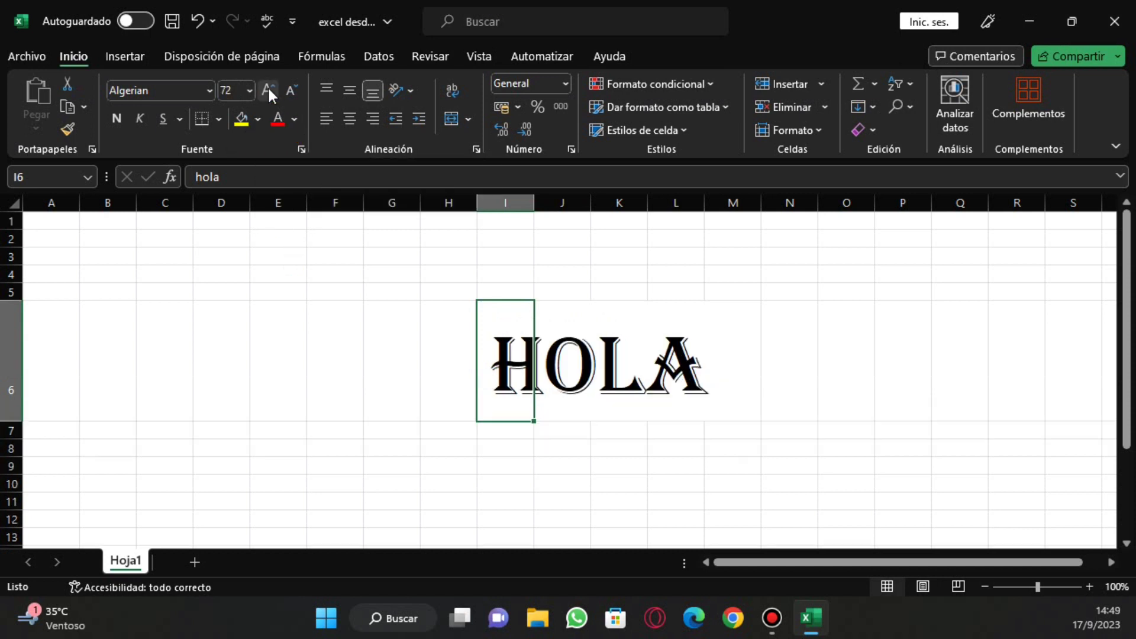
pyautogui.click(290, 95)
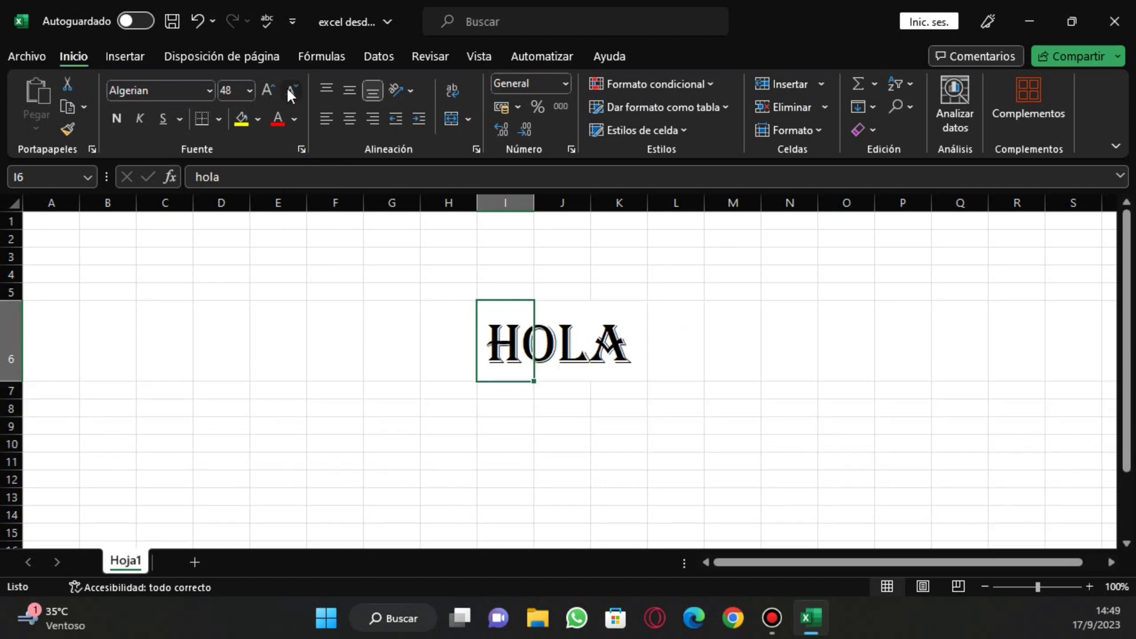
pyautogui.click(290, 95)
pyautogui.click(290, 95)
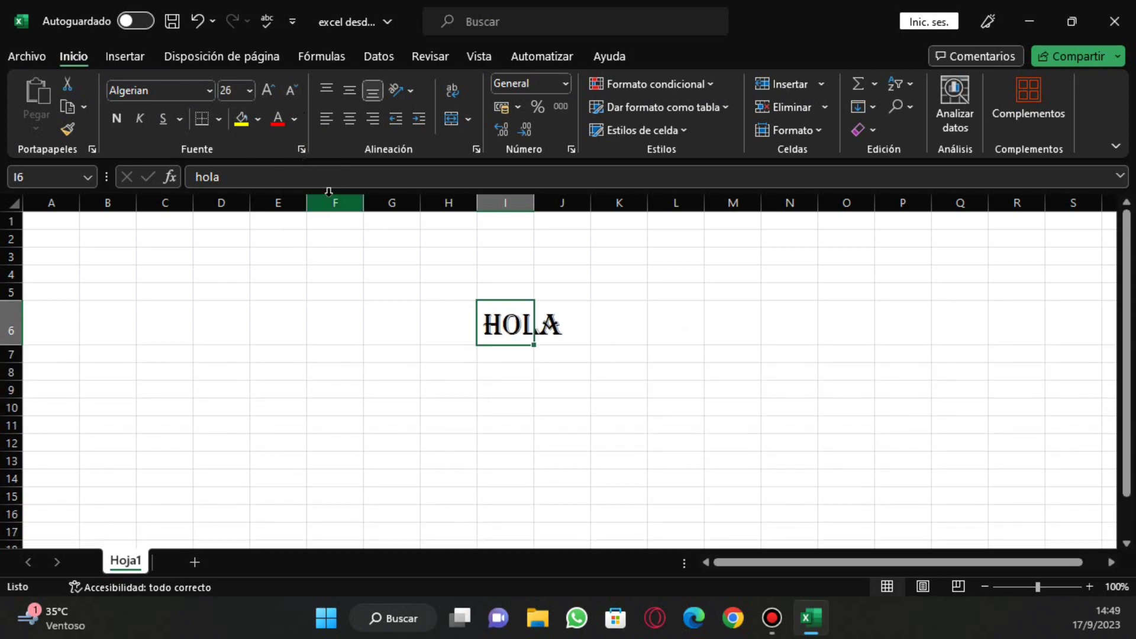
pyautogui.click(117, 118)
pyautogui.click(117, 118)
pyautogui.click(116, 118)
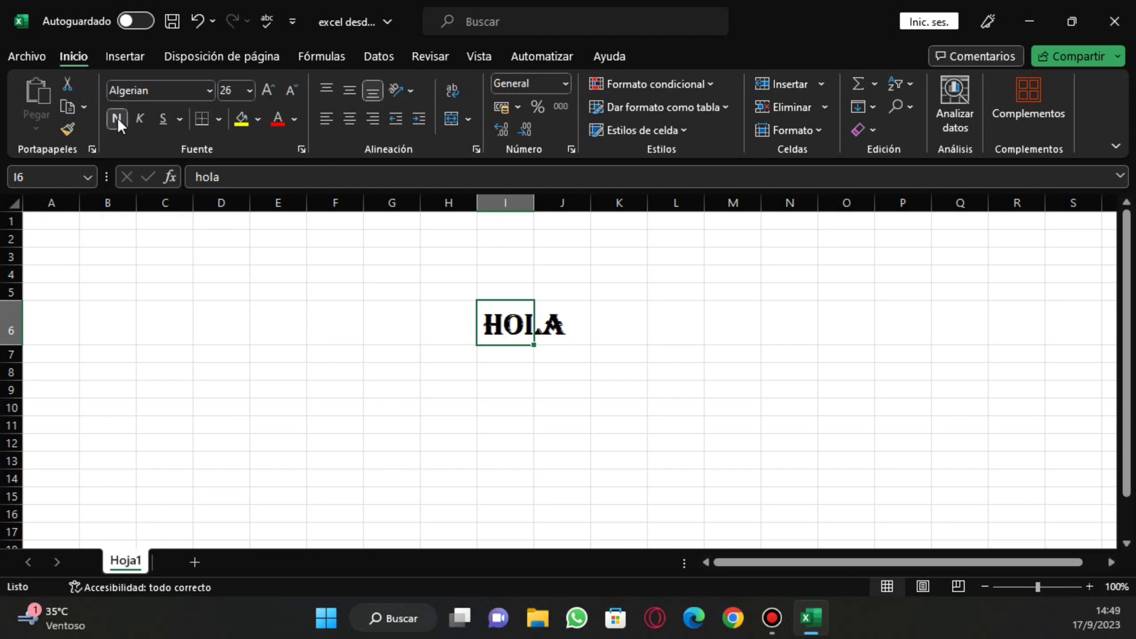
pyautogui.click(116, 118)
pyautogui.click(116, 118)
pyautogui.click(117, 118)
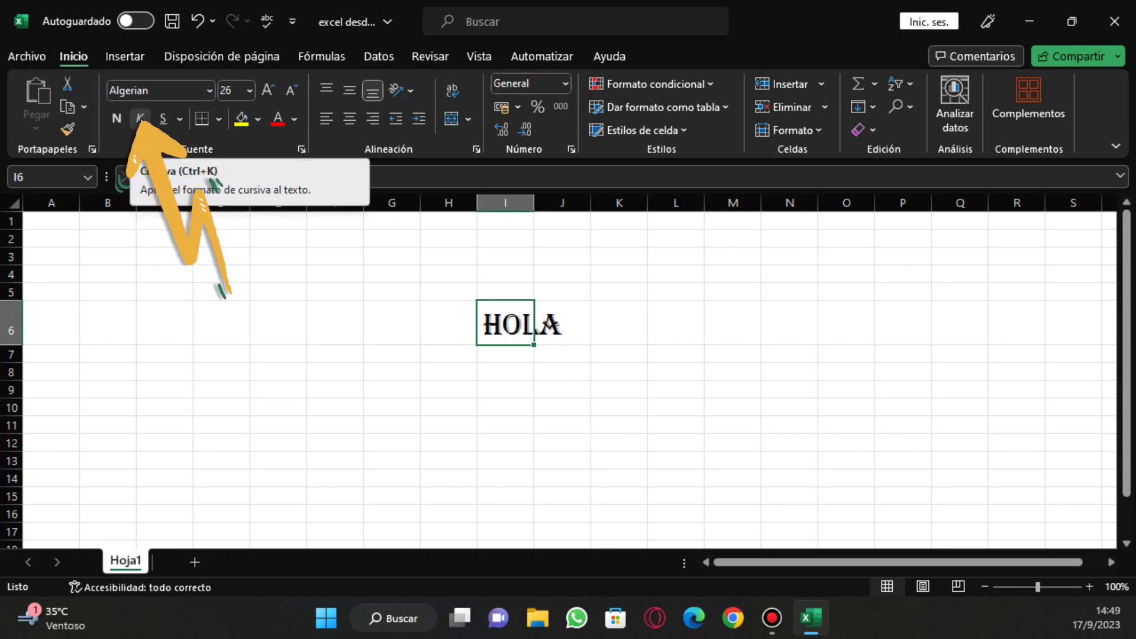
pyautogui.click(140, 118)
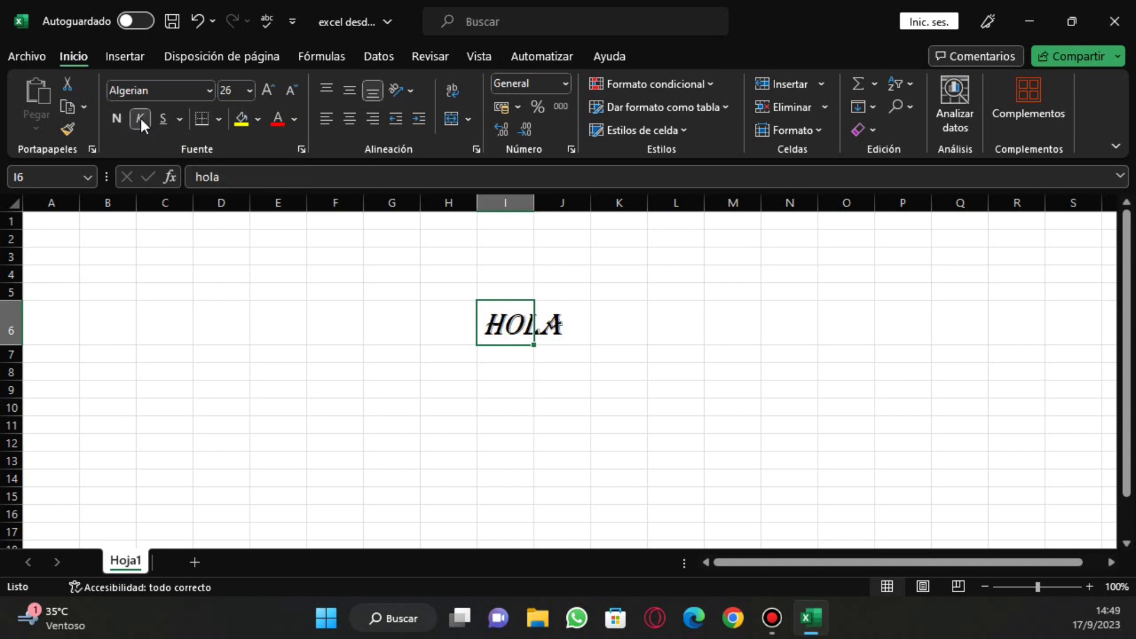
pyautogui.click(139, 117)
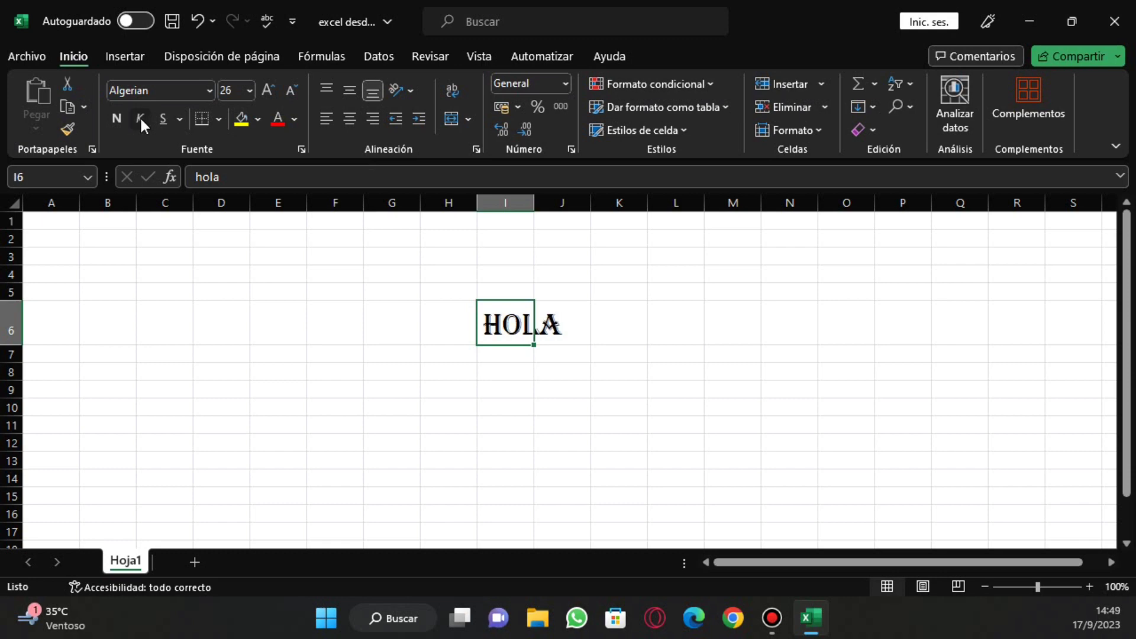
pyautogui.click(139, 117)
pyautogui.click(117, 118)
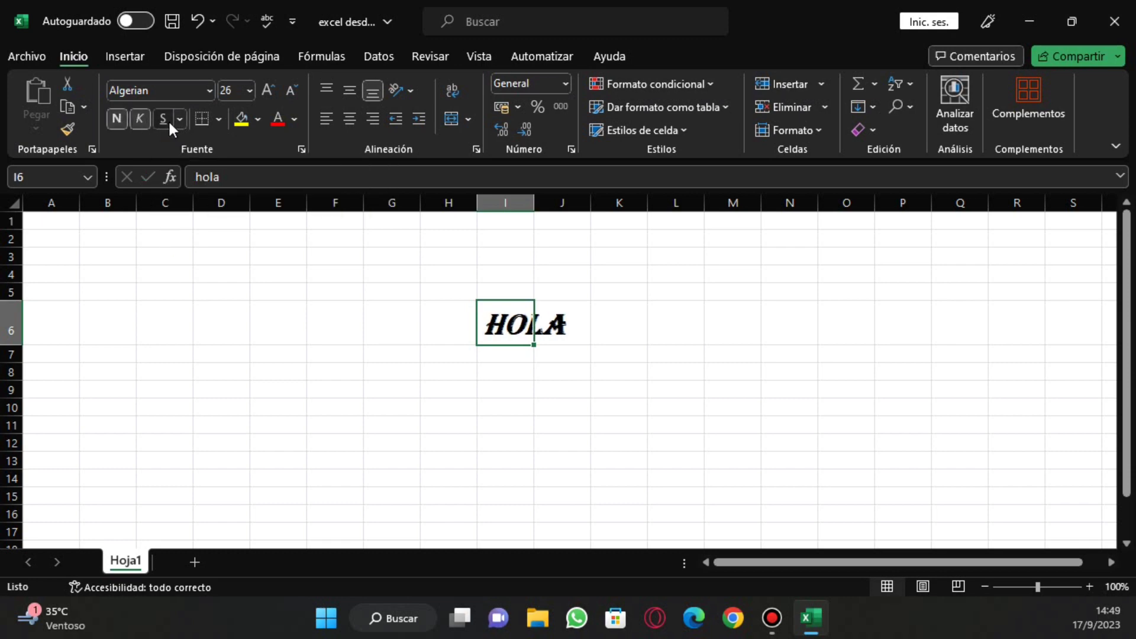
pyautogui.click(169, 123)
pyautogui.click(170, 123)
pyautogui.click(169, 123)
pyautogui.click(168, 119)
pyautogui.click(168, 120)
pyautogui.click(180, 120)
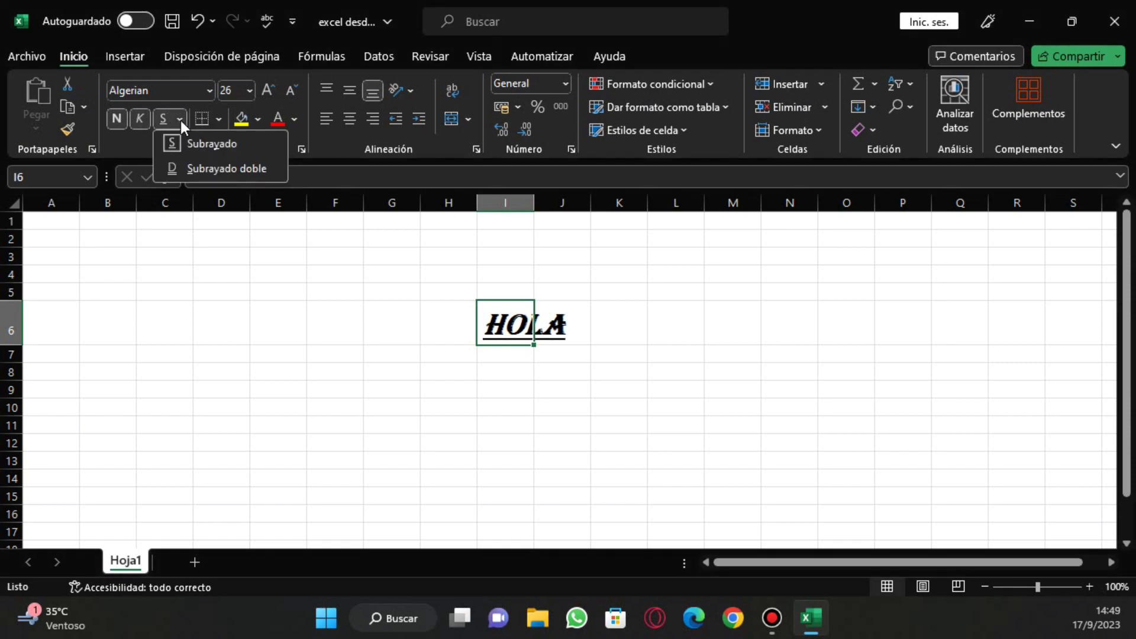
pyautogui.click(198, 168)
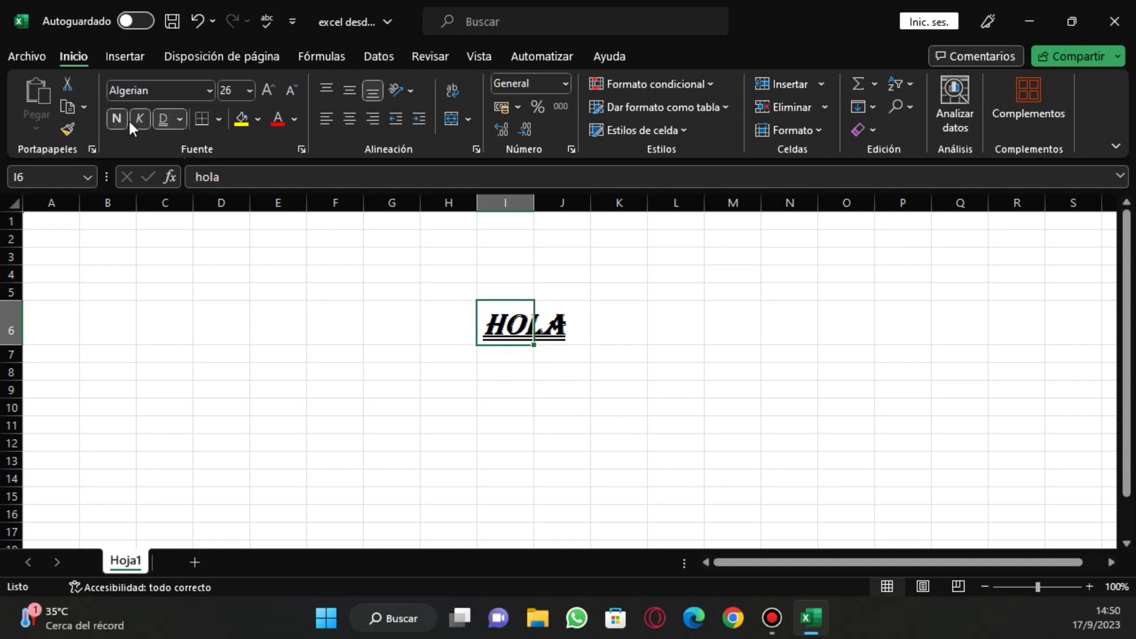
pyautogui.click(164, 129)
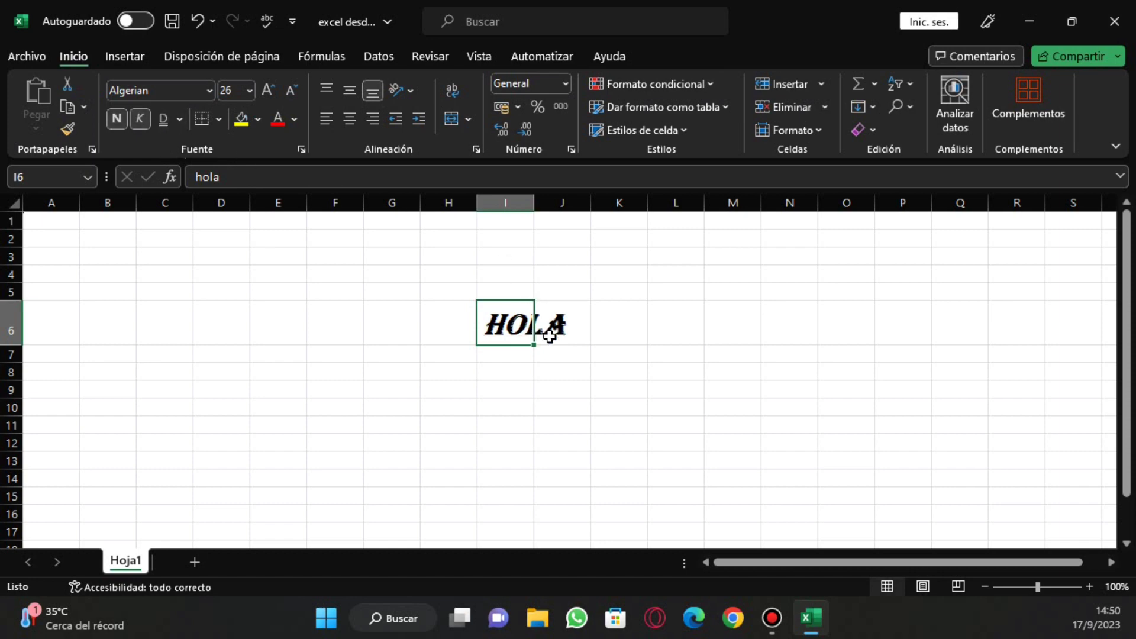
pyautogui.click(143, 119)
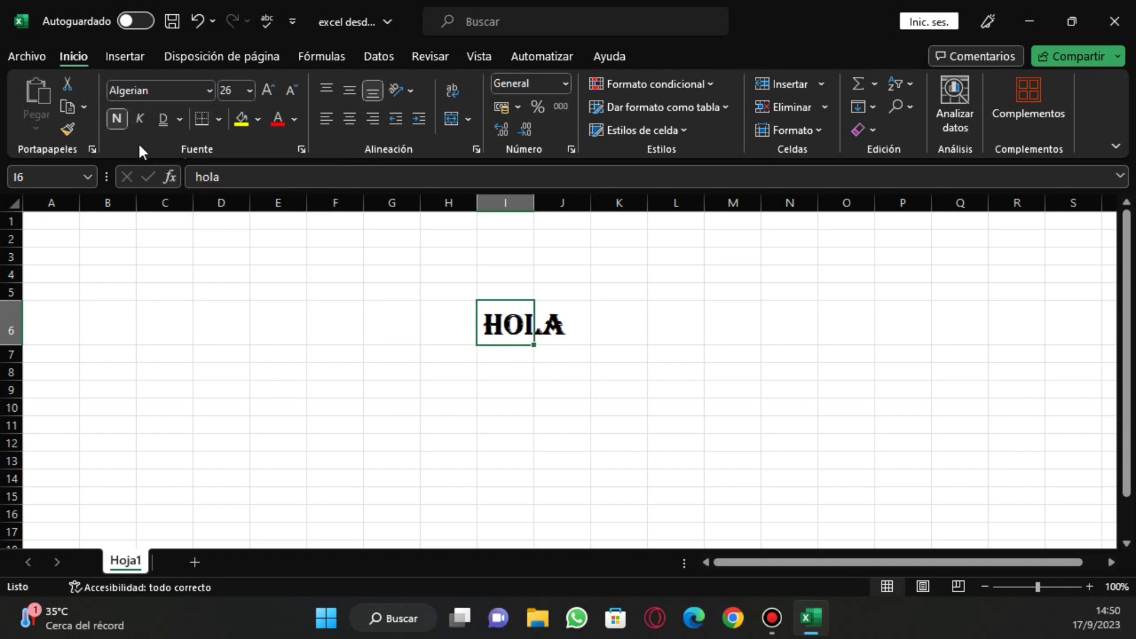
pyautogui.click(117, 119)
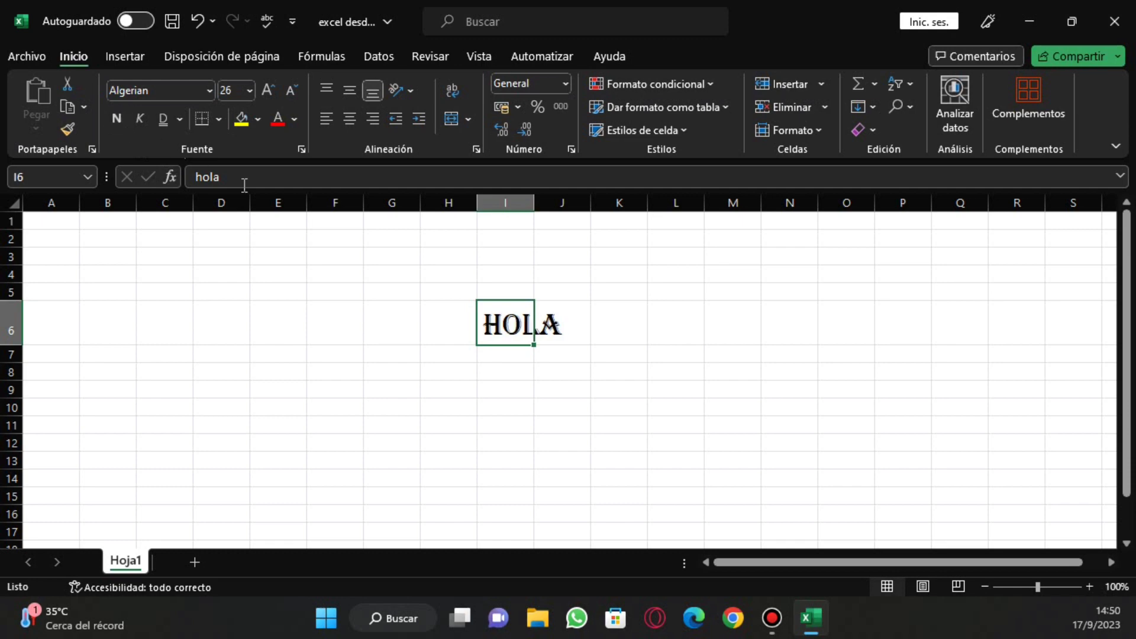
pyautogui.click(512, 357)
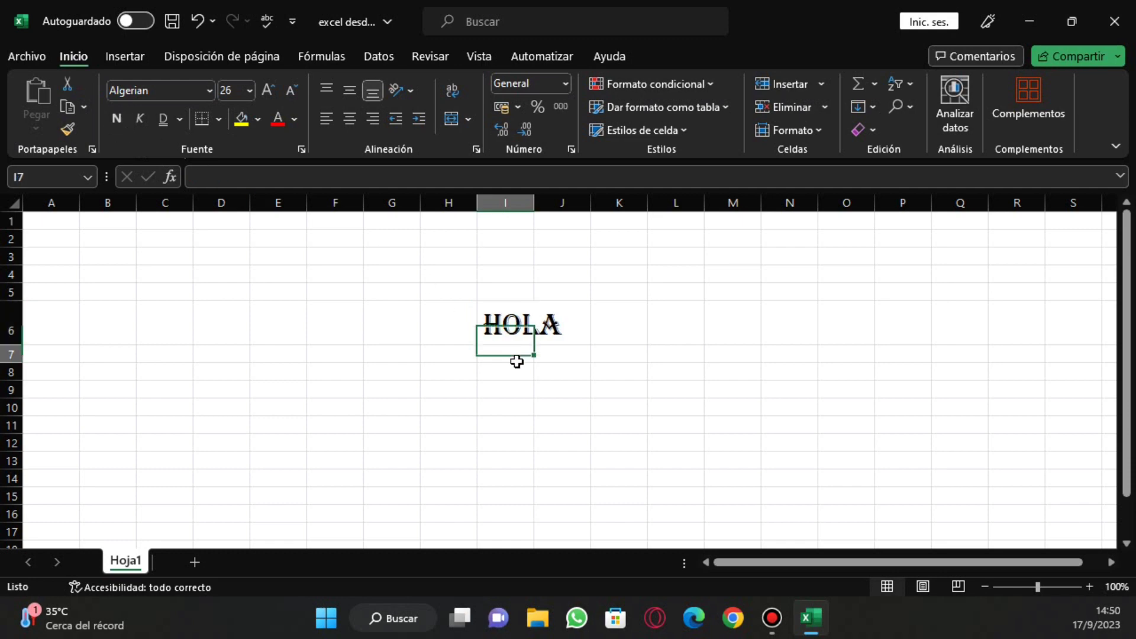
pyautogui.click(507, 323)
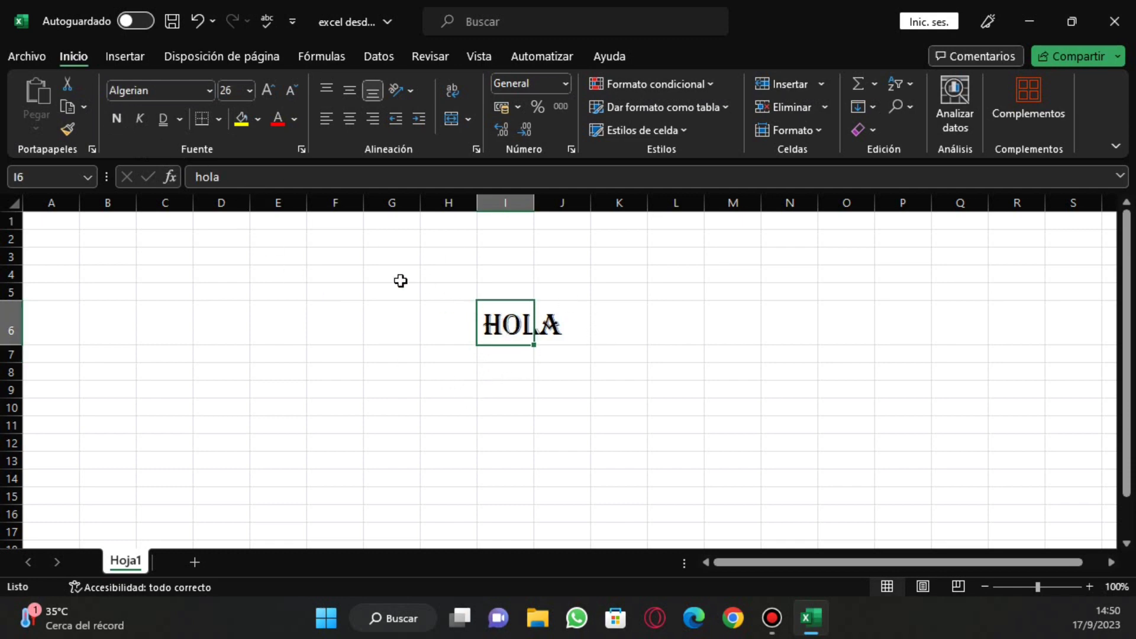
pyautogui.click(217, 125)
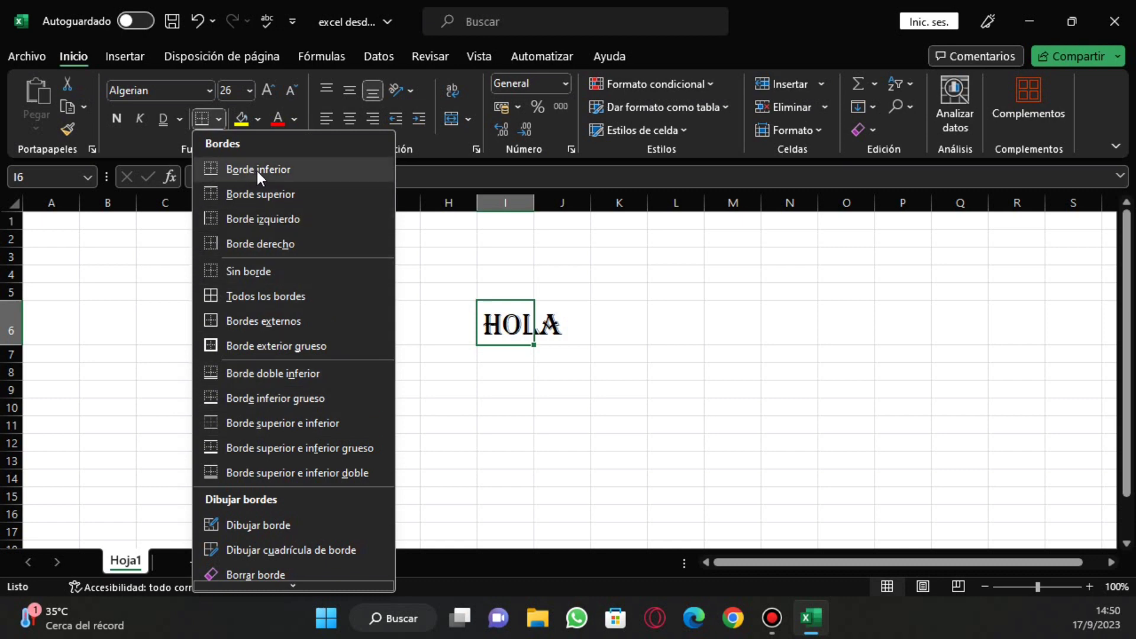
pyautogui.click(237, 171)
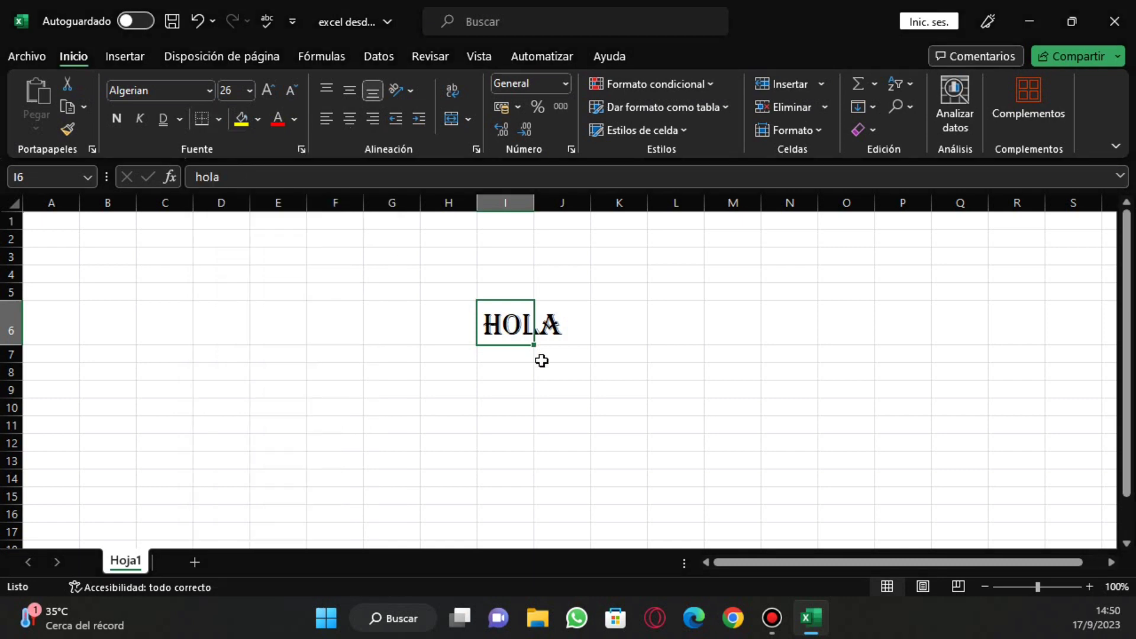
pyautogui.click(540, 357)
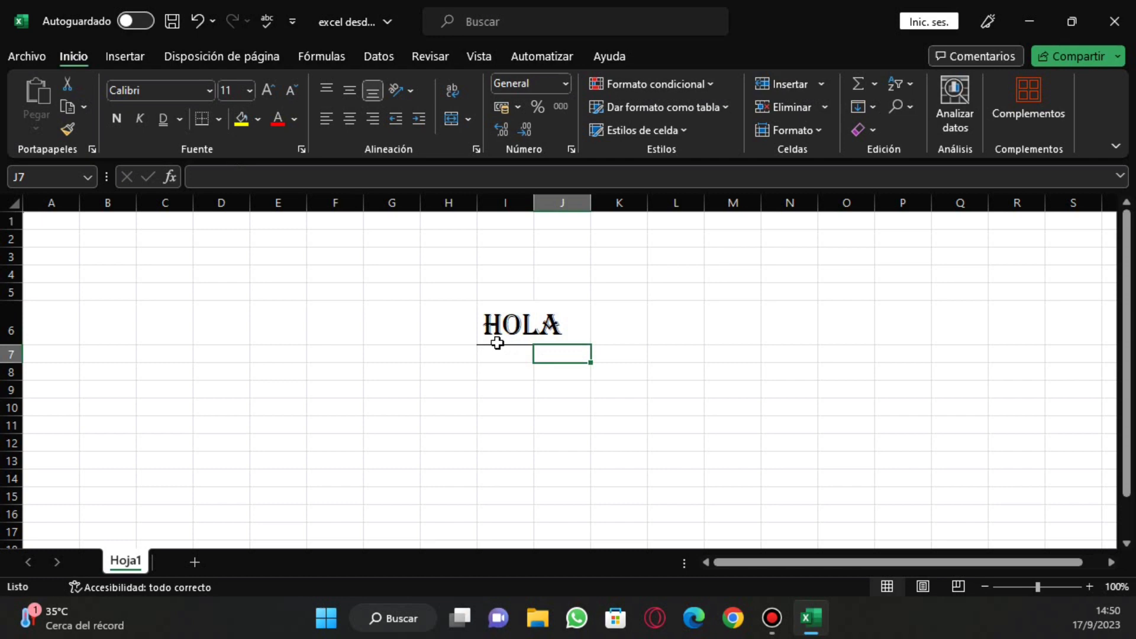
pyautogui.click(484, 305)
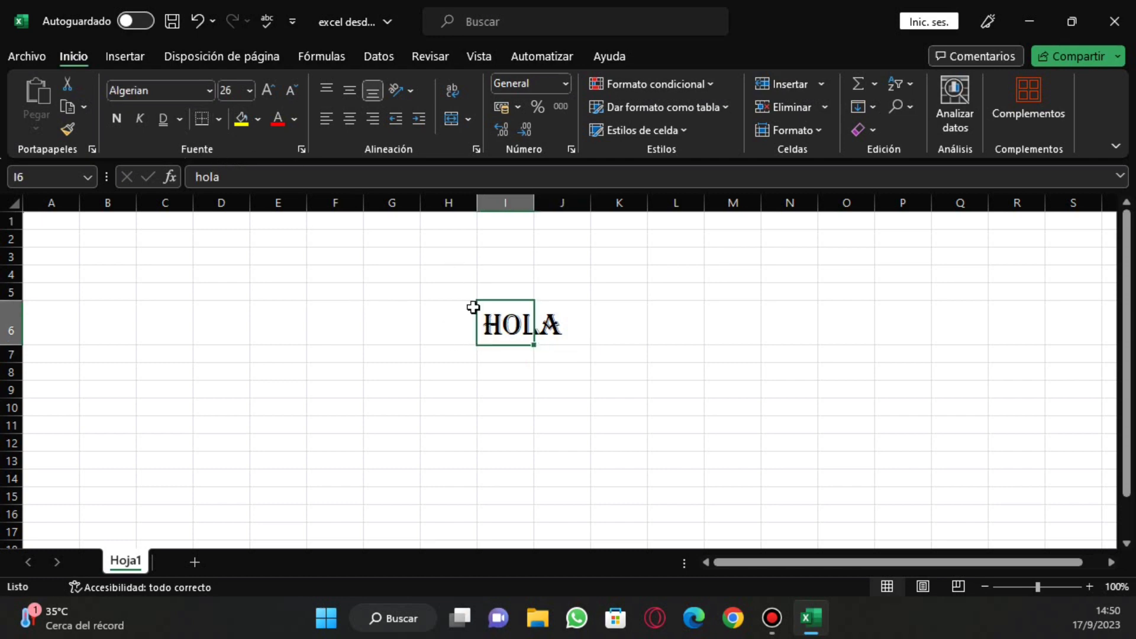
pyautogui.click(217, 120)
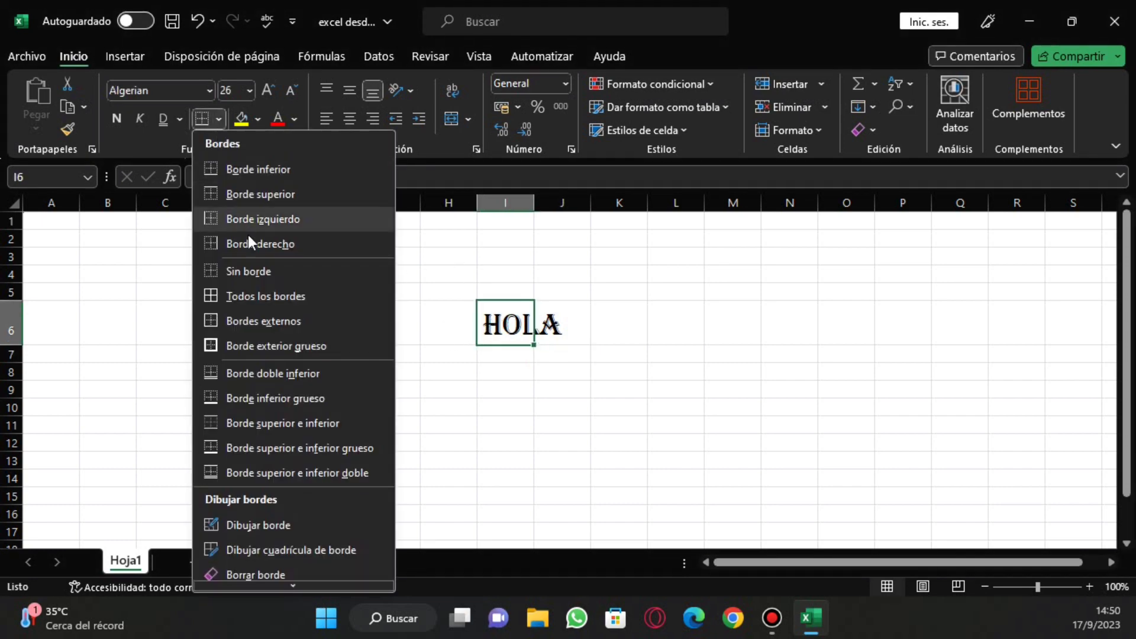
pyautogui.click(258, 293)
pyautogui.click(507, 418)
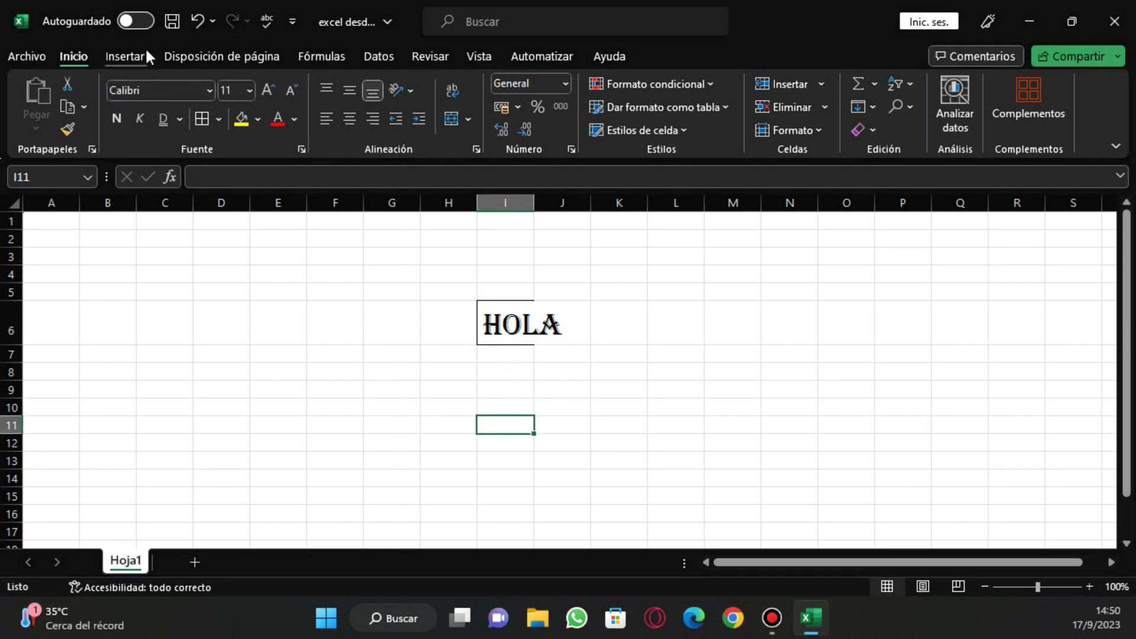
pyautogui.click(198, 21)
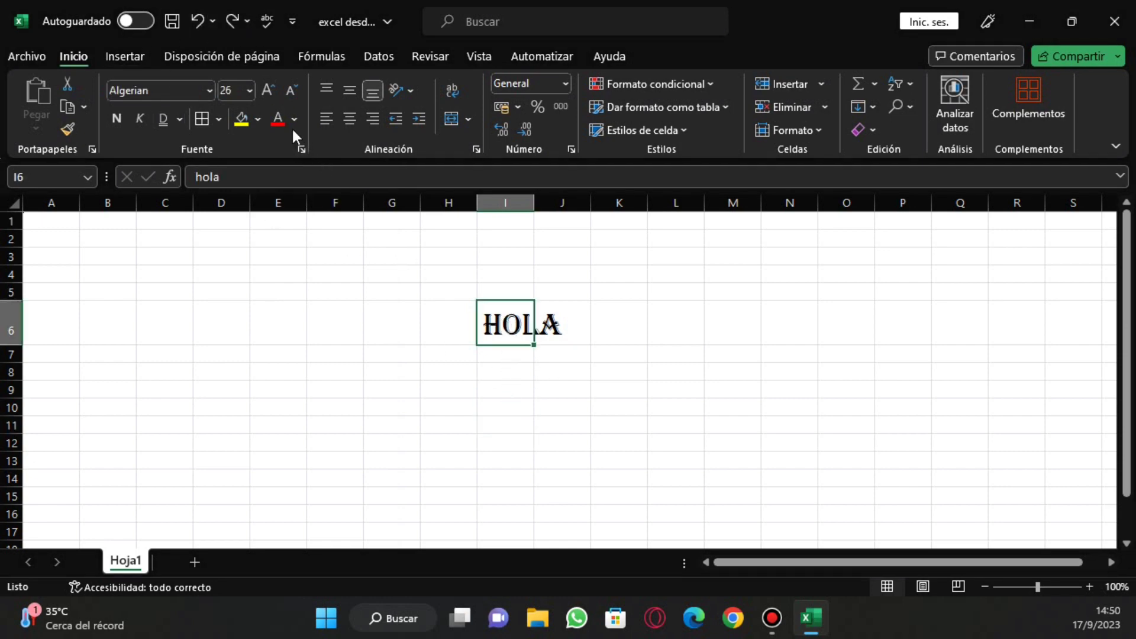
pyautogui.click(219, 119)
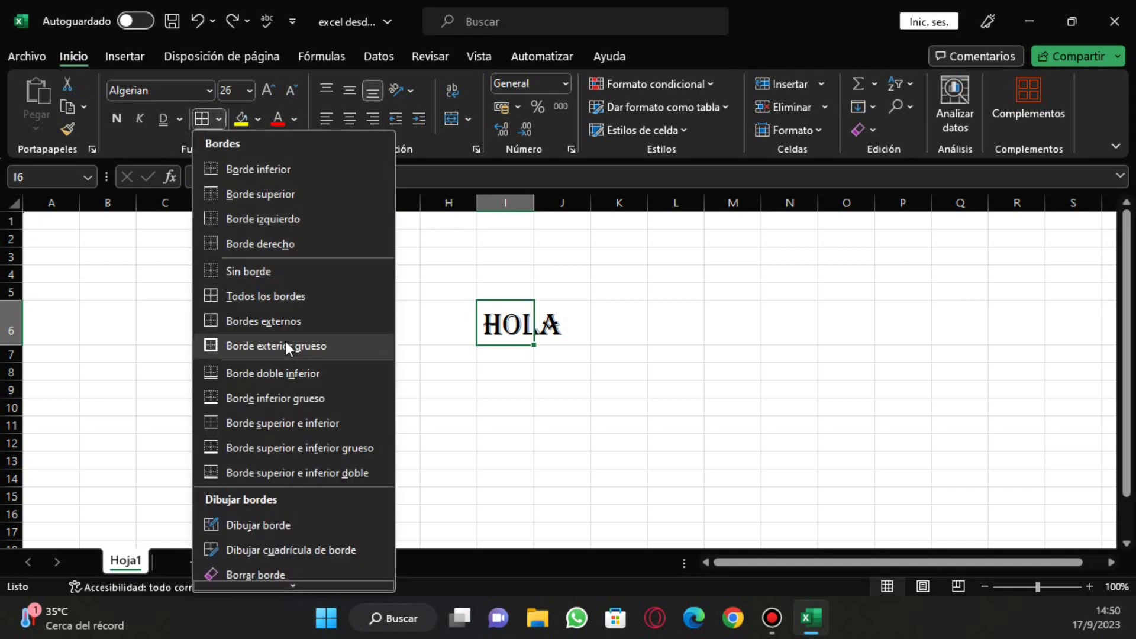
pyautogui.click(275, 273)
pyautogui.click(335, 380)
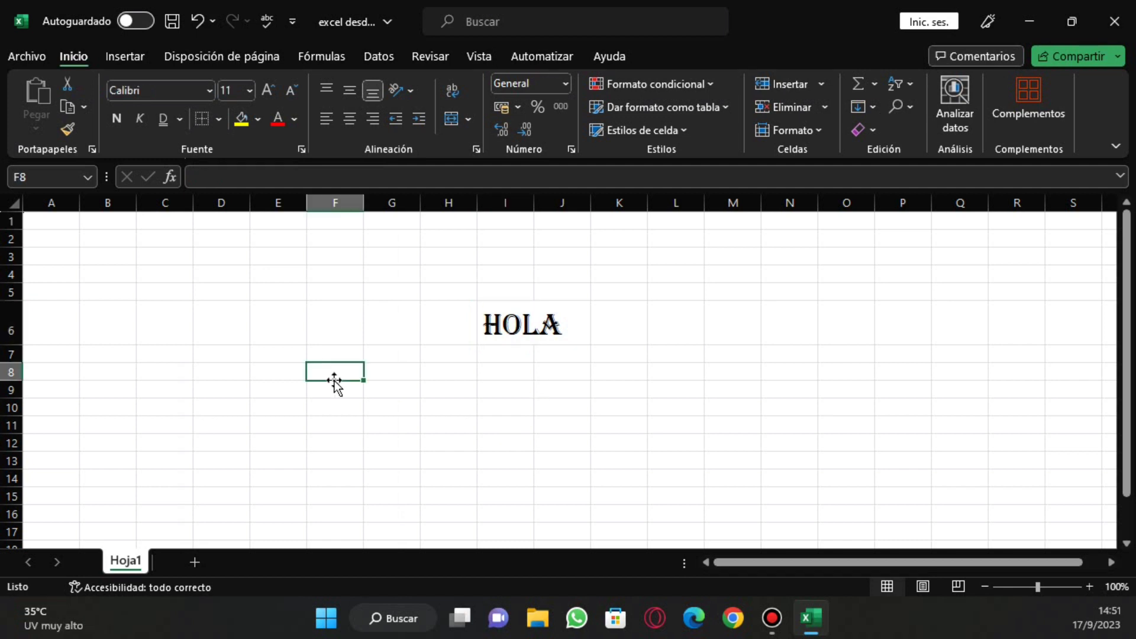
# - Apply Todos los bordes to the F9:J13 block
pyautogui.click(329, 391)
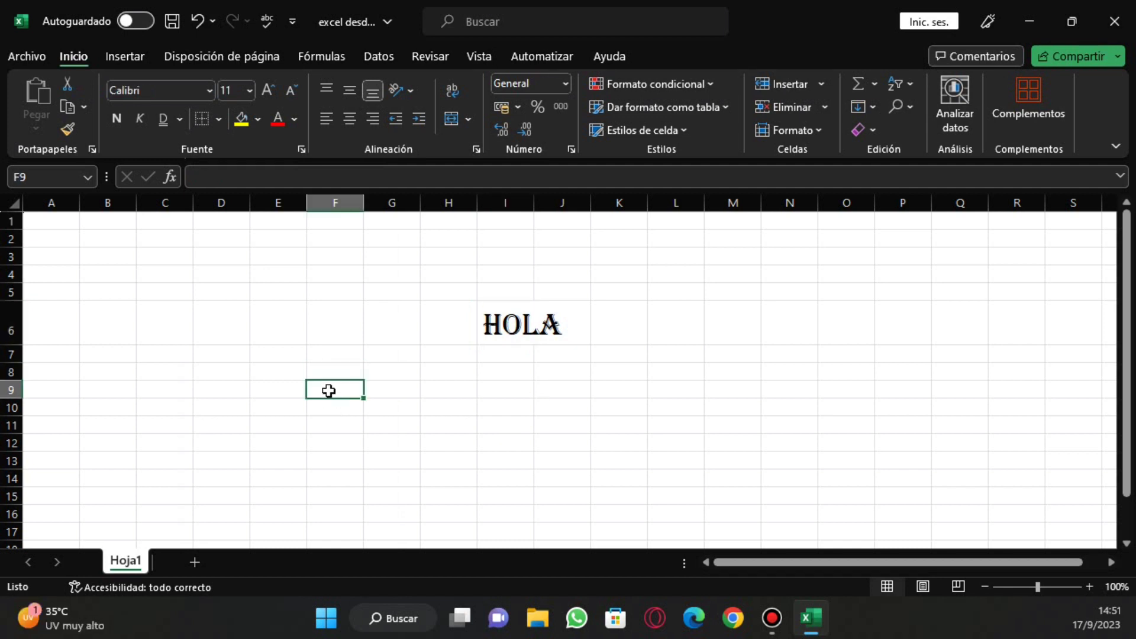
pyautogui.moveTo(323, 392); pyautogui.dragTo(579, 459)
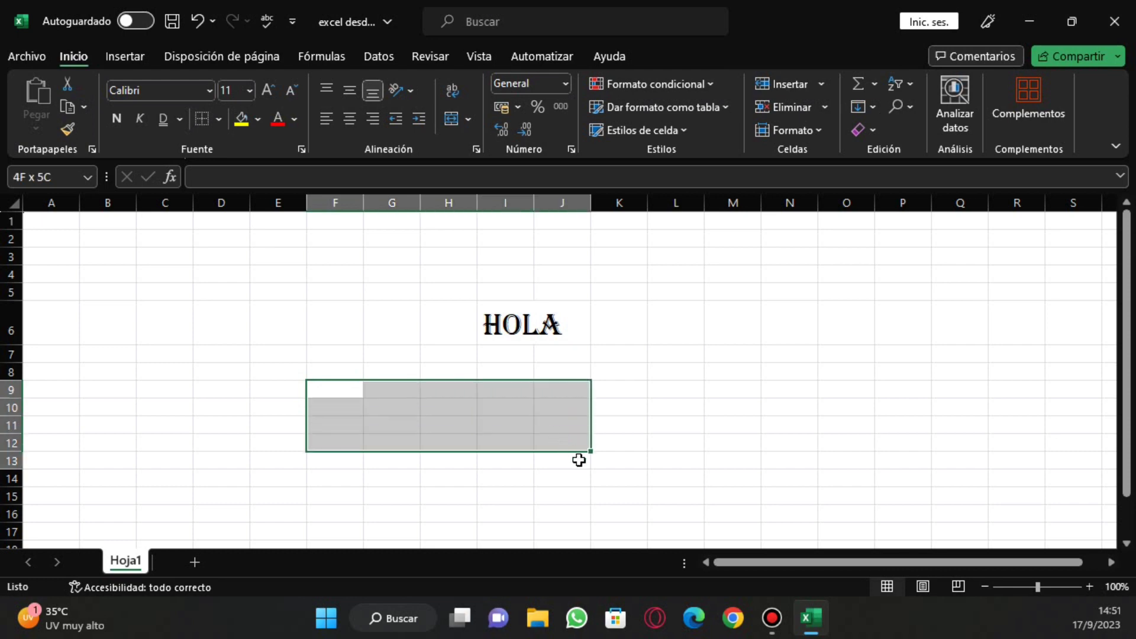
pyautogui.click(219, 119)
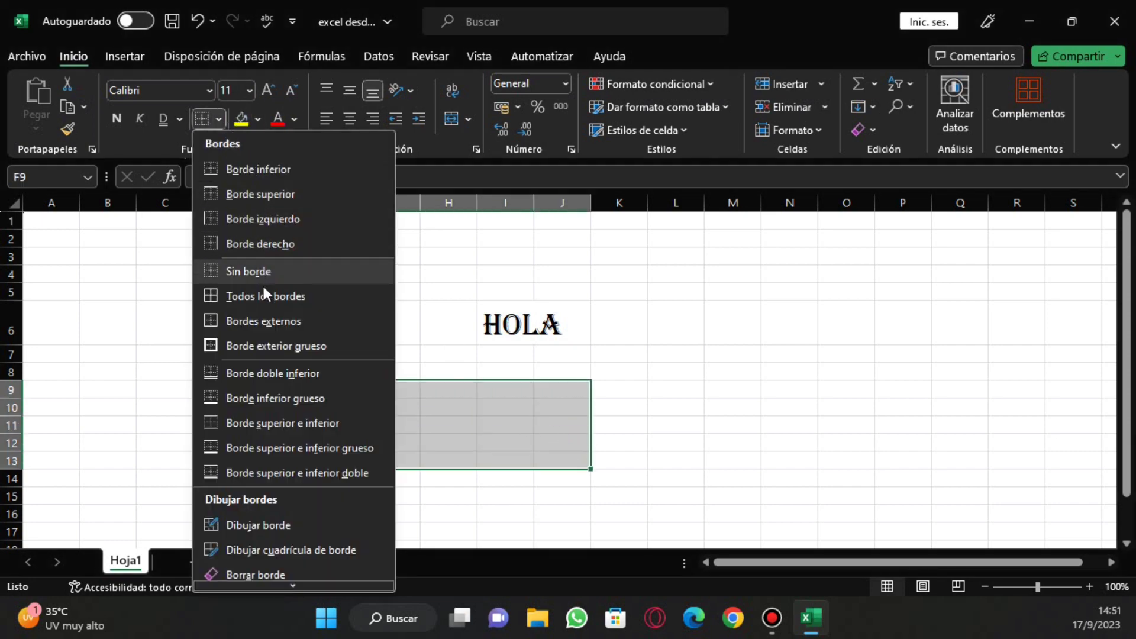
pyautogui.click(318, 297)
pyautogui.click(673, 445)
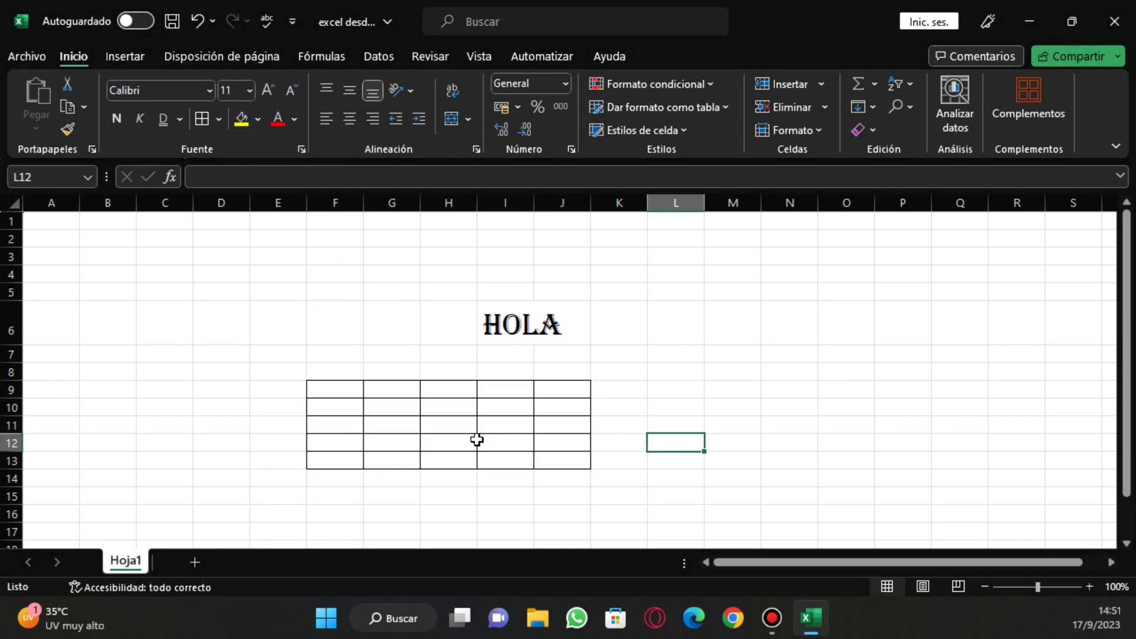
# - Step across the header row cells F9 to J9, returning to F9
pyautogui.click(346, 392)
pyautogui.click(393, 390)
pyautogui.click(450, 390)
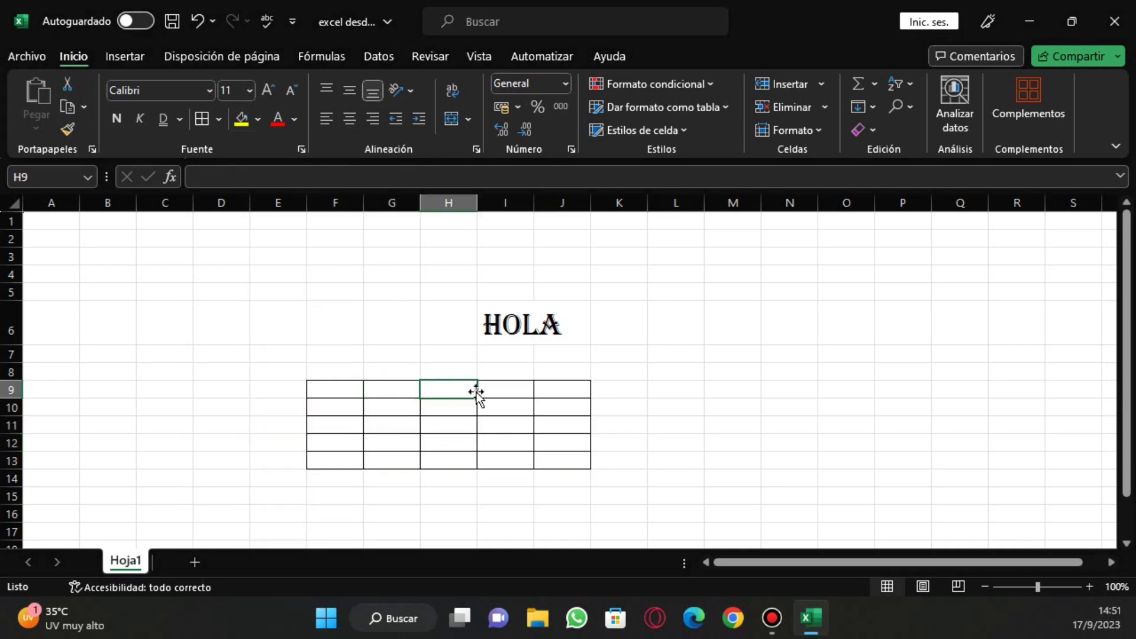
pyautogui.click(506, 390)
pyautogui.click(565, 391)
pyautogui.click(357, 387)
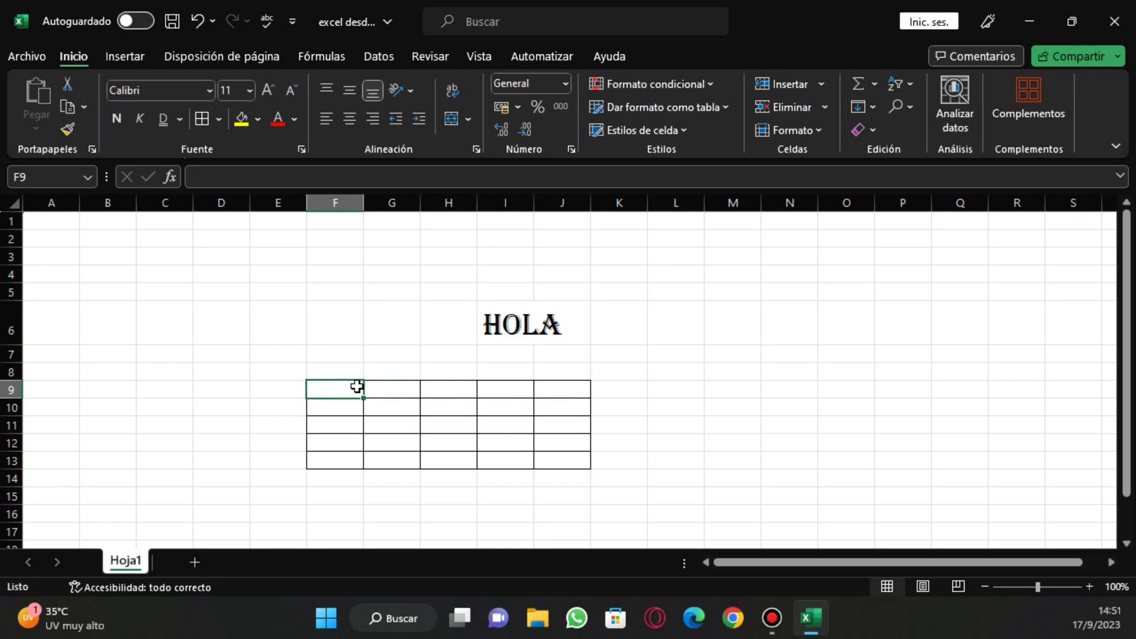
# - Enter Nombre in F9, apellido in G9 and calificación in H9, moving with Tab
pyautogui.write('Nombre')
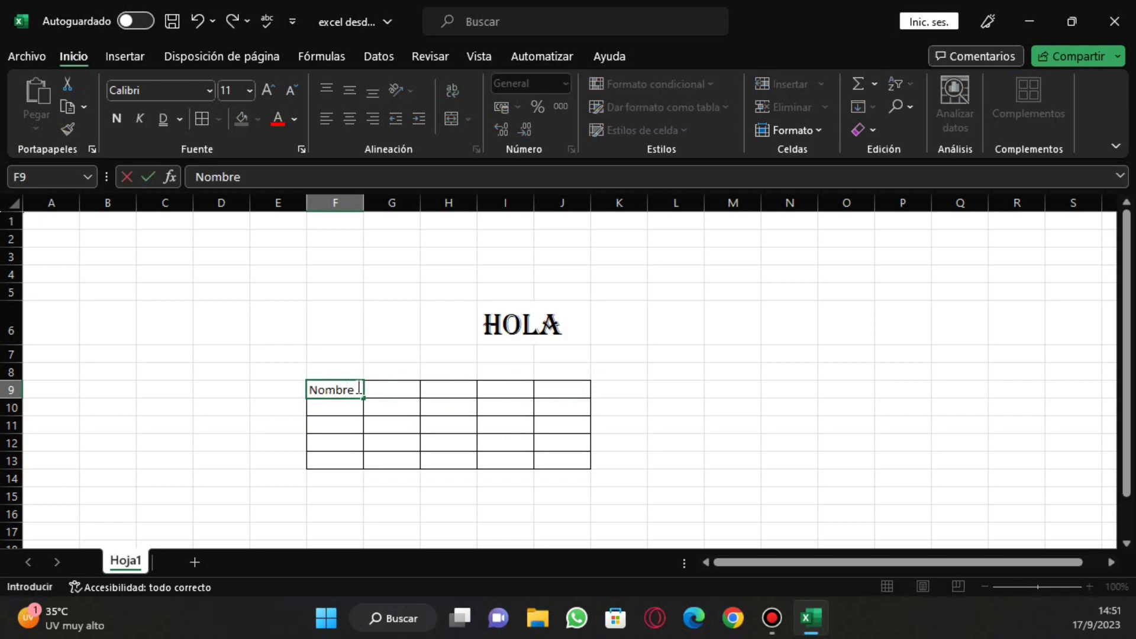
pyautogui.press('Tab')
pyautogui.write('a')
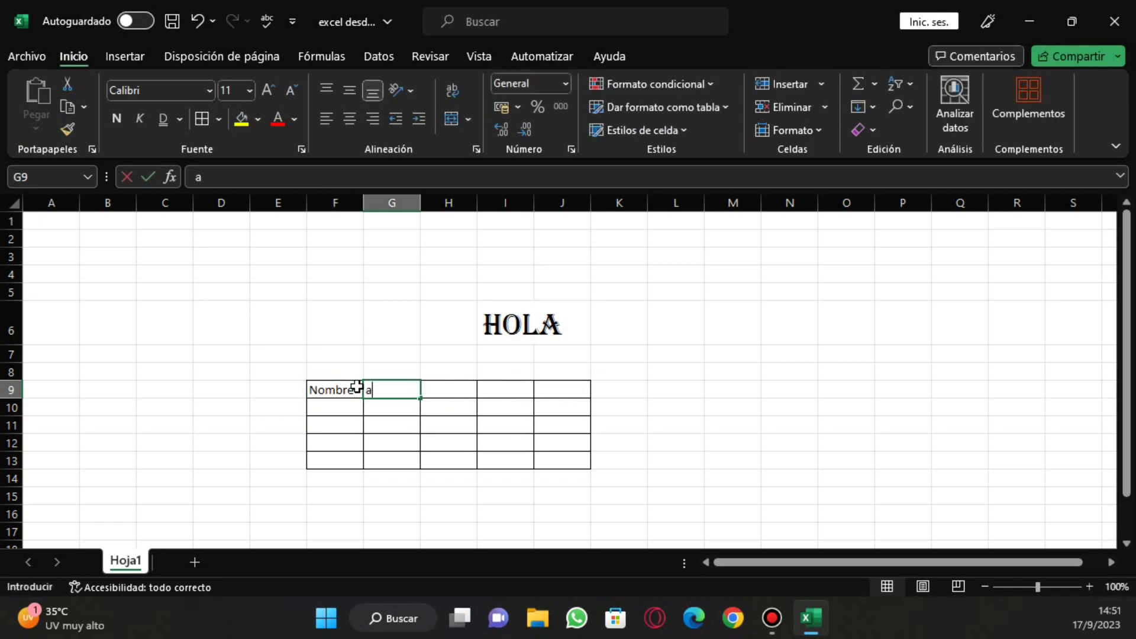
pyautogui.write('pellido')
pyautogui.press('Tab')
pyautogui.write('cal')
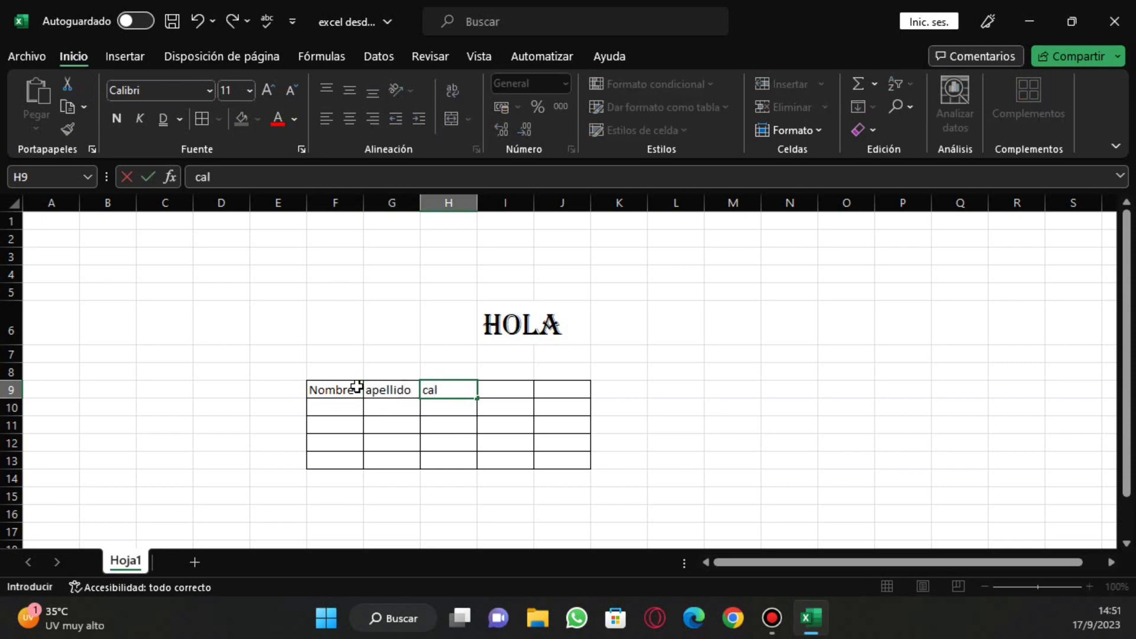
pyautogui.write('ificación')
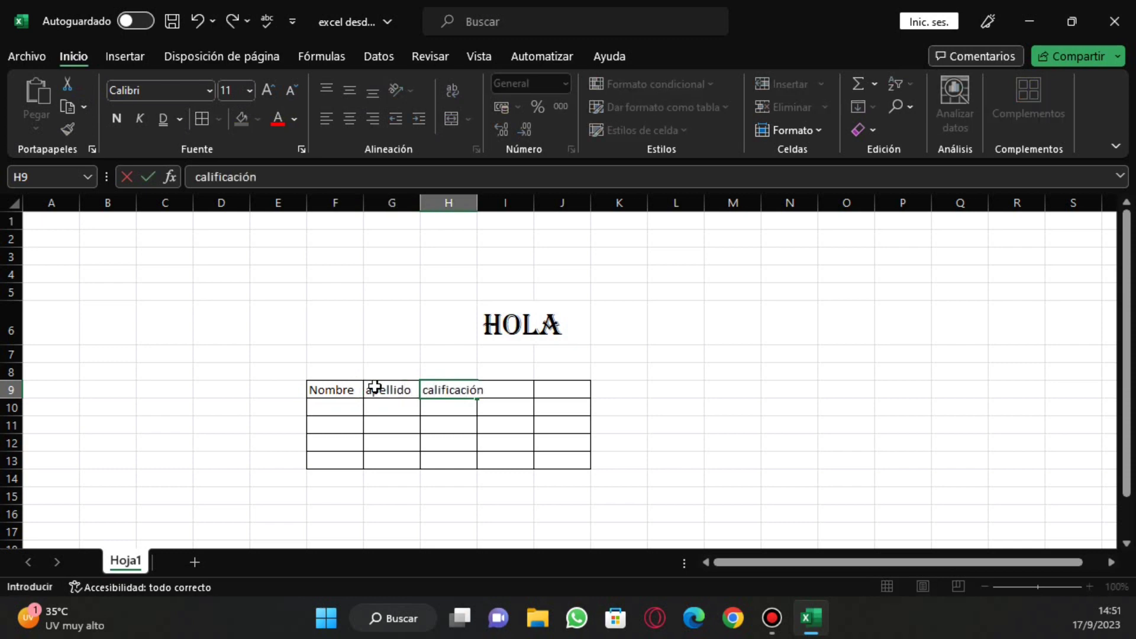
pyautogui.click(673, 399)
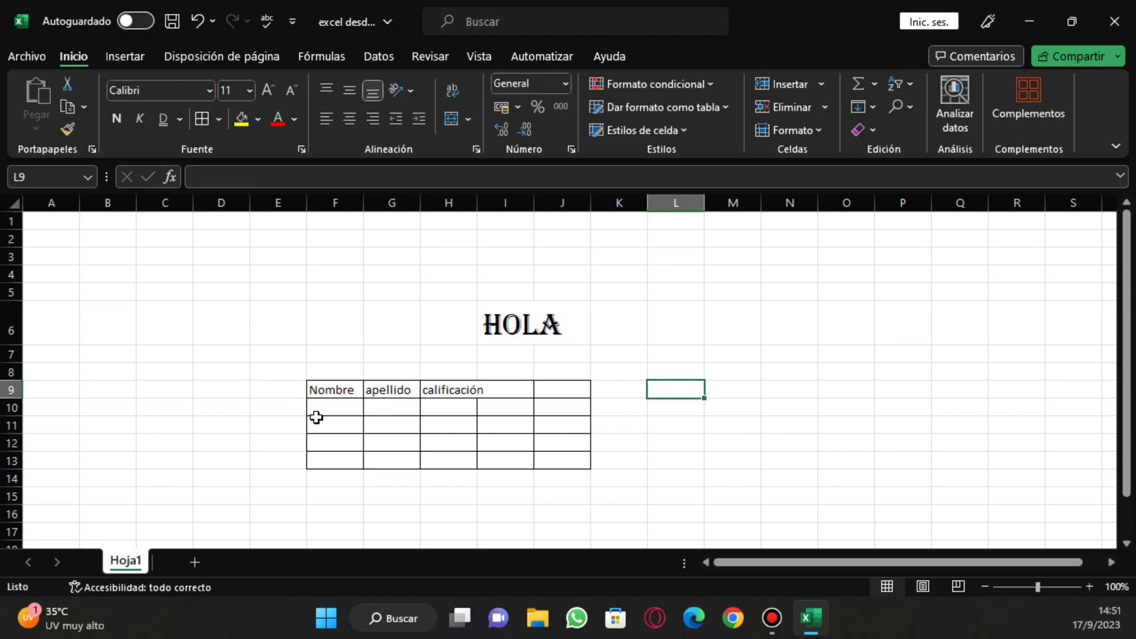
pyautogui.click(515, 390)
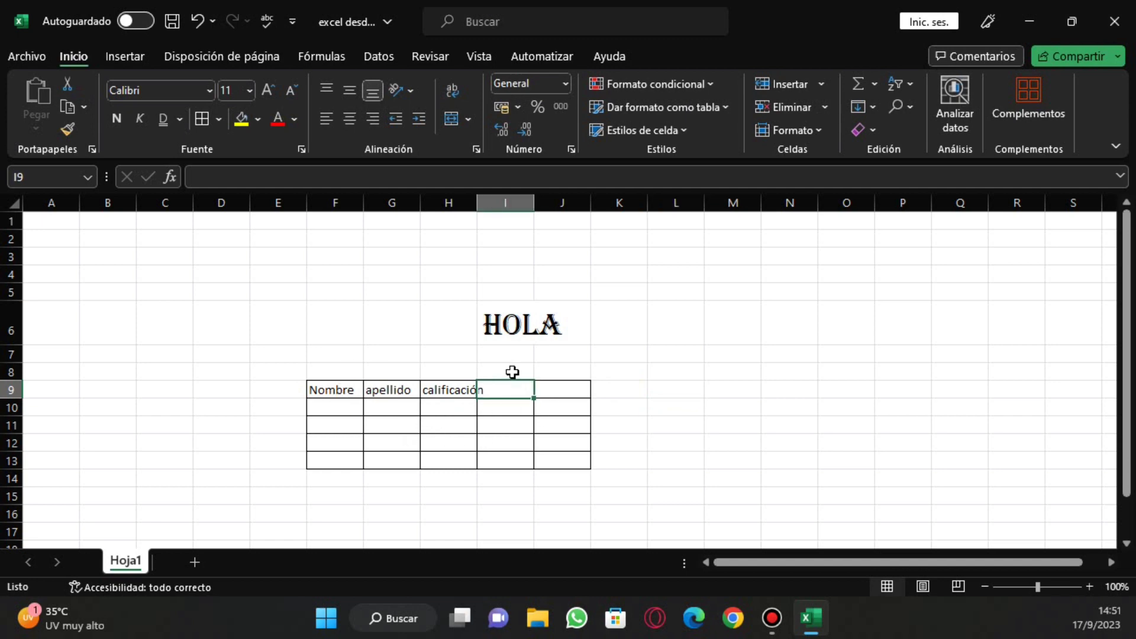
# - Erase the borders down columns I and J with Borrar borde, leaving only F to H bordered
pyautogui.click(219, 119)
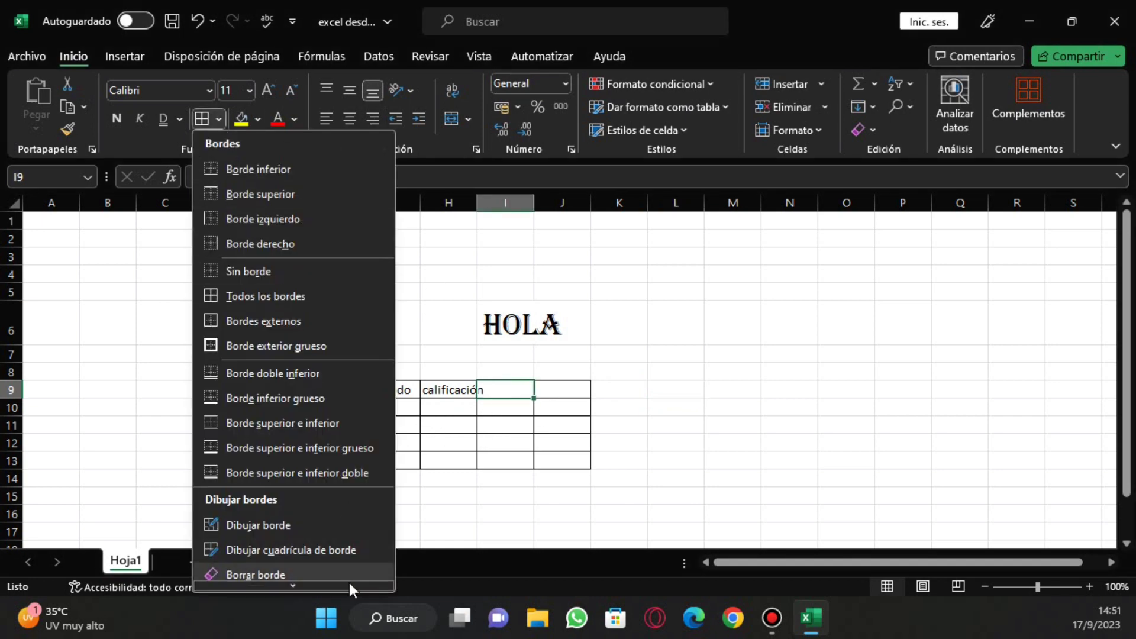
pyautogui.click(261, 573)
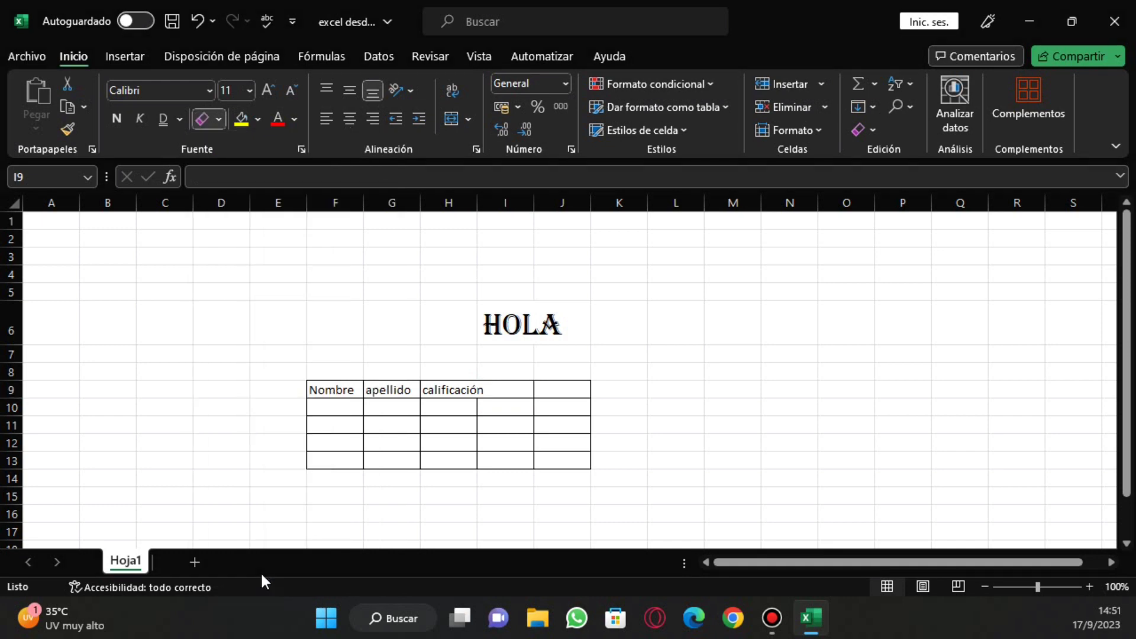
pyautogui.click(580, 381)
pyautogui.moveTo(583, 378); pyautogui.dragTo(592, 461)
pyautogui.moveTo(591, 373)
pyautogui.mouseDown()
pyautogui.moveTo(551, 384)
pyautogui.moveTo(517, 471)
pyautogui.mouseUp()
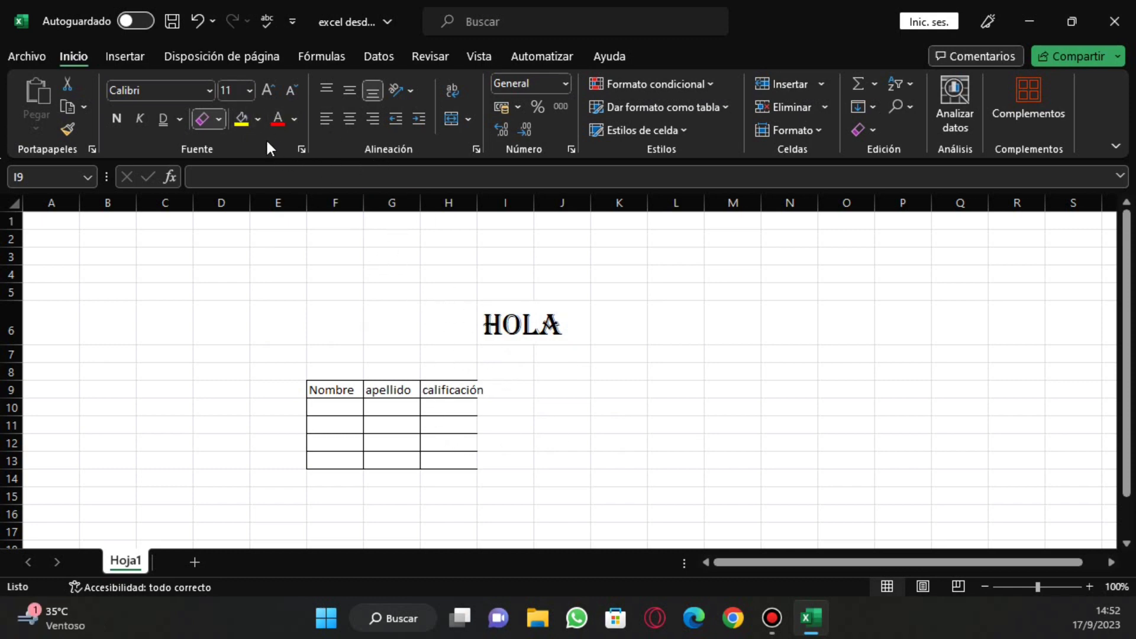
pyautogui.press('Escape')
pyautogui.click(619, 407)
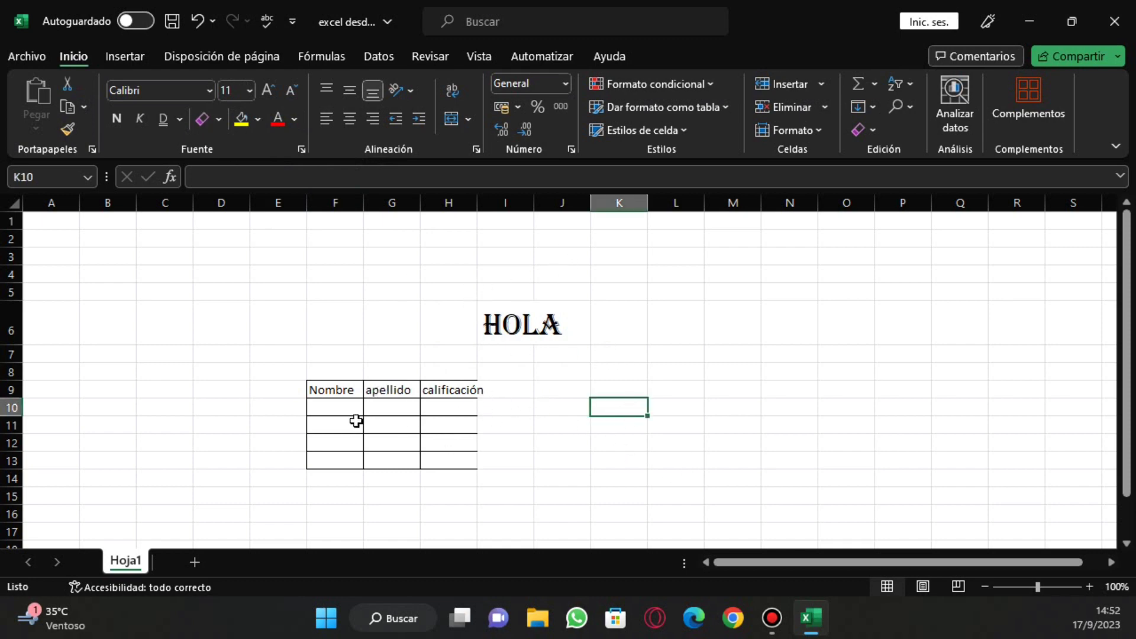
pyautogui.click(322, 386)
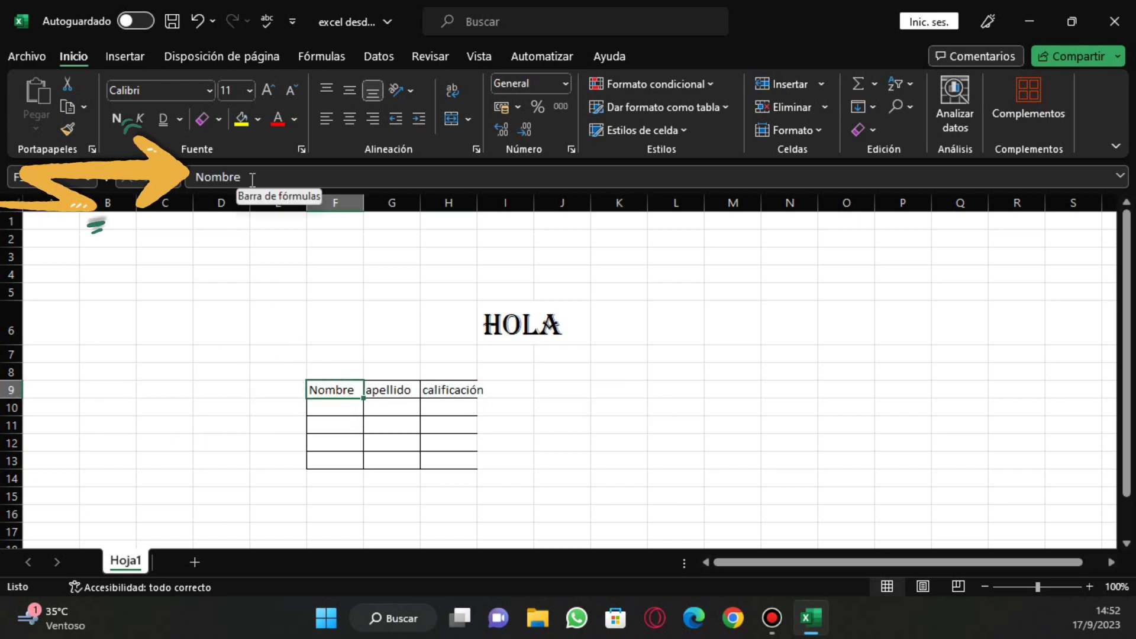
pyautogui.click(252, 177)
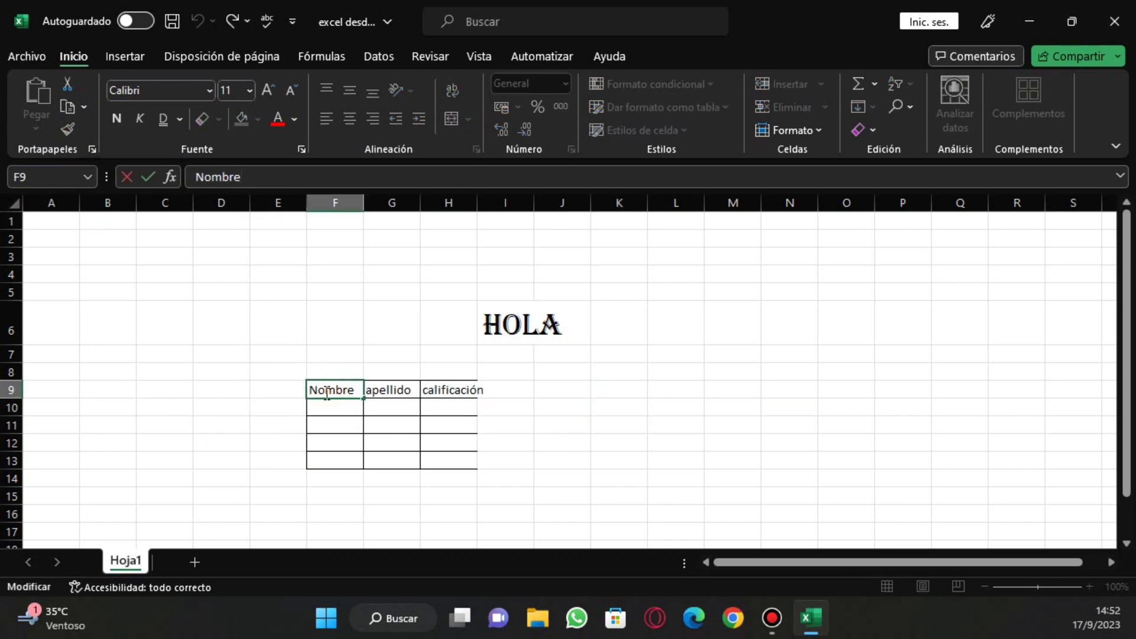
pyautogui.click(401, 389)
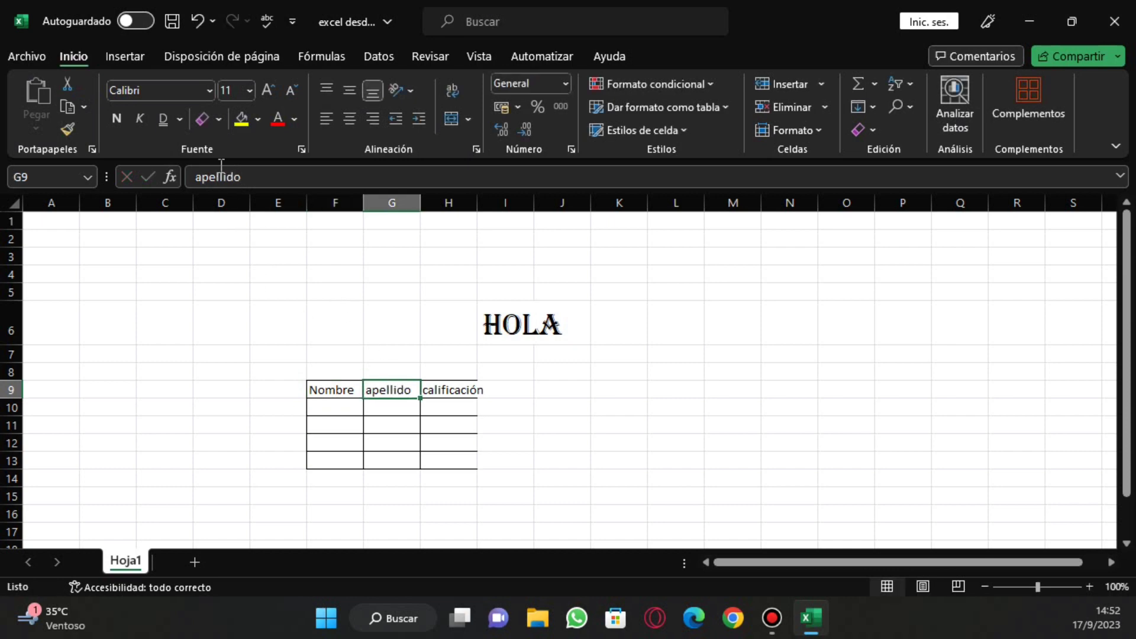
pyautogui.click(474, 388)
pyautogui.click(499, 390)
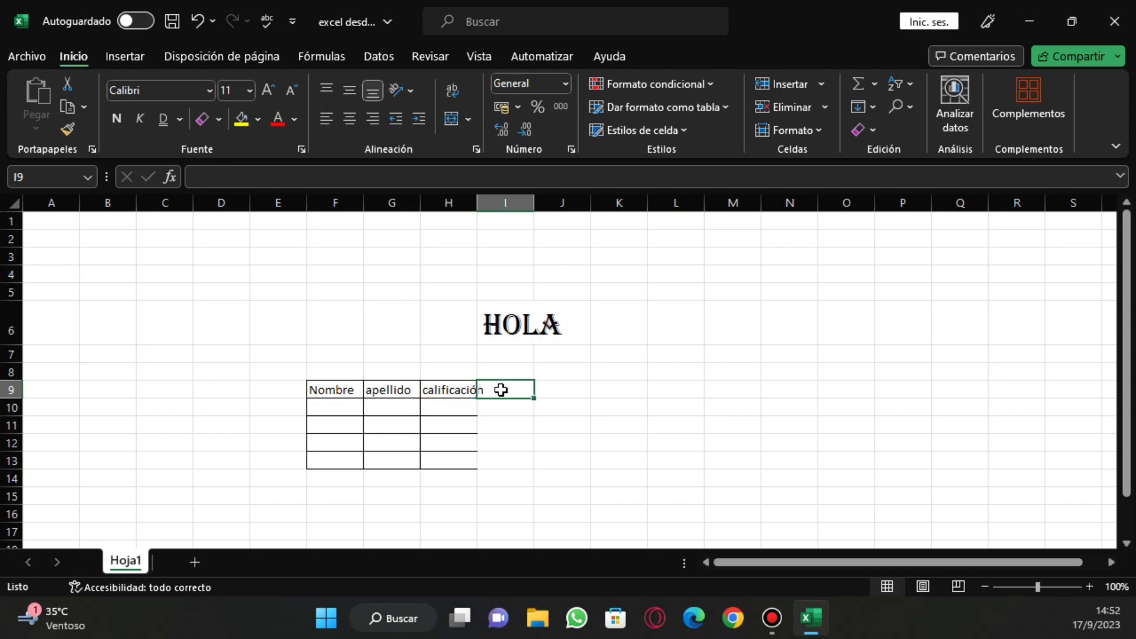
pyautogui.click(448, 391)
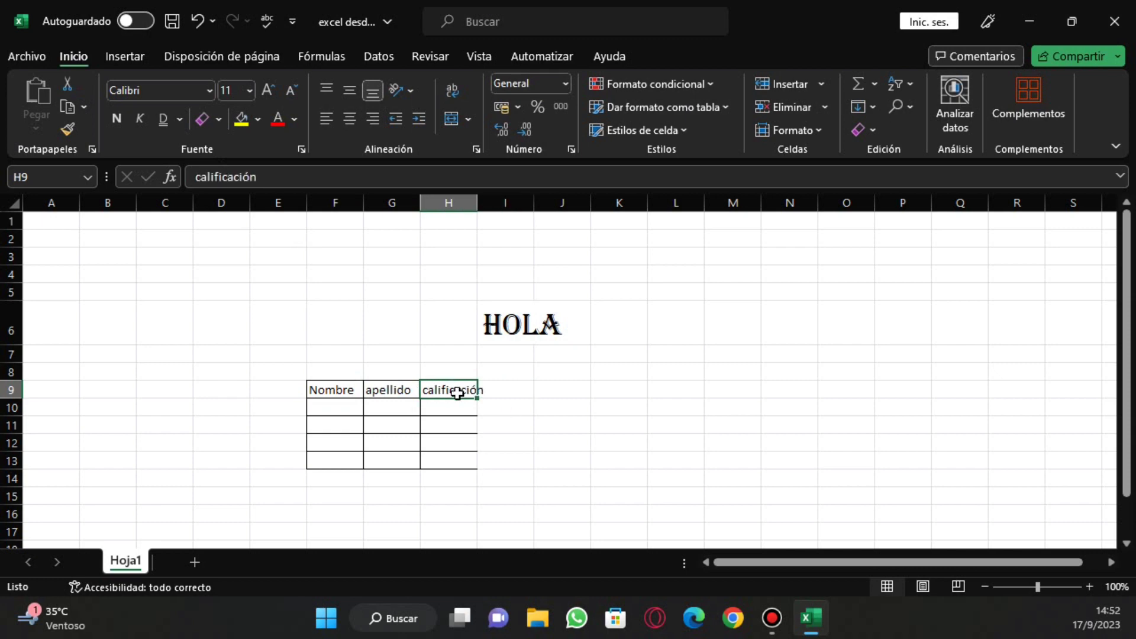
pyautogui.click(1088, 585)
pyautogui.click(1089, 586)
pyautogui.click(1088, 586)
pyautogui.click(1088, 586)
pyautogui.click(1089, 586)
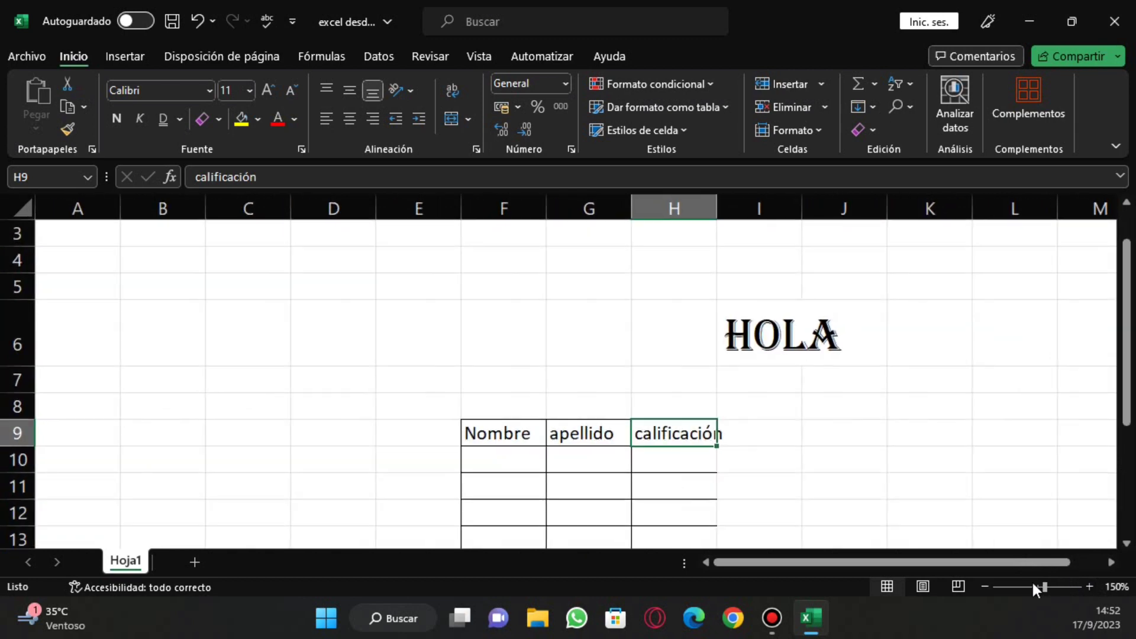
pyautogui.moveTo(957, 566); pyautogui.dragTo(989, 567)
pyautogui.click(681, 462)
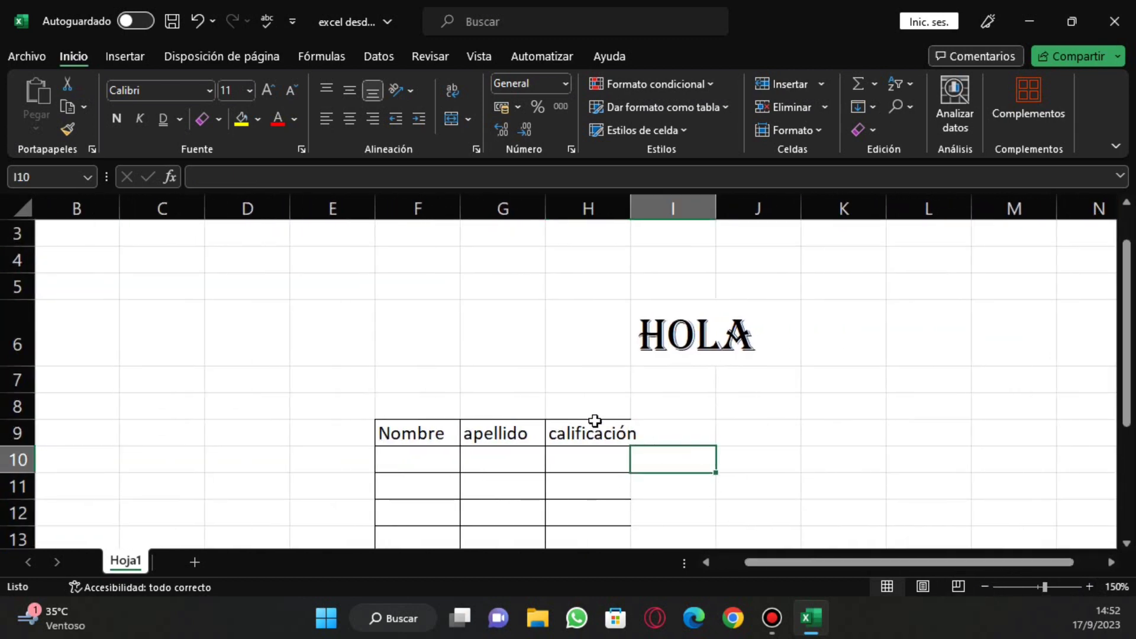
pyautogui.click(595, 436)
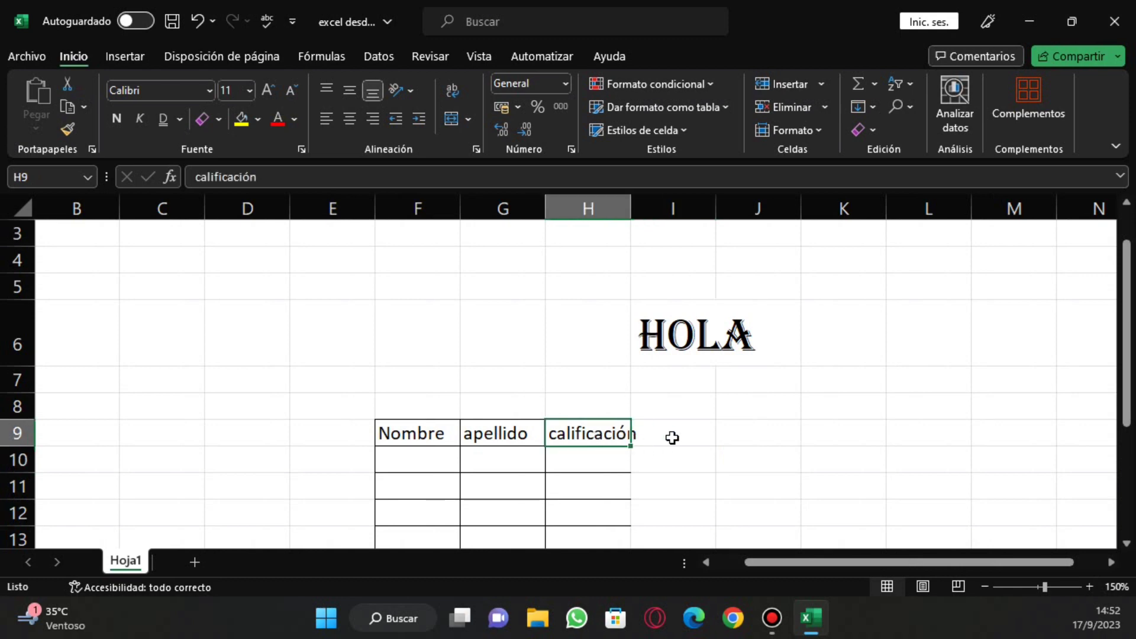
pyautogui.click(652, 443)
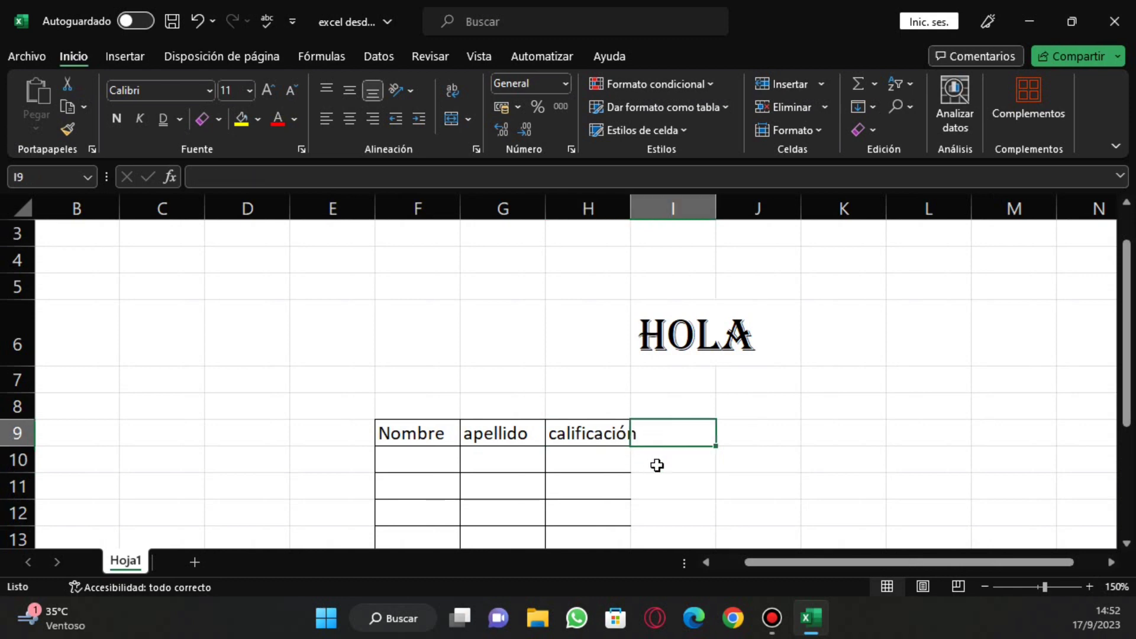
pyautogui.click(218, 176)
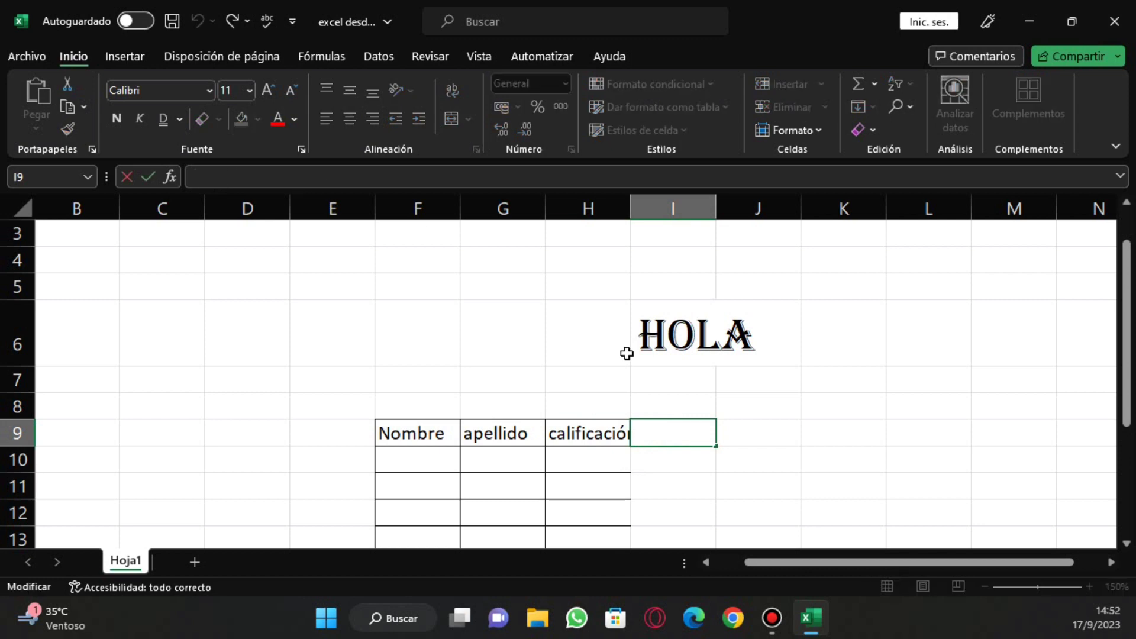
pyautogui.click(704, 489)
pyautogui.click(632, 432)
pyautogui.click(565, 438)
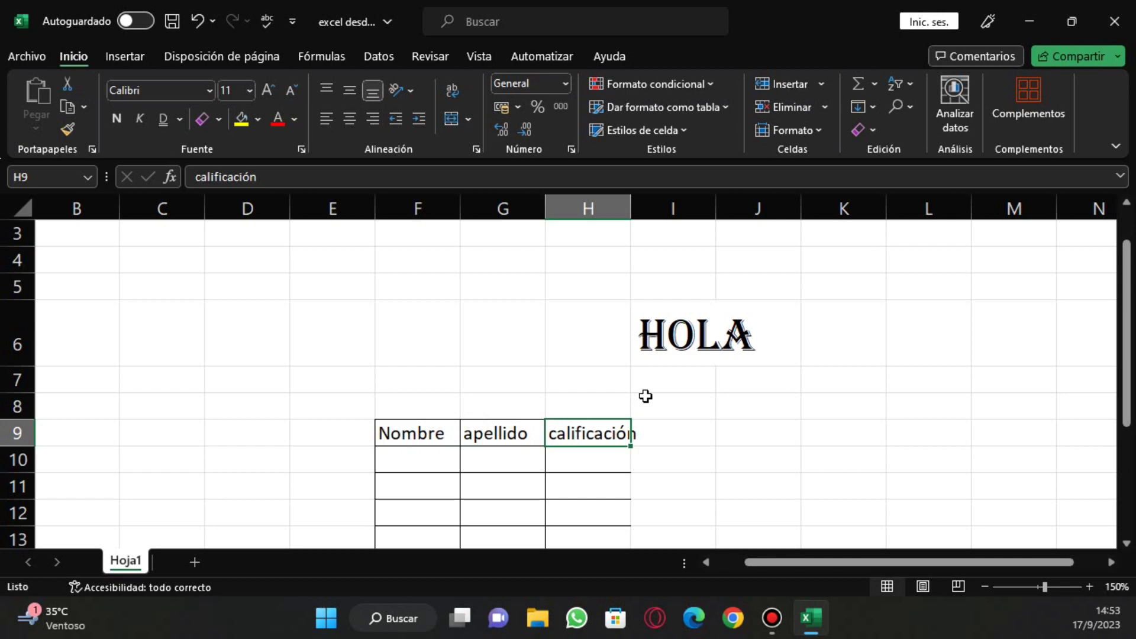
pyautogui.click(980, 587)
pyautogui.click(980, 587)
pyautogui.click(980, 587)
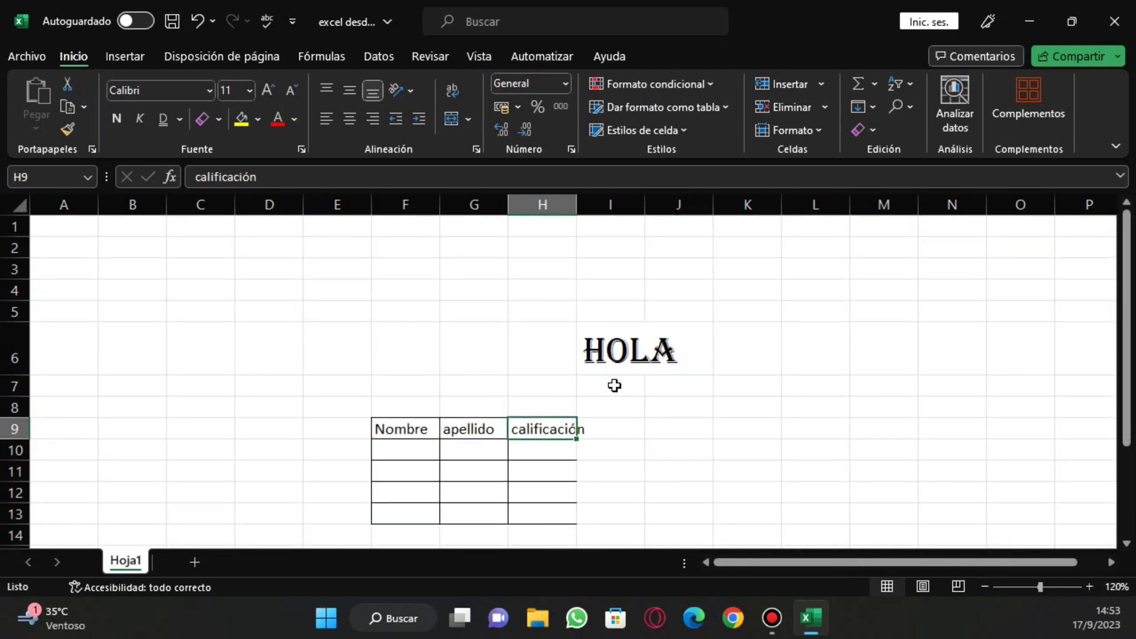
pyautogui.click(589, 363)
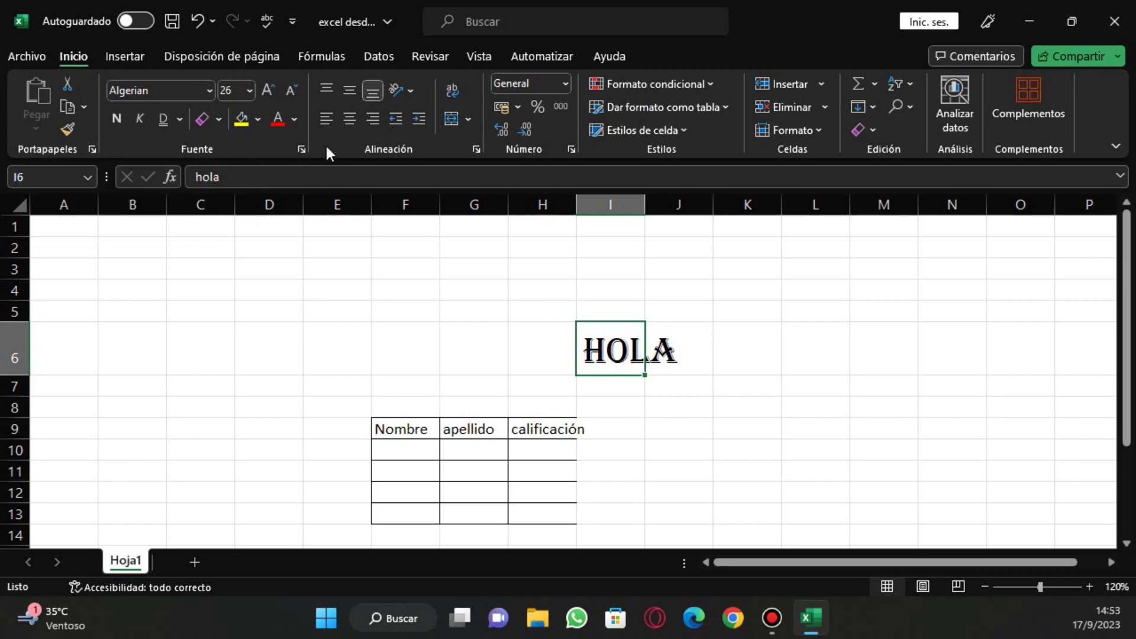
pyautogui.click(240, 120)
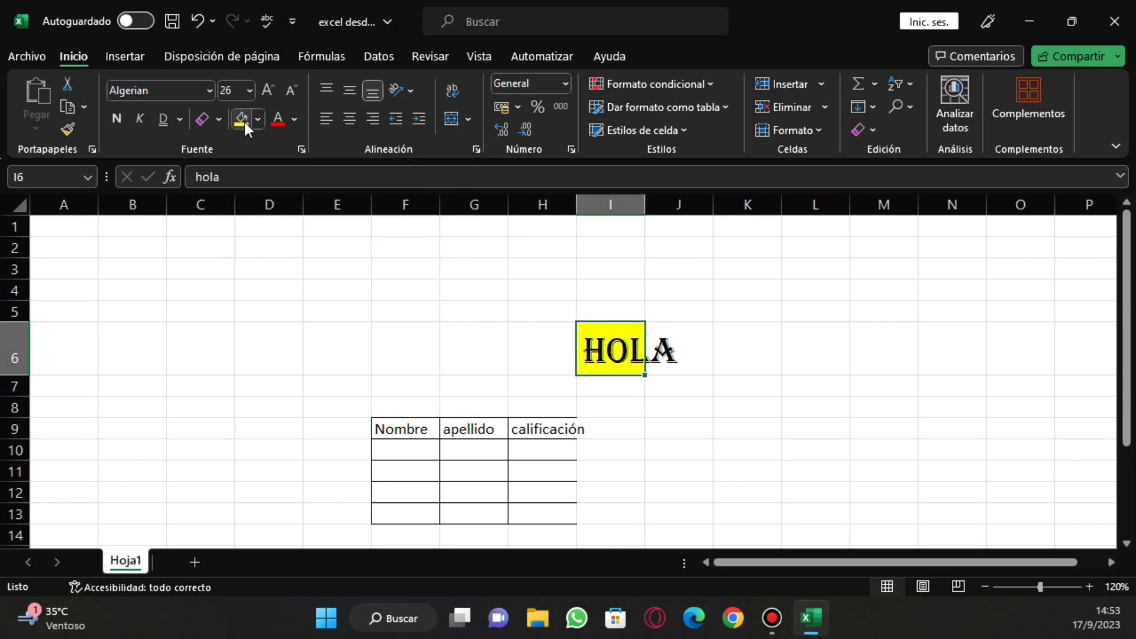
pyautogui.click(657, 352)
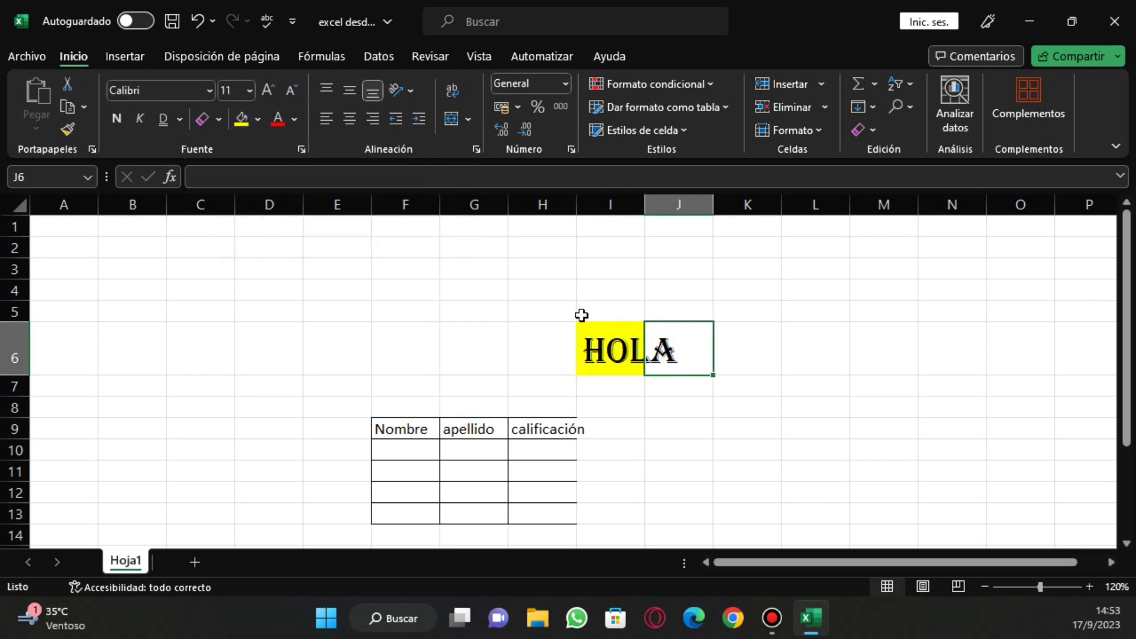
pyautogui.click(260, 120)
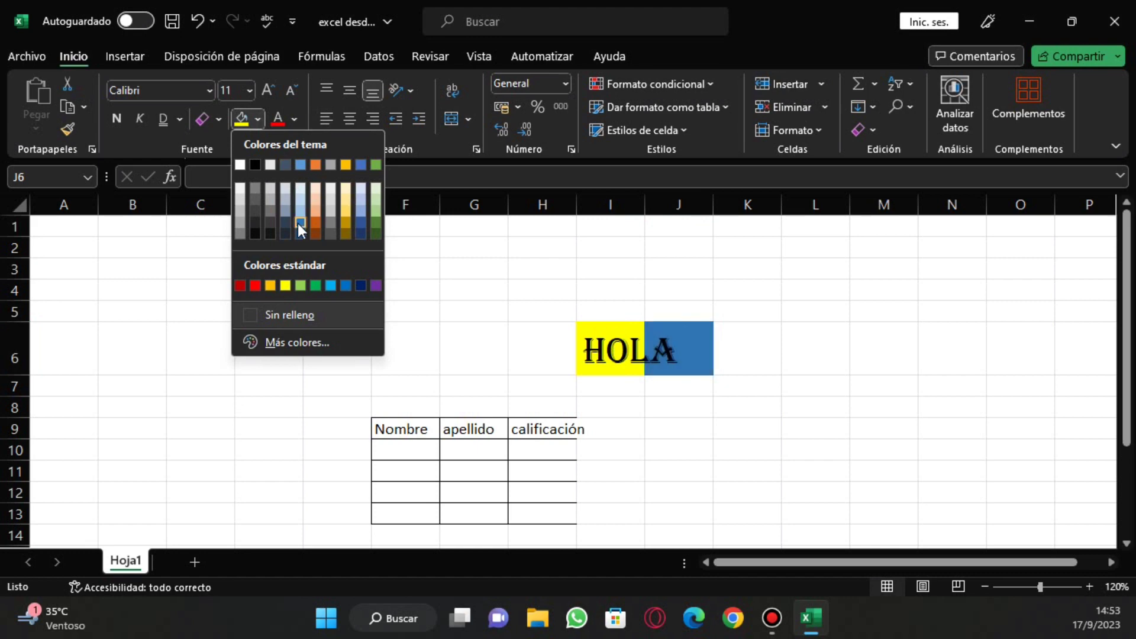
pyautogui.click(300, 223)
pyautogui.click(789, 291)
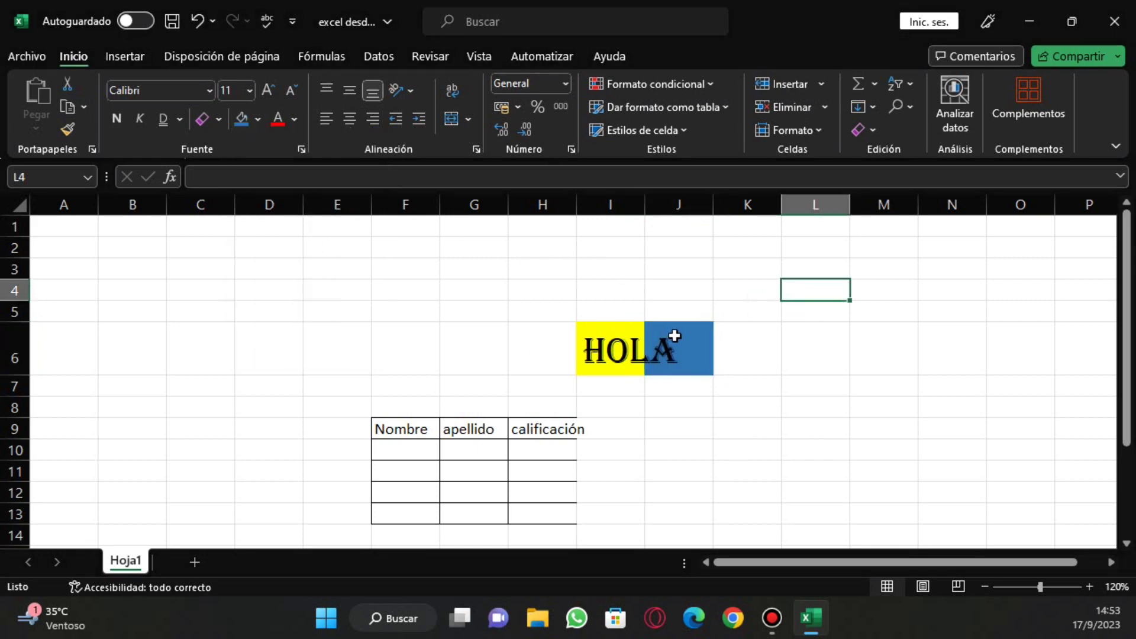
pyautogui.click(594, 354)
pyautogui.click(671, 343)
pyautogui.press('Left')
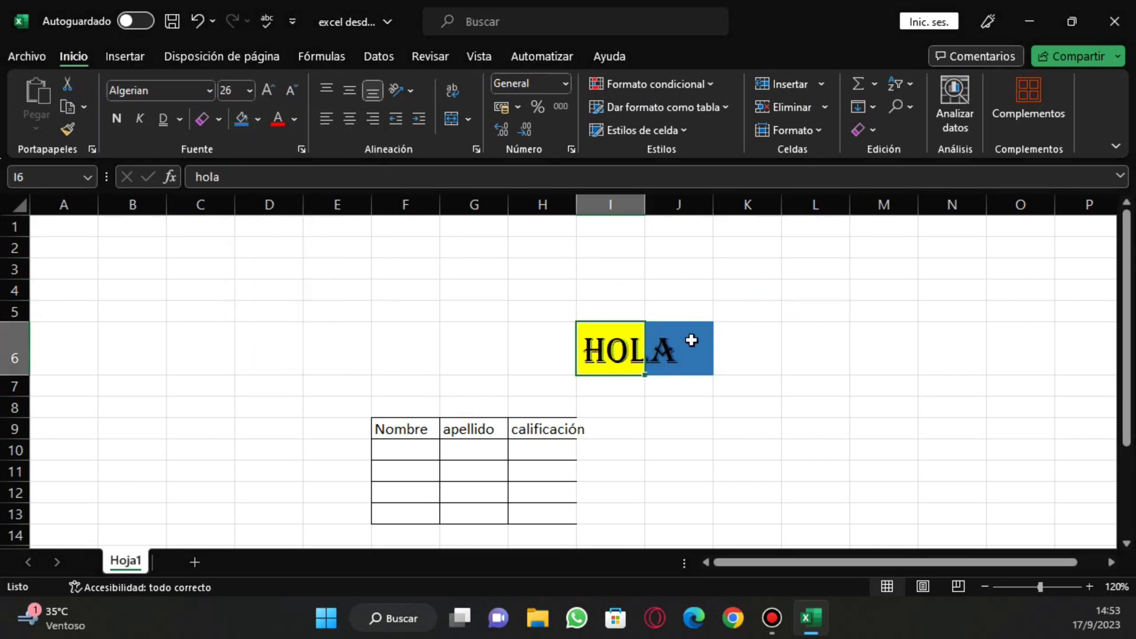
pyautogui.click(686, 336)
pyautogui.click(611, 343)
pyautogui.click(689, 335)
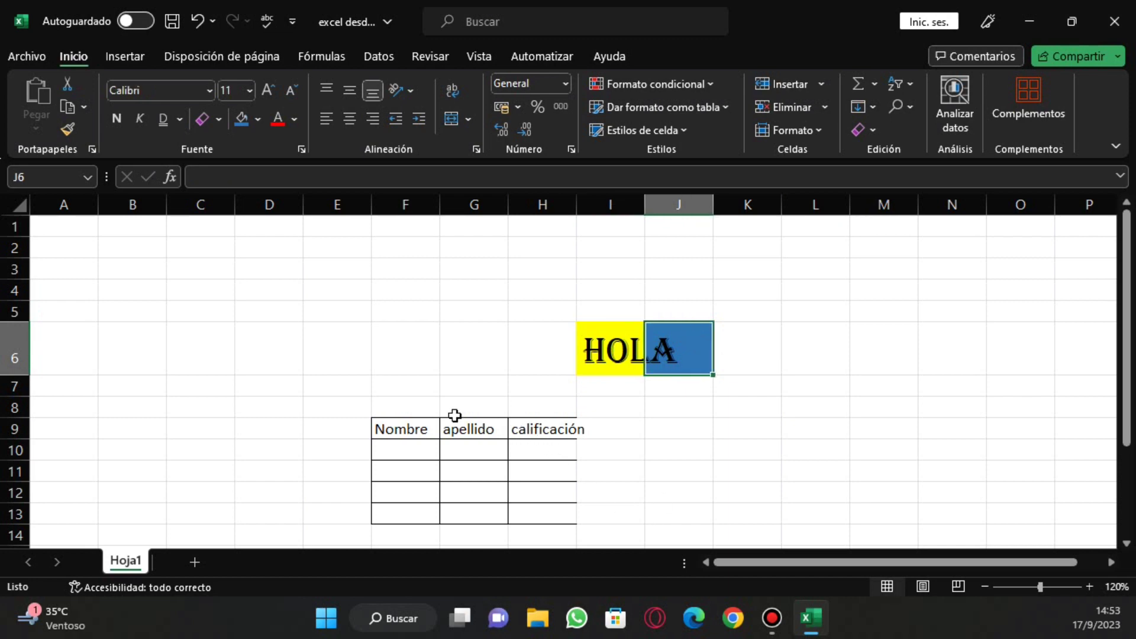
# - Give the Nombre, apellido and calificación headers in F9:H9 a blue fill
pyautogui.moveTo(414, 424); pyautogui.dragTo(566, 427)
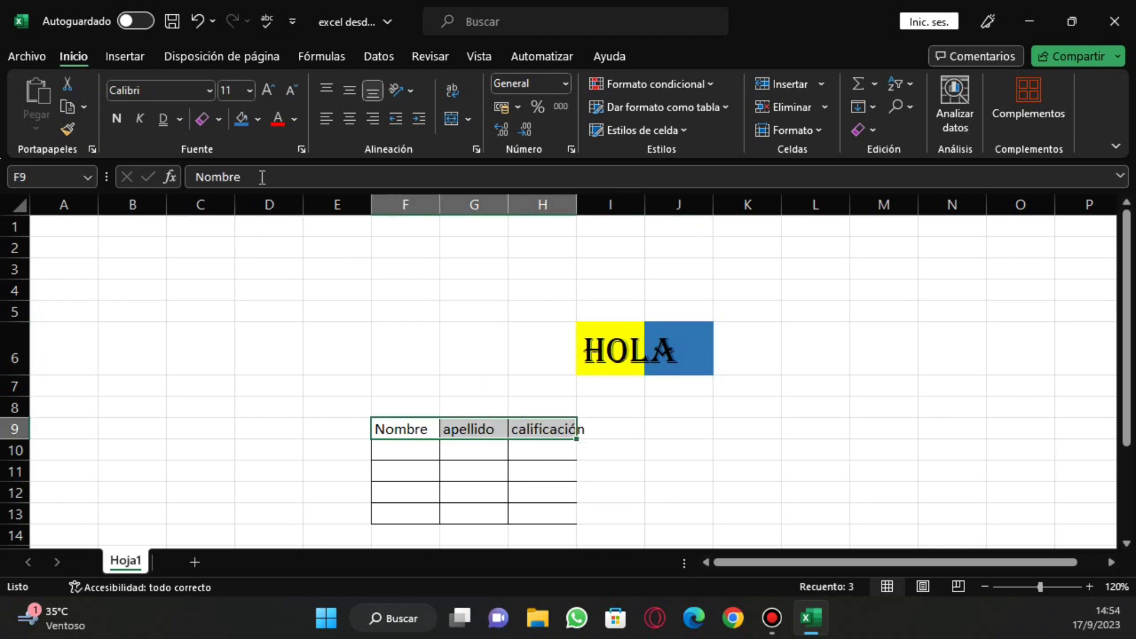
pyautogui.click(240, 121)
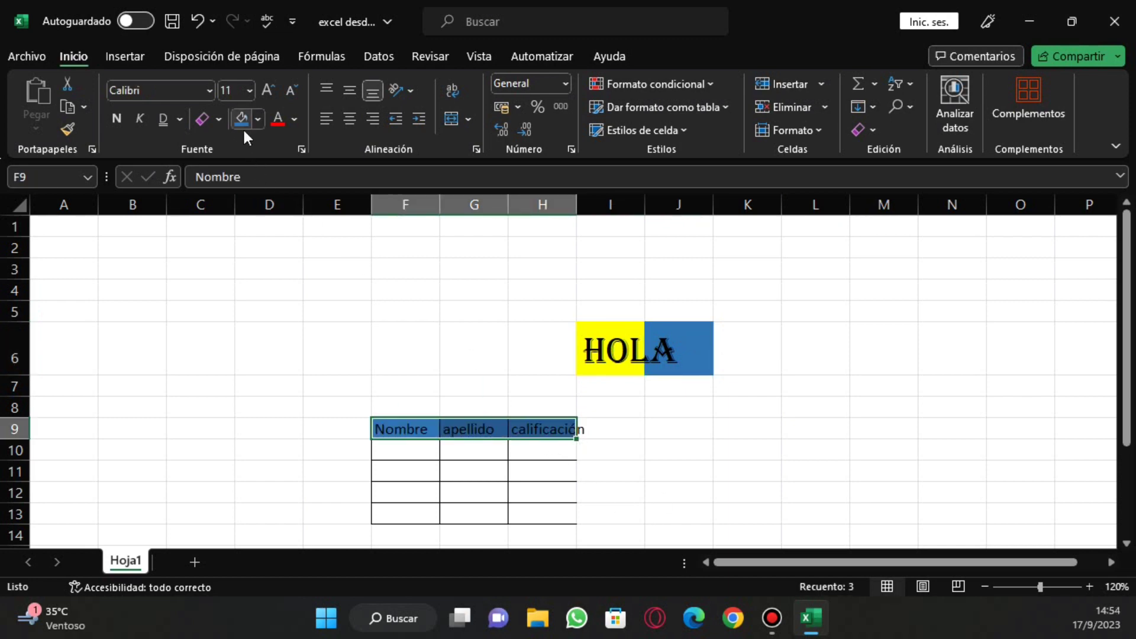
pyautogui.click(619, 430)
# - Try red and white for the F9:H9 header text, settling on gold
pyautogui.moveTo(408, 421); pyautogui.dragTo(552, 430)
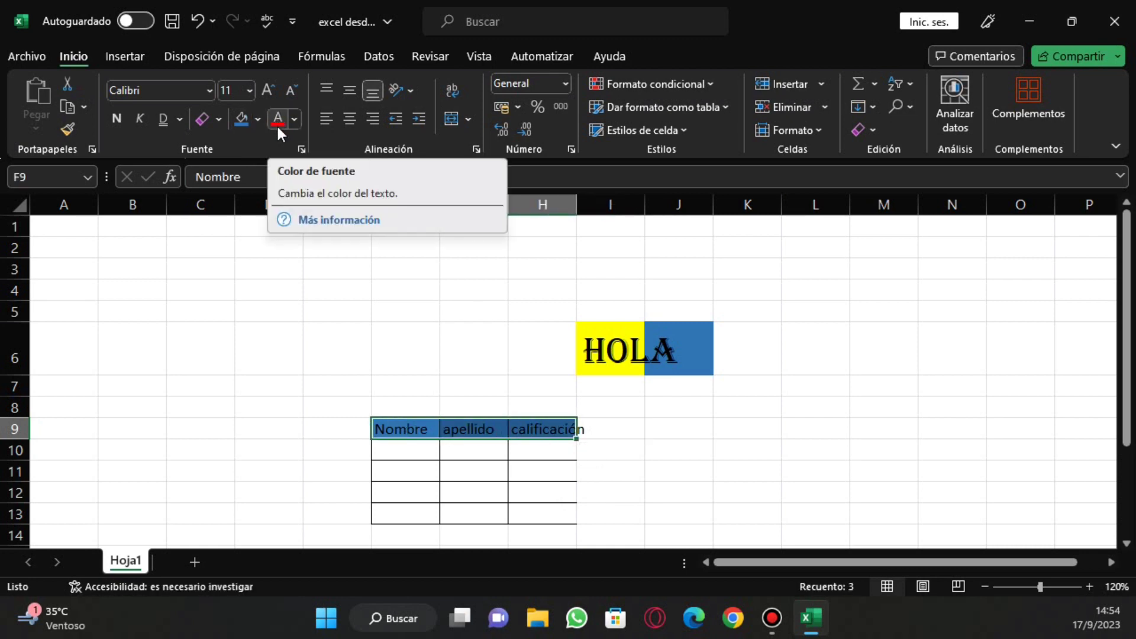
pyautogui.click(277, 126)
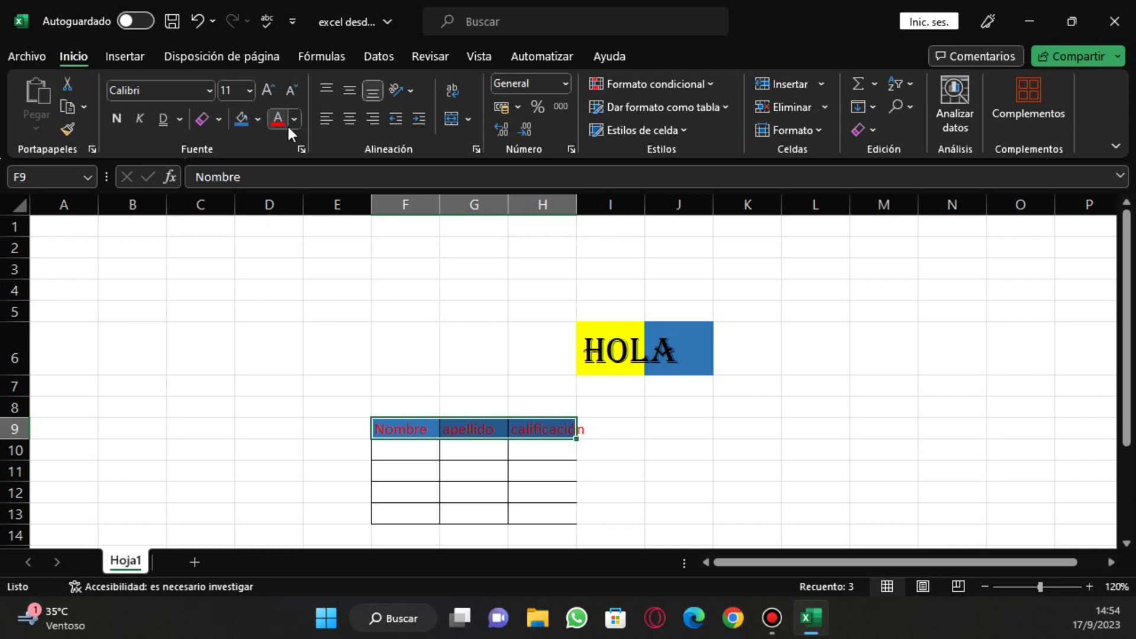
pyautogui.click(294, 124)
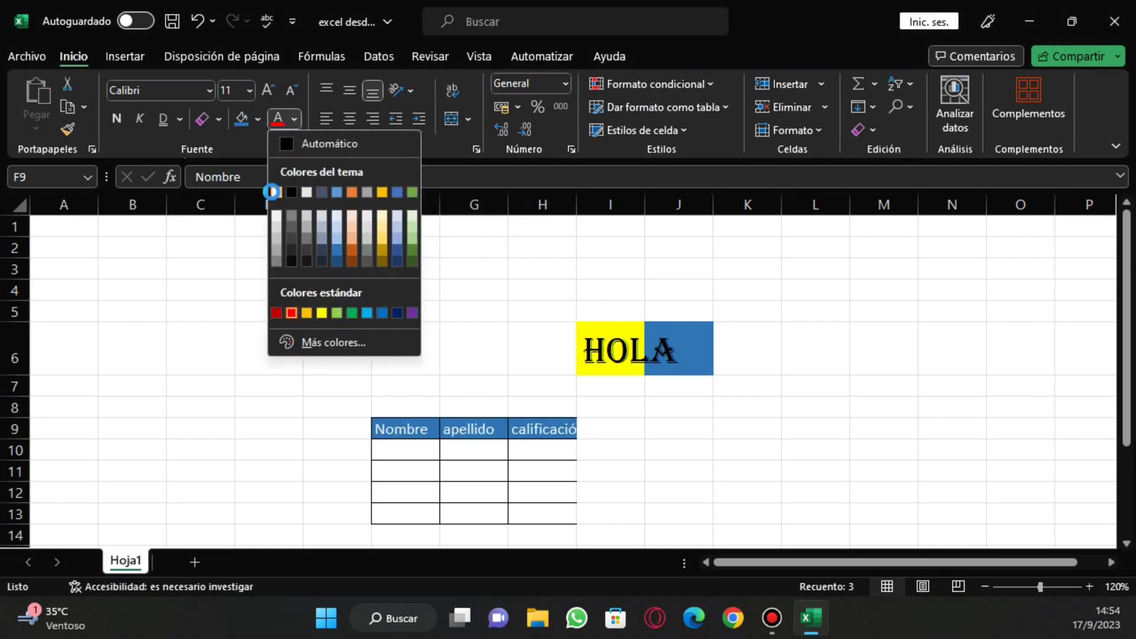
pyautogui.click(275, 190)
pyautogui.click(293, 121)
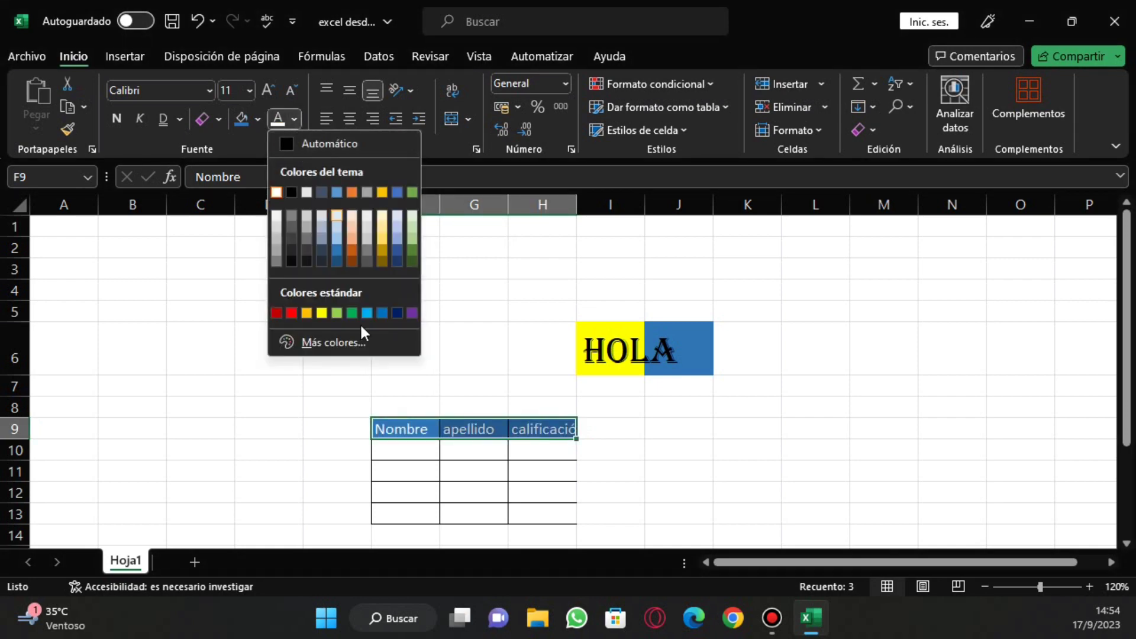
pyautogui.click(384, 247)
pyautogui.click(452, 355)
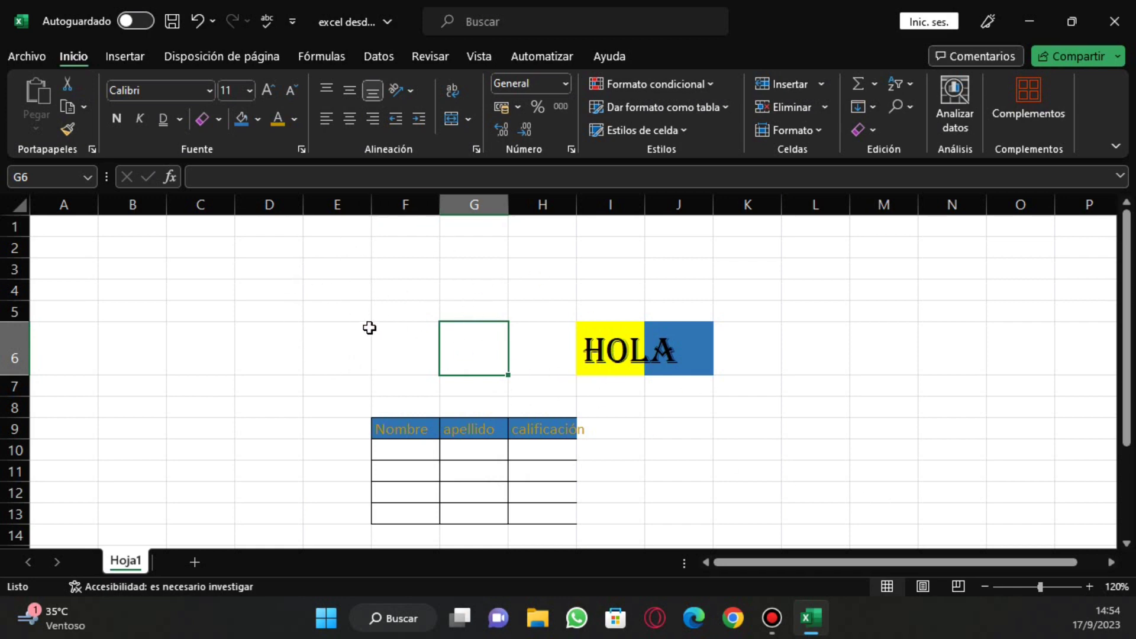
# - Delete HOLA from cell I6
pyautogui.click(538, 331)
pyautogui.click(603, 358)
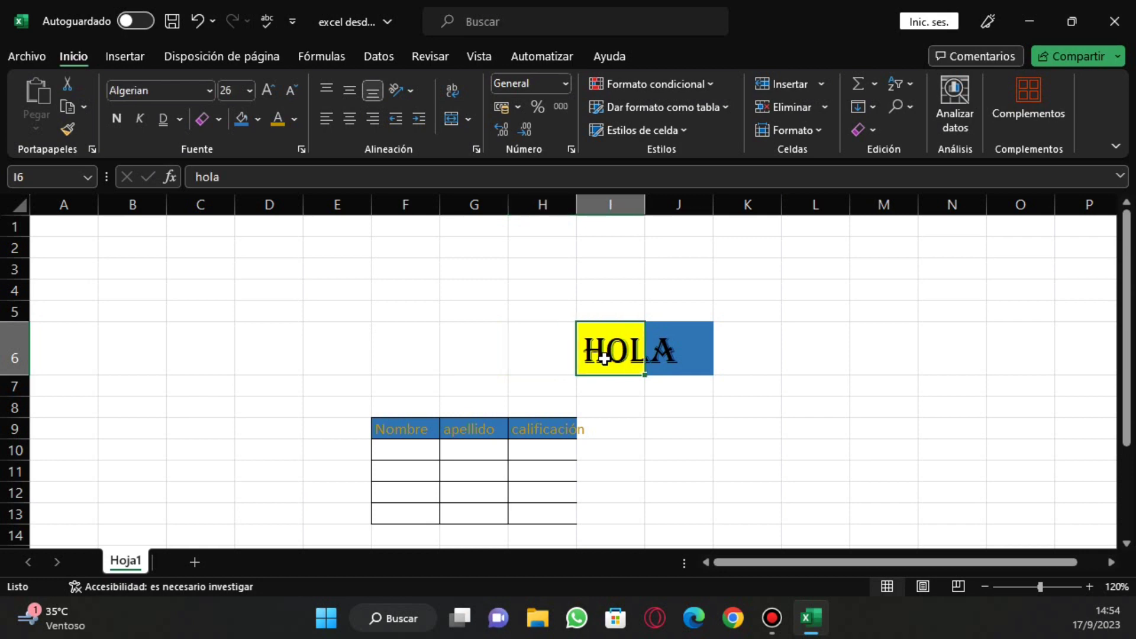
pyautogui.press('Delete')
pyautogui.click(613, 398)
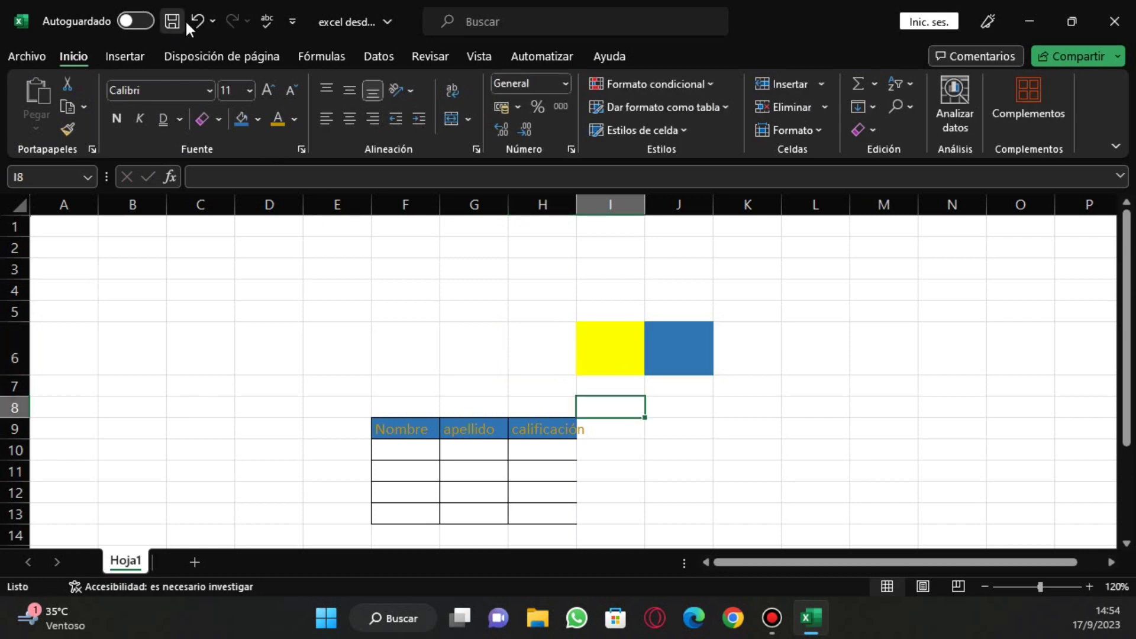
pyautogui.click(562, 427)
pyautogui.click(426, 421)
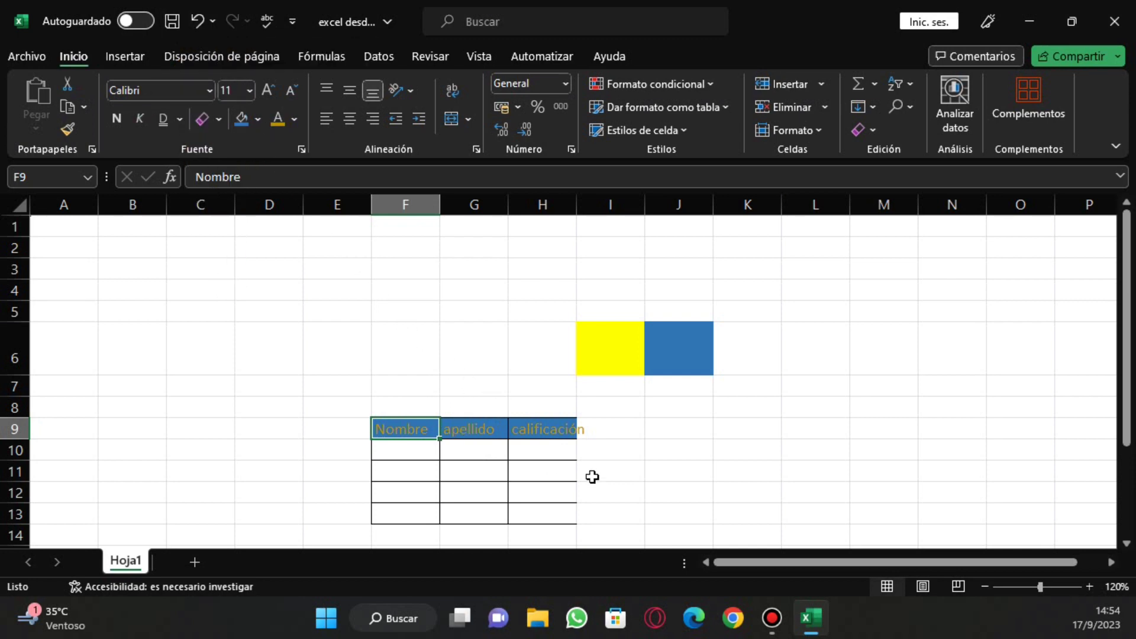
# - Set cell J6 to Sin relleno to remove its blue fill
pyautogui.click(627, 403)
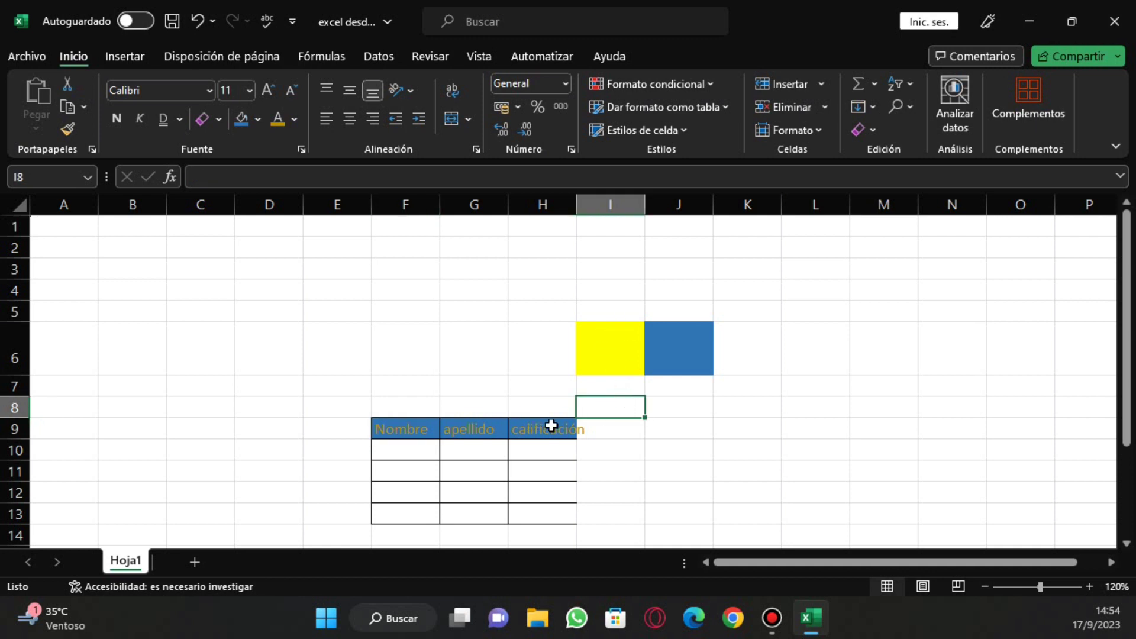
pyautogui.click(616, 346)
pyautogui.press('Right')
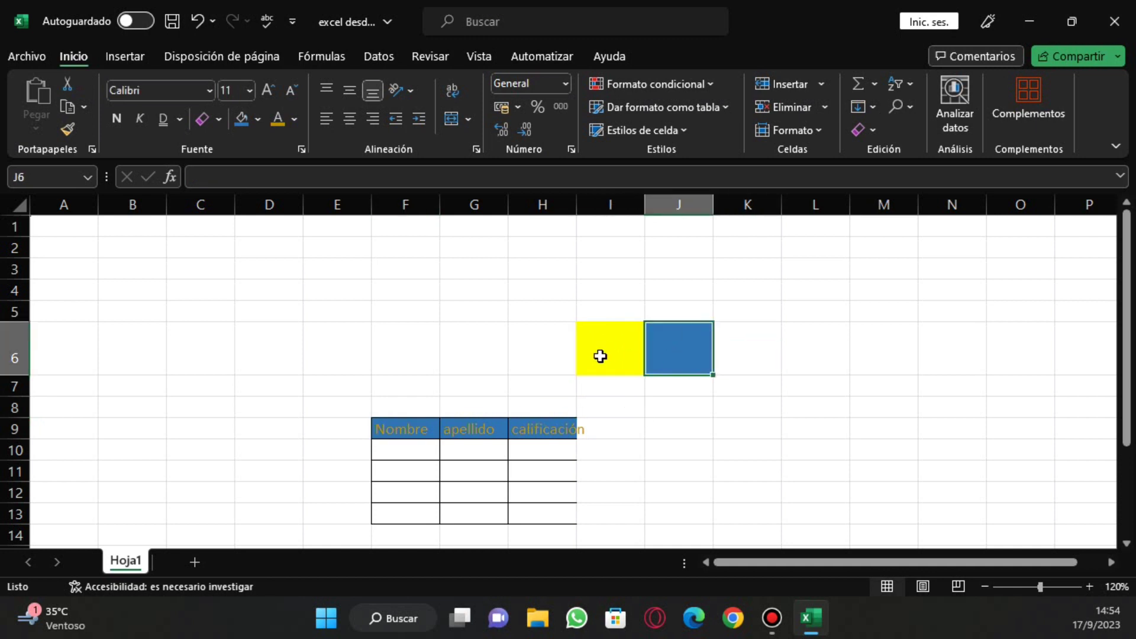
pyautogui.click(263, 119)
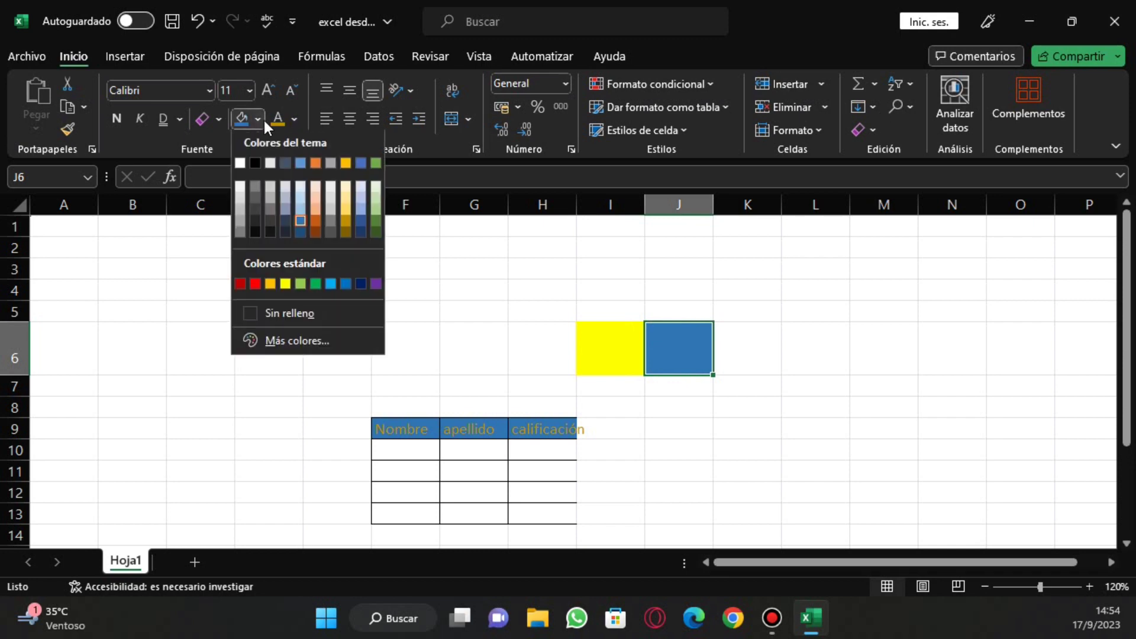
pyautogui.click(311, 320)
pyautogui.click(649, 407)
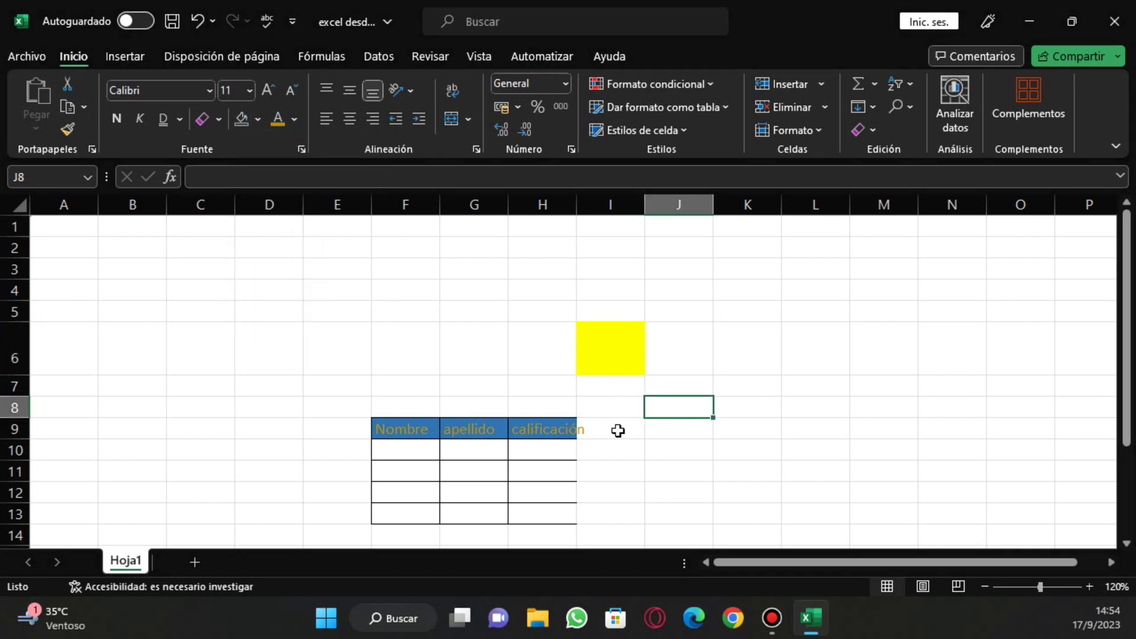
# - Undo the header colours, table borders and HOLA formatting, then clear the leftover hola in H4
pyautogui.click(198, 22)
pyautogui.click(198, 20)
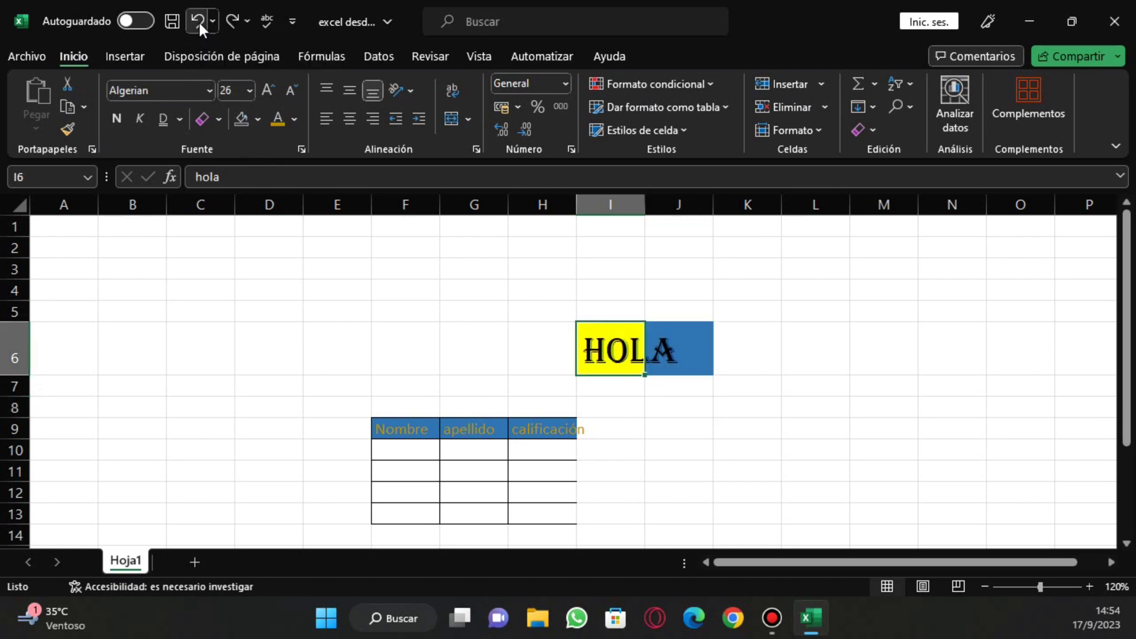
pyautogui.click(197, 20)
pyautogui.click(198, 20)
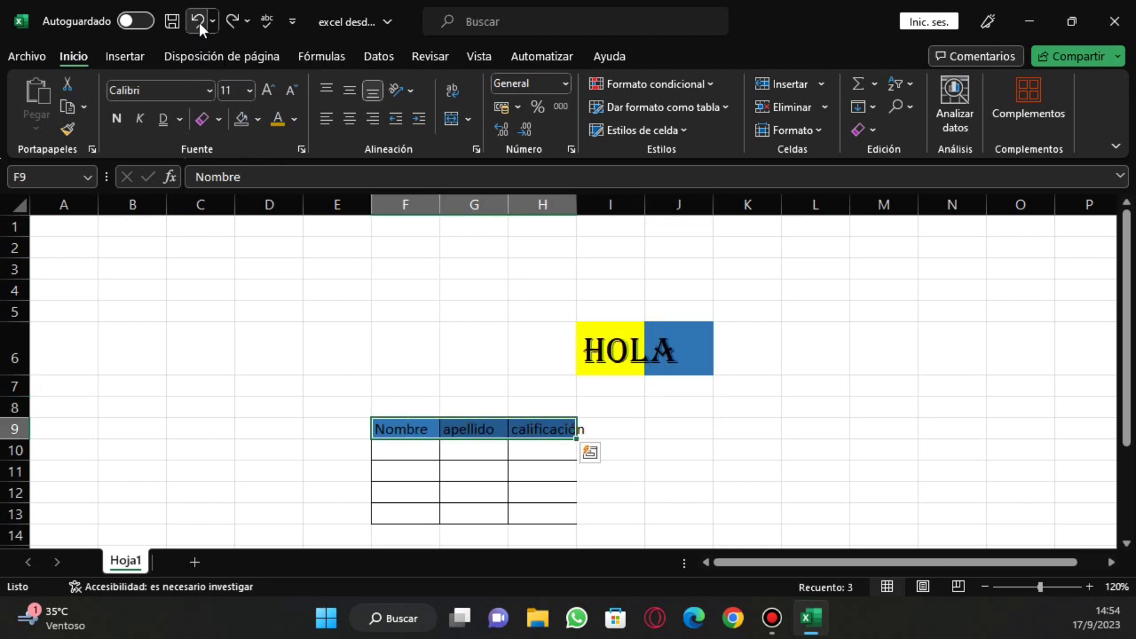
pyautogui.click(198, 20)
pyautogui.click(198, 20)
pyautogui.click(198, 20)
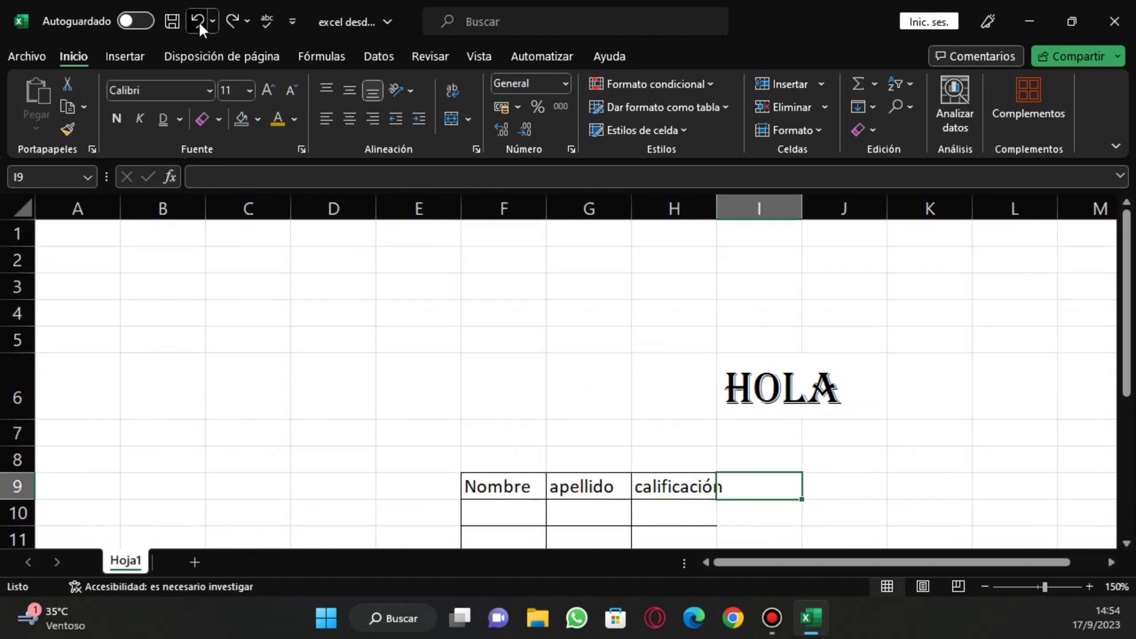
pyautogui.click(197, 20)
pyautogui.click(197, 20)
pyautogui.click(197, 20)
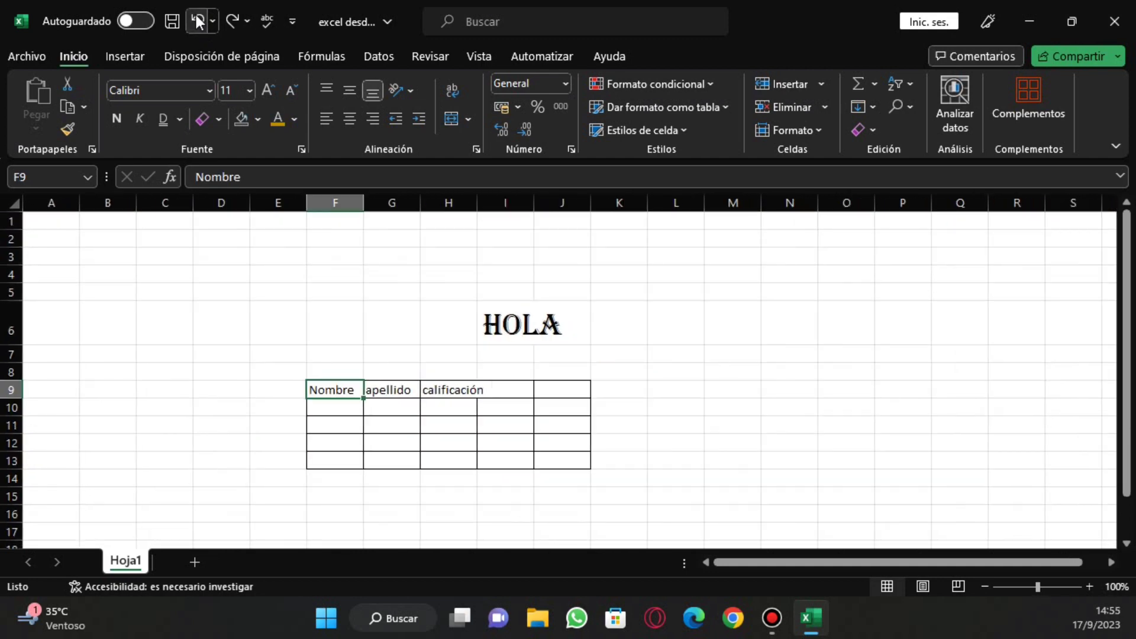
pyautogui.click(198, 20)
pyautogui.click(198, 20)
pyautogui.click(198, 20)
pyautogui.click(198, 20)
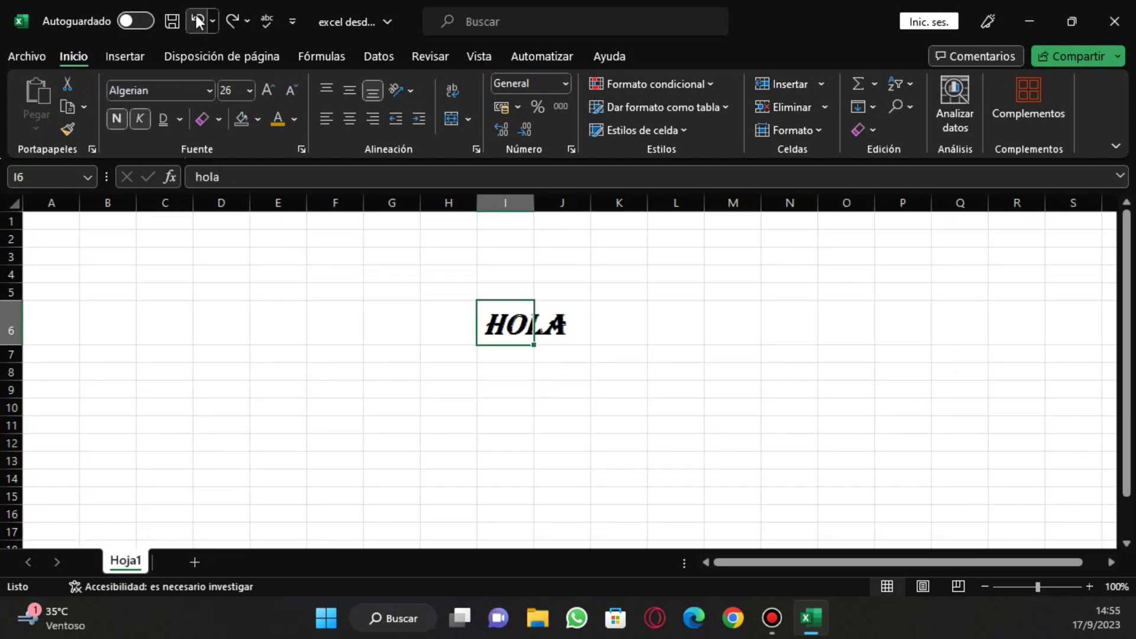
pyautogui.click(197, 20)
pyautogui.click(198, 20)
pyautogui.click(197, 20)
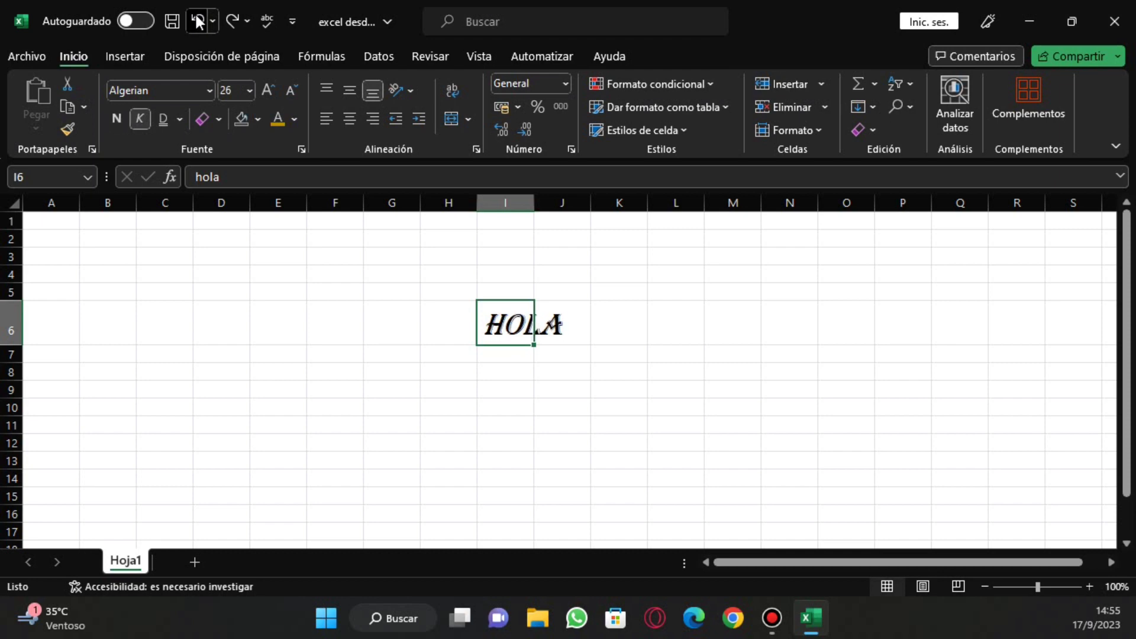
pyautogui.click(198, 20)
pyautogui.click(197, 20)
pyautogui.click(197, 20)
pyautogui.click(198, 20)
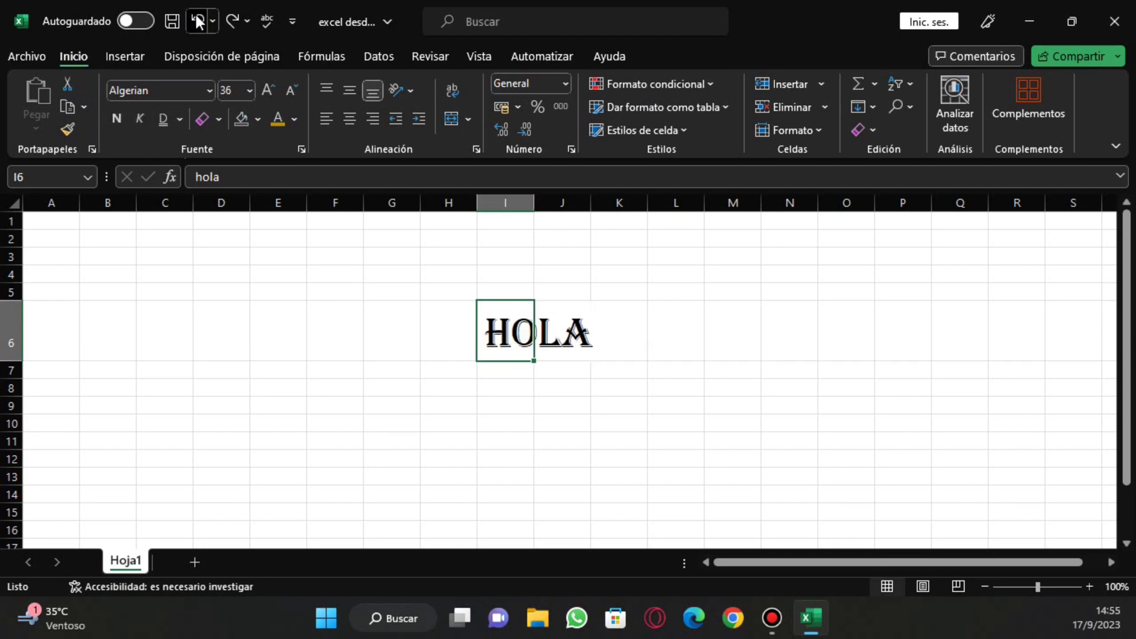
pyautogui.click(197, 20)
pyautogui.click(197, 20)
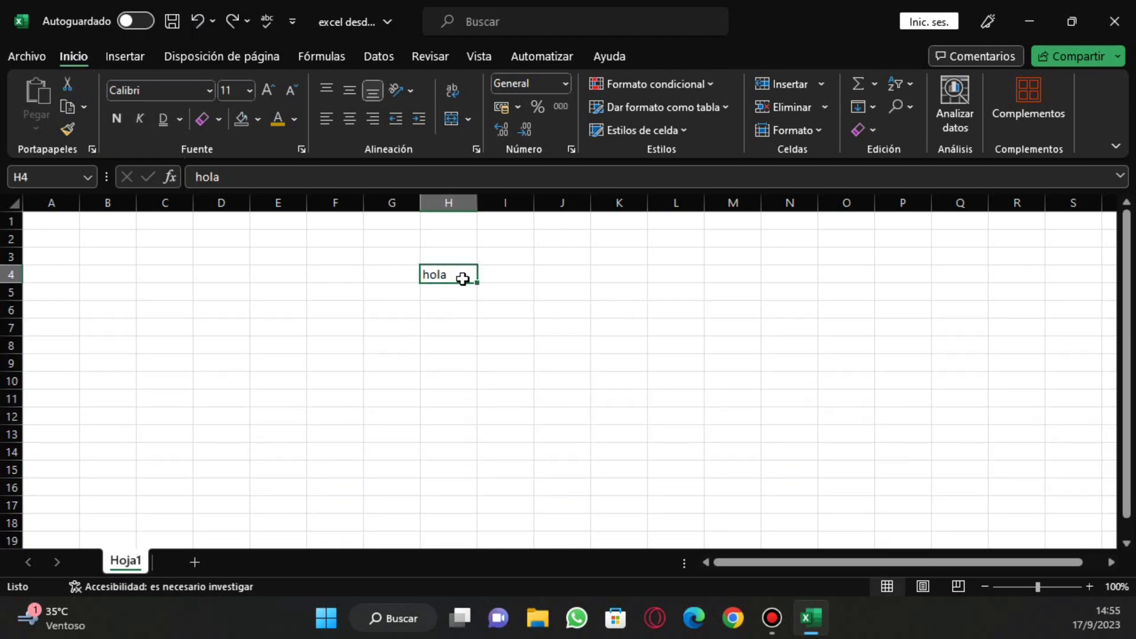
pyautogui.press('BackSpace')
pyautogui.click(713, 404)
# - Enter the headers alumno, materia, curso and calificación across G7:J7
pyautogui.click(368, 398)
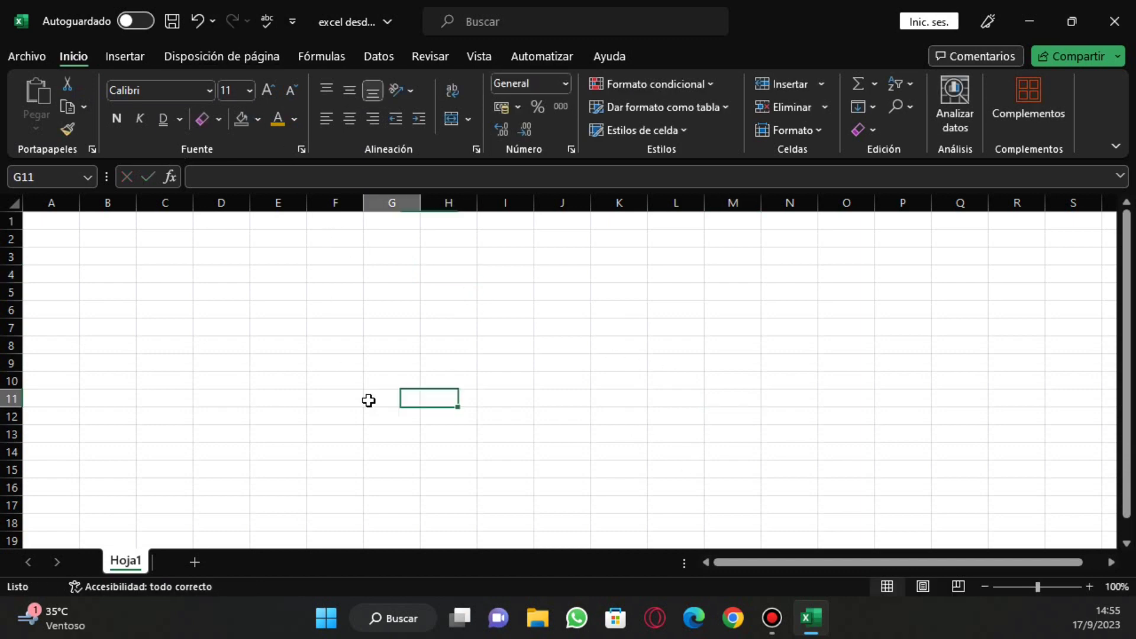
pyautogui.click(370, 330)
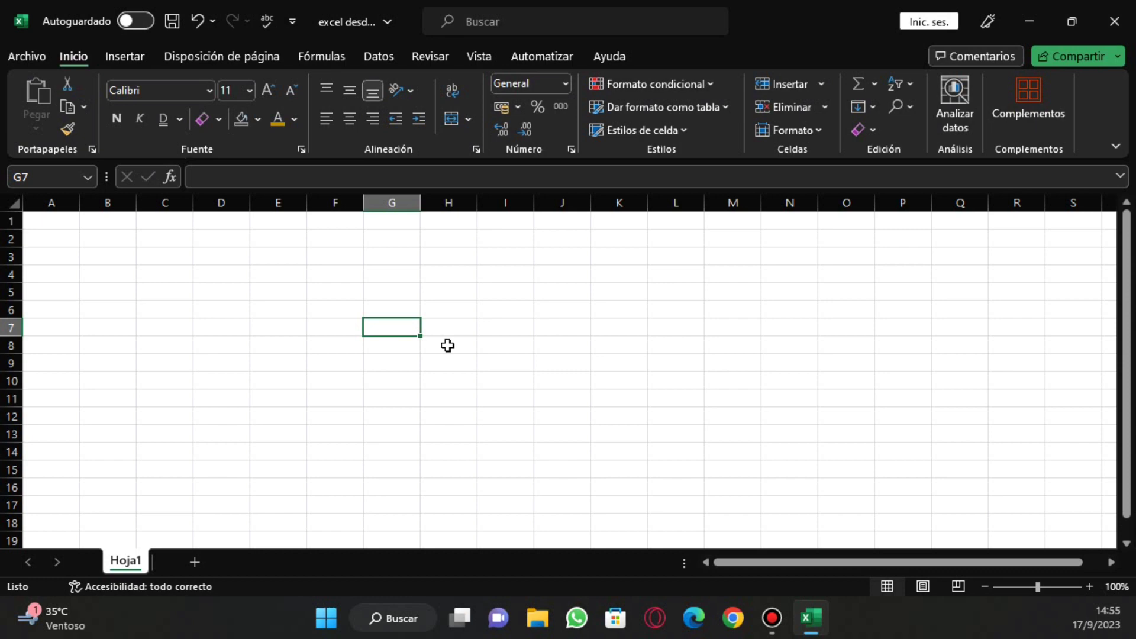
pyautogui.write('alumno')
pyautogui.press('Tab')
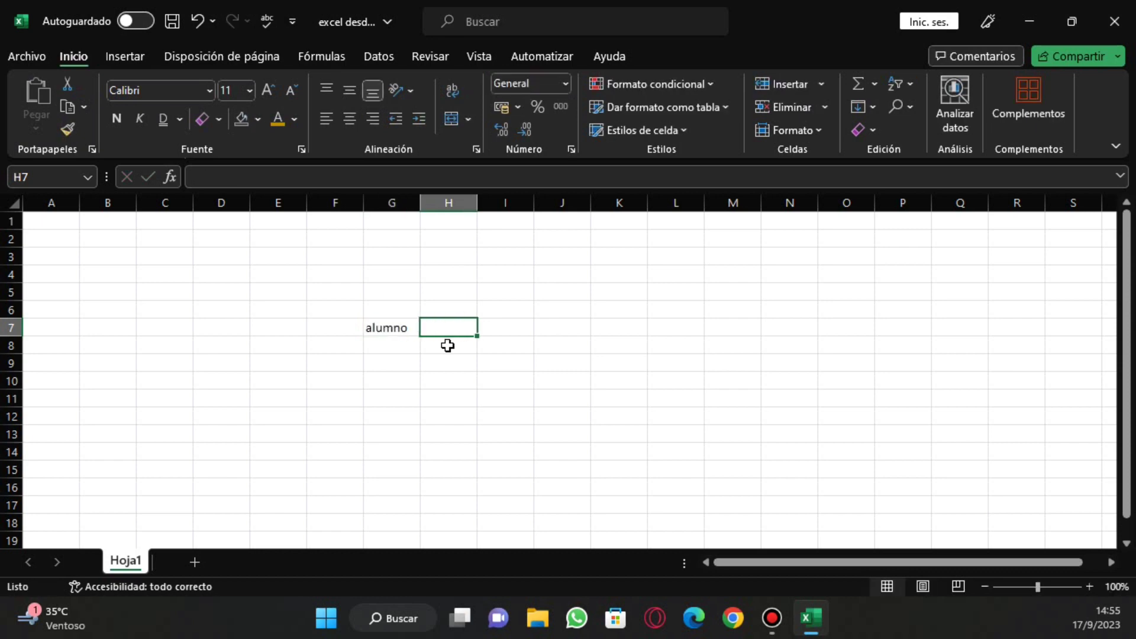
pyautogui.write('materia')
pyautogui.press('Tab')
pyautogui.write('c')
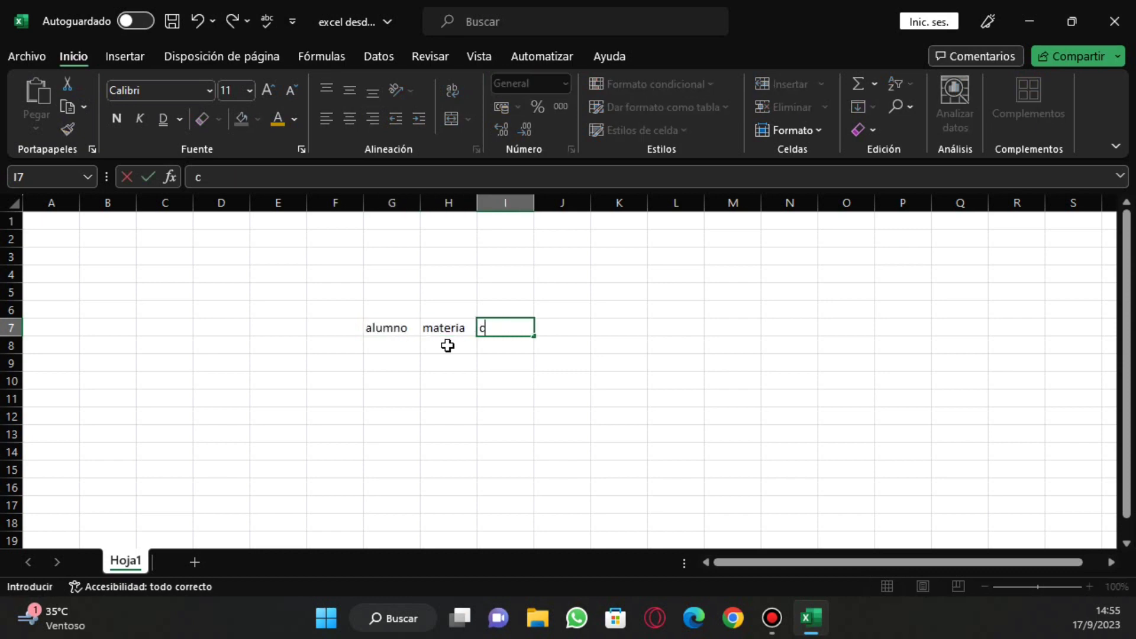
pyautogui.write('urso')
pyautogui.press('Tab')
pyautogui.write('ca')
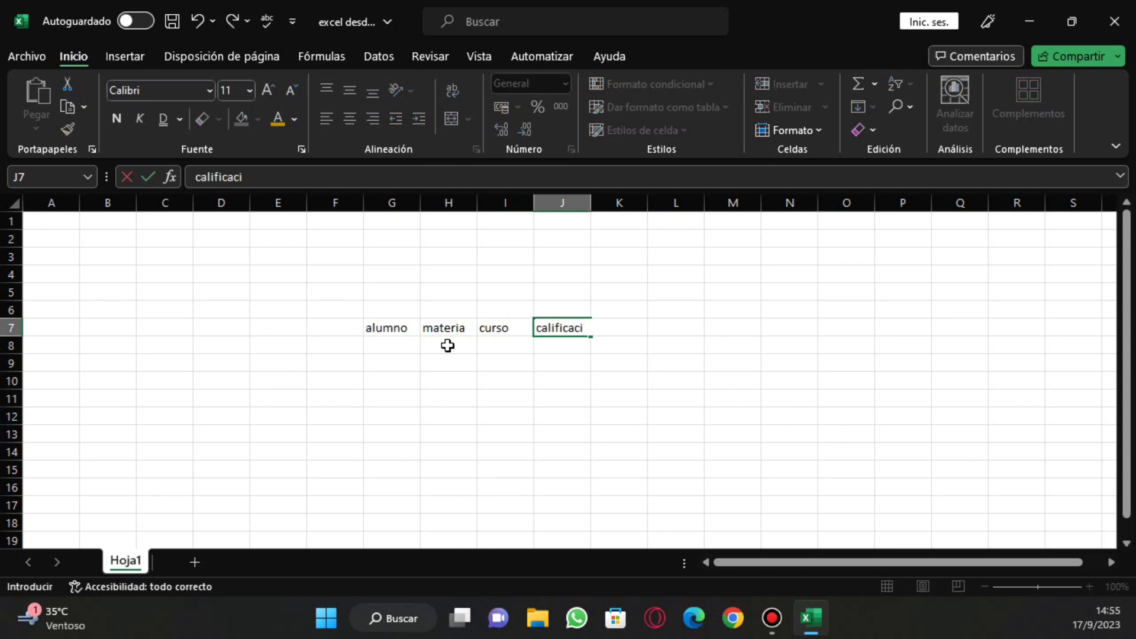
pyautogui.click(517, 413)
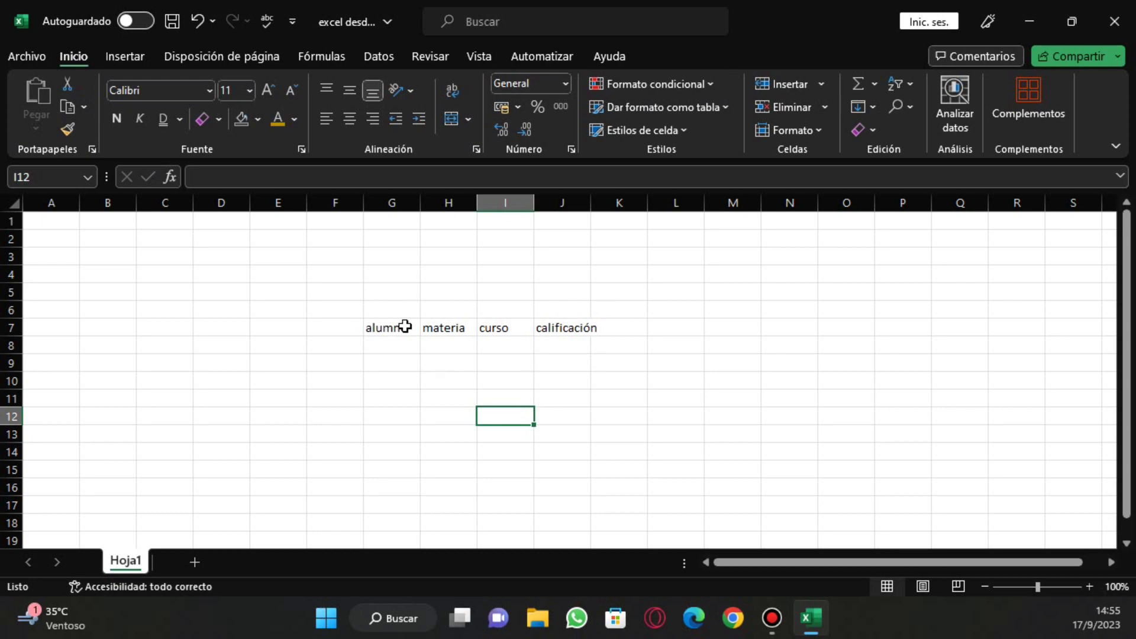
# - Type four student first names down cells G8 to G11
pyautogui.click(404, 350)
pyautogui.write('a')
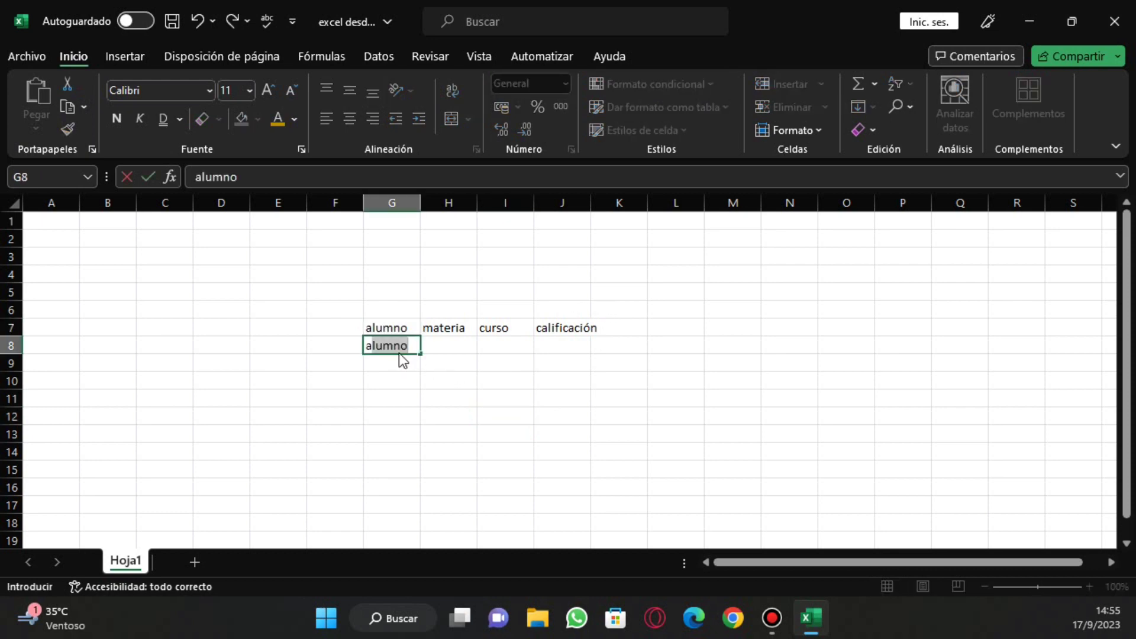
pyautogui.write('ngel')
pyautogui.press('Return')
pyautogui.write('carlos')
pyautogui.press('Return')
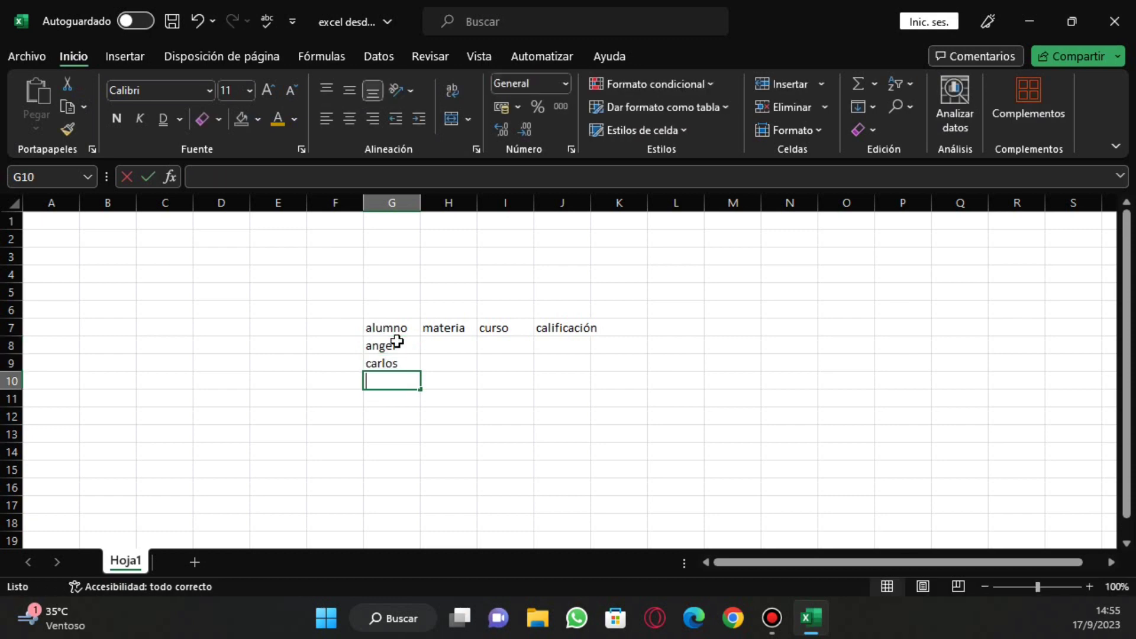
pyautogui.write('matias')
pyautogui.press('Return')
pyautogui.write('karen')
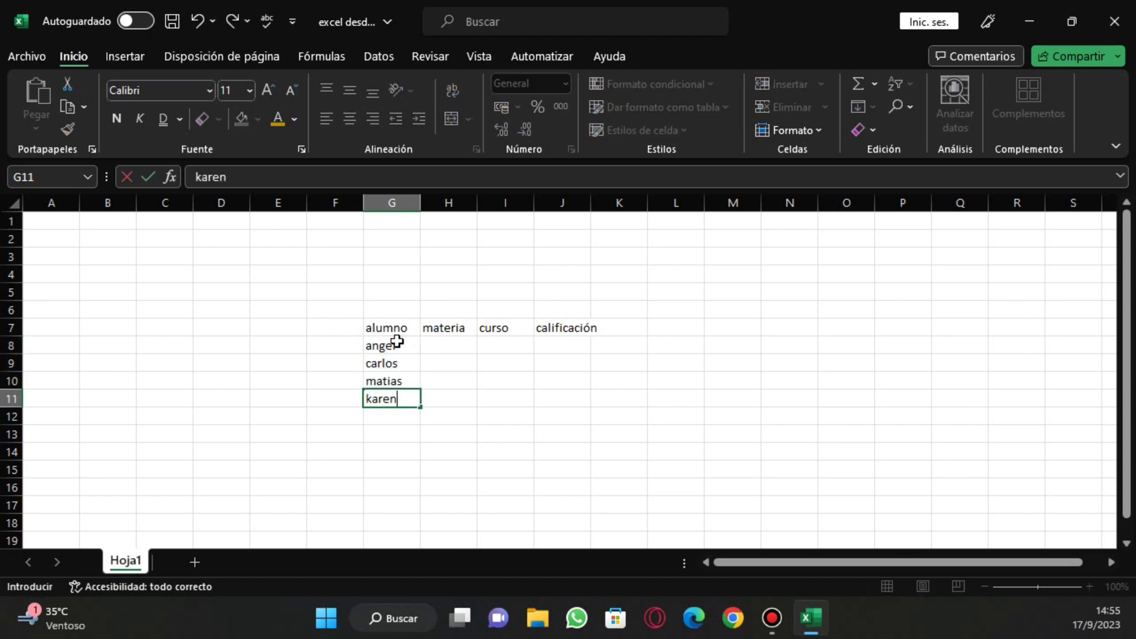
pyautogui.click(426, 470)
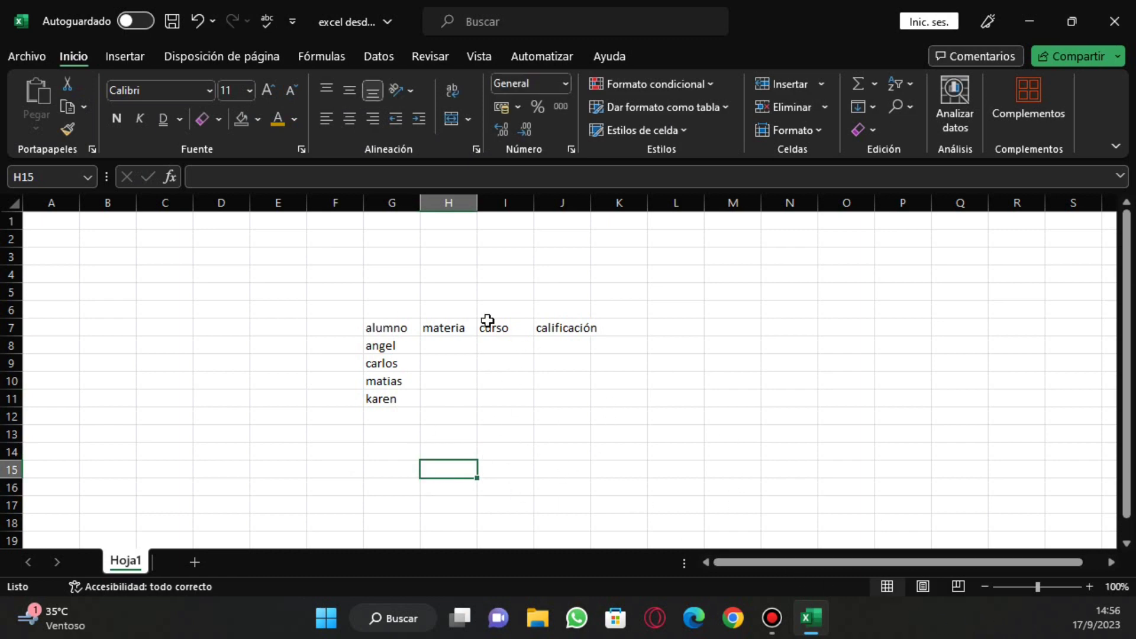
# - Select the student table G7:J11 and apply Todos los bordes
pyautogui.moveTo(406, 331); pyautogui.dragTo(655, 330)
pyautogui.click(525, 368)
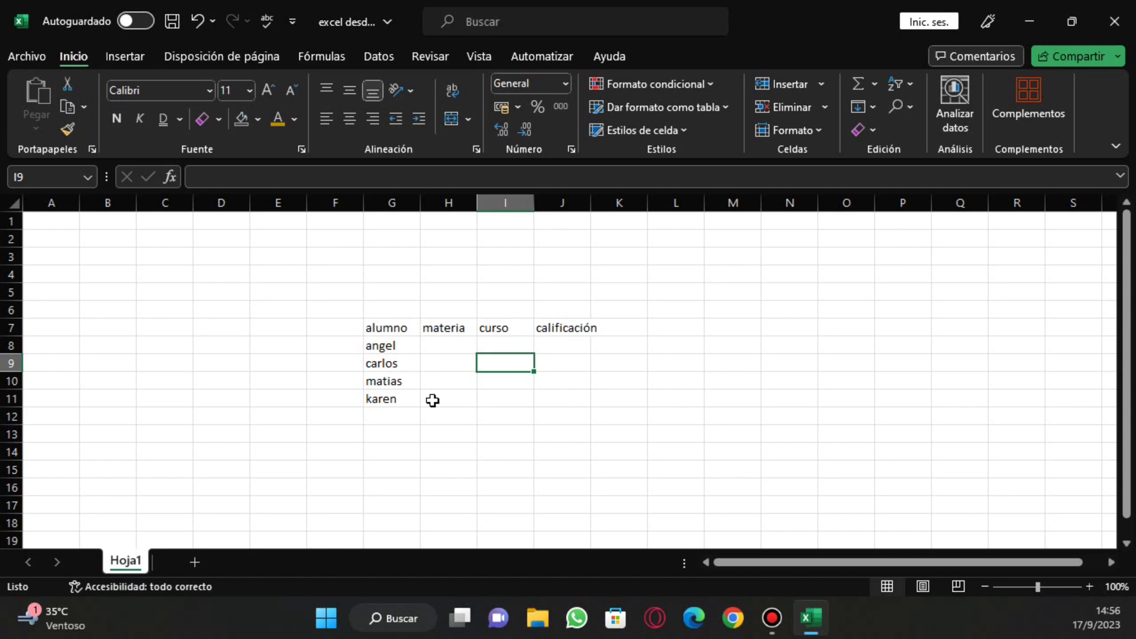
pyautogui.click(413, 397)
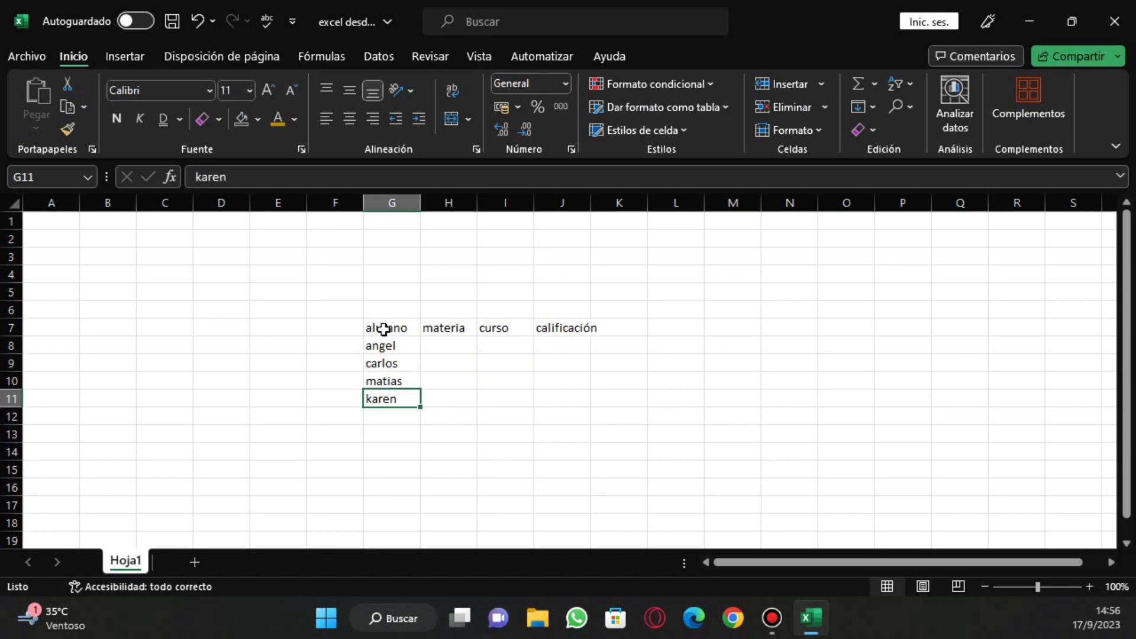
pyautogui.click(384, 329)
pyautogui.click(449, 328)
pyautogui.click(524, 325)
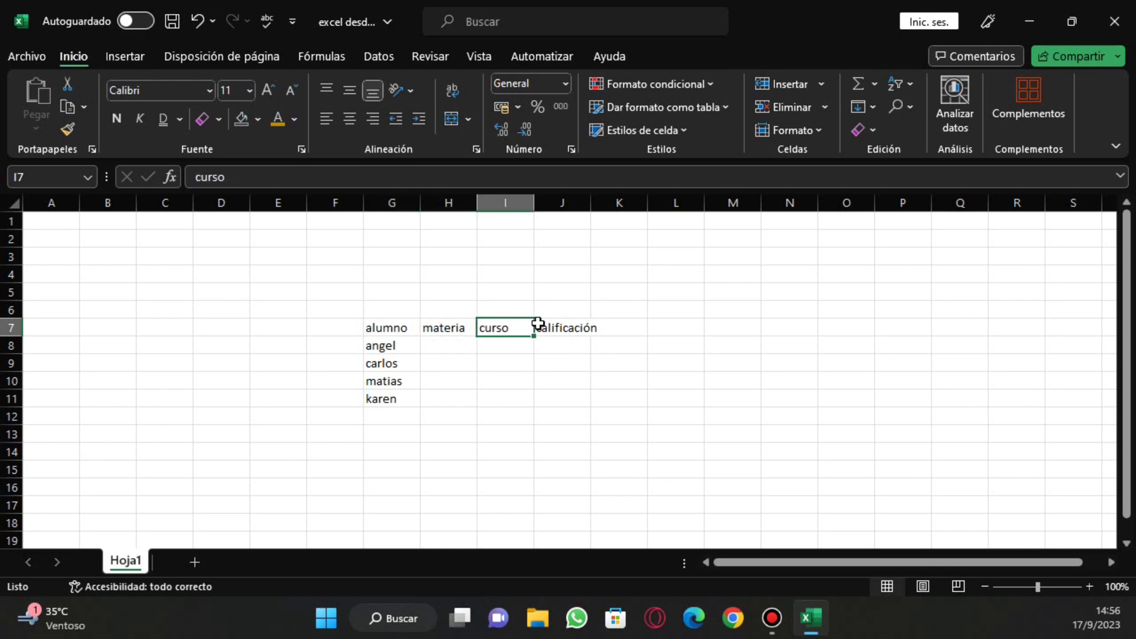
pyautogui.click(539, 326)
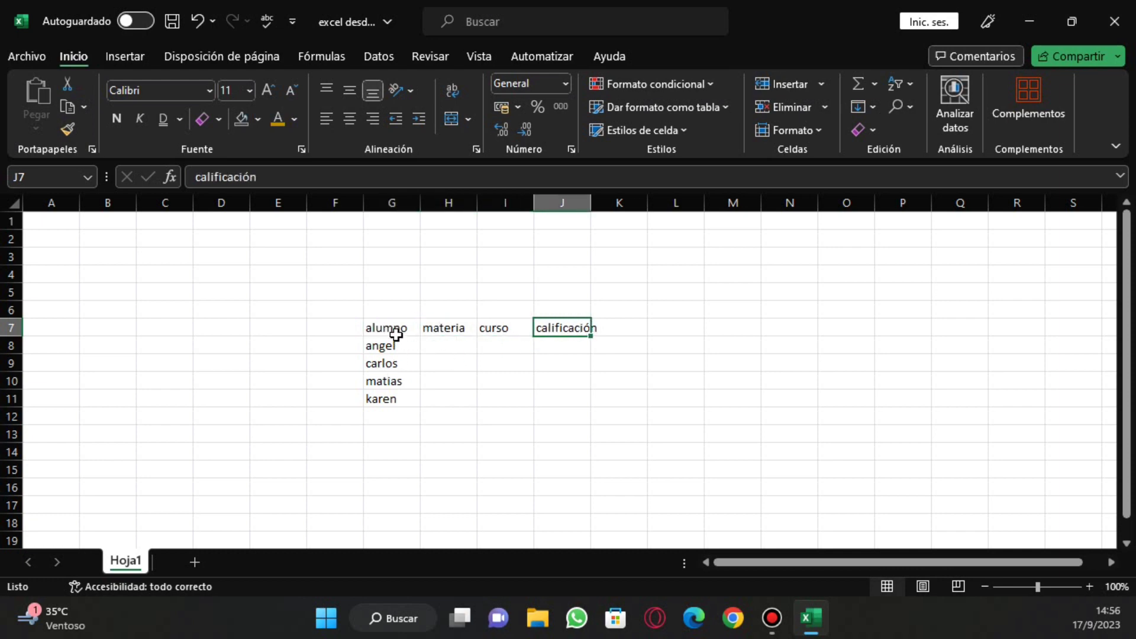
pyautogui.moveTo(383, 401); pyautogui.dragTo(568, 329)
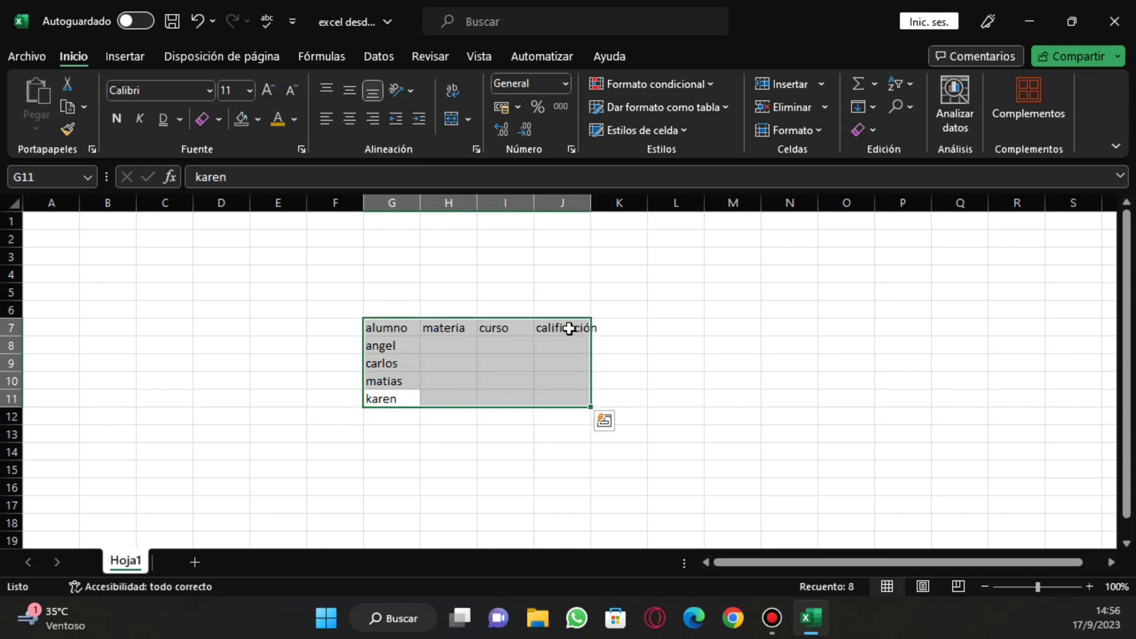
pyautogui.click(219, 120)
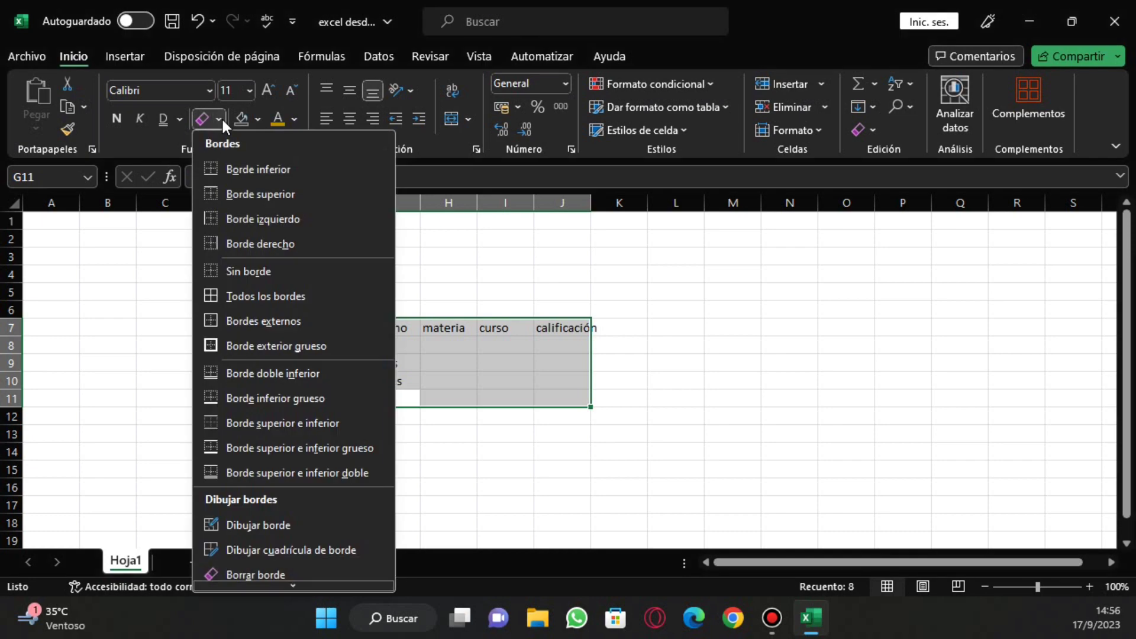
pyautogui.click(260, 305)
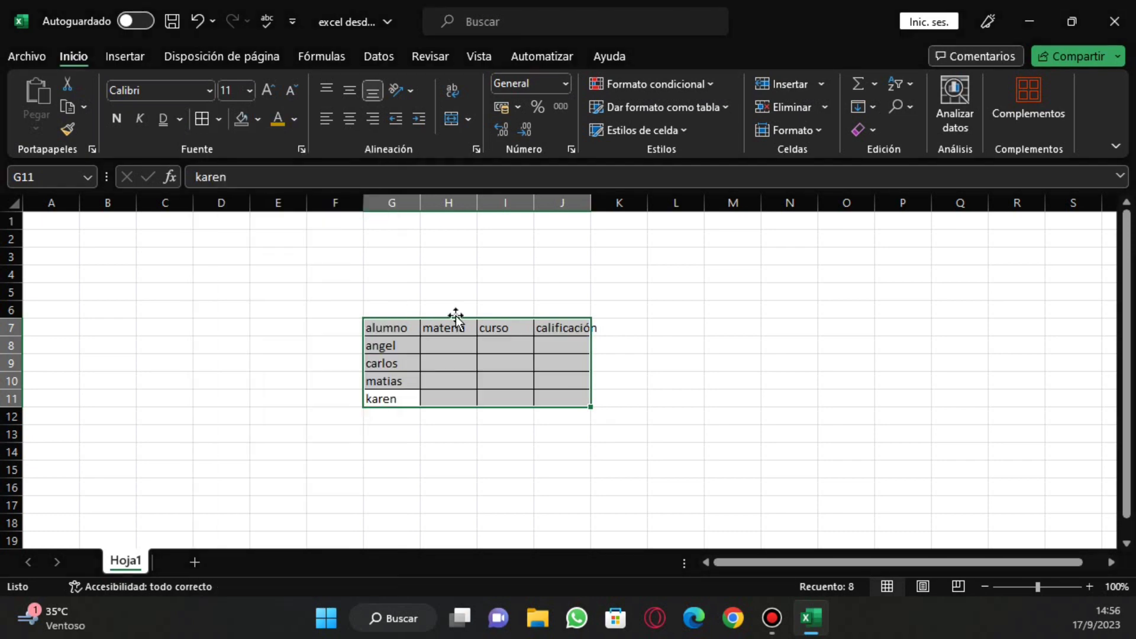
pyautogui.click(666, 331)
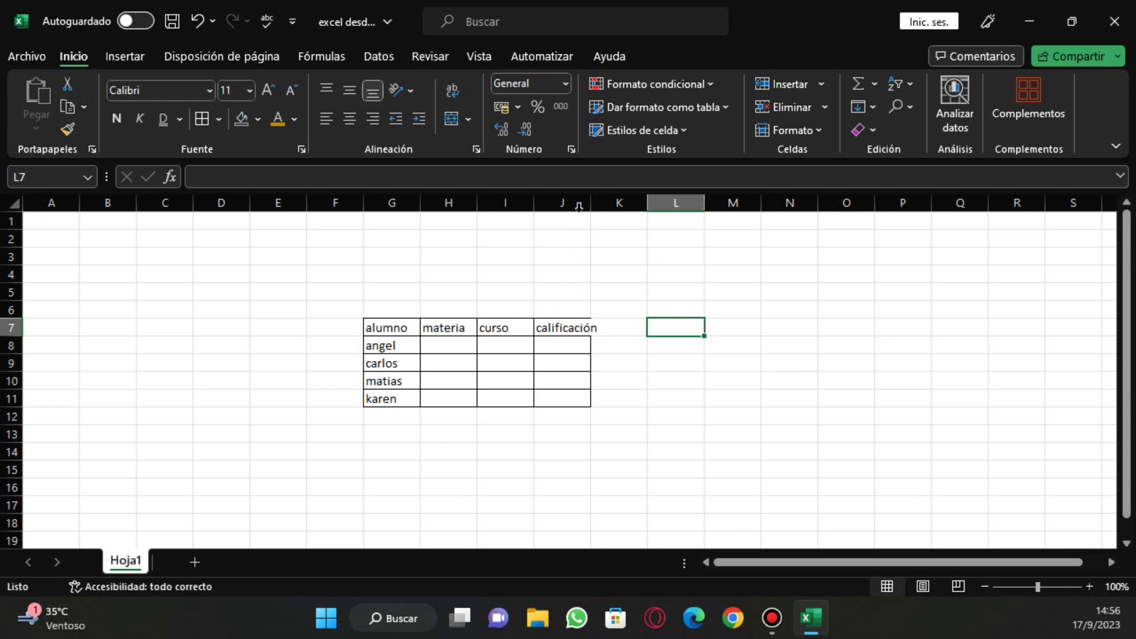
# - Drag column J's right edge wider until the calificación heading fits in its cell
pyautogui.click(567, 201)
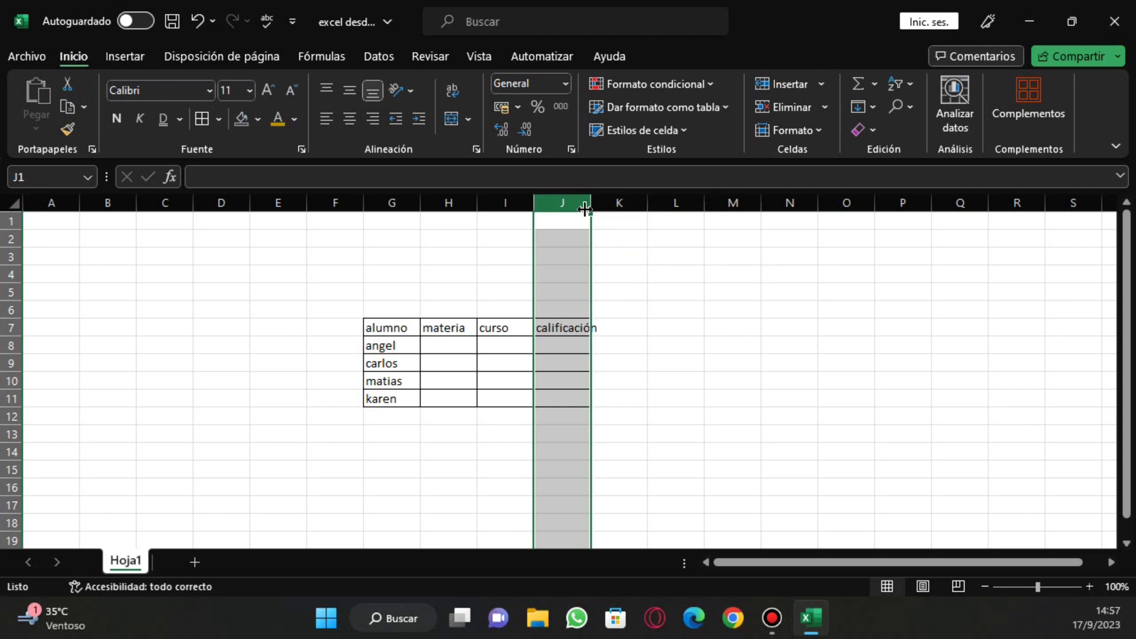
pyautogui.moveTo(584, 209); pyautogui.dragTo(584, 209)
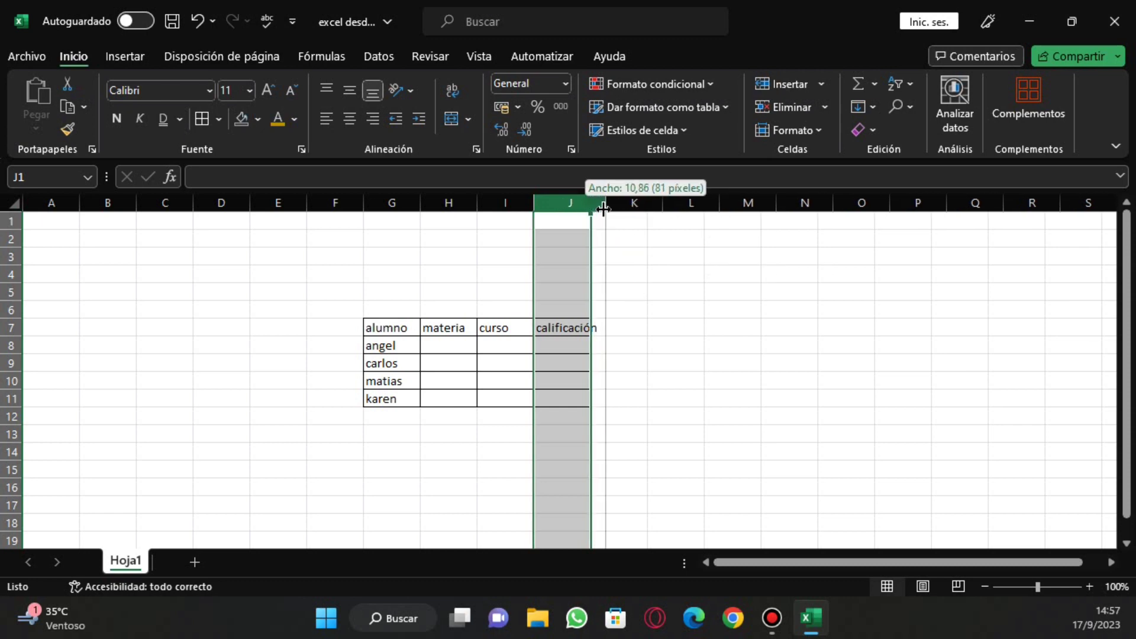
pyautogui.moveTo(590, 209); pyautogui.dragTo(609, 209)
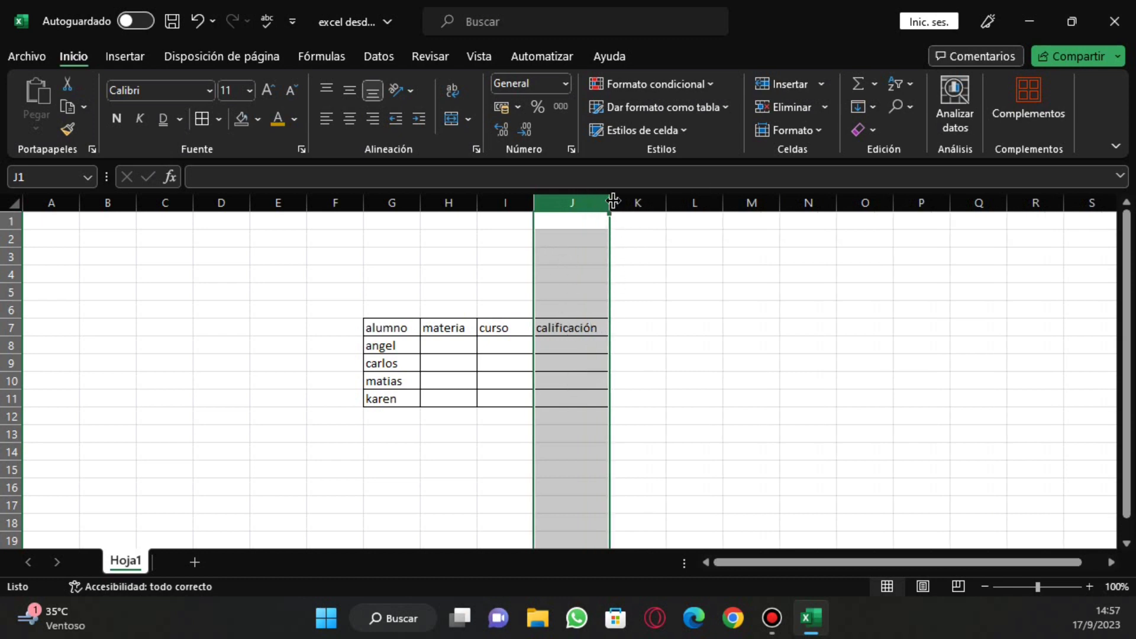
pyautogui.moveTo(609, 201); pyautogui.dragTo(566, 201)
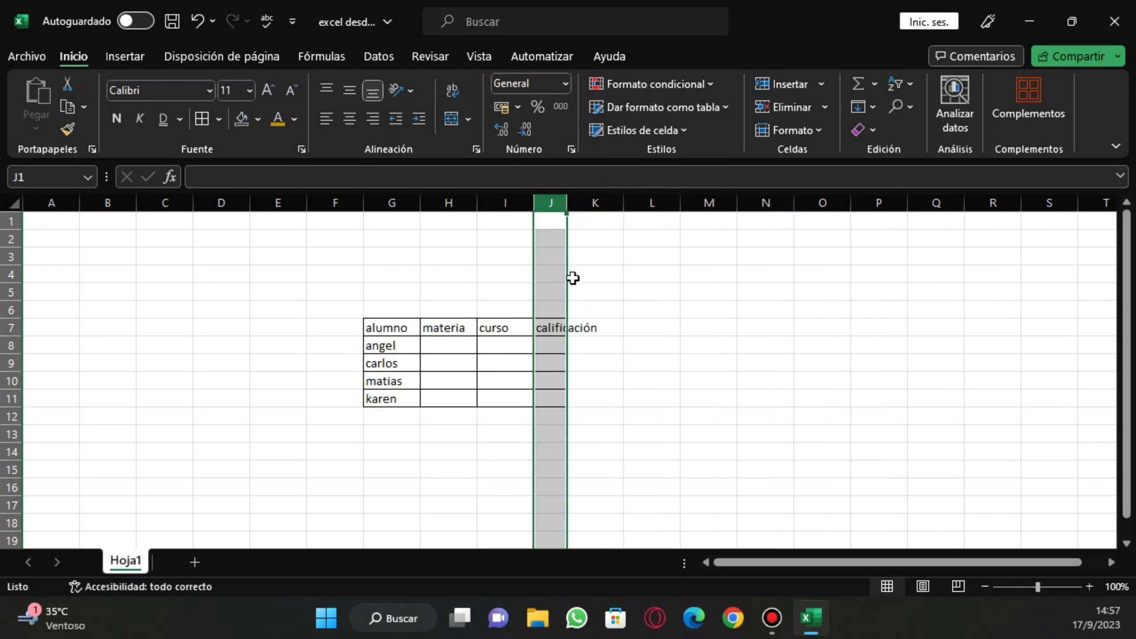
pyautogui.moveTo(565, 202); pyautogui.dragTo(606, 203)
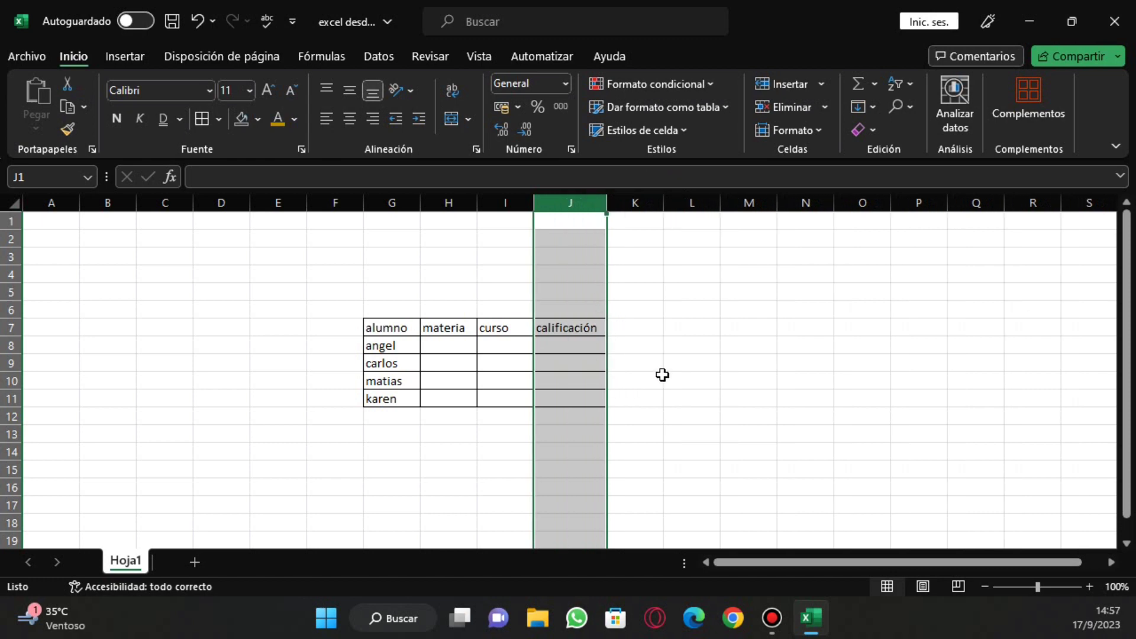
pyautogui.click(693, 380)
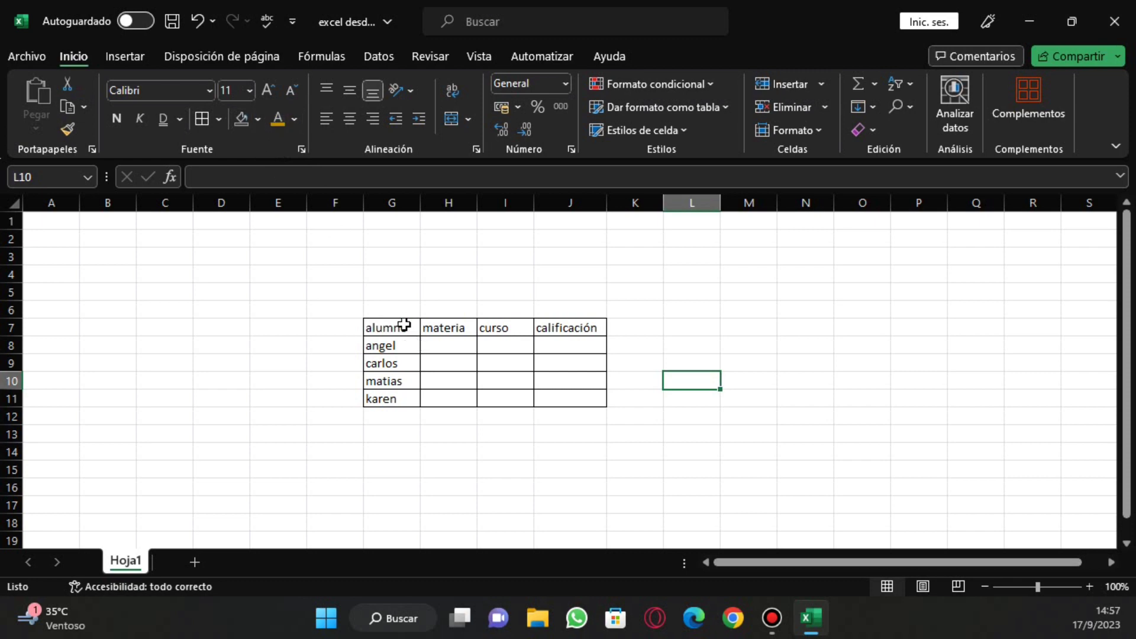
# - Fill the alumno-to-calificación header cells G7:J7 dark blue and make their text white
pyautogui.moveTo(404, 324); pyautogui.dragTo(628, 327)
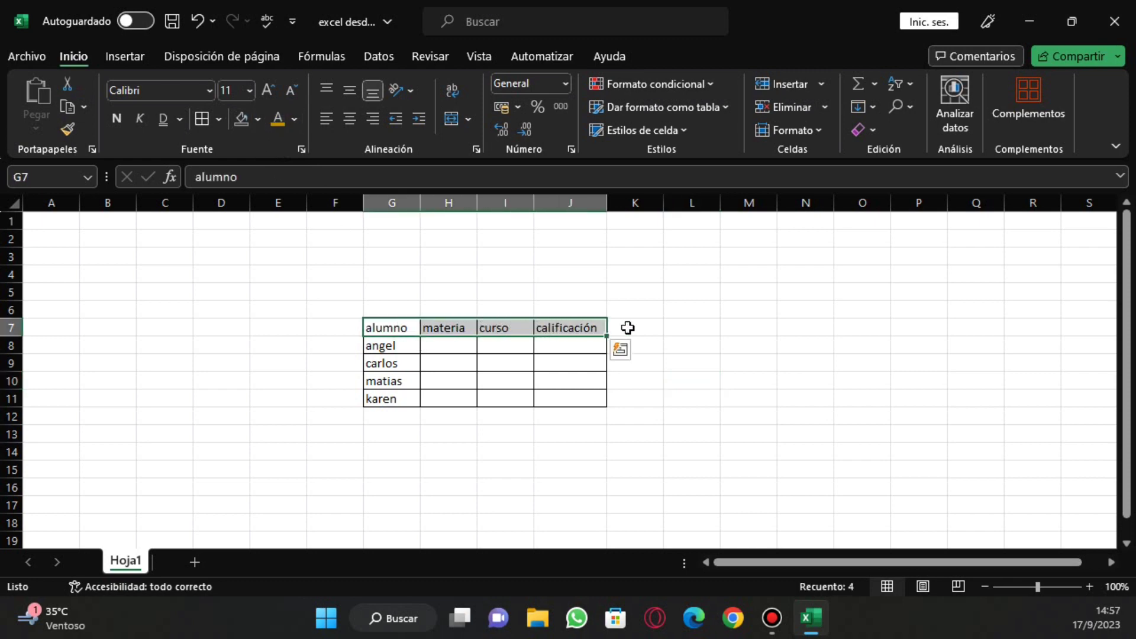
pyautogui.click(258, 119)
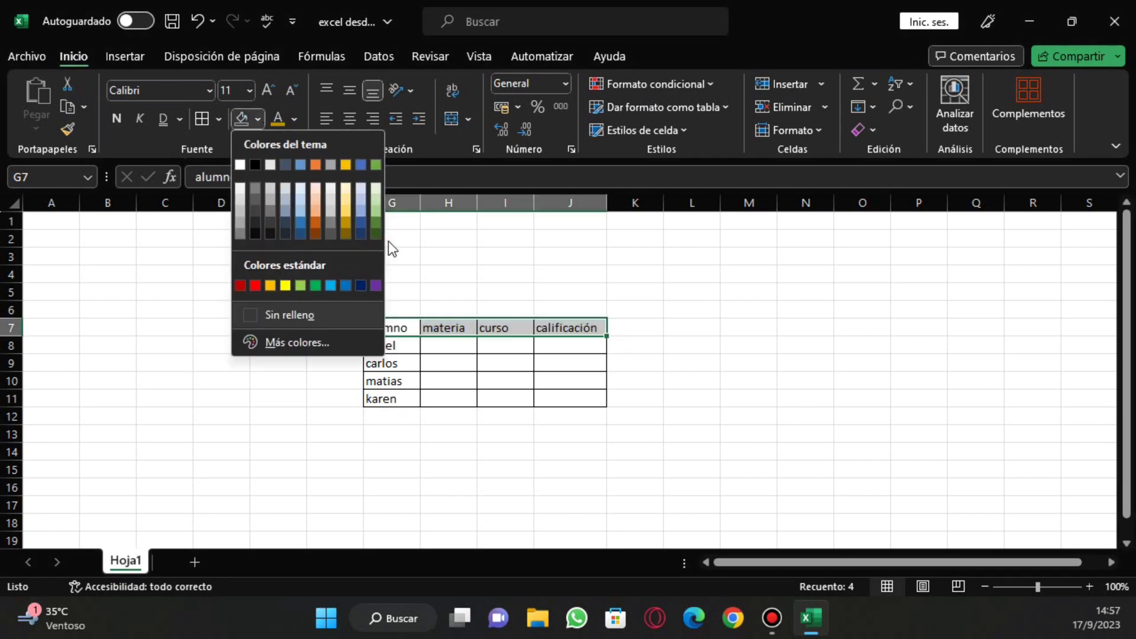
pyautogui.click(360, 284)
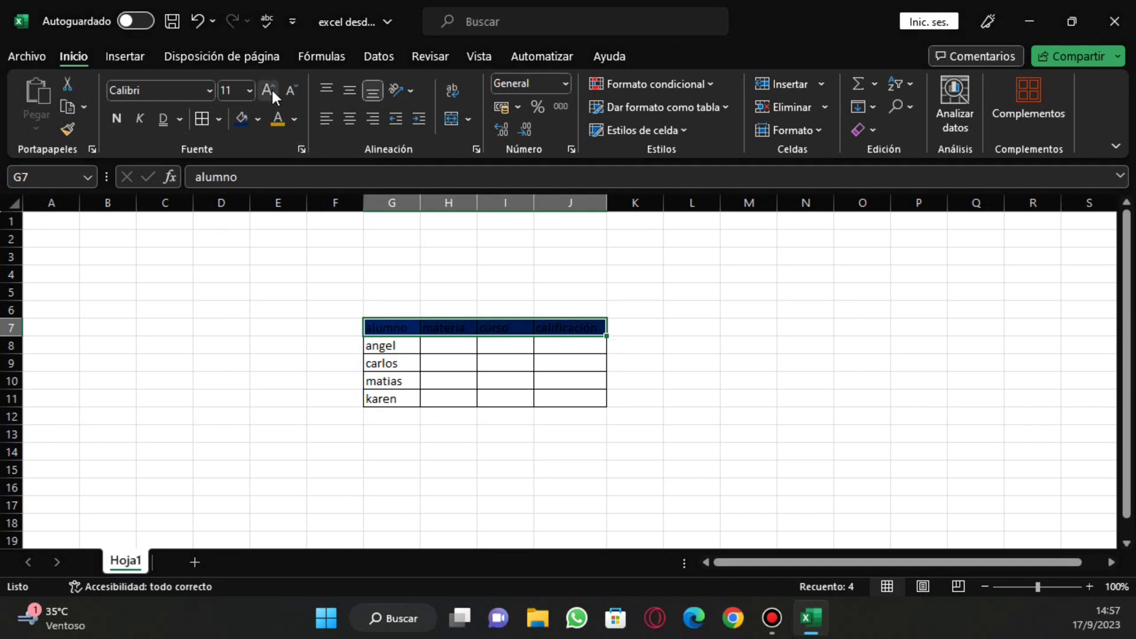
pyautogui.click(295, 119)
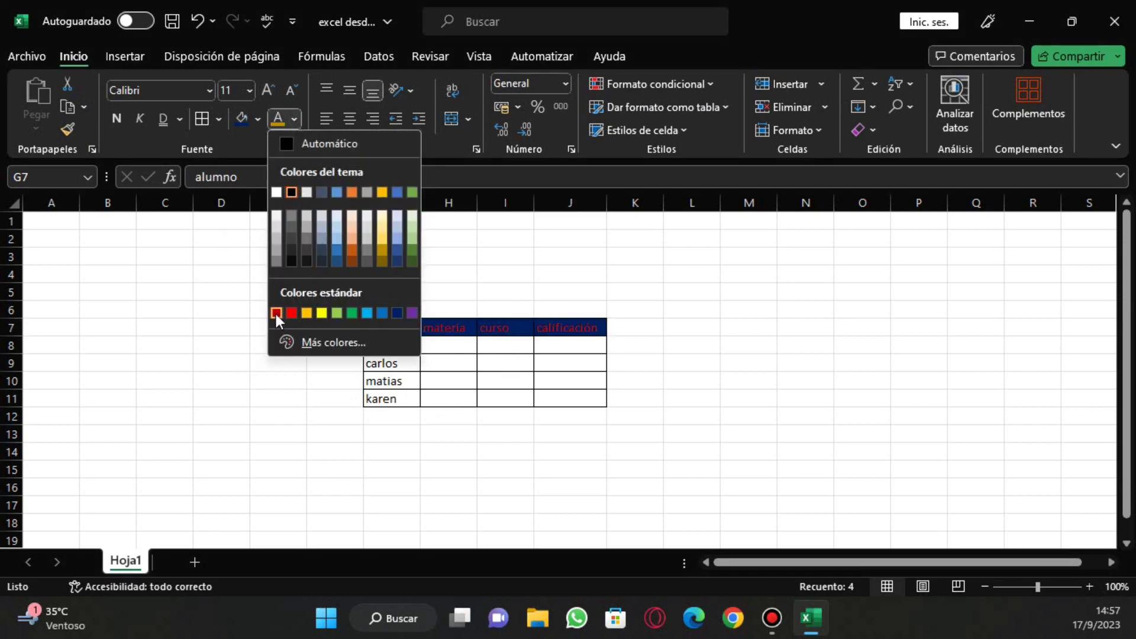
pyautogui.click(276, 192)
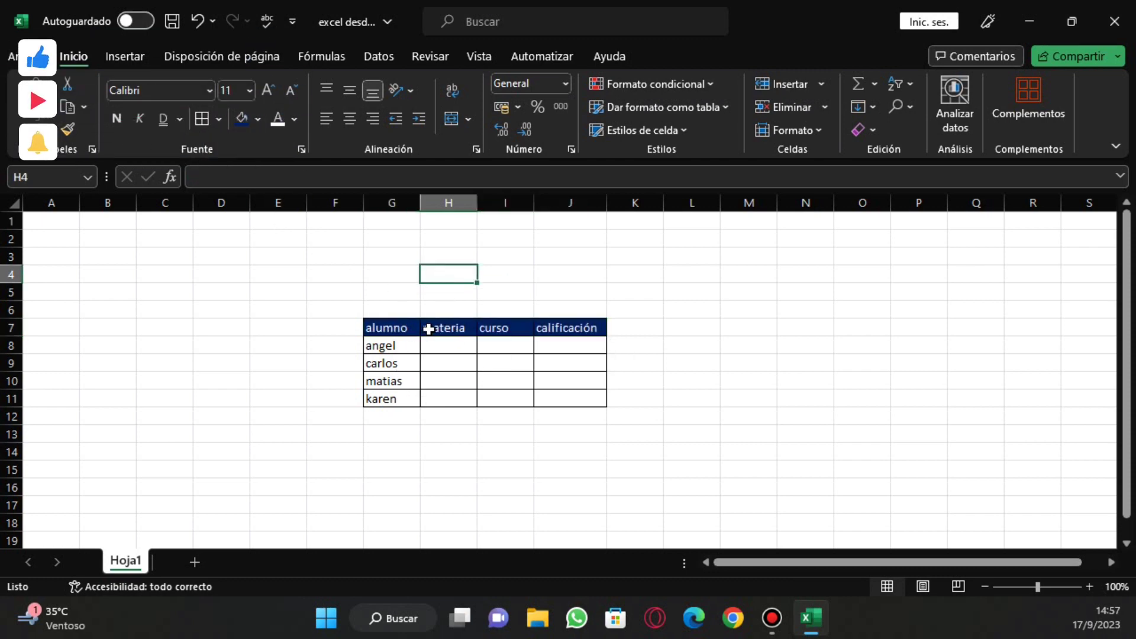
pyautogui.click(450, 327)
pyautogui.click(580, 329)
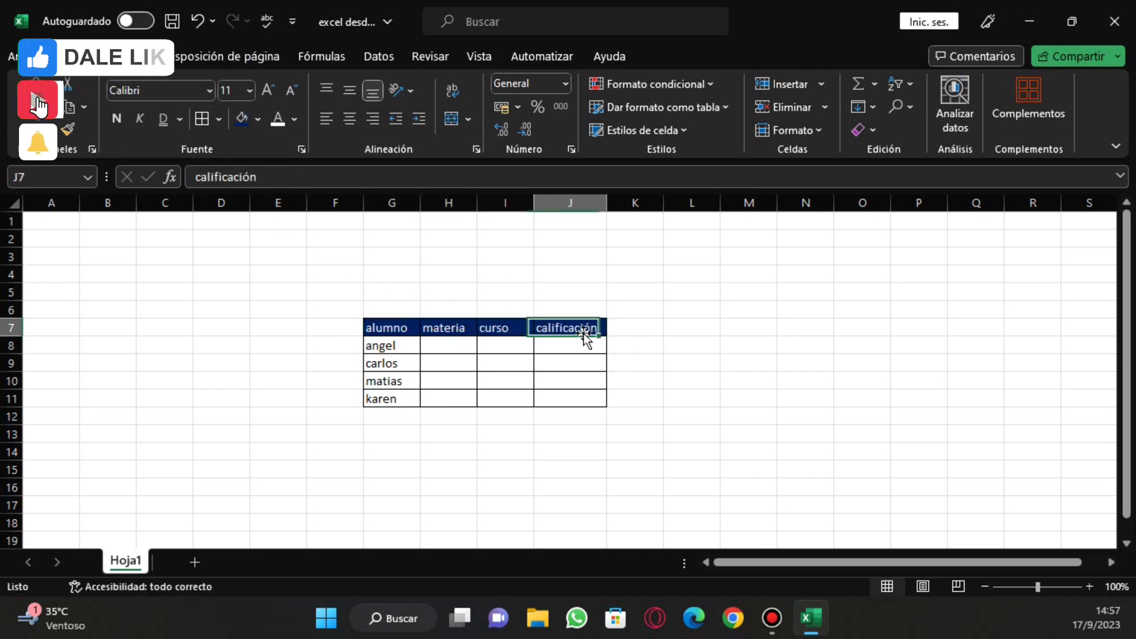
pyautogui.click(411, 327)
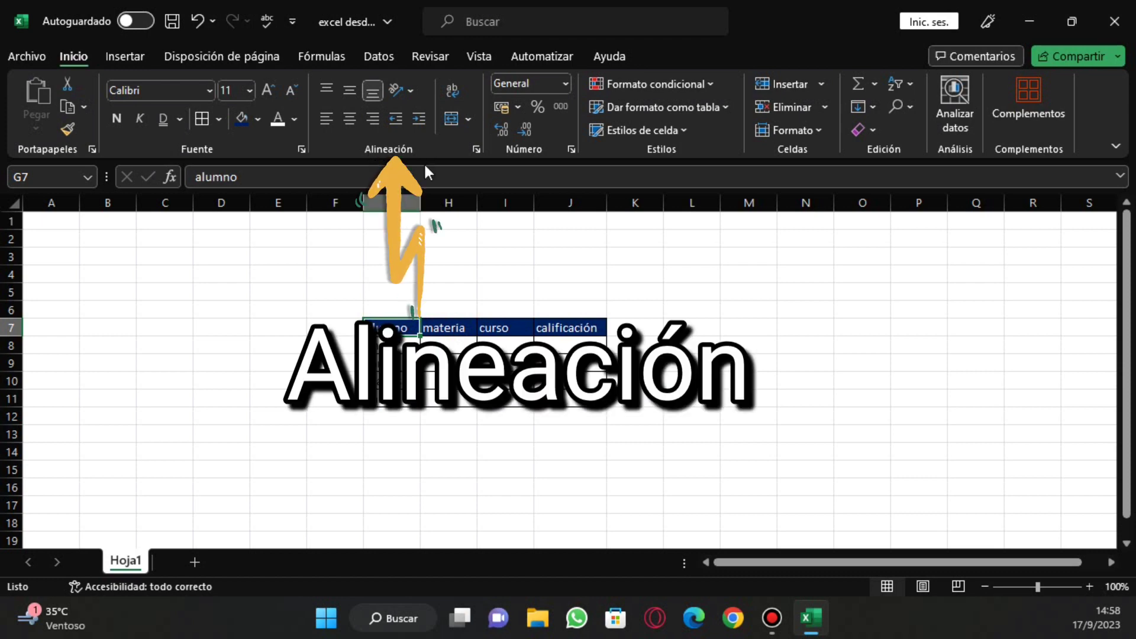
# - Zoom the sheet to 140% and try centre, then right alignment on the curso header
pyautogui.click(1090, 585)
pyautogui.click(1089, 585)
pyautogui.click(1089, 586)
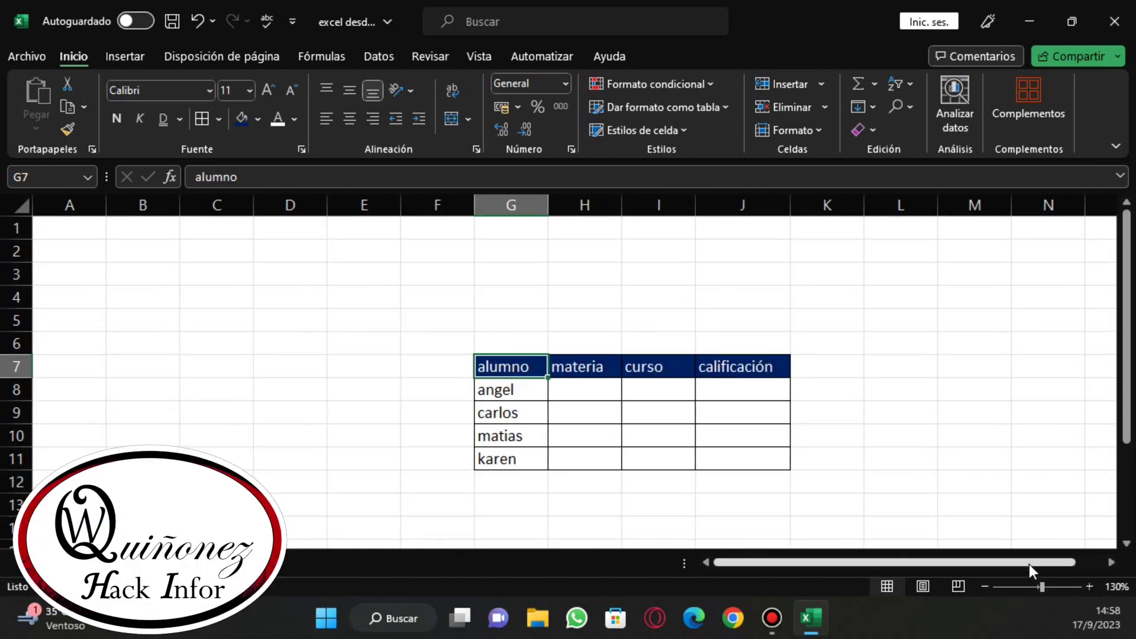
pyautogui.moveTo(1028, 563)
pyautogui.mouseDown()
pyautogui.moveTo(1057, 563)
pyautogui.moveTo(1032, 566)
pyautogui.mouseUp()
pyautogui.click(1089, 585)
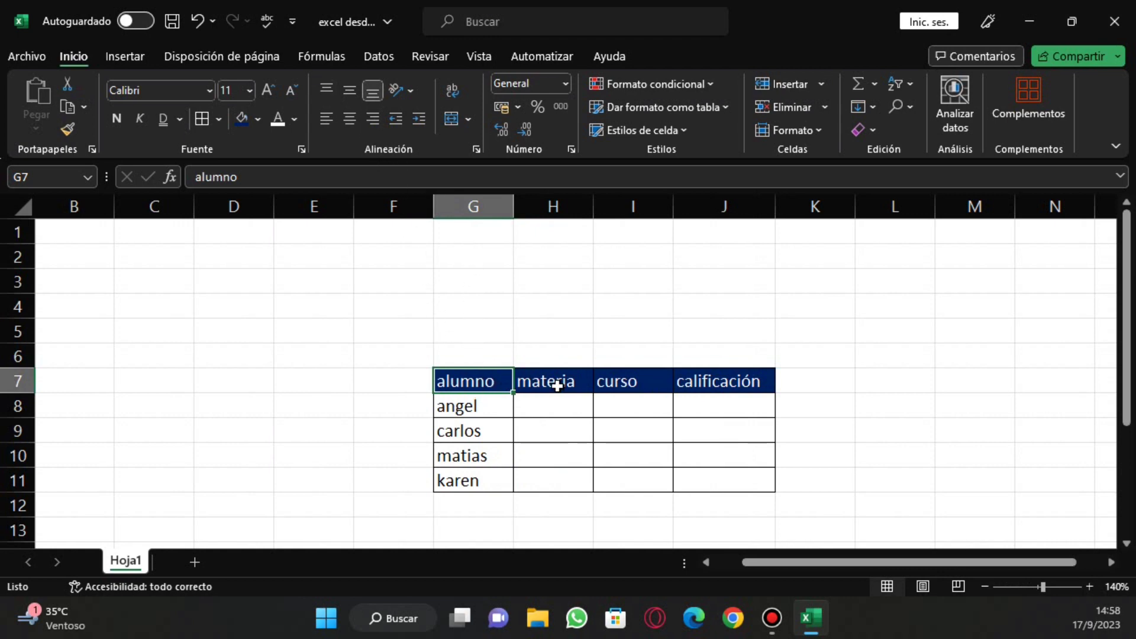
pyautogui.click(631, 385)
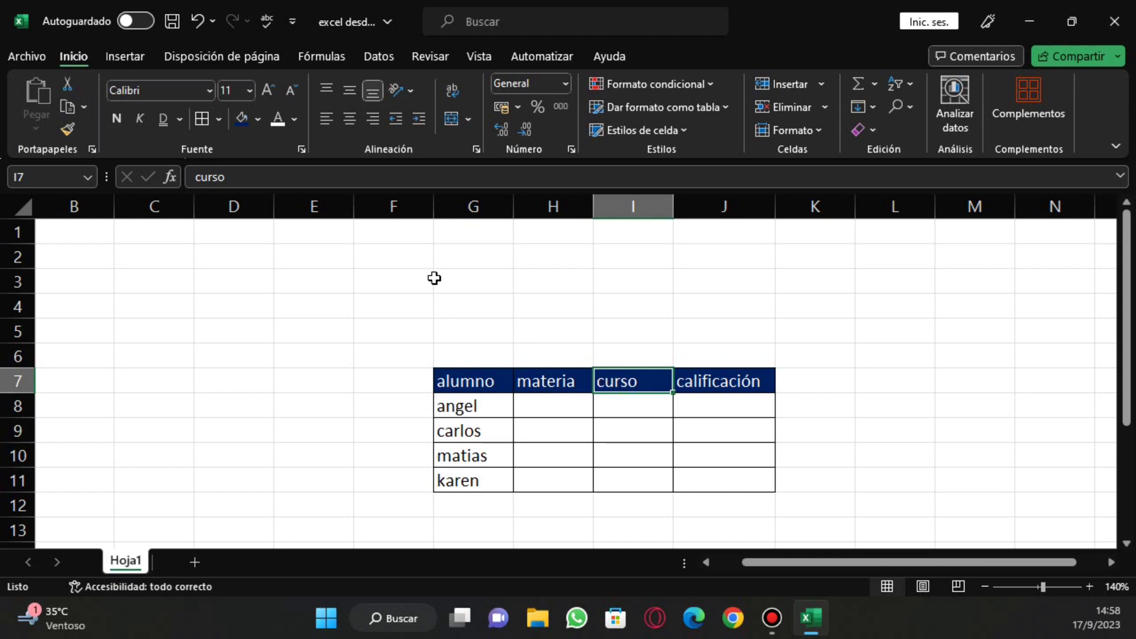
pyautogui.click(351, 120)
pyautogui.click(371, 120)
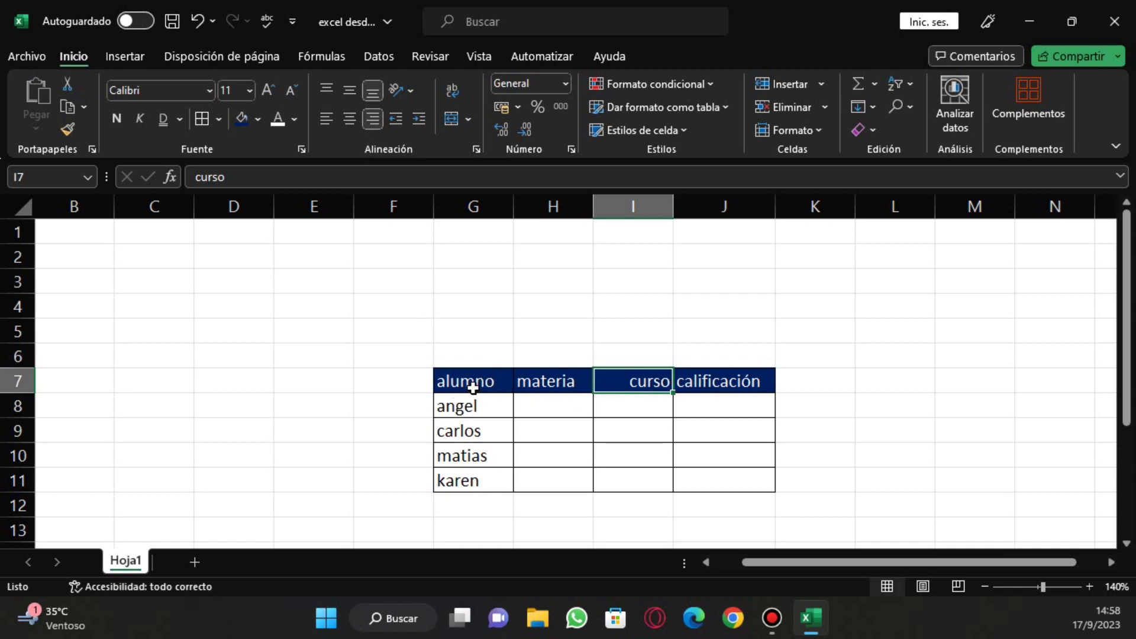
# - Centre all four header labels across G7:J7
pyautogui.moveTo(473, 388); pyautogui.dragTo(698, 381)
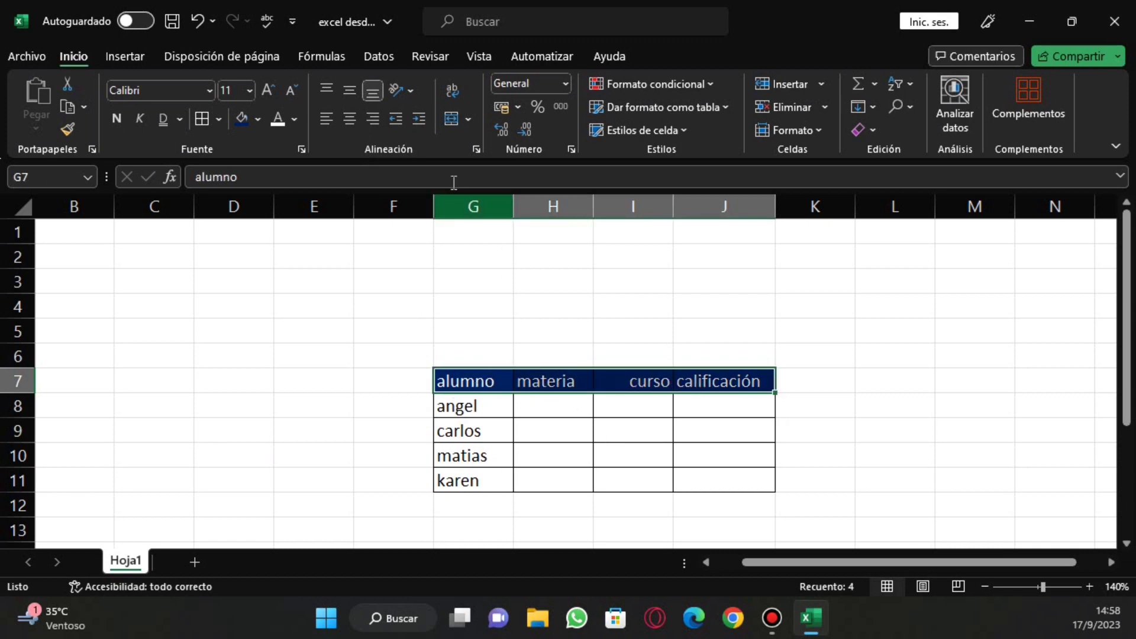
pyautogui.click(350, 119)
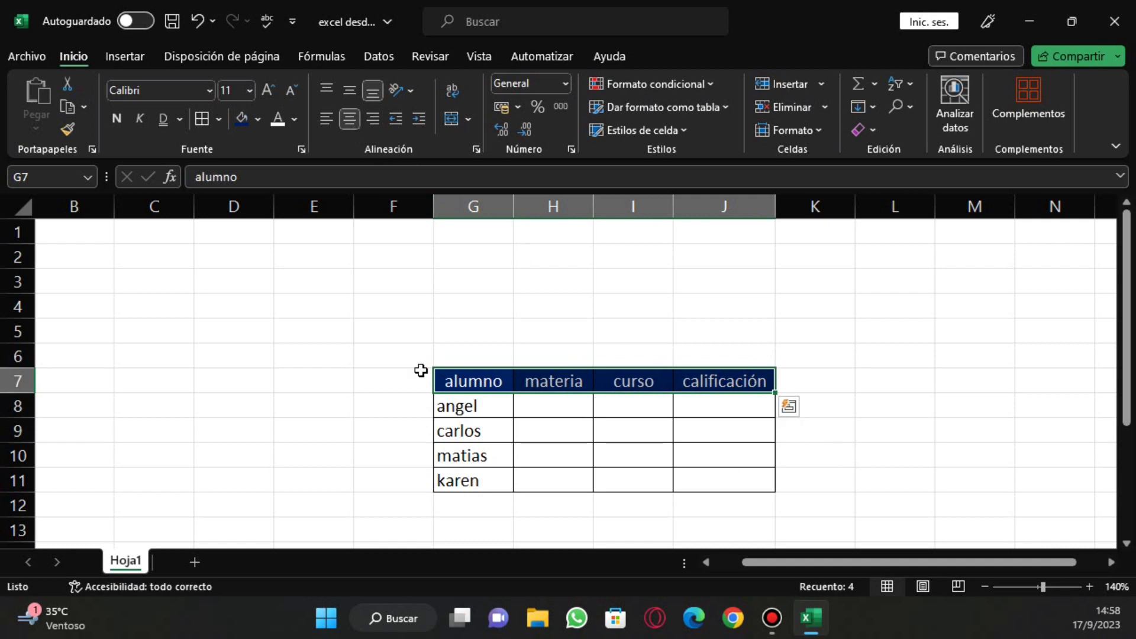
pyautogui.click(1009, 415)
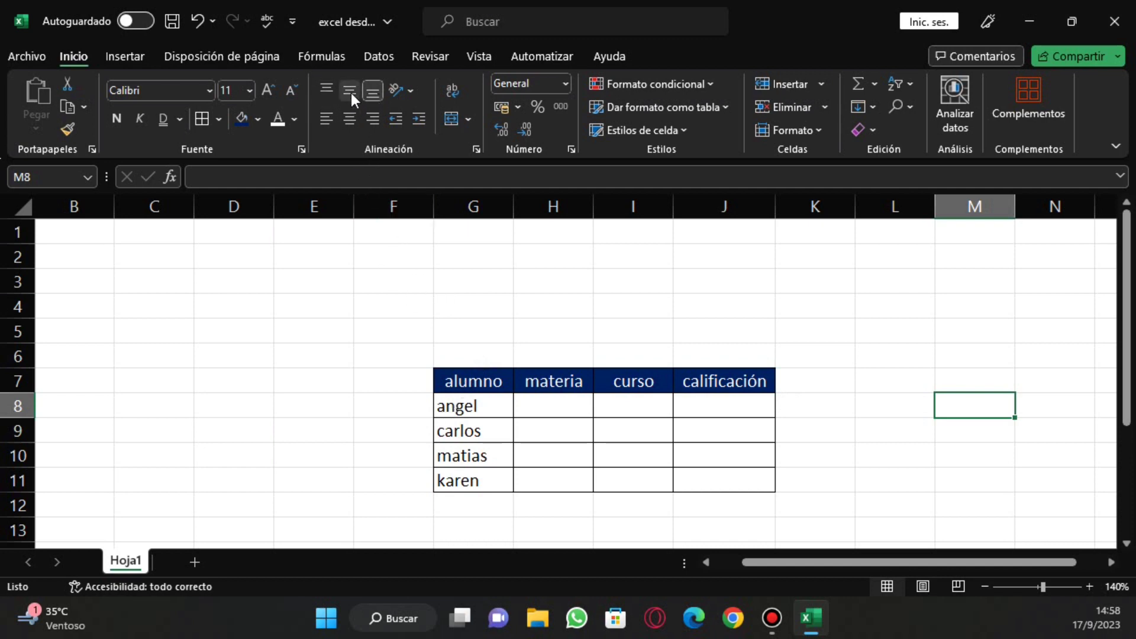
pyautogui.click(667, 381)
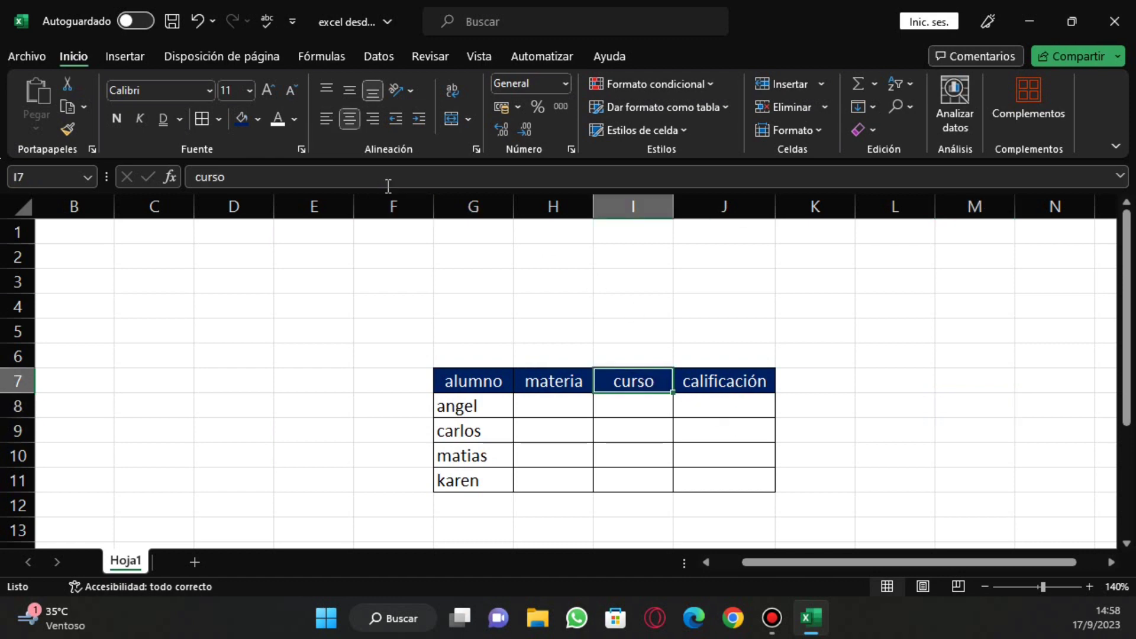
pyautogui.click(399, 168)
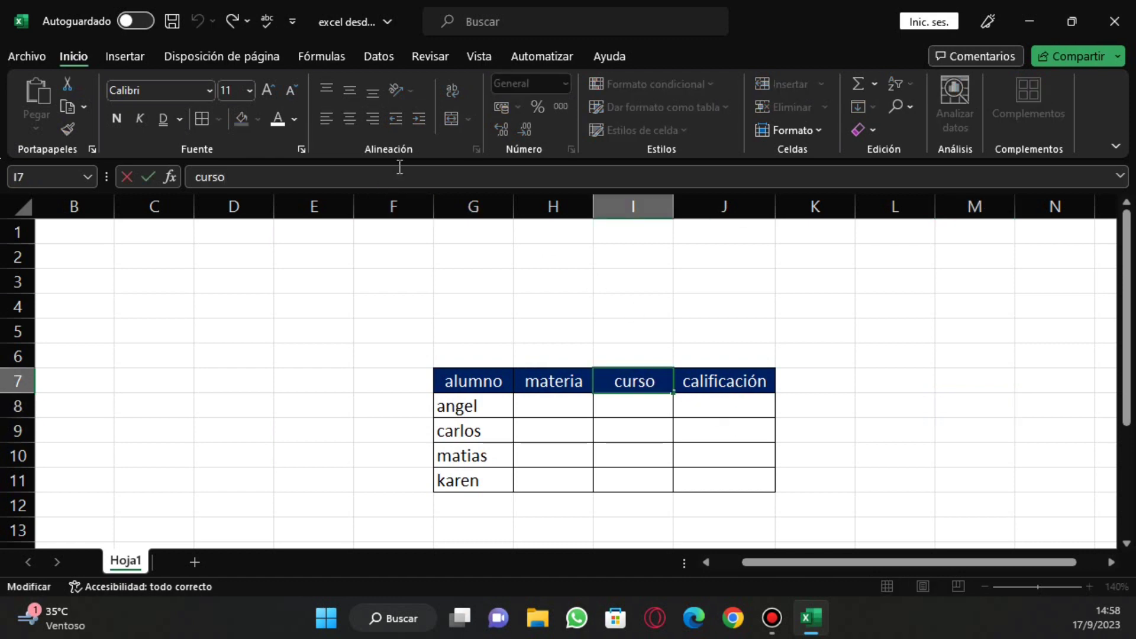
# - Change the I7 header to 'curso de ADM', then widen column I and narrow it back
pyautogui.write(' de')
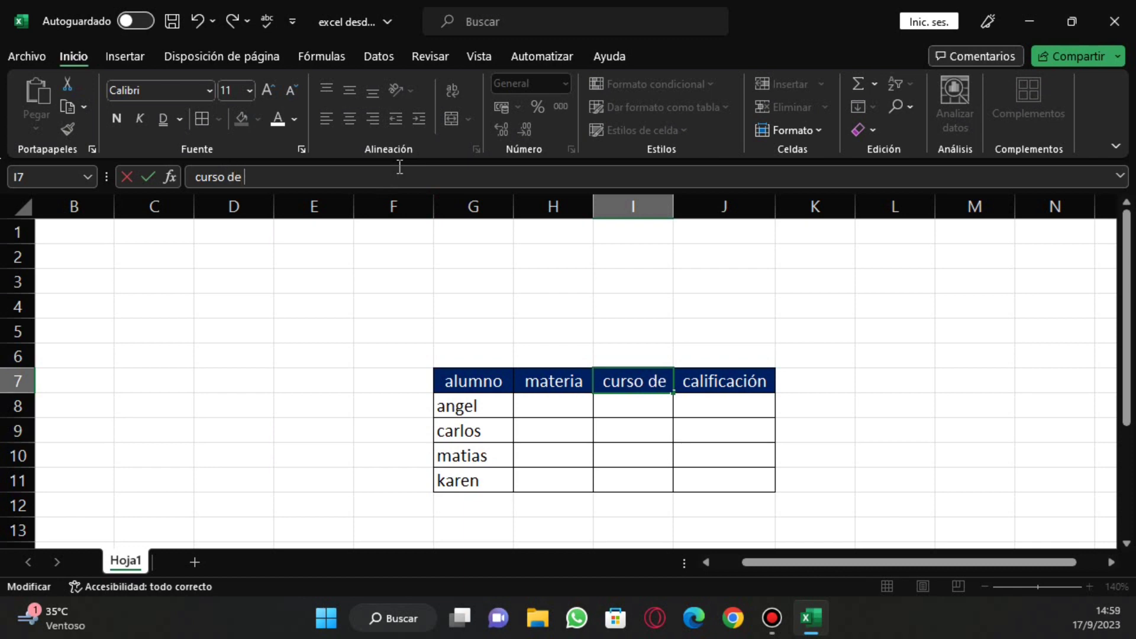
pyautogui.write('ADM')
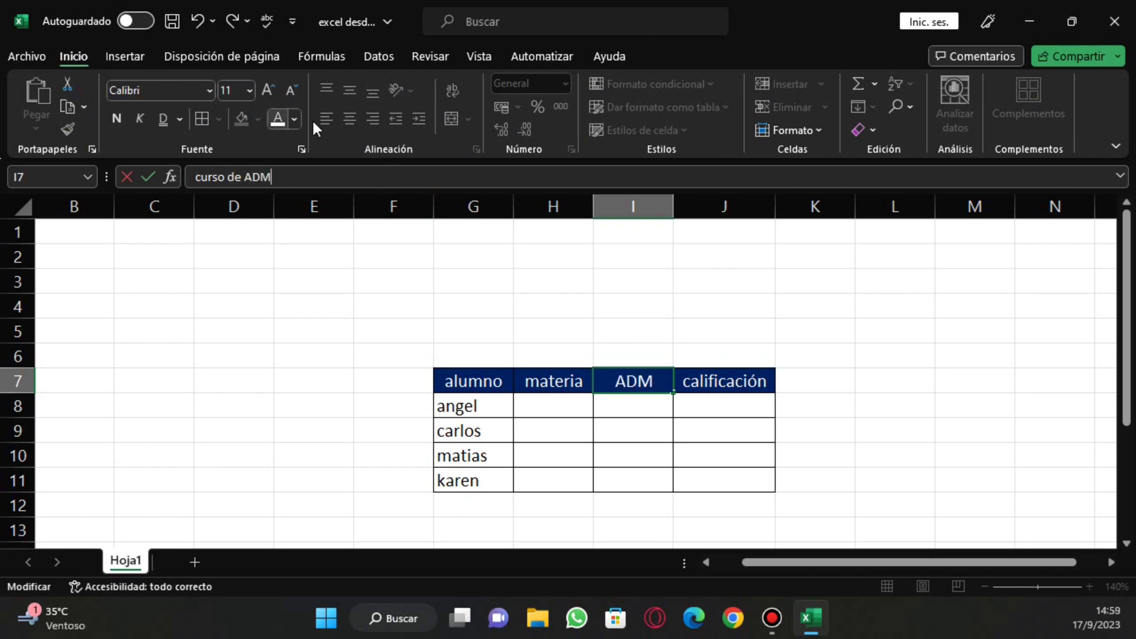
pyautogui.click(628, 306)
pyautogui.click(633, 382)
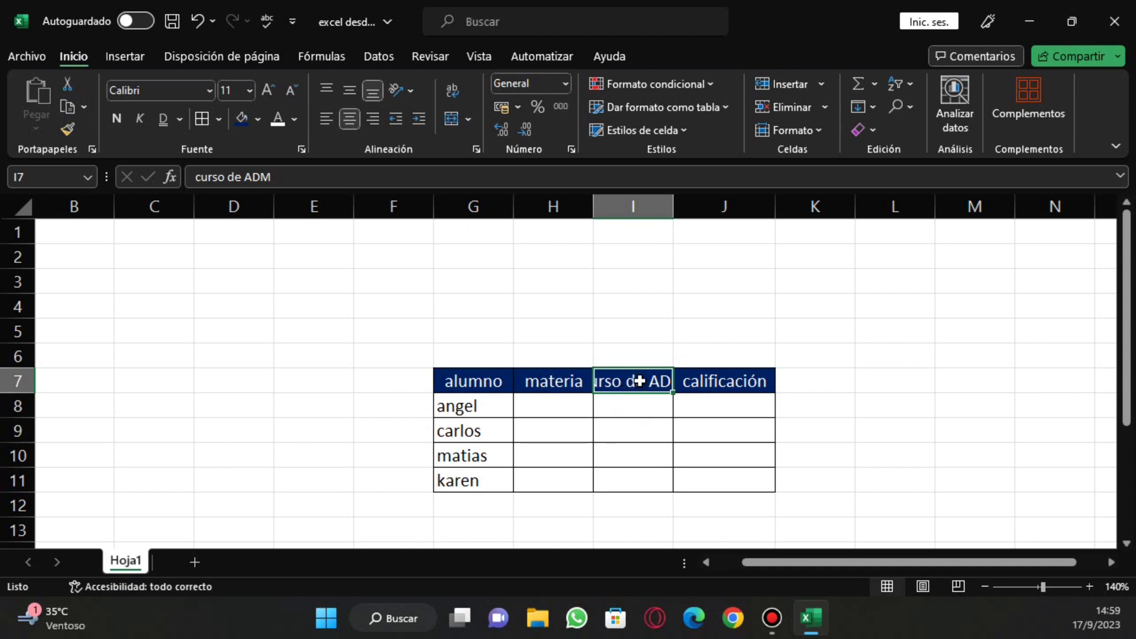
pyautogui.moveTo(672, 206); pyautogui.dragTo(754, 206)
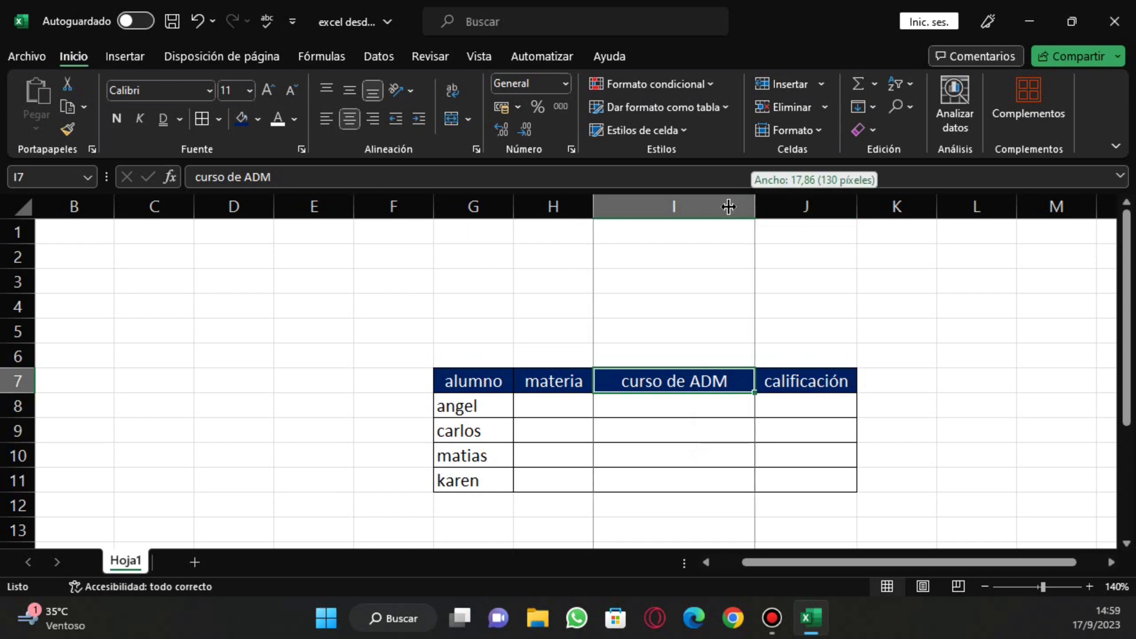
pyautogui.moveTo(750, 201); pyautogui.dragTo(683, 219)
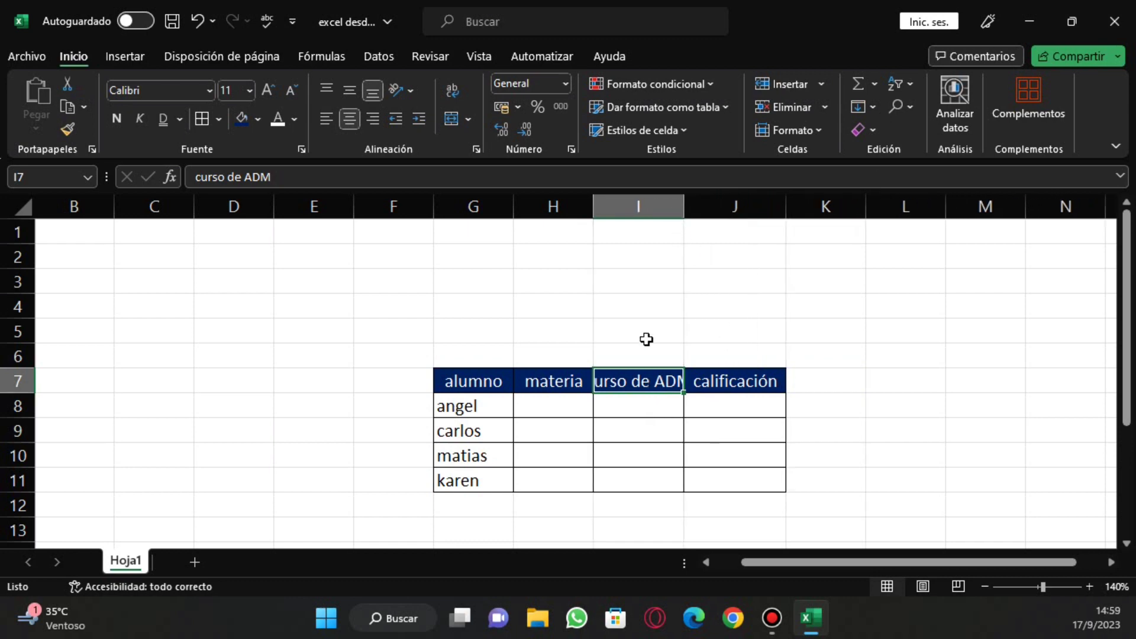
# - Wrap 'curso de ADM' onto two lines in I7, then try top, middle and bottom alignment on alumno
pyautogui.click(453, 89)
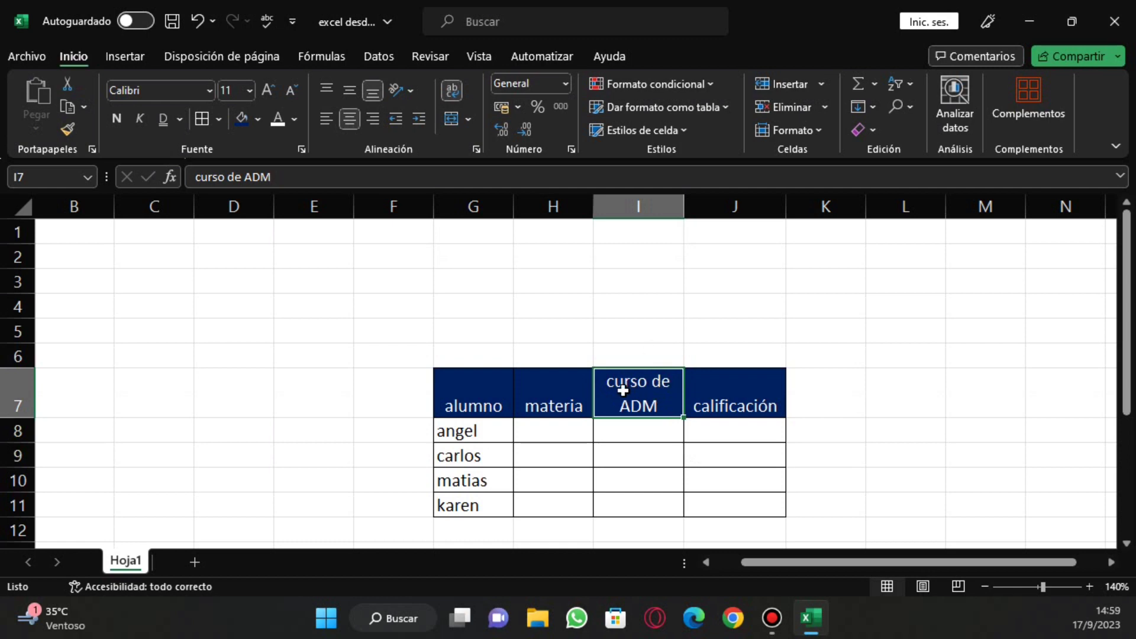
pyautogui.click(571, 328)
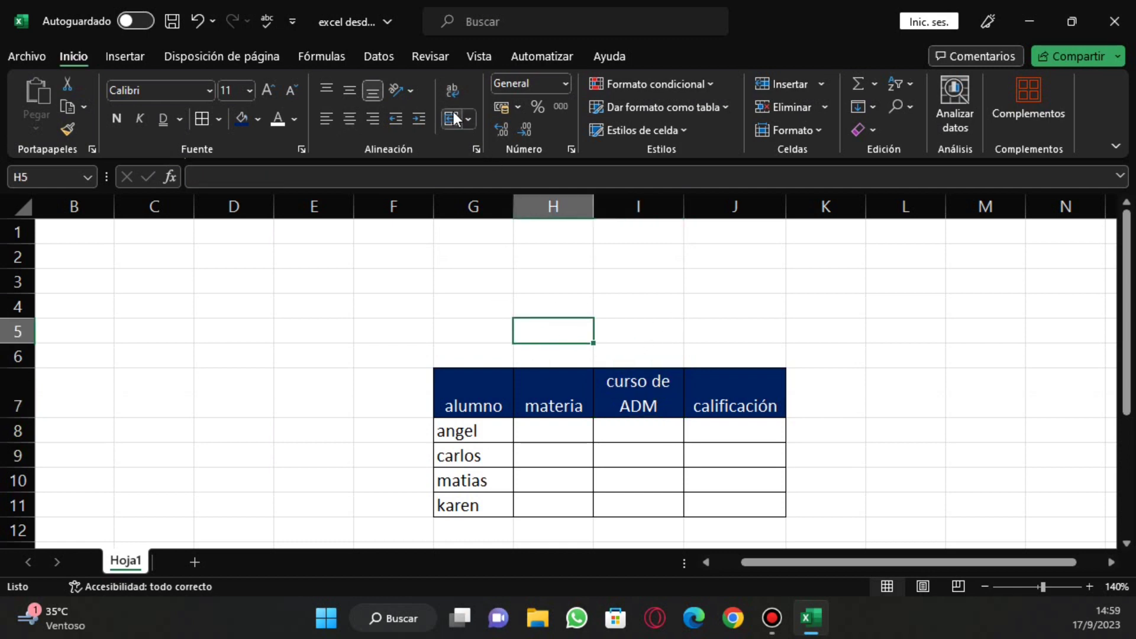
pyautogui.click(487, 397)
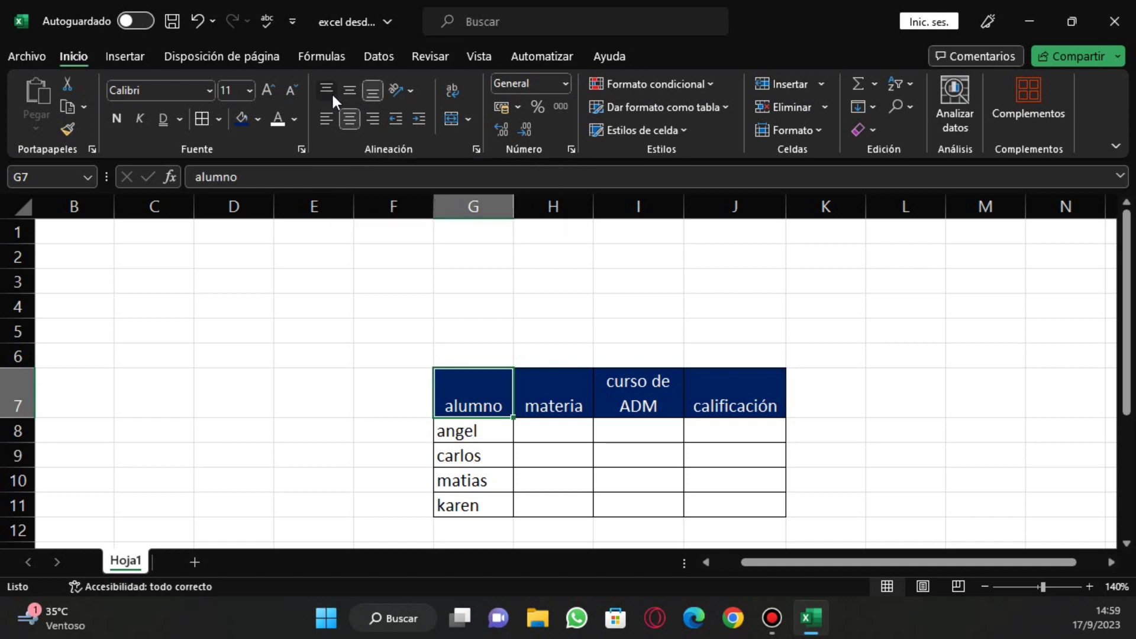
pyautogui.click(331, 92)
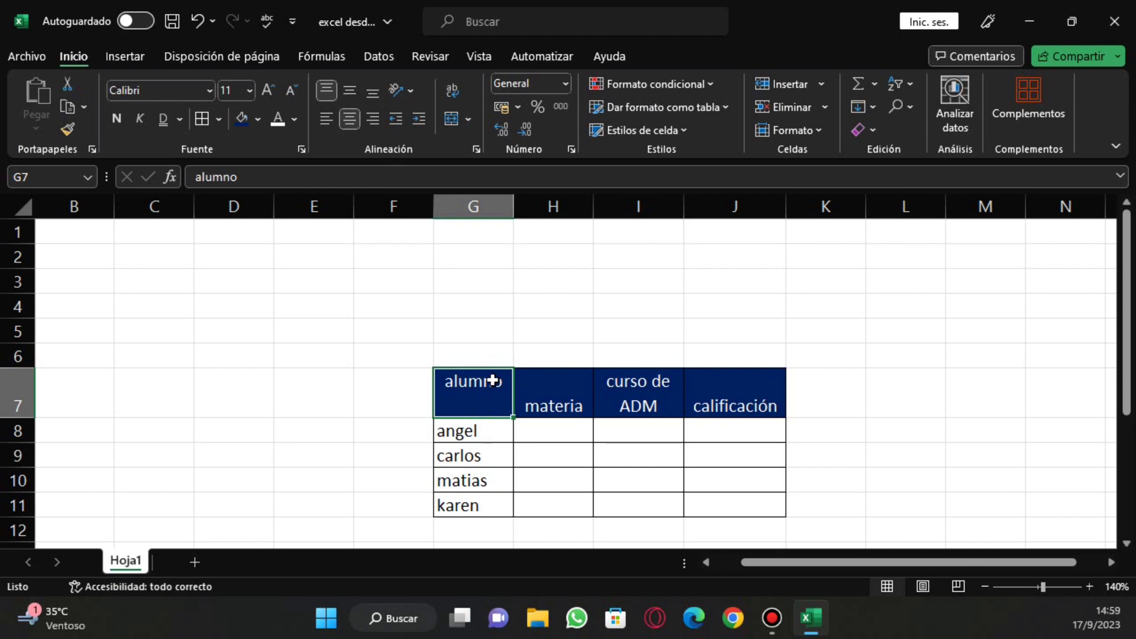
pyautogui.click(350, 93)
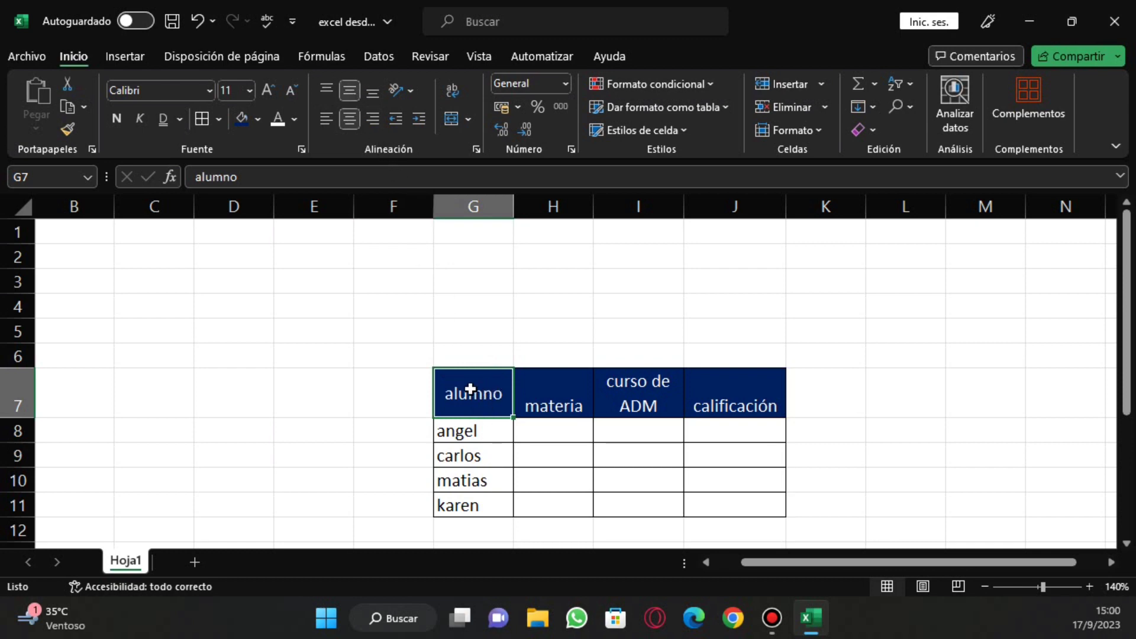
pyautogui.click(372, 93)
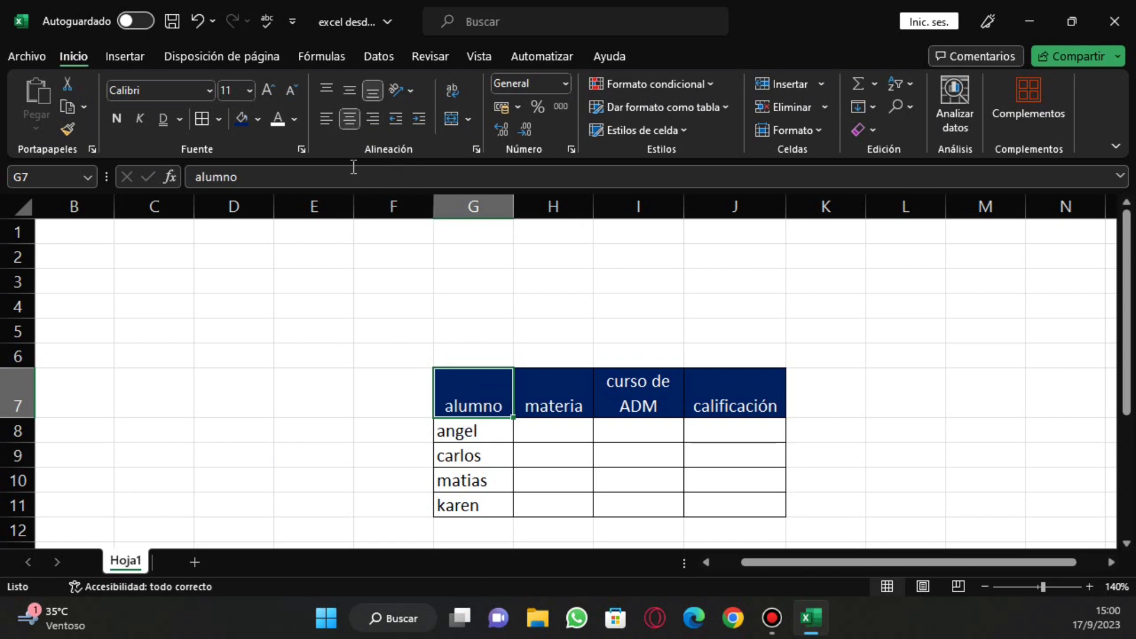
# - Try alumno's vertical and horizontal alignments, settling on centred both ways in G7
pyautogui.click(327, 89)
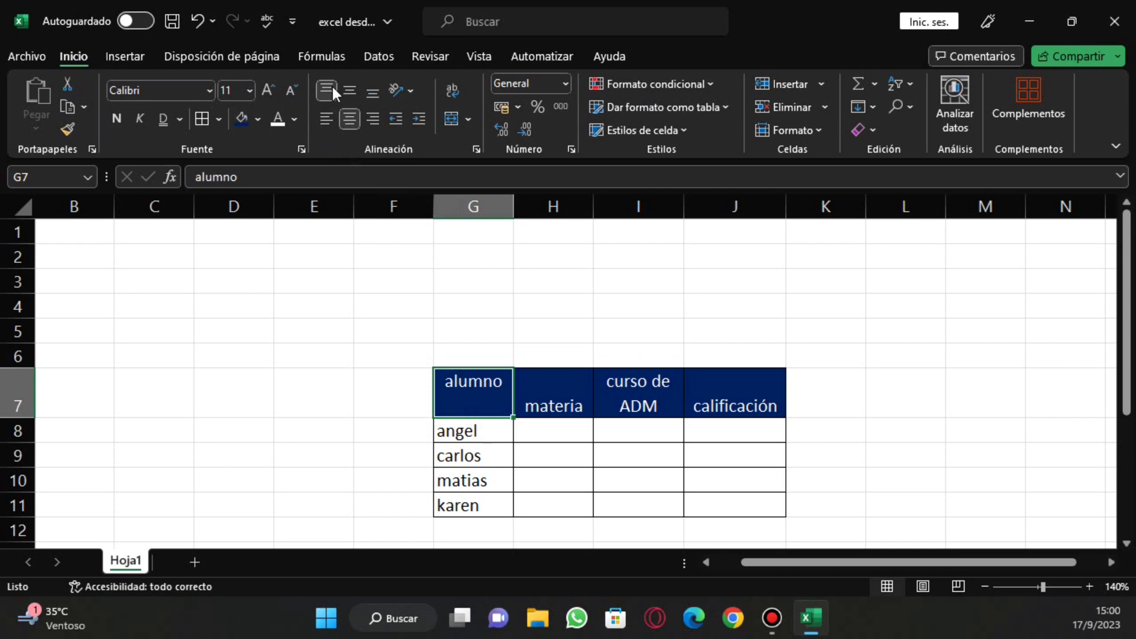
pyautogui.click(349, 90)
pyautogui.click(370, 89)
pyautogui.click(345, 89)
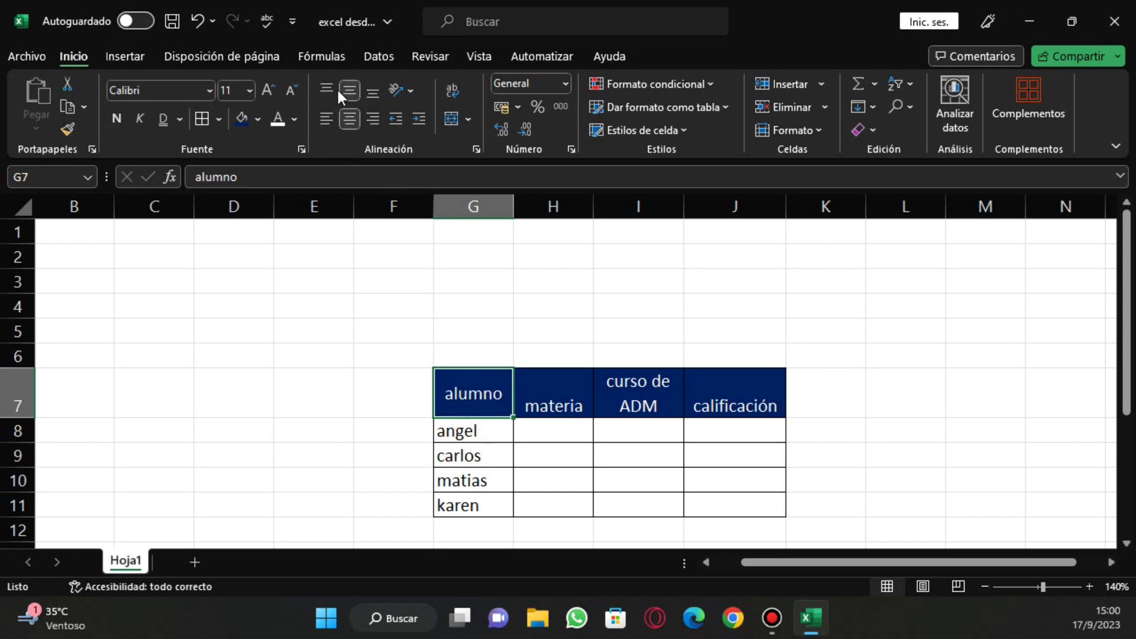
pyautogui.click(325, 92)
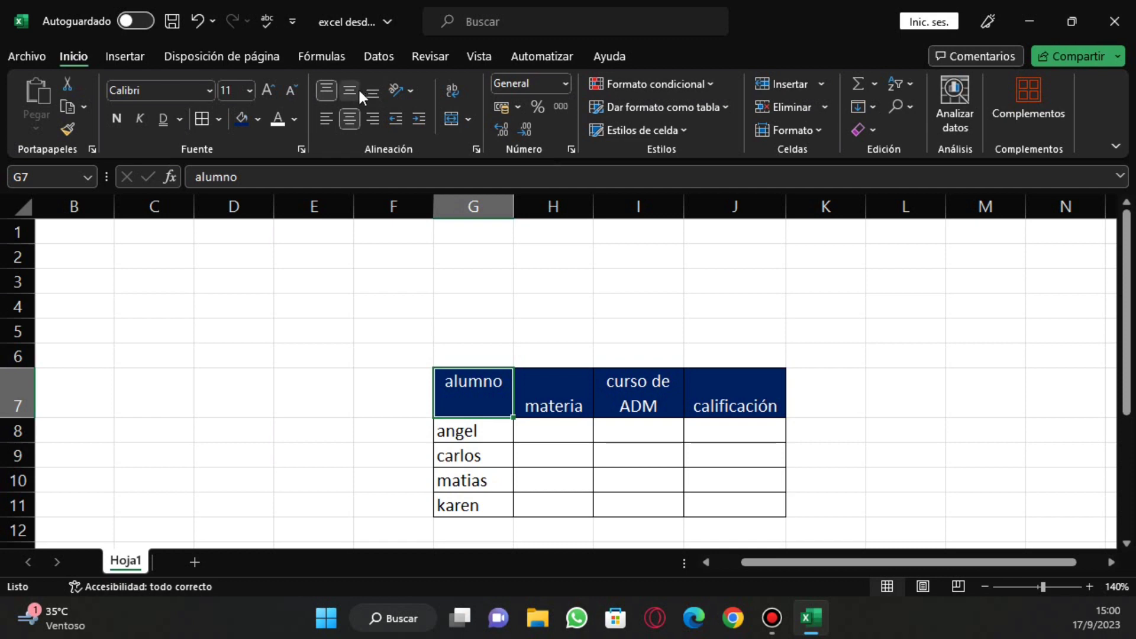
pyautogui.click(358, 91)
pyautogui.click(371, 94)
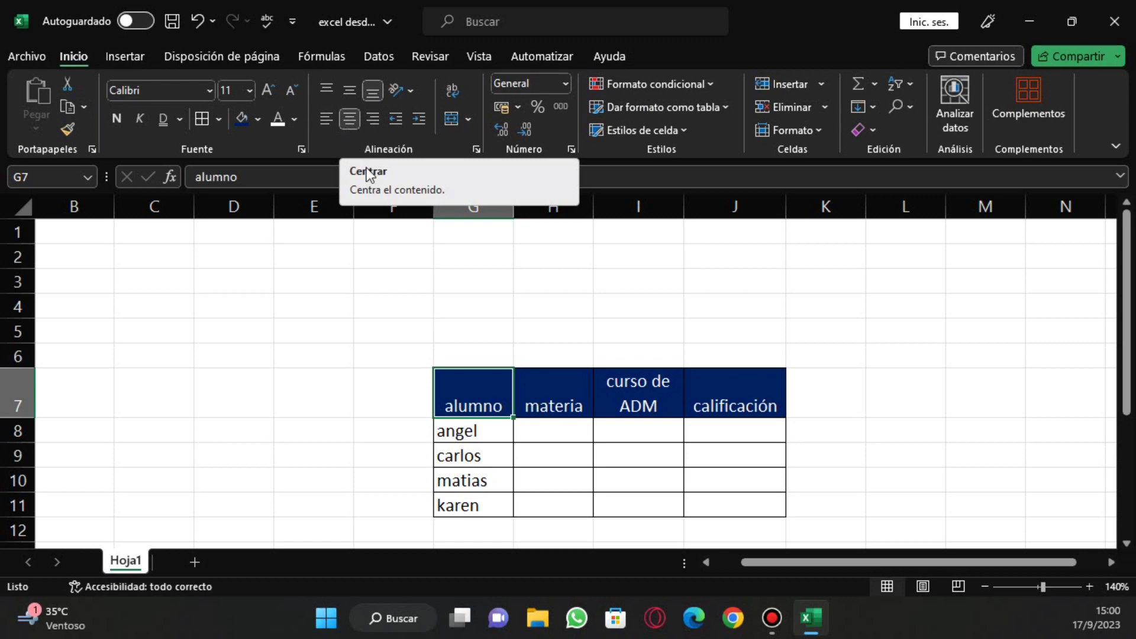
pyautogui.click(366, 125)
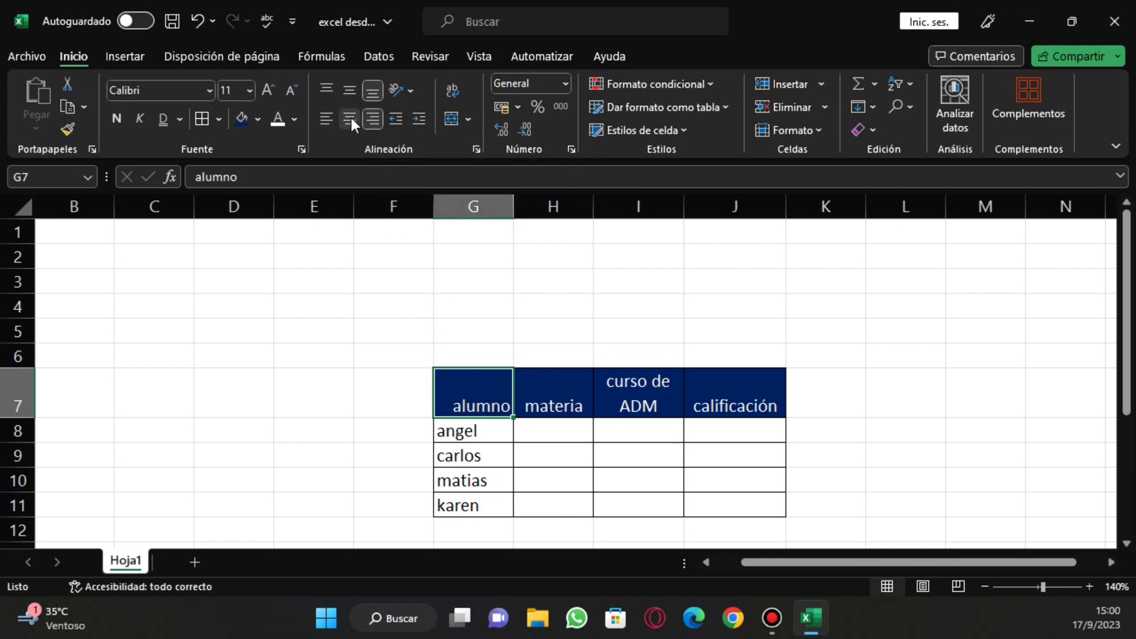
pyautogui.click(351, 118)
pyautogui.click(349, 90)
# - Vertically centre the materia and calificación header labels as well
pyautogui.click(550, 384)
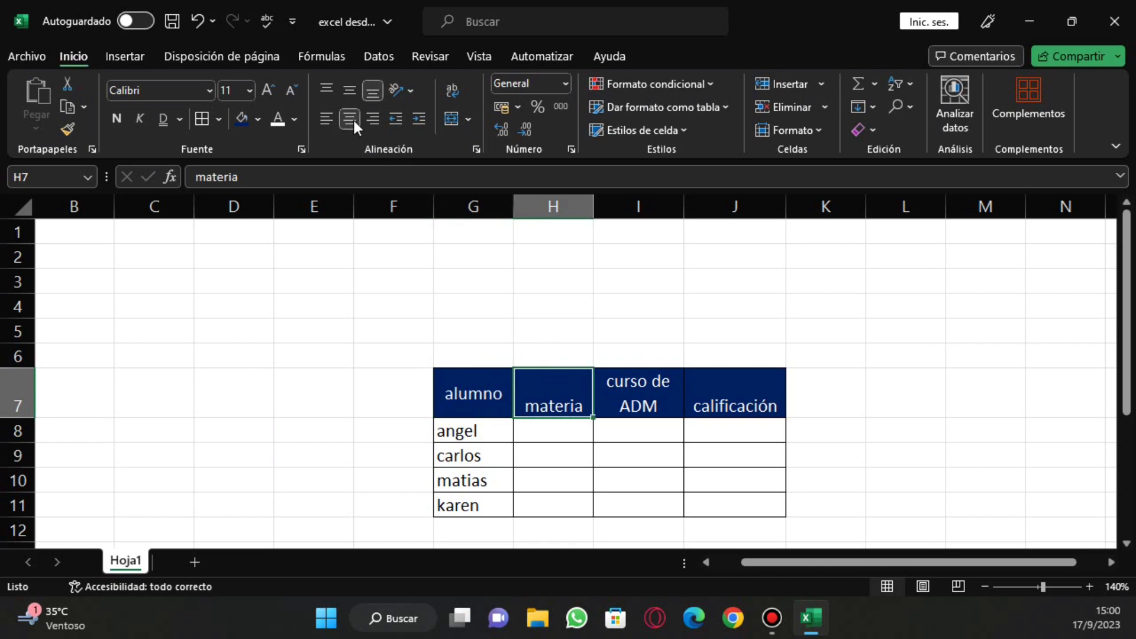
pyautogui.click(349, 90)
pyautogui.press('Right')
pyautogui.press('Right')
pyautogui.click(456, 177)
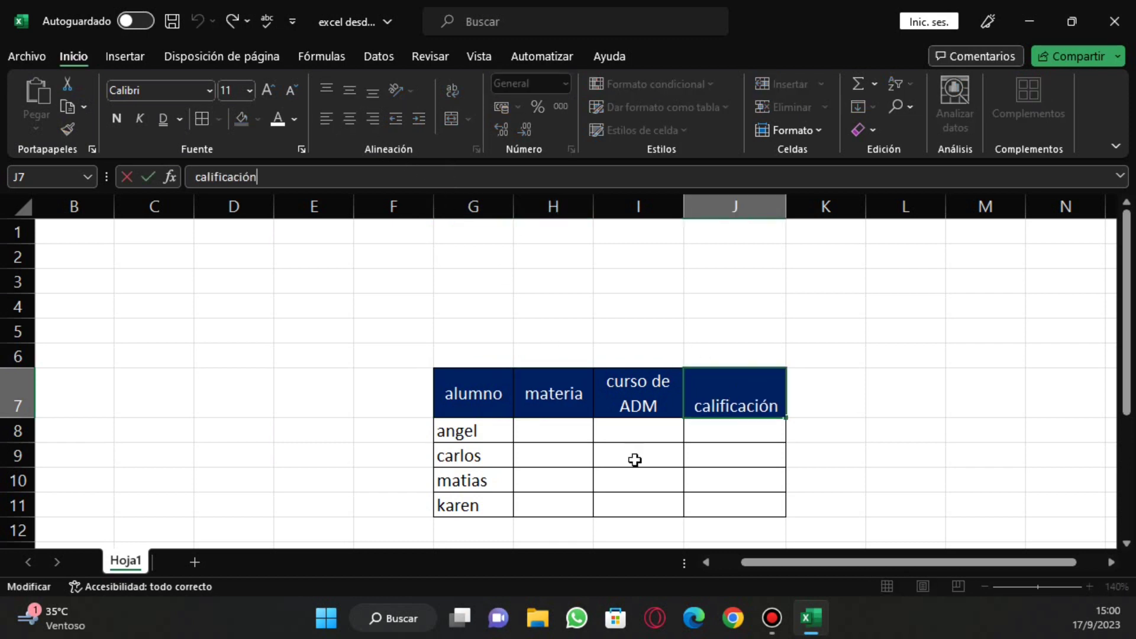
pyautogui.click(349, 90)
pyautogui.click(861, 459)
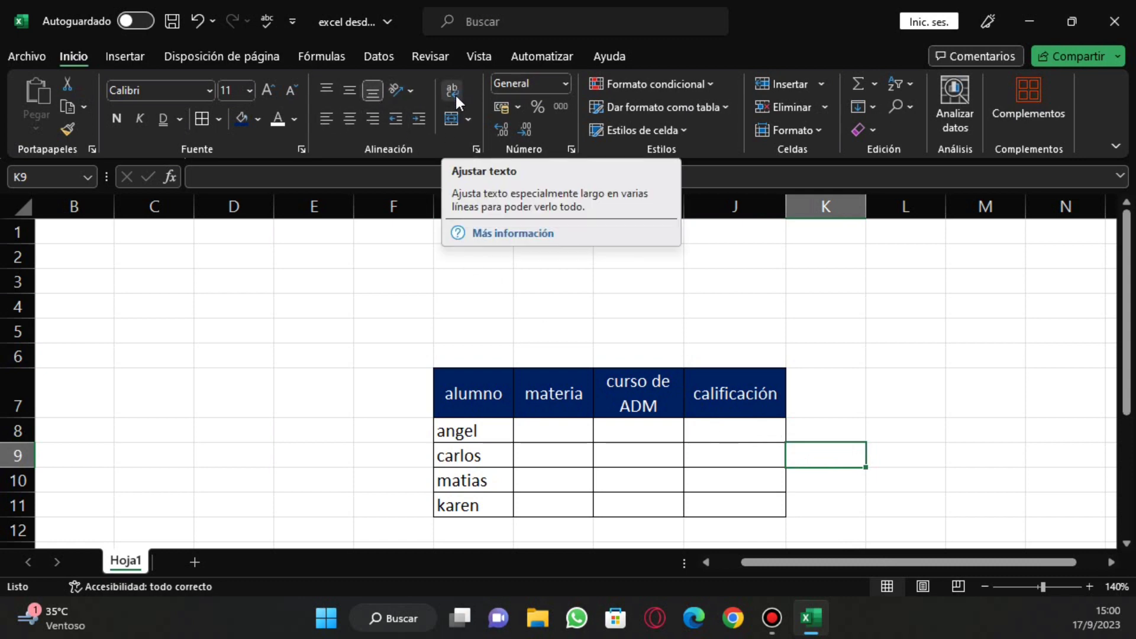
pyautogui.click(633, 378)
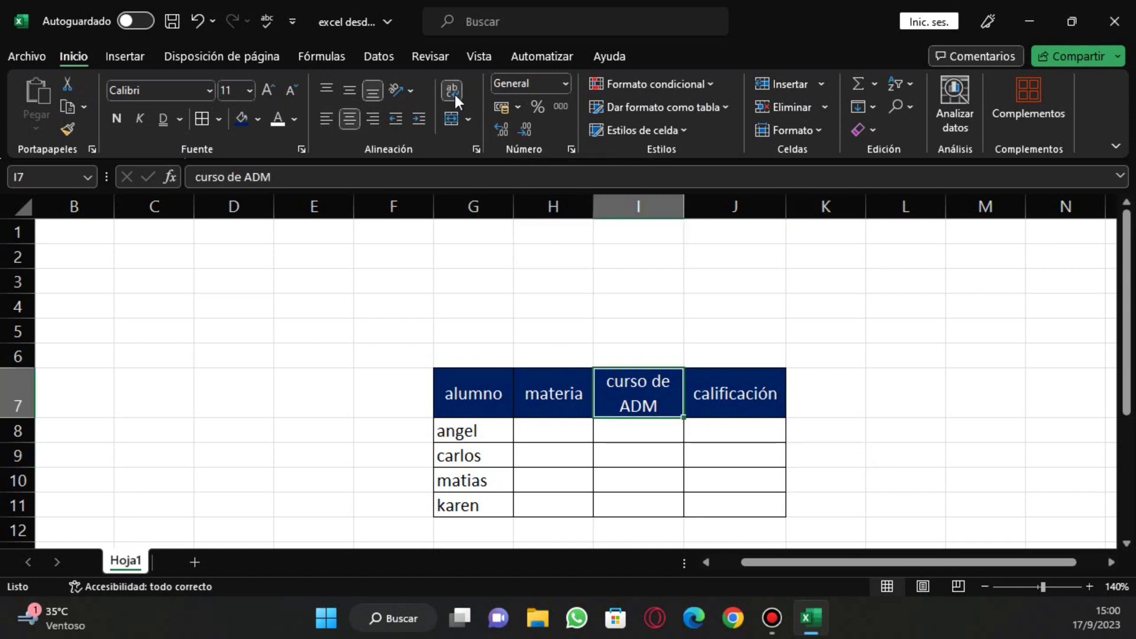
pyautogui.click(452, 90)
pyautogui.click(566, 266)
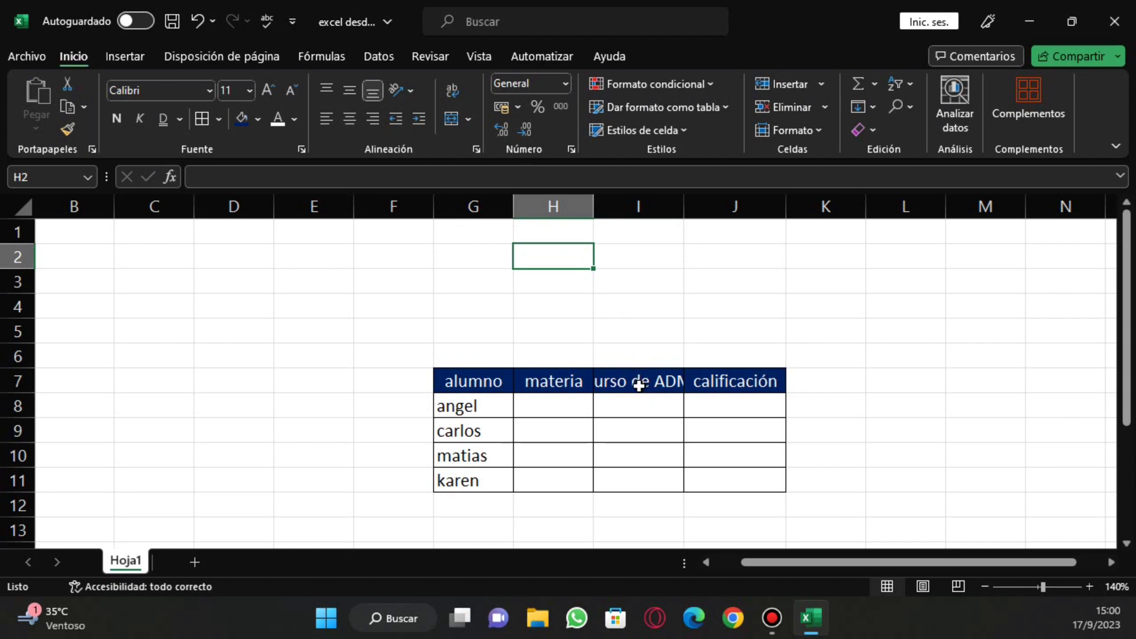
pyautogui.click(602, 381)
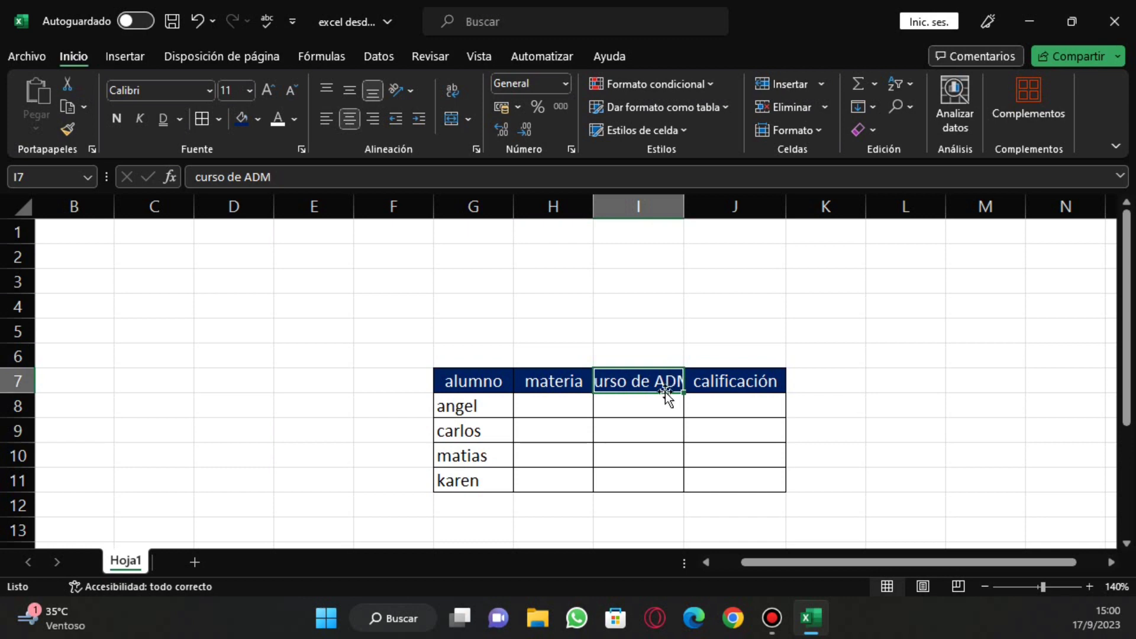
pyautogui.click(449, 92)
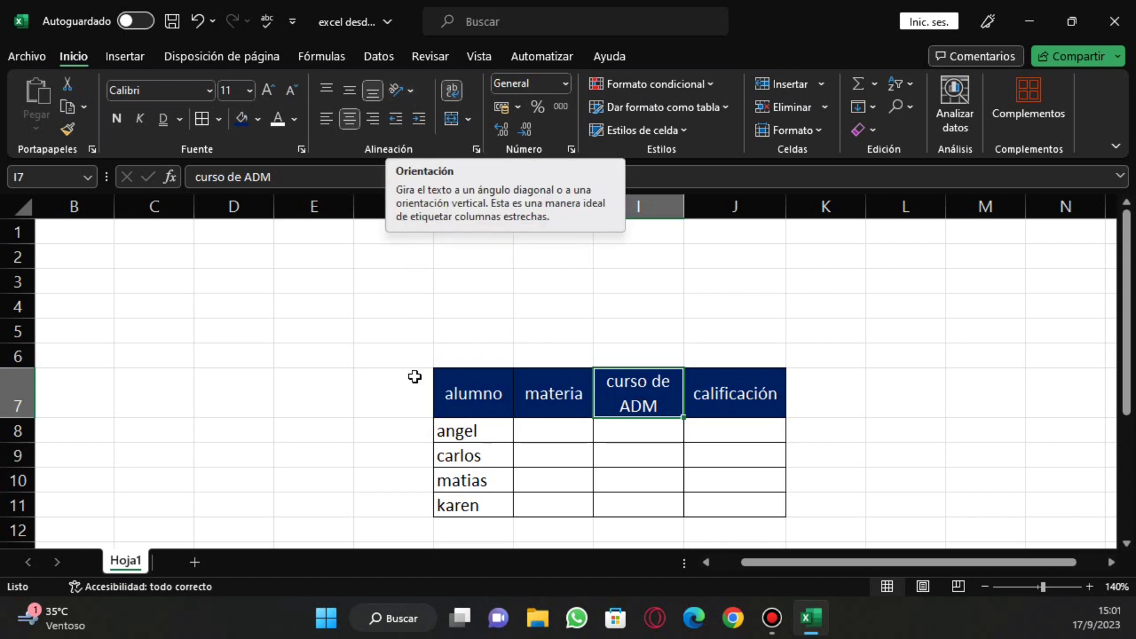
pyautogui.click(475, 407)
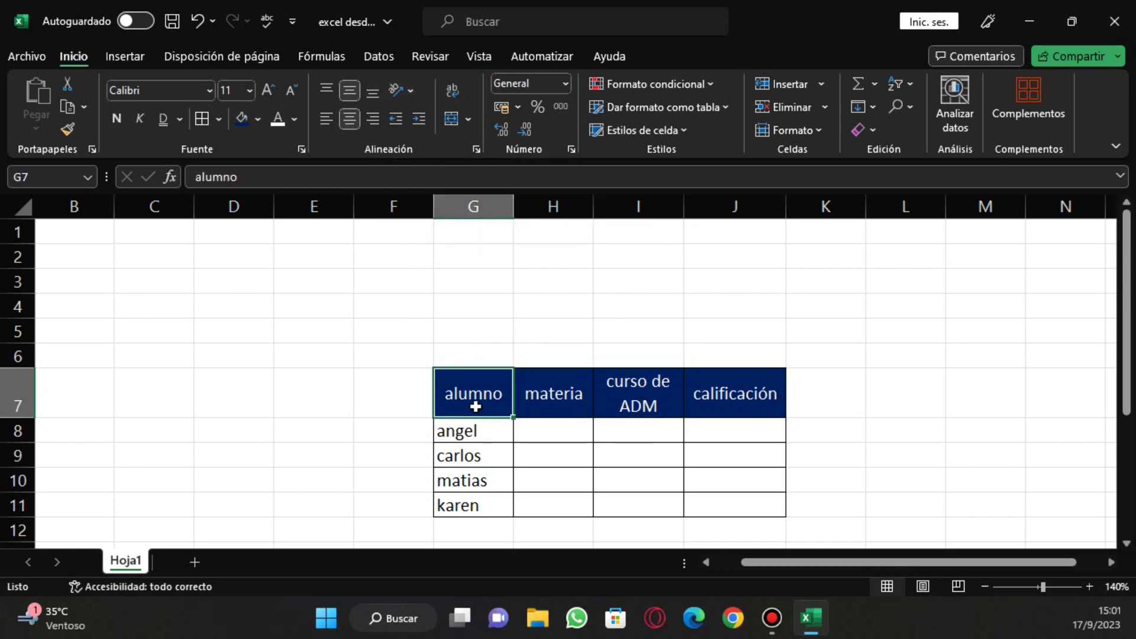
# - Try an ascending angle on alumno, undo it, then angle all headers in G7:J7 upward
pyautogui.click(413, 91)
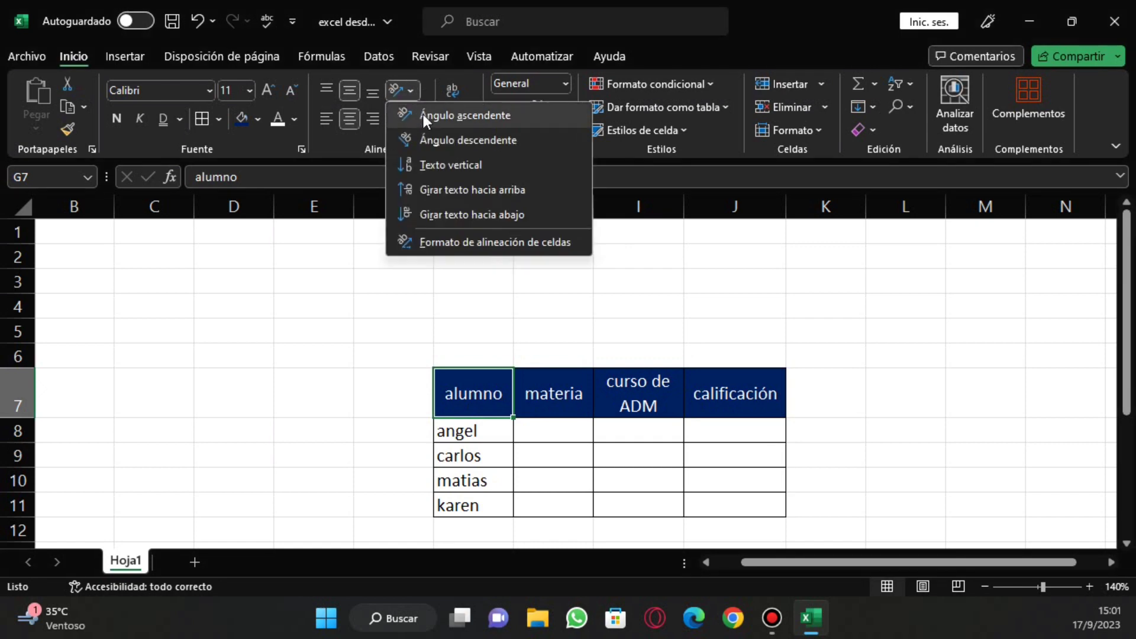
pyautogui.click(423, 114)
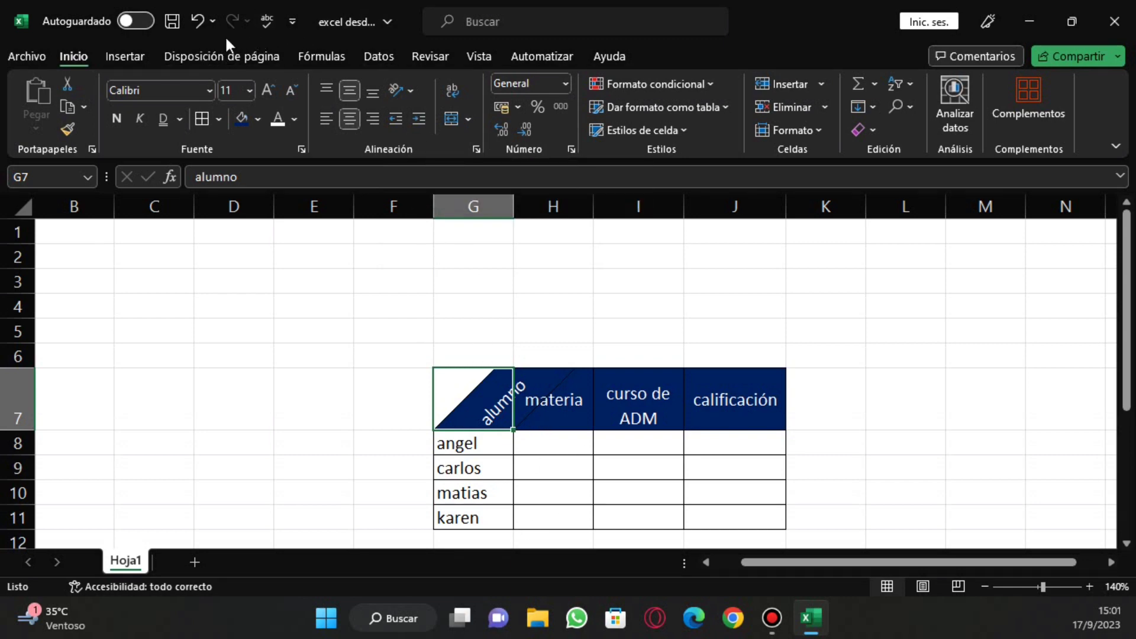
pyautogui.click(197, 21)
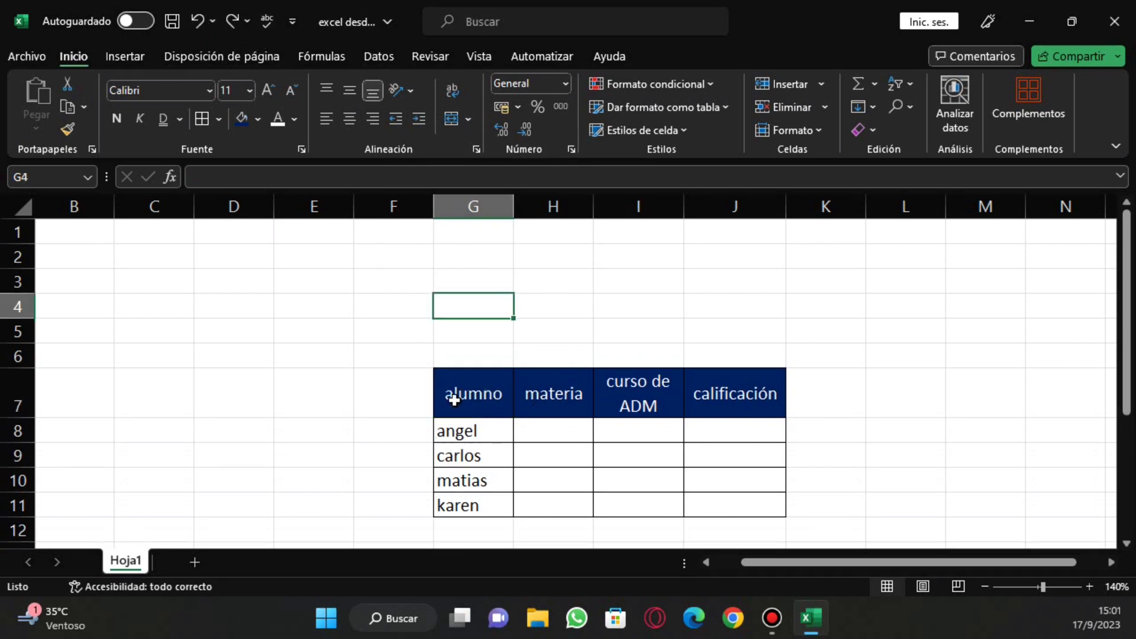
pyautogui.moveTo(459, 393); pyautogui.dragTo(734, 393)
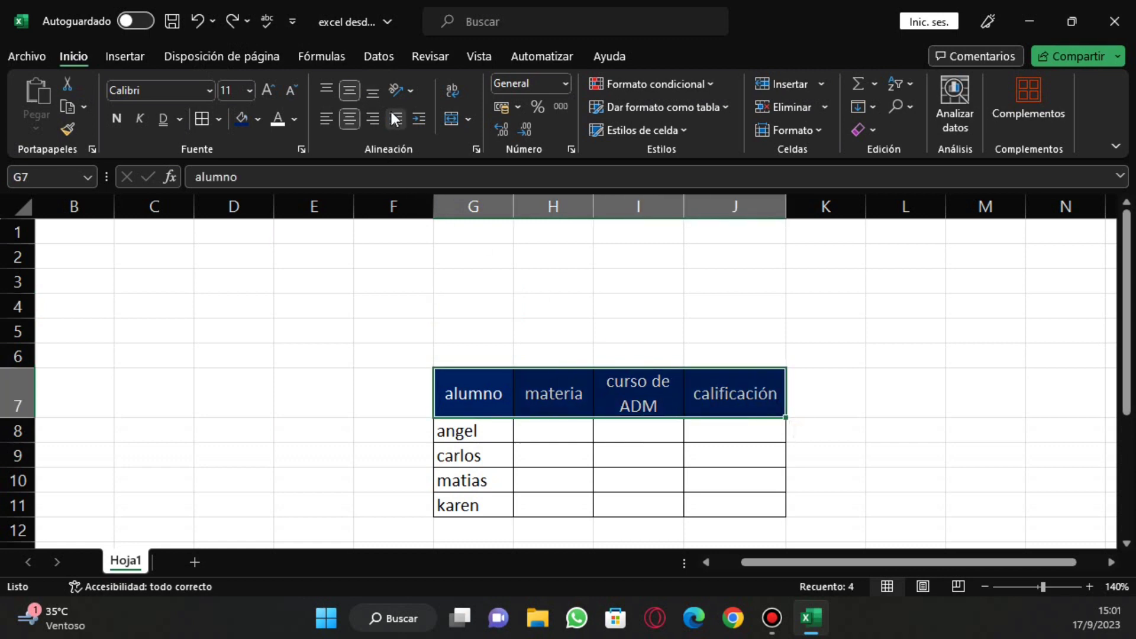
pyautogui.click(399, 91)
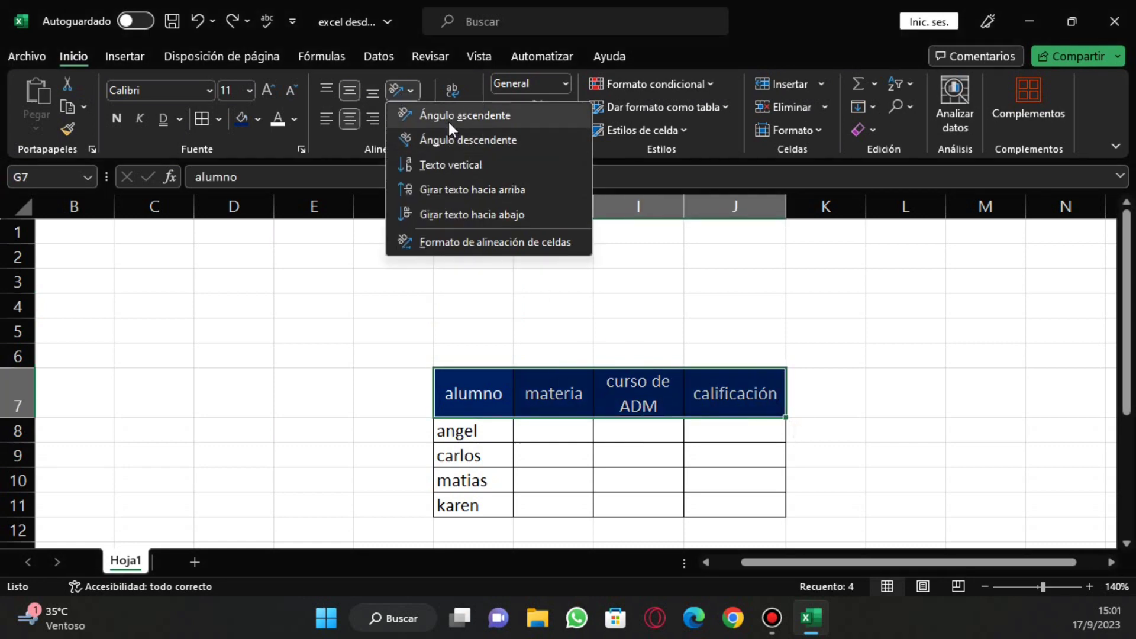
pyautogui.click(448, 122)
pyautogui.click(482, 314)
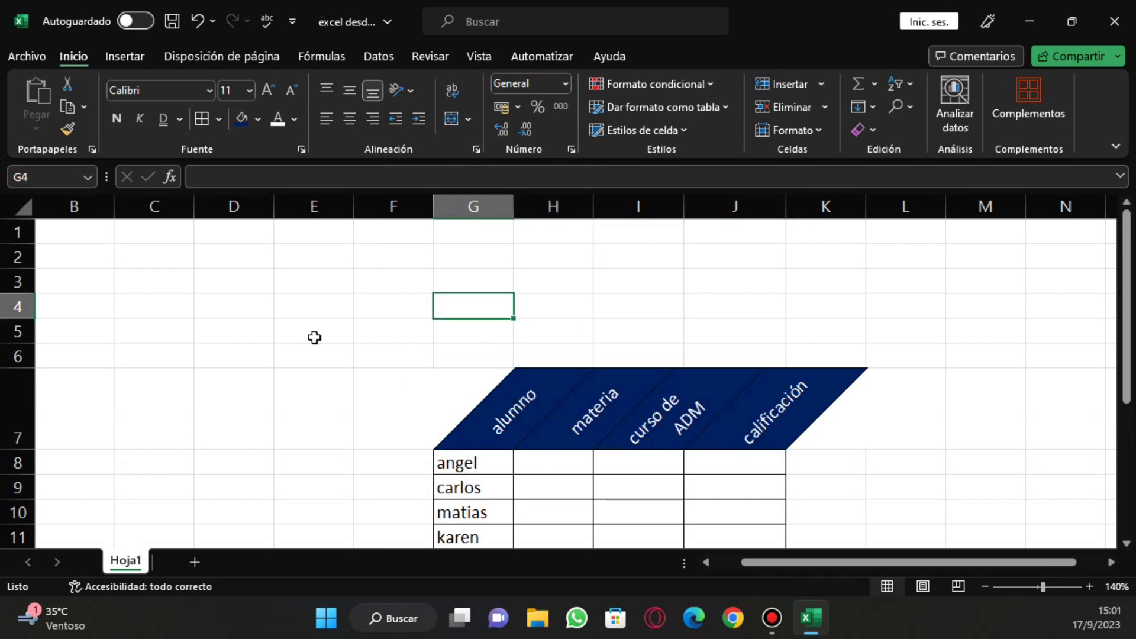
# - Slant the G7:J7 headers at Ángulo descendente, then switch to Girar texto hacia arriba
pyautogui.moveTo(497, 393); pyautogui.dragTo(776, 398)
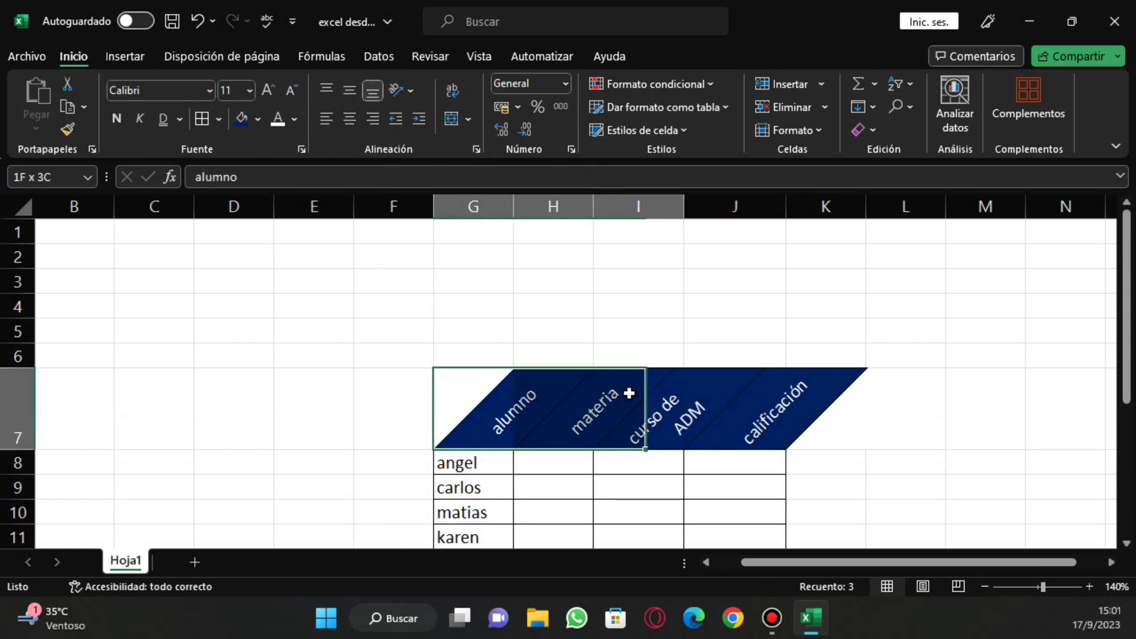
pyautogui.click(410, 91)
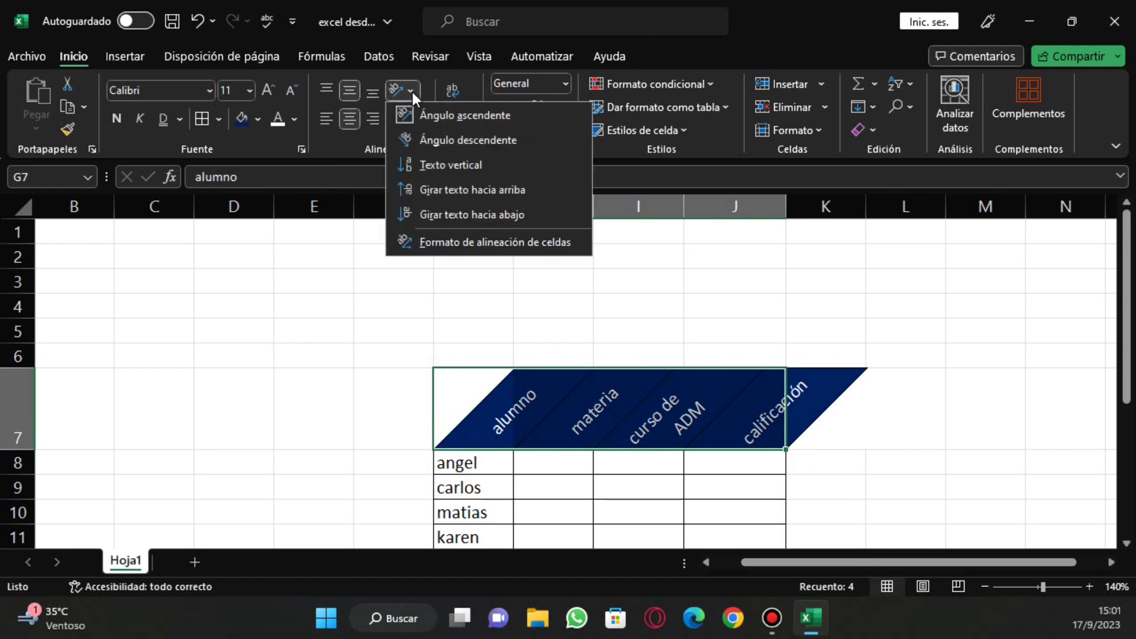
pyautogui.click(431, 142)
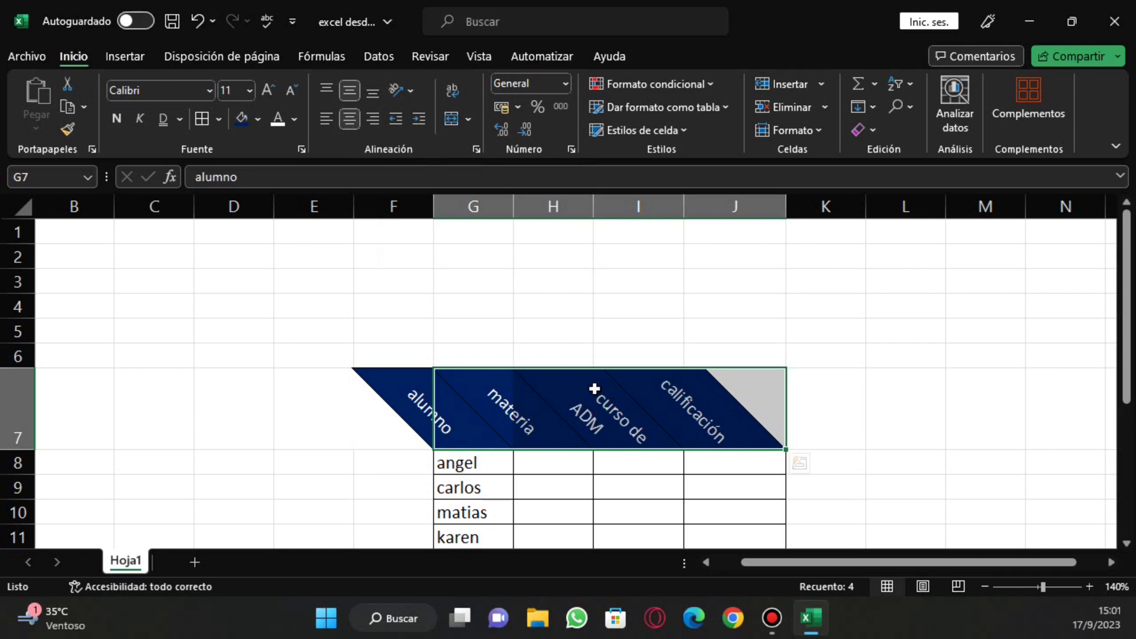
pyautogui.click(409, 89)
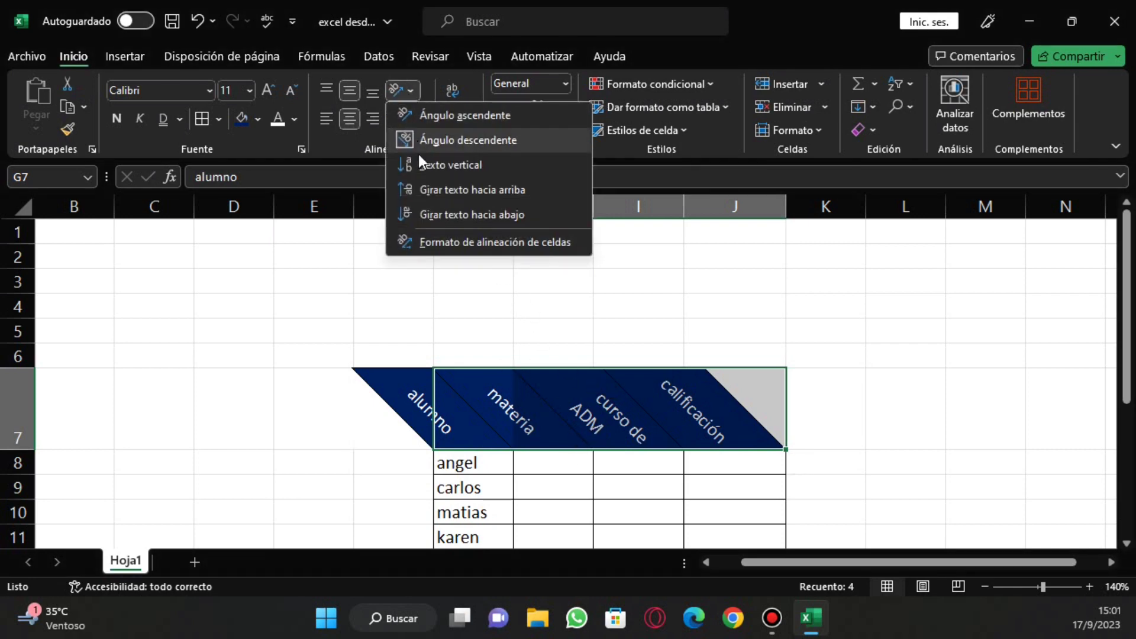
pyautogui.click(435, 197)
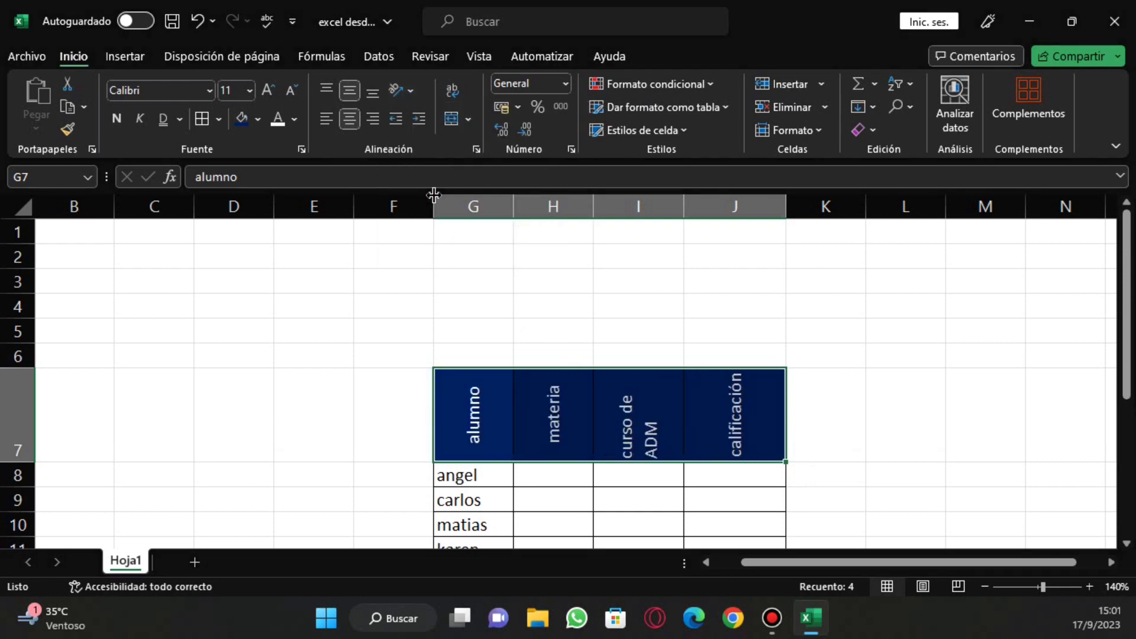
pyautogui.click(413, 91)
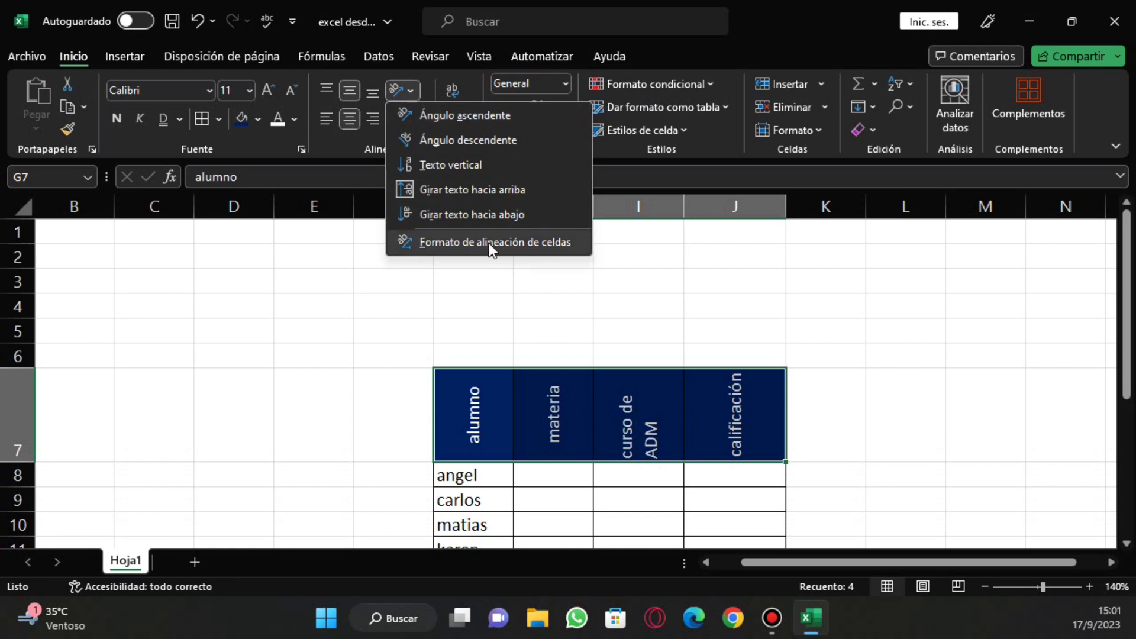
# - In the Alineación settings, briefly try -90, then set Grados to 0 and apply
pyautogui.click(506, 243)
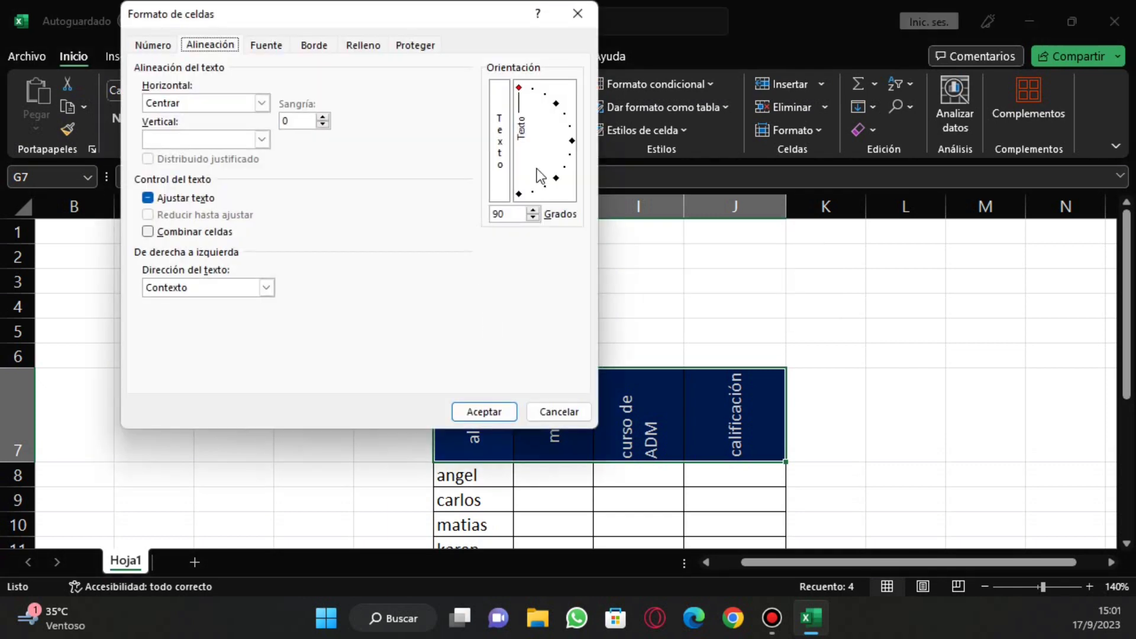
pyautogui.moveTo(512, 18); pyautogui.dragTo(508, 146)
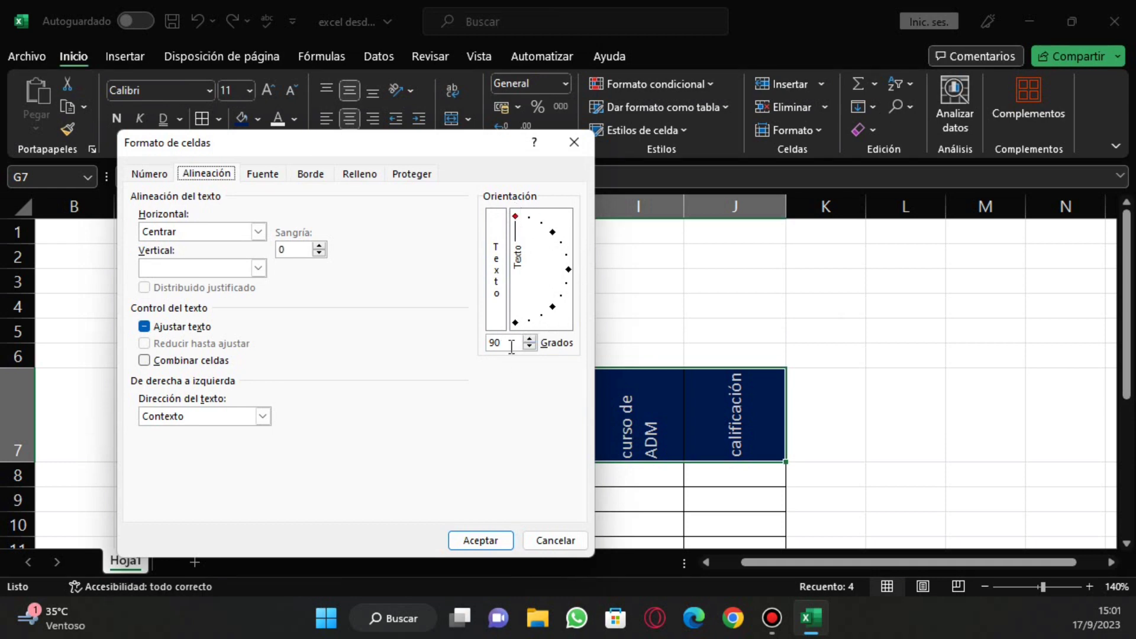
pyautogui.click(568, 270)
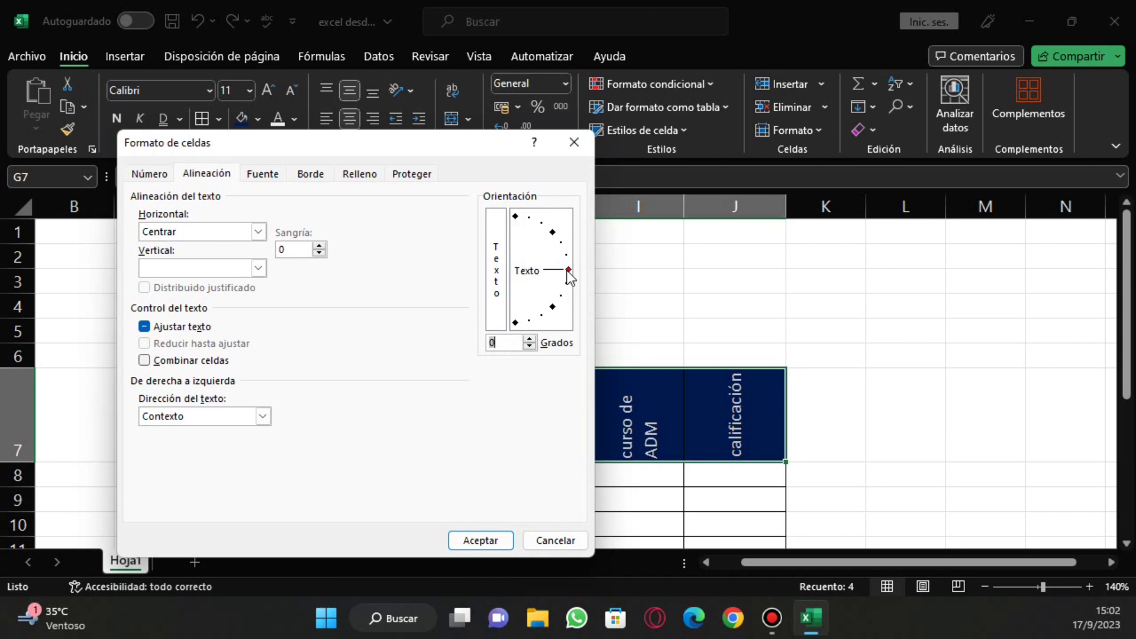
pyautogui.click(515, 322)
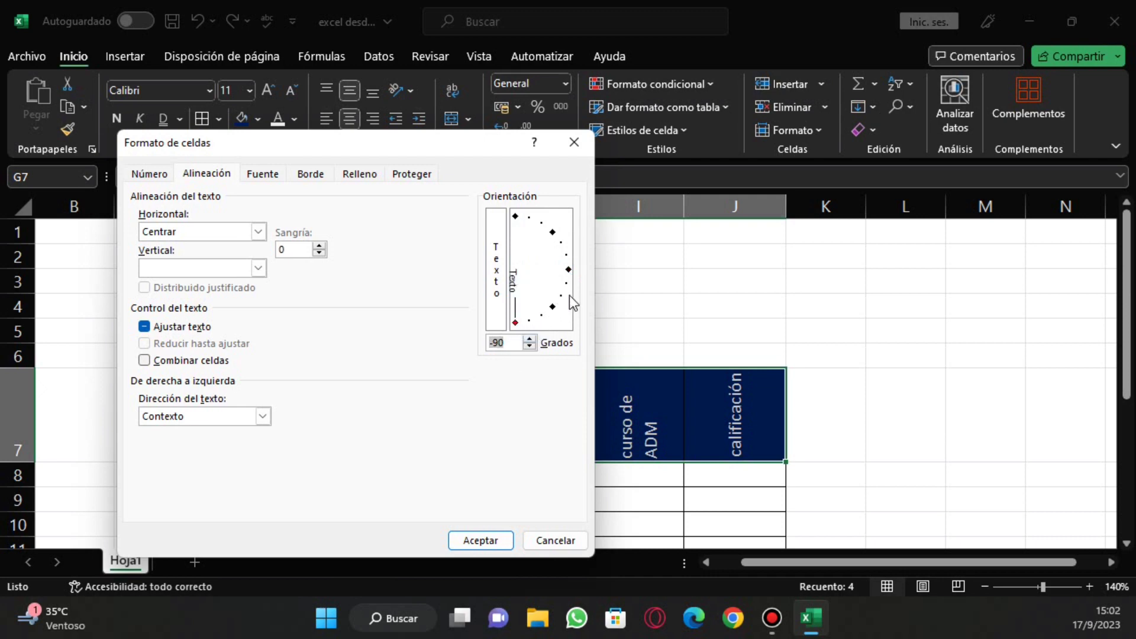
pyautogui.click(567, 270)
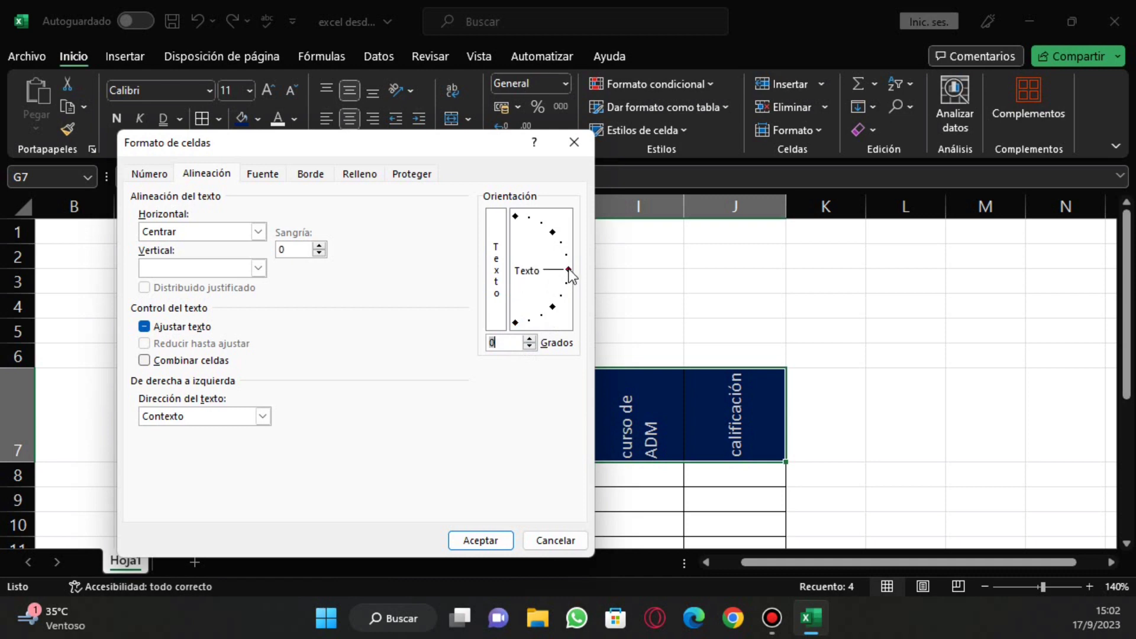
pyautogui.click(496, 538)
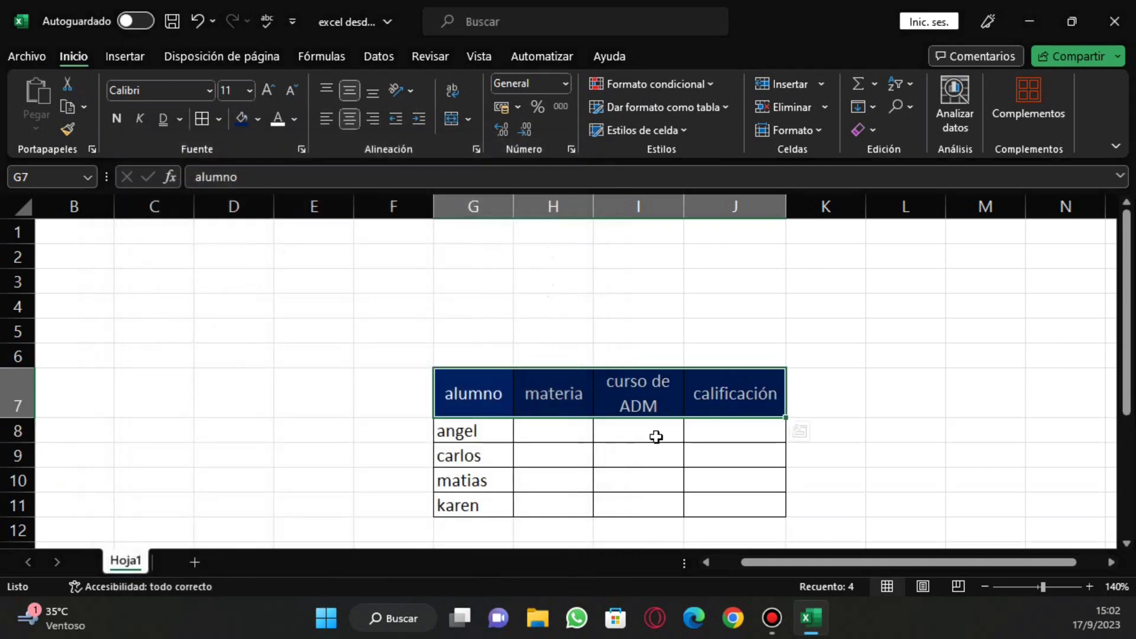
# - Merge G8:H8 with Combinar y centrar so angel is centred across both cells
pyautogui.click(671, 326)
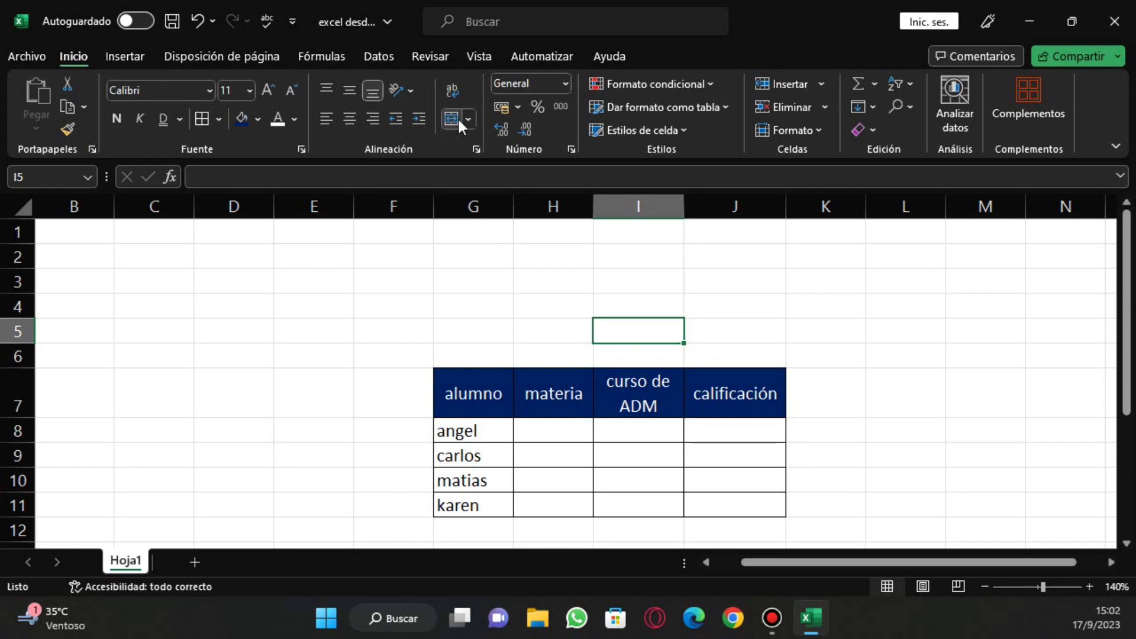
pyautogui.click(473, 393)
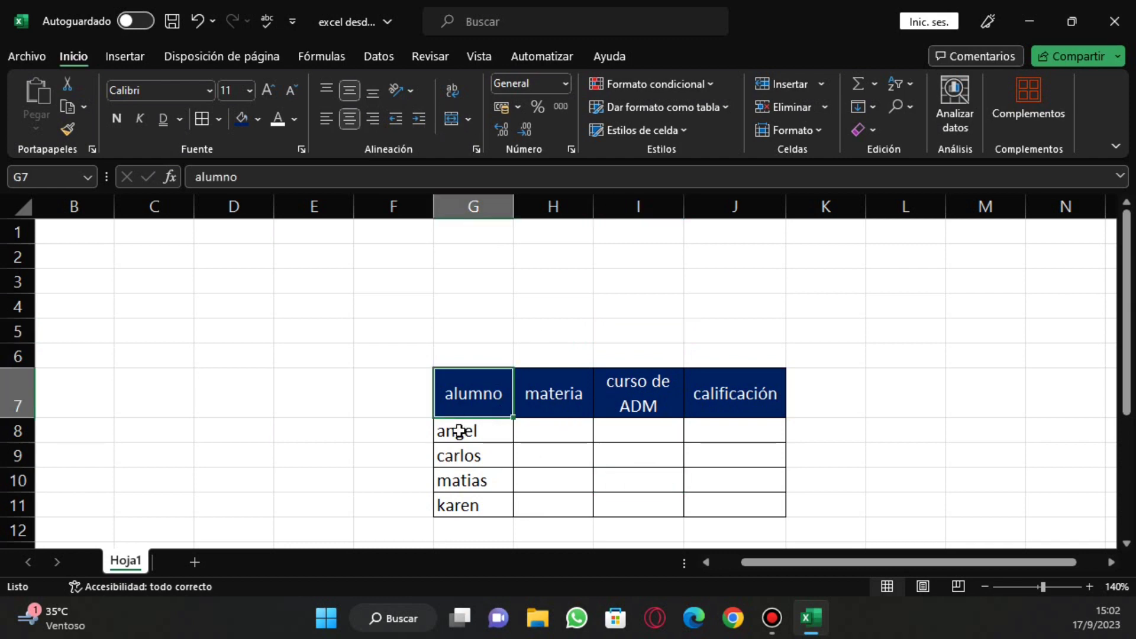
pyautogui.click(500, 435)
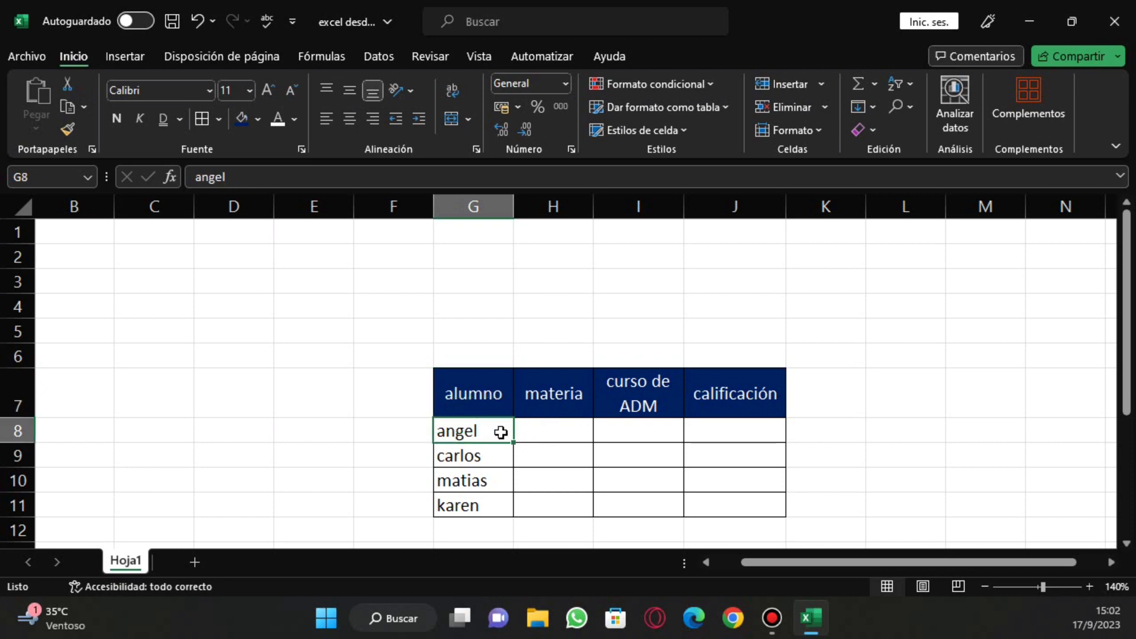
pyautogui.moveTo(504, 432); pyautogui.dragTo(553, 431)
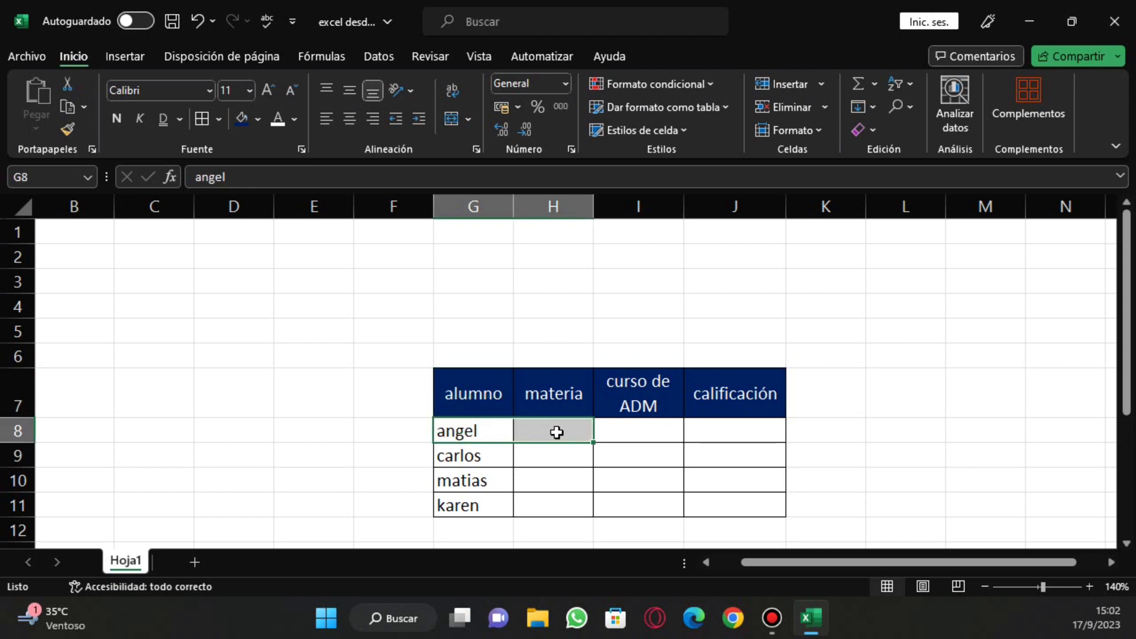
pyautogui.click(470, 118)
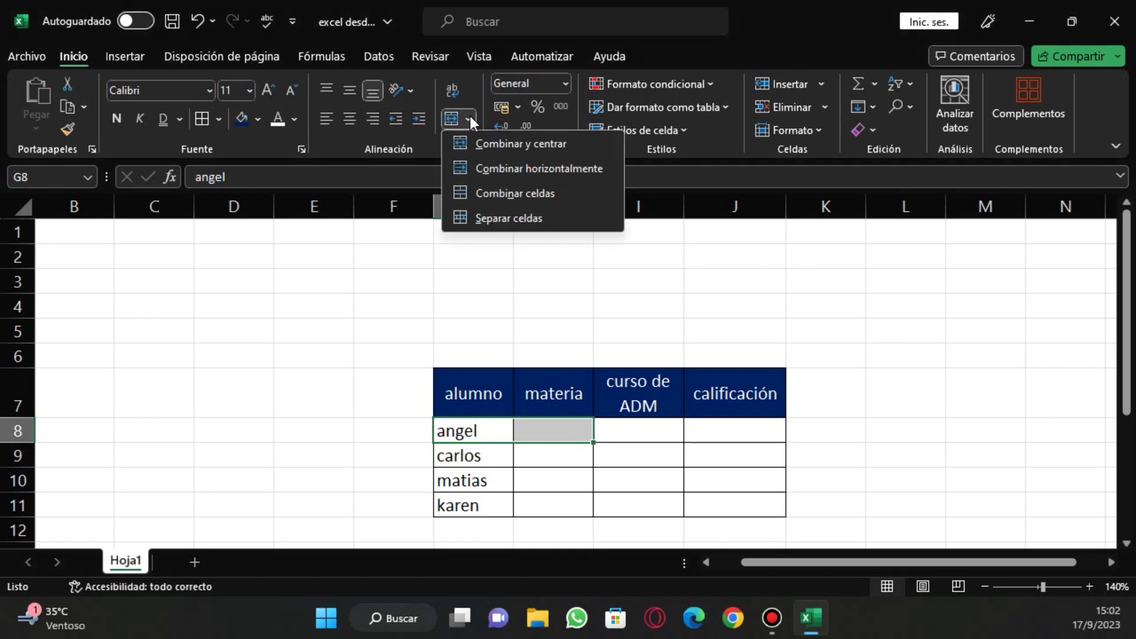
pyautogui.click(477, 144)
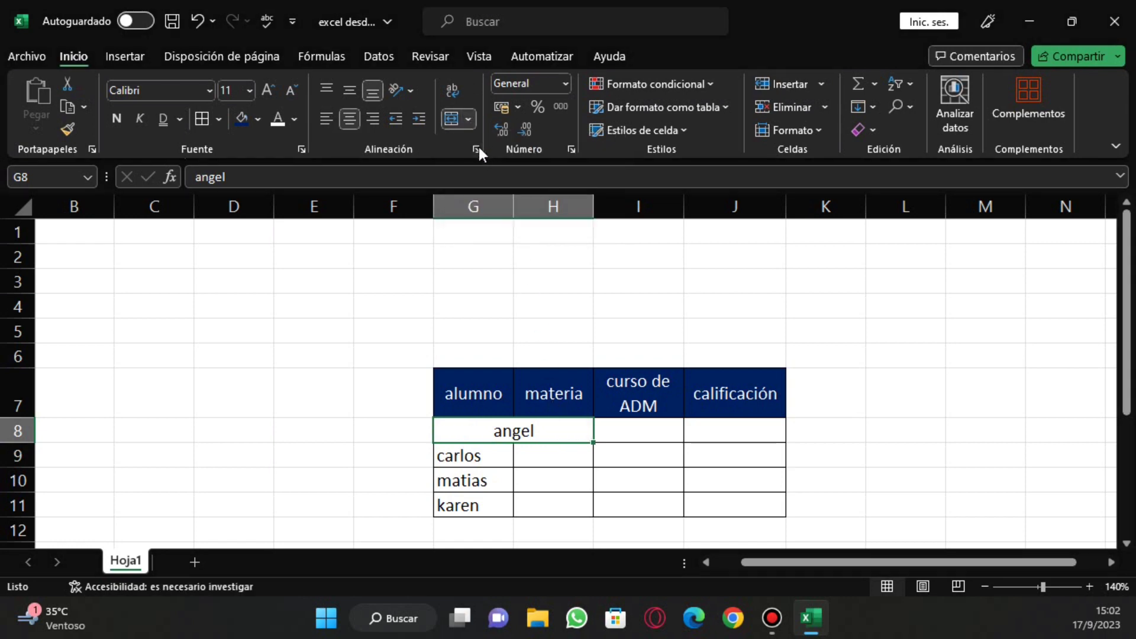
# - Split G8:H8 with Separar celdas and check that G8 and H8 are separate again
pyautogui.click(390, 362)
pyautogui.click(489, 430)
pyautogui.click(540, 454)
pyautogui.click(543, 429)
pyautogui.click(471, 117)
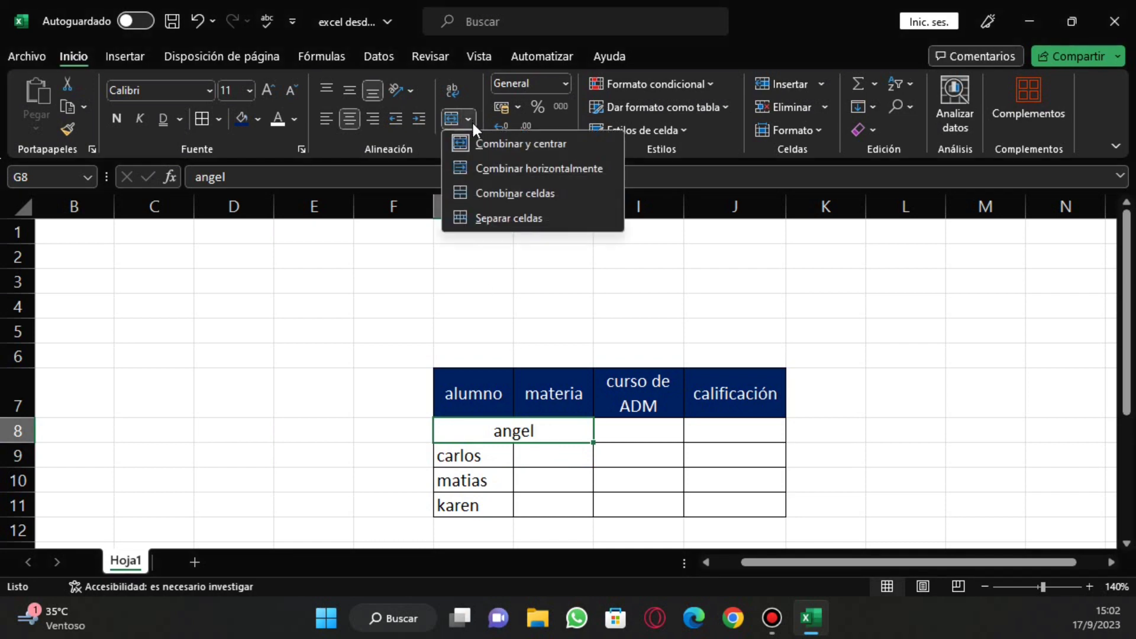
pyautogui.click(504, 219)
pyautogui.click(540, 360)
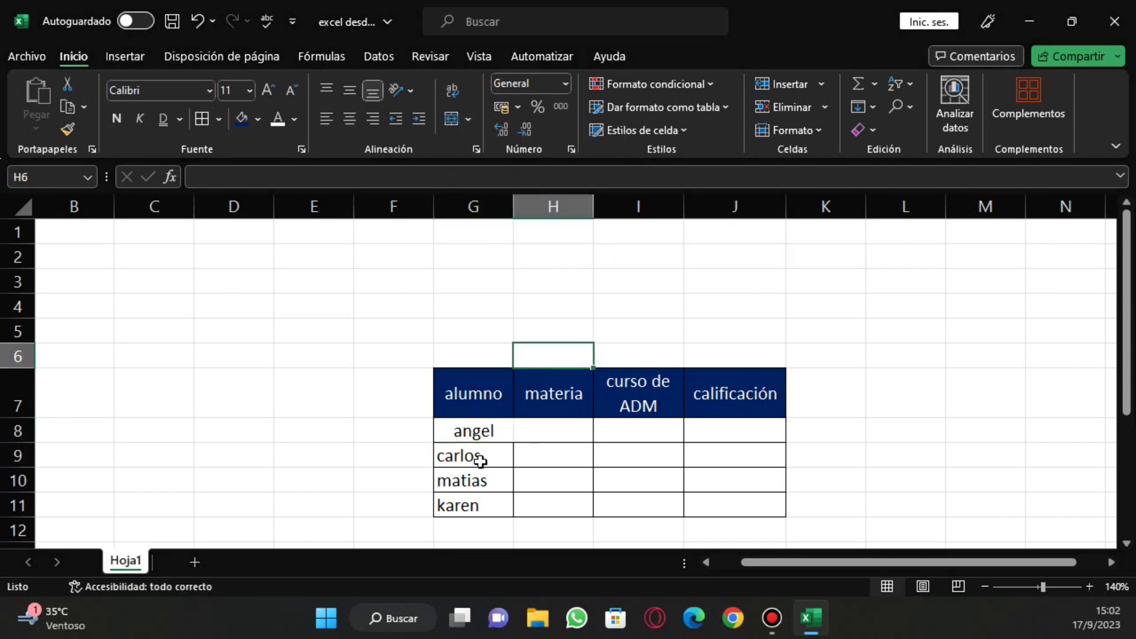
pyautogui.press('Down')
pyautogui.press('Down')
pyautogui.press('Down')
pyautogui.click(478, 445)
pyautogui.click(506, 432)
pyautogui.click(521, 436)
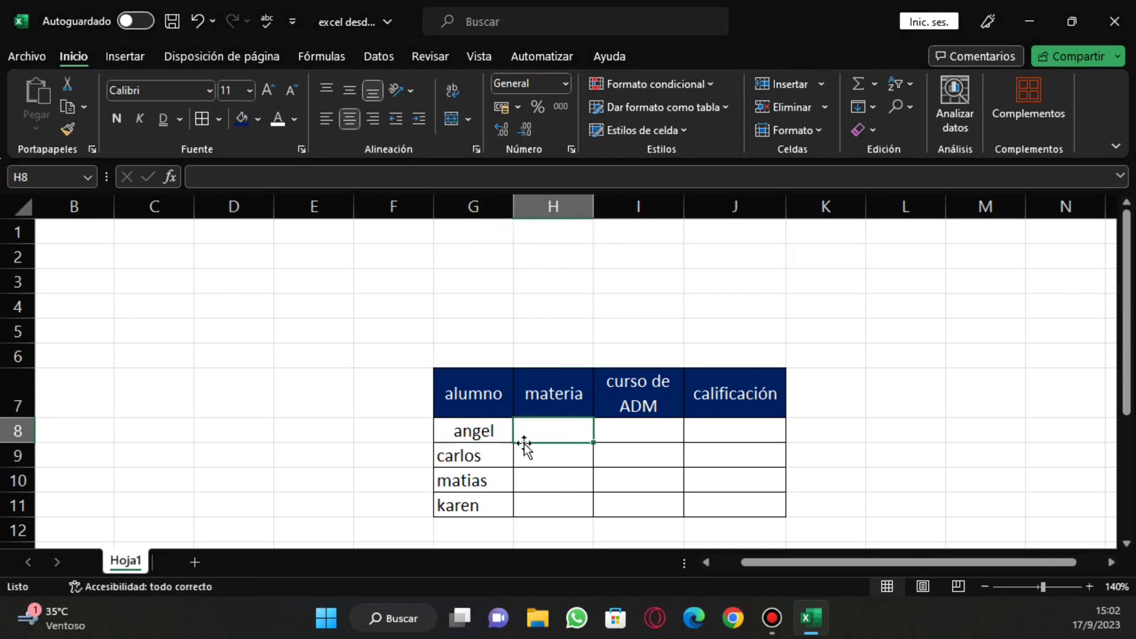
pyautogui.press('Left')
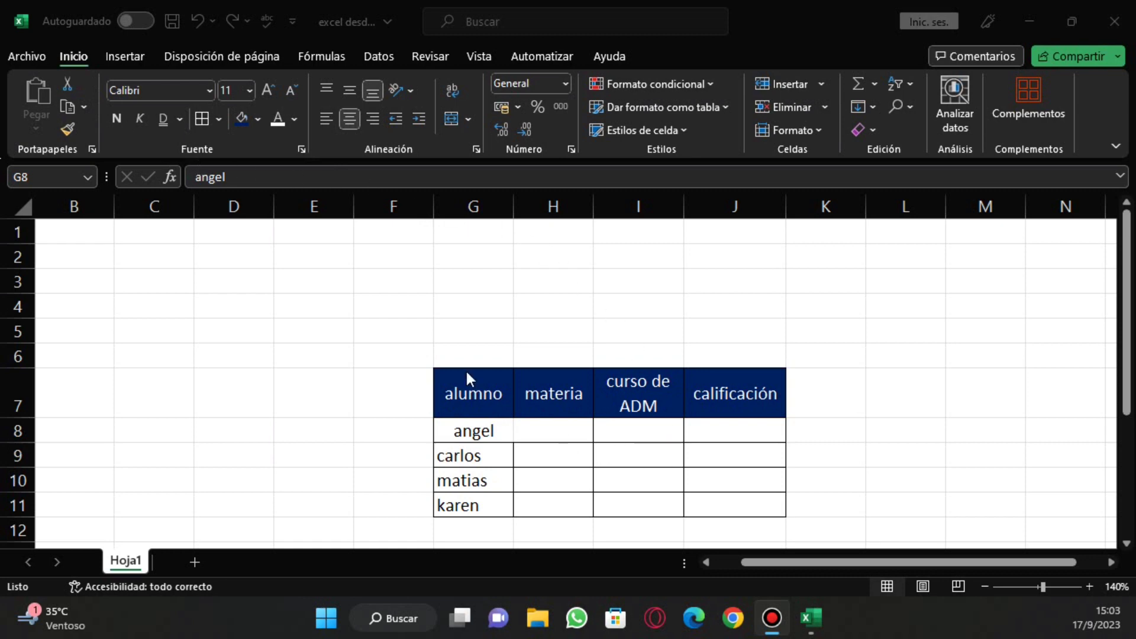
# - Merge G8:H8 again with angel centred across them
pyautogui.click(417, 354)
pyautogui.click(761, 388)
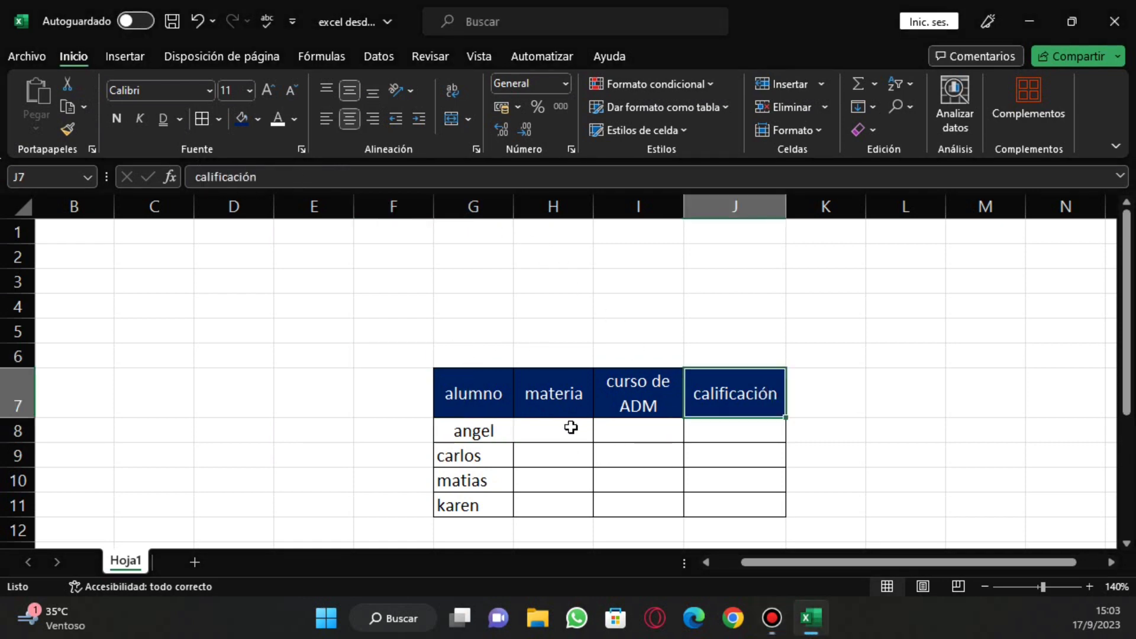
pyautogui.click(570, 427)
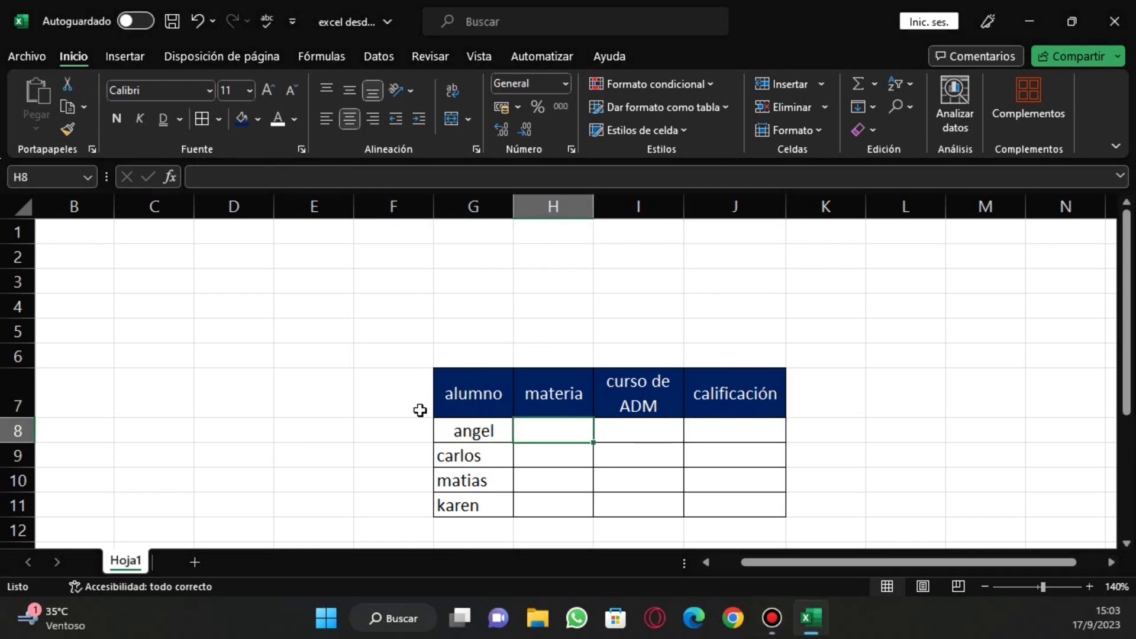
pyautogui.click(465, 431)
pyautogui.moveTo(510, 431); pyautogui.dragTo(528, 427)
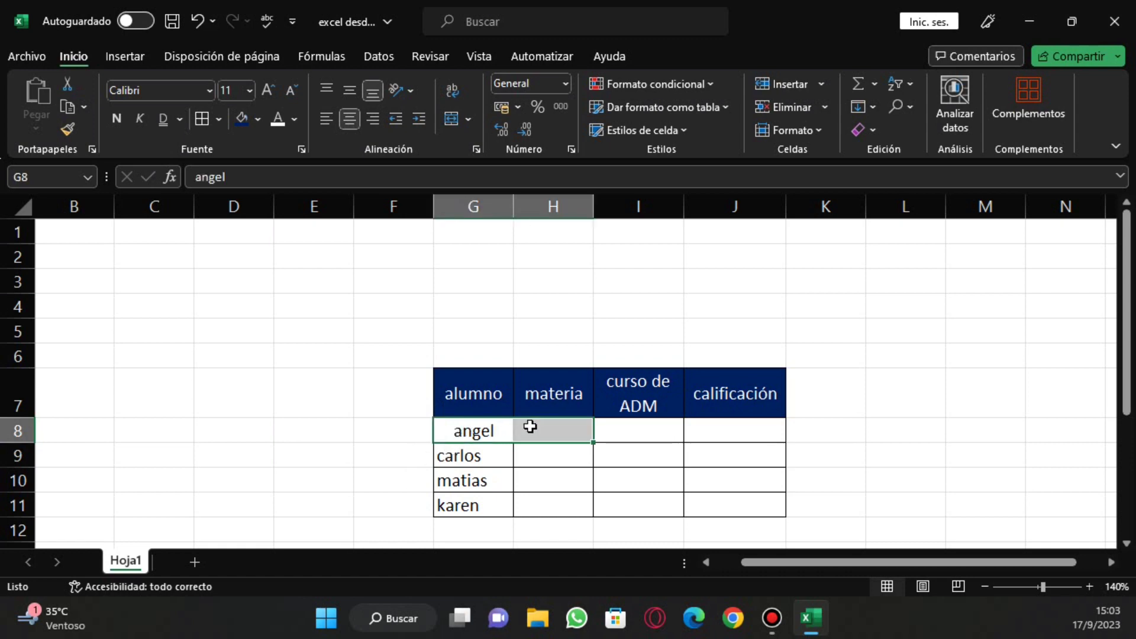
pyautogui.click(450, 119)
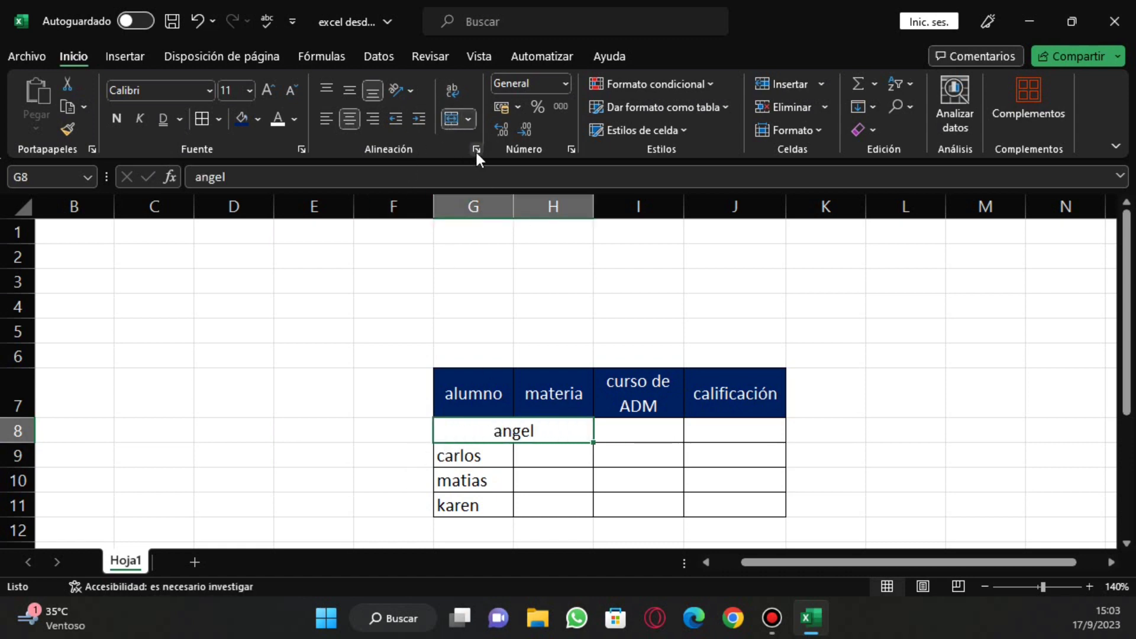
# - Compare the merged row with the carlos, matias and karen cells in G9:H11
pyautogui.click(460, 478)
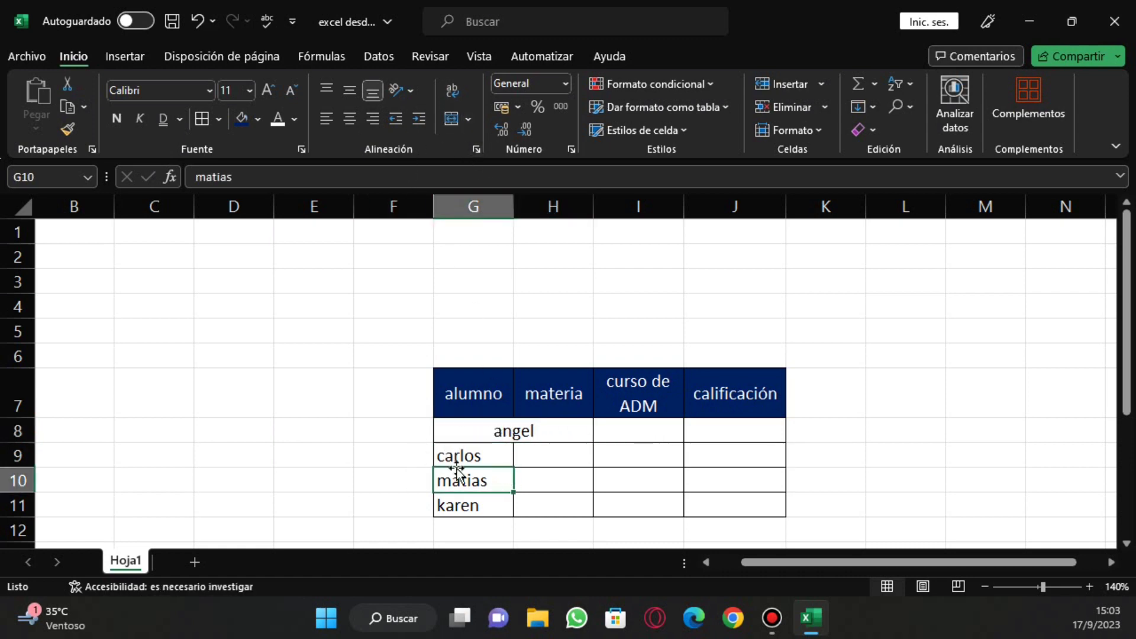
pyautogui.click(528, 429)
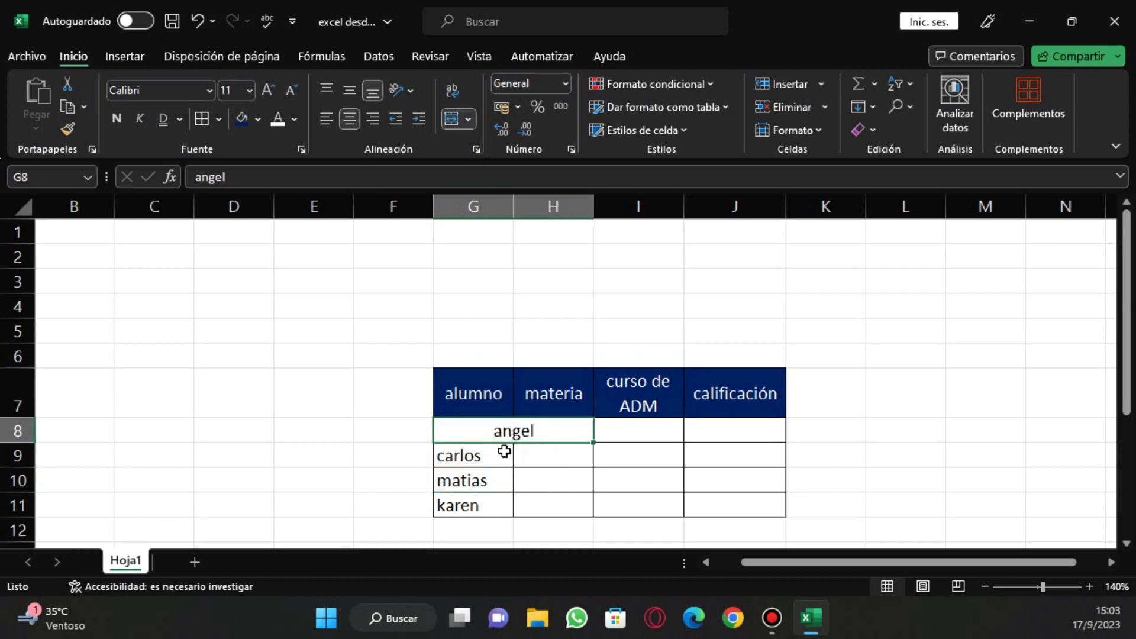
pyautogui.click(503, 455)
pyautogui.click(537, 455)
pyautogui.click(490, 475)
pyautogui.click(552, 479)
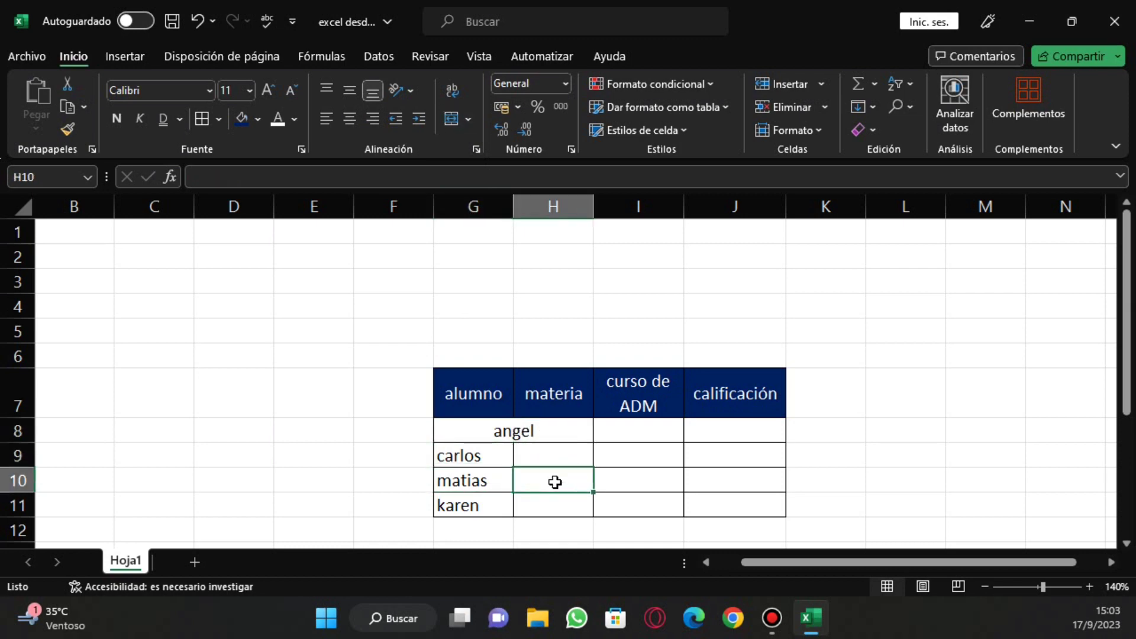
pyautogui.click(455, 487)
pyautogui.click(495, 504)
pyautogui.click(550, 502)
pyautogui.click(541, 478)
pyautogui.click(468, 454)
pyautogui.click(462, 433)
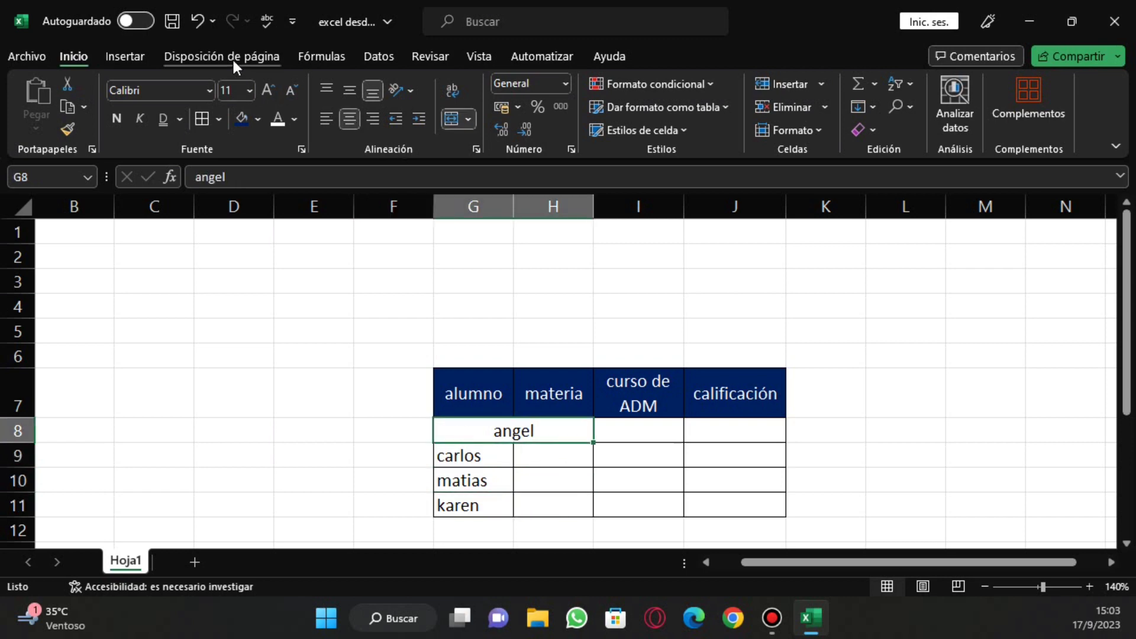
# - Undo the merge so angel sits in G8 alone, and check G8 and H8
pyautogui.click(190, 22)
pyautogui.click(522, 331)
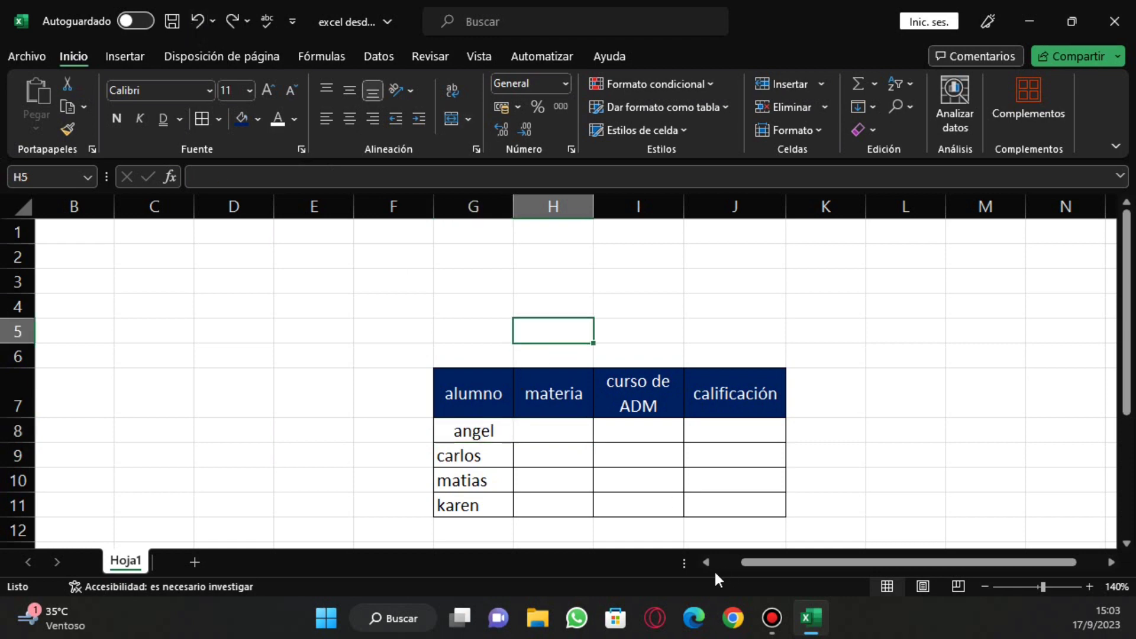
pyautogui.click(498, 427)
pyautogui.click(568, 427)
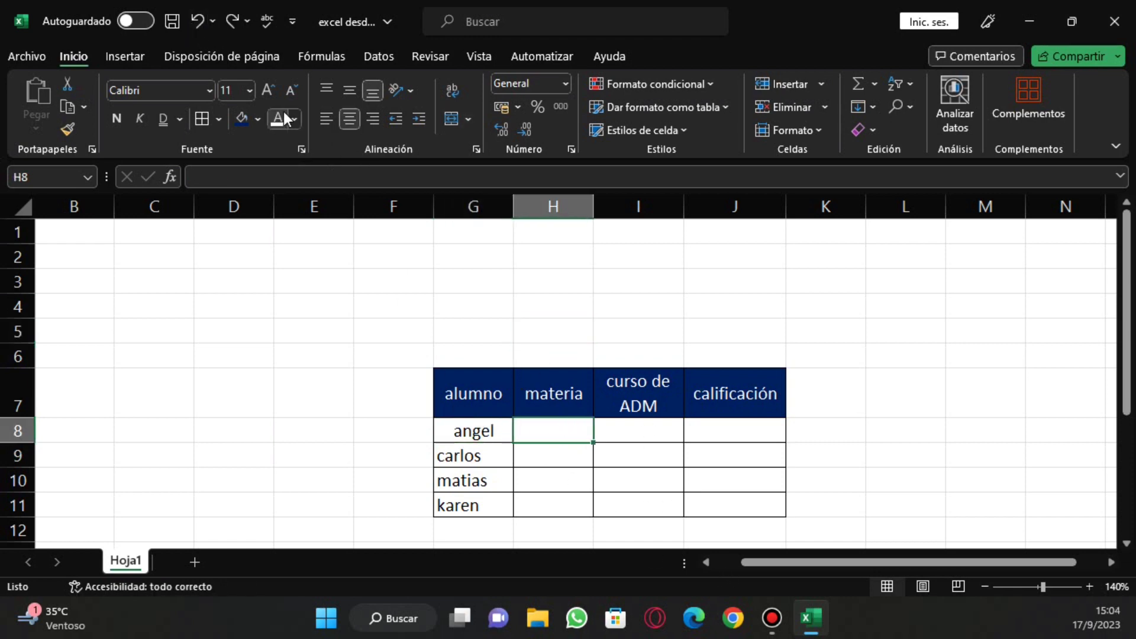
# - Enter the grades 10, 8, 5 and 3 into J8:J11, then select J8
pyautogui.click(473, 278)
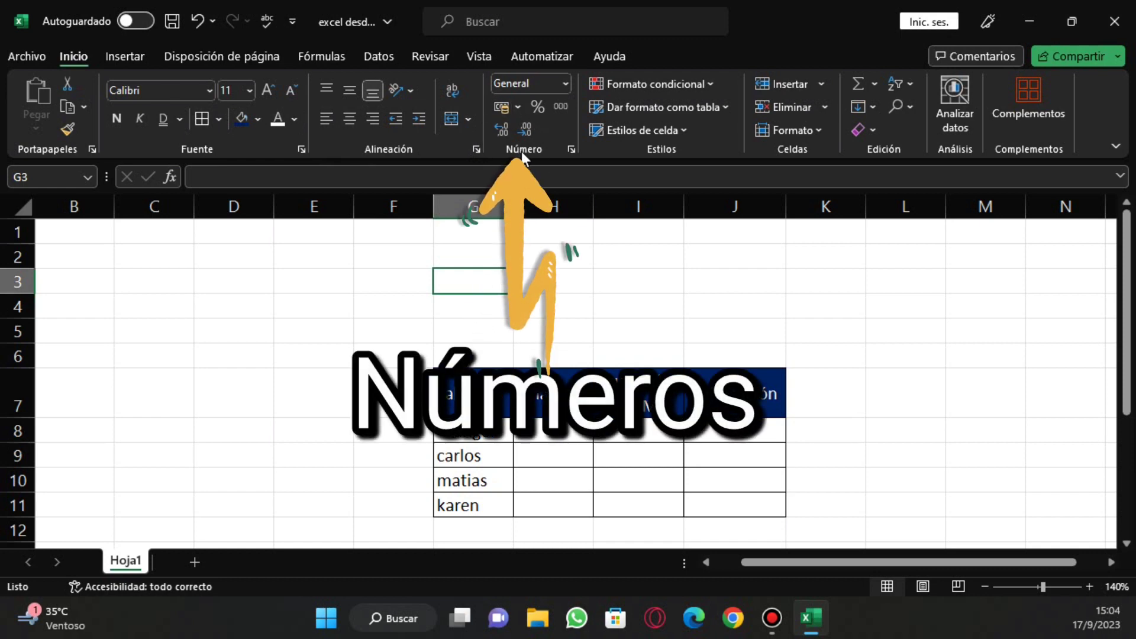
pyautogui.click(725, 435)
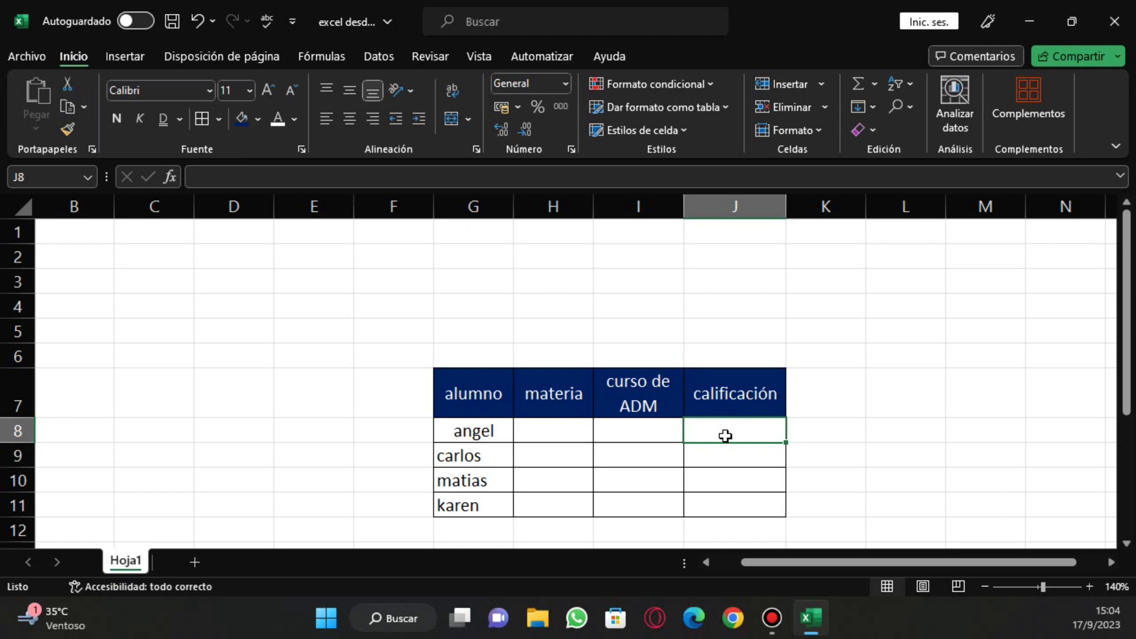
pyautogui.write('10')
pyautogui.press('Return')
pyautogui.write('8')
pyautogui.press('Return')
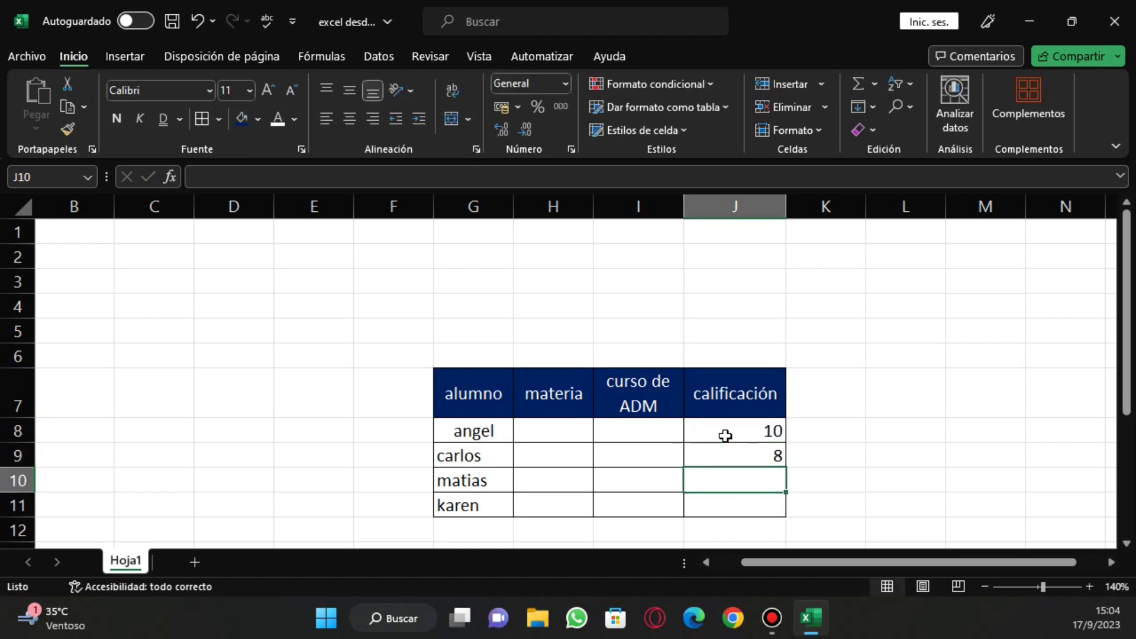
pyautogui.write('5')
pyautogui.press('Return')
pyautogui.write('3')
pyautogui.press('Return')
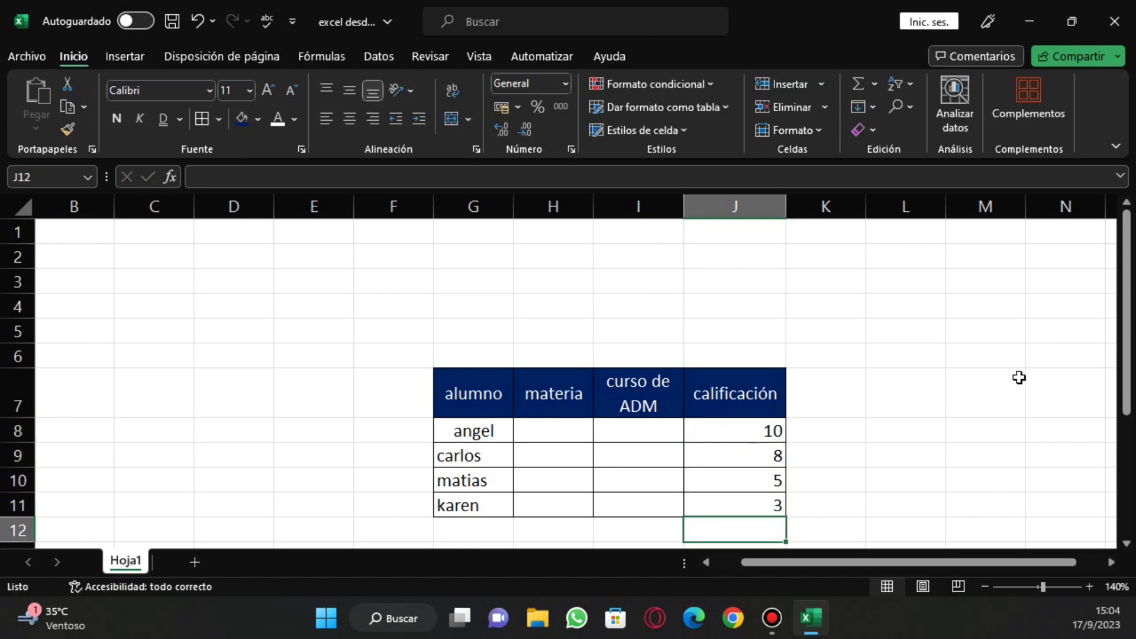
pyautogui.click(690, 429)
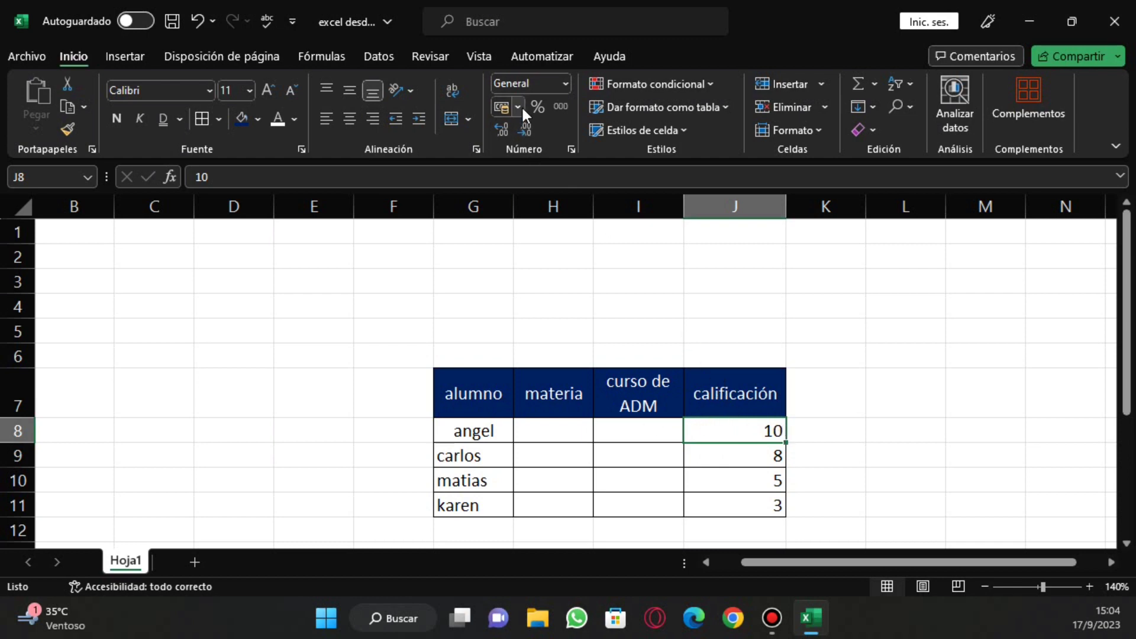
# - Format J8 as € Euro accounting, showing € 10,00, then open Más formatos de contabilidad
pyautogui.click(518, 106)
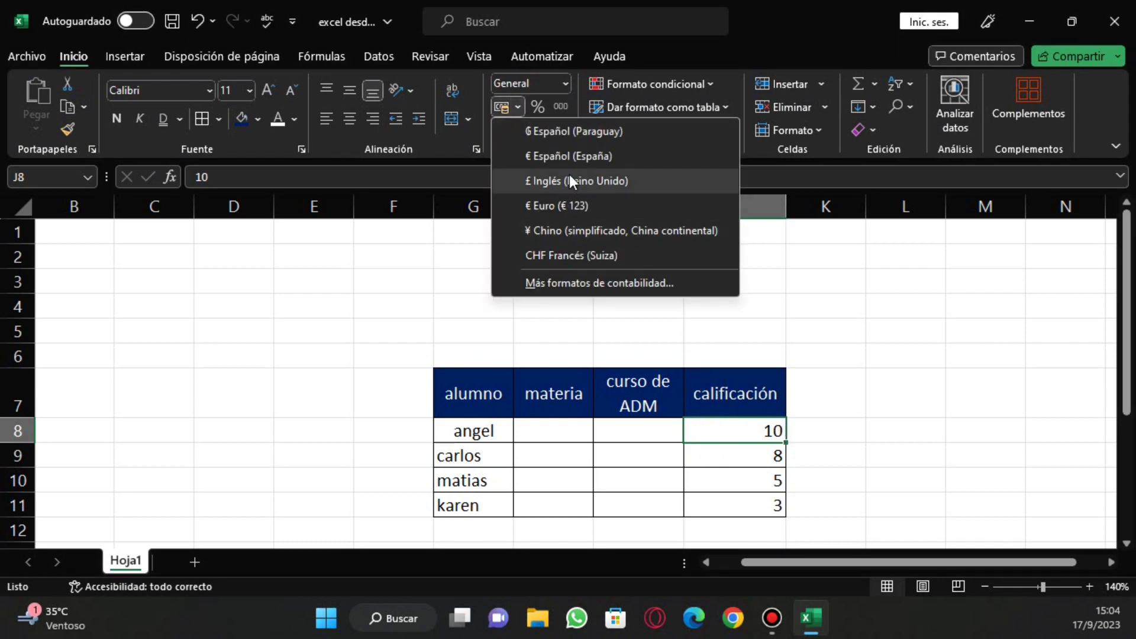
pyautogui.click(582, 132)
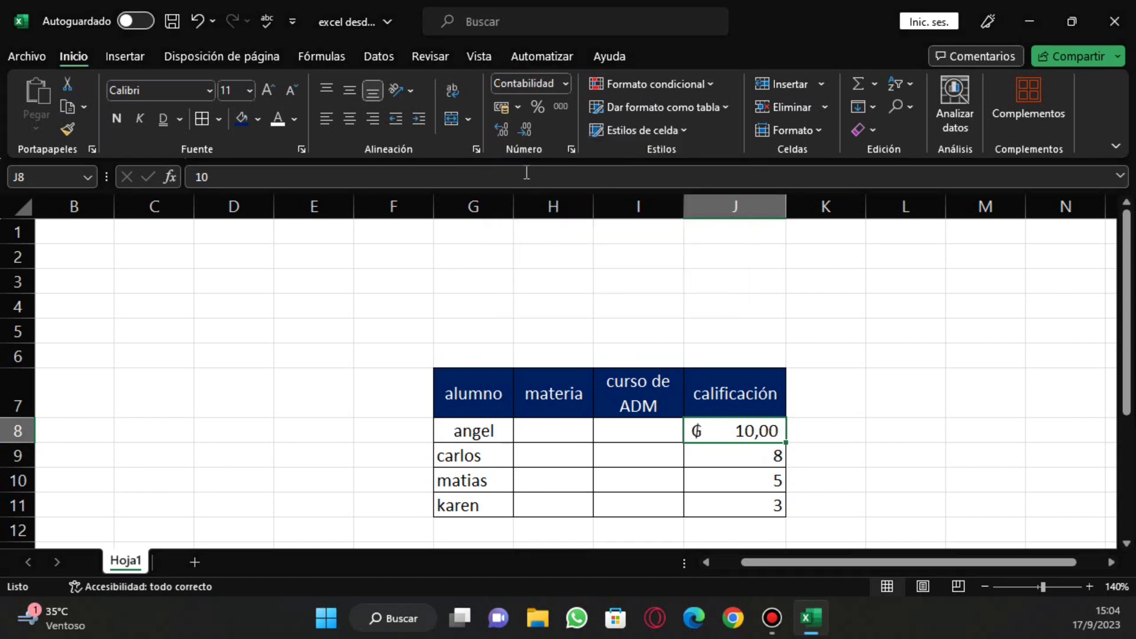
pyautogui.click(517, 107)
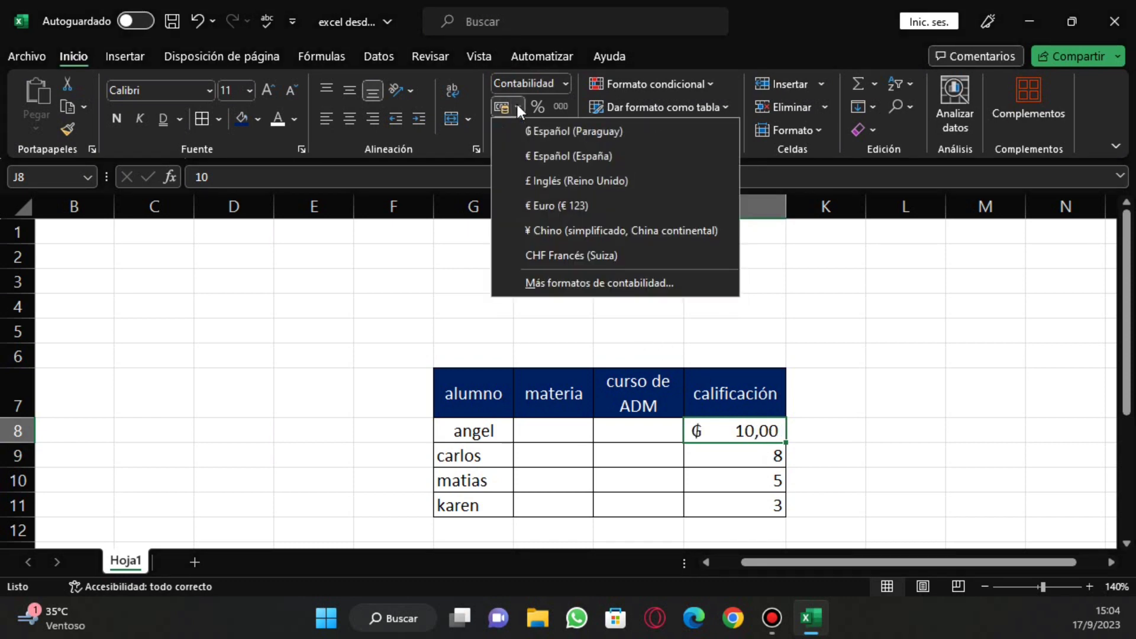
pyautogui.click(535, 211)
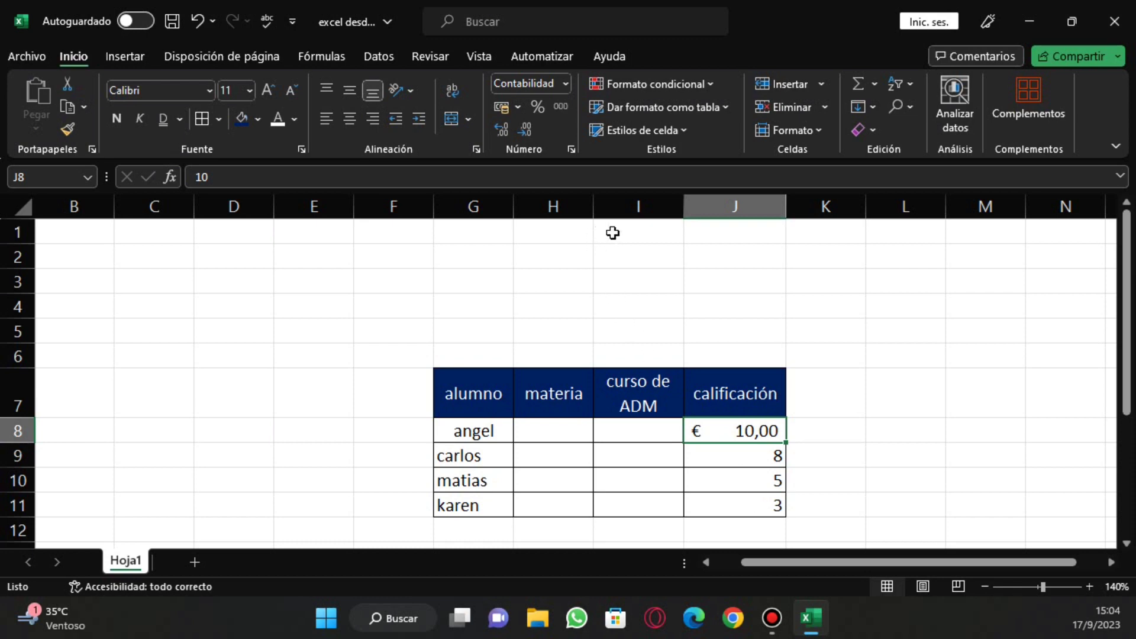
pyautogui.click(517, 107)
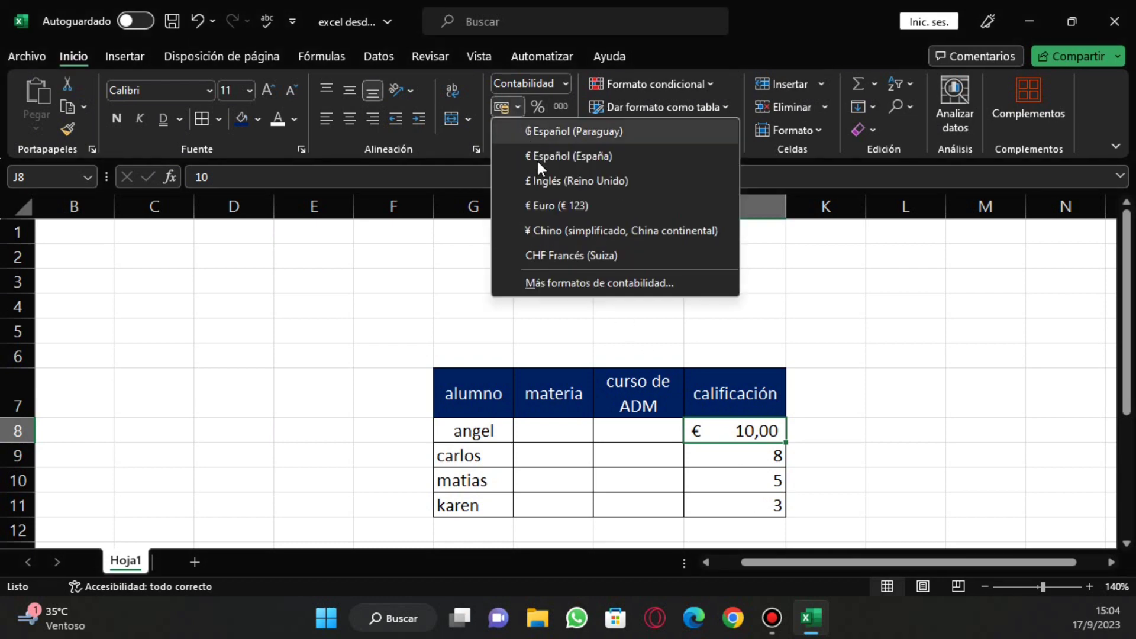
pyautogui.click(616, 286)
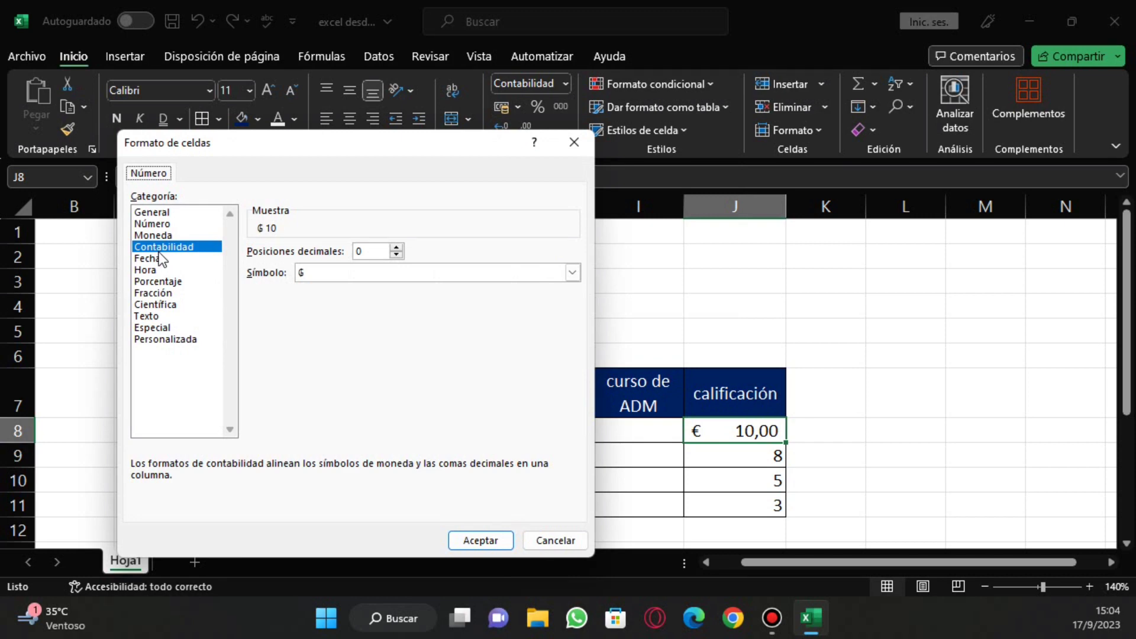
# - Preview Fecha, Hora, Porcentaje and Científica, then apply Contabilidad with no decimals to J8
pyautogui.click(153, 259)
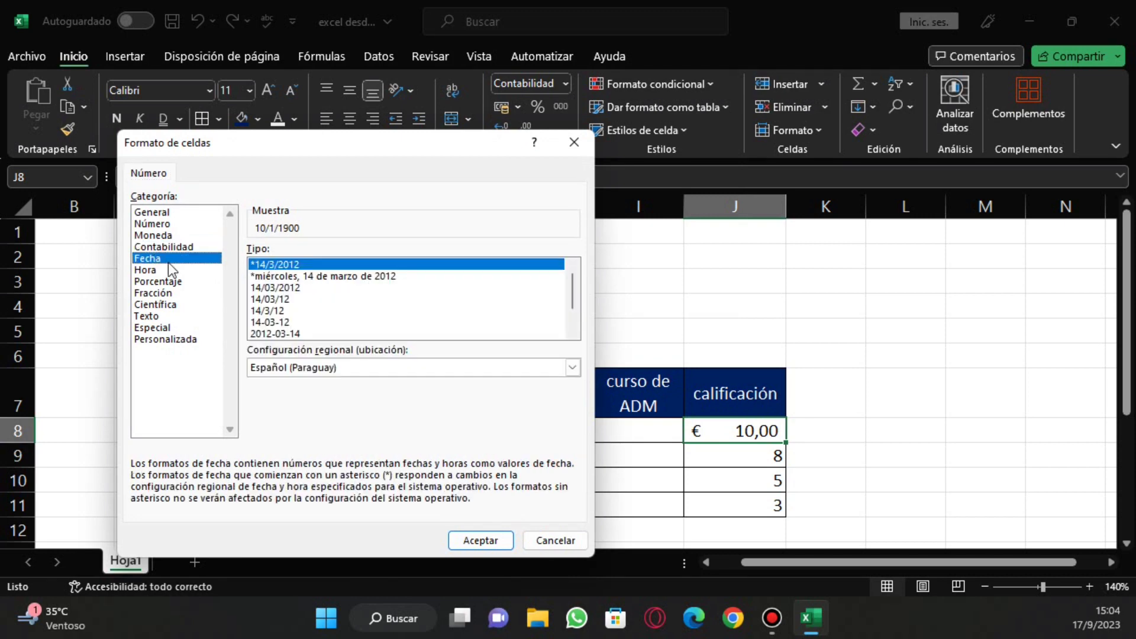
pyautogui.click(155, 270)
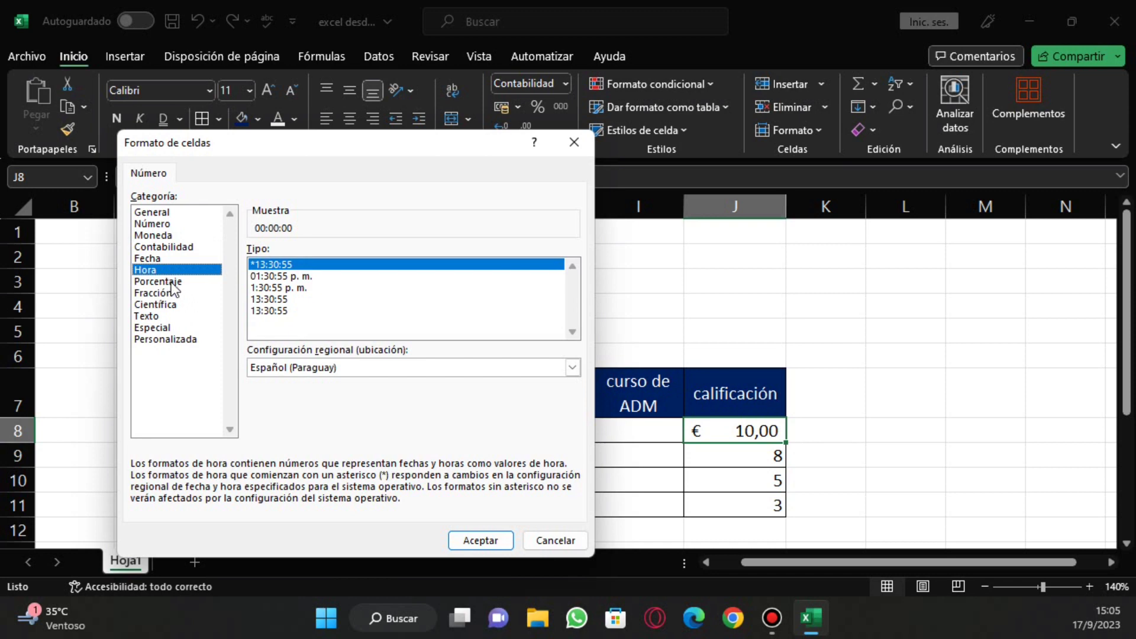
pyautogui.click(156, 283)
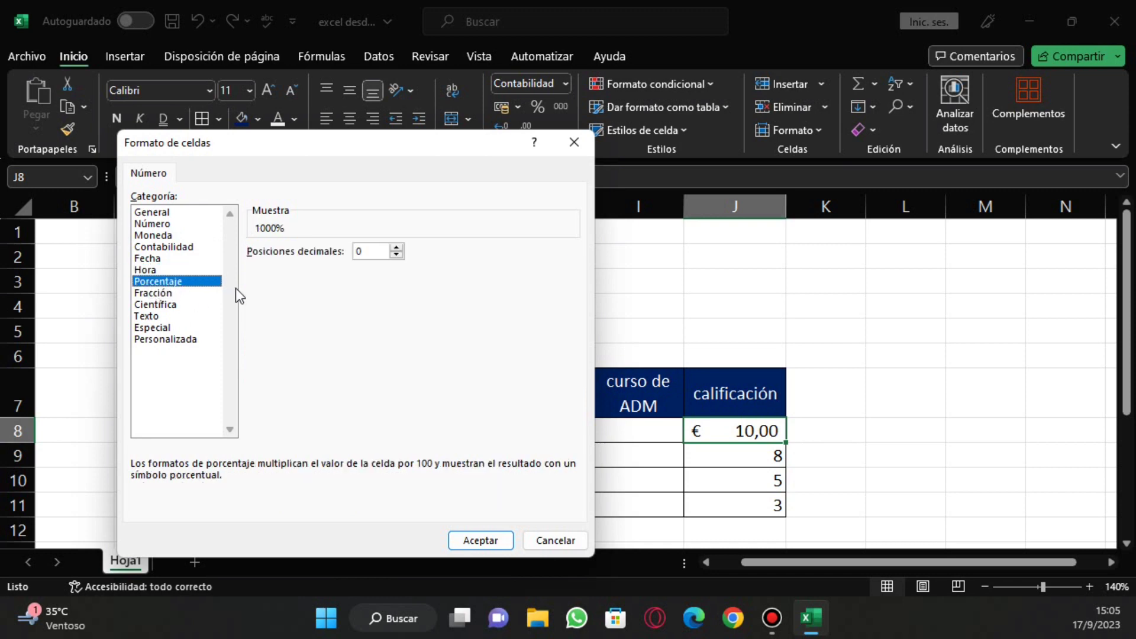
pyautogui.click(161, 305)
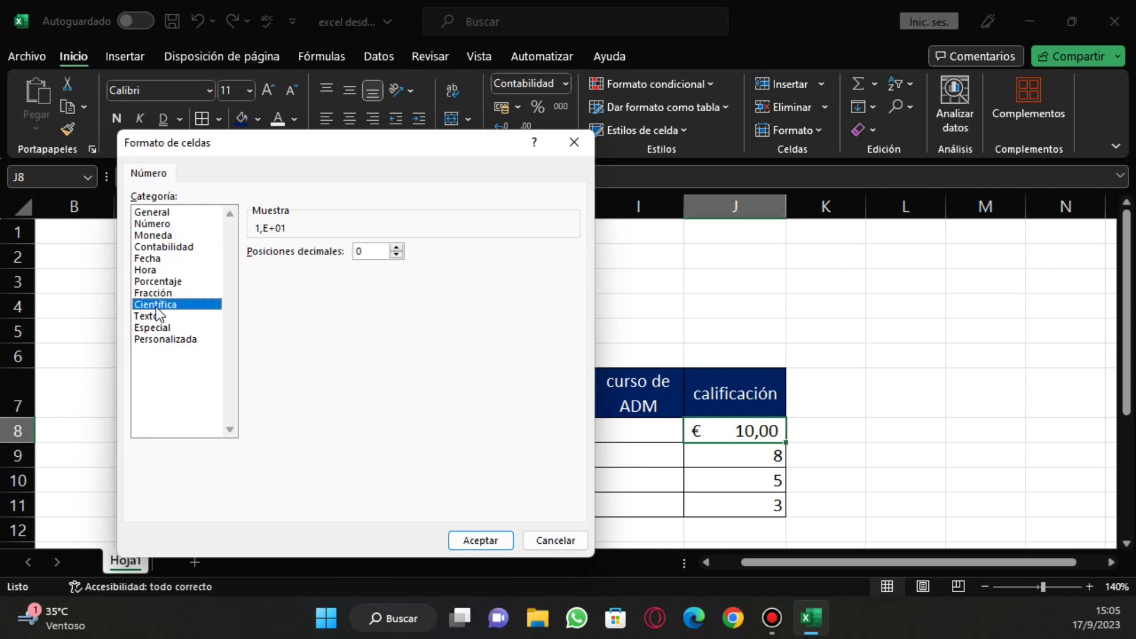
pyautogui.click(162, 247)
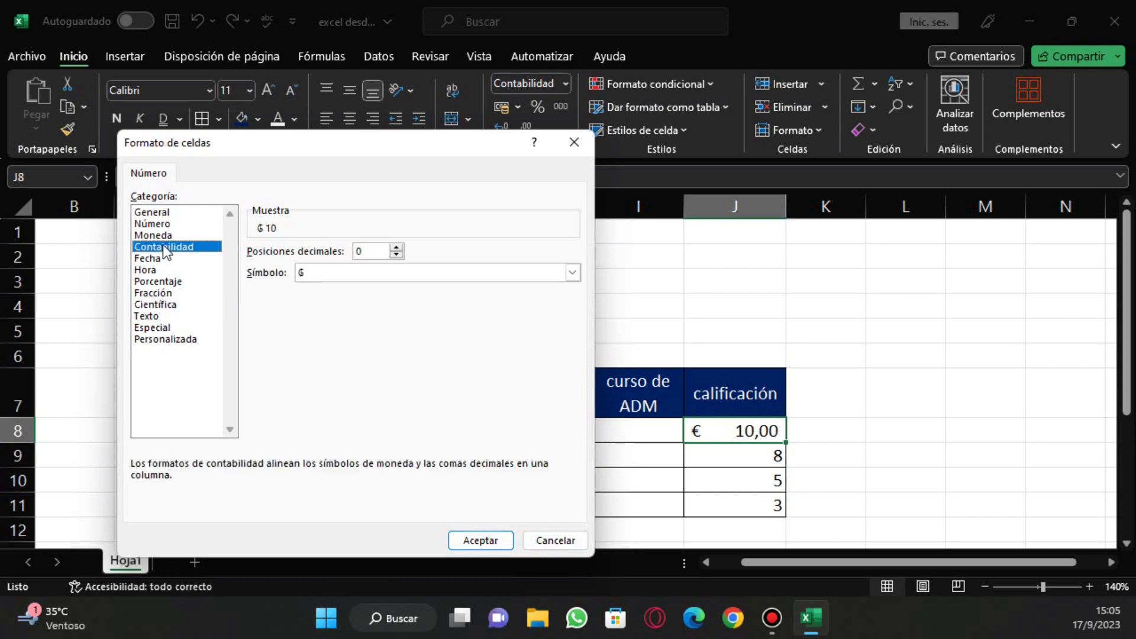
pyautogui.click(493, 541)
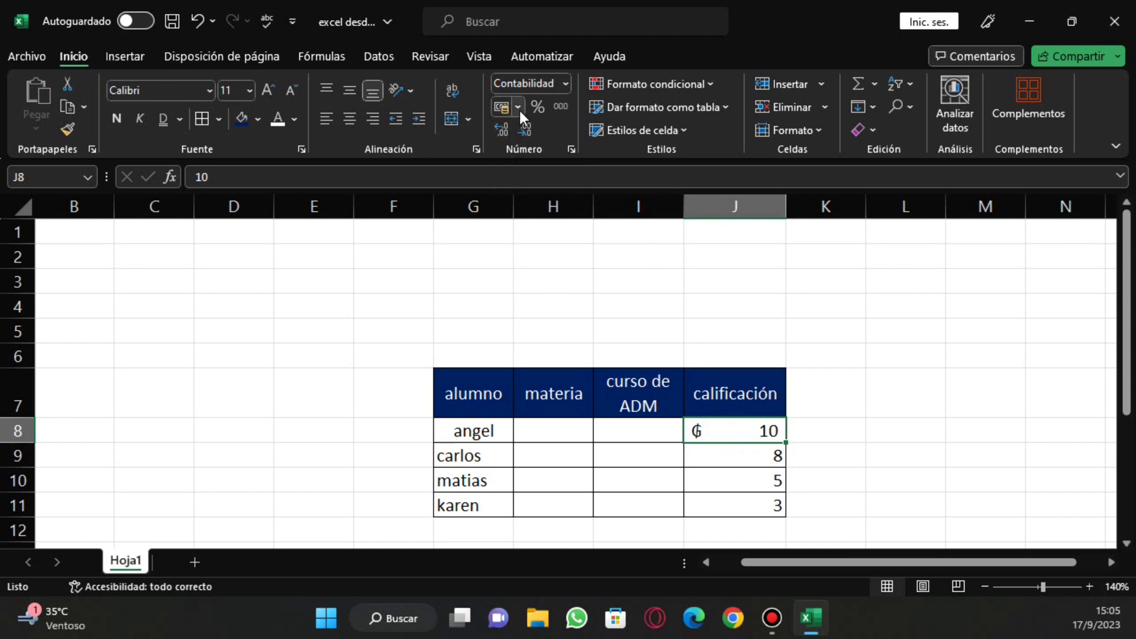
# - Reopen the number format settings and set J8 back to General, showing plain 10
pyautogui.click(518, 107)
pyautogui.click(568, 283)
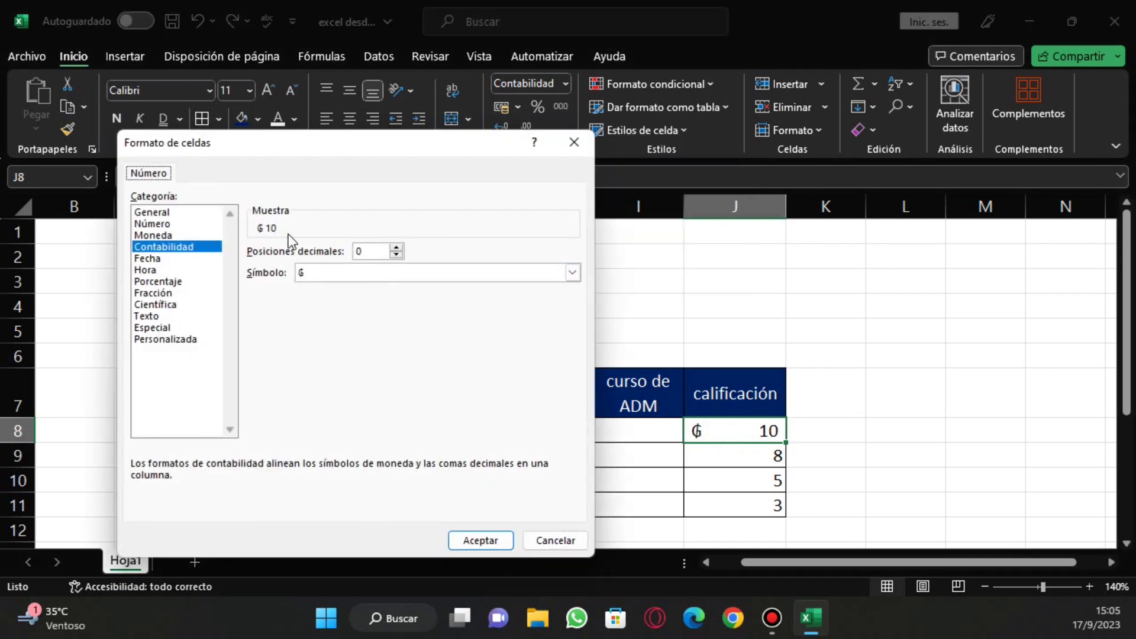
pyautogui.click(184, 212)
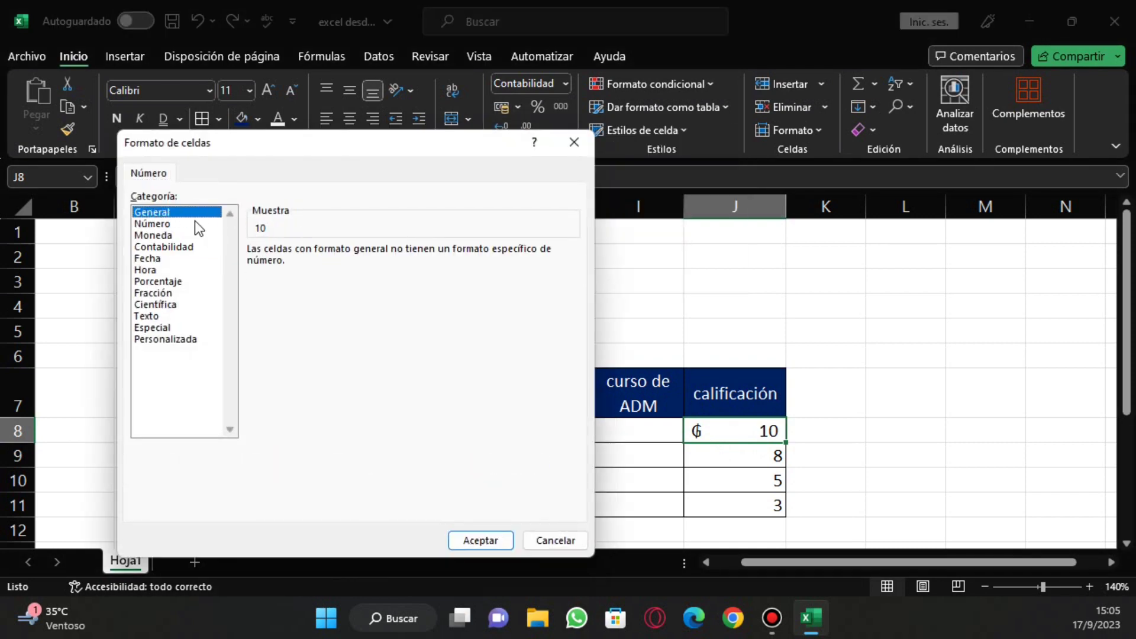
pyautogui.click(481, 540)
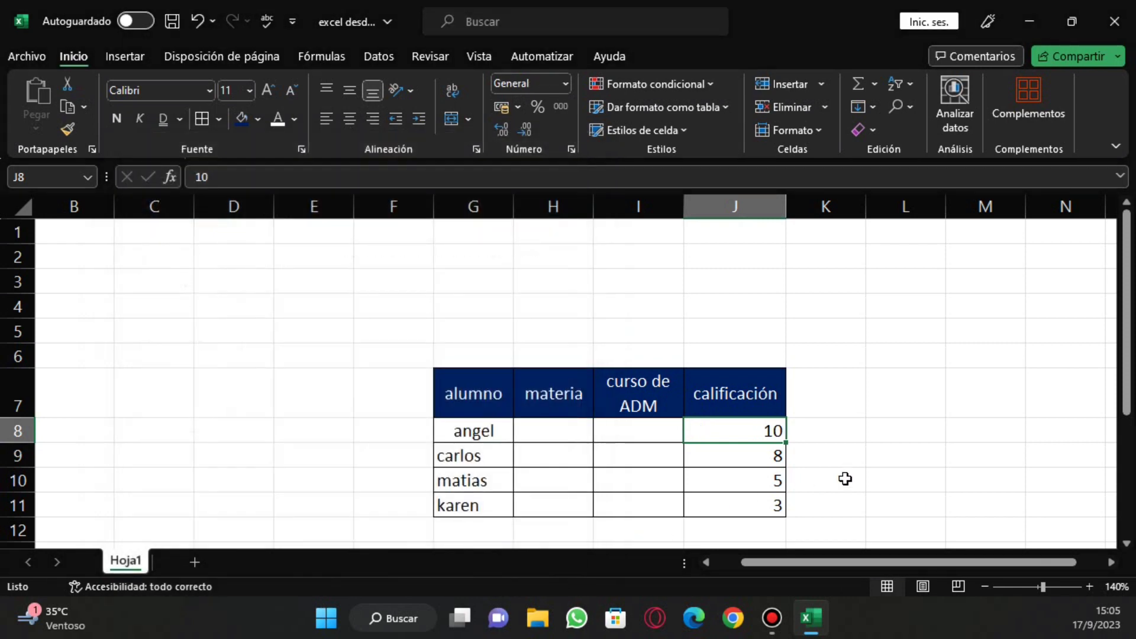
pyautogui.click(872, 479)
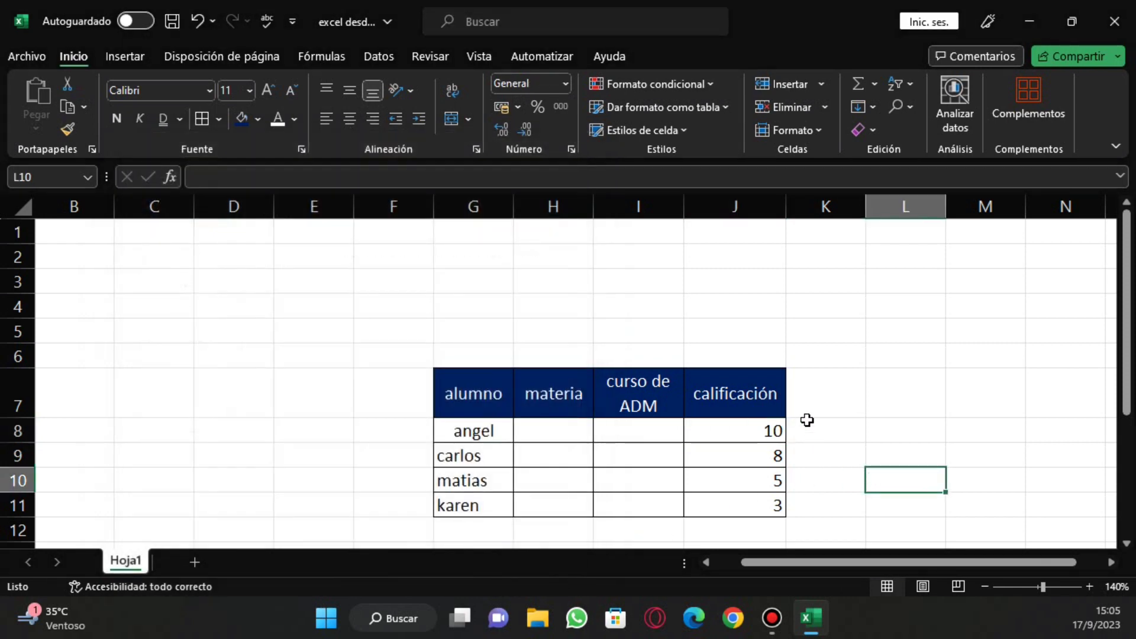
# - Apply Percent Style, then Comma Style, to the grade 10 in J8
pyautogui.click(771, 436)
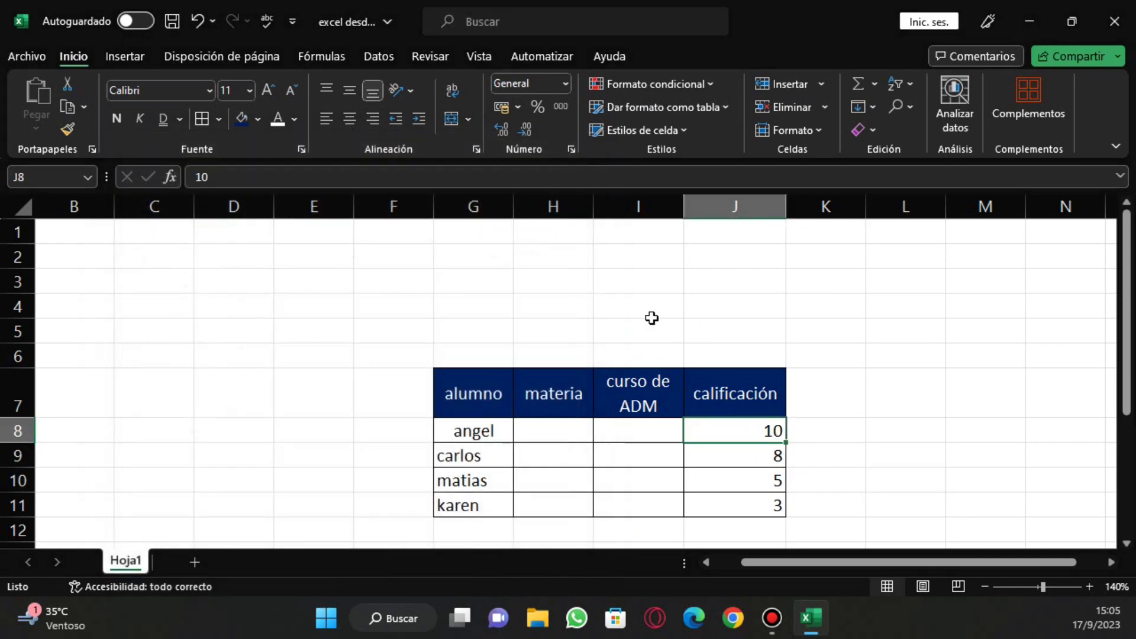
pyautogui.click(536, 106)
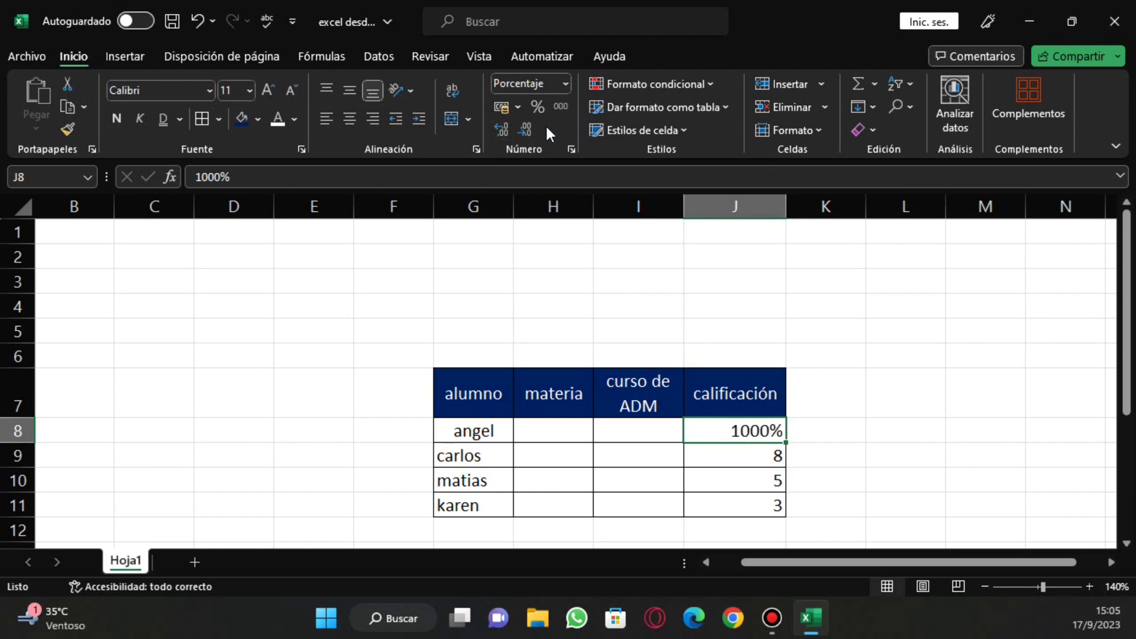
pyautogui.click(563, 108)
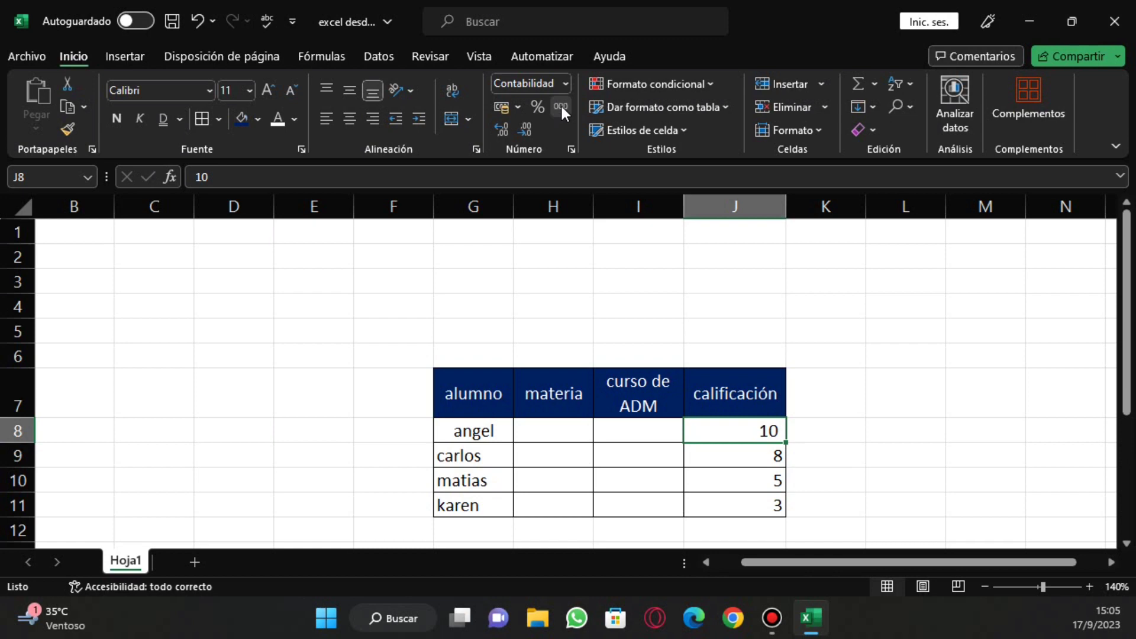
# - Increase the decimals six times, then decrease four times, leaving J8 as 10,0
pyautogui.click(508, 133)
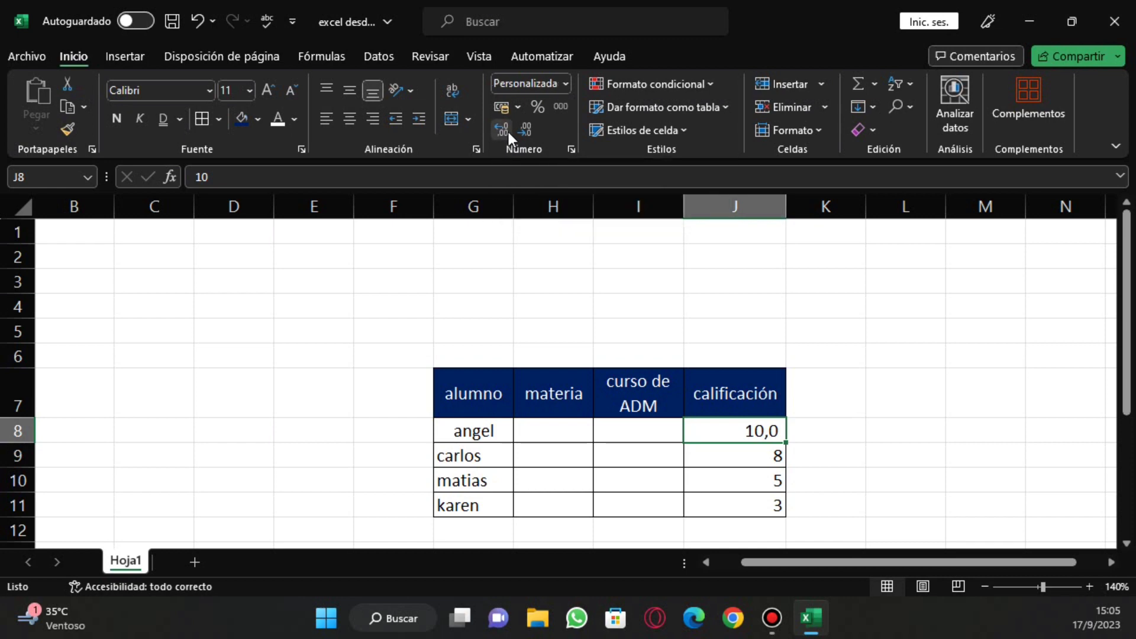
pyautogui.click(509, 132)
pyautogui.click(509, 133)
pyautogui.click(508, 133)
pyautogui.click(509, 133)
pyautogui.click(509, 133)
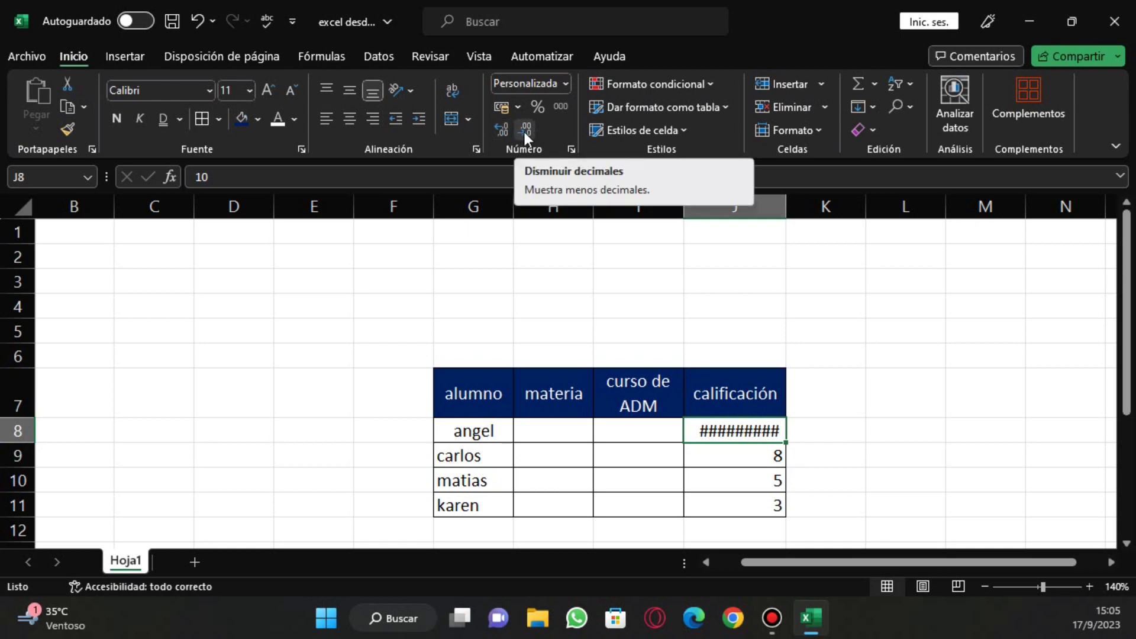
pyautogui.click(524, 132)
pyautogui.click(524, 132)
pyautogui.click(524, 133)
pyautogui.click(524, 132)
pyautogui.click(524, 132)
pyautogui.click(524, 132)
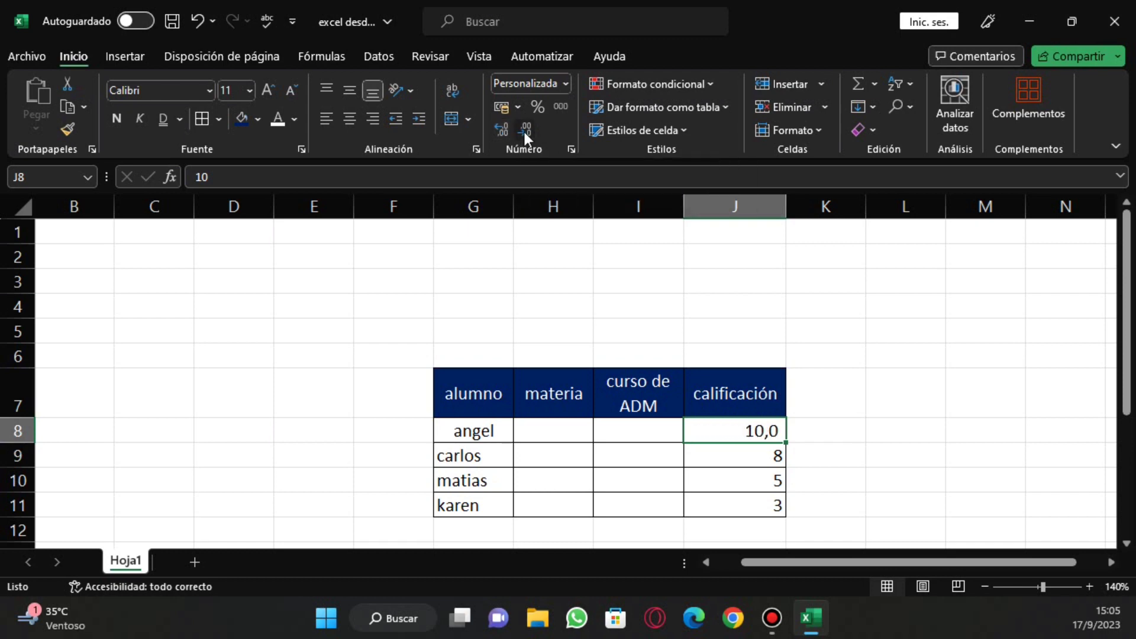
pyautogui.click(524, 133)
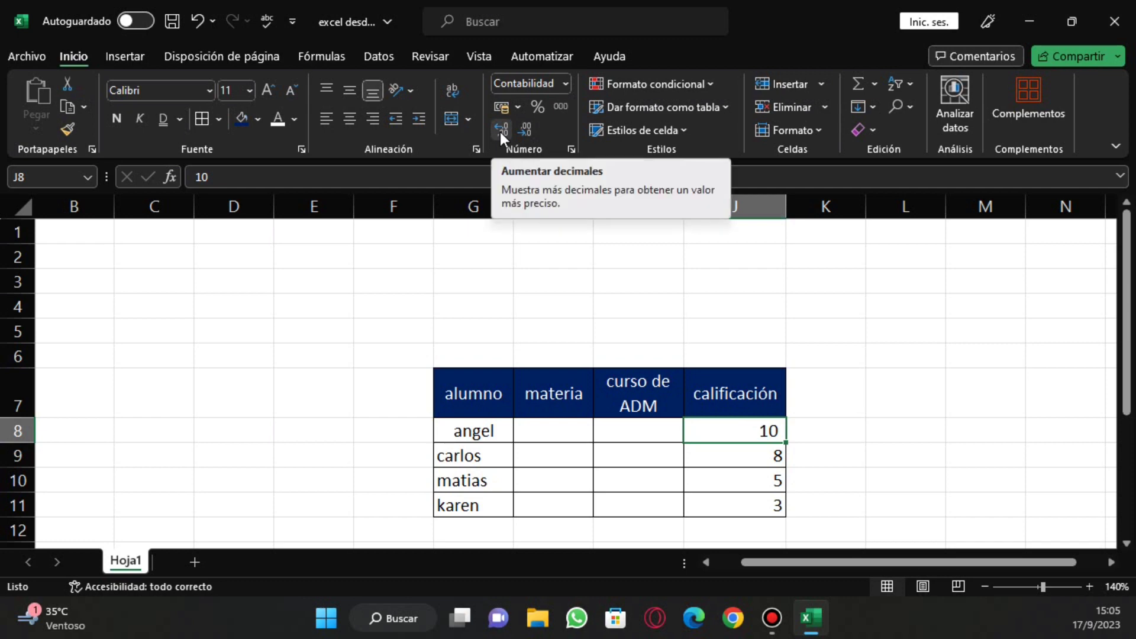
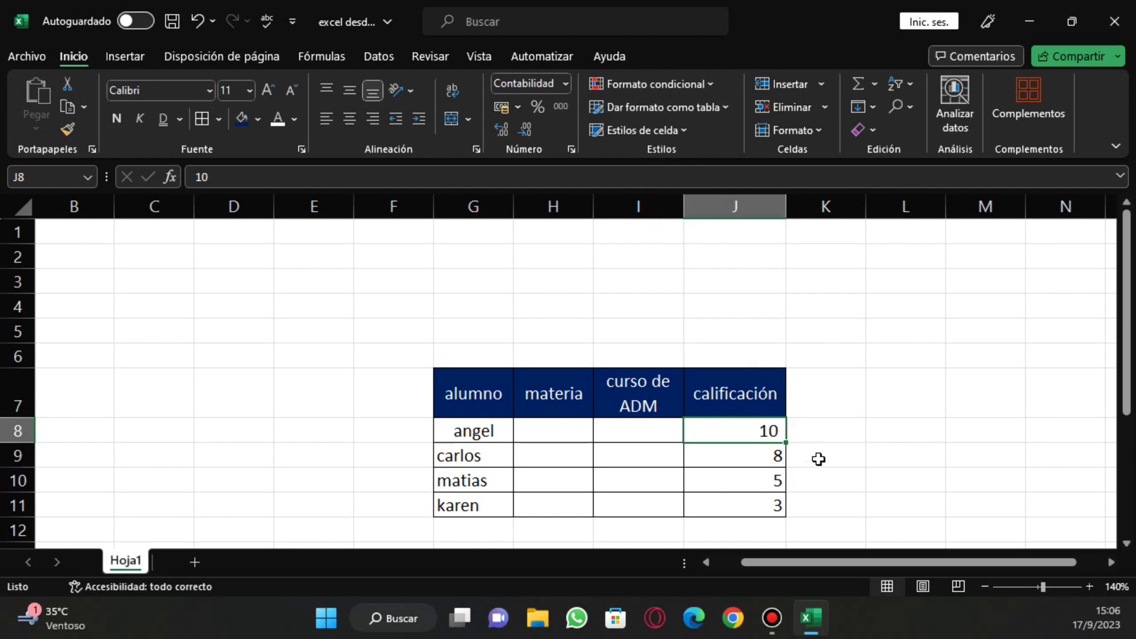
# - Select the four grades J8:J11, open Formato condicional > Administrar reglas and move the dialog aside
pyautogui.click(818, 459)
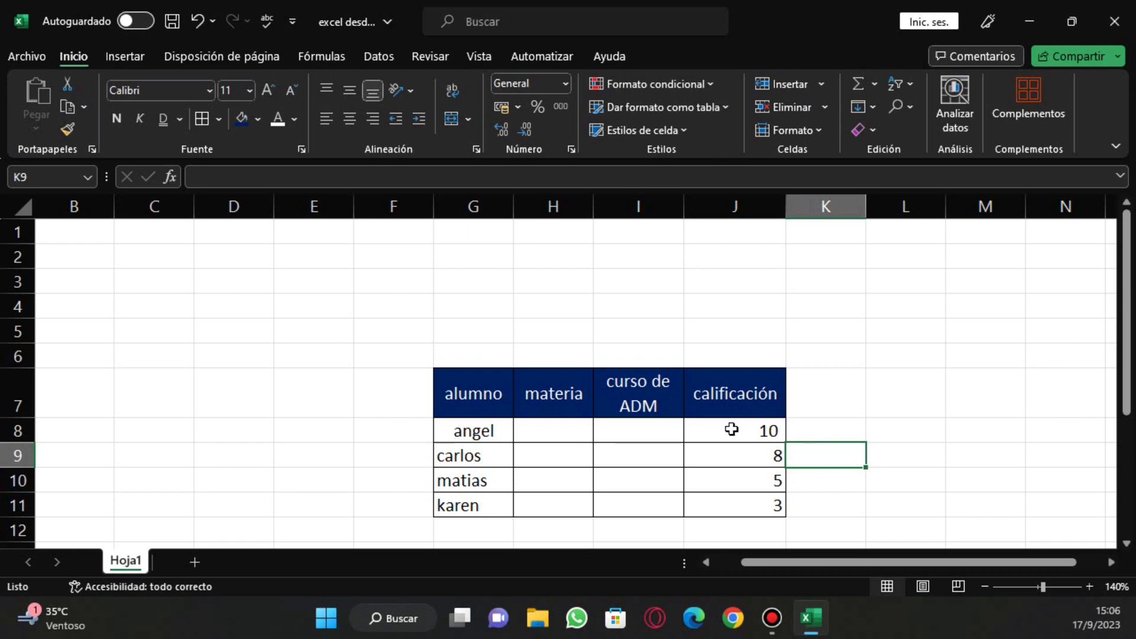
pyautogui.click(732, 430)
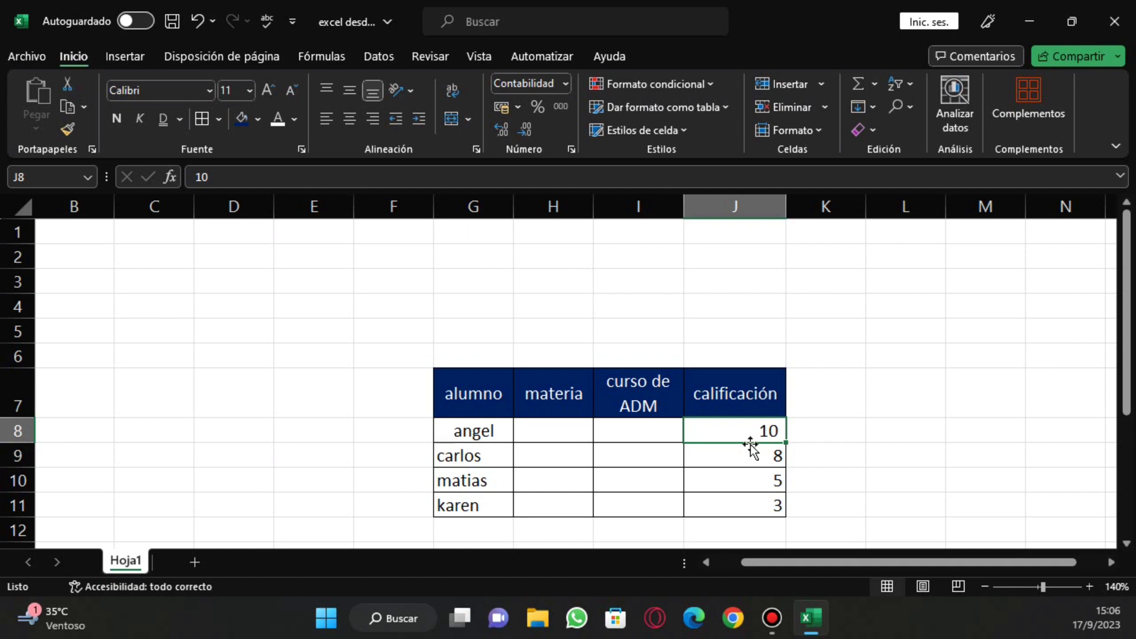
pyautogui.click(828, 463)
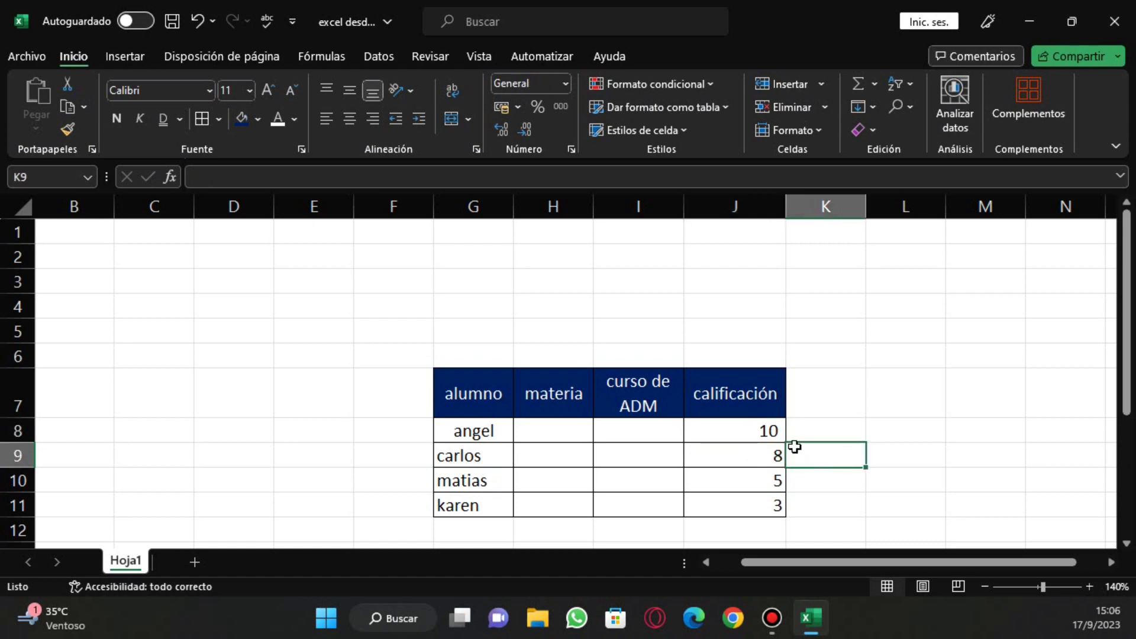
pyautogui.moveTo(724, 427); pyautogui.dragTo(727, 513)
pyautogui.click(727, 425)
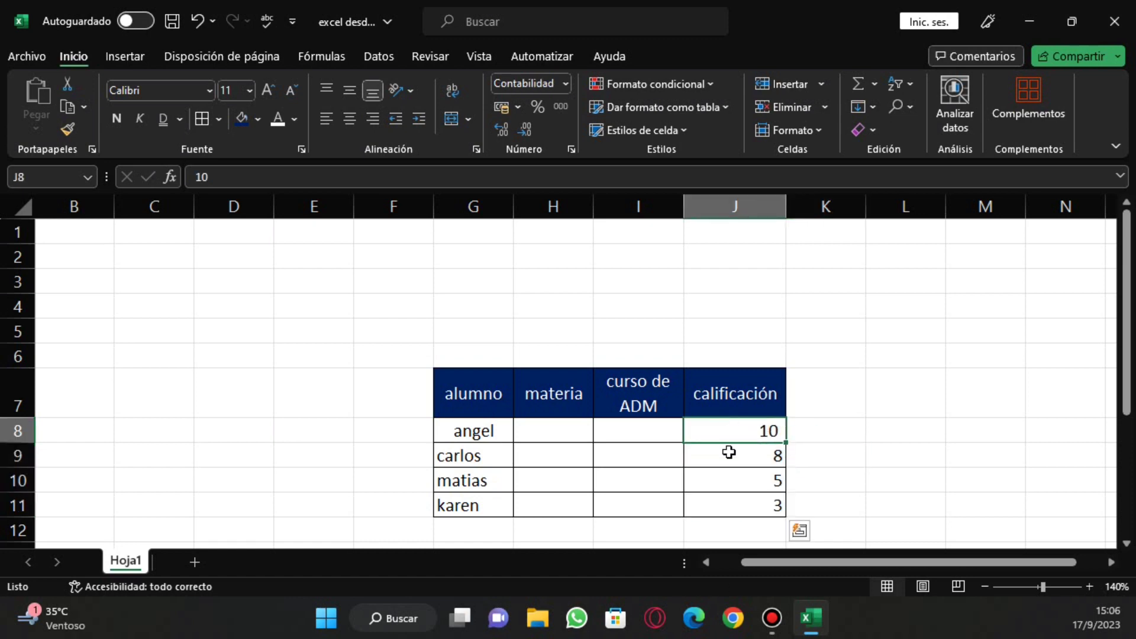
pyautogui.moveTo(729, 452); pyautogui.dragTo(728, 509)
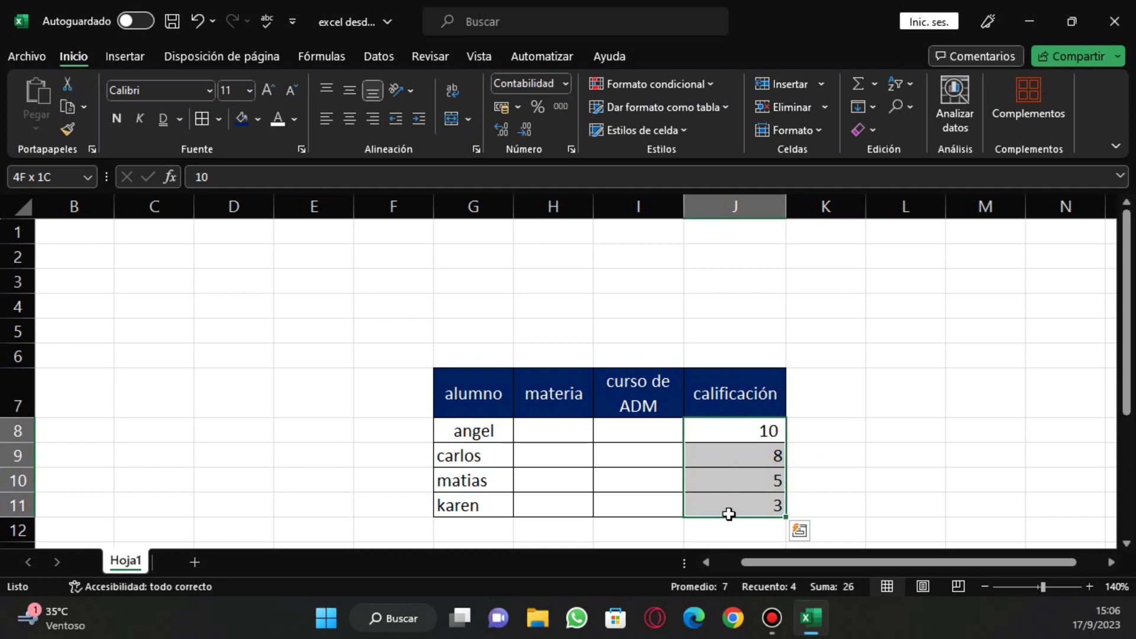
pyautogui.click(637, 84)
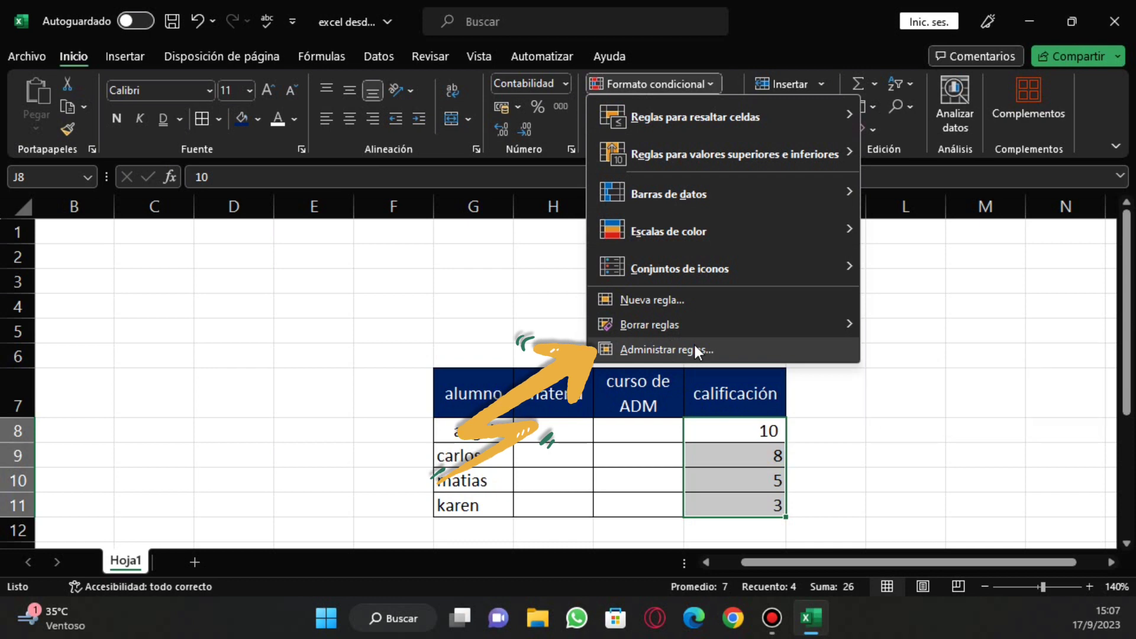
pyautogui.click(694, 349)
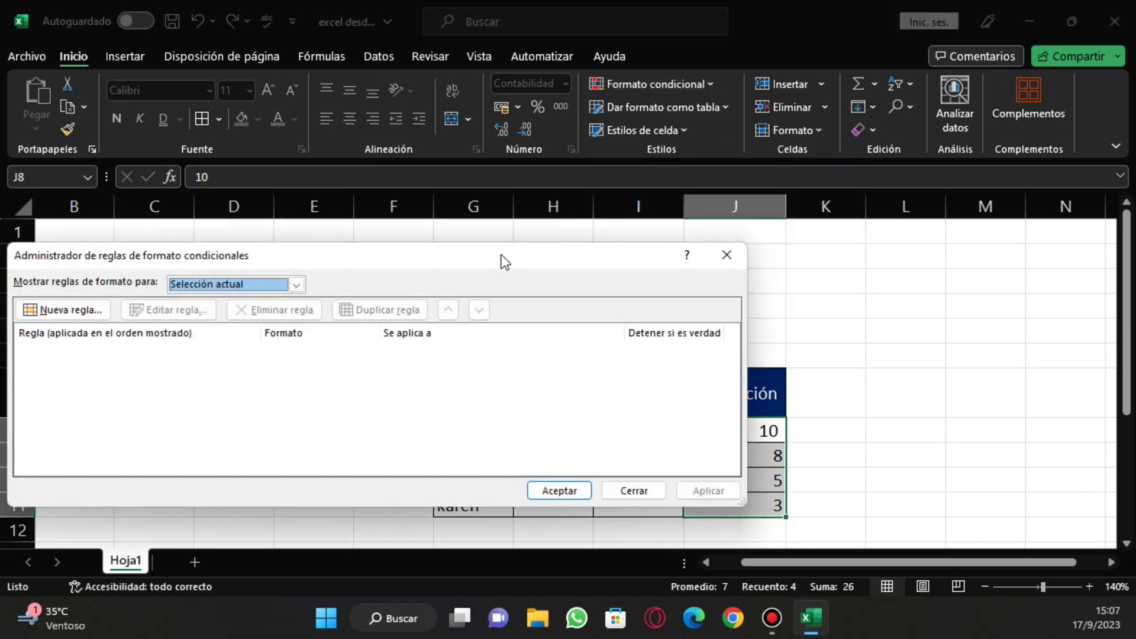
pyautogui.moveTo(502, 254); pyautogui.dragTo(746, 119)
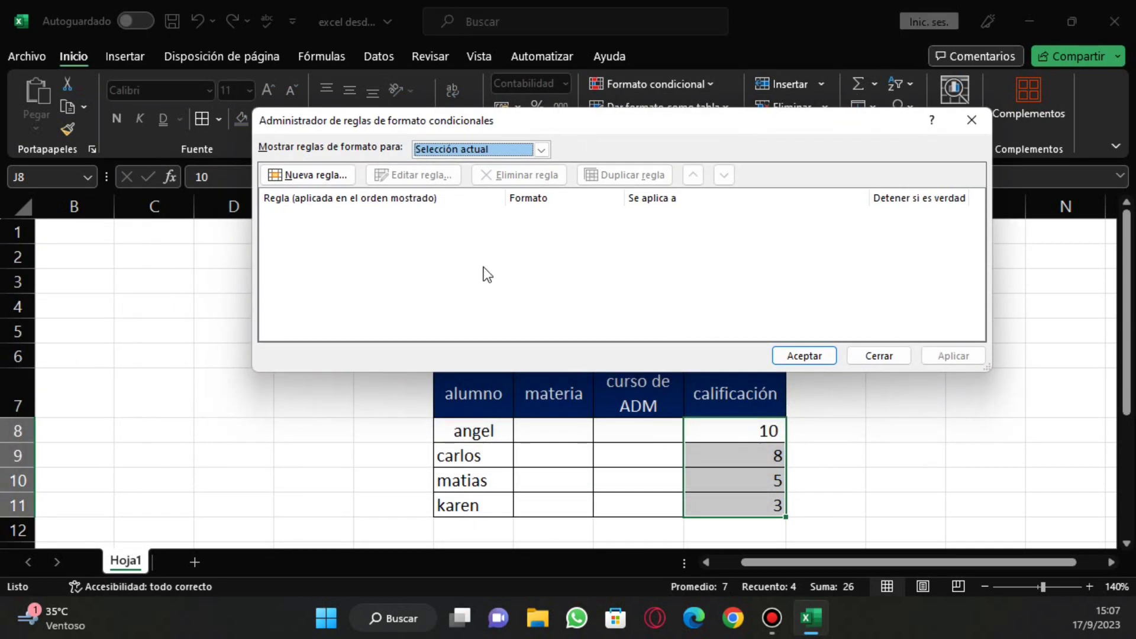
# - Draft a 'cells that contain' rule: Valor de la celda, mayor o igual que 6
pyautogui.click(305, 175)
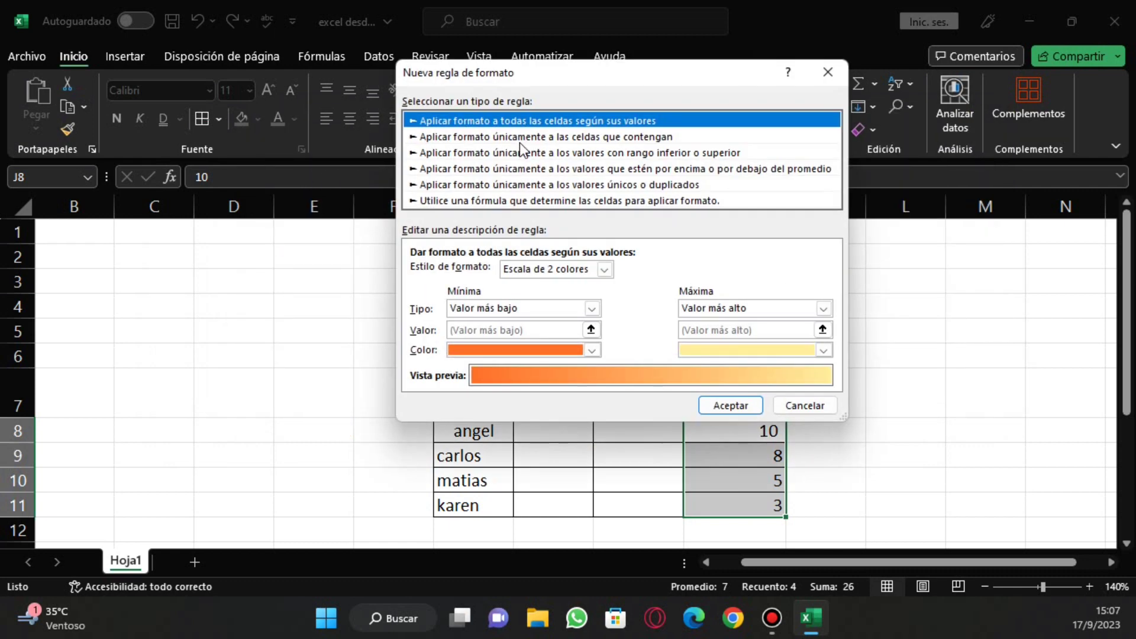
pyautogui.click(568, 136)
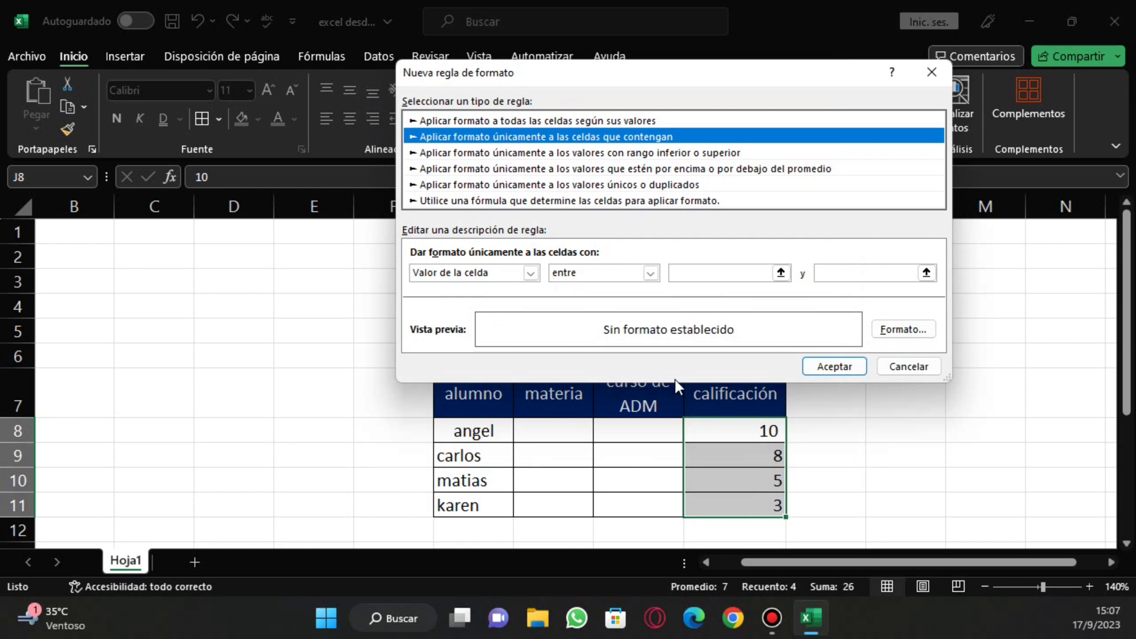
pyautogui.click(530, 273)
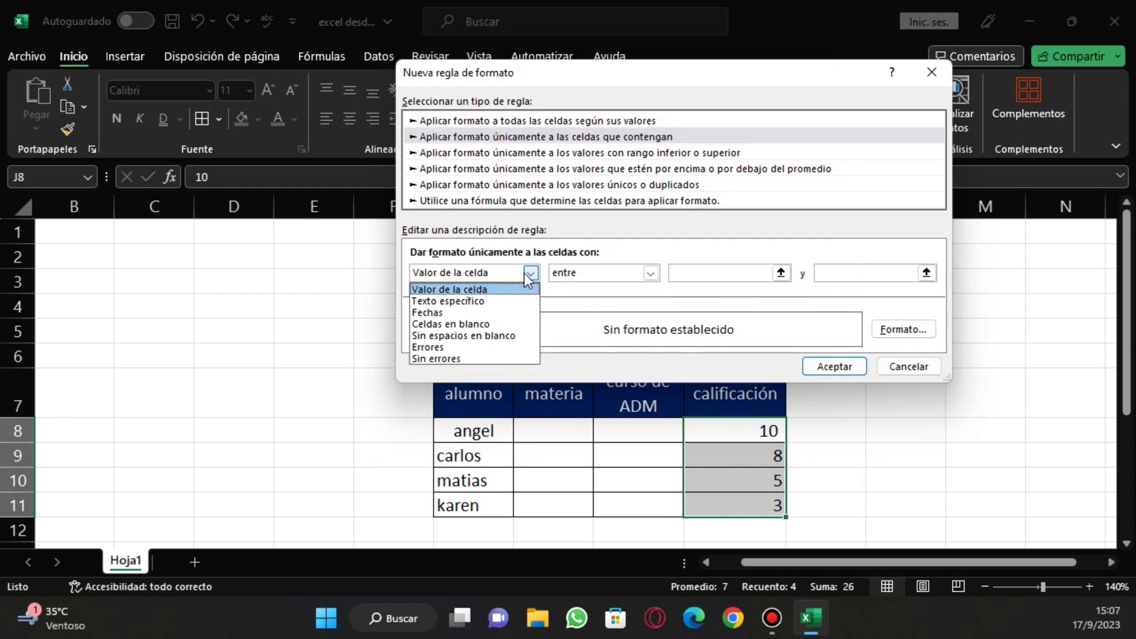
pyautogui.click(480, 301)
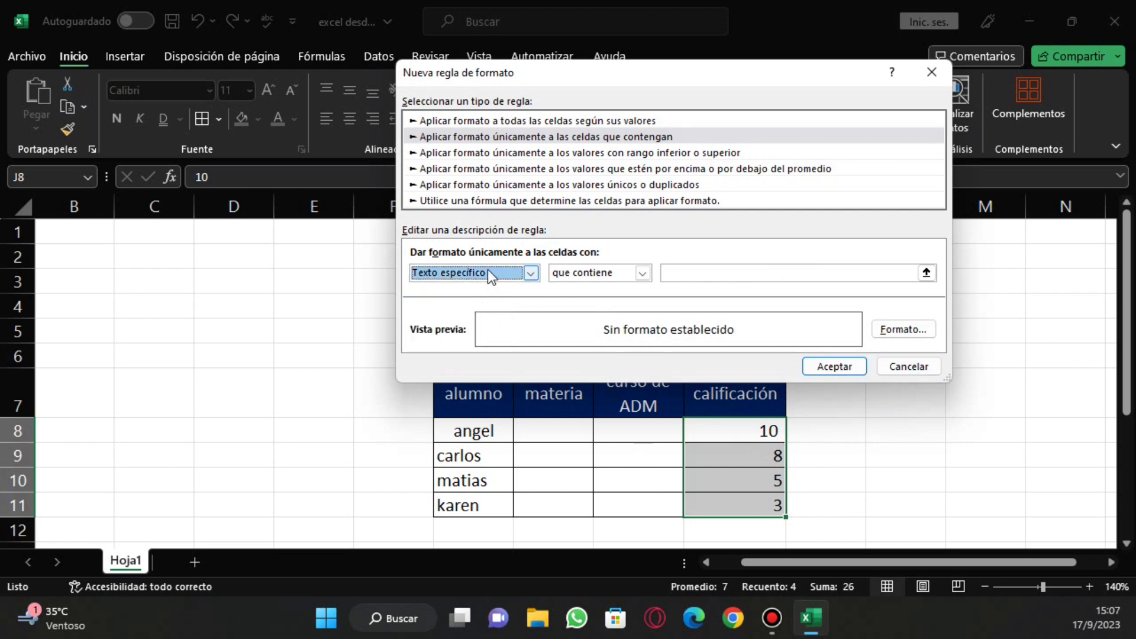
pyautogui.click(530, 273)
pyautogui.click(499, 290)
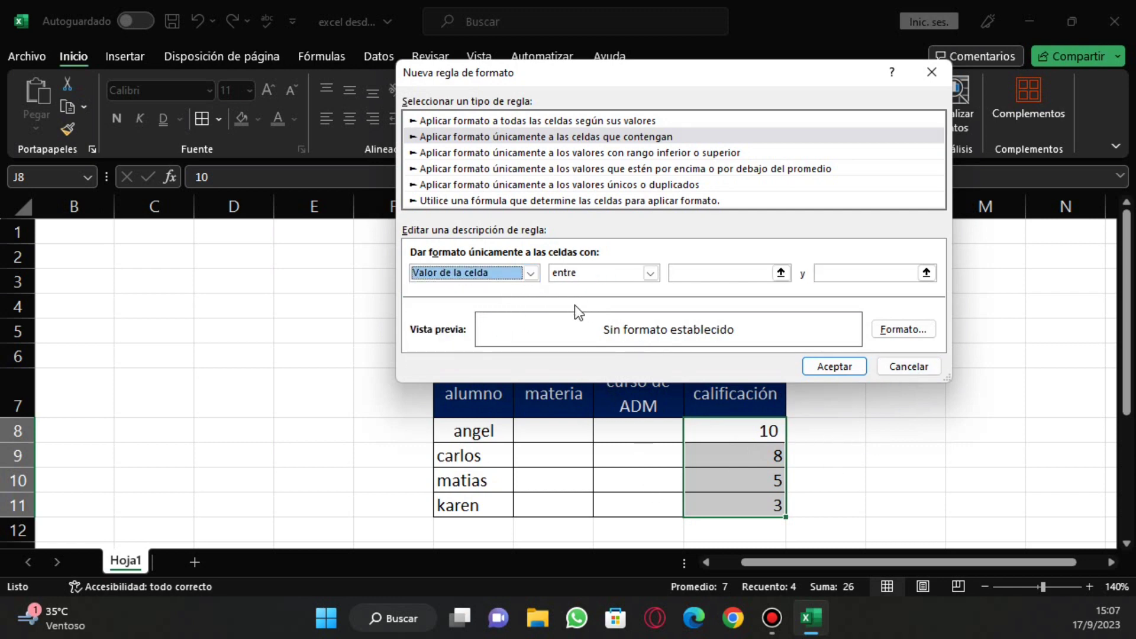
pyautogui.click(638, 279)
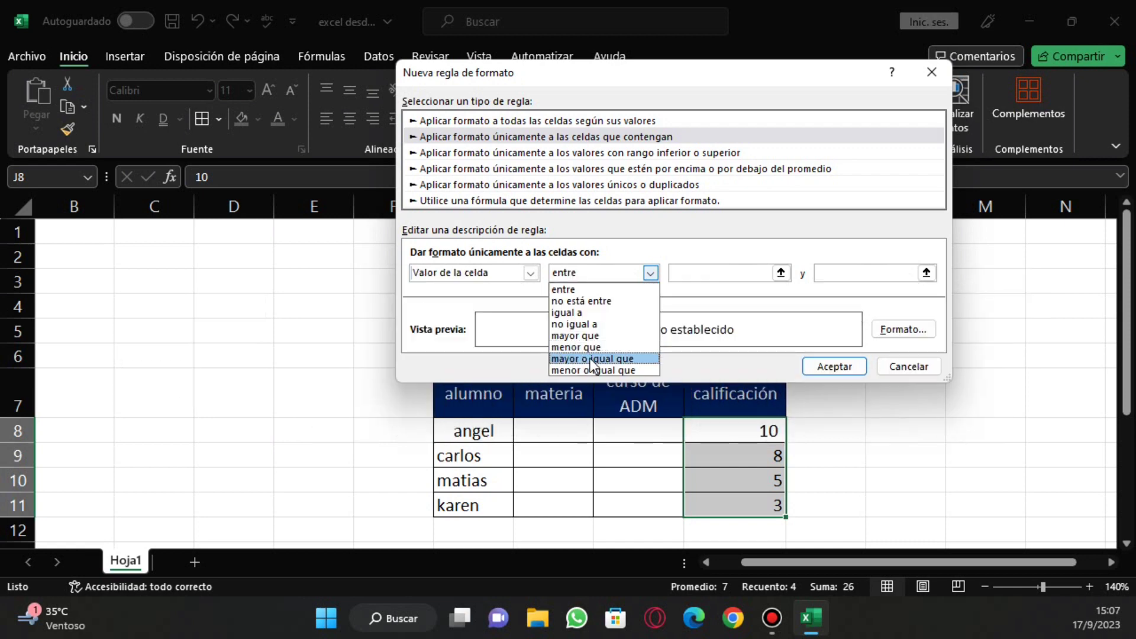
pyautogui.click(602, 358)
pyautogui.click(749, 275)
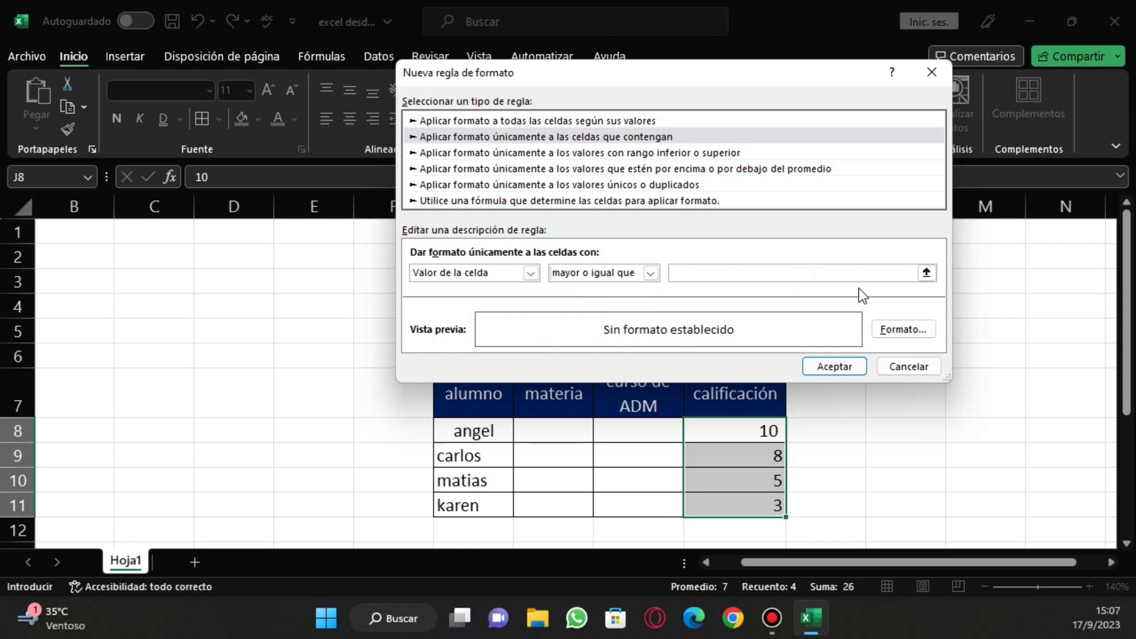
pyautogui.write('6')
# - Set the font style of matching grades to Negrita in Formato de celdas
pyautogui.click(918, 335)
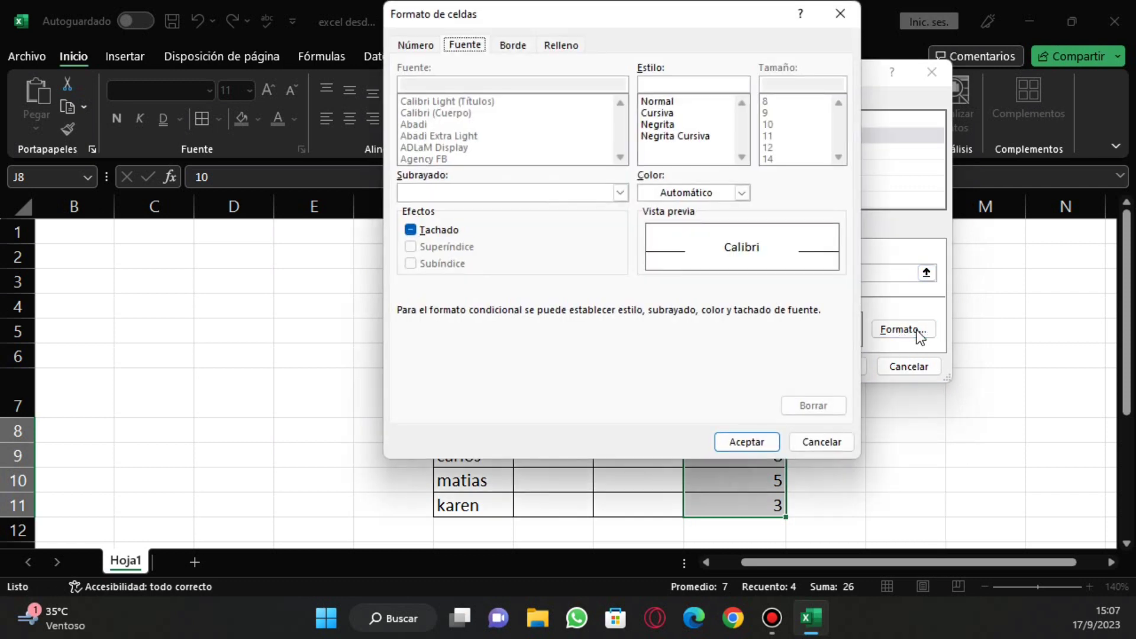
pyautogui.moveTo(690, 19)
pyautogui.mouseDown()
pyautogui.moveTo(797, 243)
pyautogui.moveTo(750, 88)
pyautogui.mouseUp()
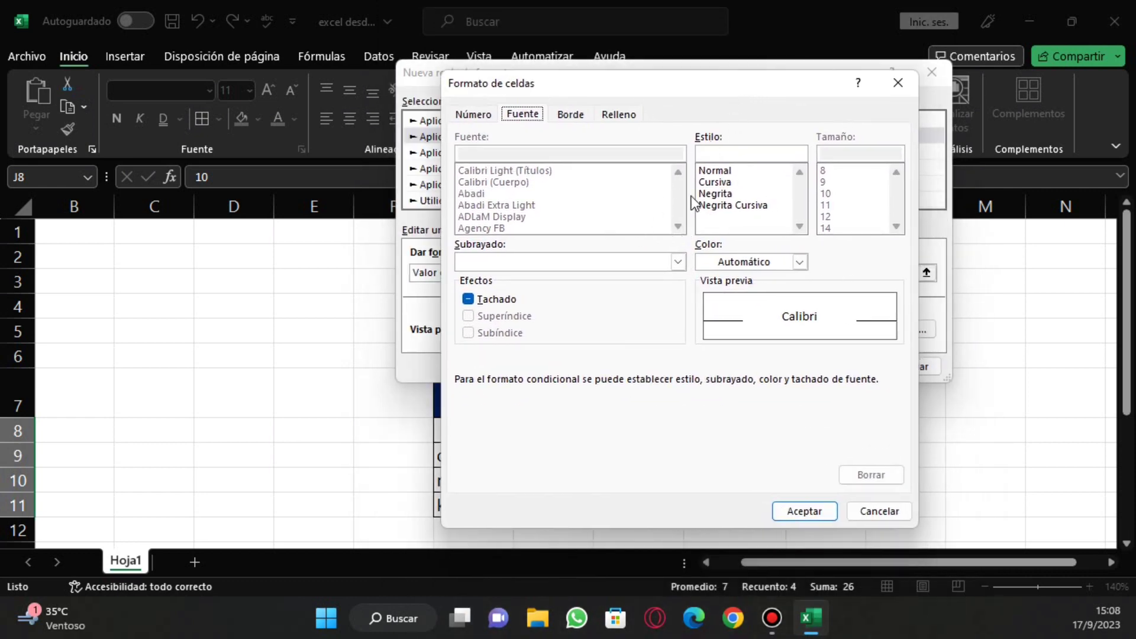
pyautogui.click(715, 194)
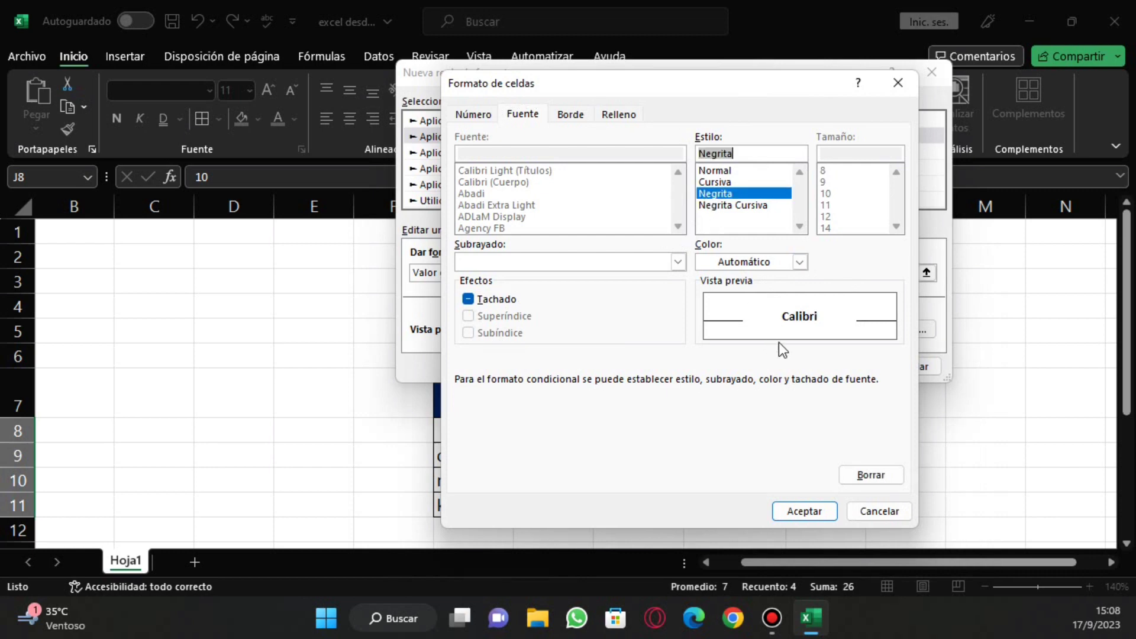
pyautogui.click(710, 207)
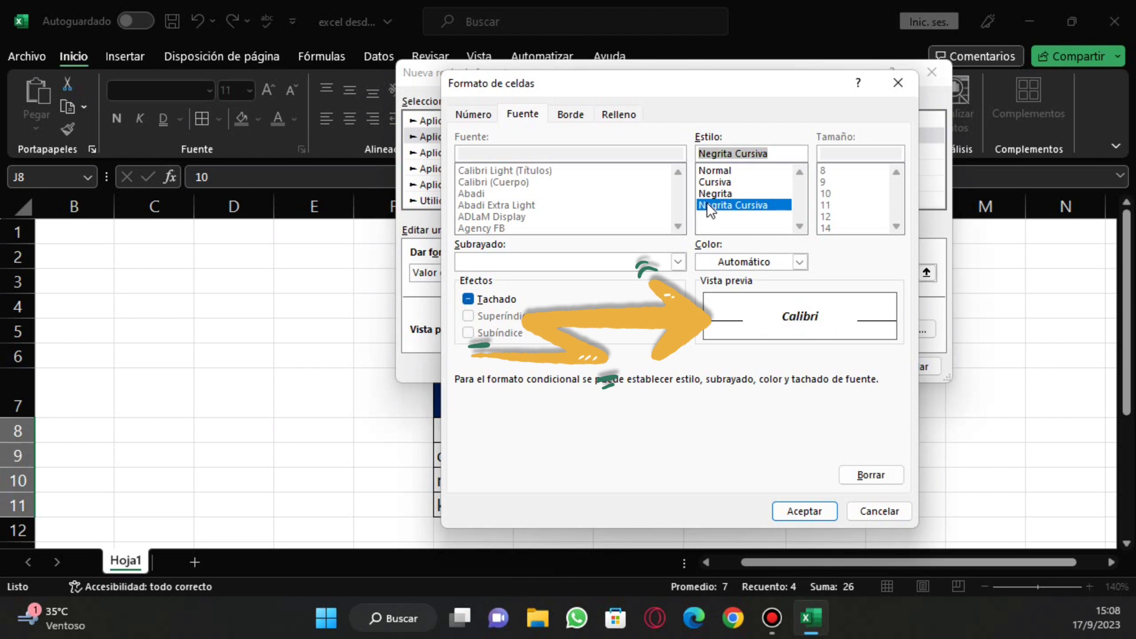
pyautogui.click(714, 183)
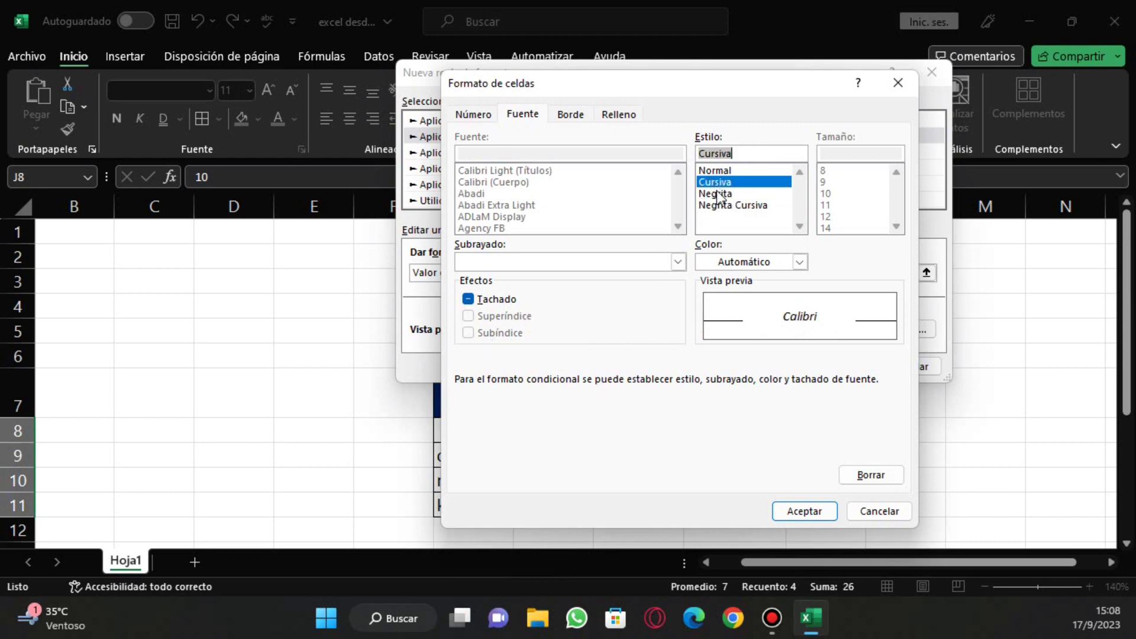
pyautogui.click(718, 171)
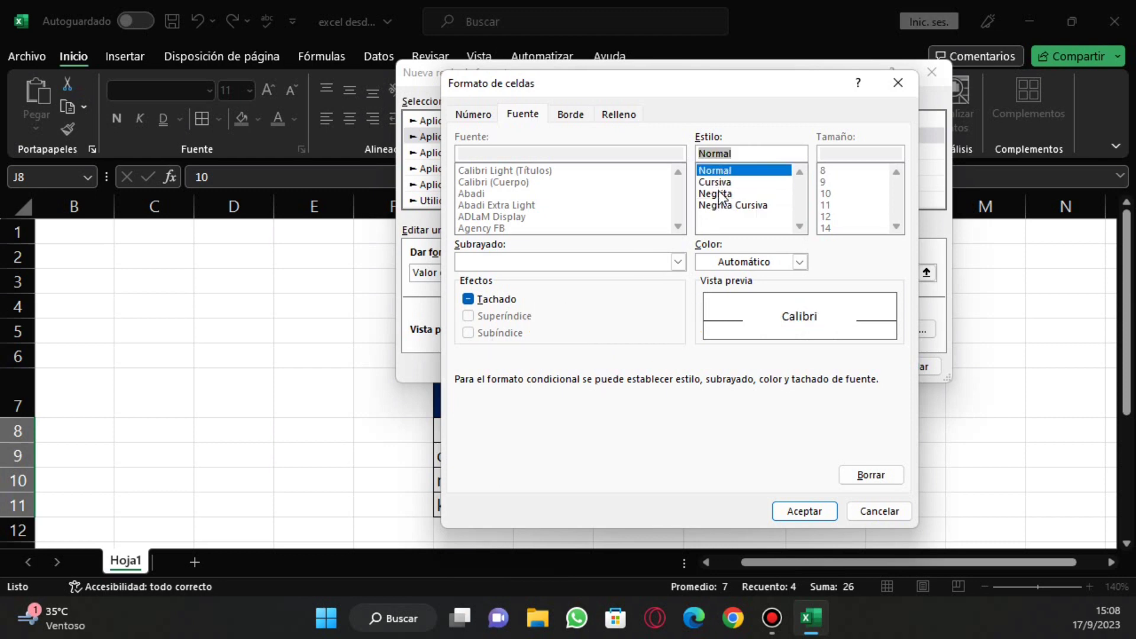
pyautogui.click(722, 195)
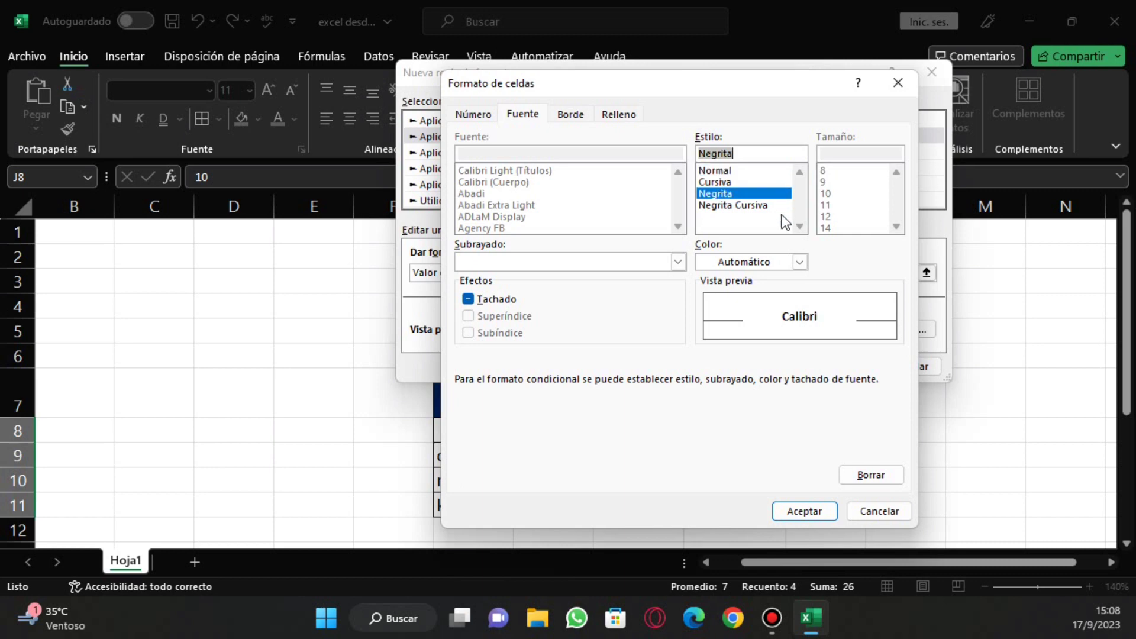
# - Give the rule a light green fill and add it for J8:J11
pyautogui.click(572, 116)
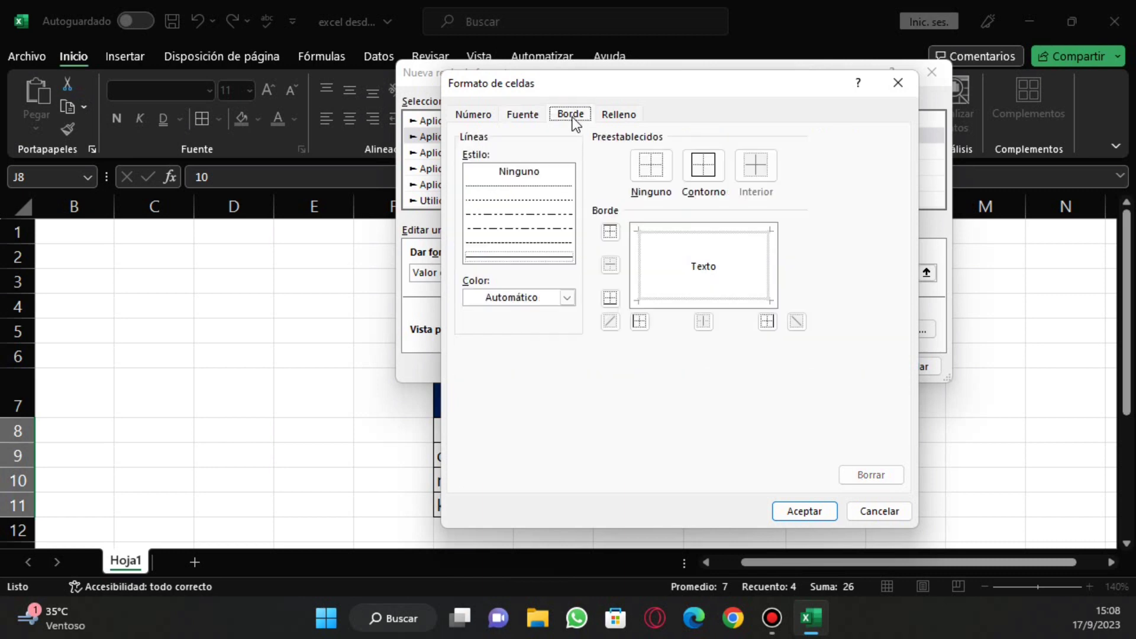
pyautogui.click(629, 115)
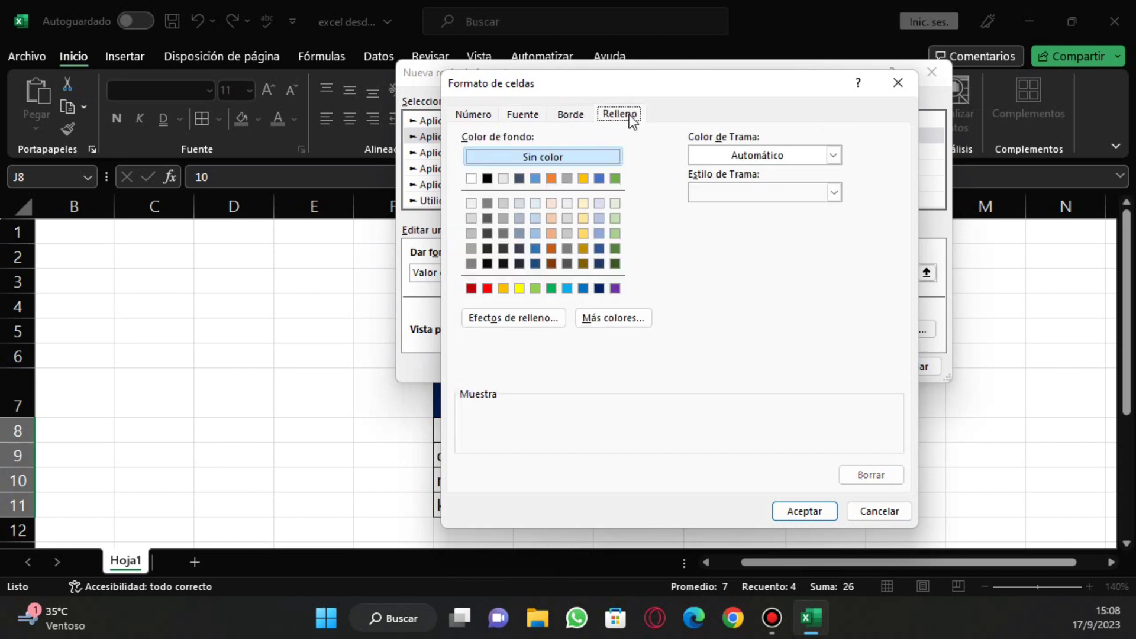
pyautogui.click(614, 233)
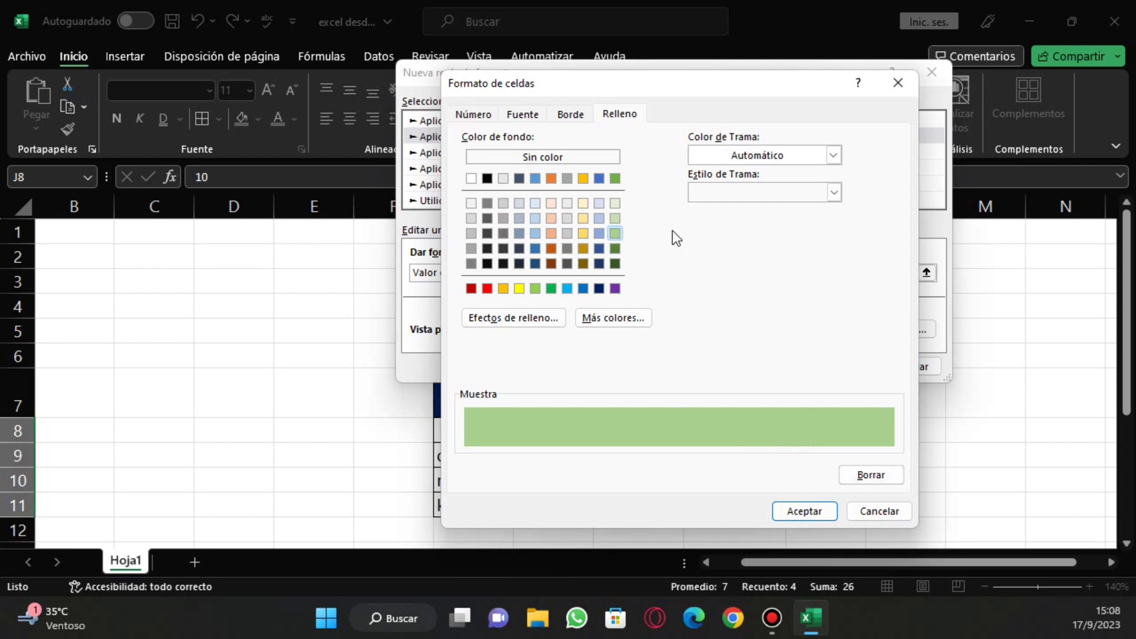
pyautogui.click(528, 115)
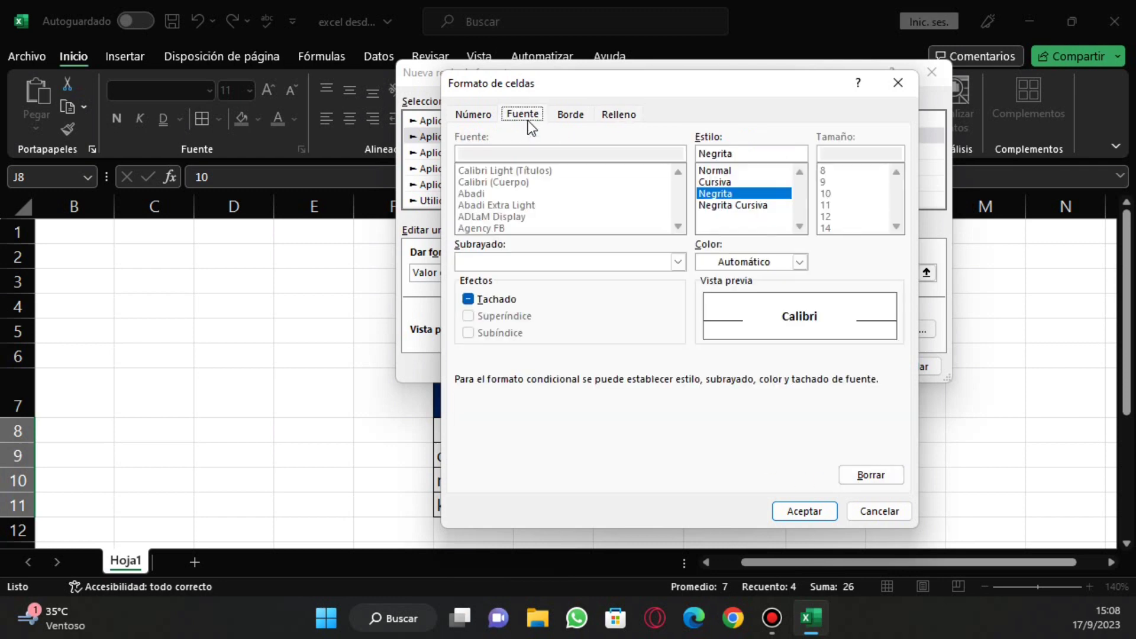
pyautogui.click(800, 509)
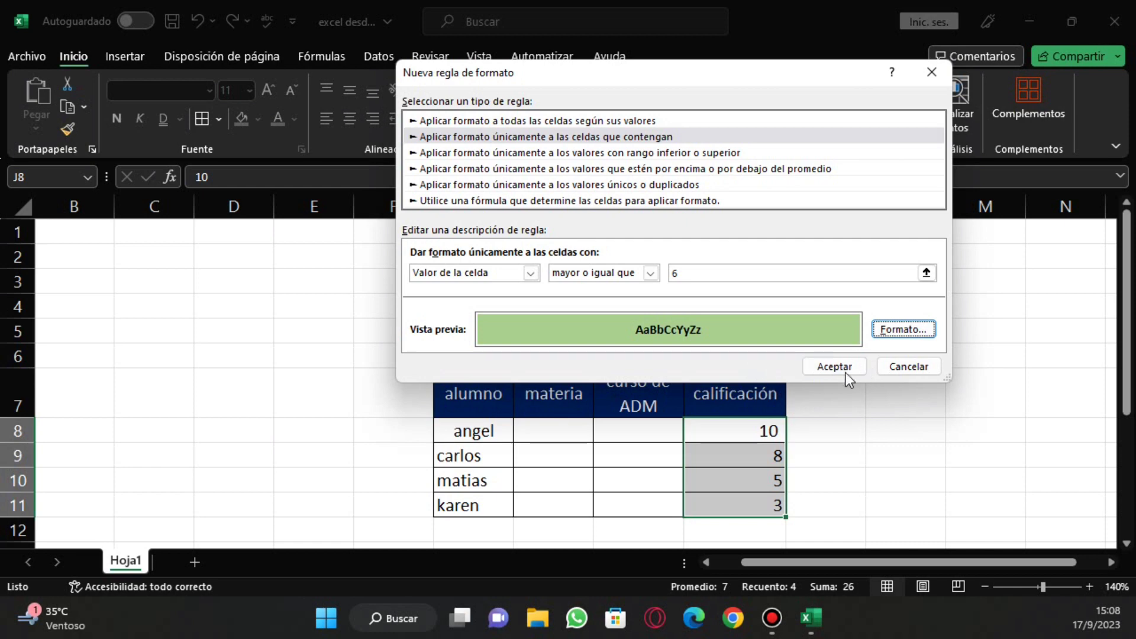
pyautogui.click(814, 366)
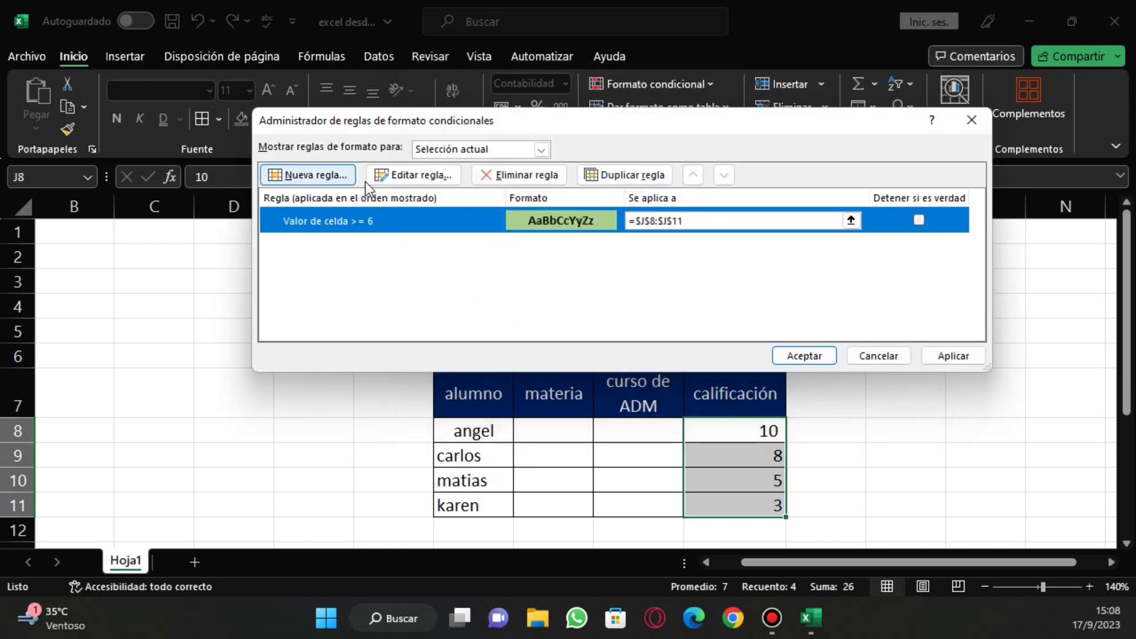
# - Draft a second 'cells that contain' rule: menor o igual que 5
pyautogui.click(314, 176)
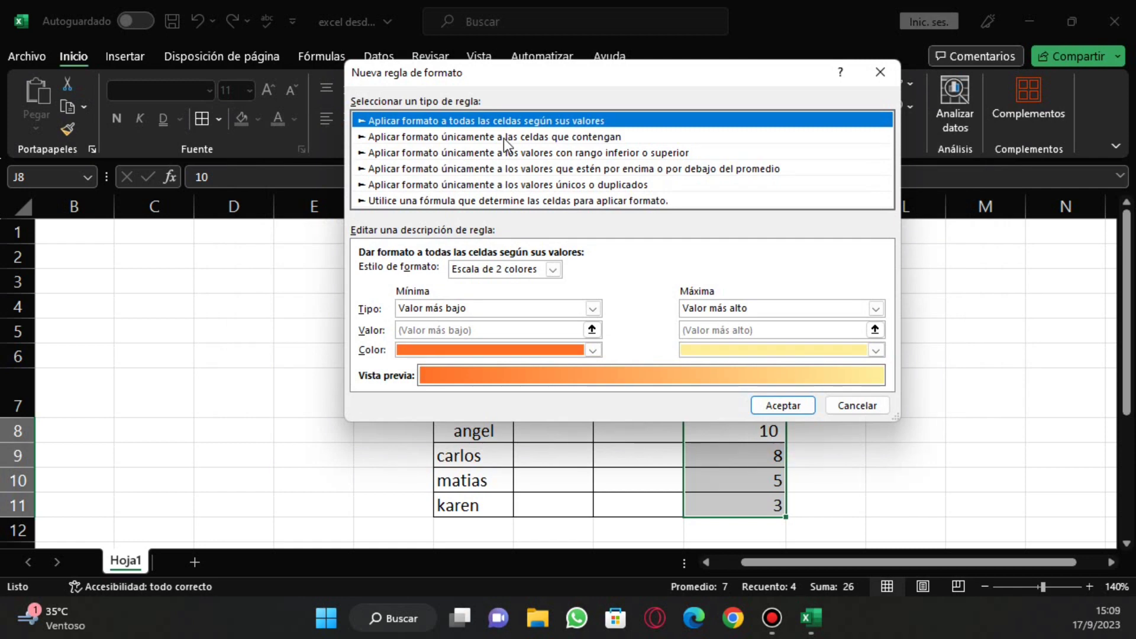
pyautogui.click(560, 140)
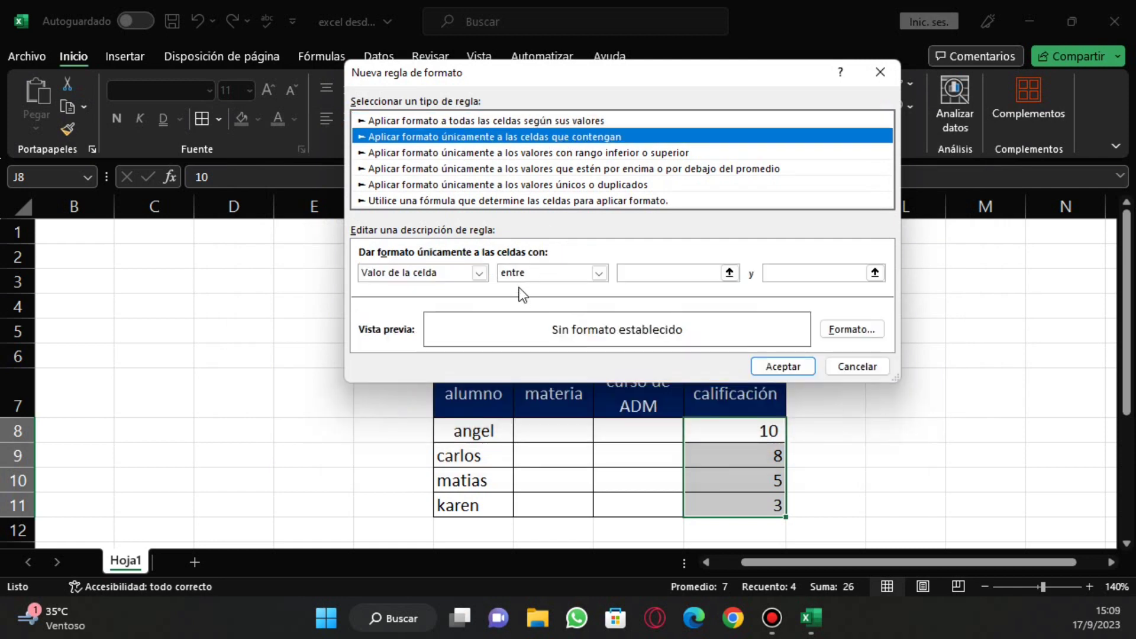
pyautogui.click(556, 274)
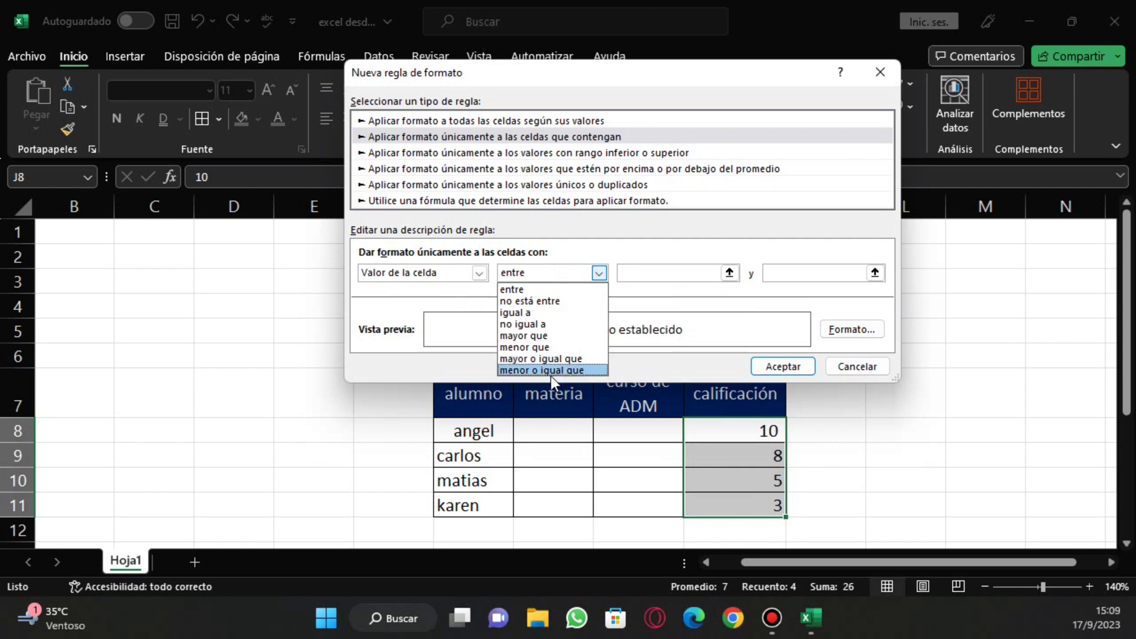
pyautogui.click(569, 369)
pyautogui.click(664, 269)
pyautogui.write('5')
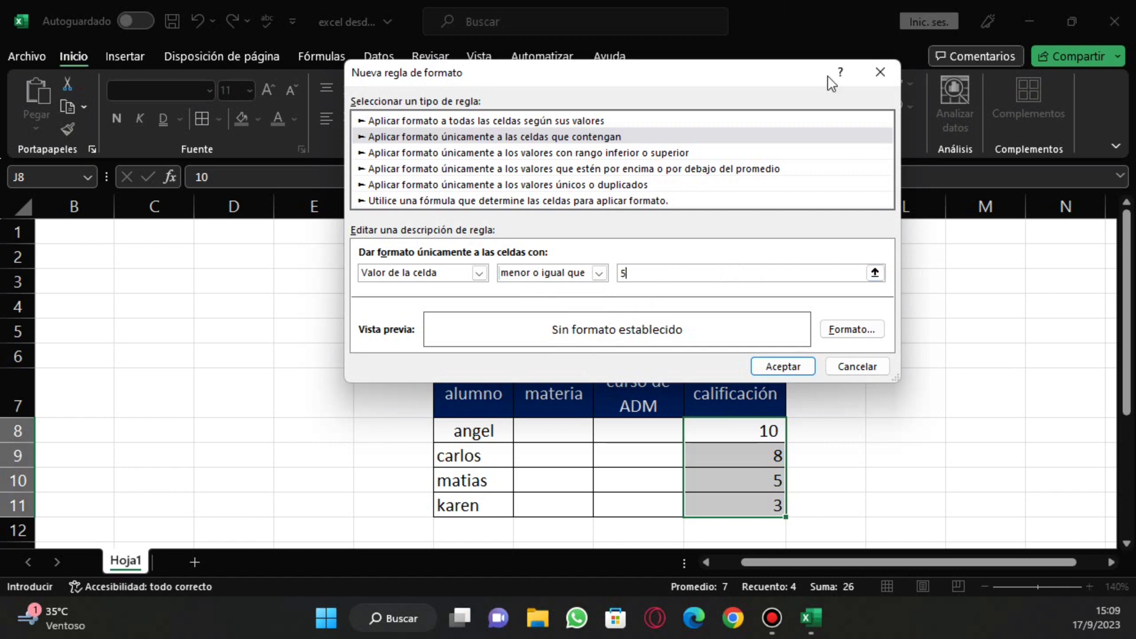
pyautogui.click(869, 330)
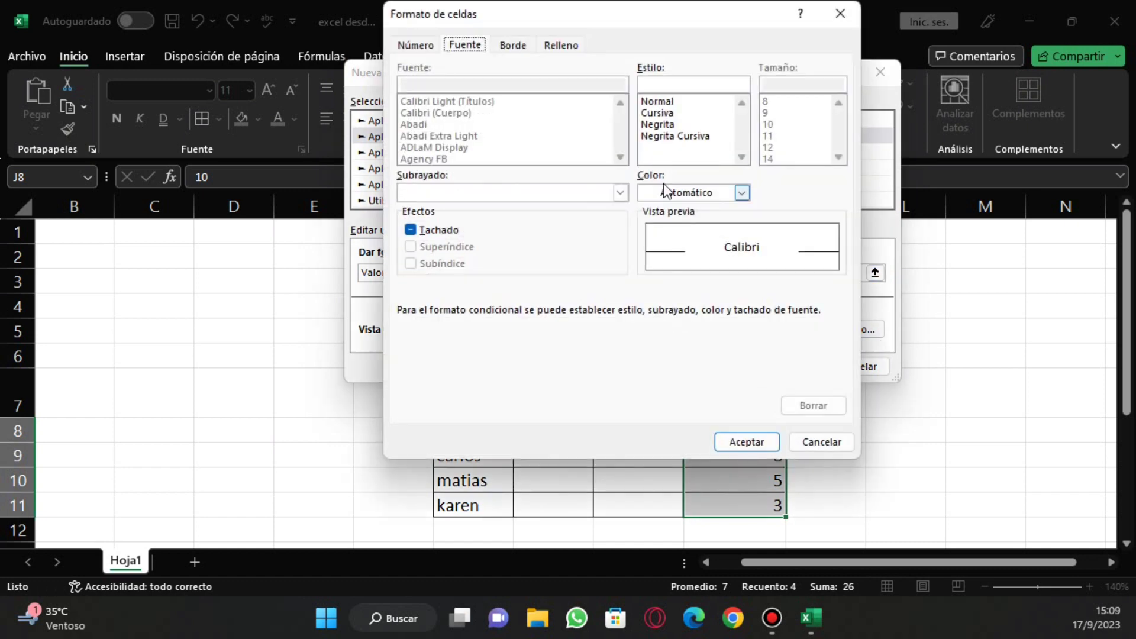
# - Format grades of 5 or lower Cursiva with a red fill, then apply both rules
pyautogui.click(661, 114)
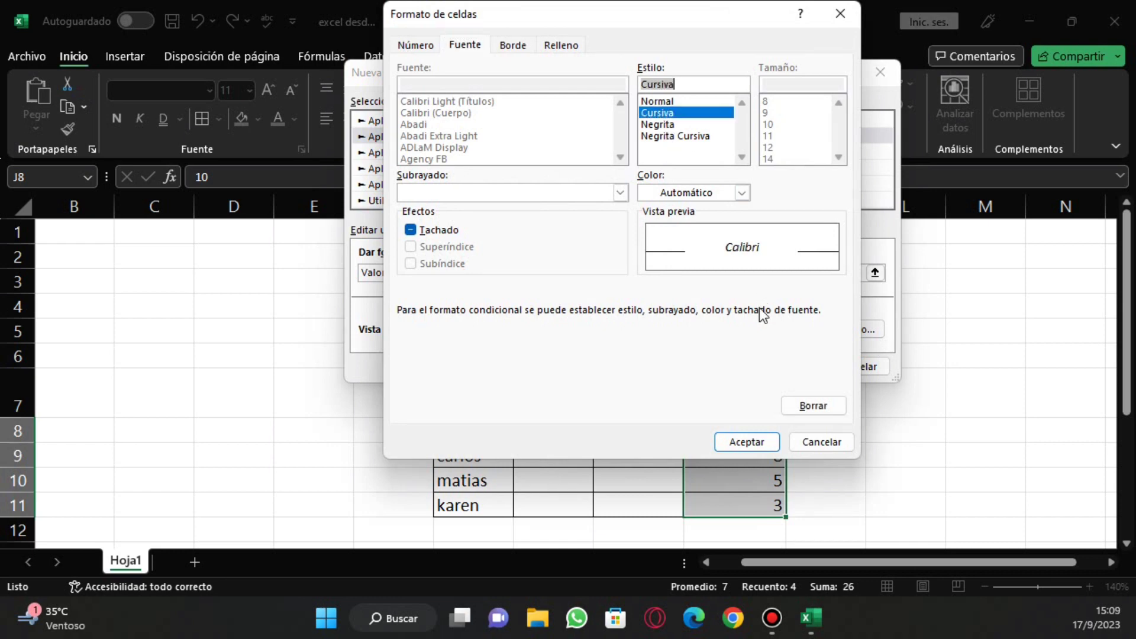
pyautogui.click(561, 45)
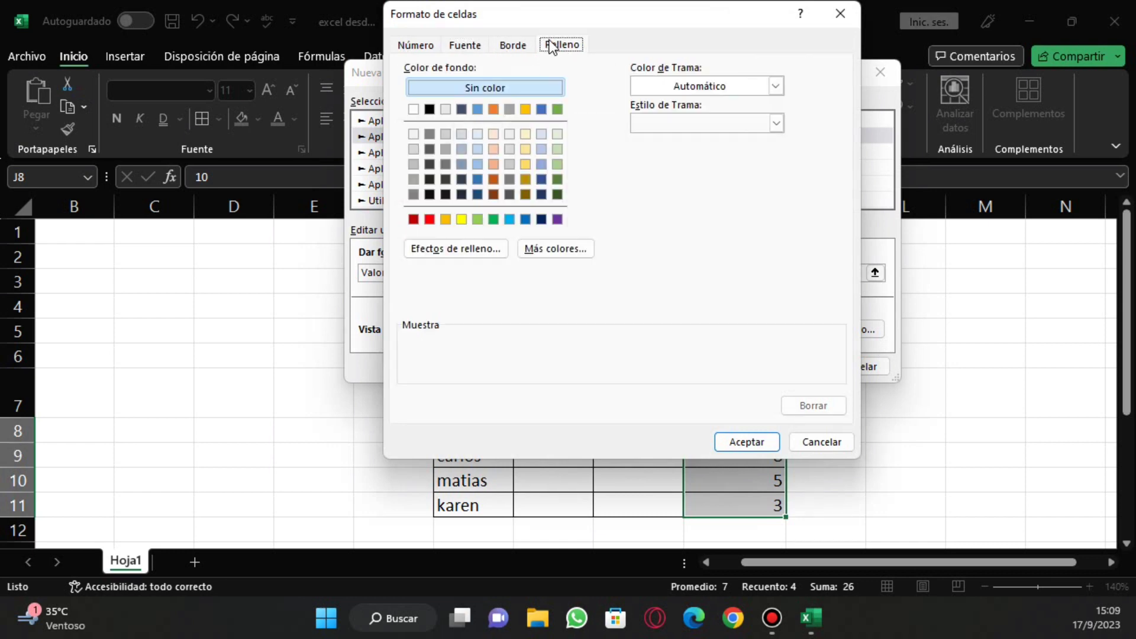
pyautogui.click(492, 165)
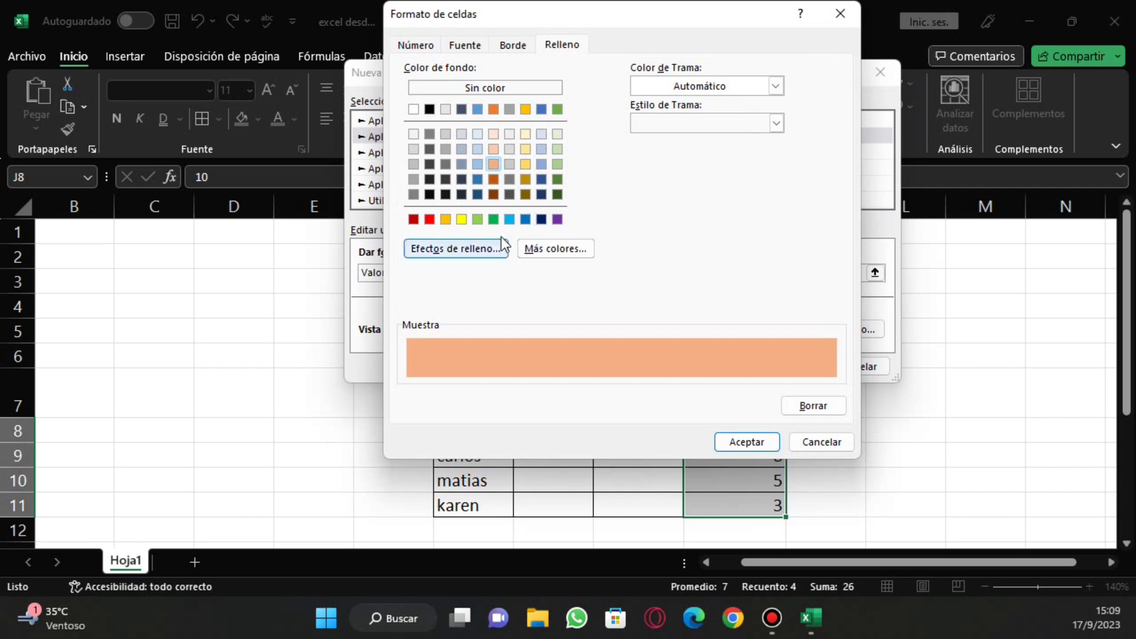
pyautogui.click(494, 179)
pyautogui.click(413, 219)
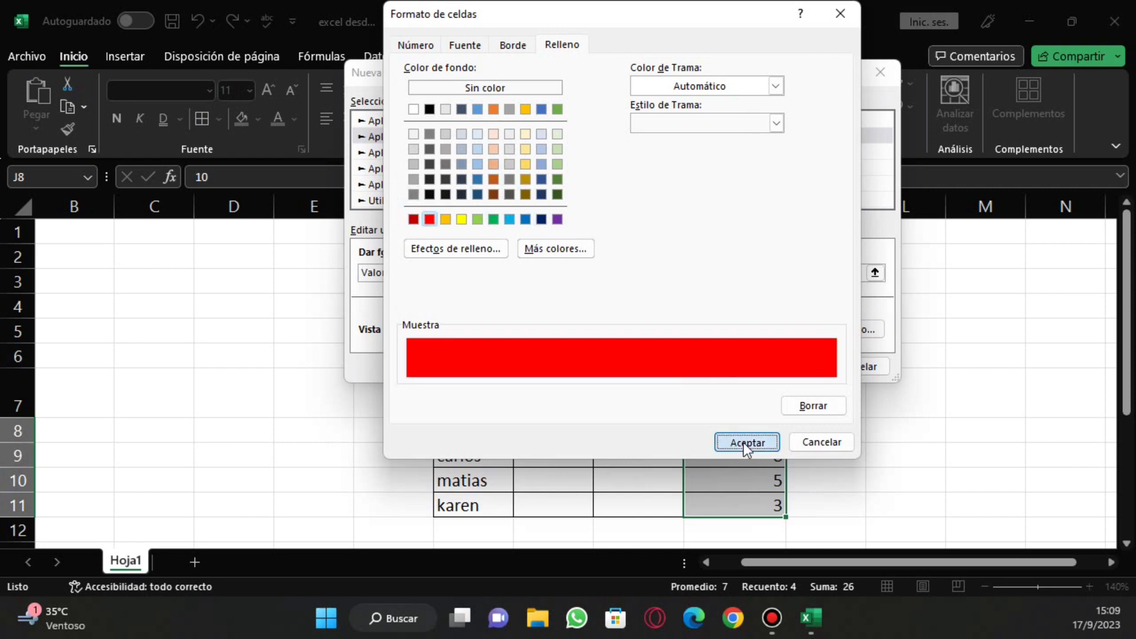
pyautogui.click(745, 442)
pyautogui.click(782, 366)
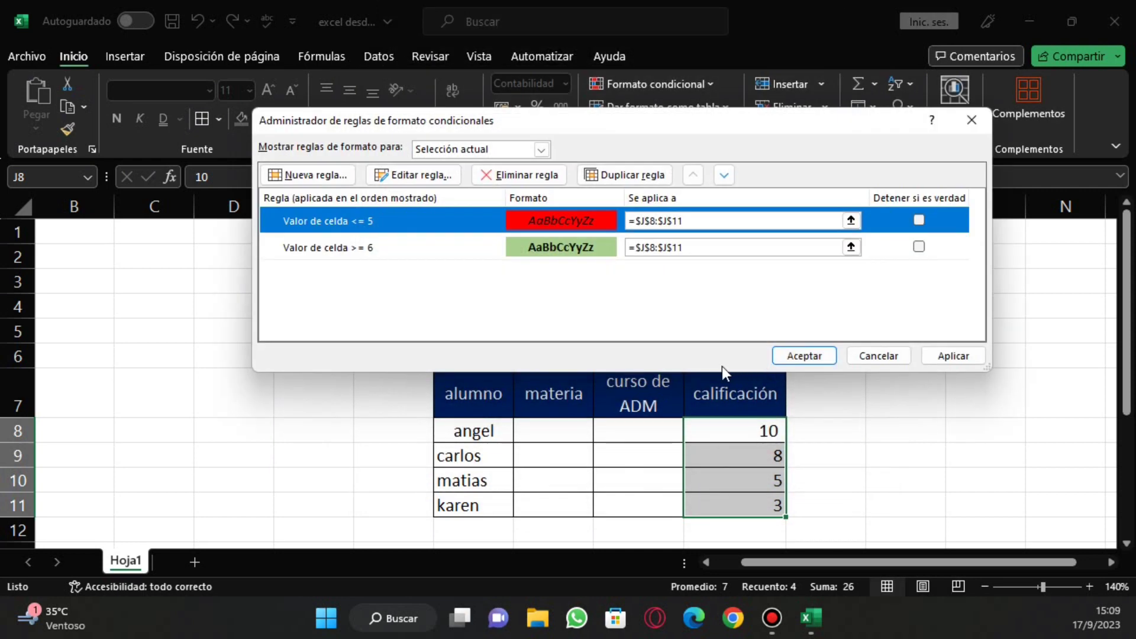
pyautogui.click(954, 359)
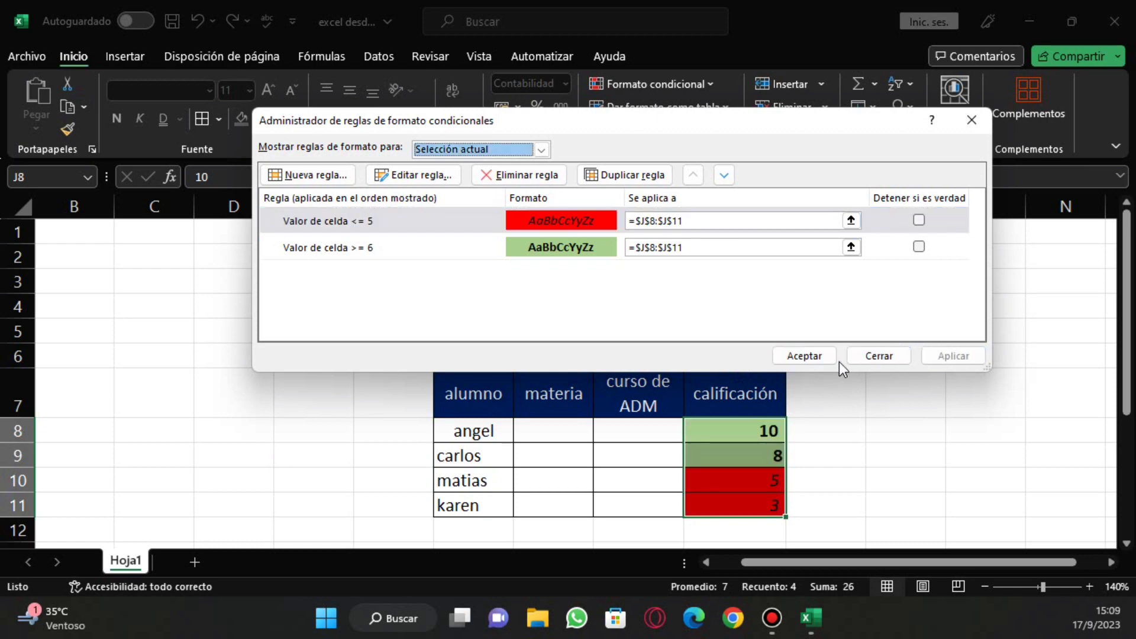
# - Close the rules manager and change karen's grade in J11 to 7
pyautogui.click(804, 355)
pyautogui.click(852, 503)
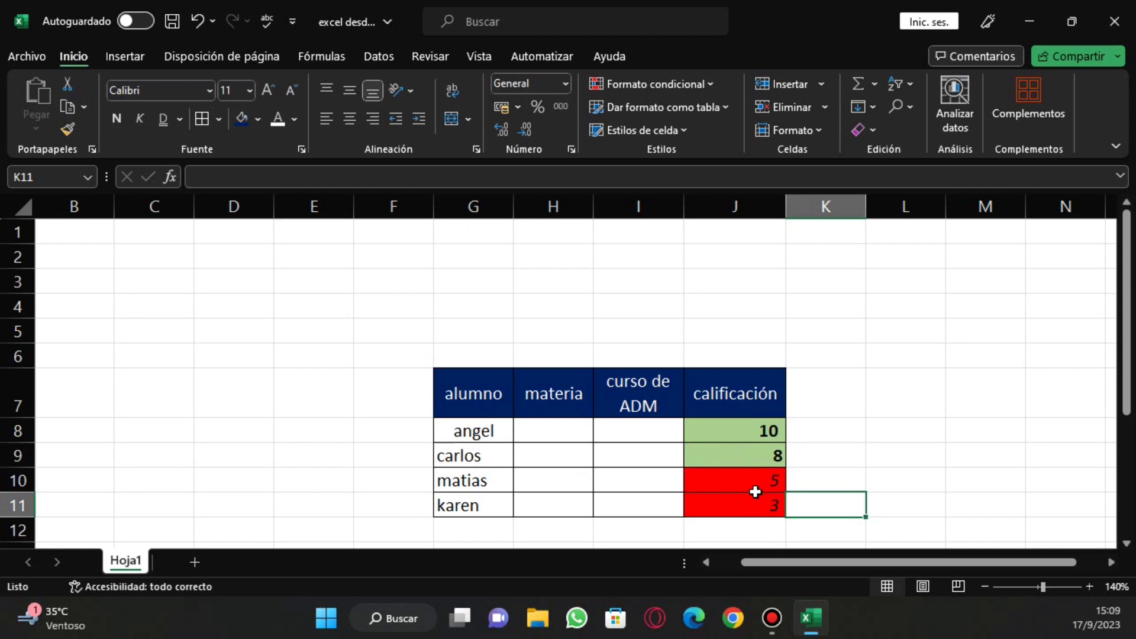
pyautogui.click(731, 497)
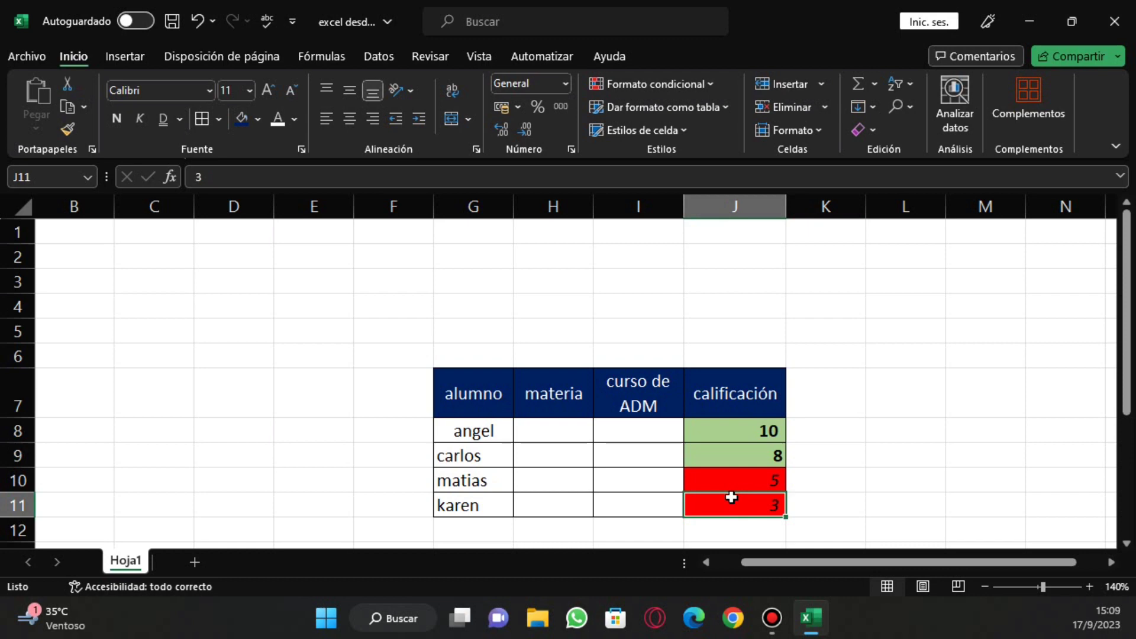
pyautogui.write('7')
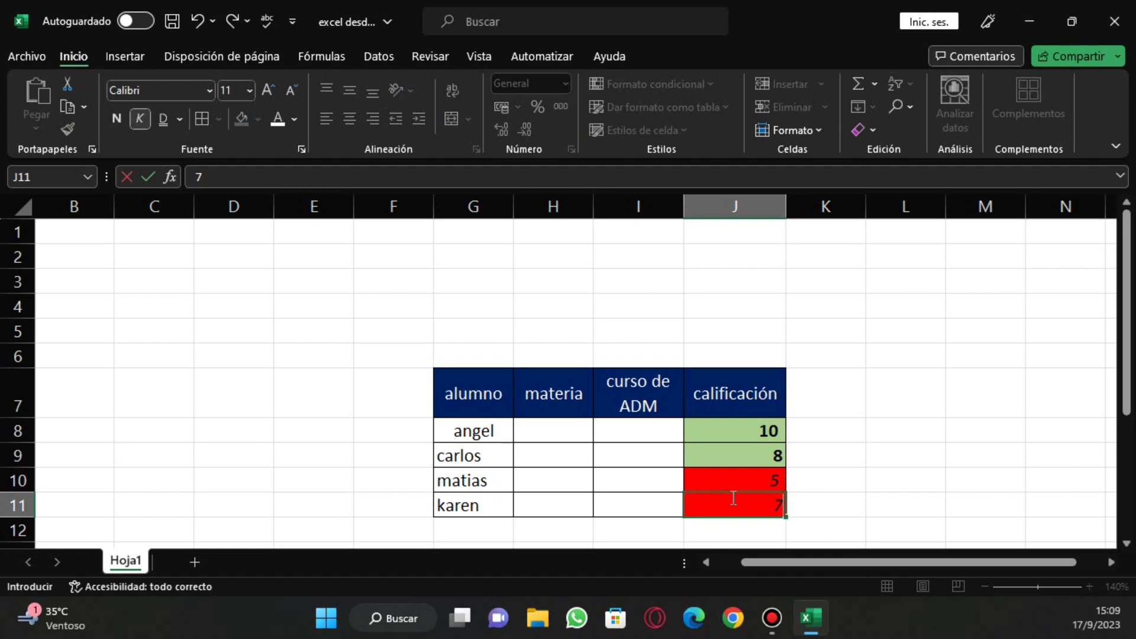
pyautogui.press('Return')
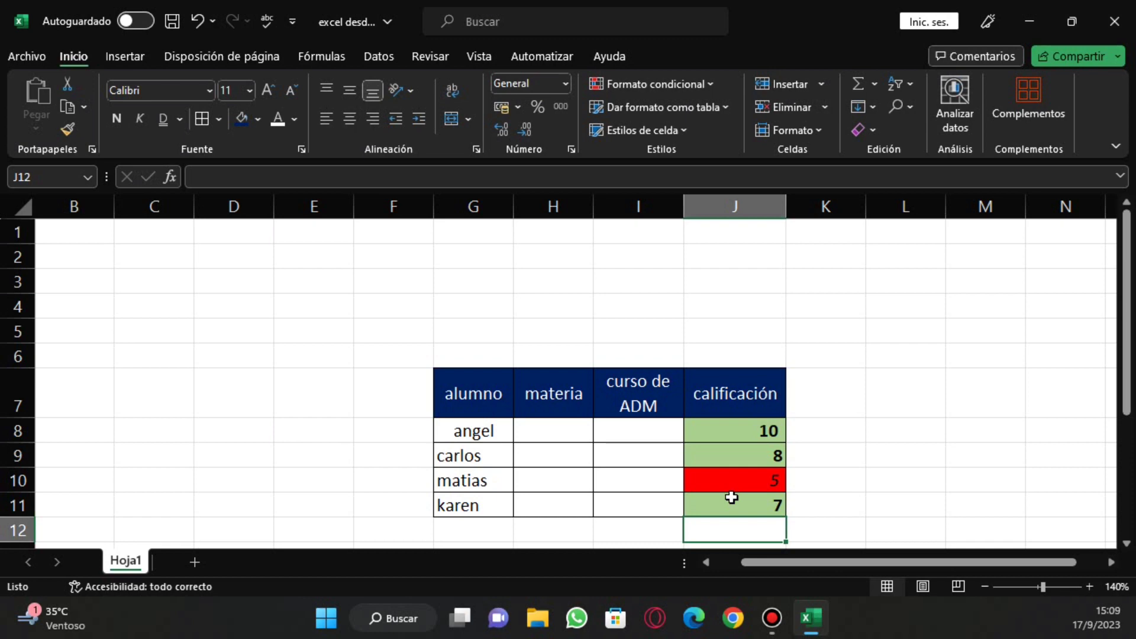
# - Enter grades 5, 6 and 6 in J8:J10, then select G4:K11
pyautogui.click(759, 428)
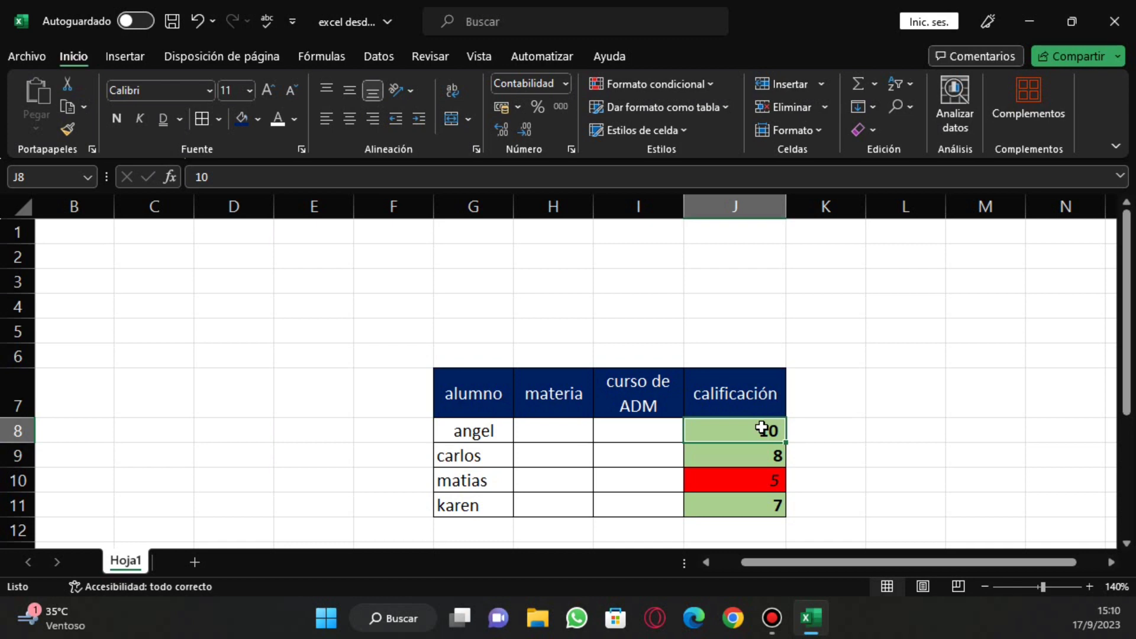
pyautogui.write('5')
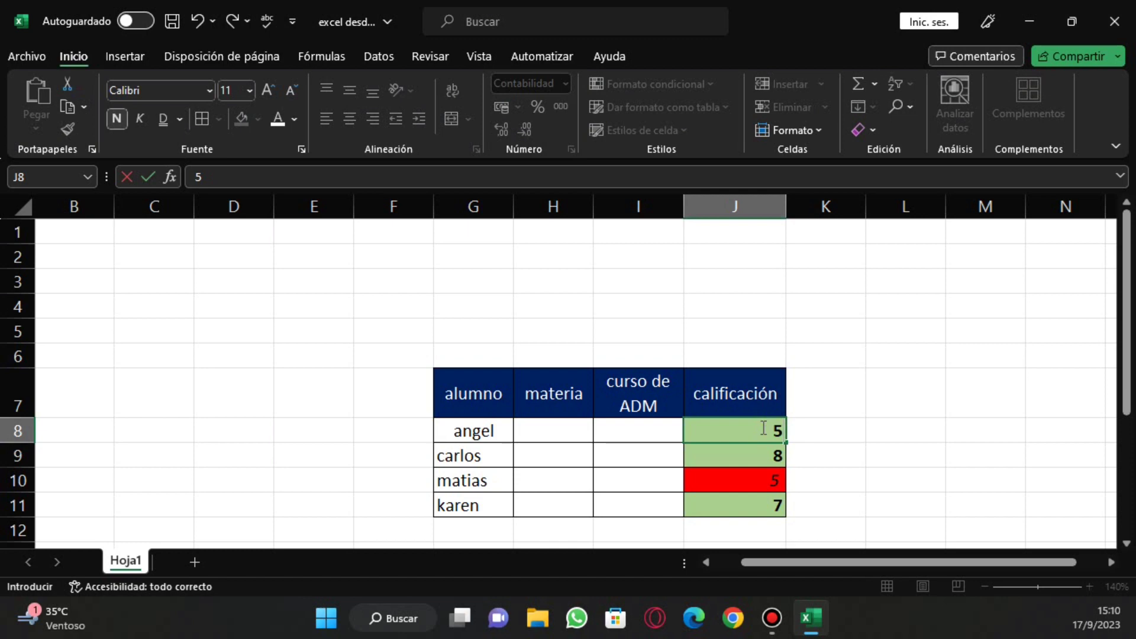
pyautogui.press('Return')
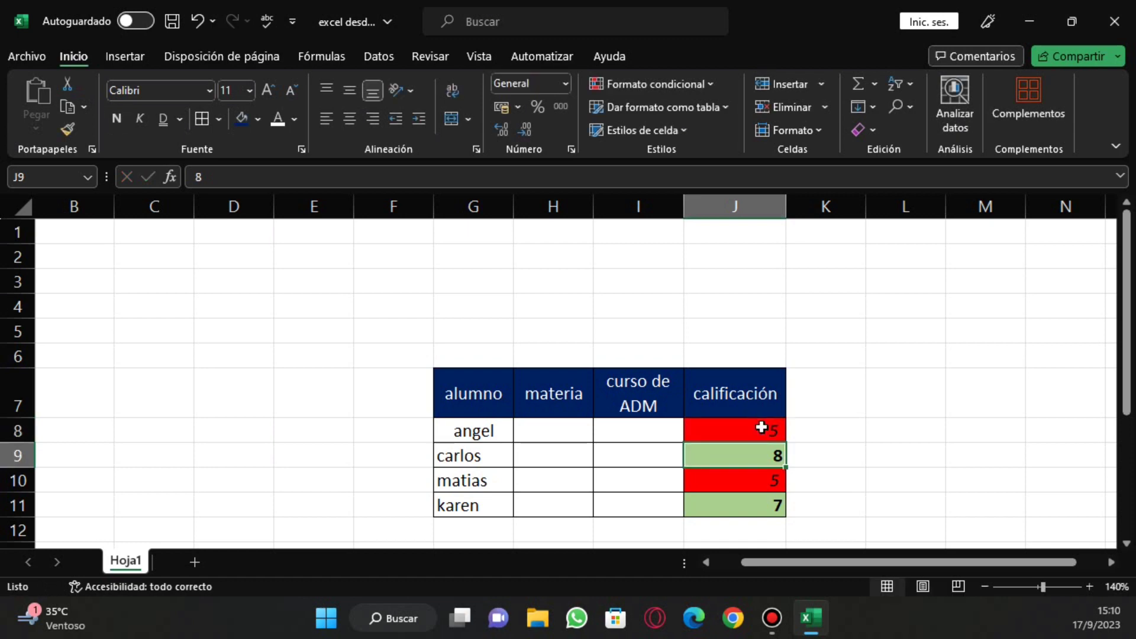
pyautogui.write('6')
pyautogui.press('Return')
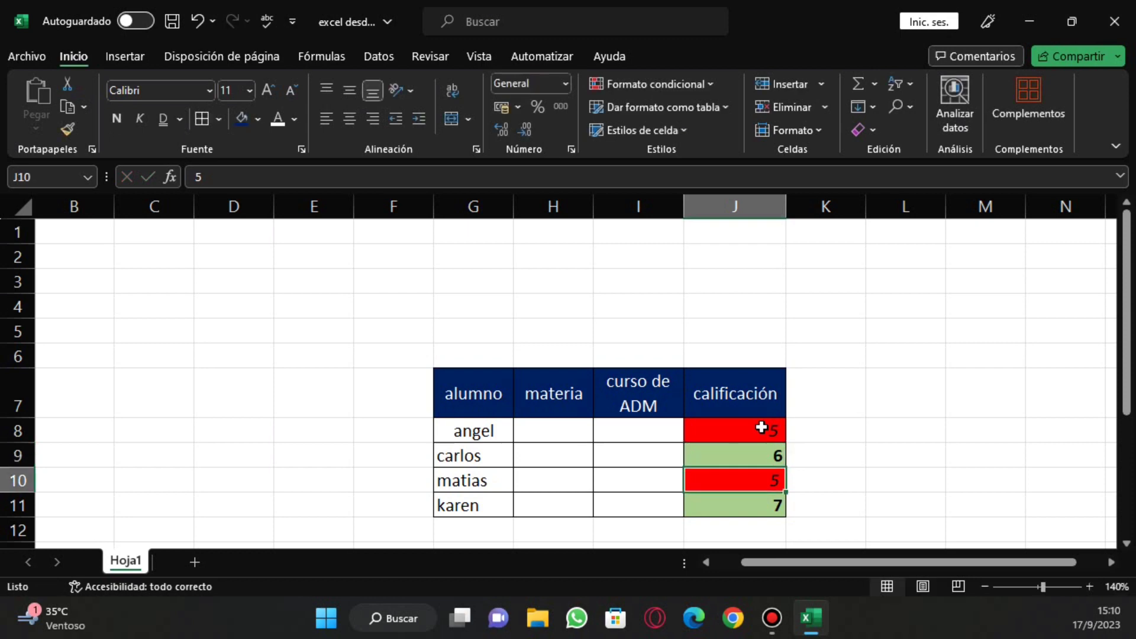
pyautogui.write('6')
pyautogui.press('Return')
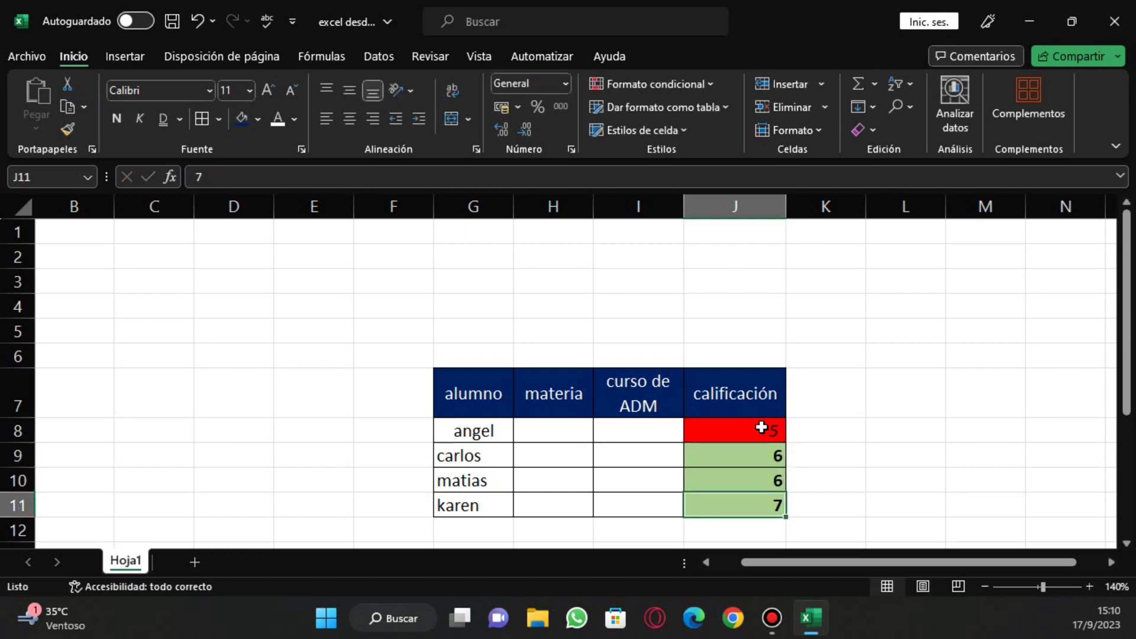
pyautogui.click(861, 423)
pyautogui.moveTo(441, 307); pyautogui.dragTo(828, 505)
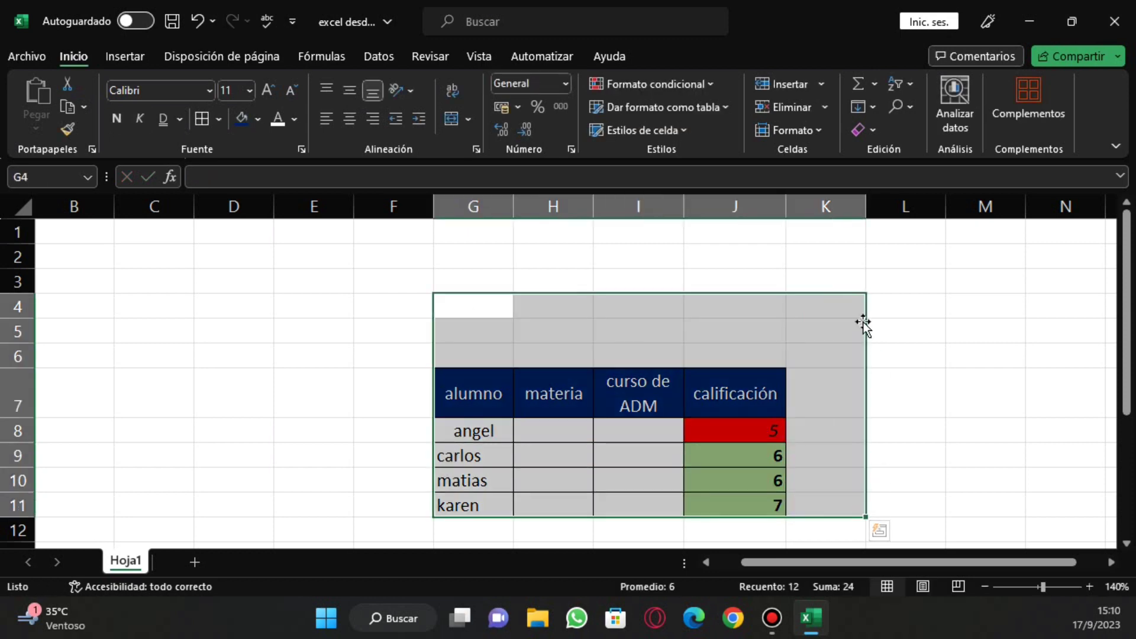
# - Browse the table styles gallery without choosing, then select the grades table G7:J11
pyautogui.click(1005, 355)
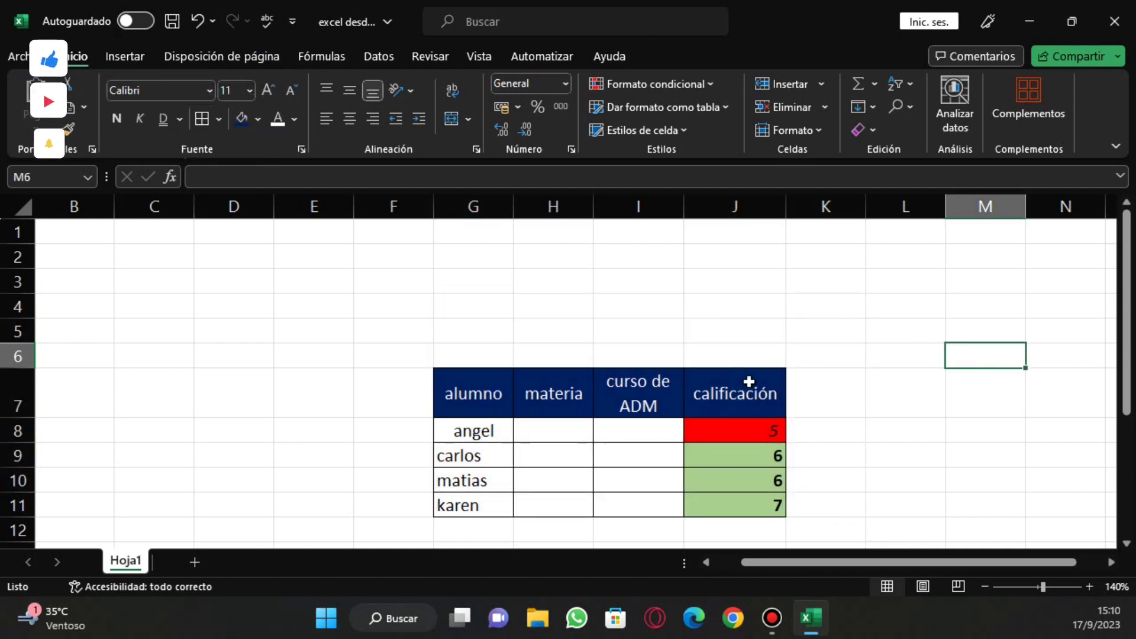
pyautogui.click(788, 358)
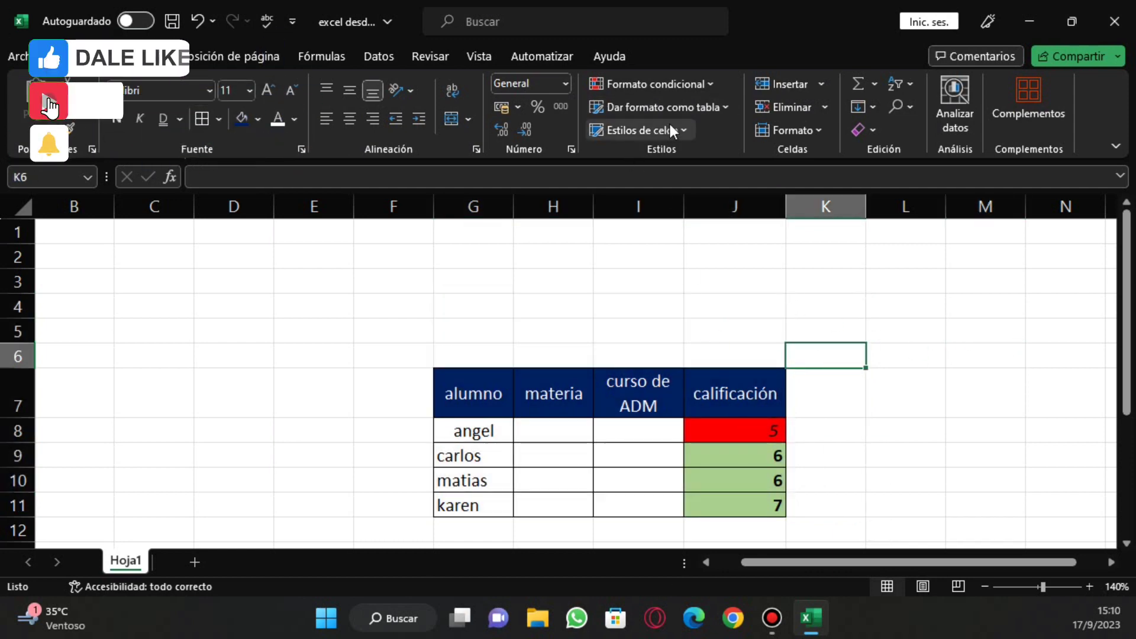
pyautogui.click(687, 112)
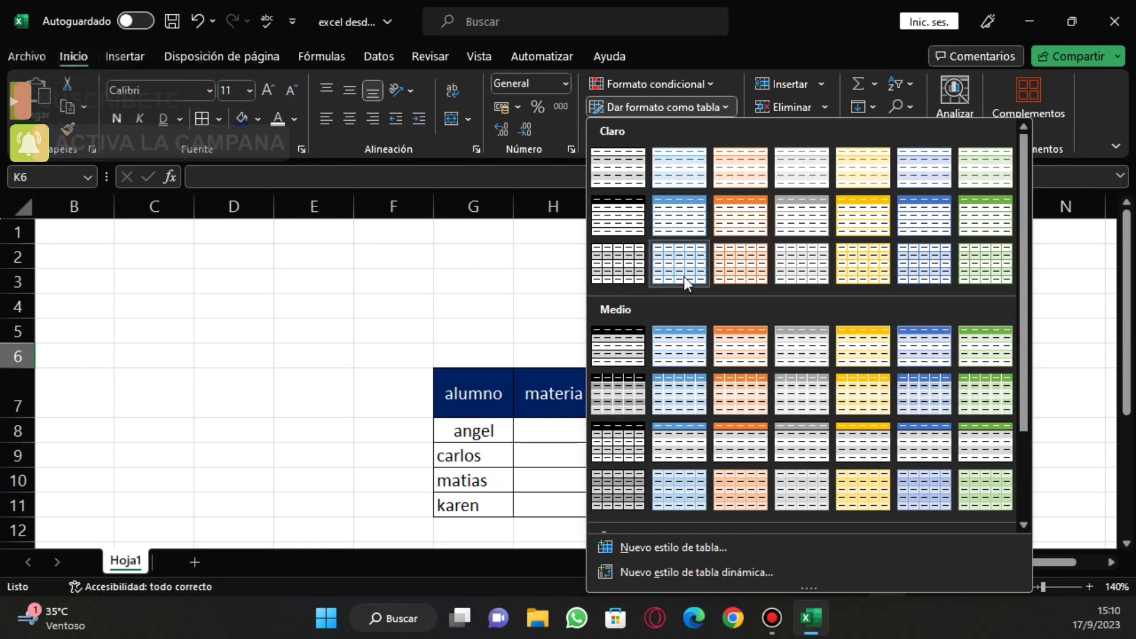
pyautogui.click(469, 427)
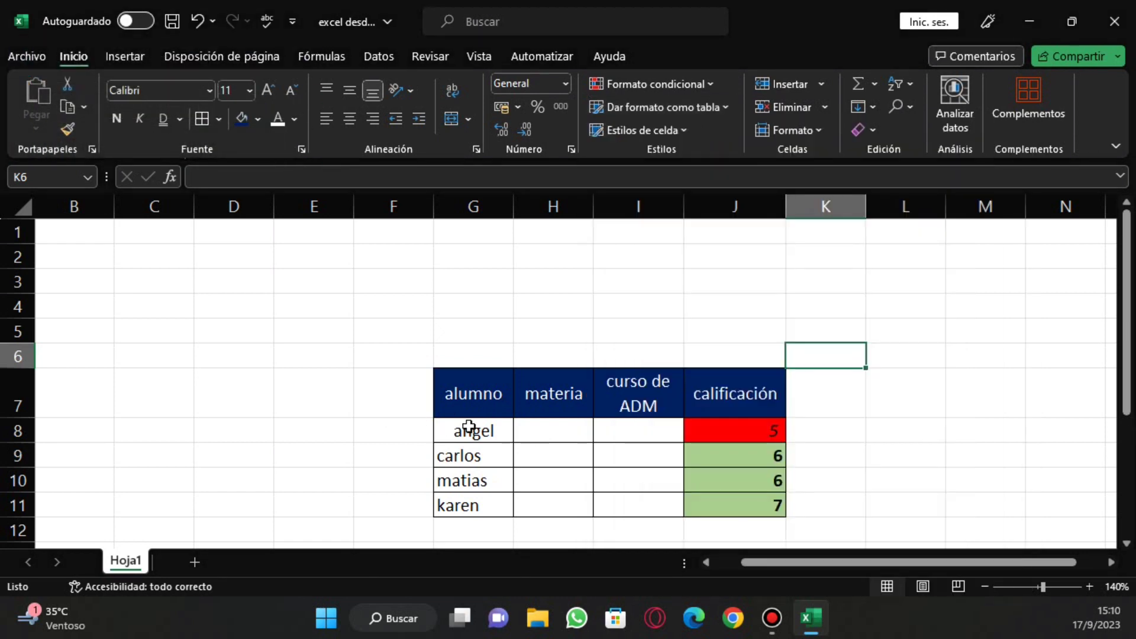
pyautogui.moveTo(509, 398)
pyautogui.mouseDown()
pyautogui.moveTo(722, 481)
pyautogui.moveTo(719, 500)
pyautogui.mouseUp()
pyautogui.click(597, 398)
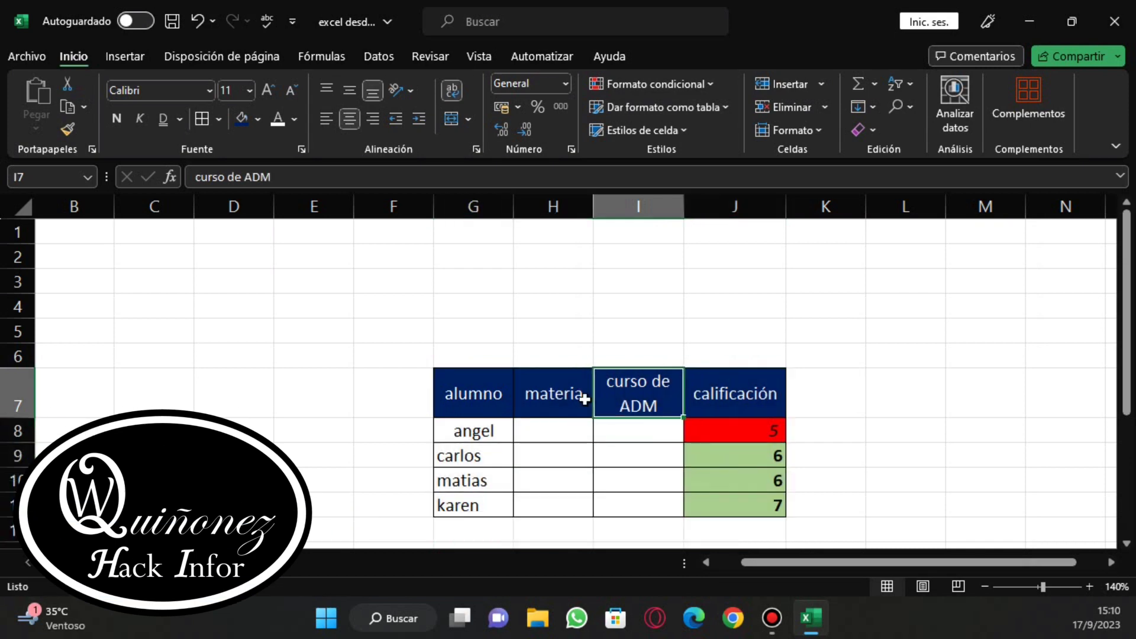
pyautogui.moveTo(473, 393); pyautogui.dragTo(742, 503)
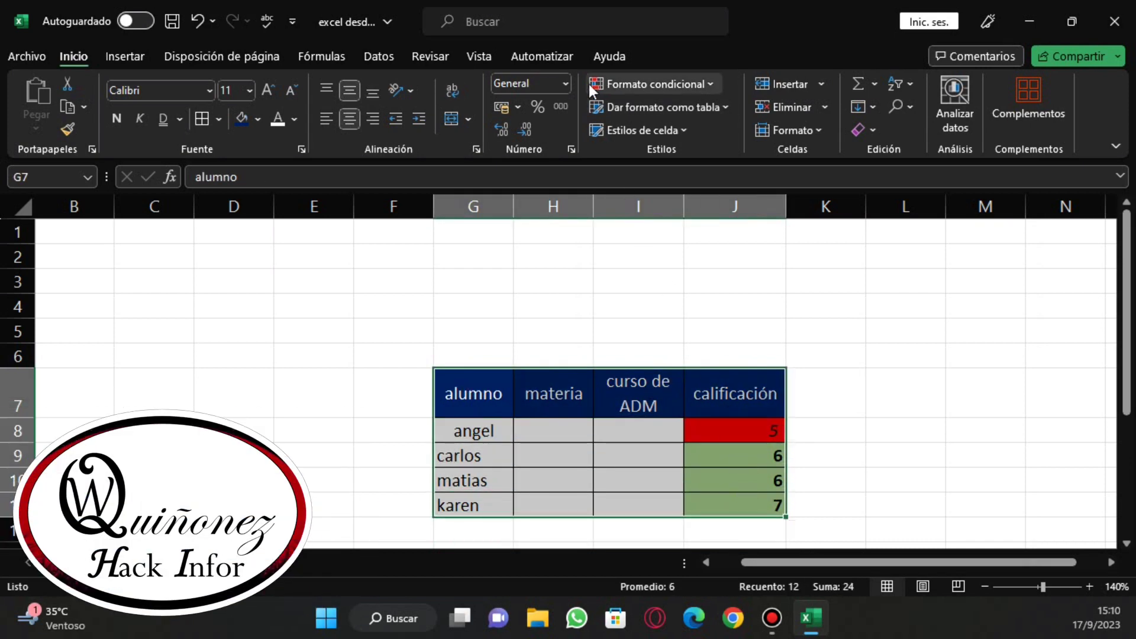
# - Apply a light table style with headers, then undo the table creation
pyautogui.click(609, 106)
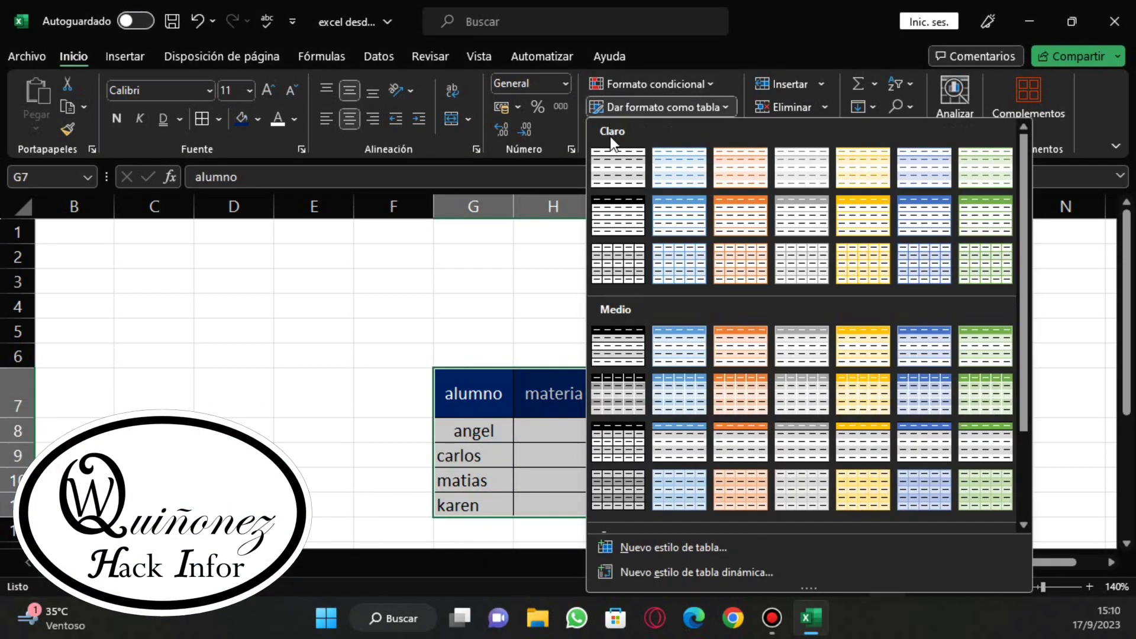
pyautogui.click(627, 226)
pyautogui.click(614, 285)
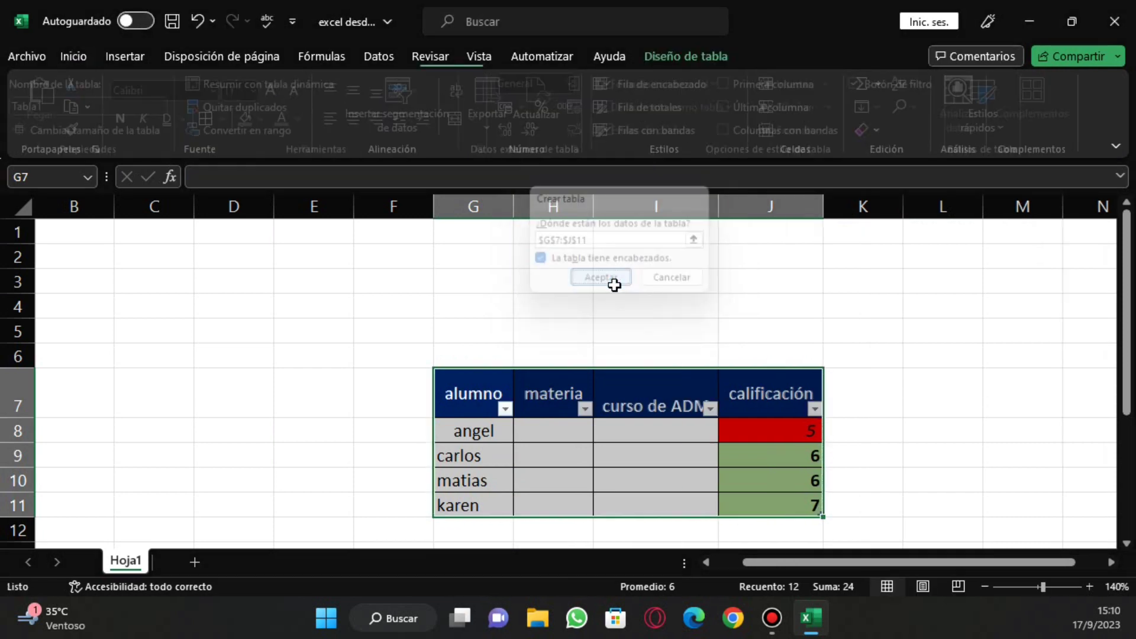
pyautogui.click(680, 314)
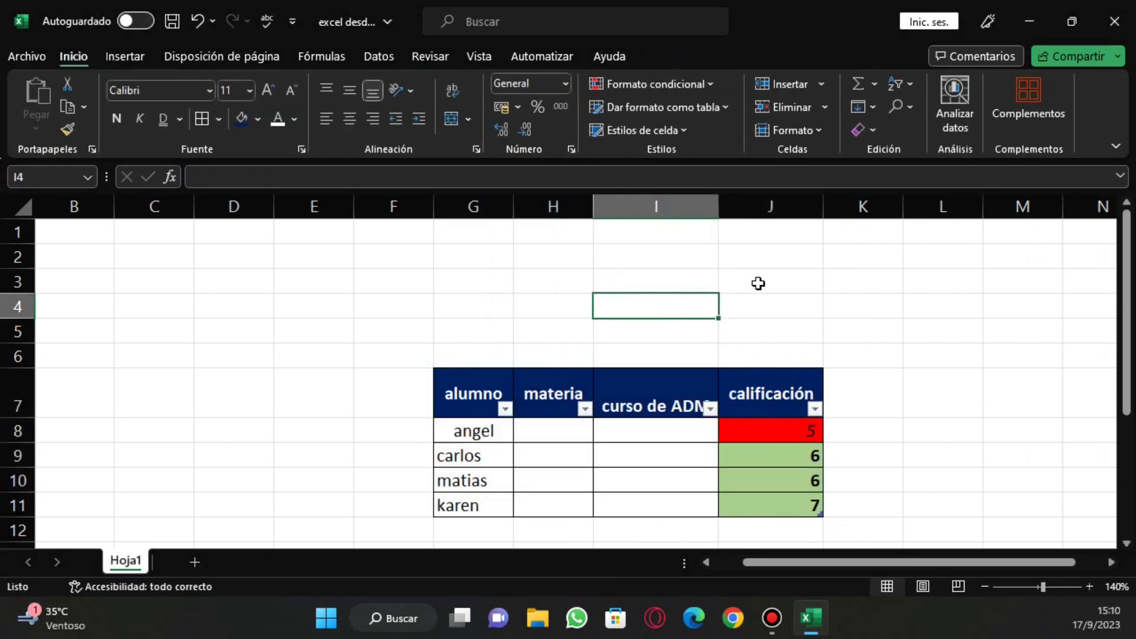
pyautogui.click(200, 20)
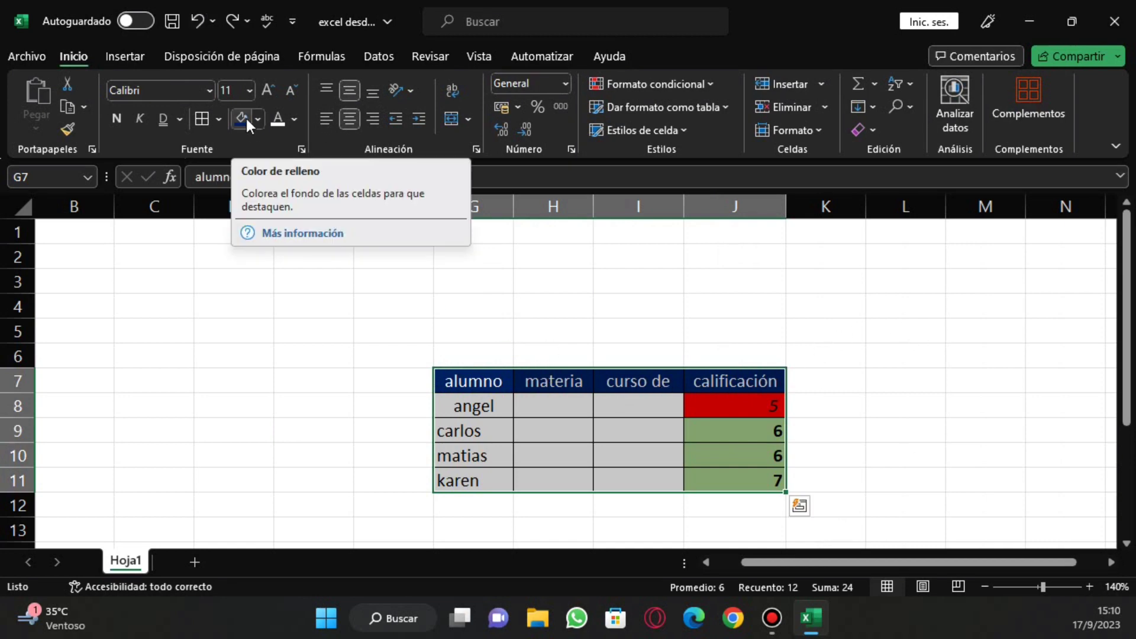
pyautogui.click(475, 253)
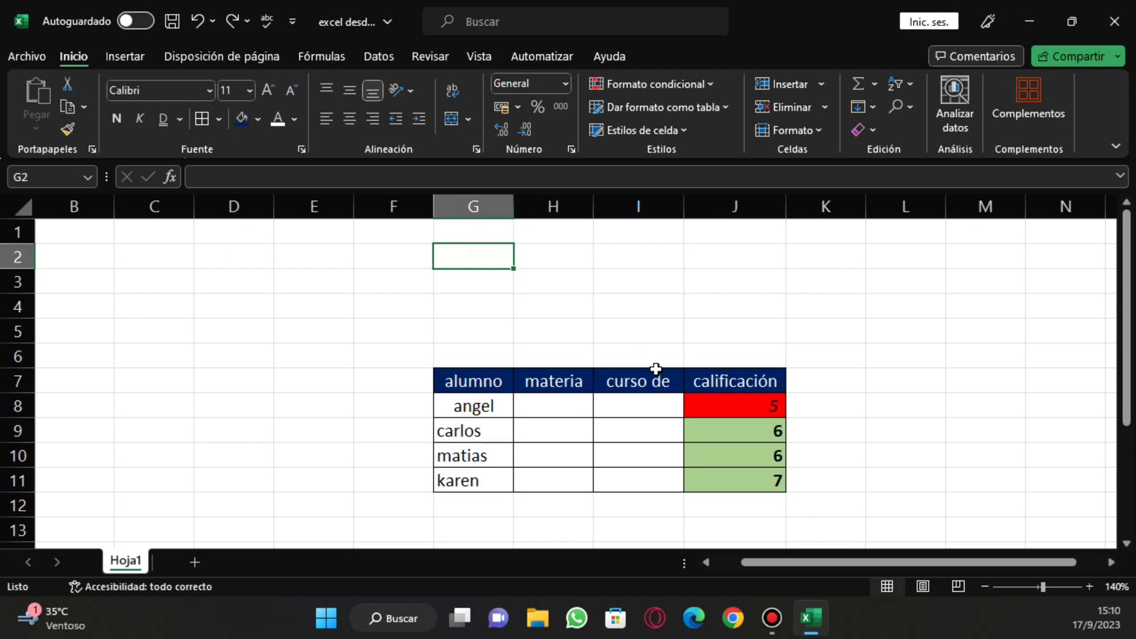
pyautogui.click(661, 135)
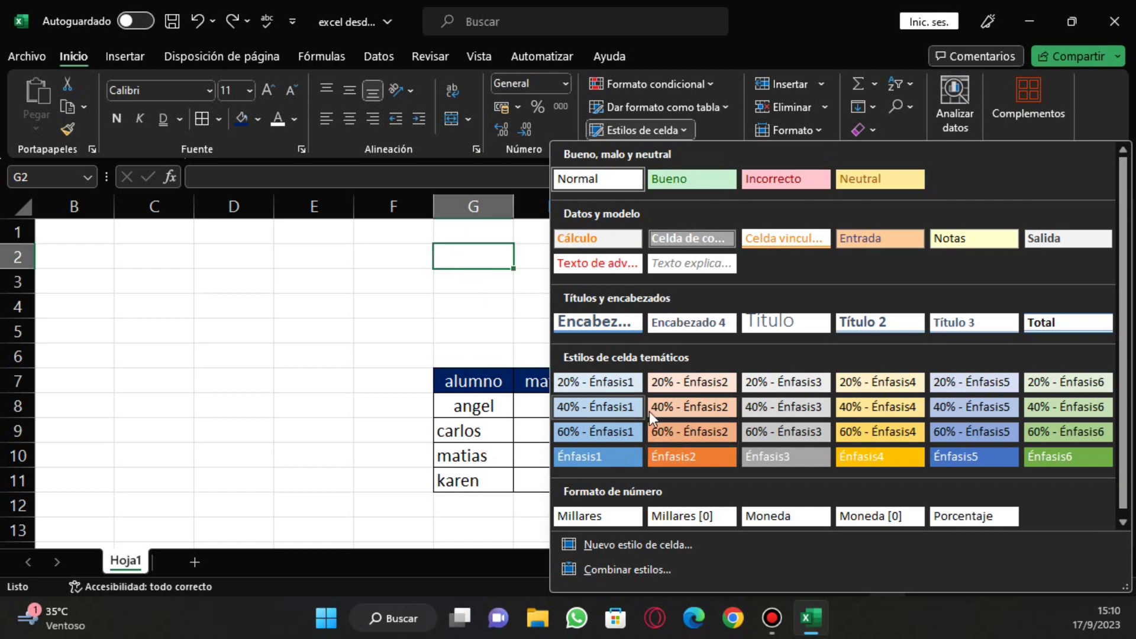
pyautogui.click(464, 366)
pyautogui.moveTo(468, 379); pyautogui.dragTo(585, 386)
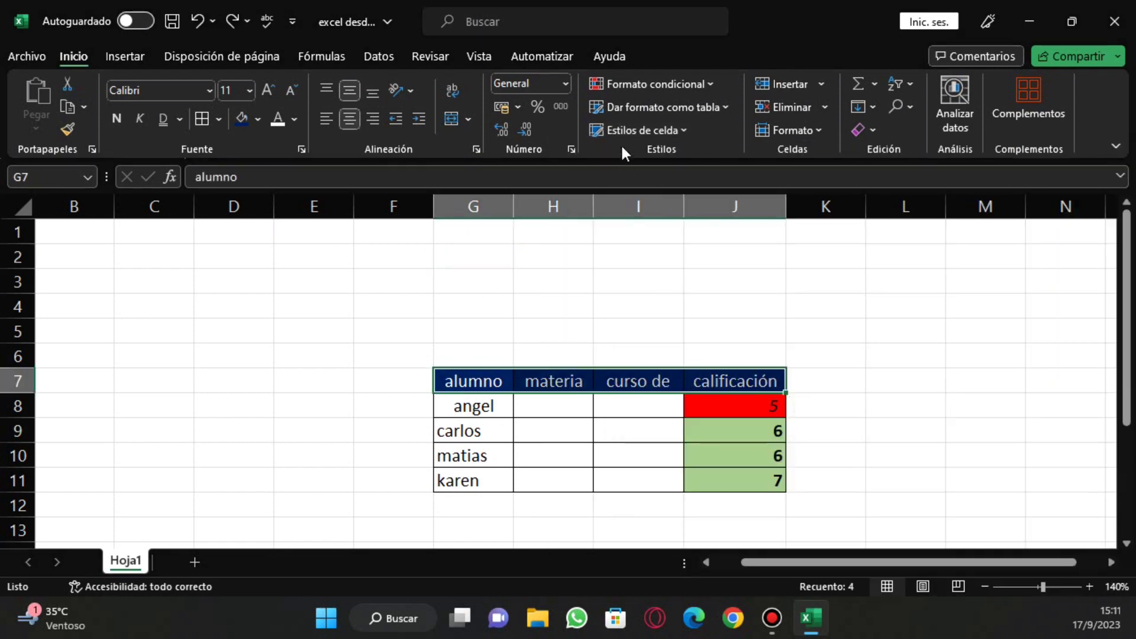
pyautogui.click(630, 131)
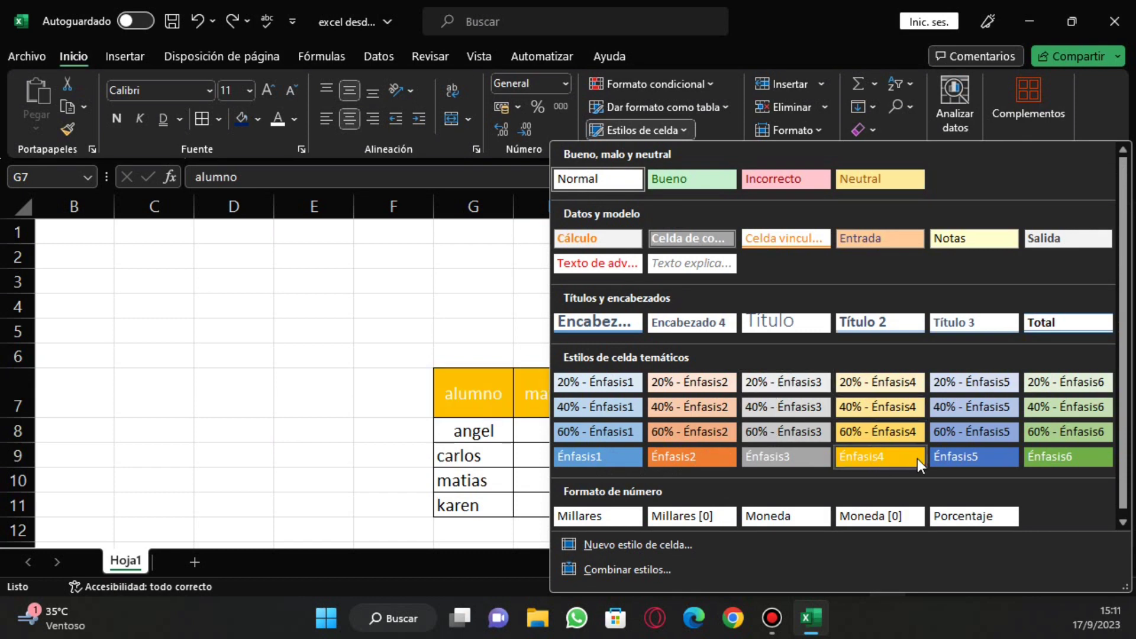
pyautogui.click(444, 337)
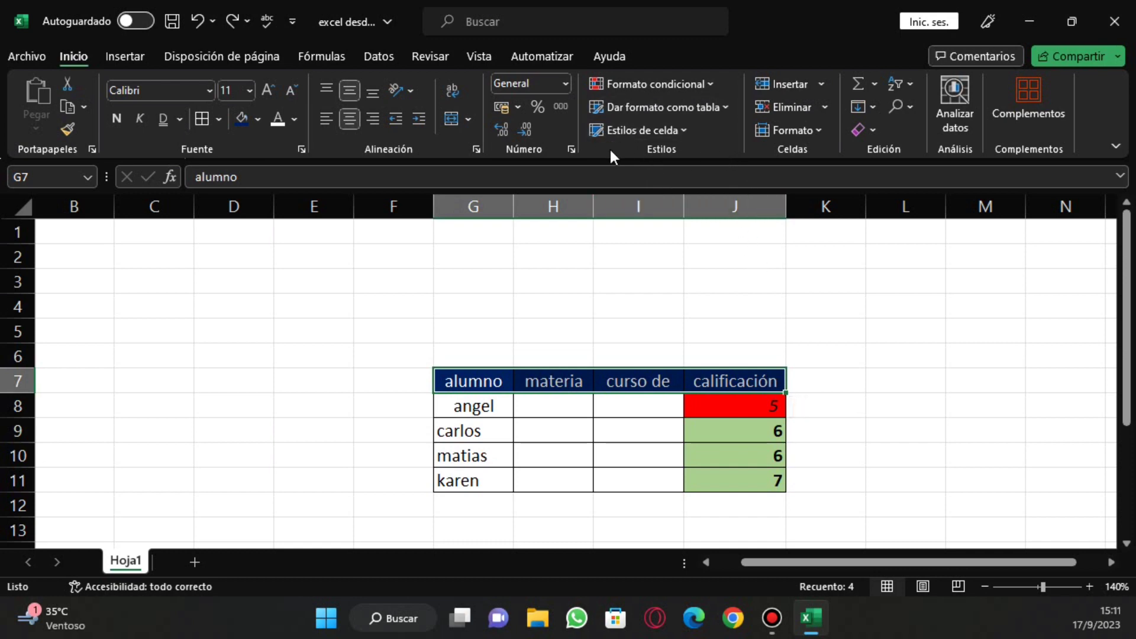
pyautogui.click(788, 329)
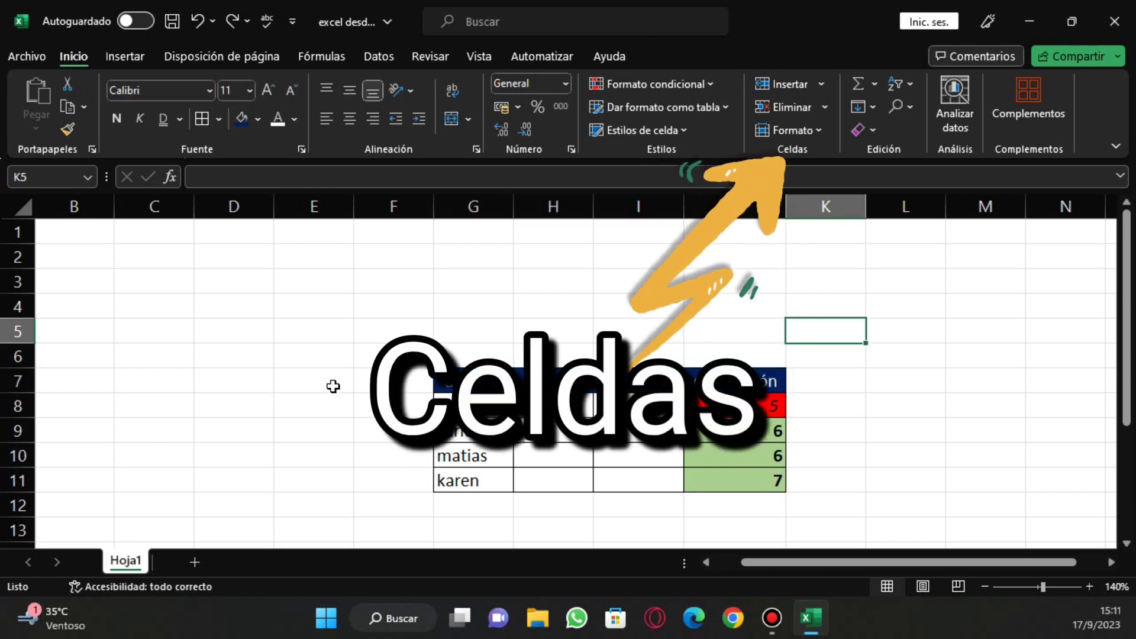
pyautogui.click(238, 286)
pyautogui.moveTo(239, 286); pyautogui.dragTo(332, 448)
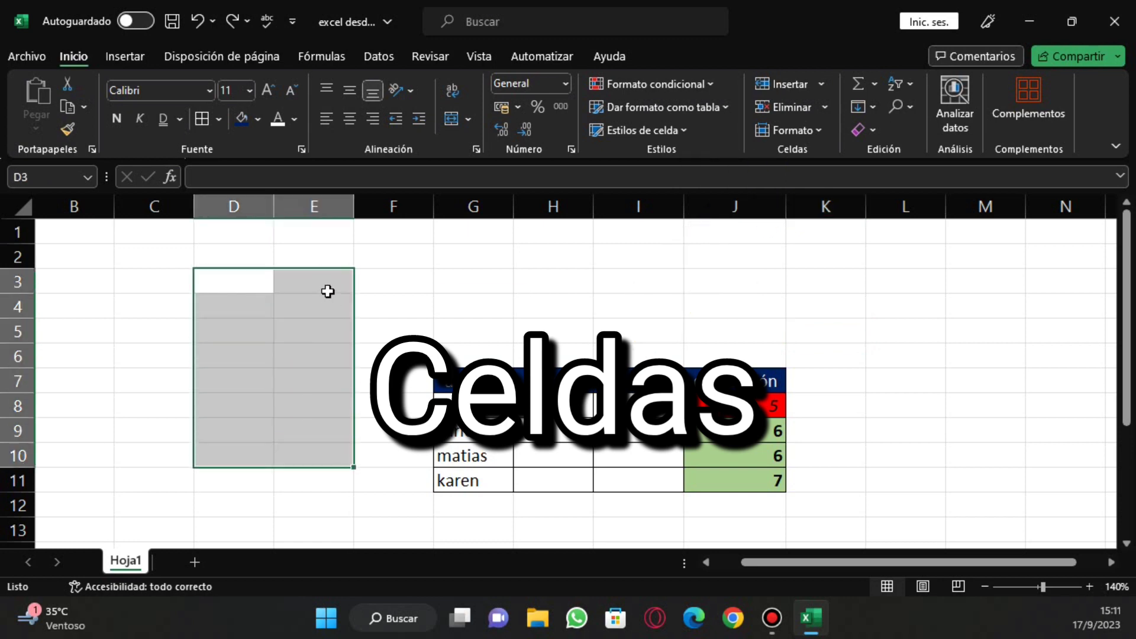
pyautogui.click(306, 308)
pyautogui.click(264, 336)
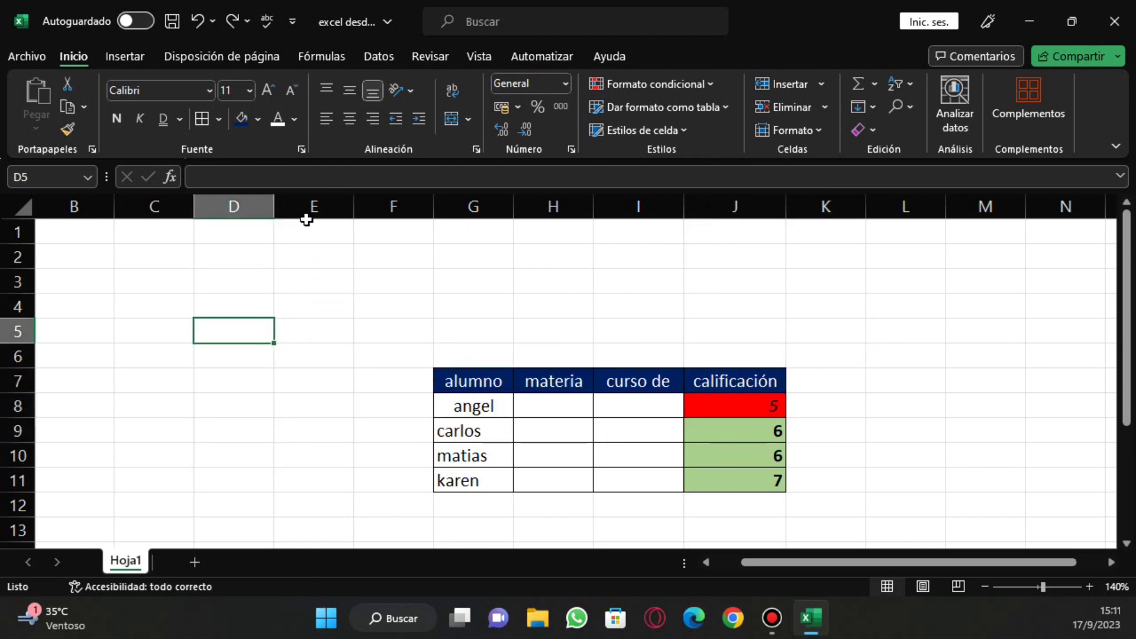
pyautogui.moveTo(300, 254); pyautogui.dragTo(317, 507)
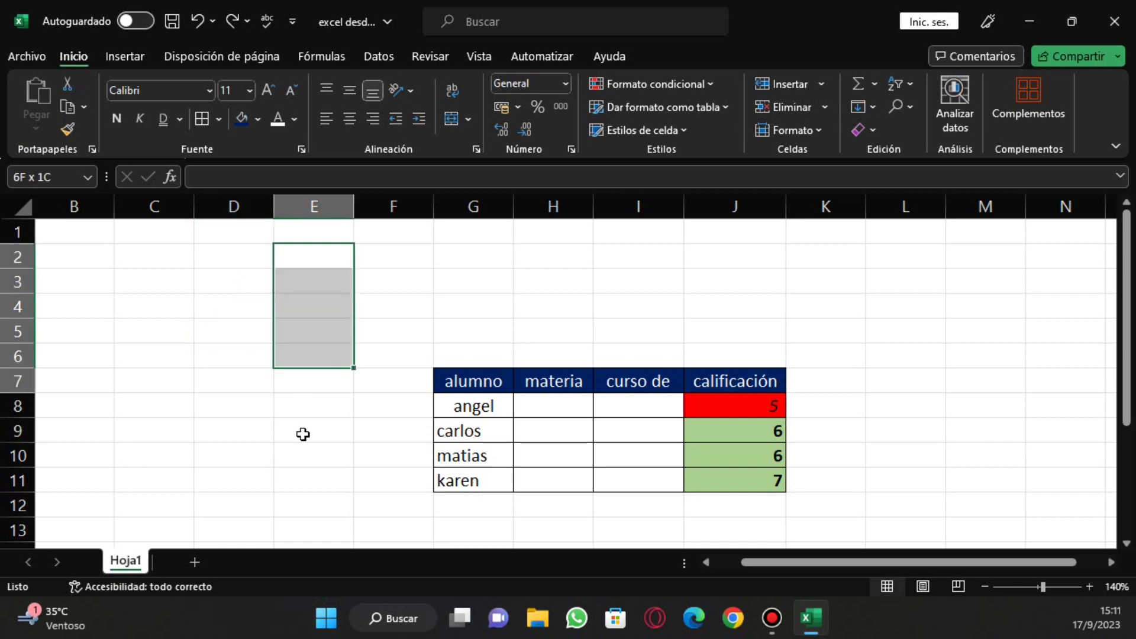
pyautogui.moveTo(90, 273); pyautogui.dragTo(732, 286)
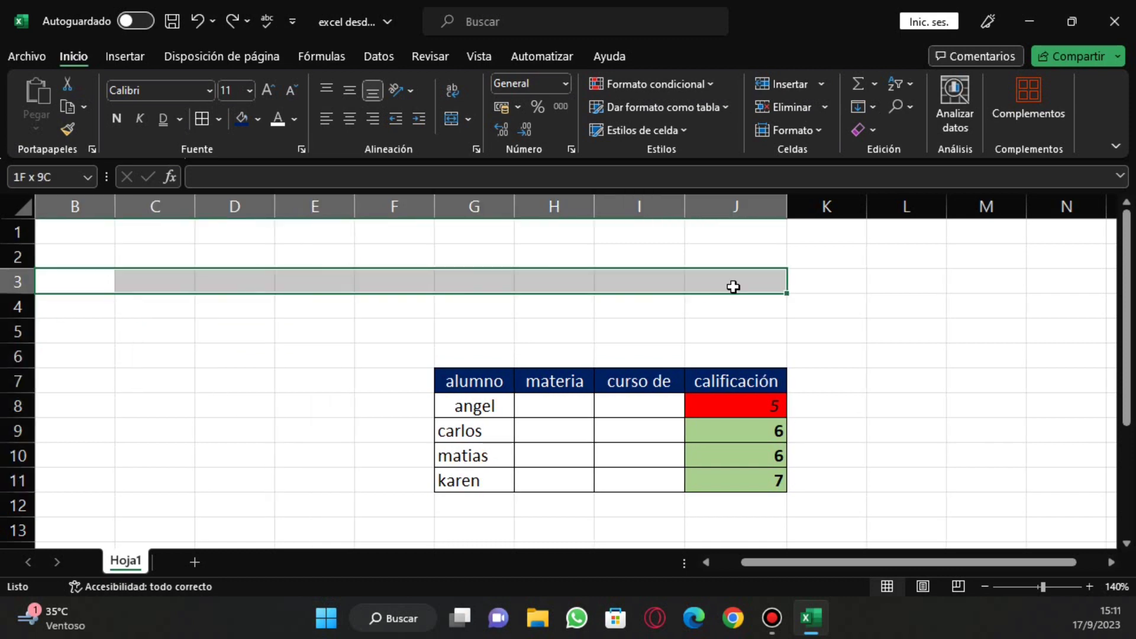
pyautogui.click(497, 304)
pyautogui.click(405, 282)
pyautogui.click(309, 307)
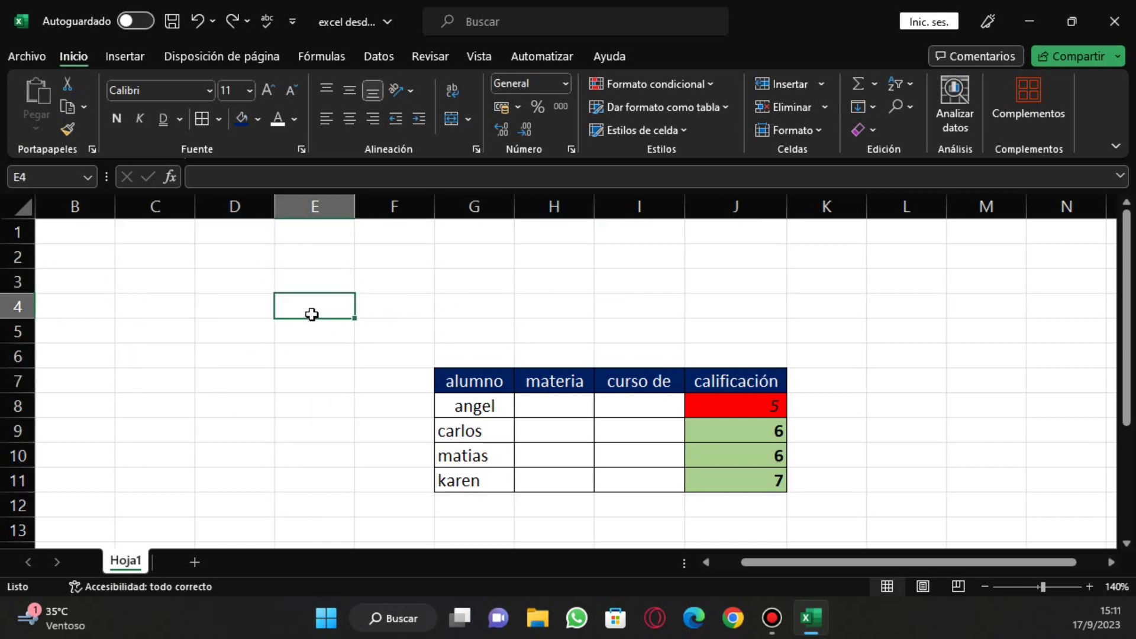
pyautogui.click(314, 355)
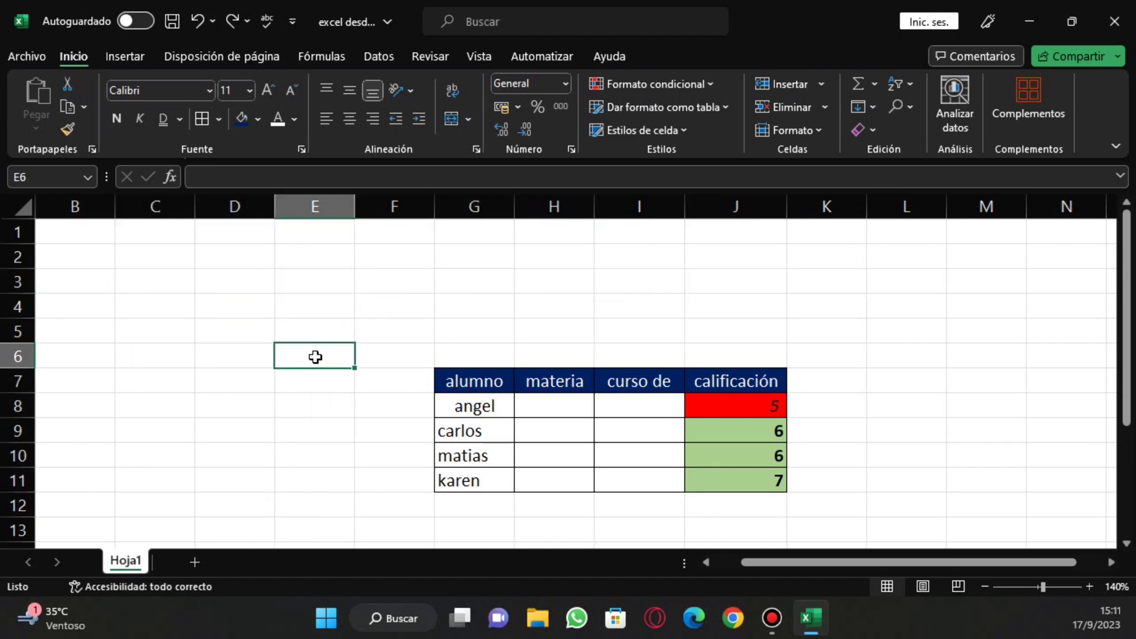
pyautogui.click(42, 177)
pyautogui.click(248, 335)
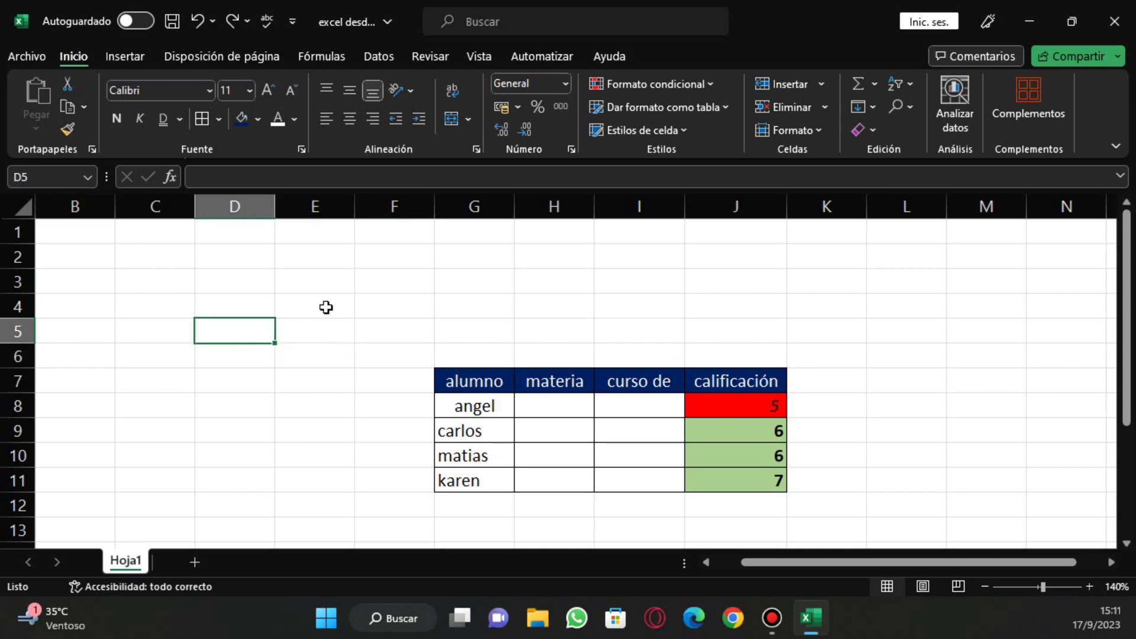
pyautogui.click(360, 379)
pyautogui.click(283, 382)
pyautogui.click(402, 284)
pyautogui.click(348, 362)
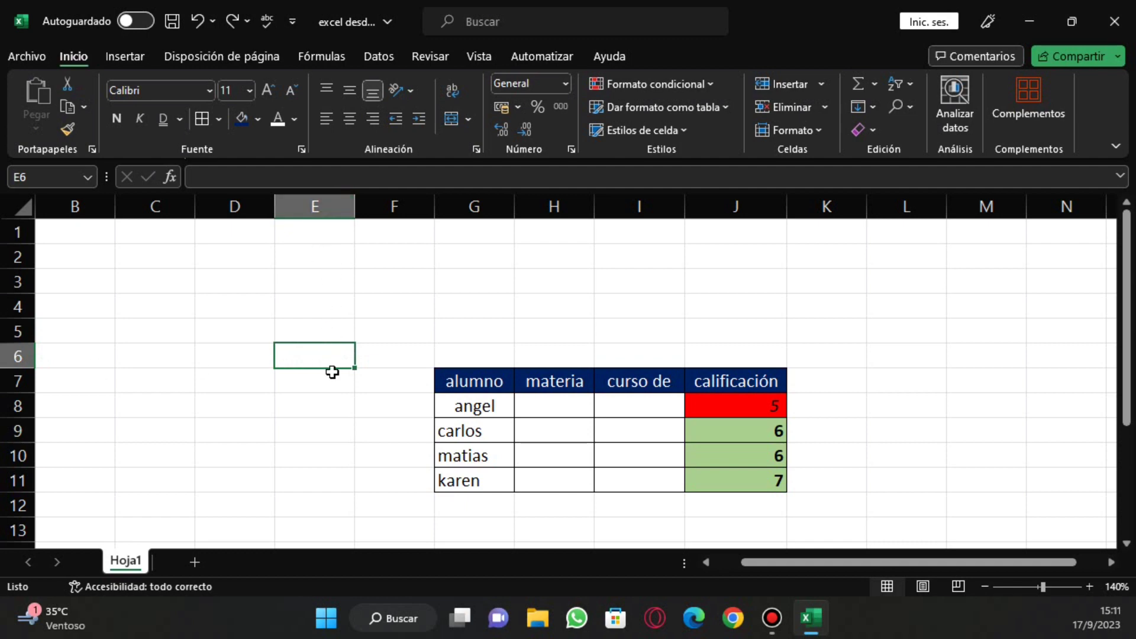
pyautogui.moveTo(332, 372); pyautogui.dragTo(627, 433)
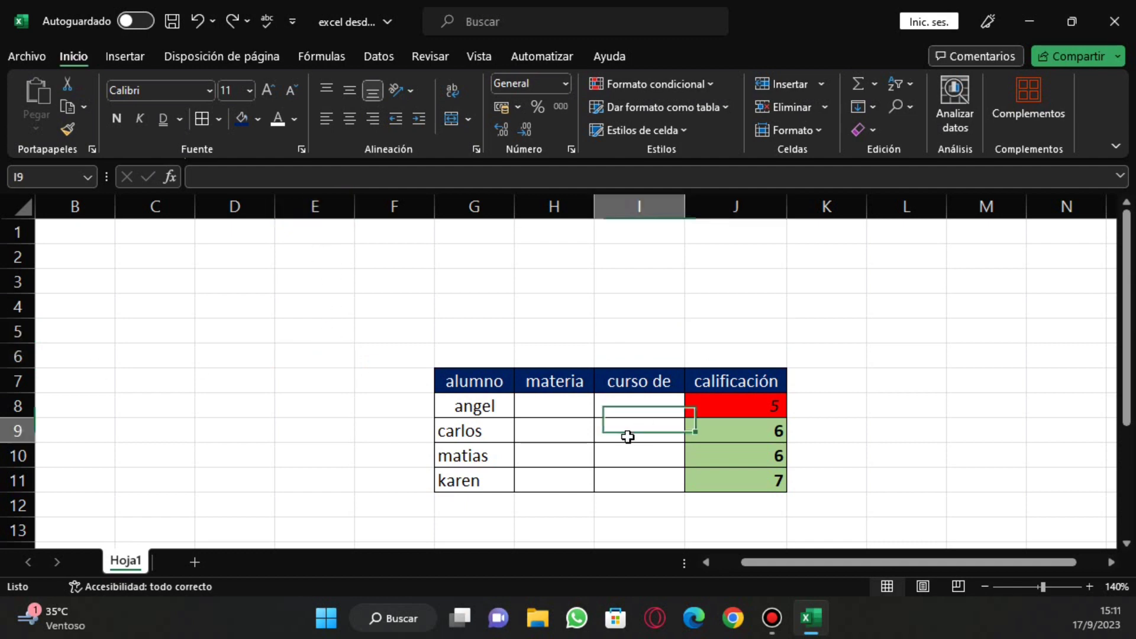
pyautogui.click(502, 430)
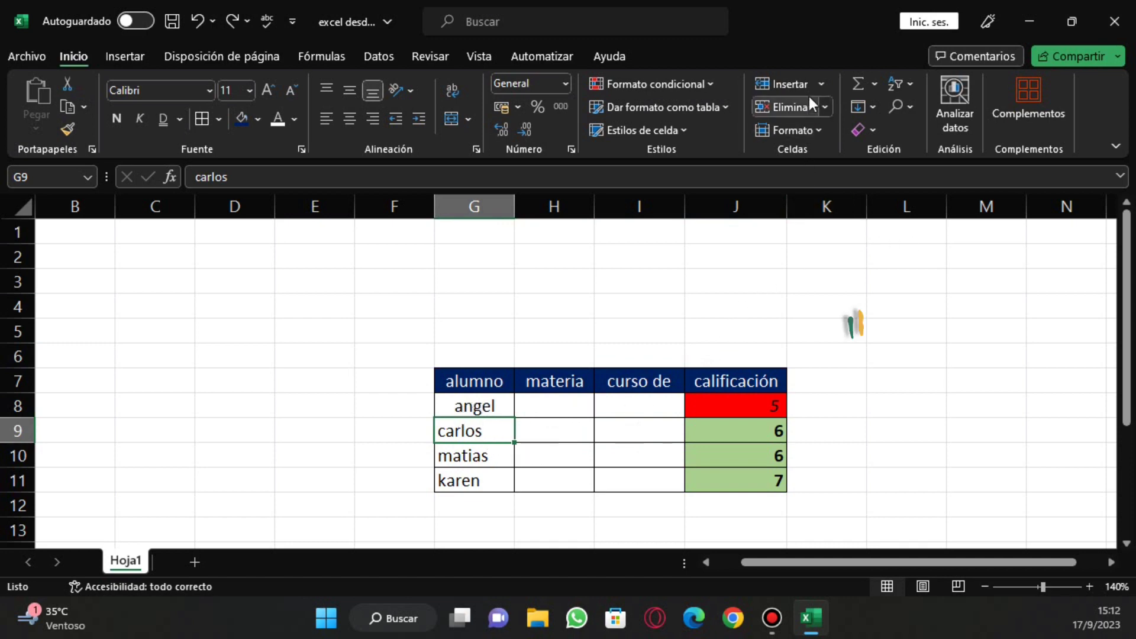
# - Insert an entire blank row above carlos via Insertar celdas with Toda la fila
pyautogui.click(821, 86)
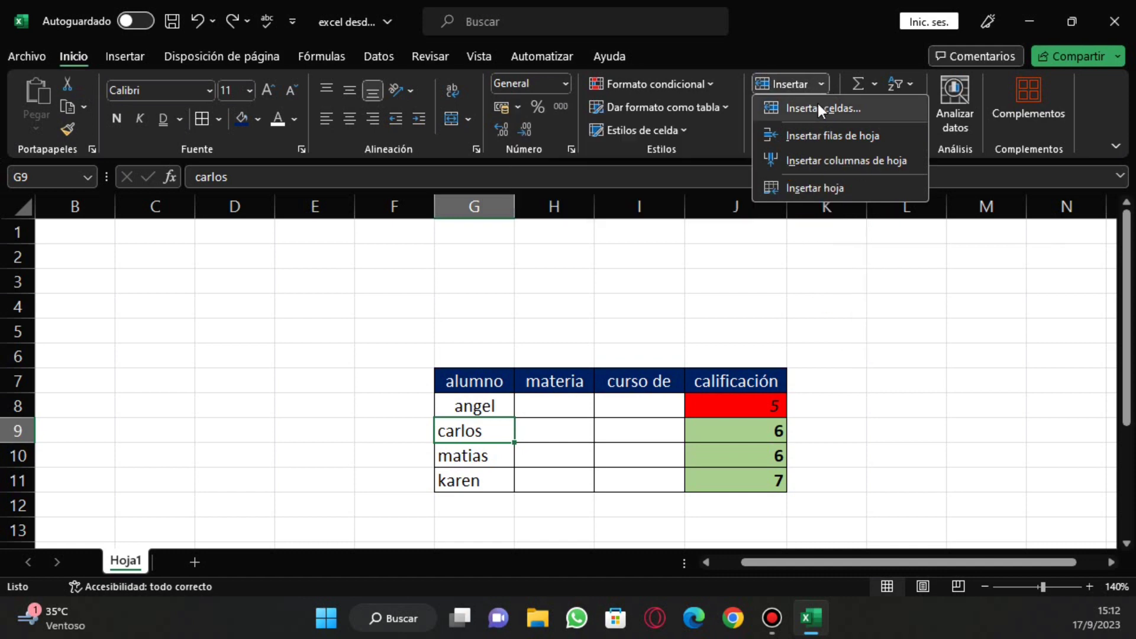
pyautogui.click(818, 107)
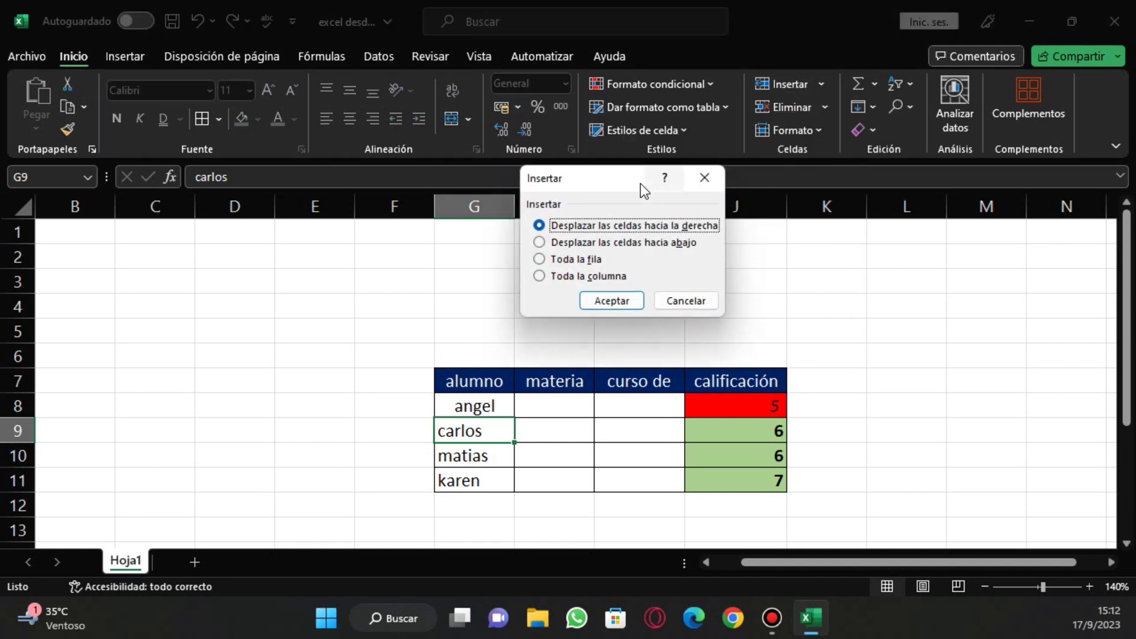
pyautogui.moveTo(638, 186); pyautogui.dragTo(652, 139)
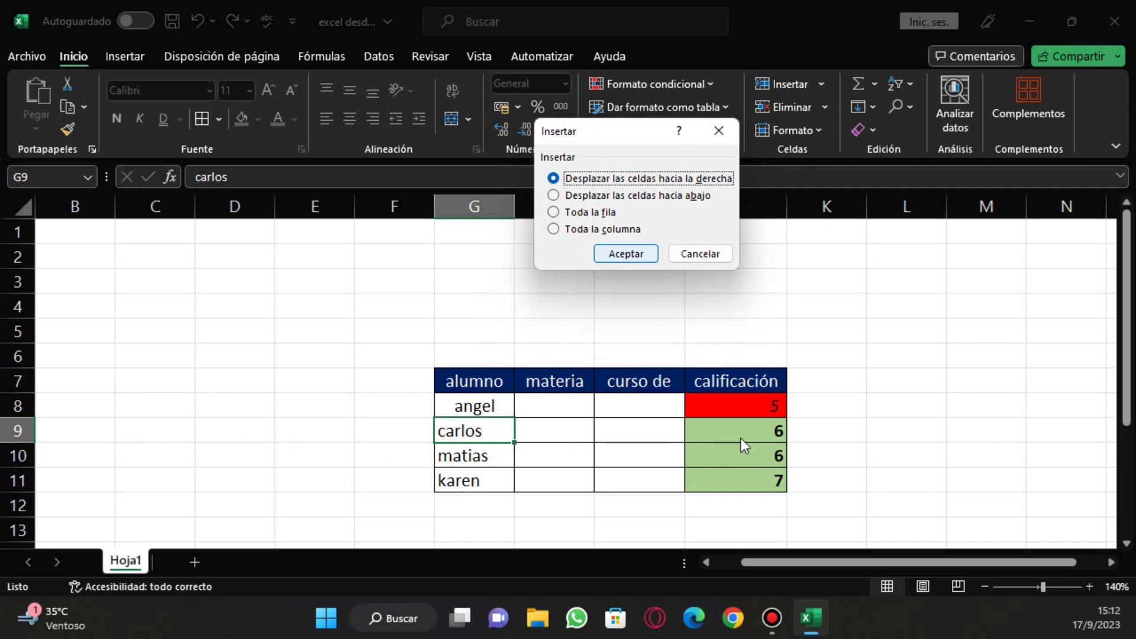
pyautogui.click(581, 210)
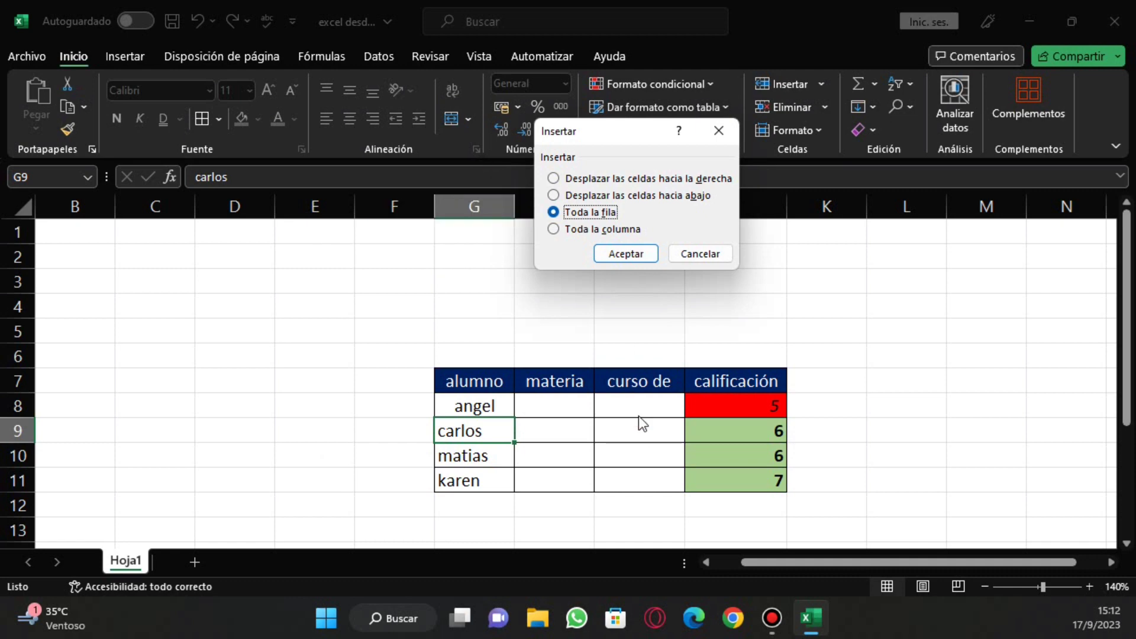
pyautogui.click(627, 254)
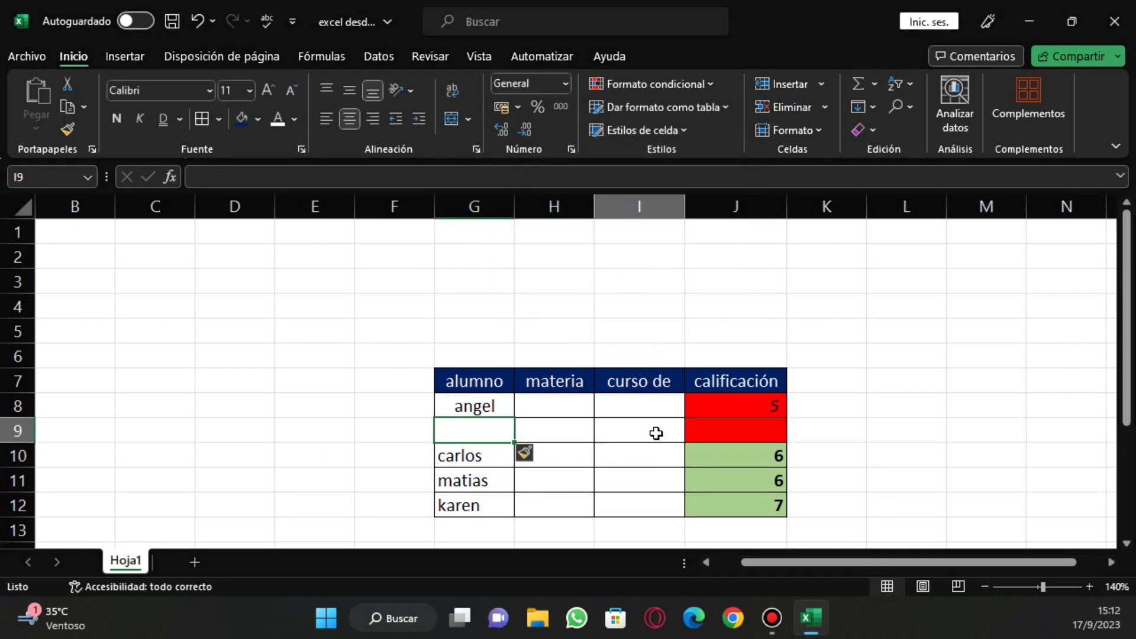
# - Enter kevin in G9 and a grade of 7 in J9
pyautogui.click(497, 431)
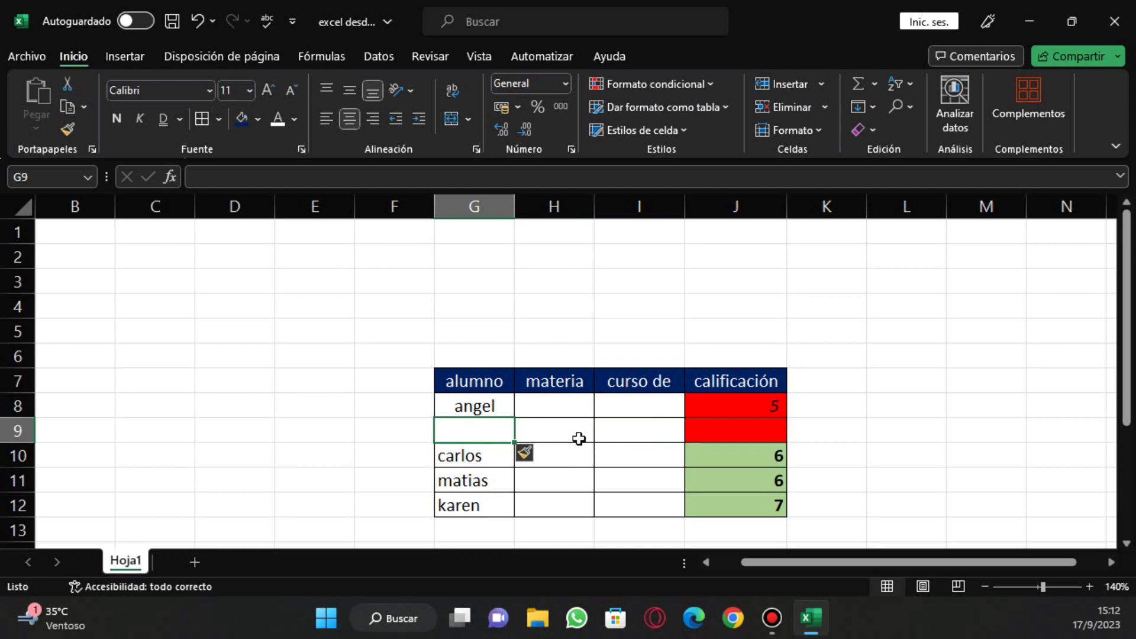
pyautogui.write('k')
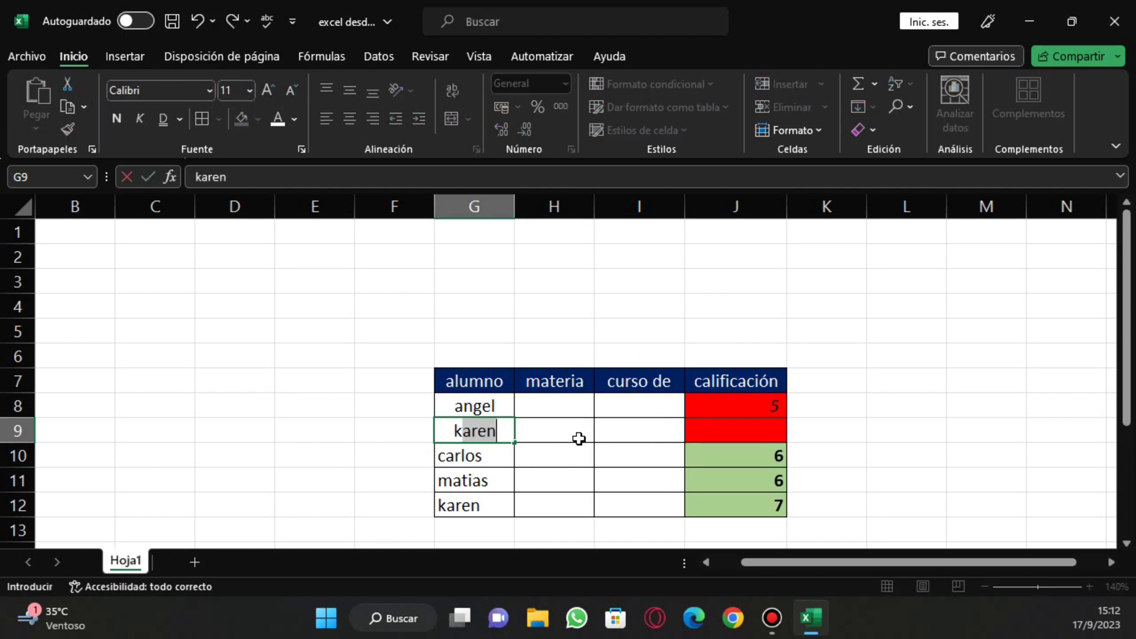
pyautogui.write('evin')
pyautogui.click(737, 467)
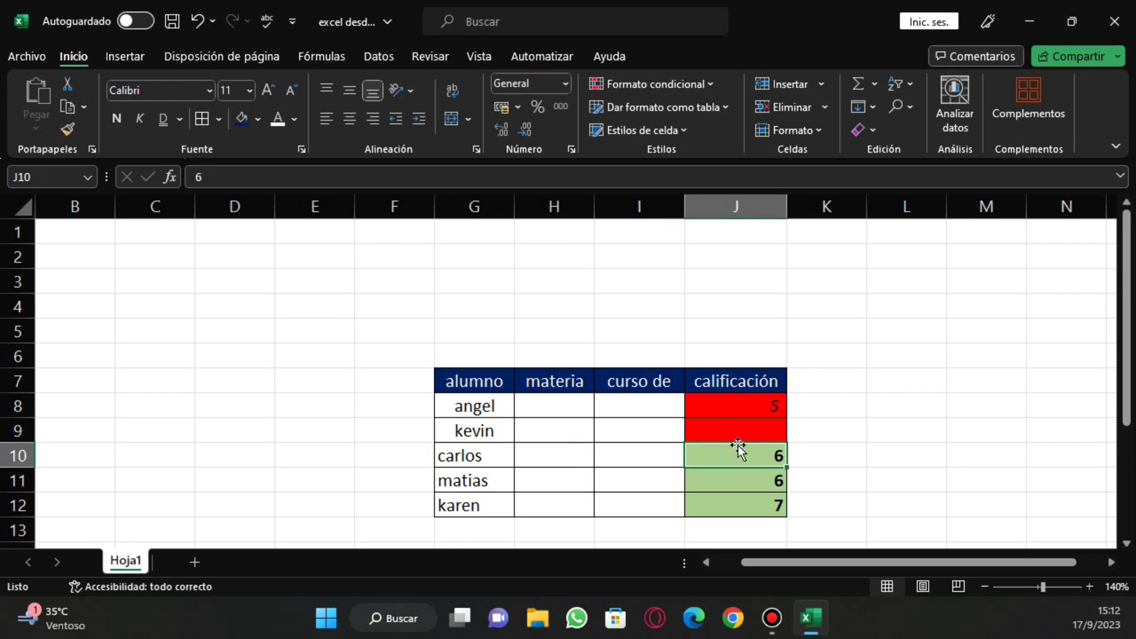
pyautogui.click(755, 435)
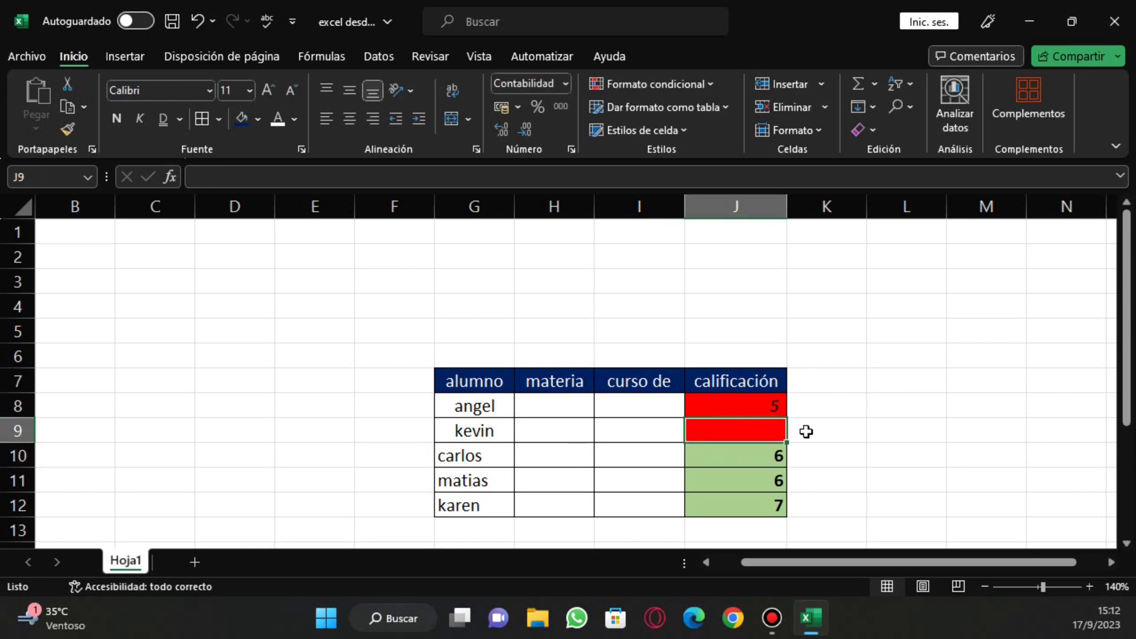
pyautogui.write('7')
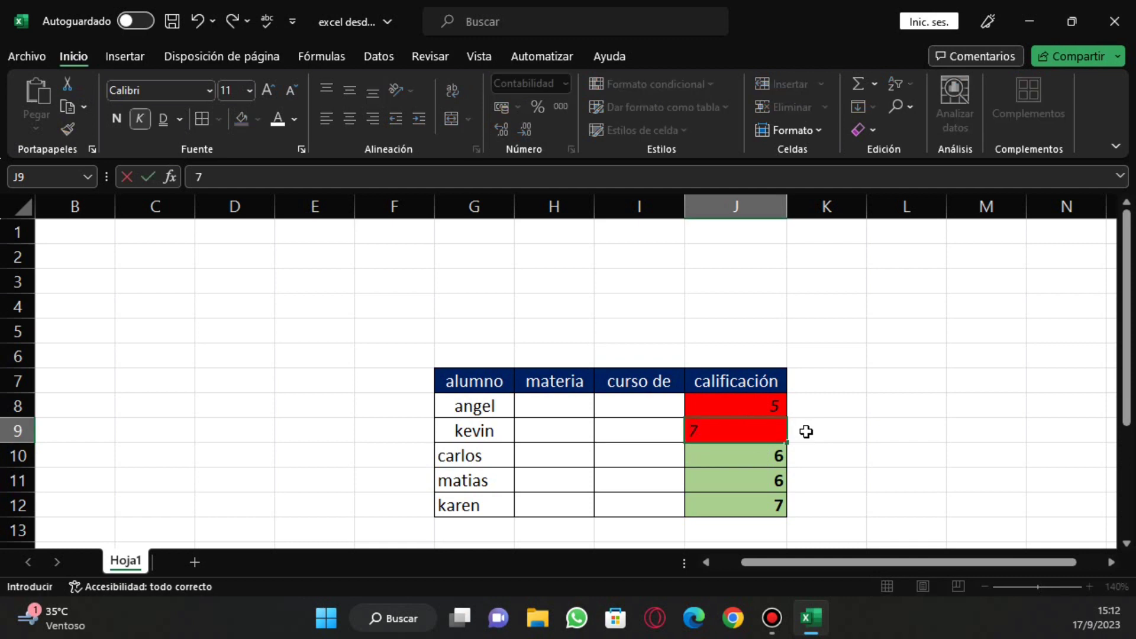
pyautogui.press('Return')
# - Select several cells around kevin's row, ending on kevin's name cell
pyautogui.click(816, 431)
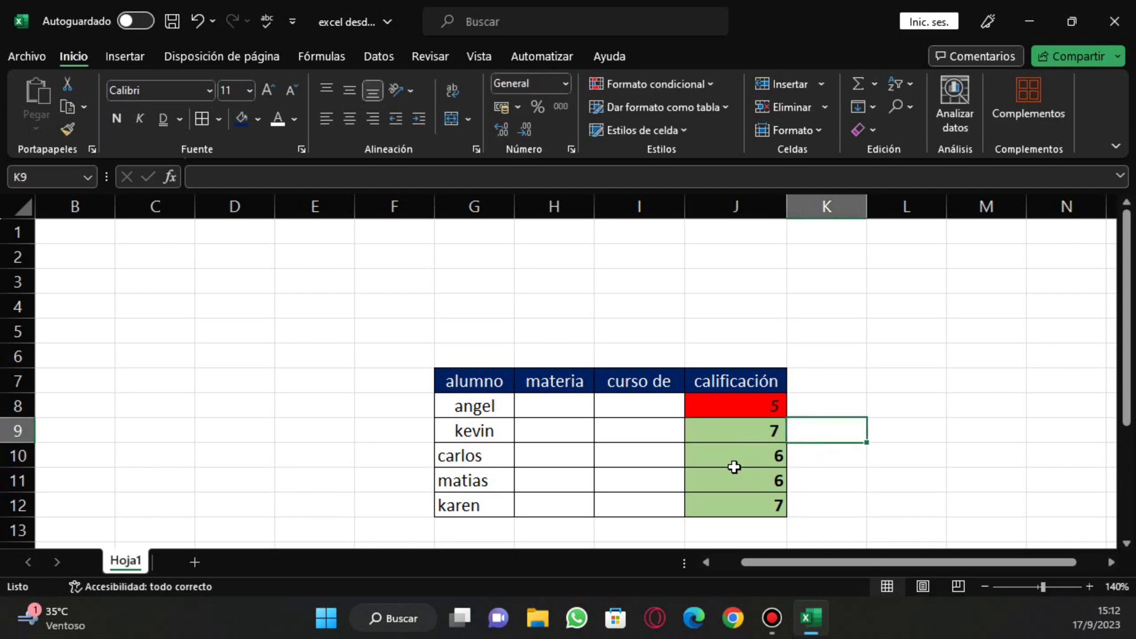
pyautogui.click(613, 474)
pyautogui.moveTo(482, 429); pyautogui.dragTo(515, 430)
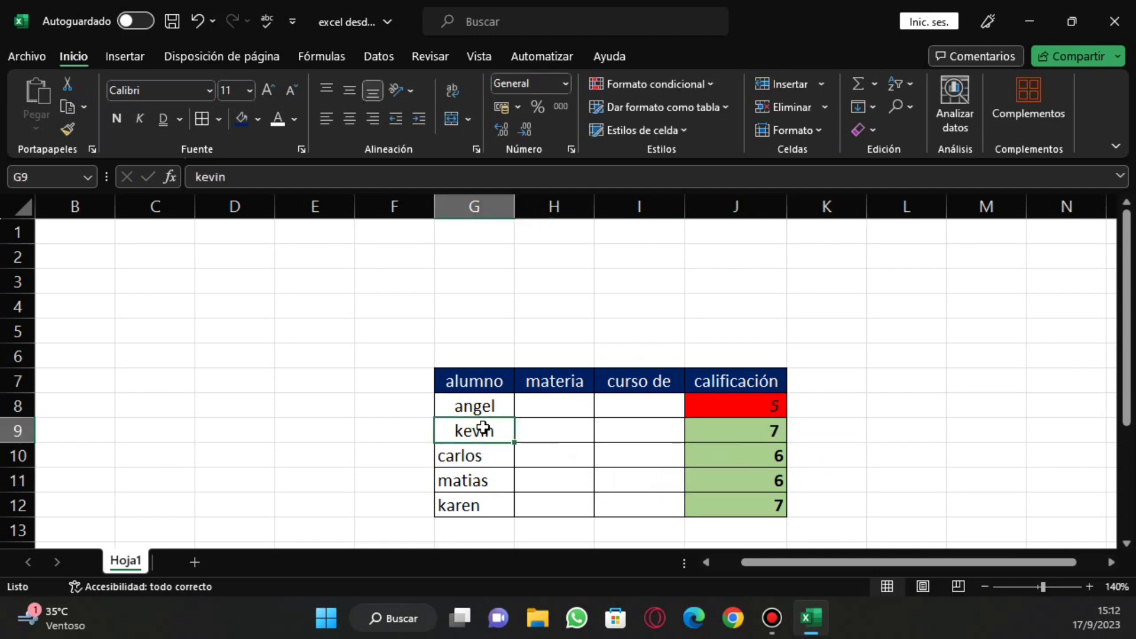
pyautogui.click(519, 430)
pyautogui.moveTo(799, 451); pyautogui.dragTo(739, 453)
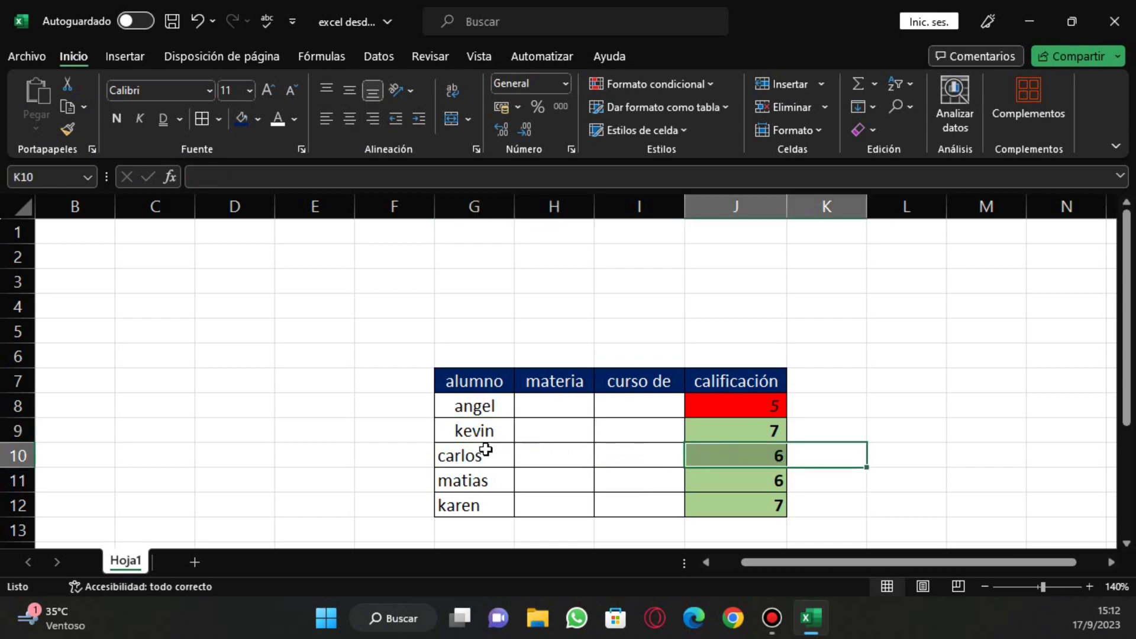
pyautogui.click(480, 430)
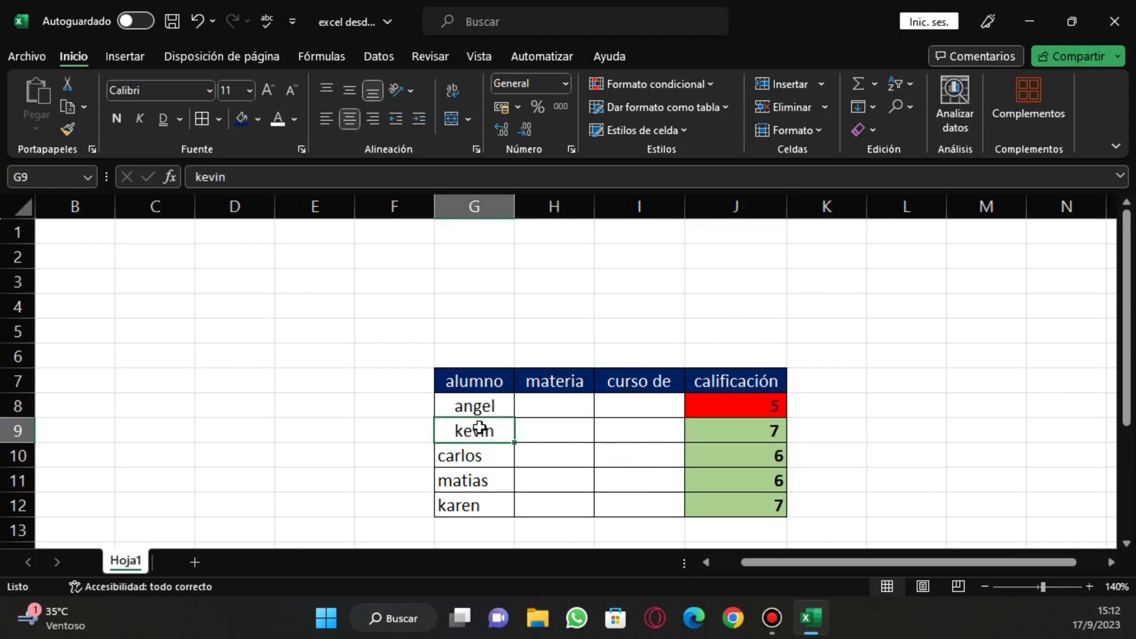
pyautogui.click(636, 446)
pyautogui.click(611, 427)
pyautogui.click(520, 429)
pyautogui.click(485, 432)
pyautogui.click(820, 83)
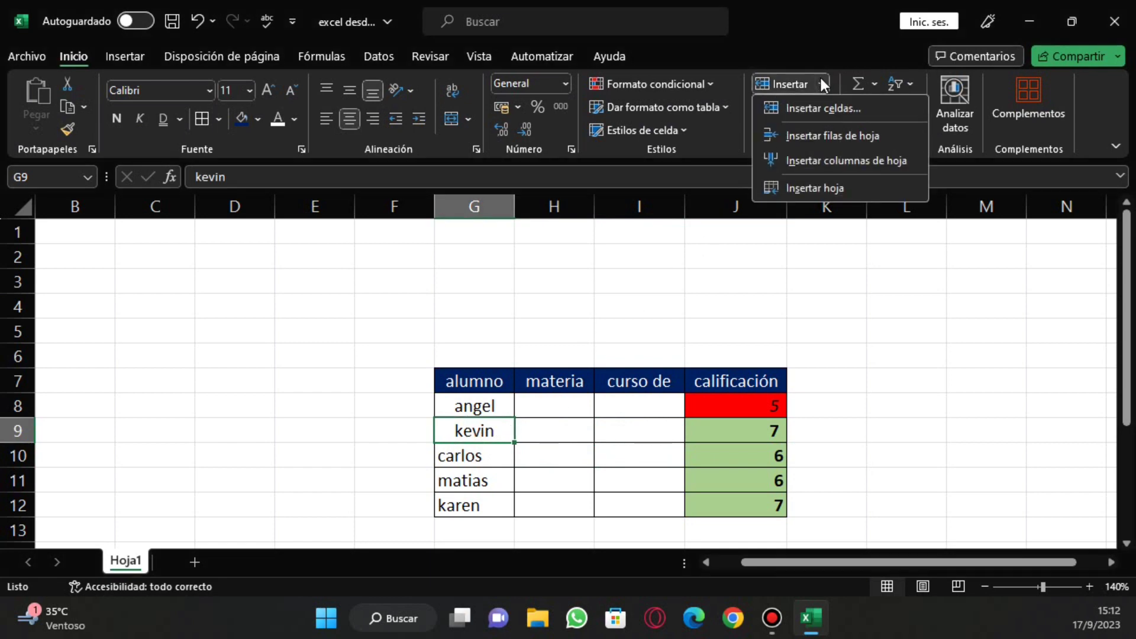
pyautogui.click(822, 108)
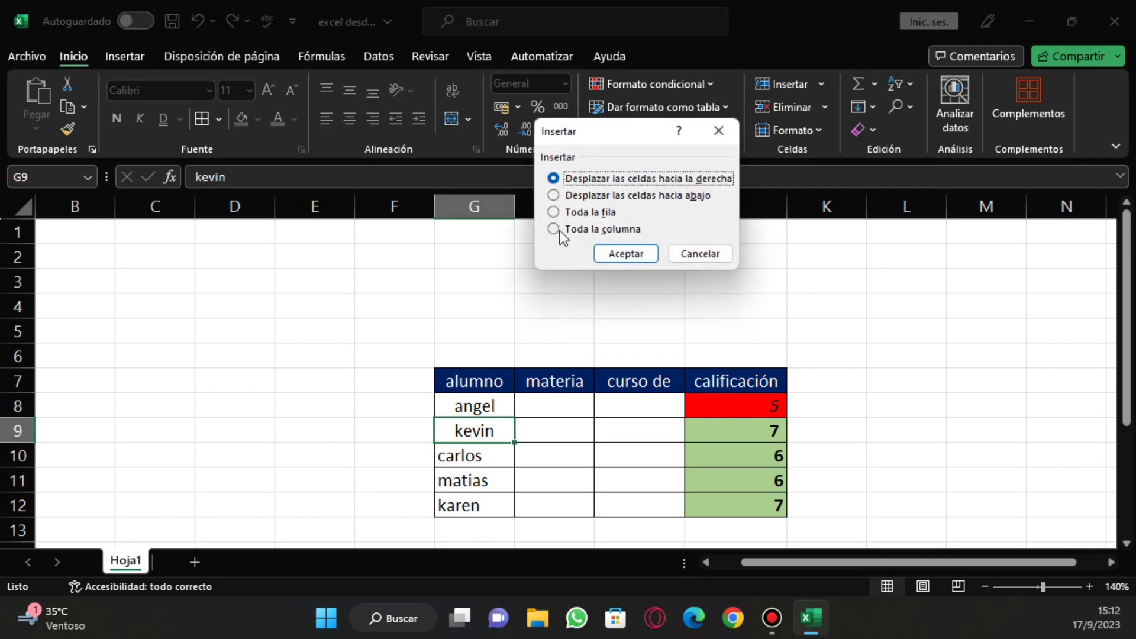
pyautogui.click(616, 230)
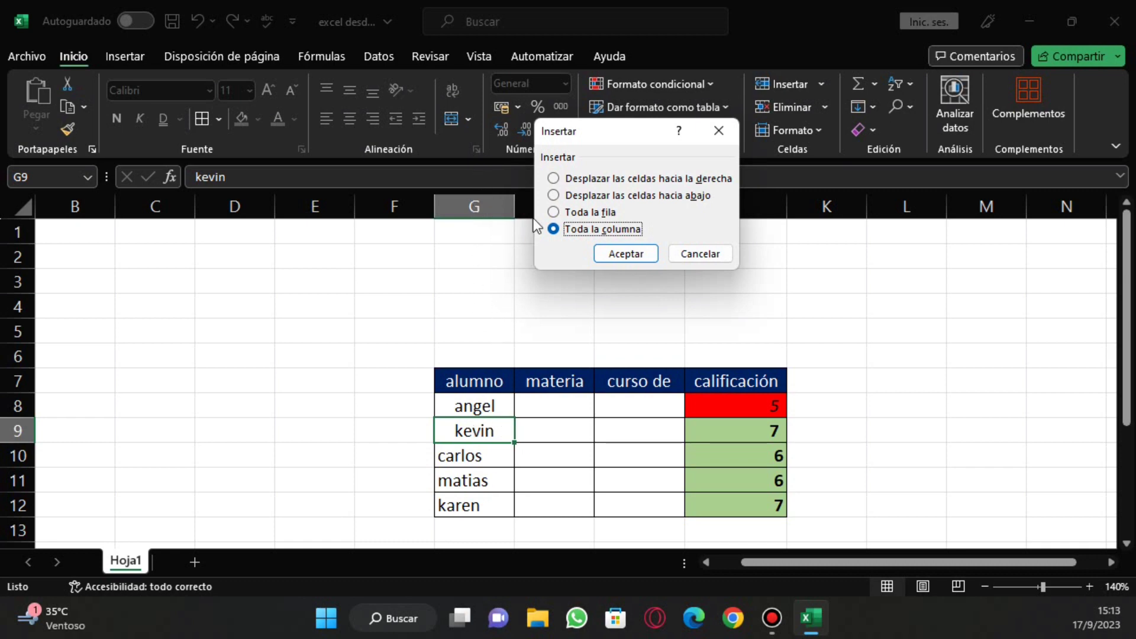
pyautogui.click(648, 252)
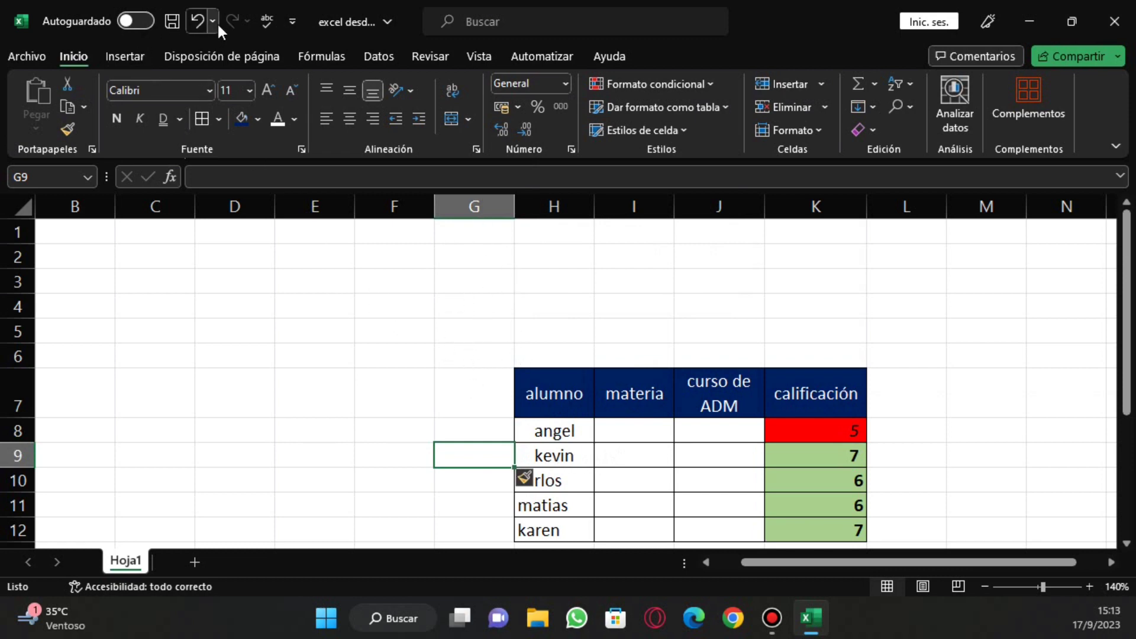
pyautogui.click(199, 22)
pyautogui.click(621, 457)
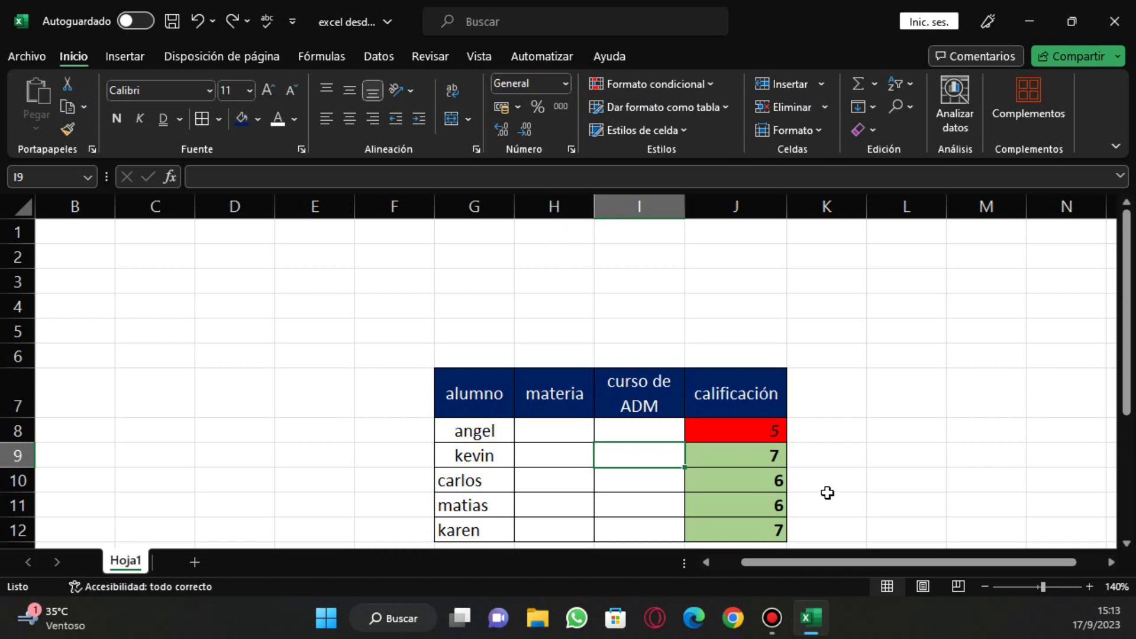
pyautogui.click(819, 85)
pyautogui.click(815, 109)
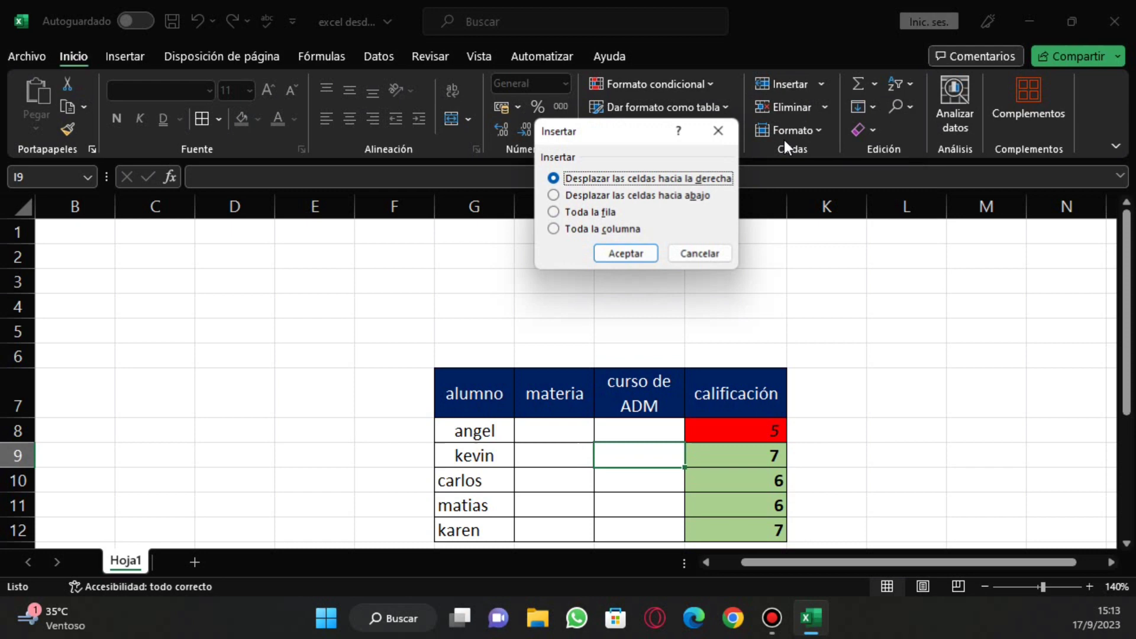
pyautogui.click(618, 230)
pyautogui.click(627, 254)
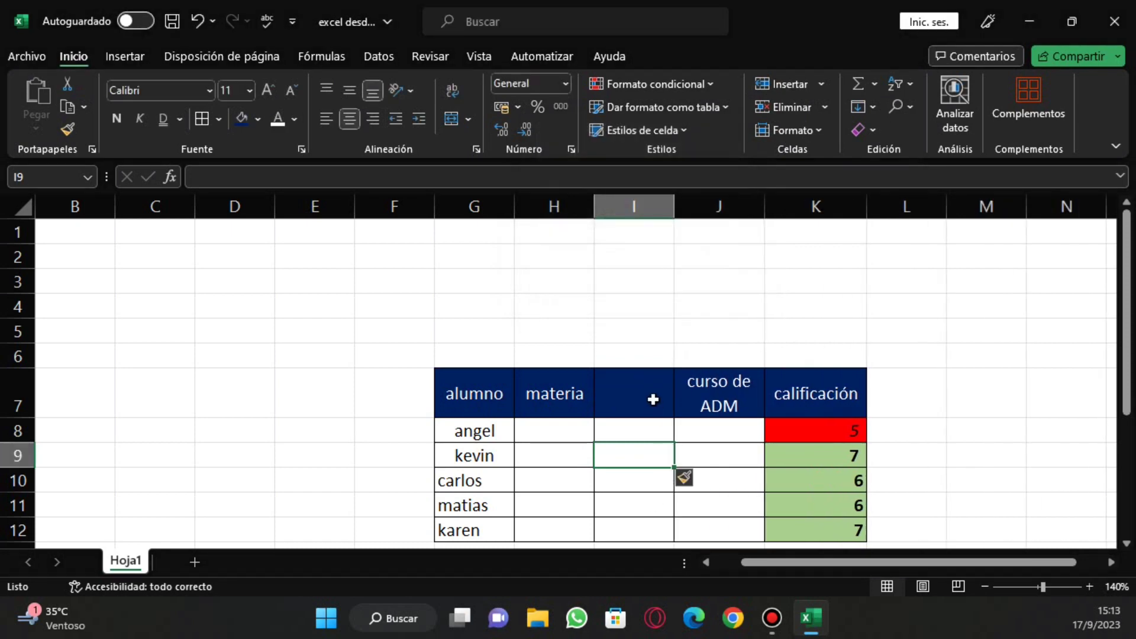
pyautogui.moveTo(653, 398); pyautogui.dragTo(667, 548)
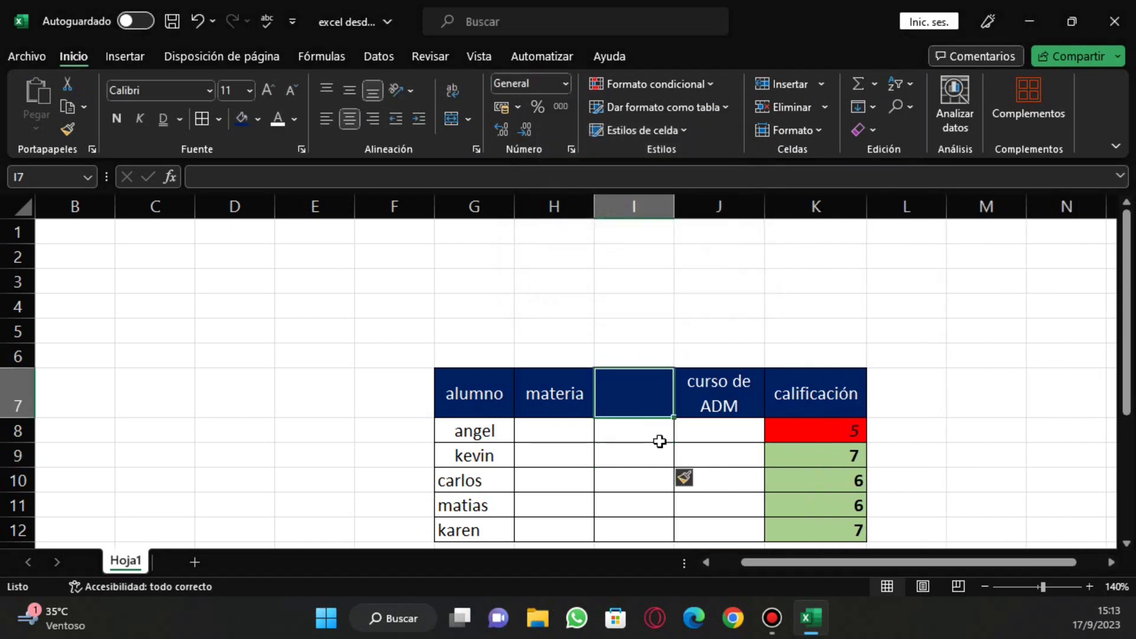
pyautogui.click(651, 332)
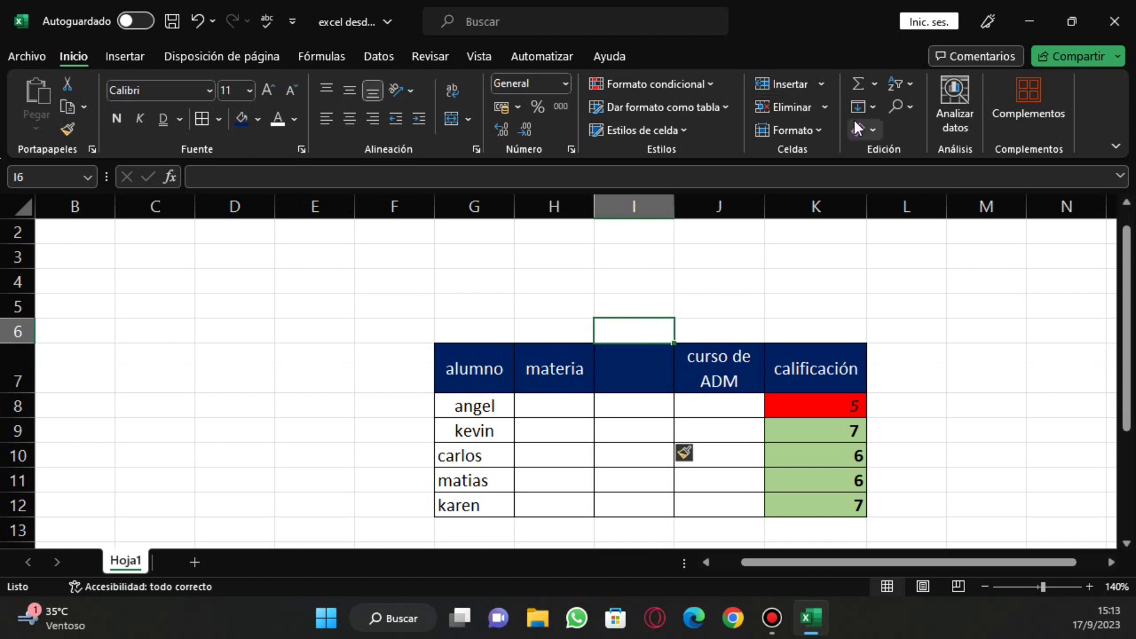
pyautogui.click(698, 446)
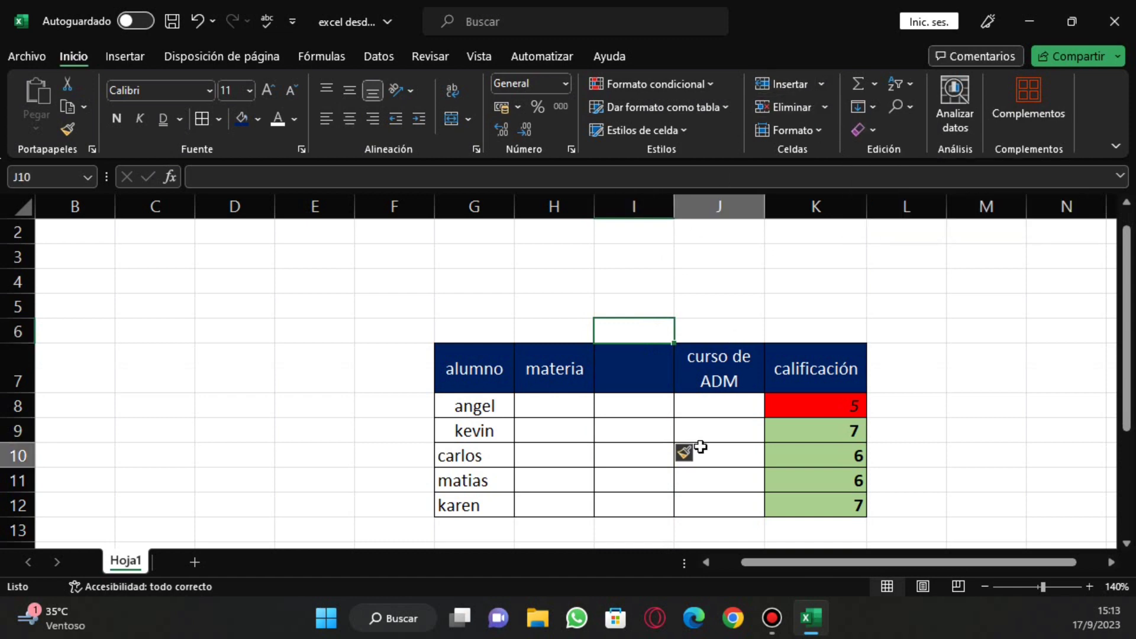
pyautogui.click(690, 434)
pyautogui.click(664, 438)
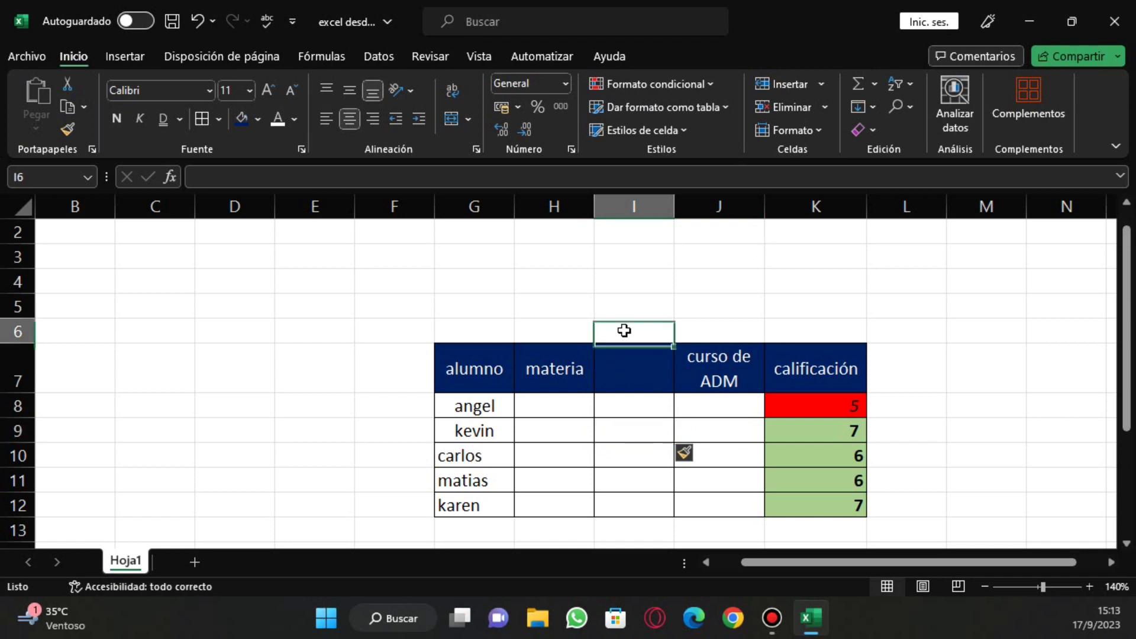
pyautogui.moveTo(623, 330); pyautogui.dragTo(633, 536)
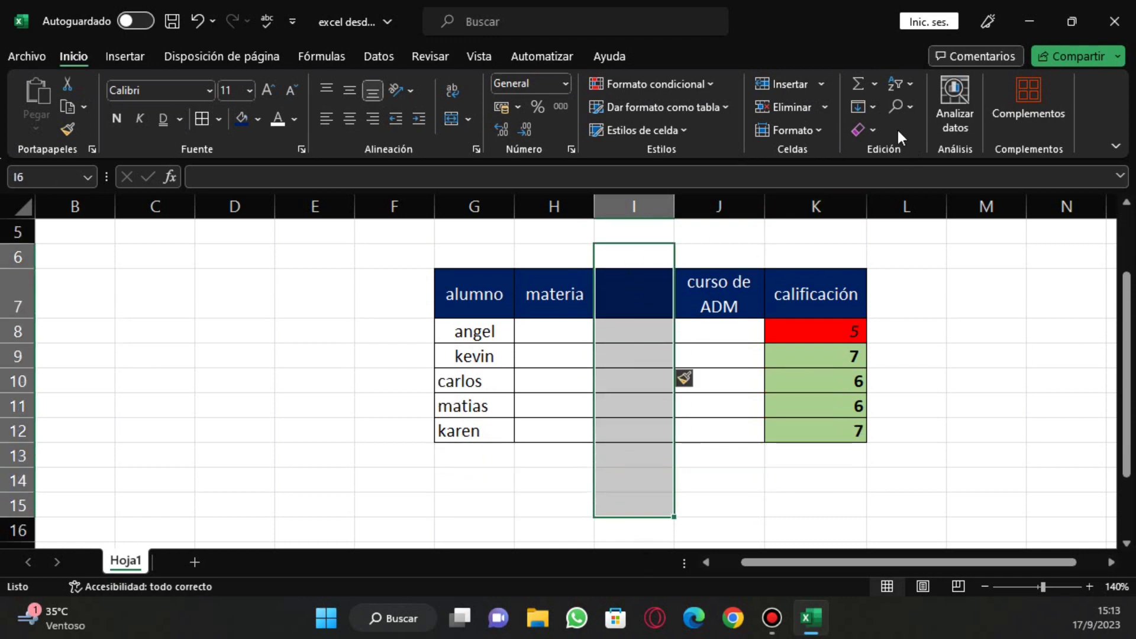
pyautogui.click(825, 107)
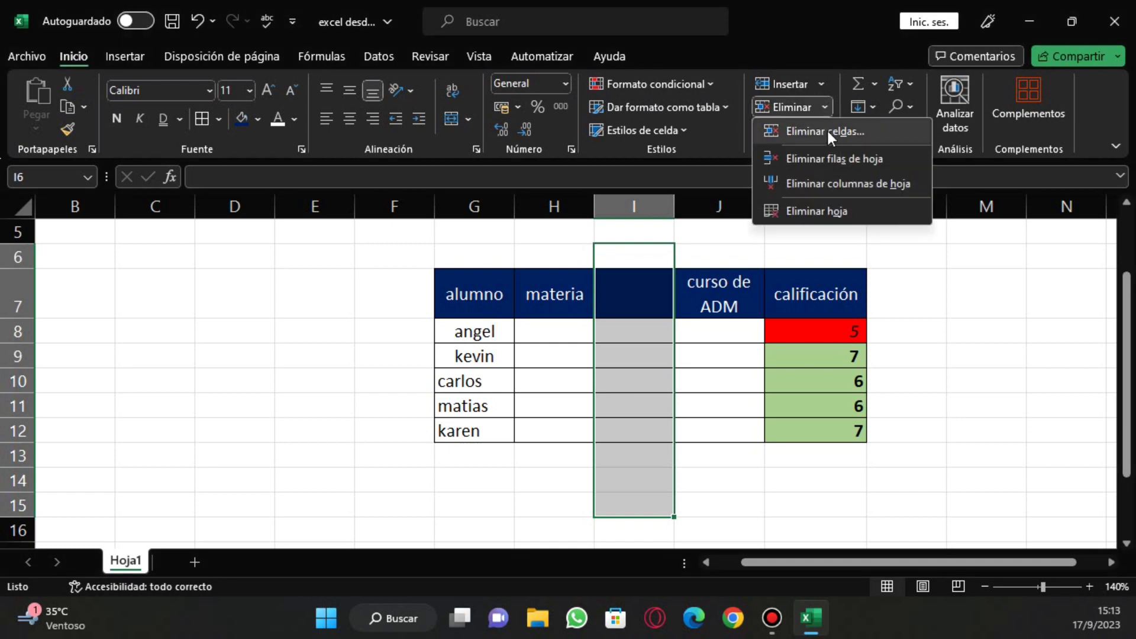
pyautogui.click(827, 132)
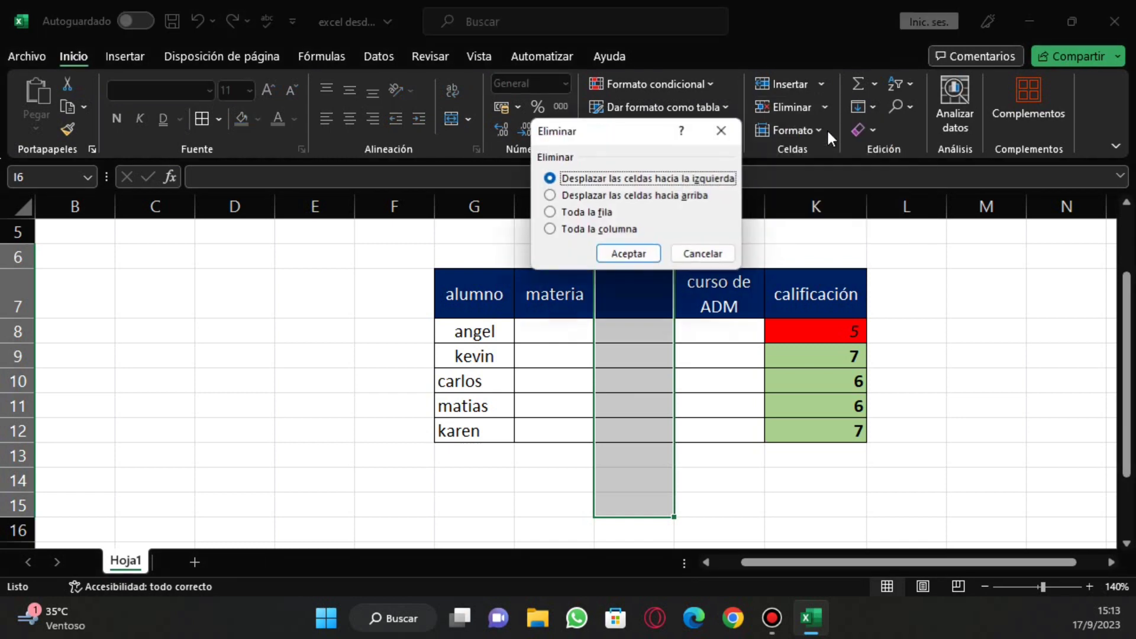
pyautogui.click(587, 234)
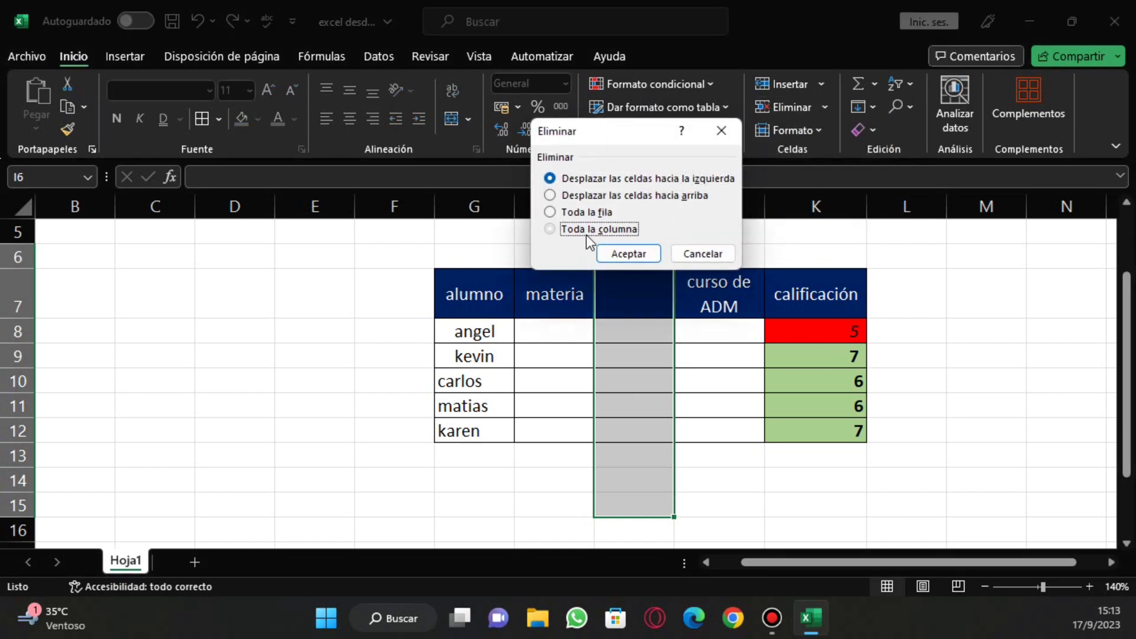
pyautogui.click(628, 254)
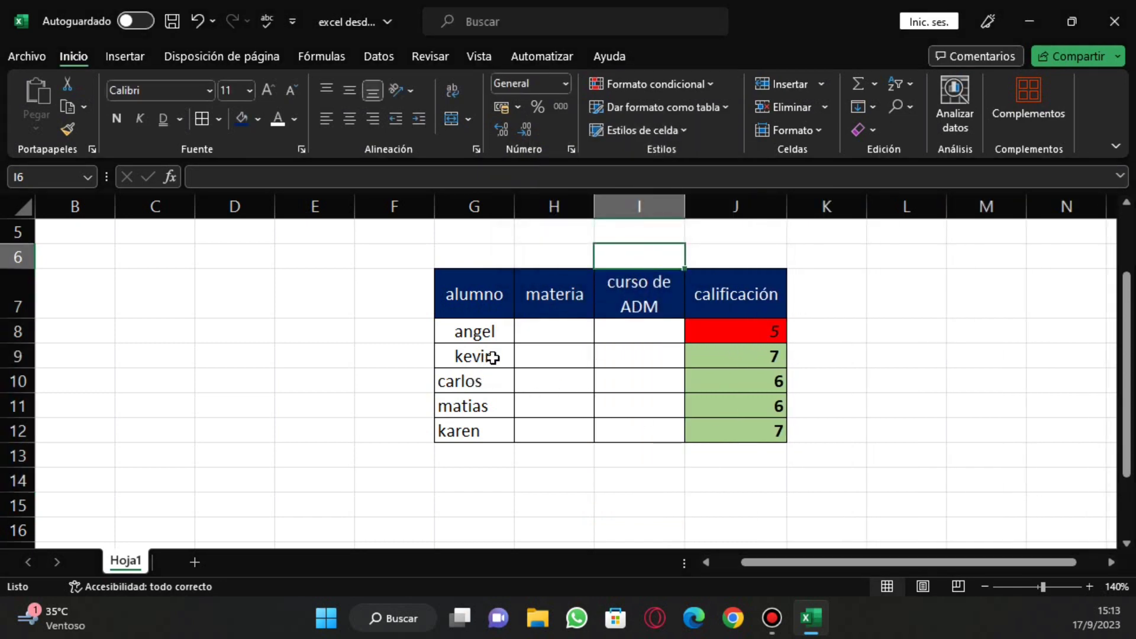
pyautogui.moveTo(492, 356); pyautogui.dragTo(738, 358)
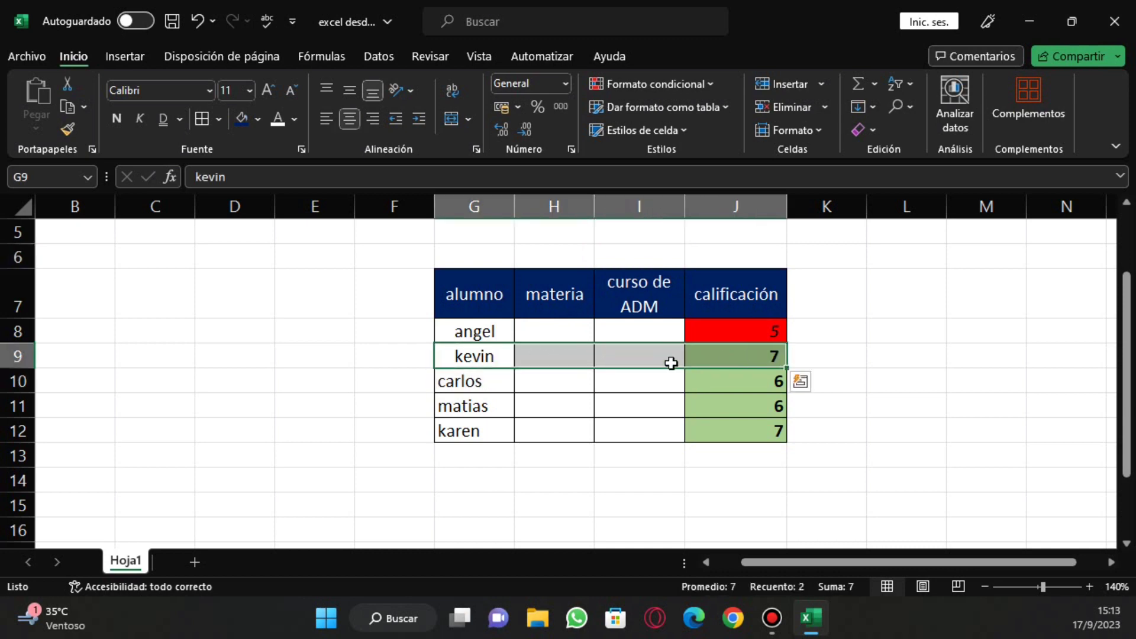
# - Delete kevin's entire row using Eliminar celdas with Toda la fila
pyautogui.click(823, 104)
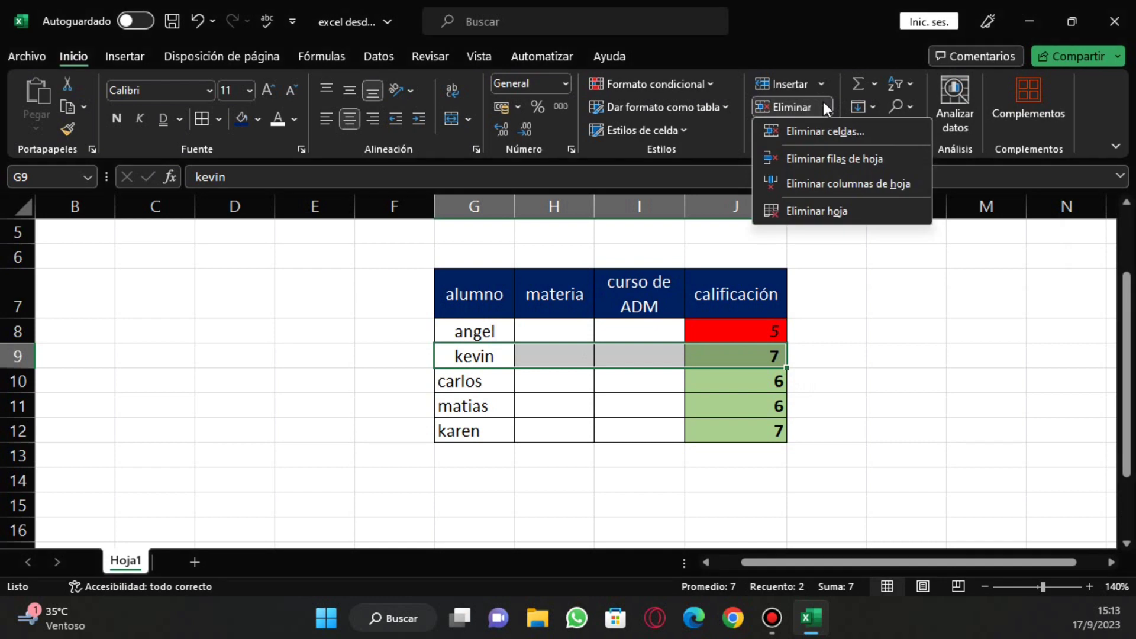
pyautogui.click(821, 133)
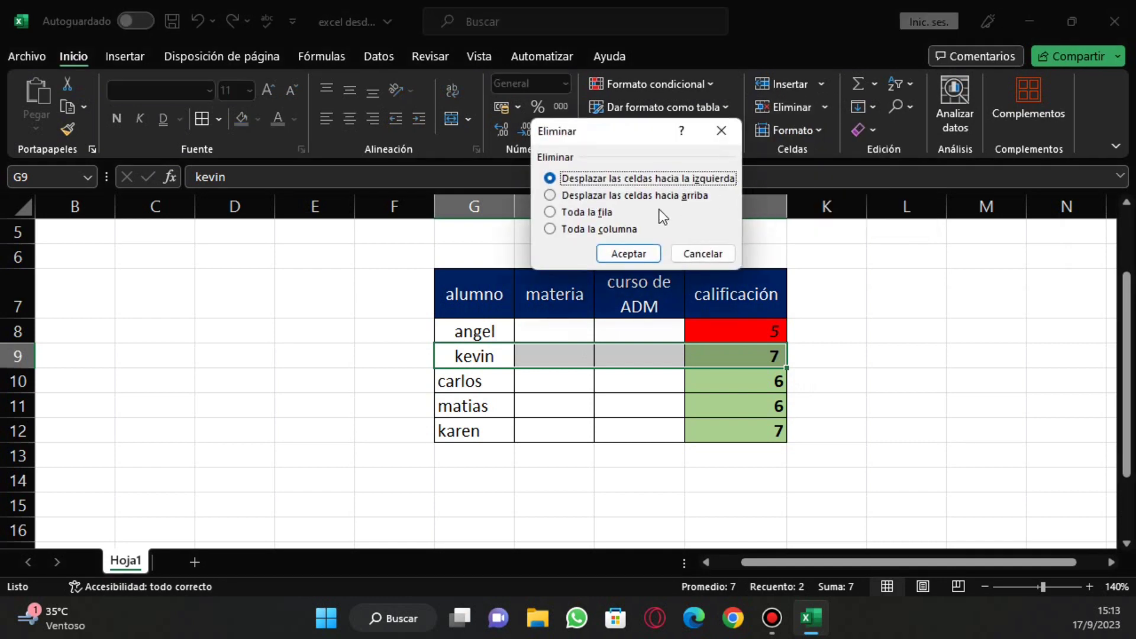
pyautogui.click(595, 212)
pyautogui.click(624, 255)
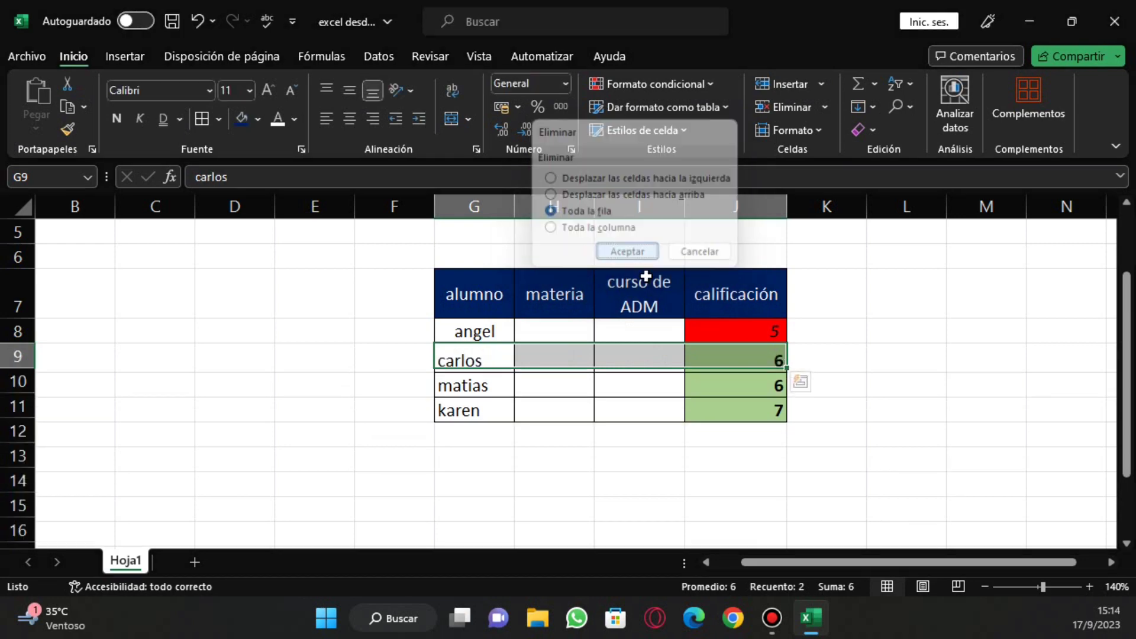
pyautogui.click(604, 324)
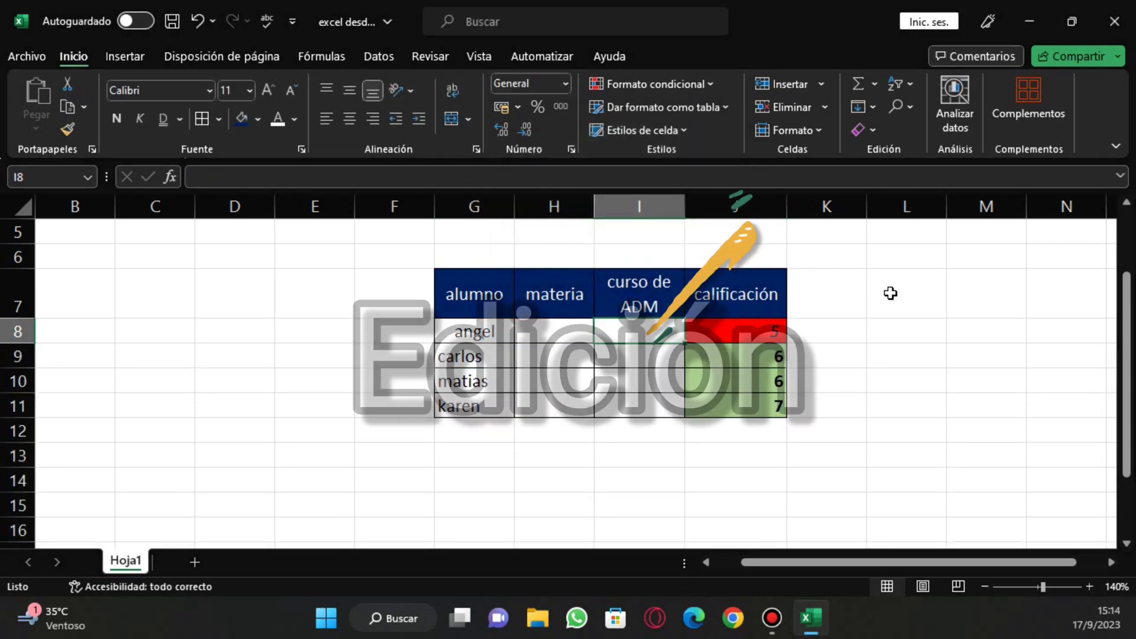
pyautogui.click(905, 430)
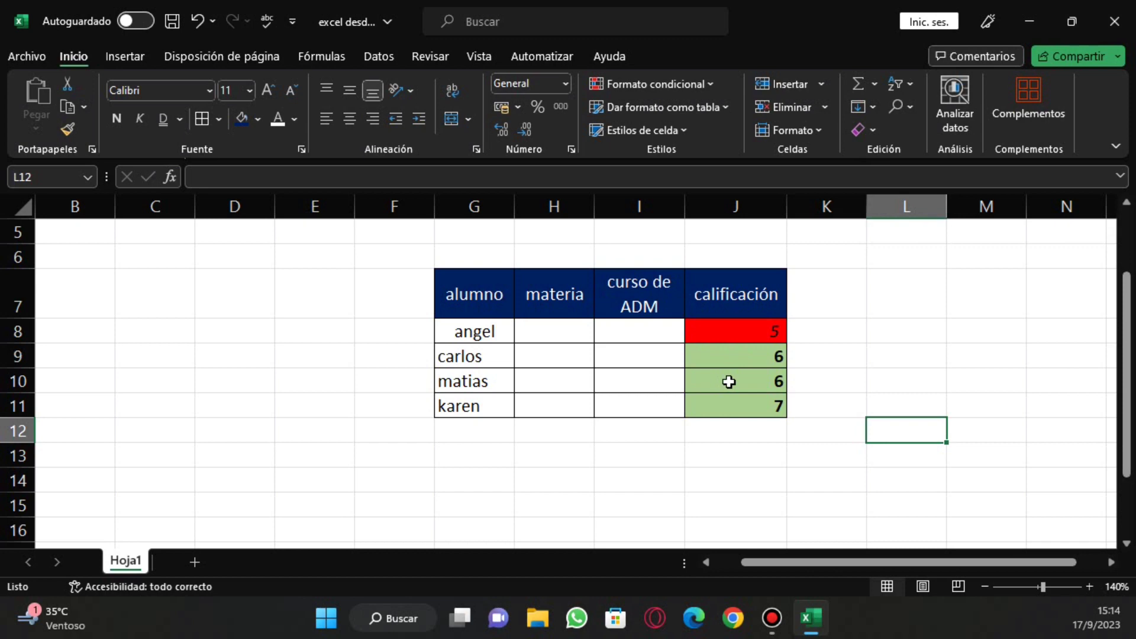
# - Label I12 'total' and put =SUMA(J8:J11) in J12, which returns 24
pyautogui.click(609, 434)
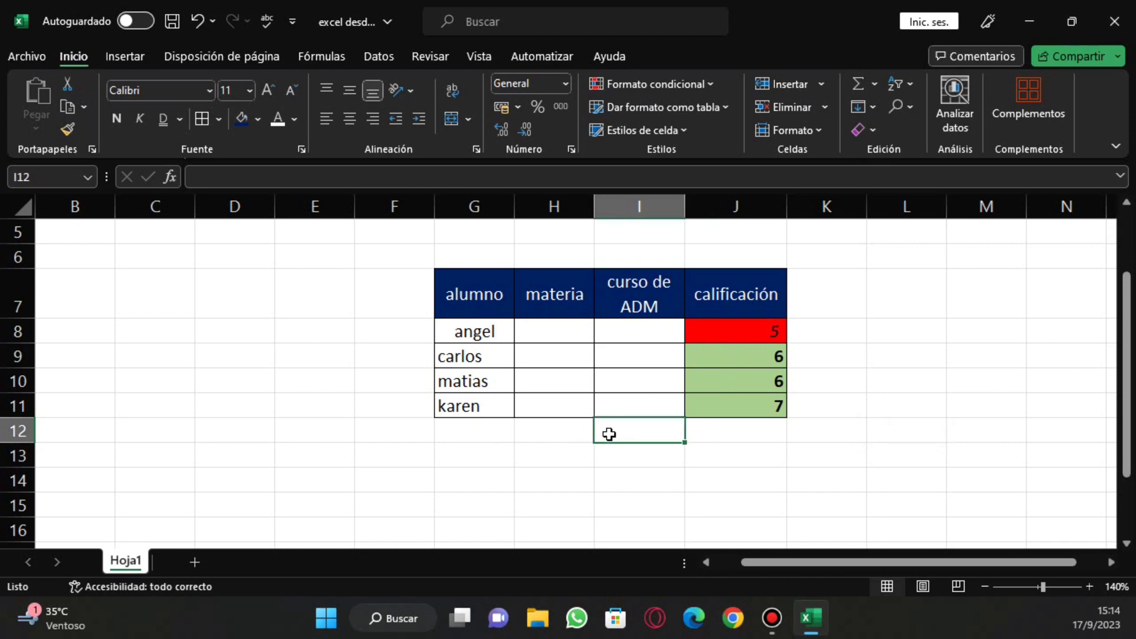
pyautogui.write('total')
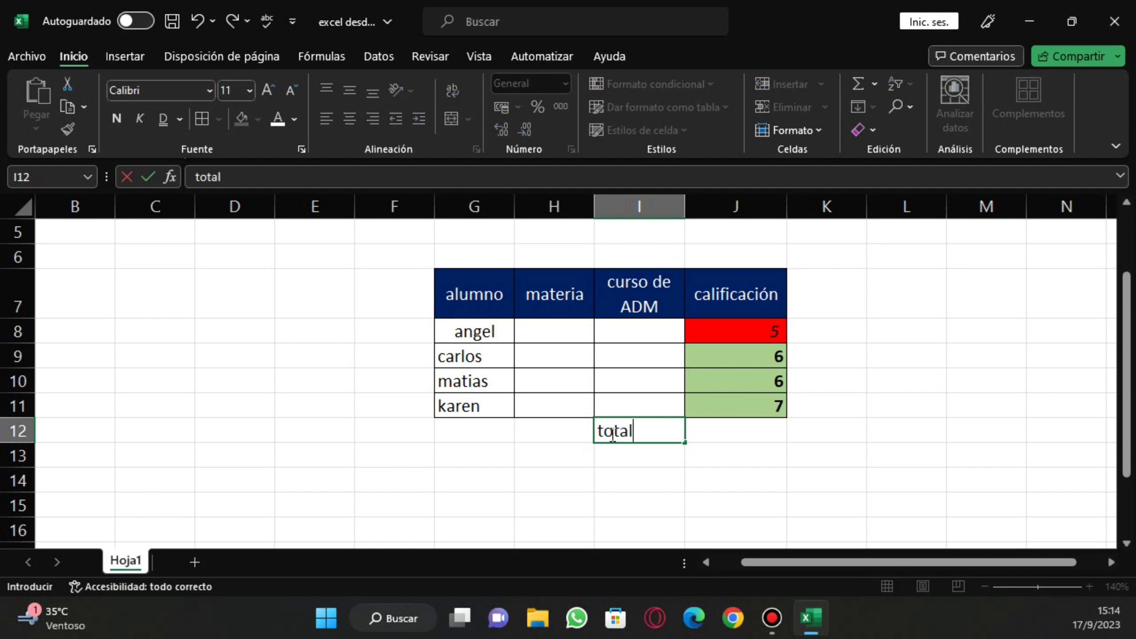
pyautogui.click(773, 453)
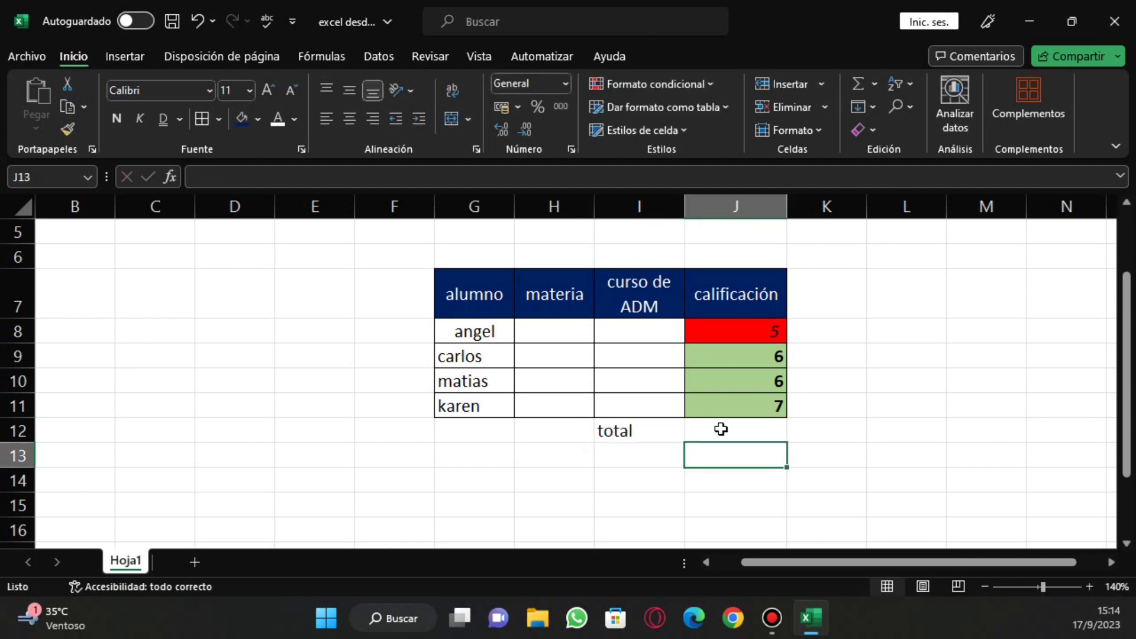
pyautogui.moveTo(728, 335); pyautogui.dragTo(728, 406)
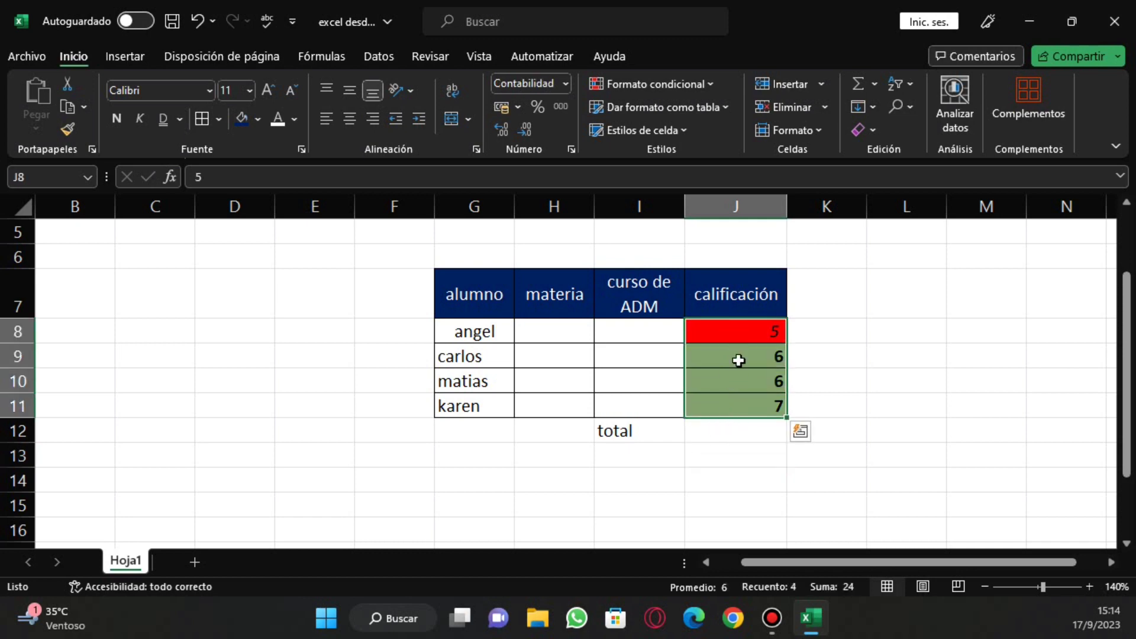
pyautogui.click(735, 428)
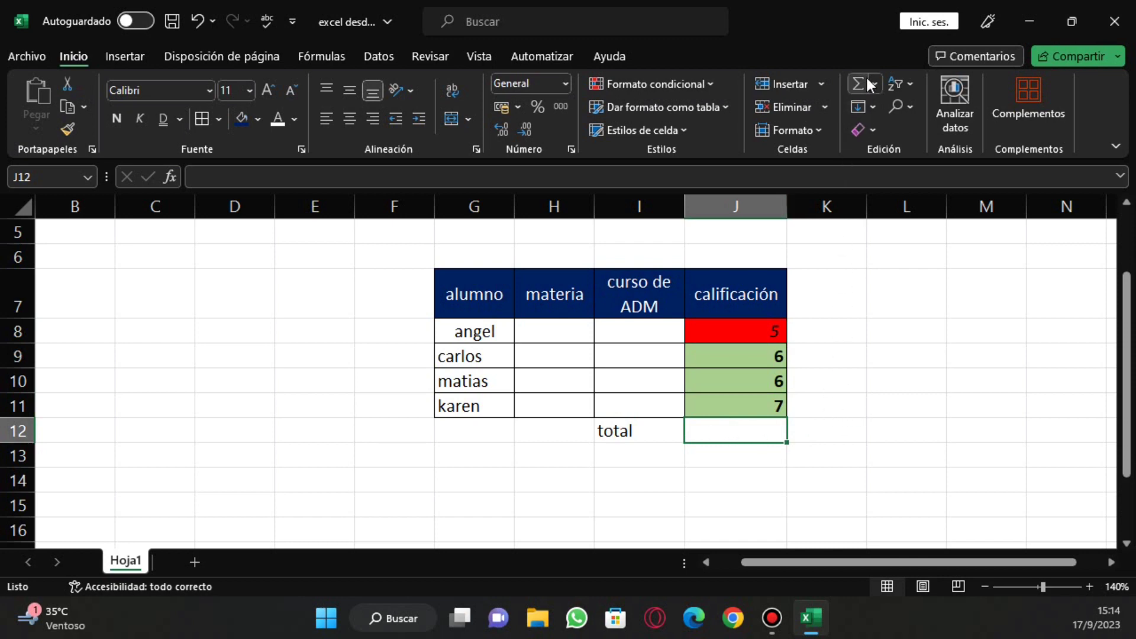
pyautogui.click(854, 87)
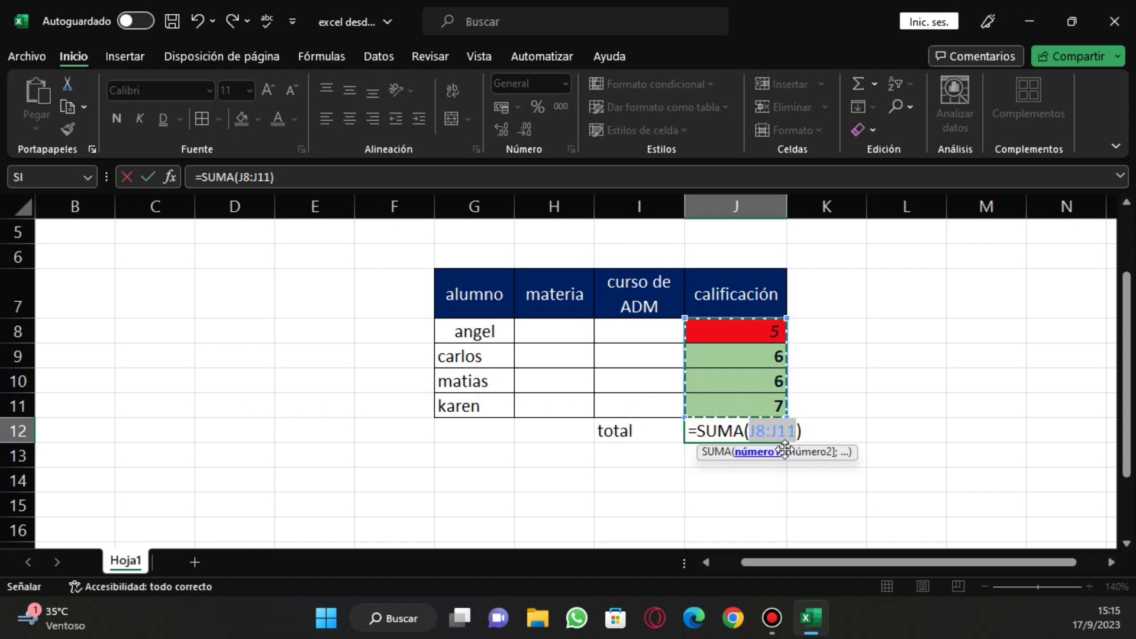
pyautogui.press('Return')
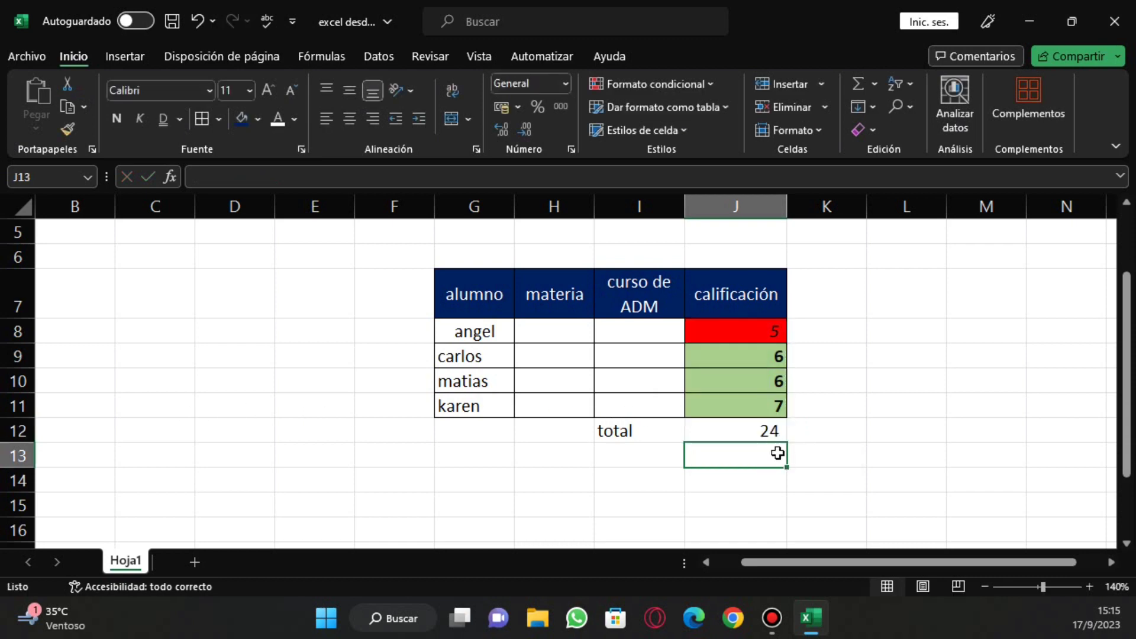
# - Enter a grade of 10 for angel, carlos, matias and karen in J8:J11
pyautogui.moveTo(734, 332); pyautogui.dragTo(732, 409)
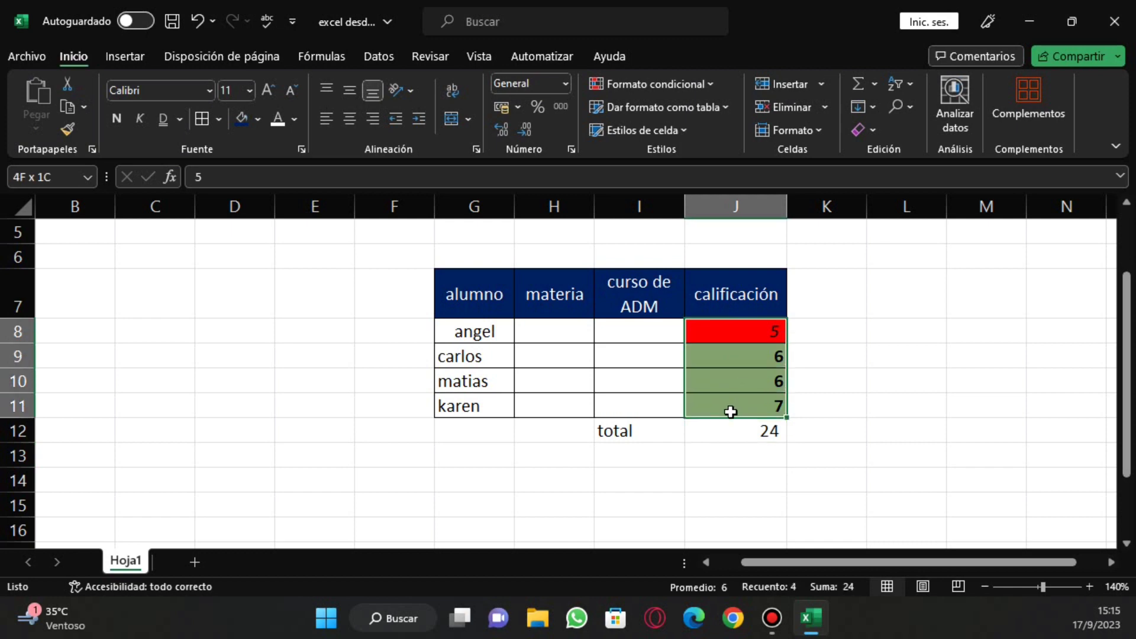
pyautogui.click(730, 430)
pyautogui.click(765, 334)
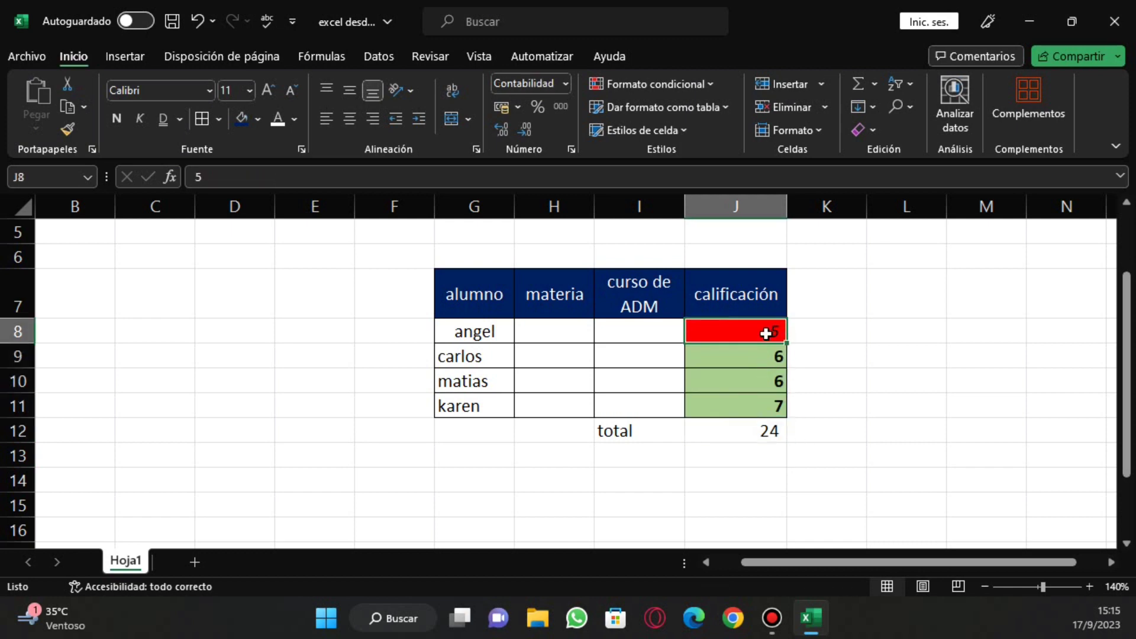
pyautogui.write('10')
pyautogui.press('Return')
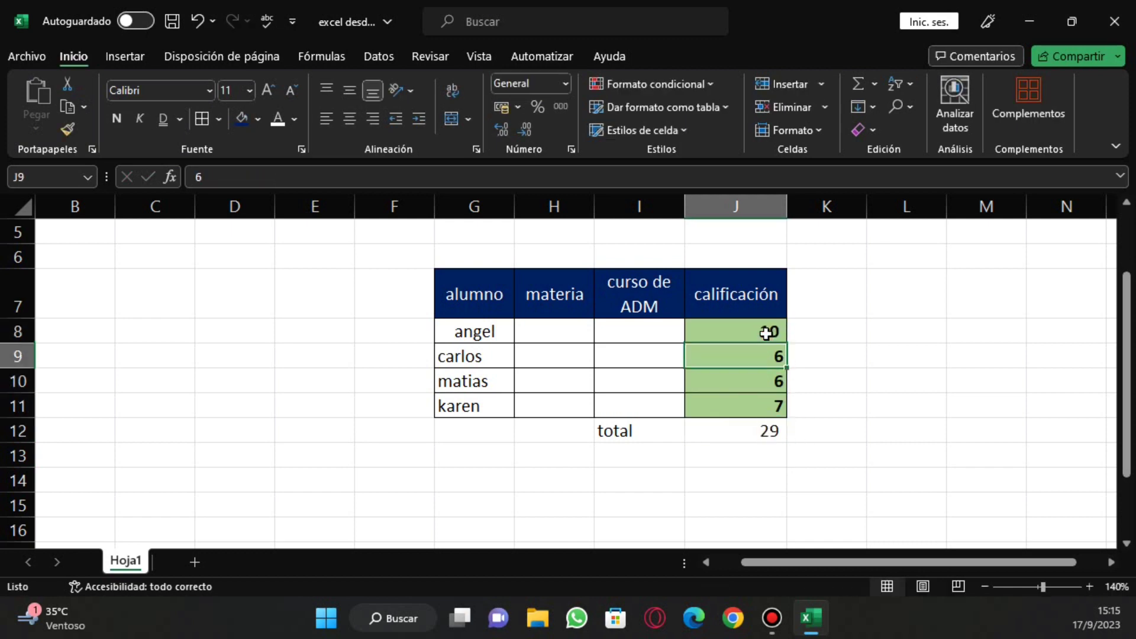
pyautogui.write('10')
pyautogui.press('Return')
pyautogui.write('1')
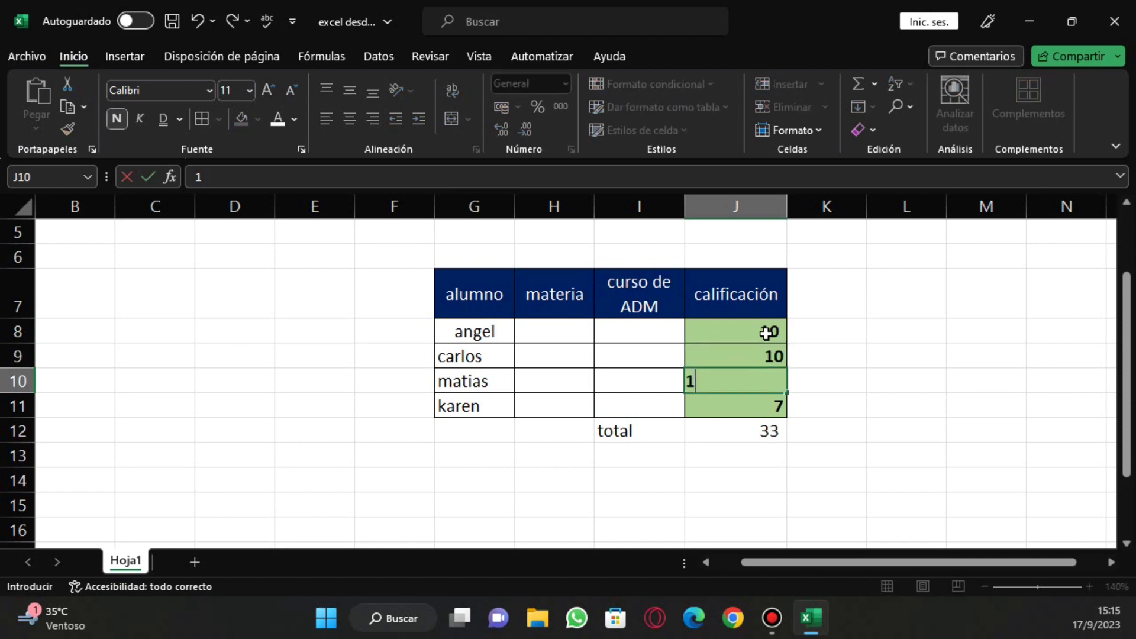
pyautogui.write('0')
pyautogui.press('Return')
pyautogui.write('10')
pyautogui.press('Return')
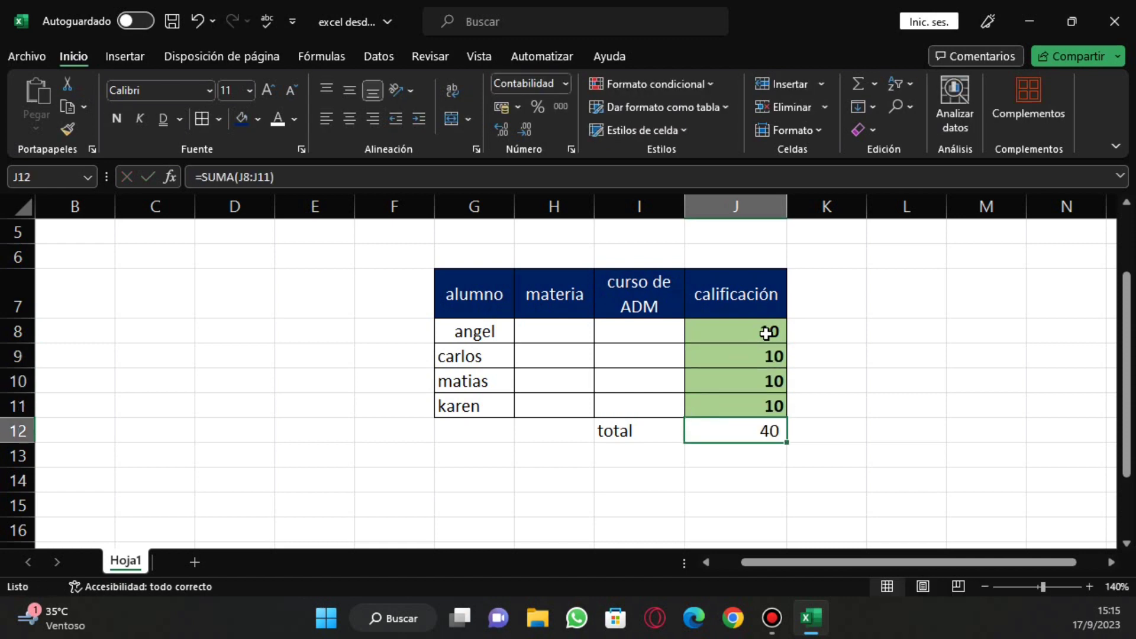
# - Try a failing grade of 5 for matias in J10, then undo it back to 10
pyautogui.click(872, 430)
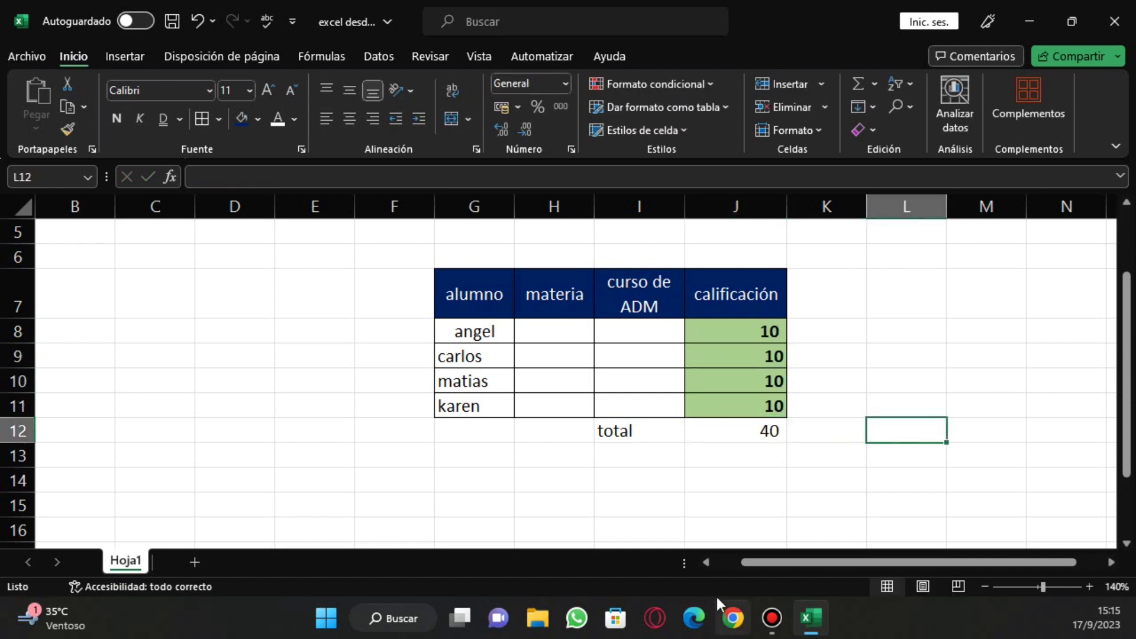
pyautogui.click(736, 441)
pyautogui.click(748, 376)
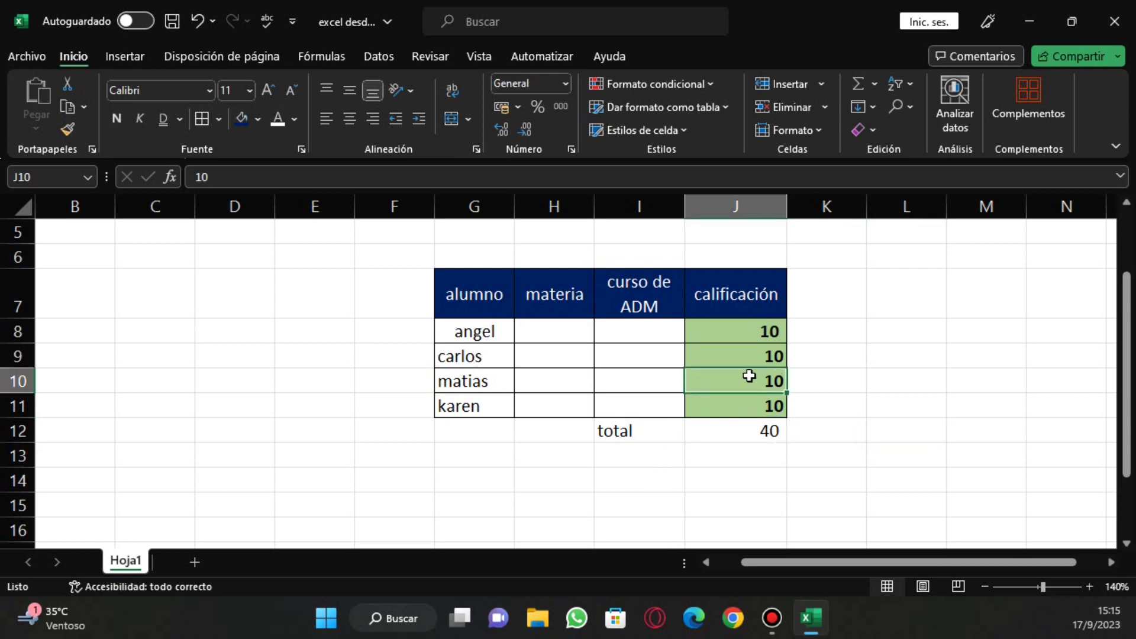
pyautogui.write('5')
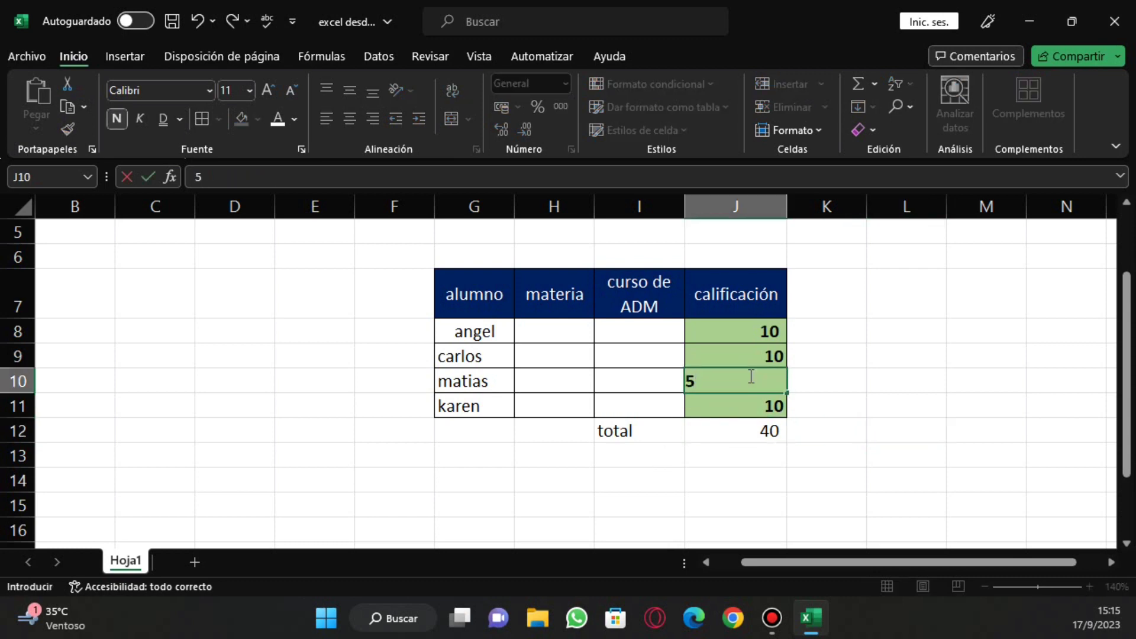
pyautogui.press('Return')
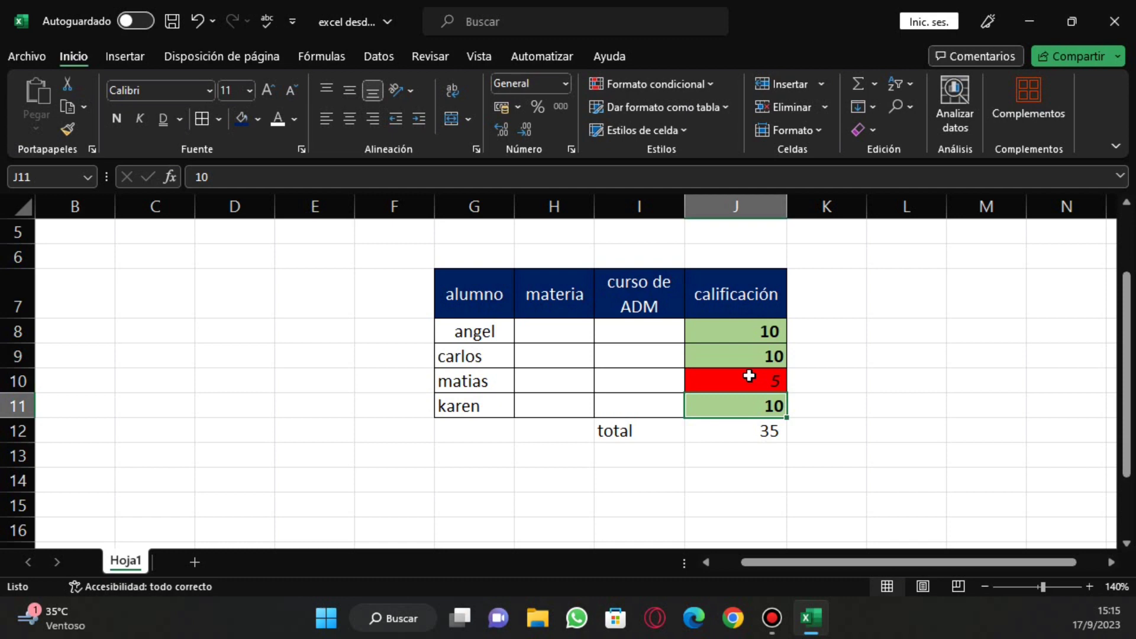
pyautogui.hotkey('ctrl', 'z')
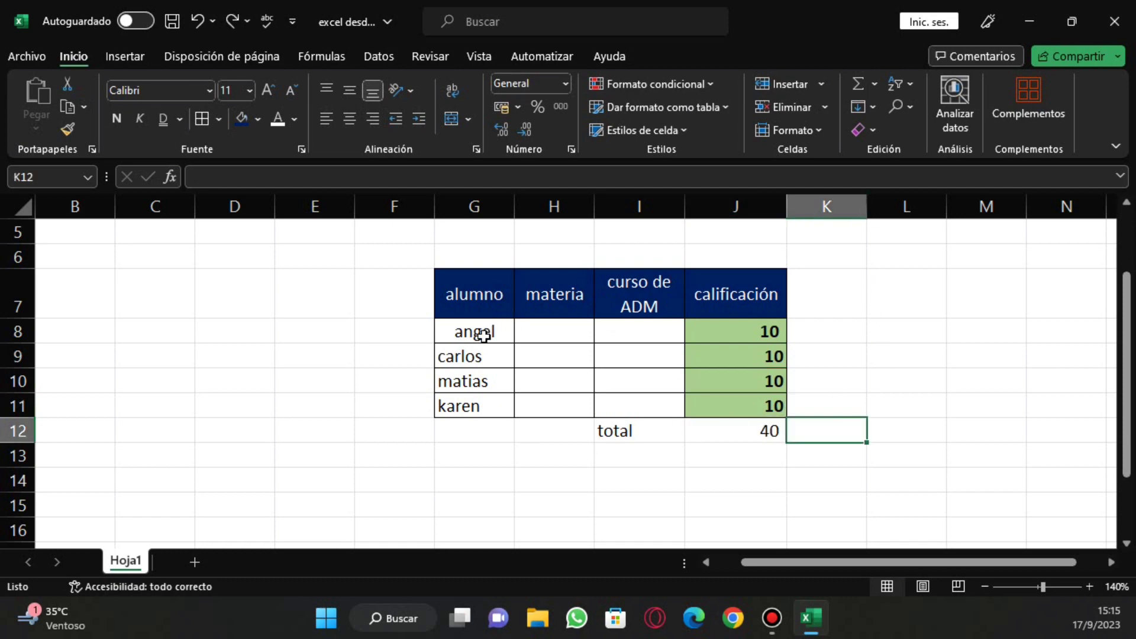
pyautogui.moveTo(488, 323); pyautogui.dragTo(713, 407)
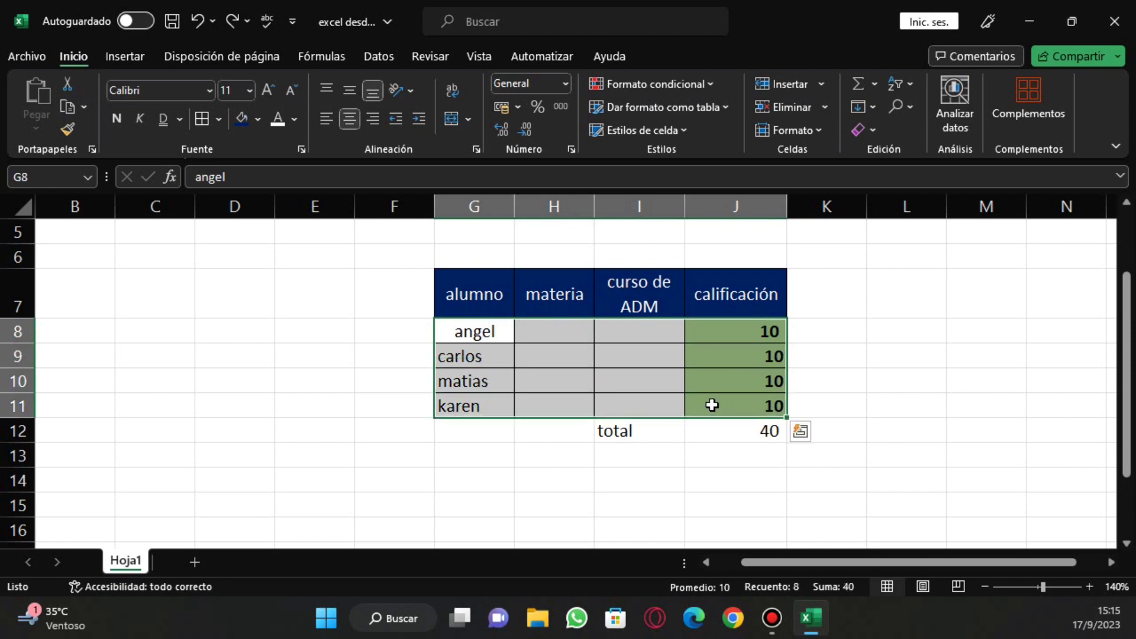
# - Sort student rows G8:J11 by name A to Z, then Z to A
pyautogui.click(494, 379)
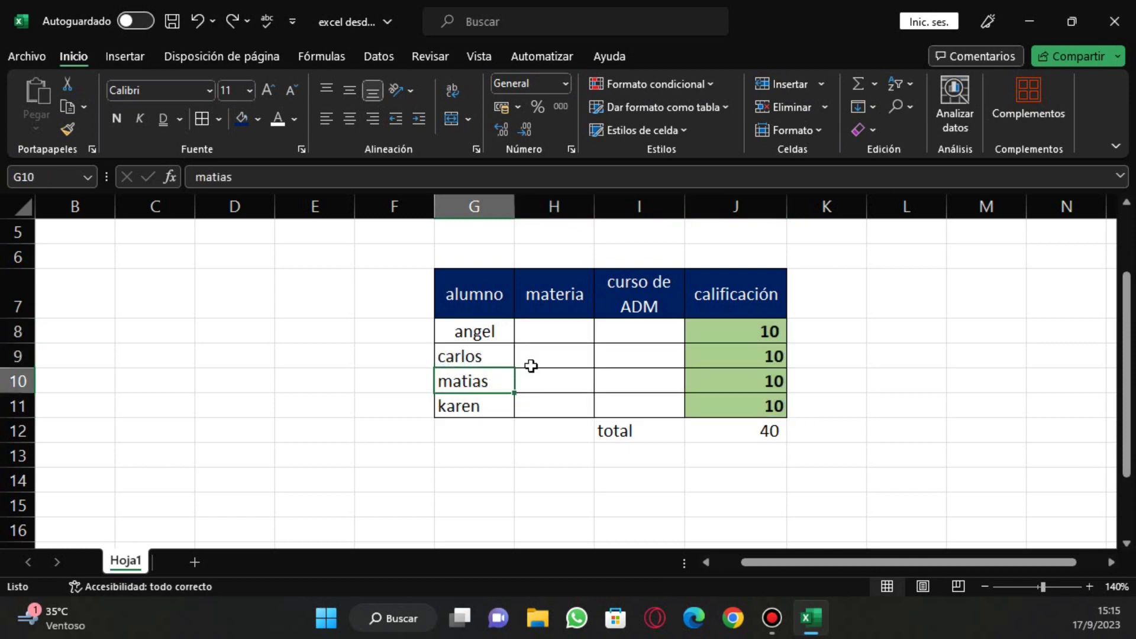
pyautogui.moveTo(474, 332)
pyautogui.mouseDown()
pyautogui.moveTo(638, 332)
pyautogui.moveTo(734, 406)
pyautogui.mouseUp()
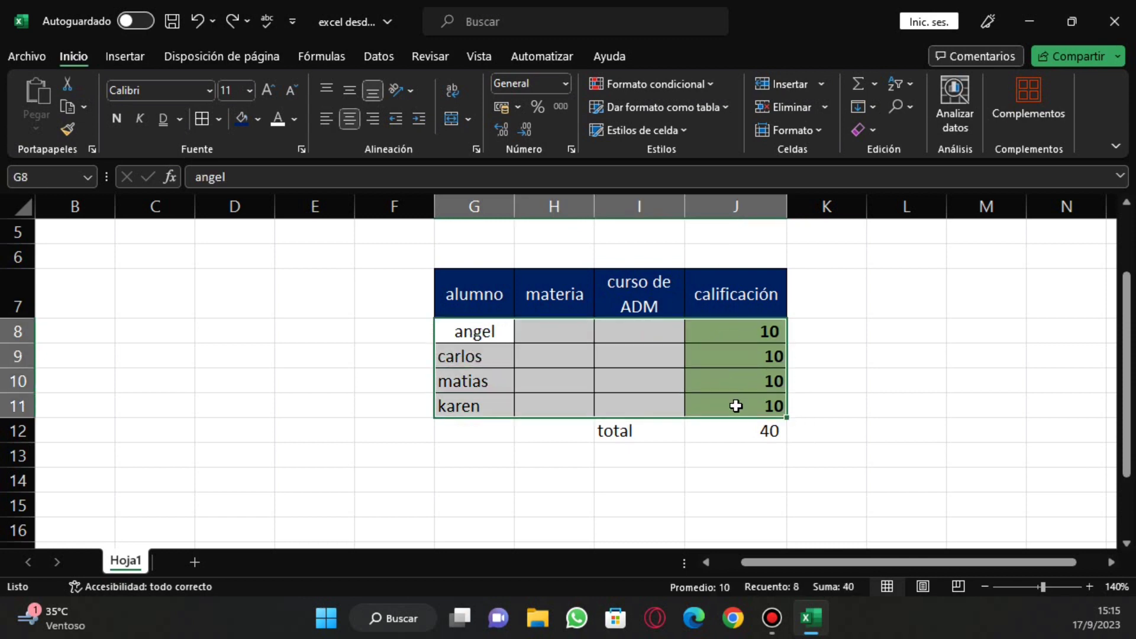
pyautogui.click(907, 84)
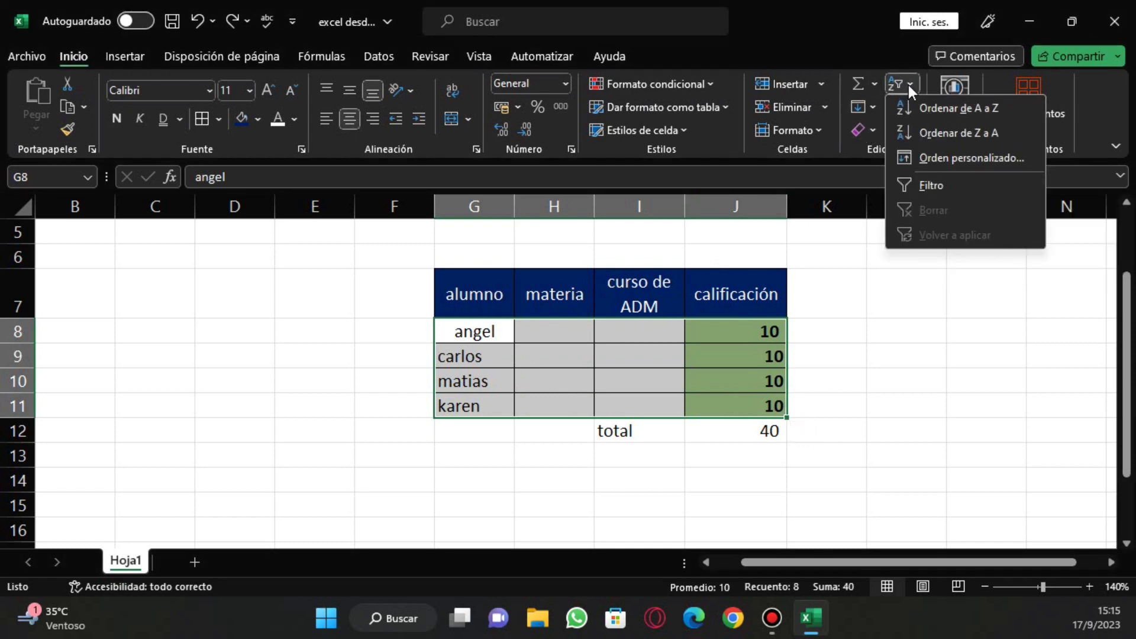
pyautogui.click(910, 105)
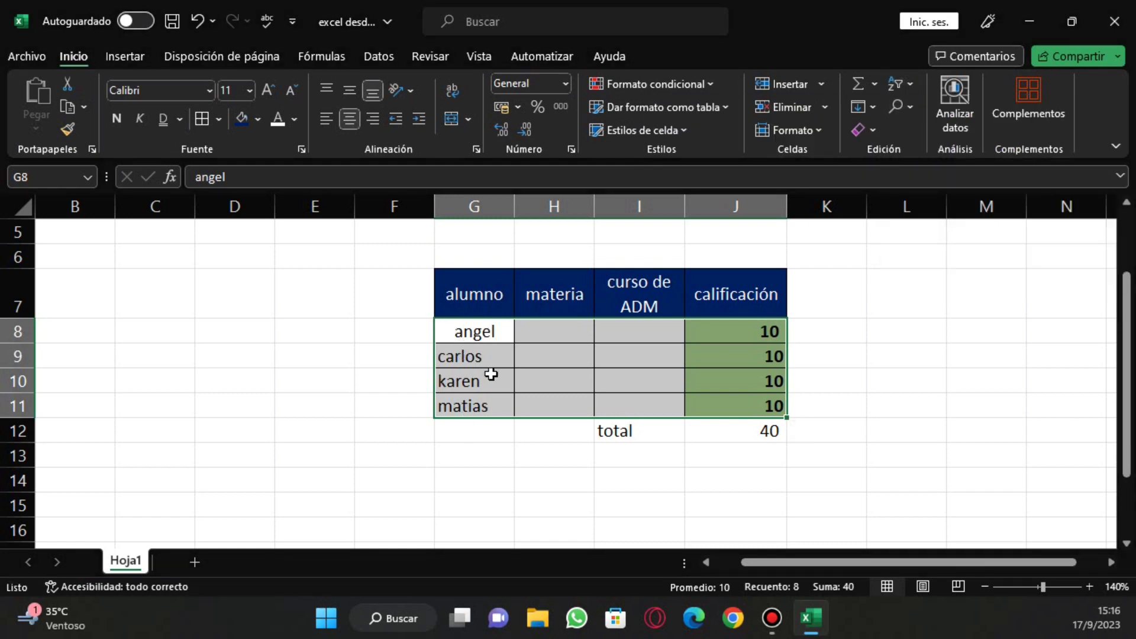
pyautogui.click(903, 78)
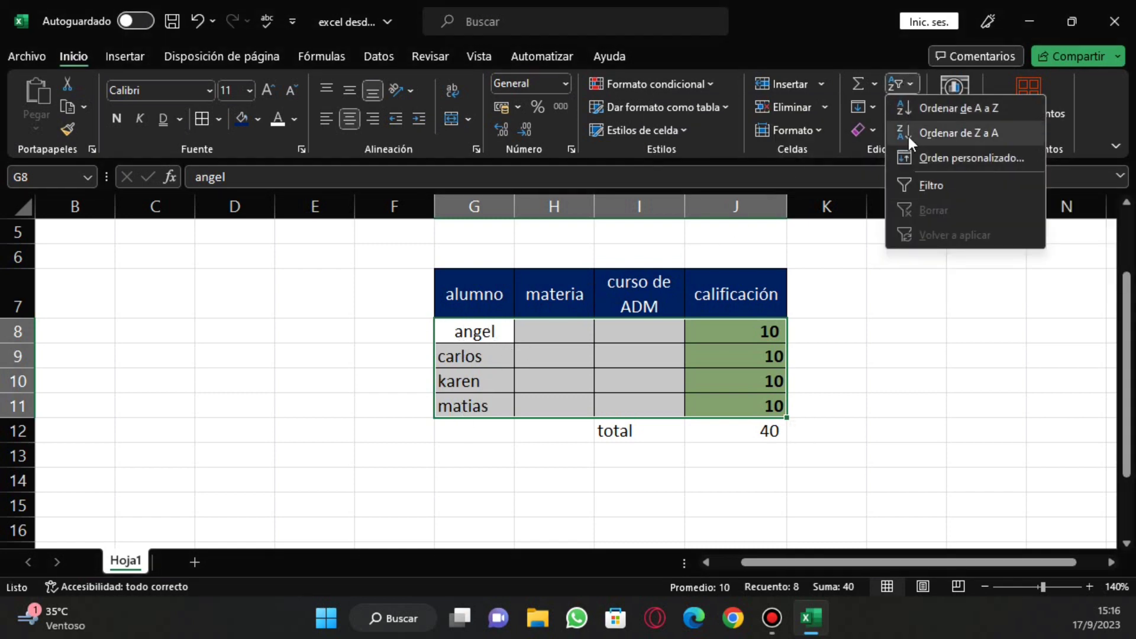
pyautogui.click(974, 134)
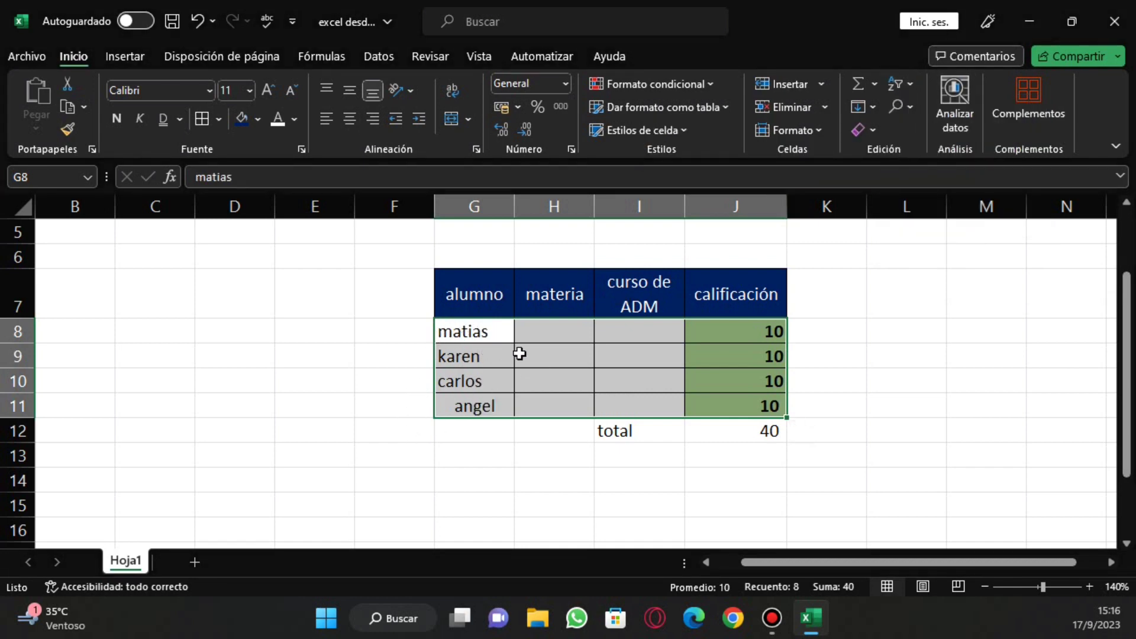
# - Custom-sort the rows by calificación, cell values, from lowest to highest (De menor a mayor)
pyautogui.click(903, 87)
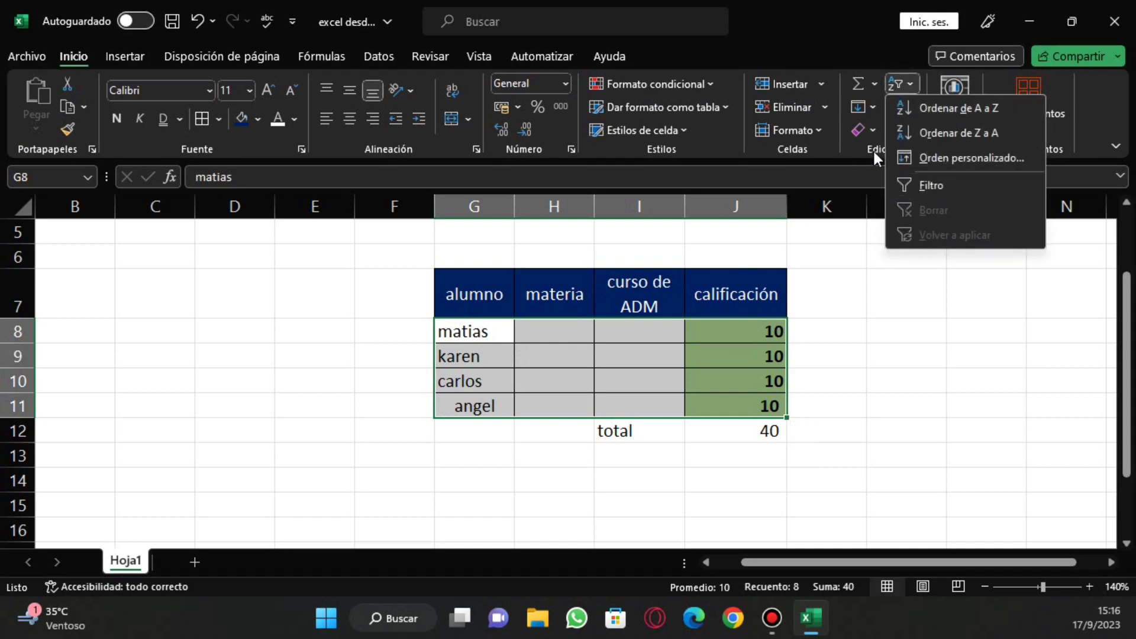
pyautogui.click(995, 158)
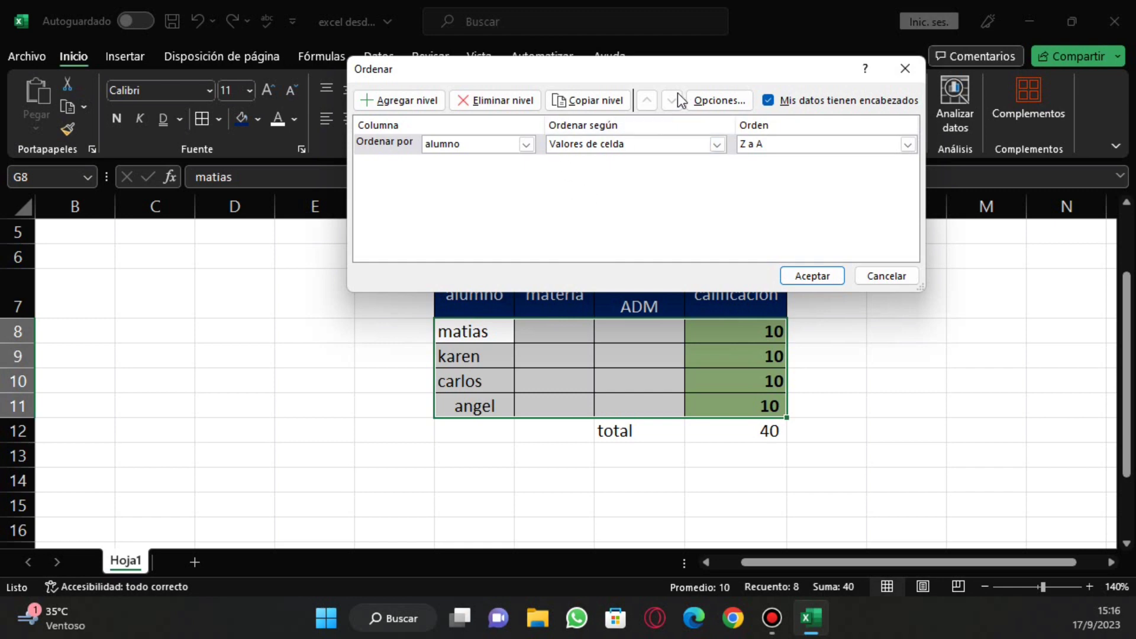
pyautogui.moveTo(680, 69); pyautogui.dragTo(661, 187)
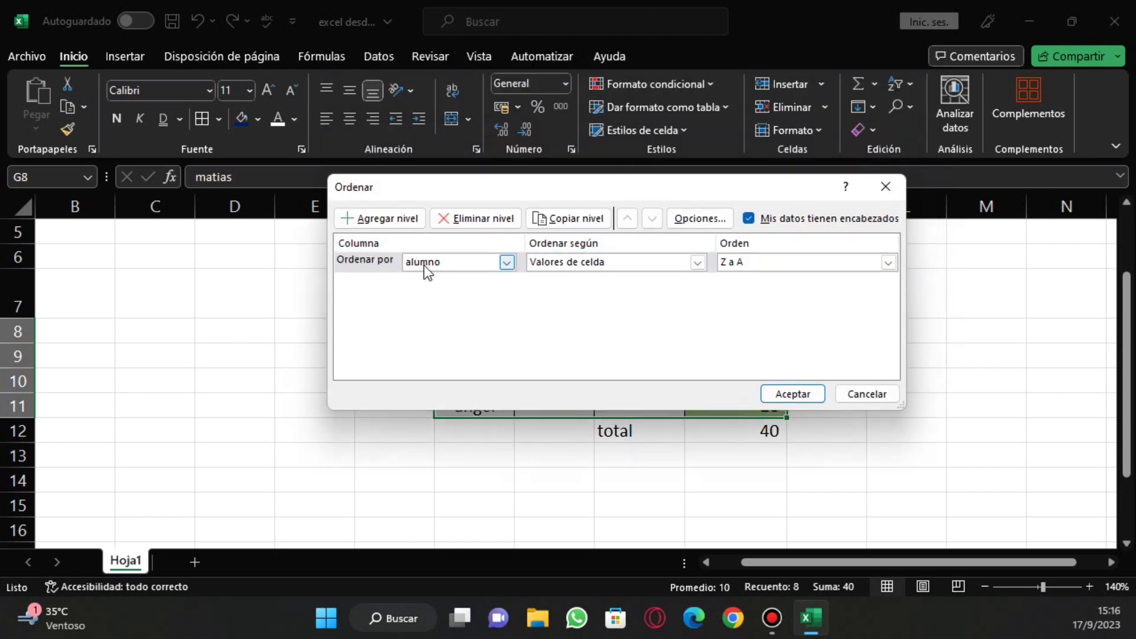
pyautogui.moveTo(557, 183); pyautogui.dragTo(489, 88)
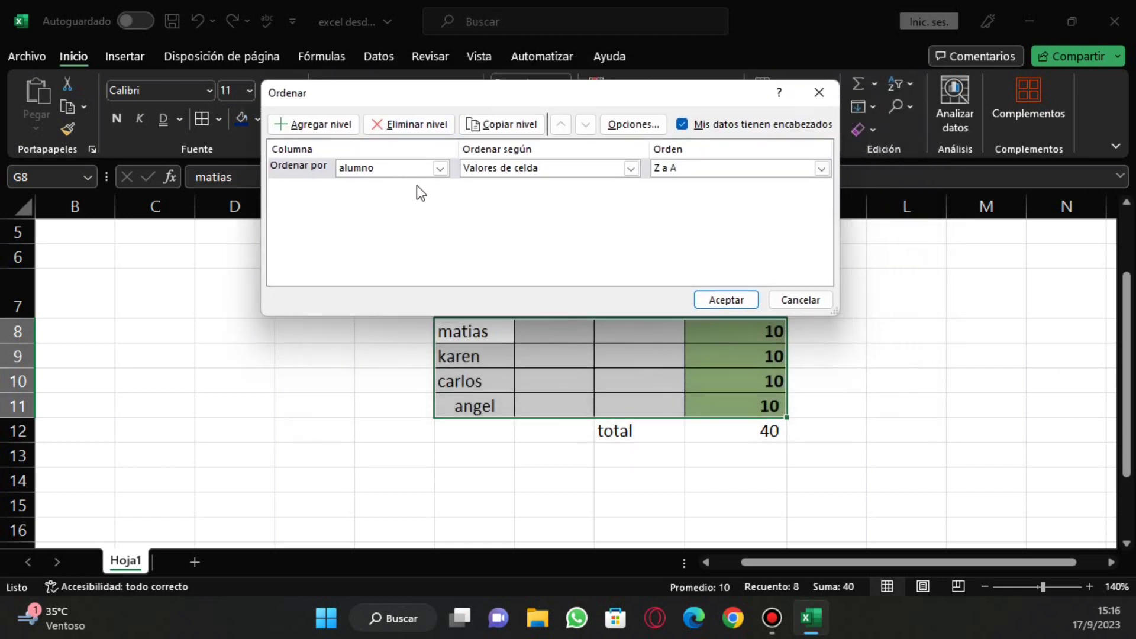
pyautogui.moveTo(488, 95); pyautogui.dragTo(524, 25)
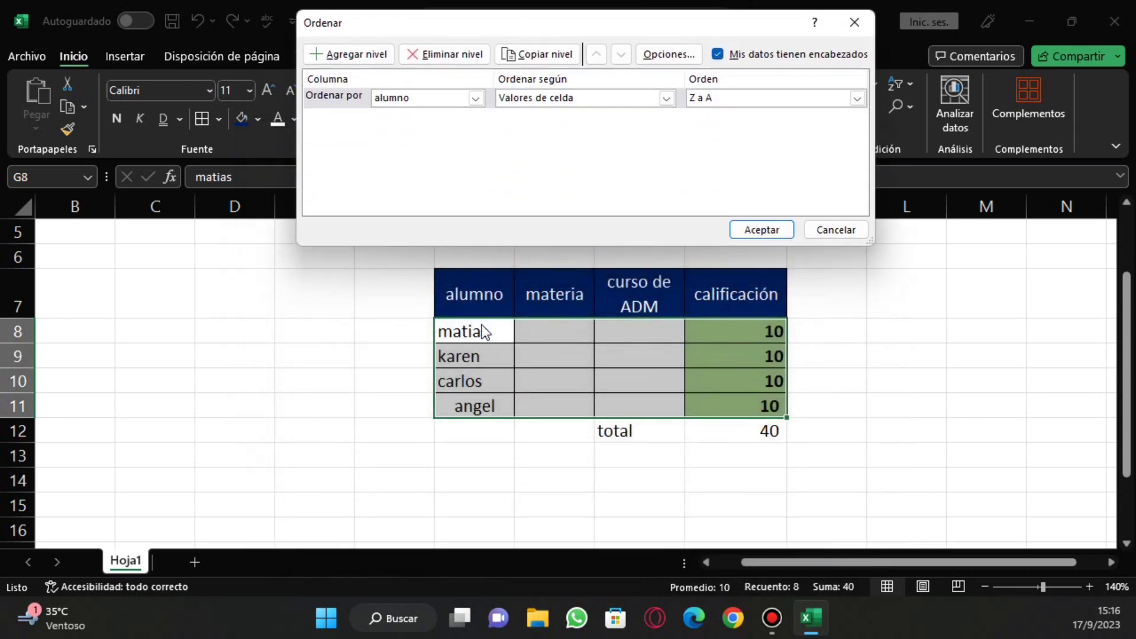
pyautogui.click(475, 98)
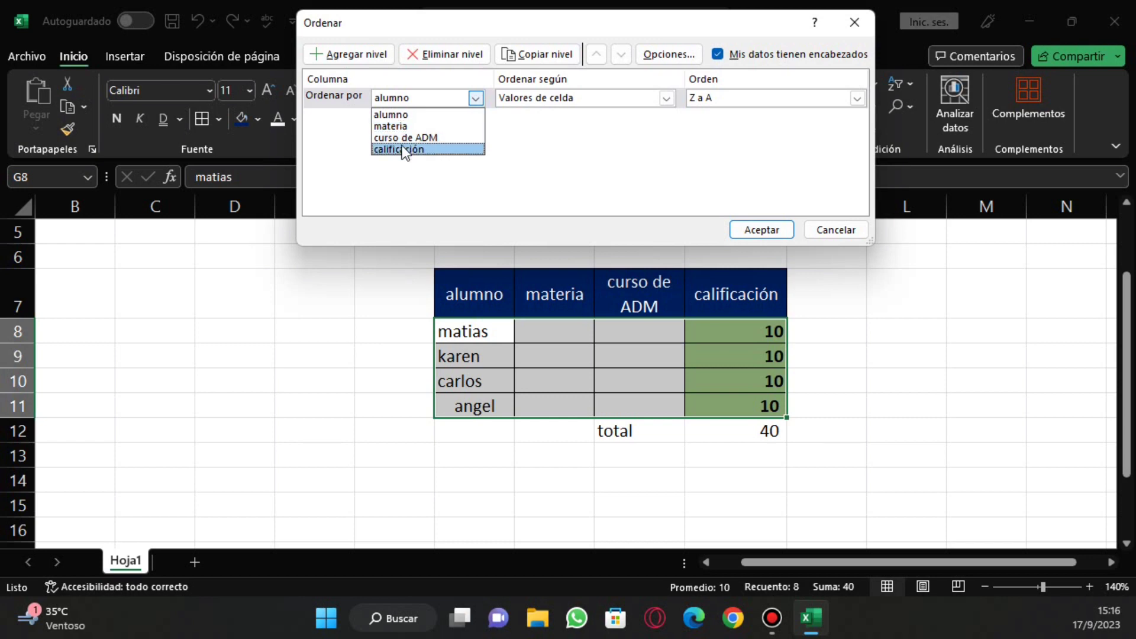
pyautogui.click(404, 149)
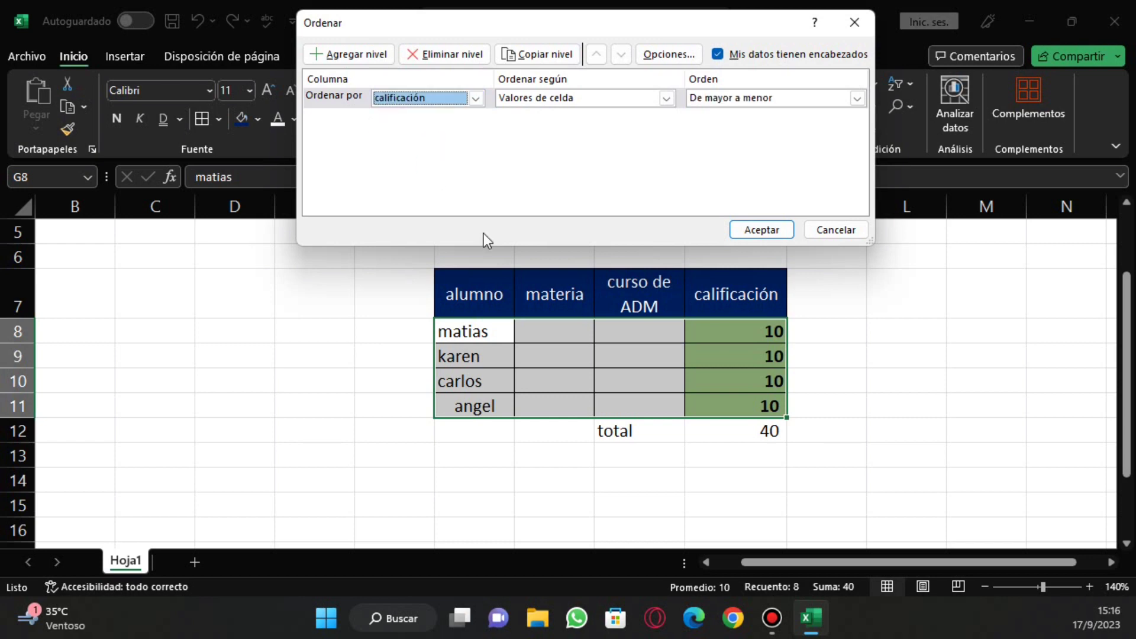
pyautogui.click(637, 101)
pyautogui.click(637, 100)
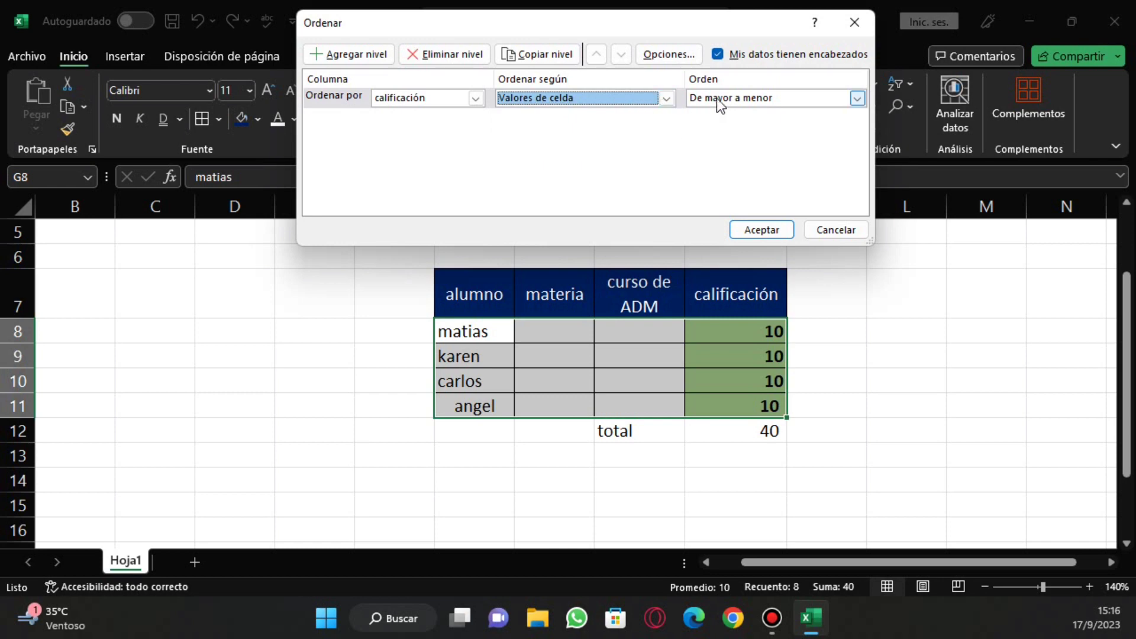
pyautogui.click(776, 102)
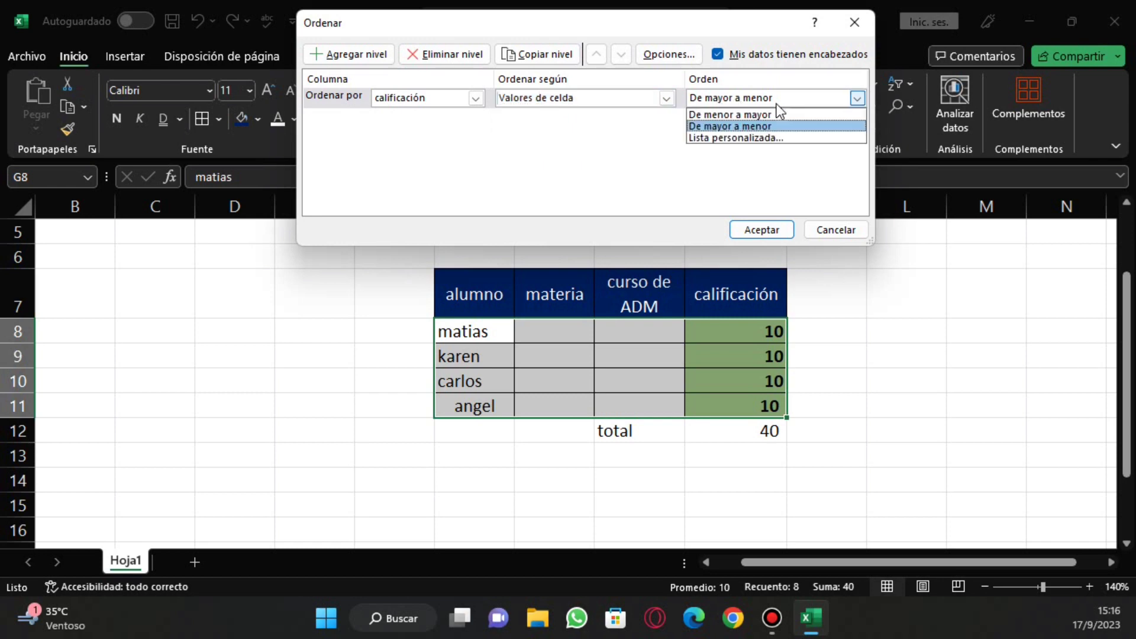
pyautogui.click(757, 114)
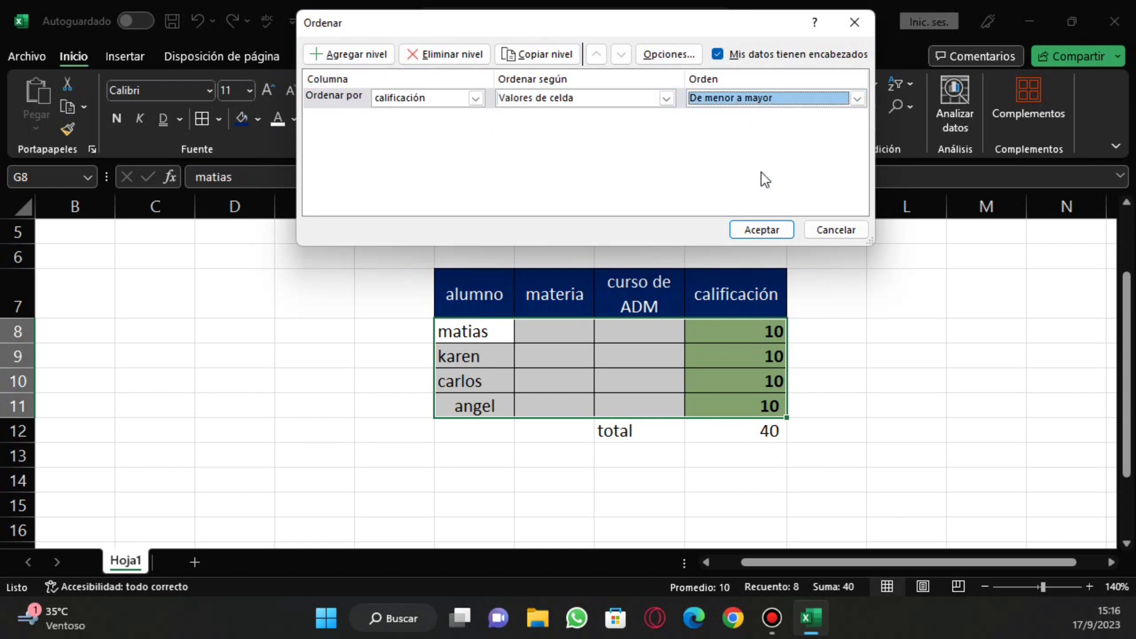
pyautogui.click(762, 229)
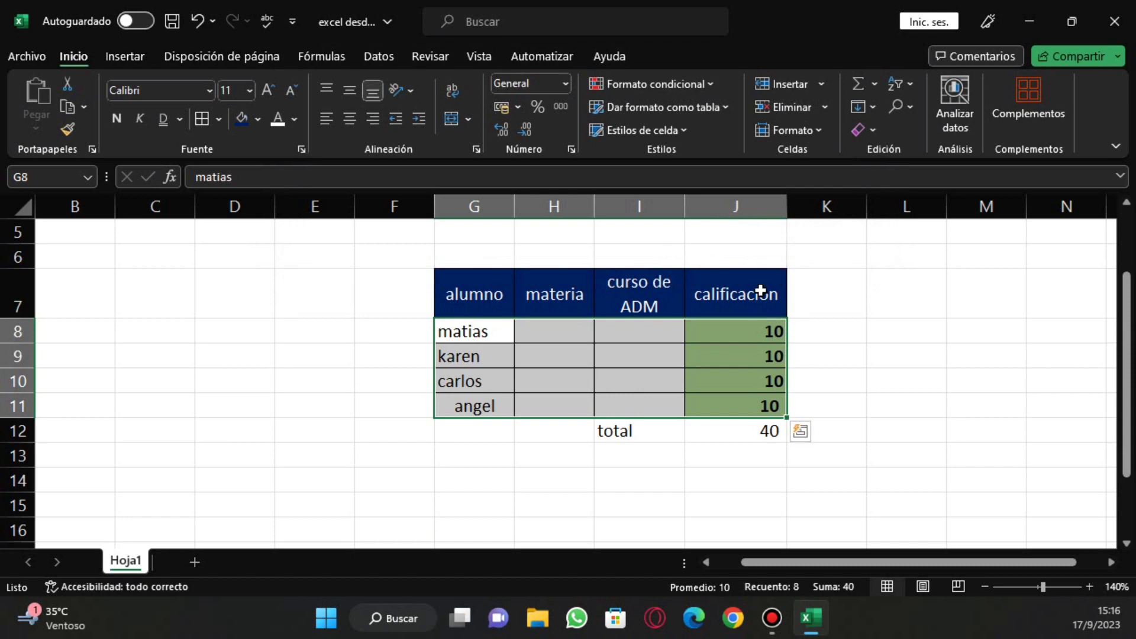
pyautogui.click(758, 293)
# - Enter new grades: matias 5, karen 6, carlos 4 and angel 1
pyautogui.press('Down')
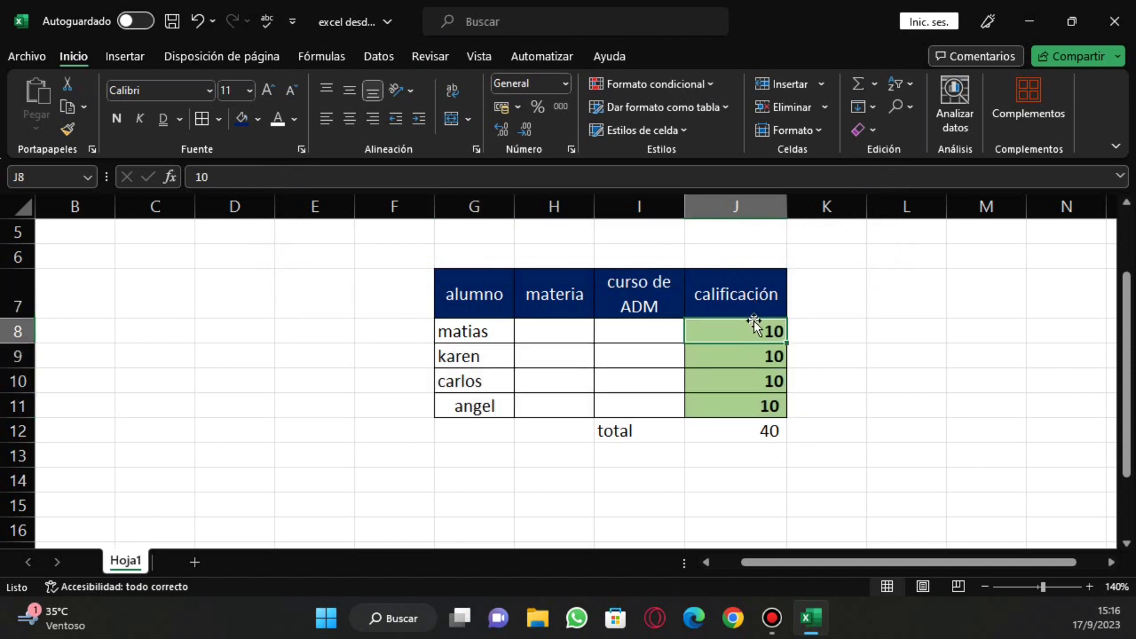
pyautogui.write('5')
pyautogui.press('Return')
pyautogui.write('6')
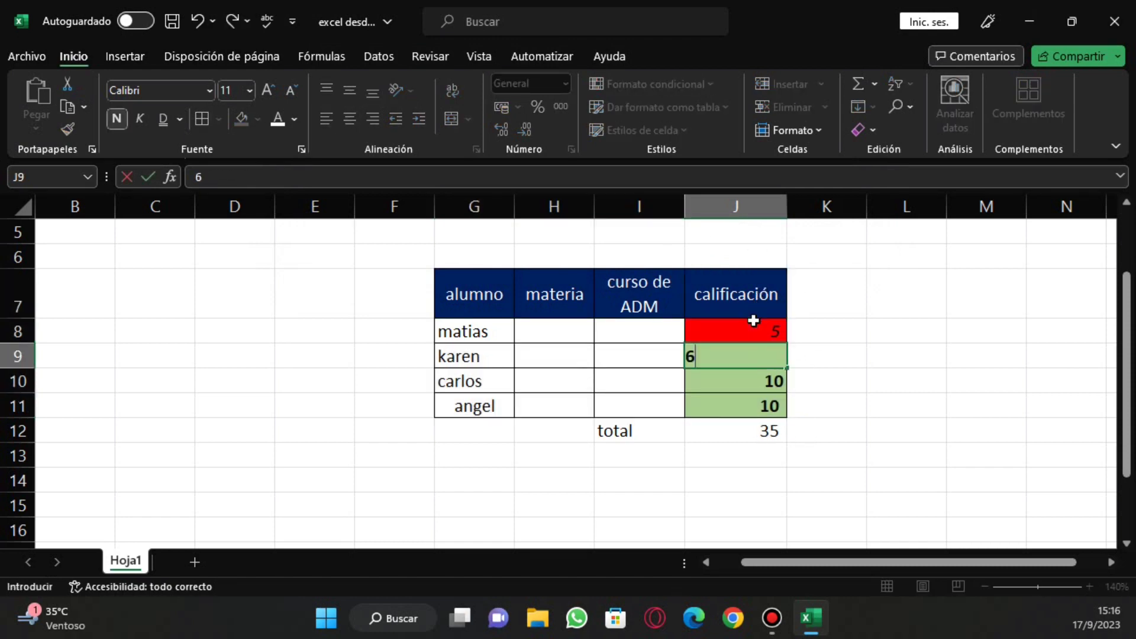
pyautogui.press('Return')
pyautogui.write('7')
pyautogui.press('BackSpace')
pyautogui.write('4')
pyautogui.press('Return')
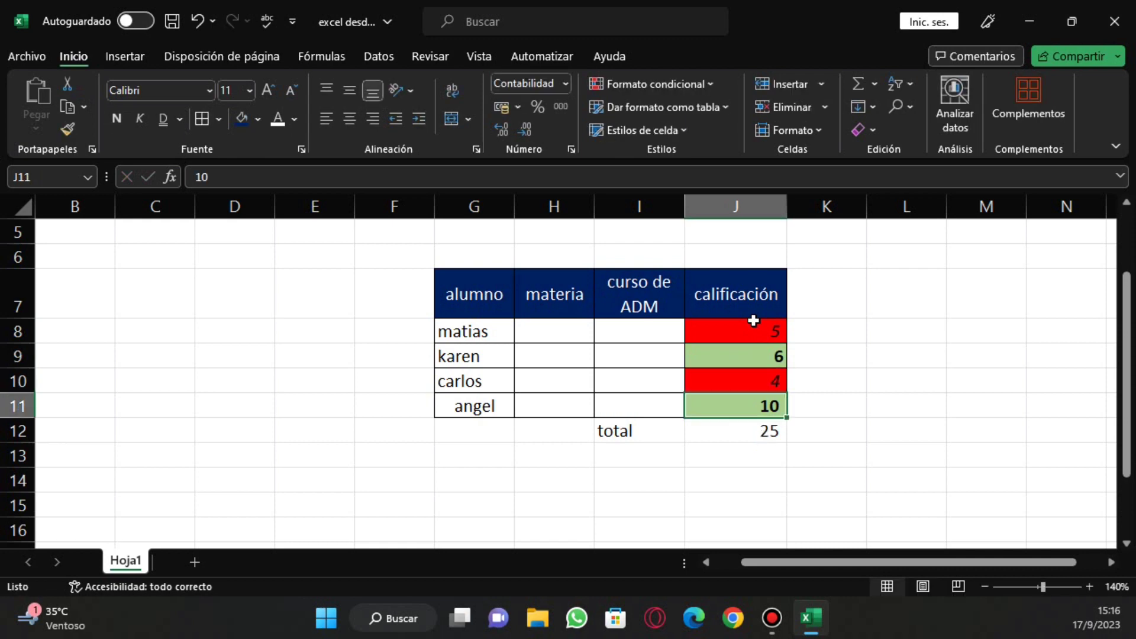
pyautogui.write('1')
pyautogui.press('Return')
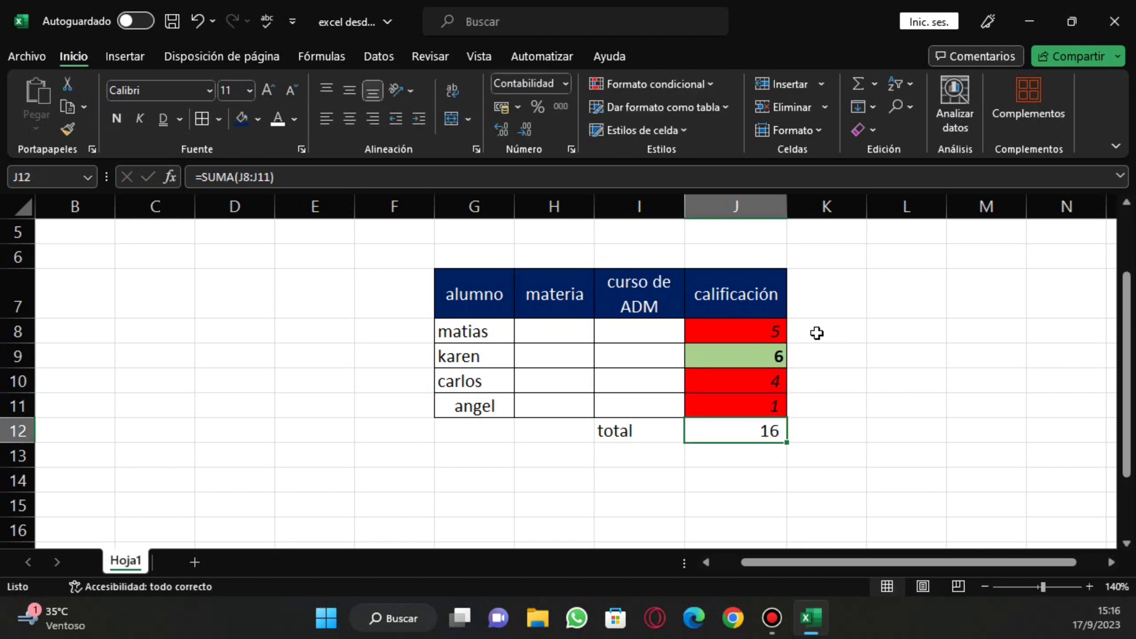
# - Custom-sort the student rows G8:J11 by calificación from lowest to highest
pyautogui.moveTo(477, 294); pyautogui.dragTo(765, 395)
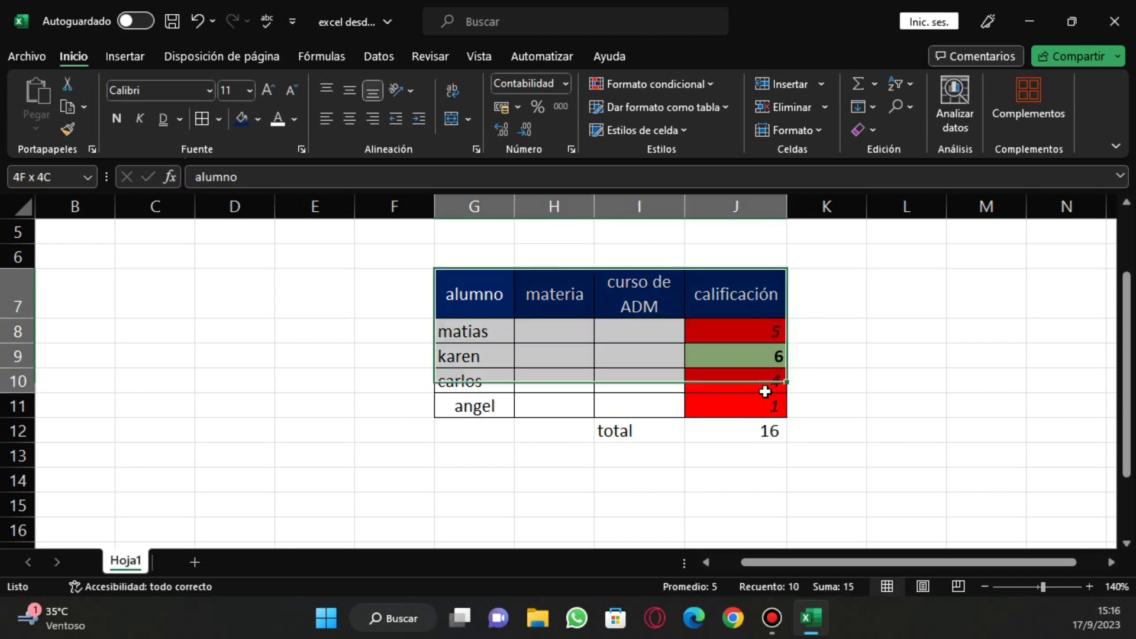
pyautogui.click(782, 355)
pyautogui.moveTo(489, 330)
pyautogui.mouseDown()
pyautogui.moveTo(748, 377)
pyautogui.moveTo(742, 395)
pyautogui.mouseUp()
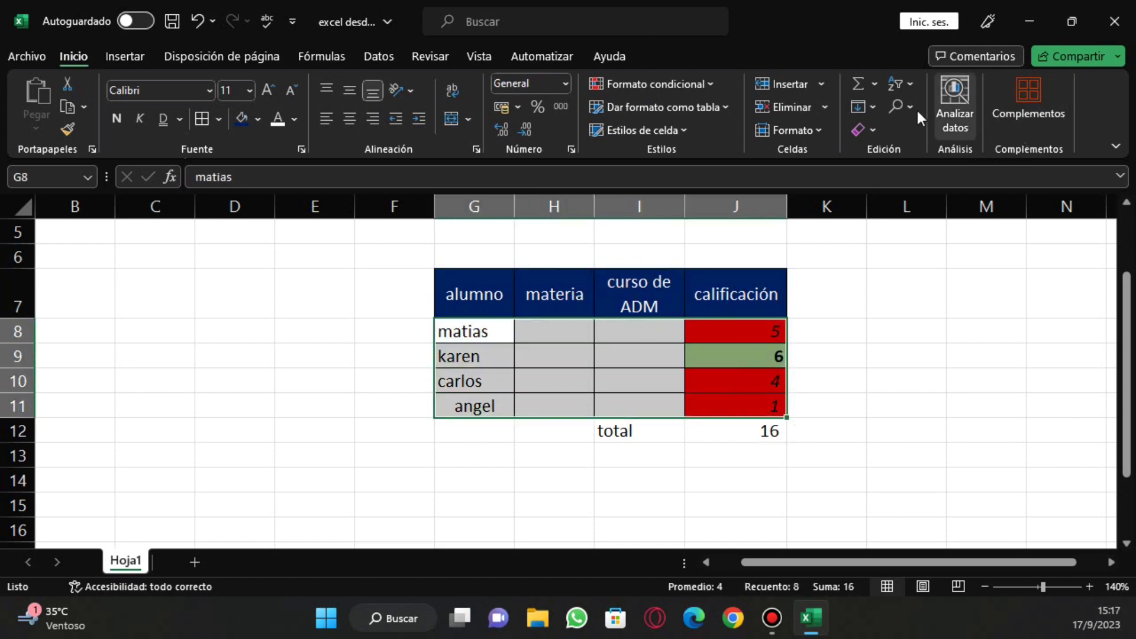
pyautogui.click(907, 87)
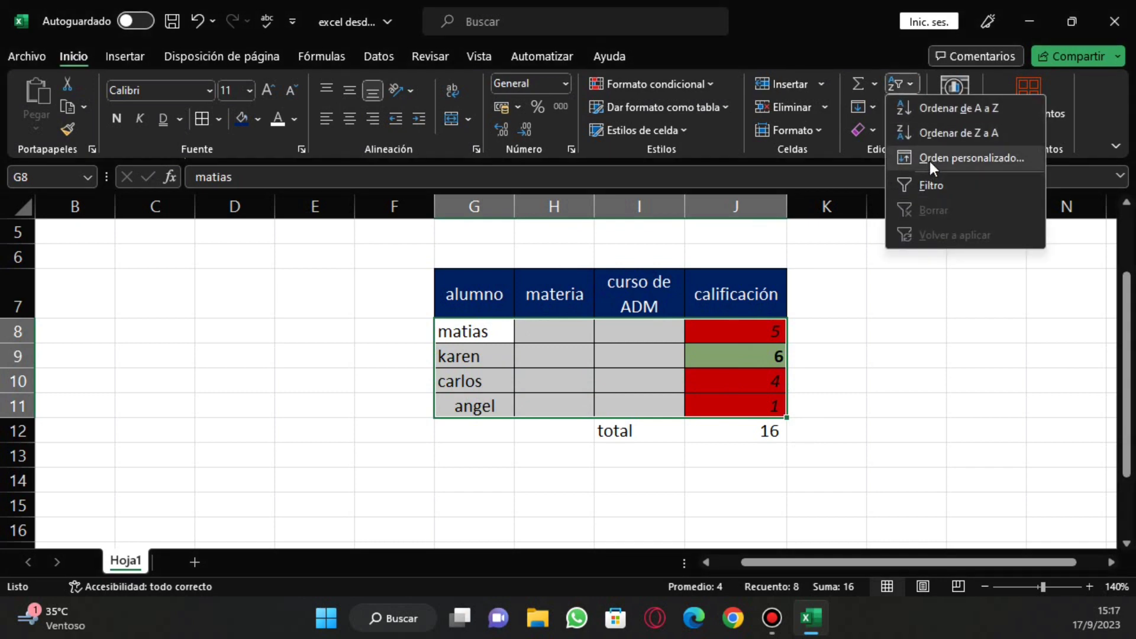
pyautogui.click(928, 161)
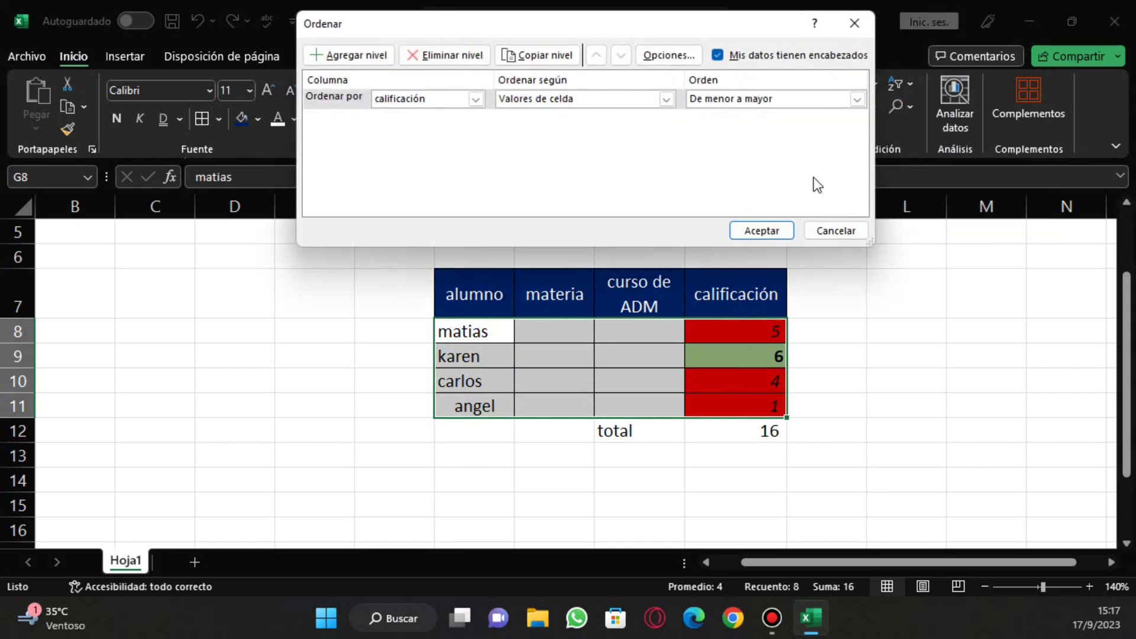
pyautogui.click(475, 99)
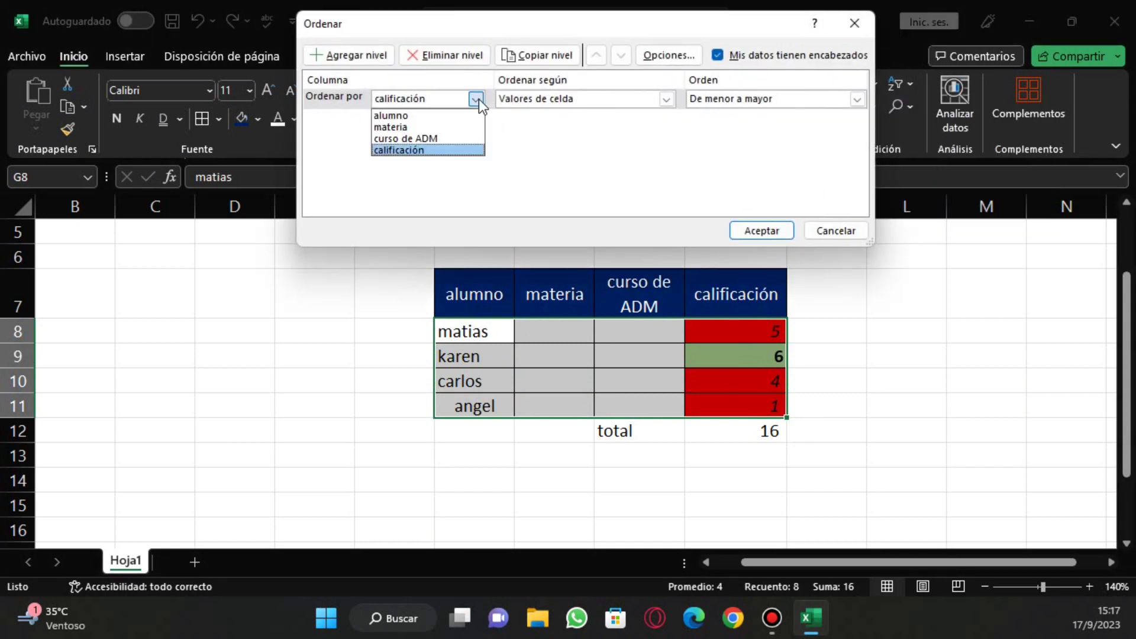
pyautogui.click(452, 149)
pyautogui.click(736, 99)
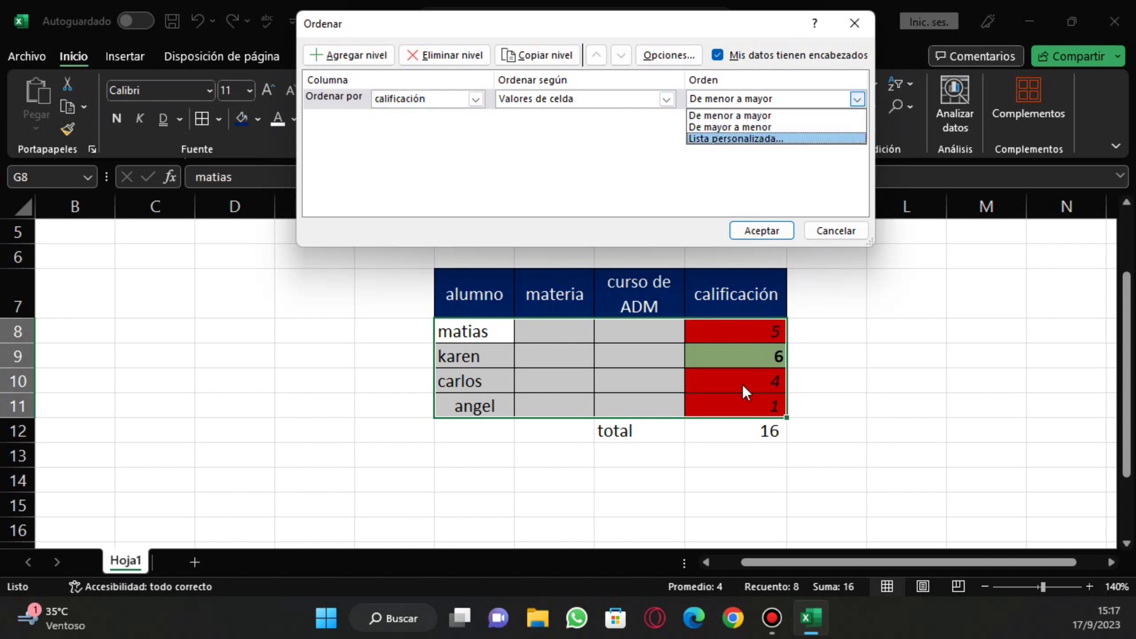
pyautogui.click(770, 231)
pyautogui.click(771, 230)
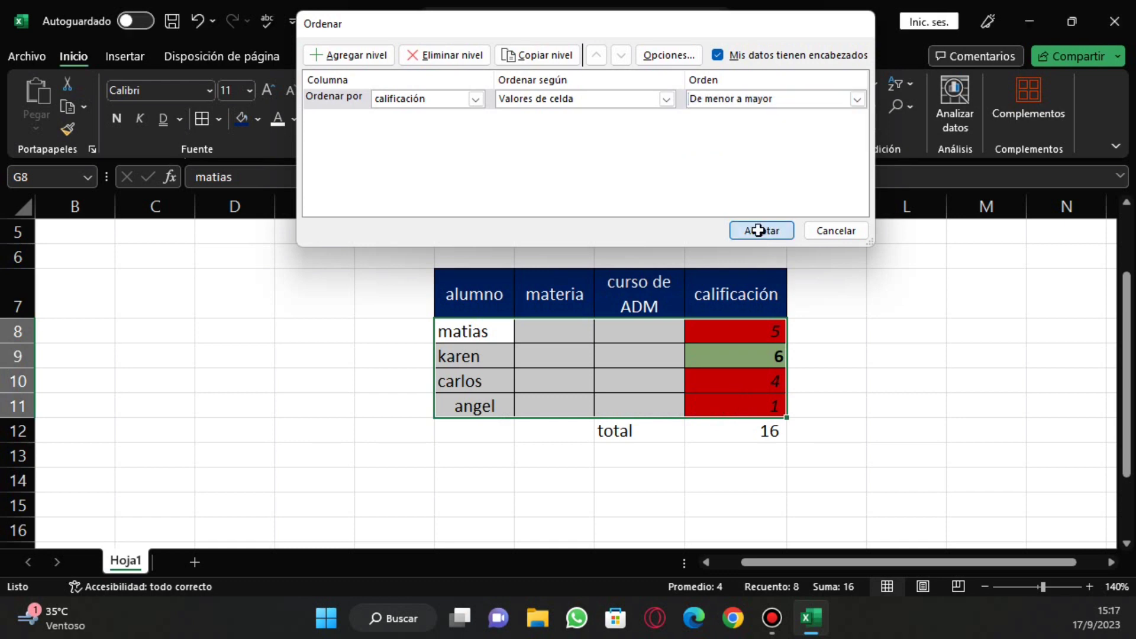
pyautogui.click(905, 332)
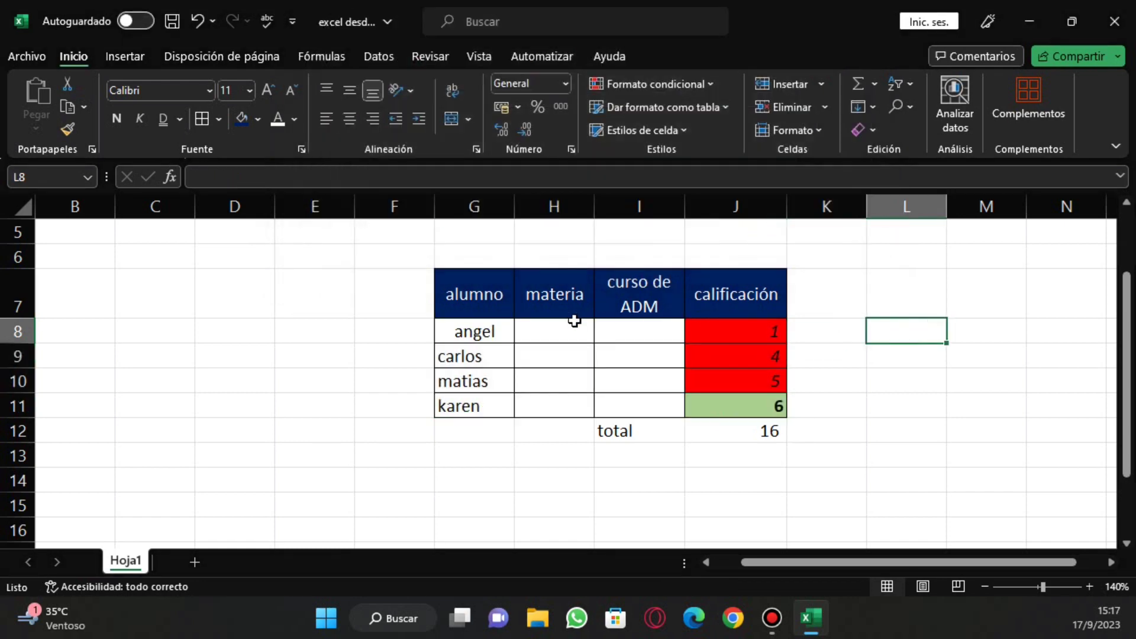
pyautogui.click(912, 441)
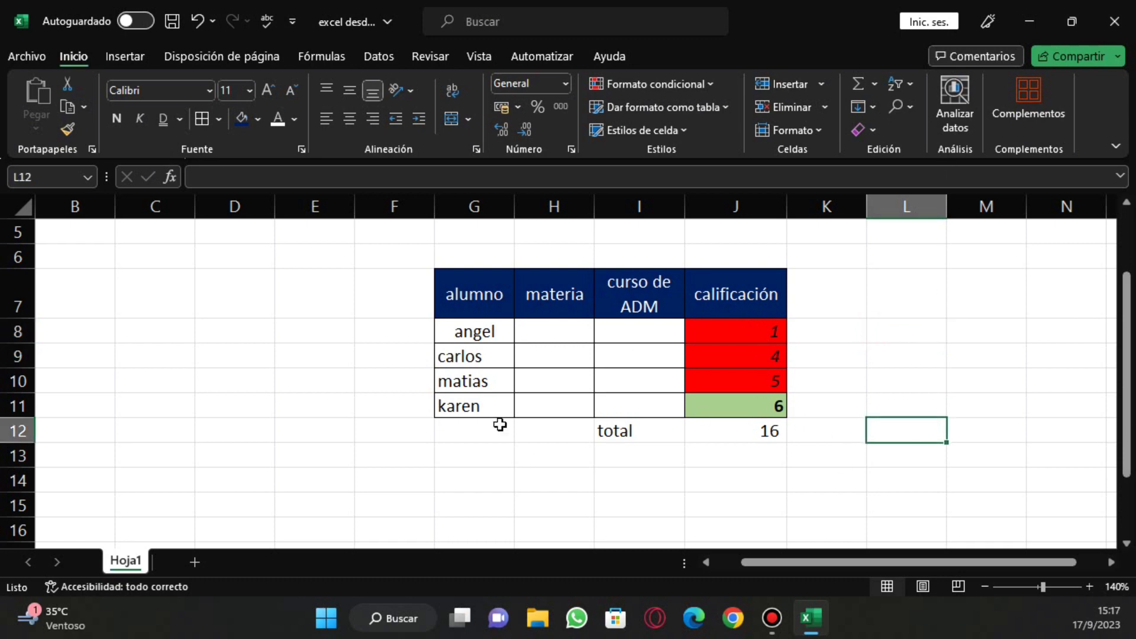
pyautogui.click(868, 104)
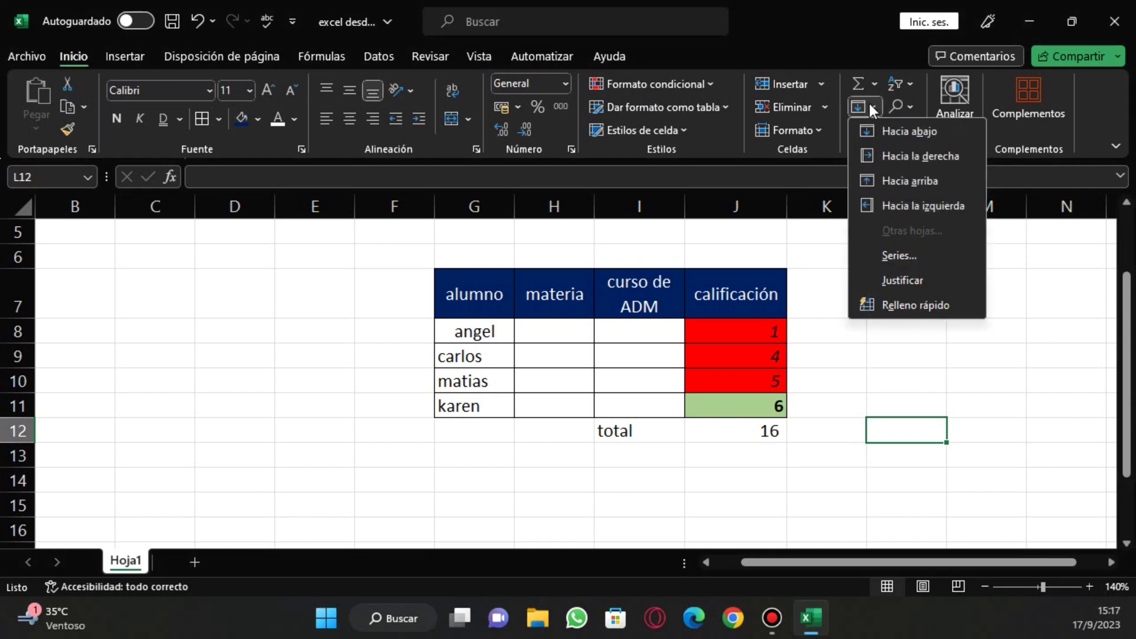
pyautogui.click(868, 104)
pyautogui.click(481, 294)
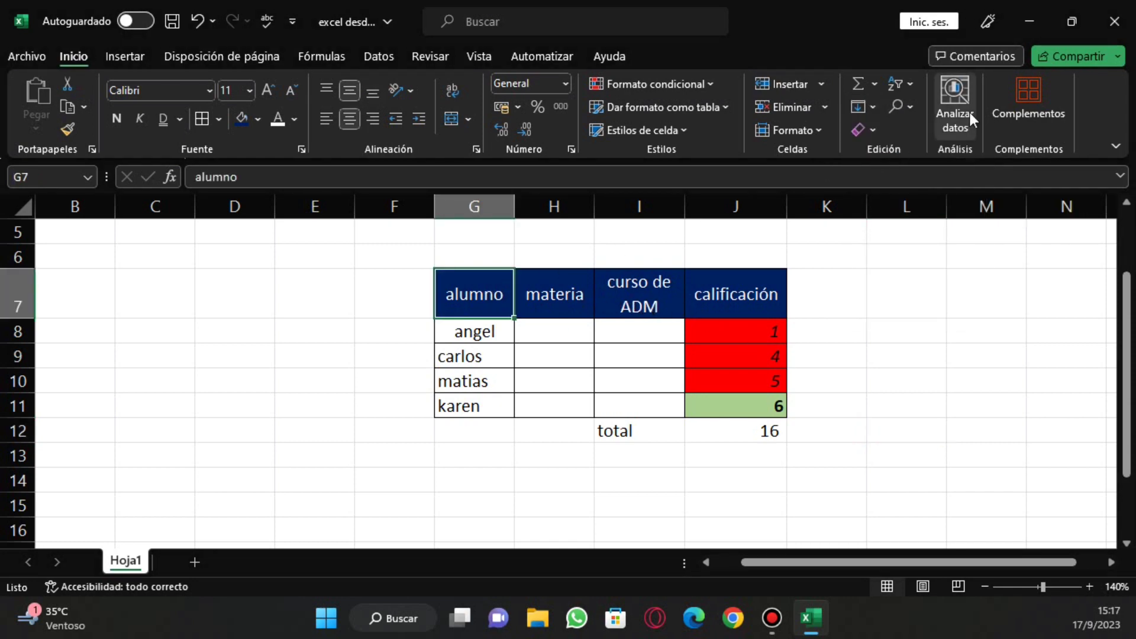
pyautogui.click(872, 104)
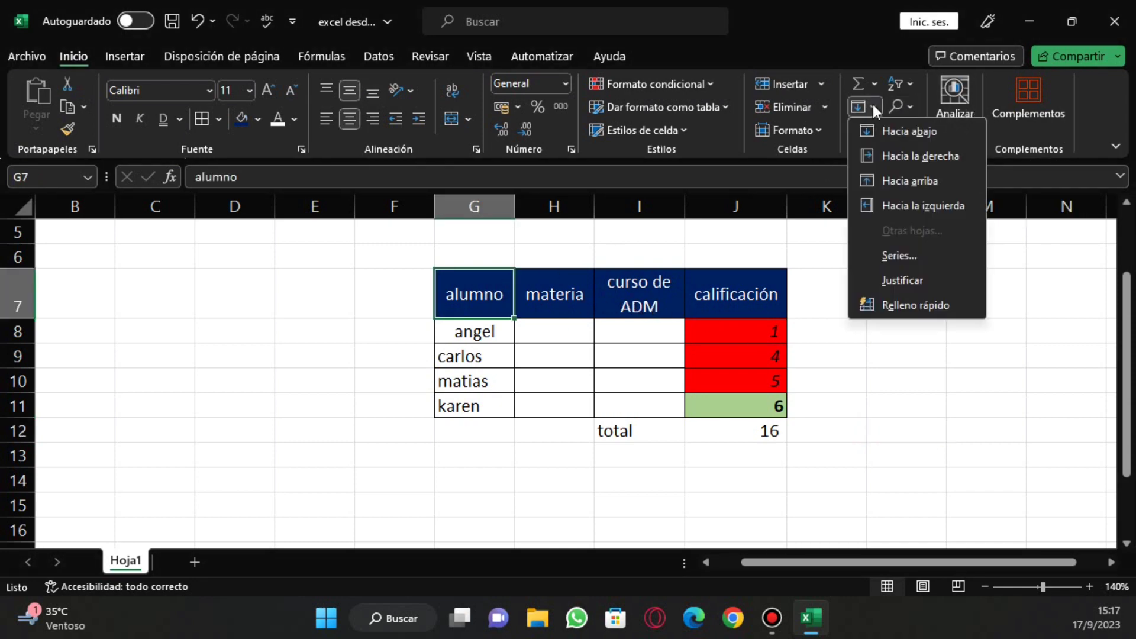
pyautogui.click(868, 141)
pyautogui.click(717, 400)
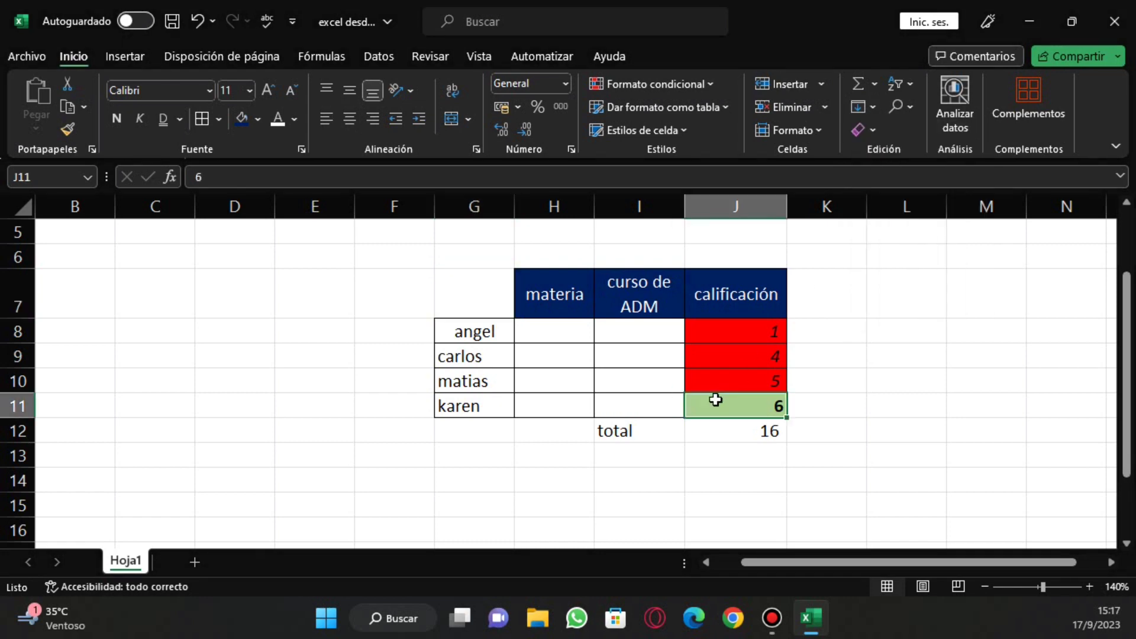
pyautogui.click(473, 311)
pyautogui.click(477, 428)
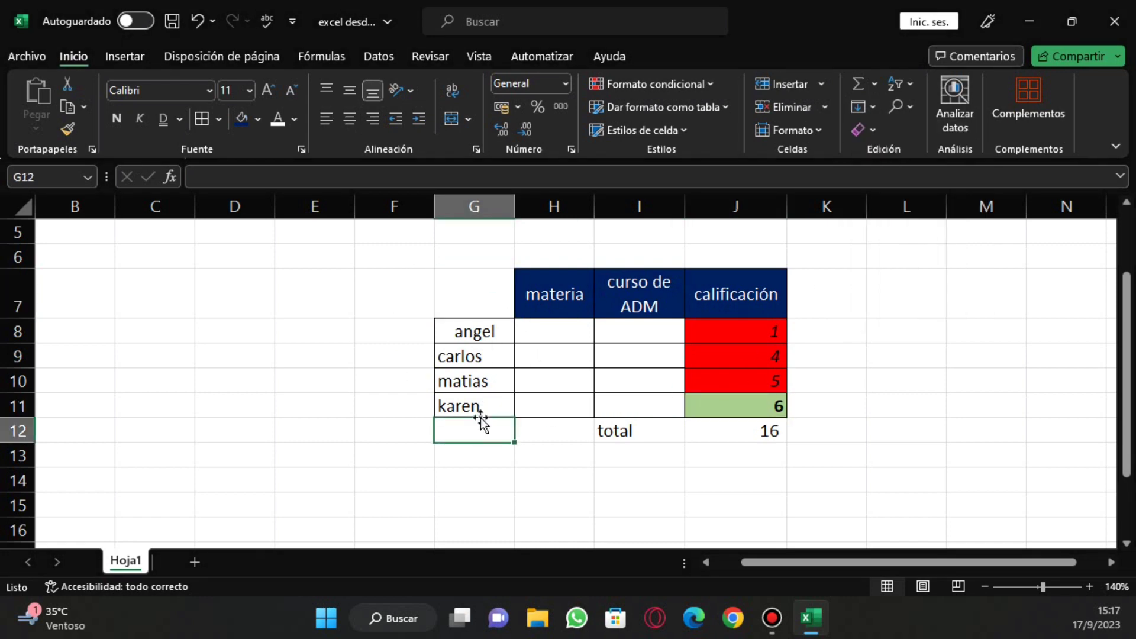
pyautogui.click(502, 309)
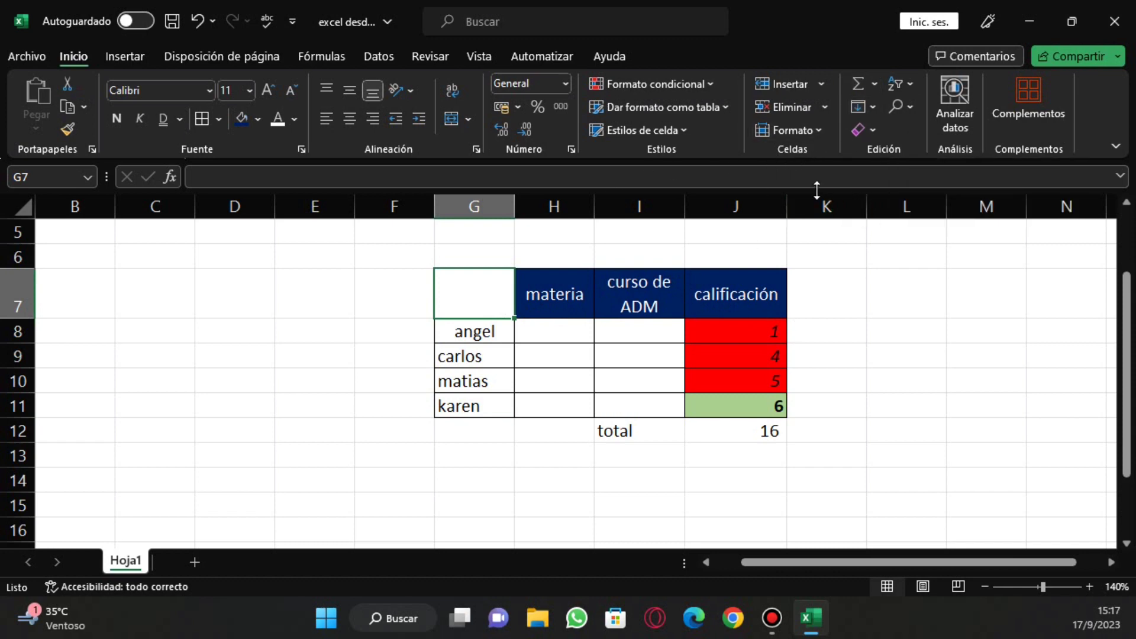
pyautogui.click(195, 21)
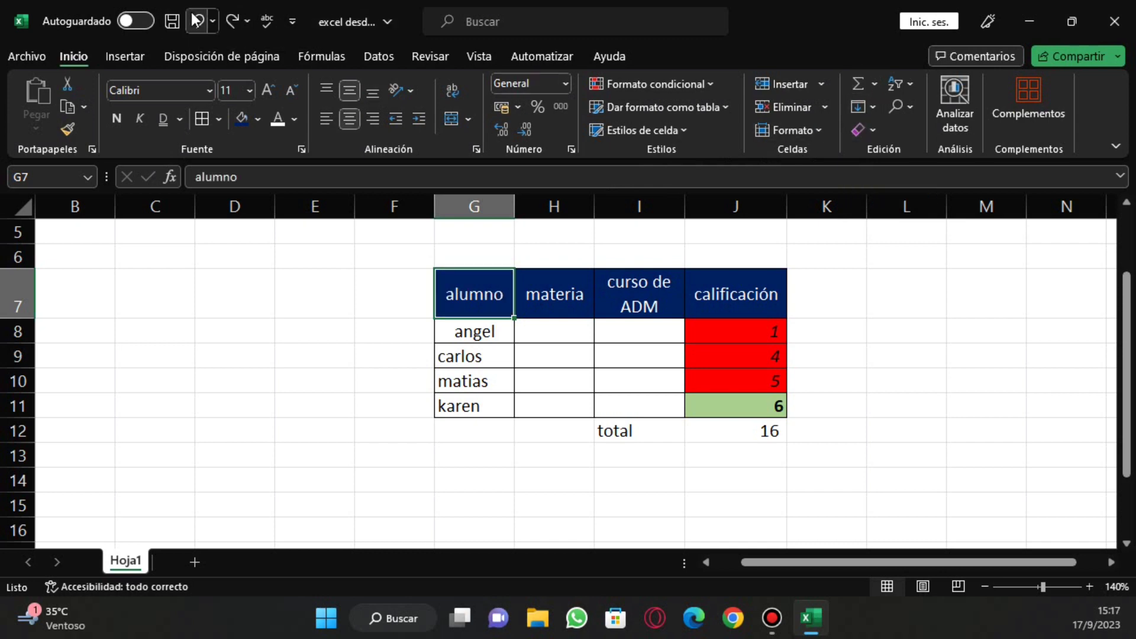
# - Use Find to locate 'materia' with Buscar todos, then 'karen', and close the dialog
pyautogui.click(909, 109)
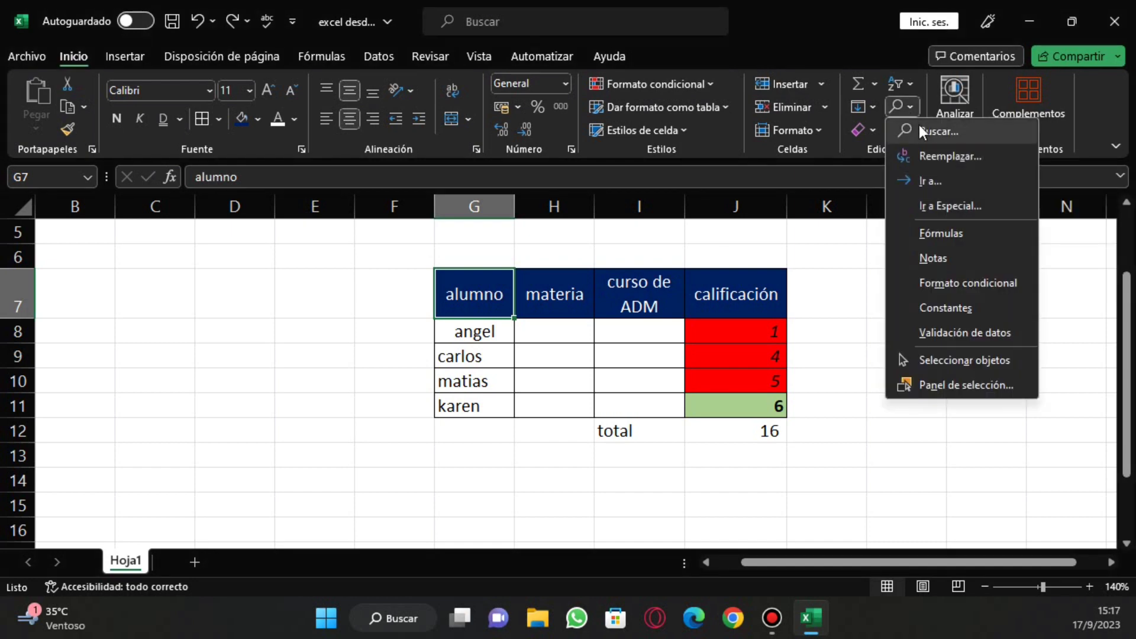
pyautogui.click(918, 127)
pyautogui.write('materia')
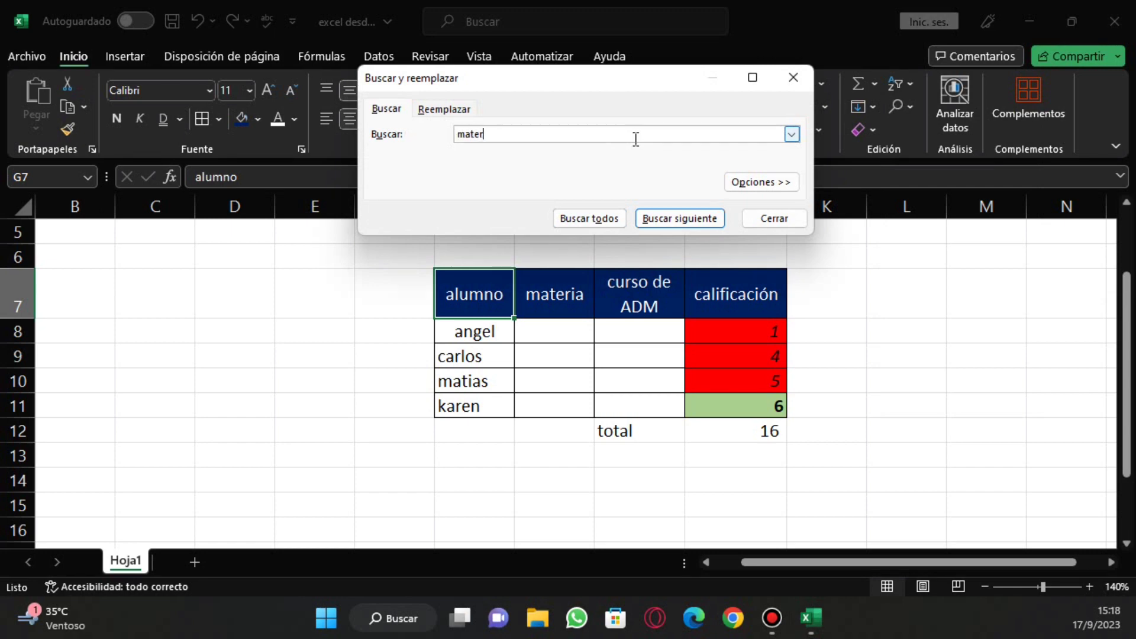
pyautogui.click(615, 217)
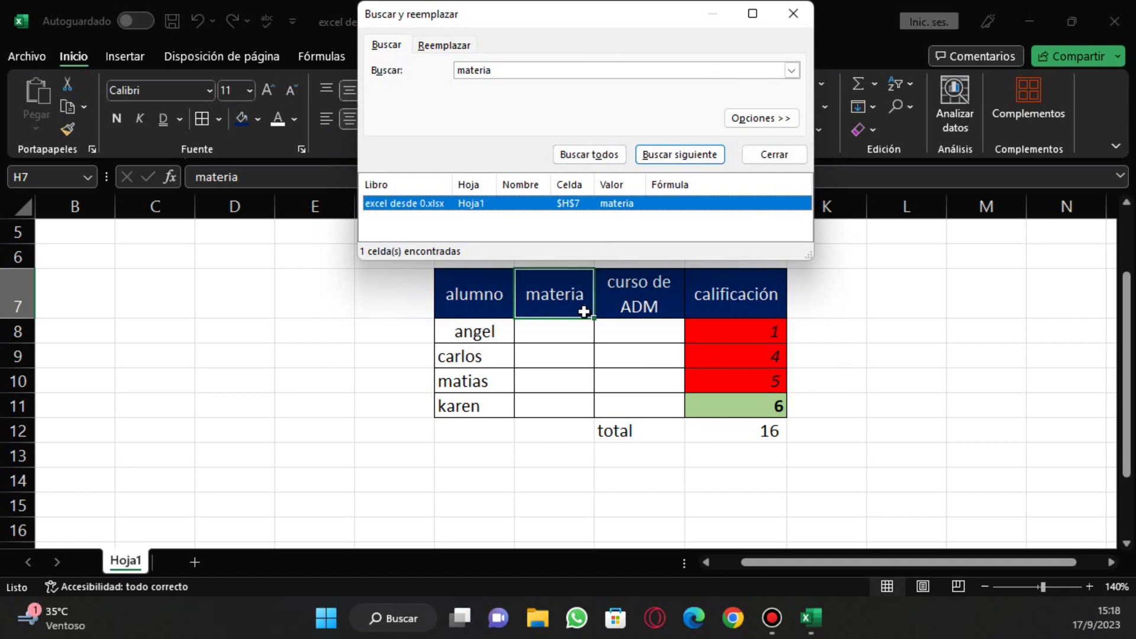
pyautogui.moveTo(493, 70); pyautogui.dragTo(417, 68)
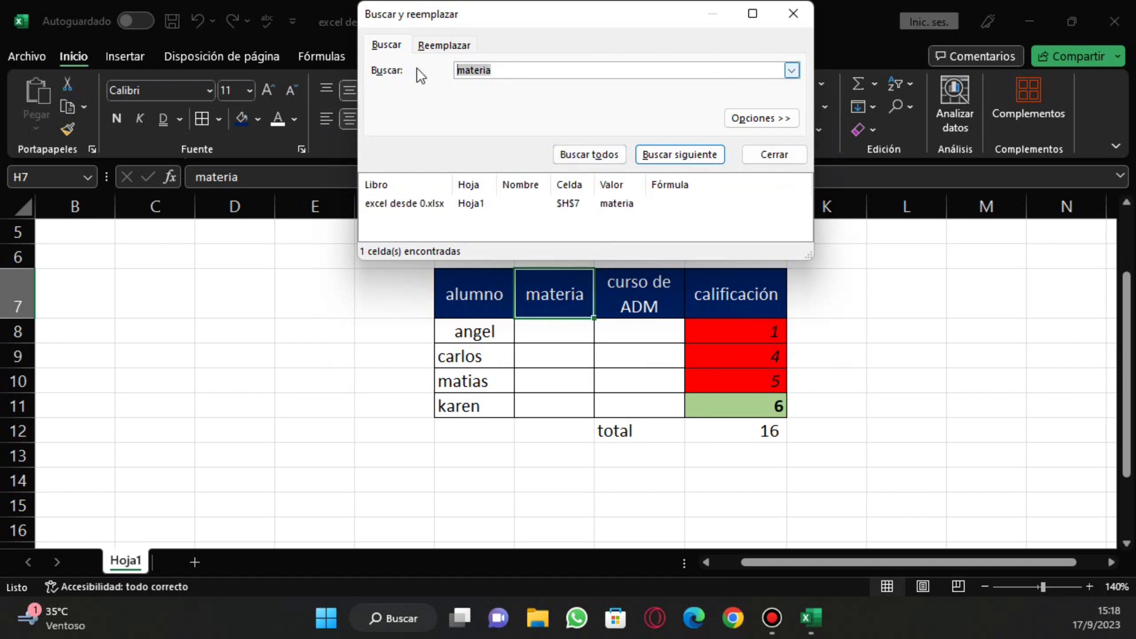
pyautogui.write('ka')
pyautogui.write('ren')
pyautogui.press('Return')
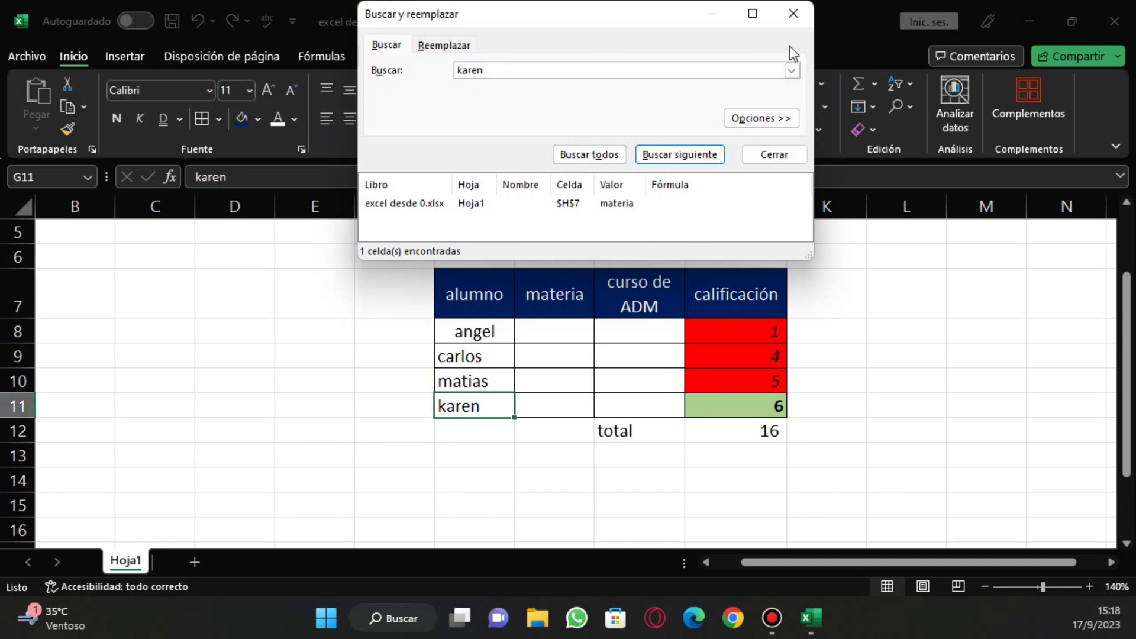
pyautogui.click(793, 20)
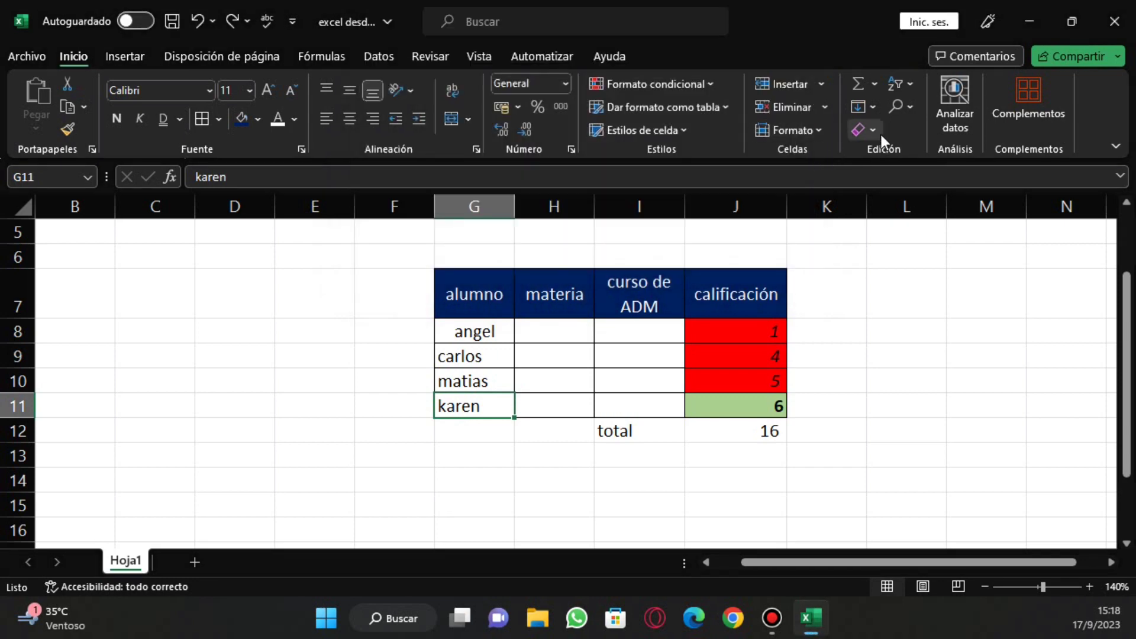
pyautogui.click(905, 108)
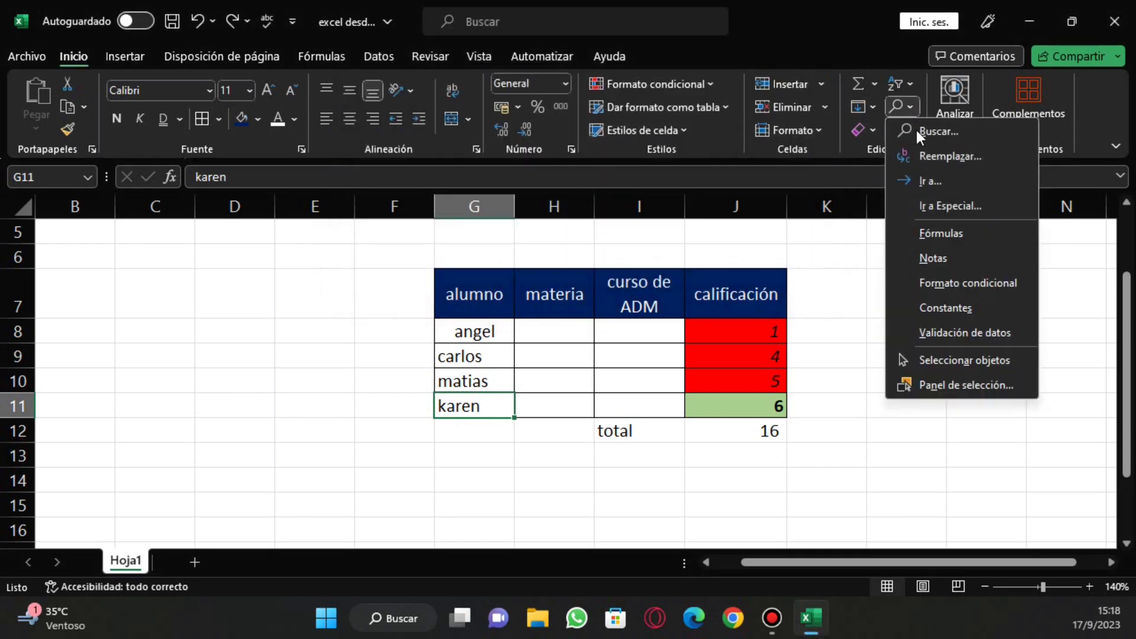
pyautogui.click(946, 156)
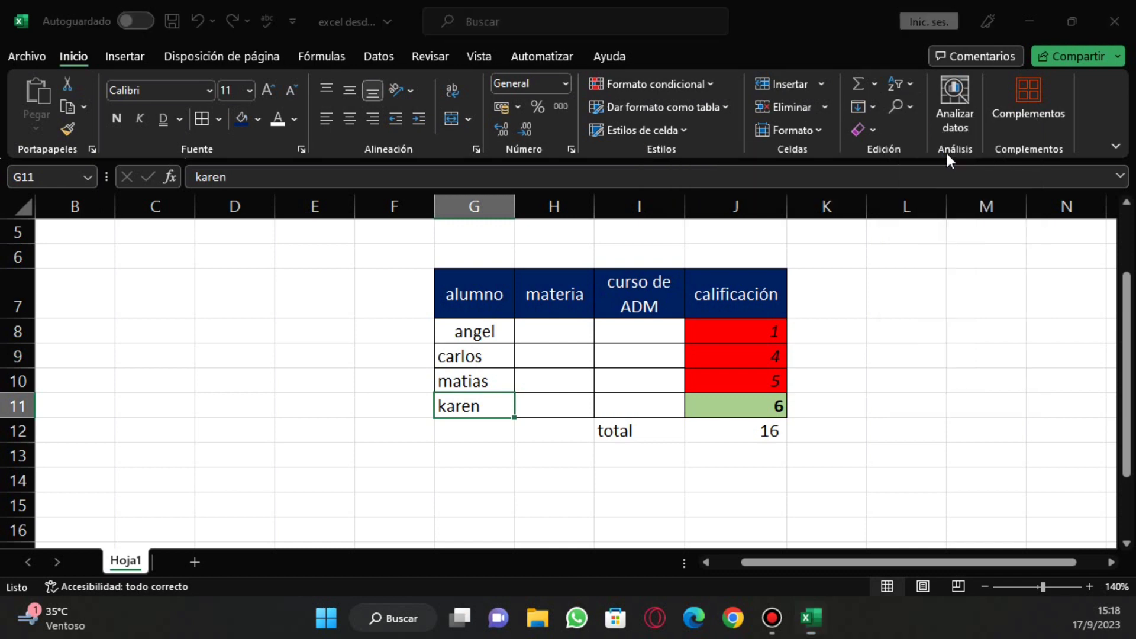
pyautogui.press('Tab')
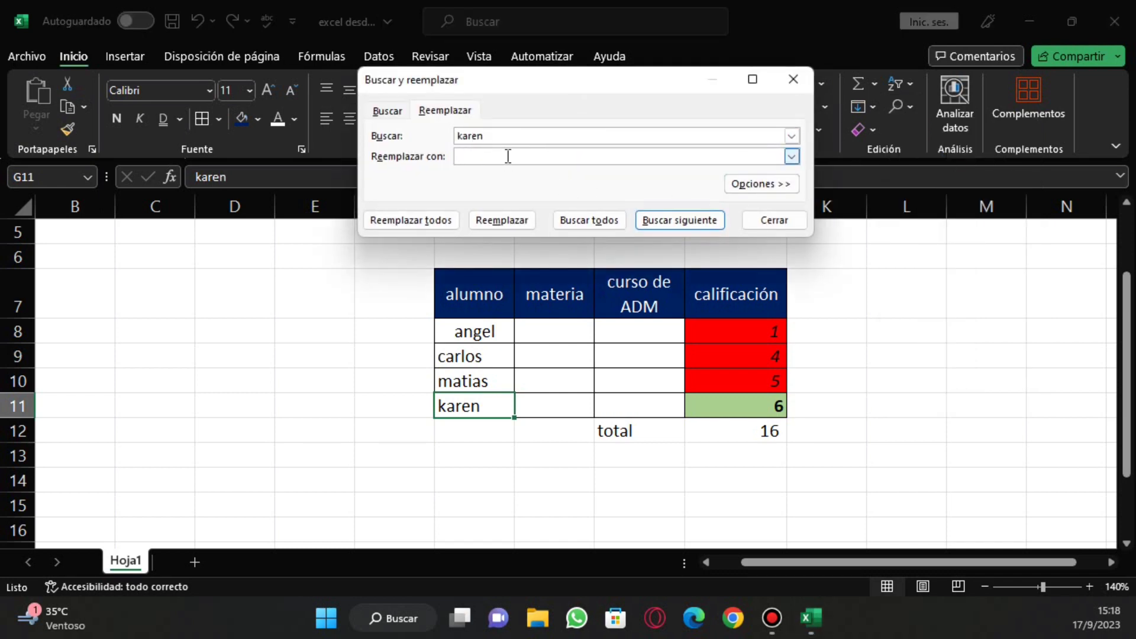
pyautogui.write('juana')
pyautogui.click(520, 222)
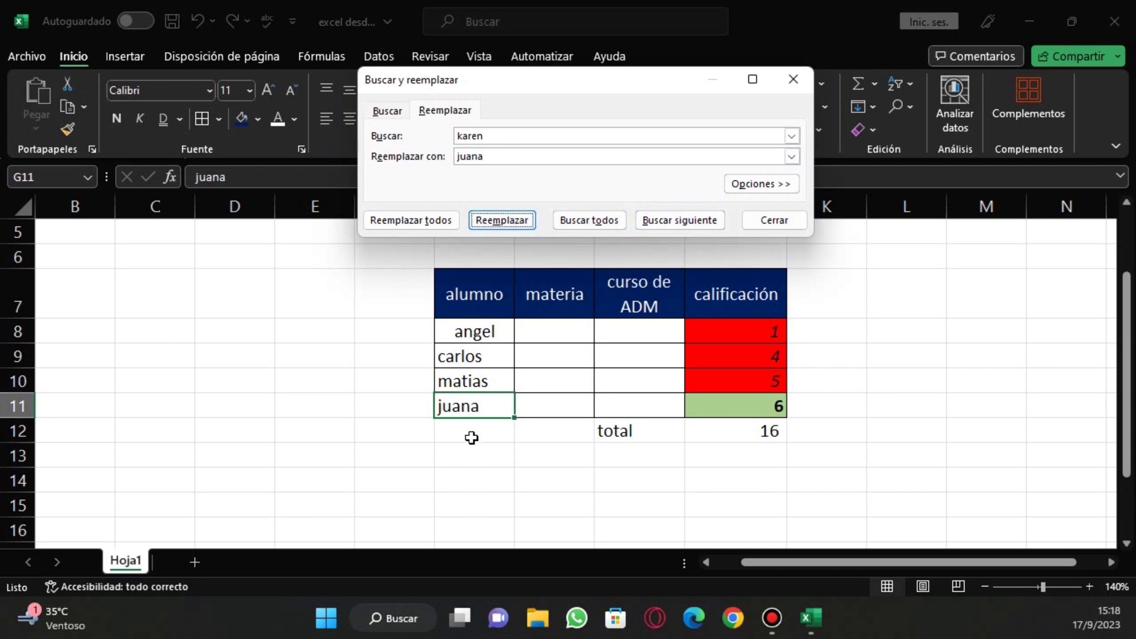
pyautogui.click(771, 220)
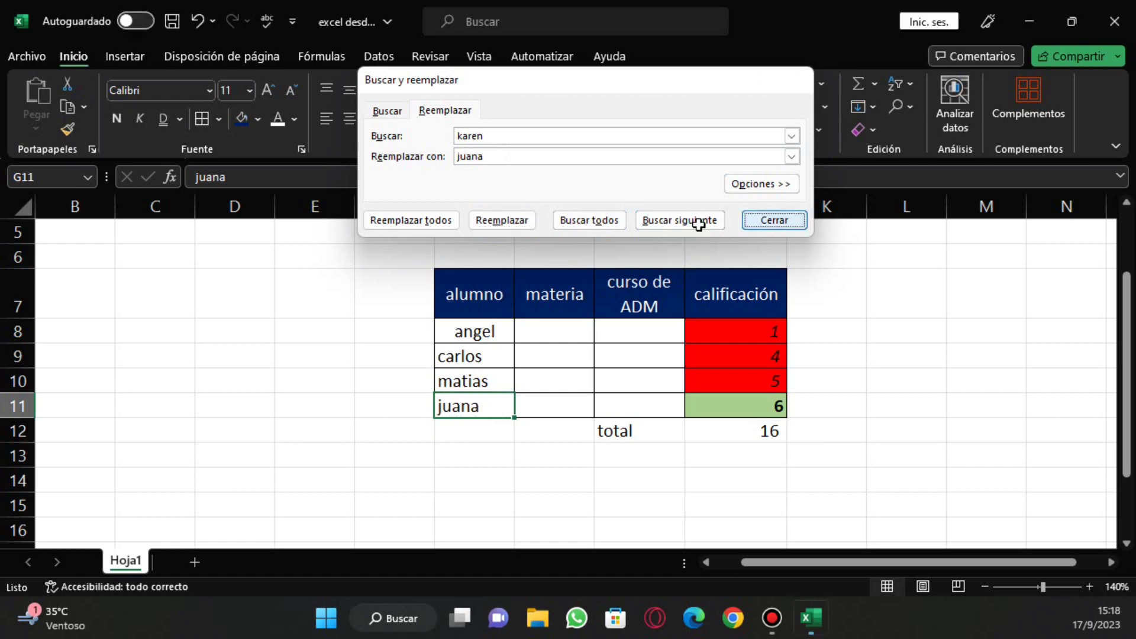
pyautogui.click(198, 22)
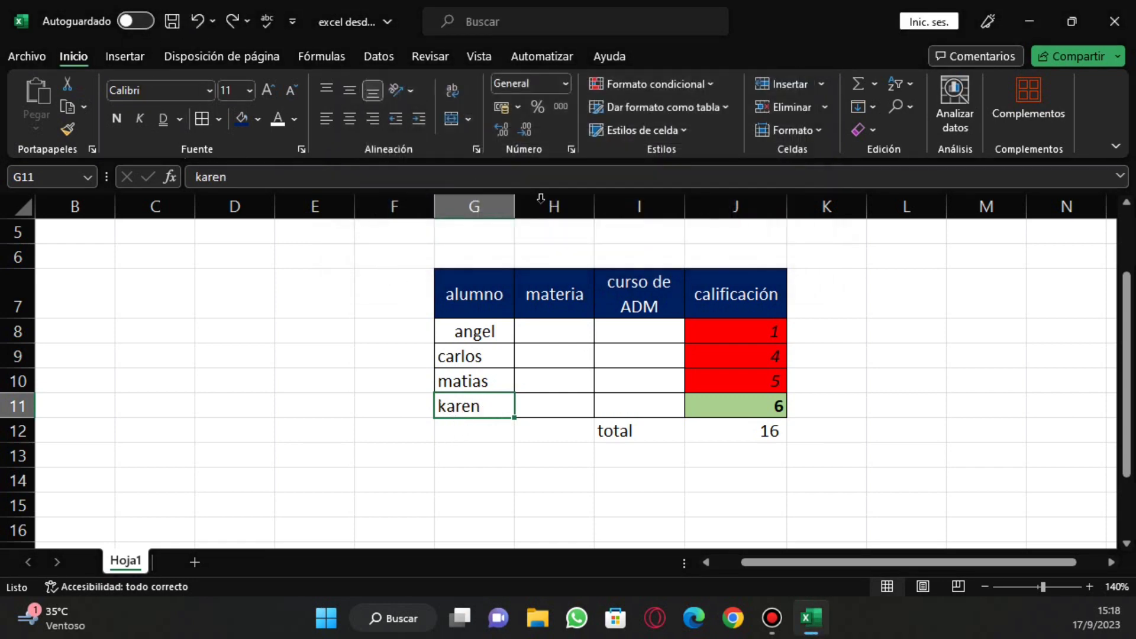
# - Clear the contents of cell G11
pyautogui.click(869, 133)
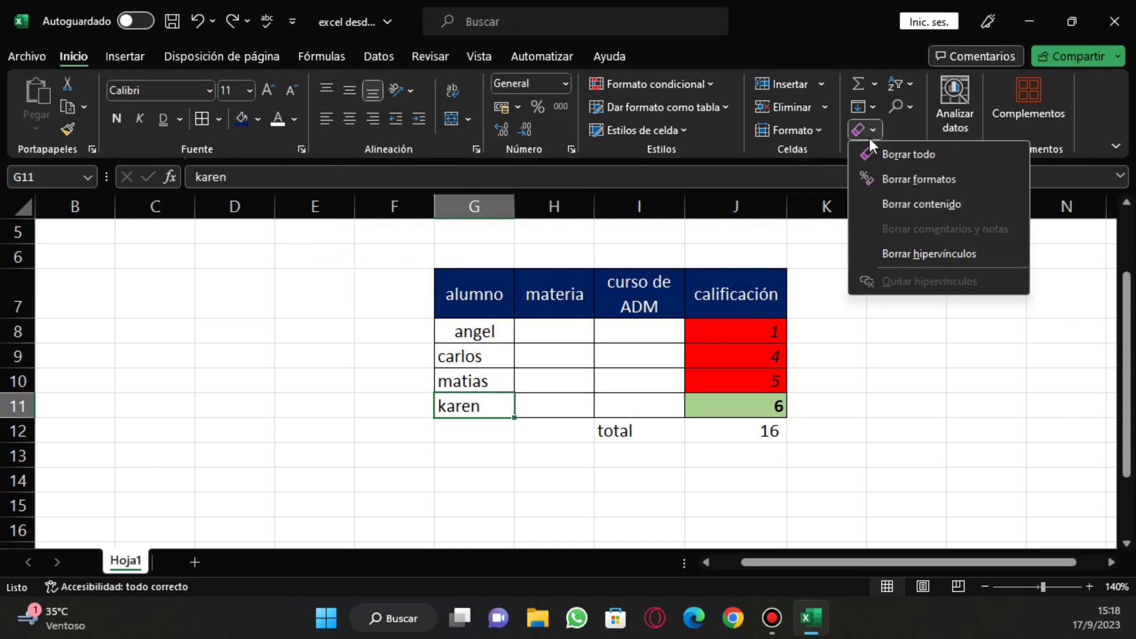
pyautogui.click(874, 152)
pyautogui.click(501, 421)
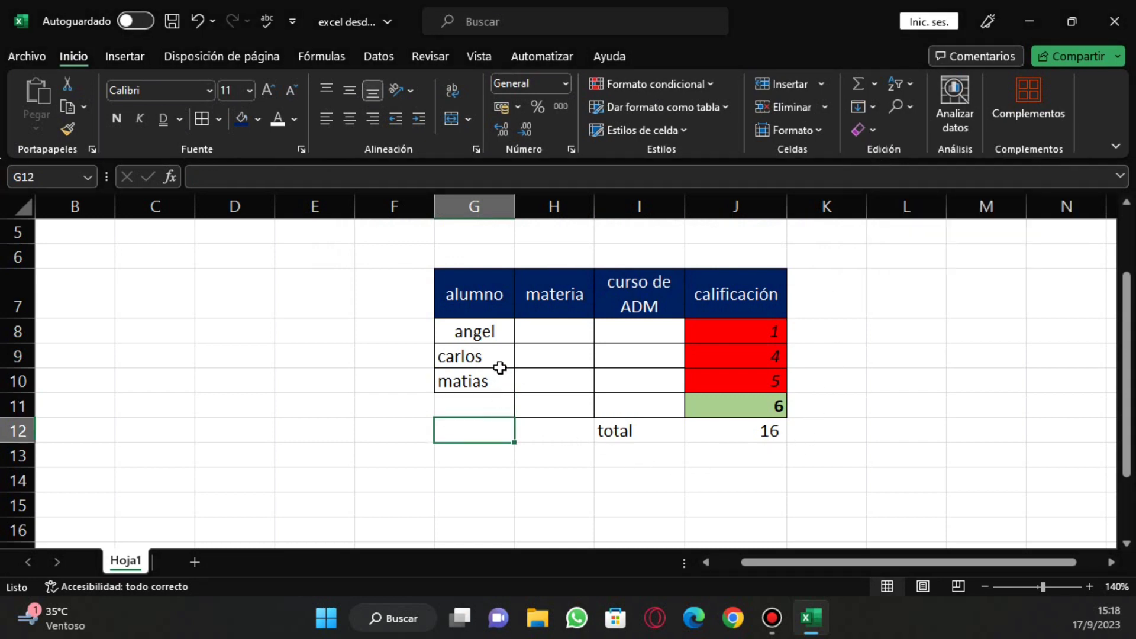
pyautogui.click(497, 378)
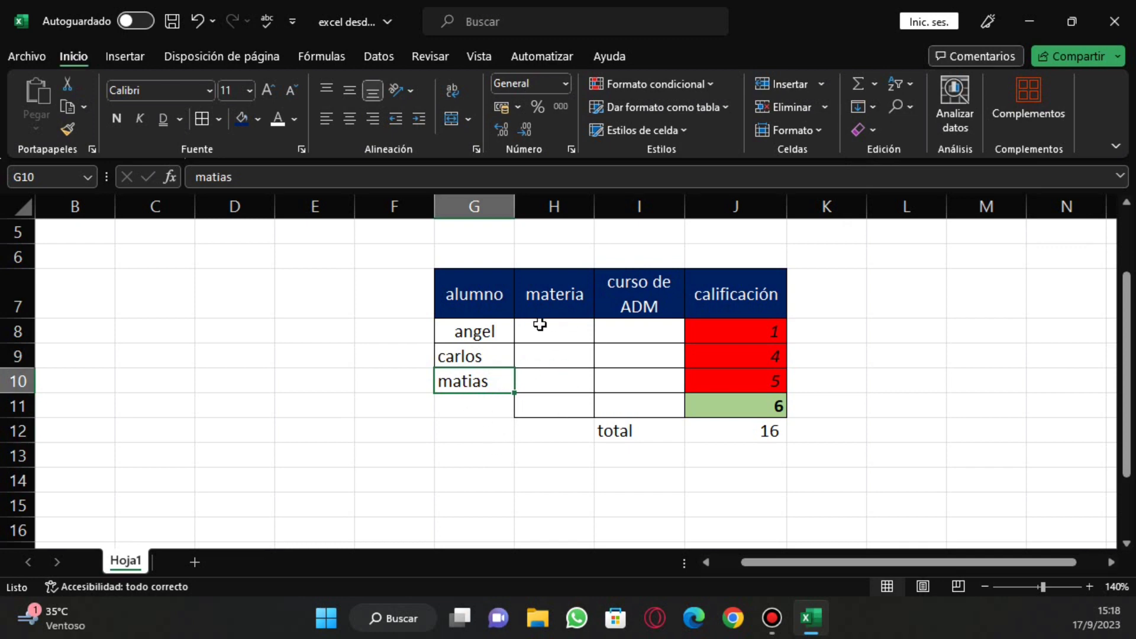
# - Clear all contents and formatting from G6:J13, then undo three times to restore the table
pyautogui.moveTo(766, 459); pyautogui.dragTo(467, 257)
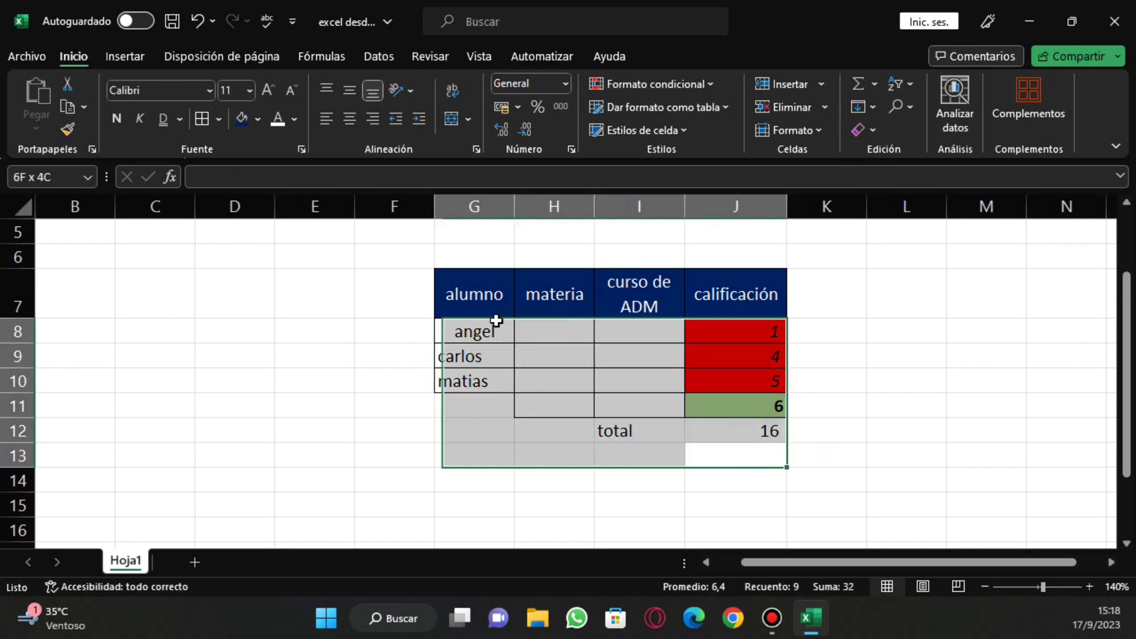
pyautogui.click(858, 129)
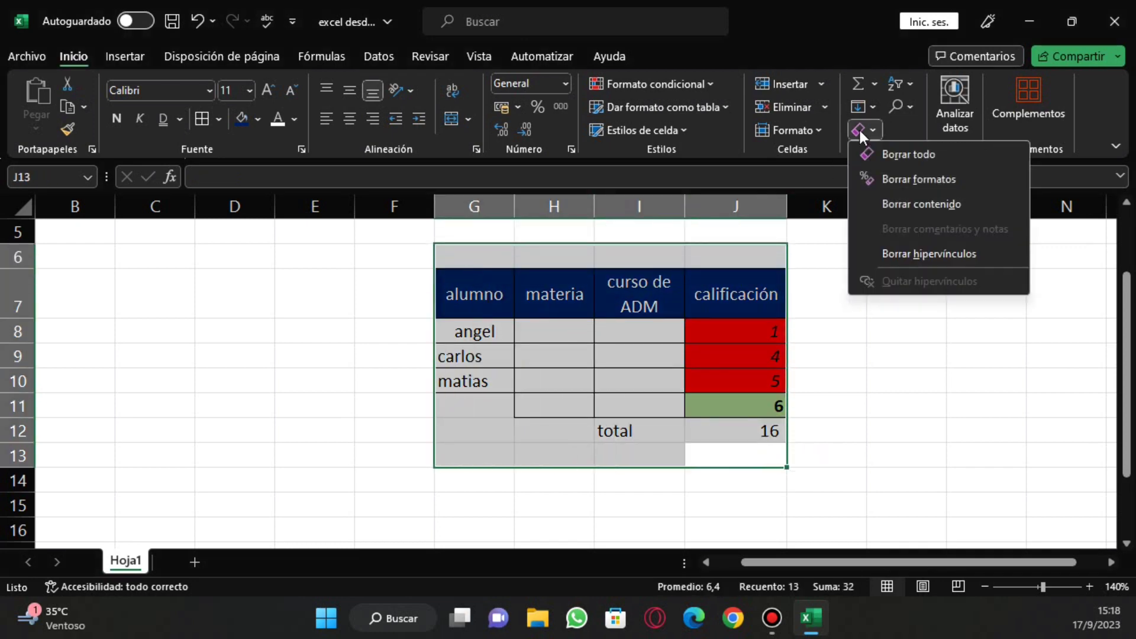
pyautogui.press('Escape')
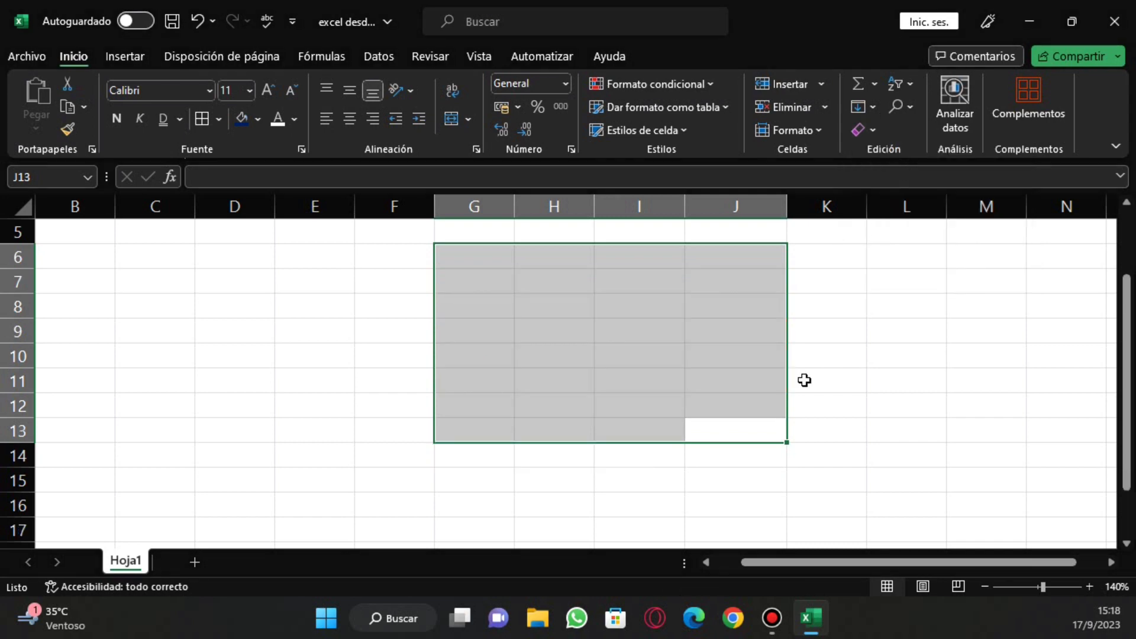
pyautogui.click(535, 332)
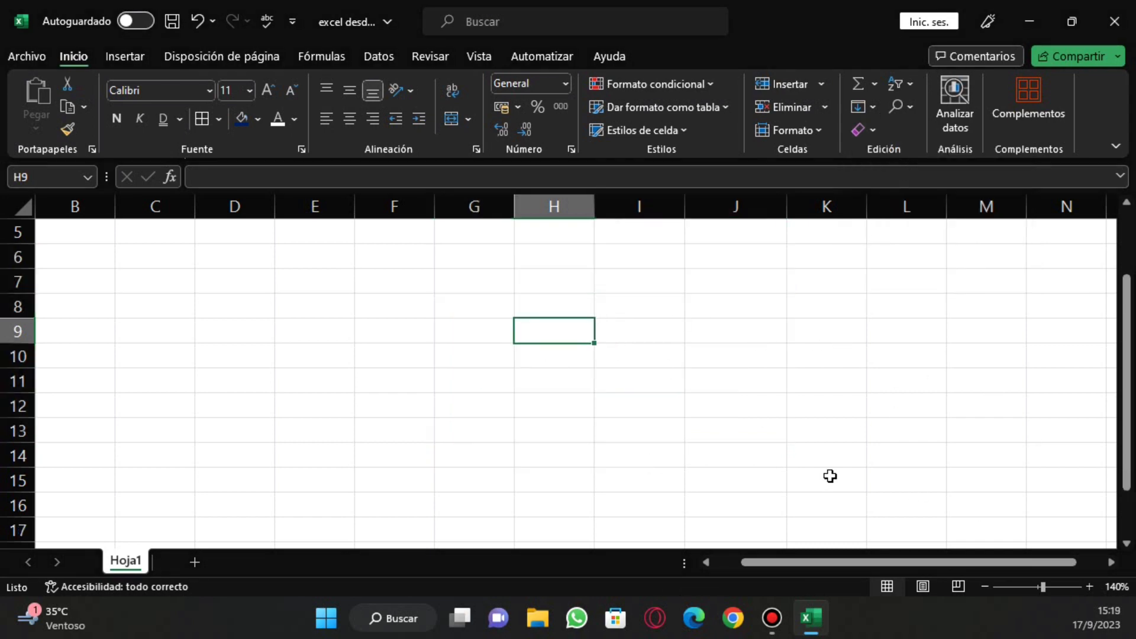
pyautogui.click(201, 28)
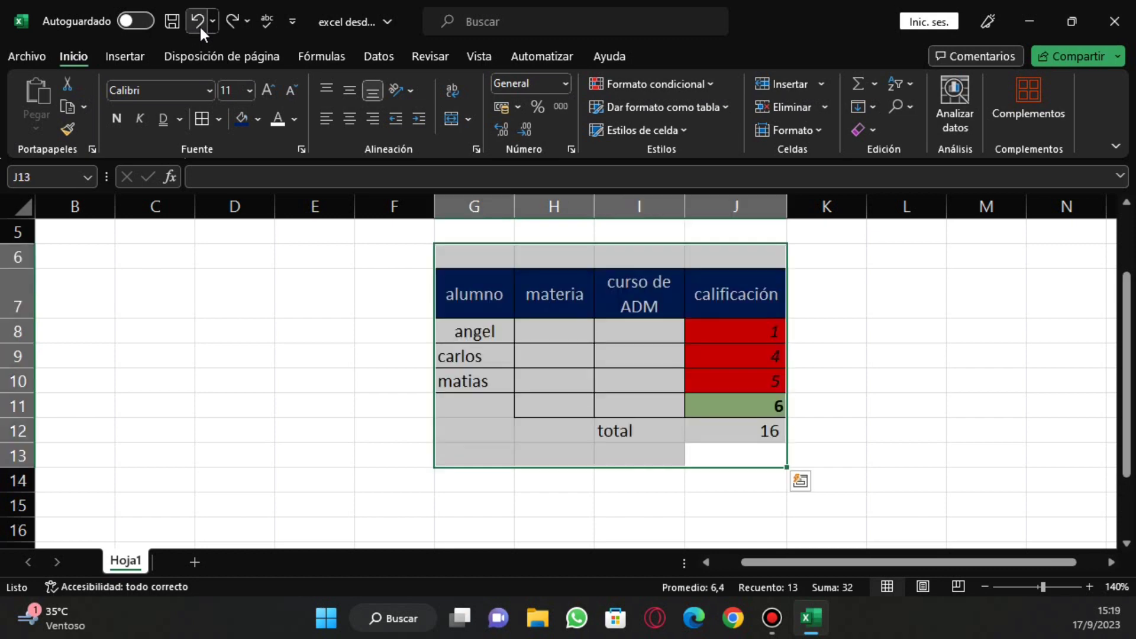
pyautogui.click(201, 27)
pyautogui.click(200, 27)
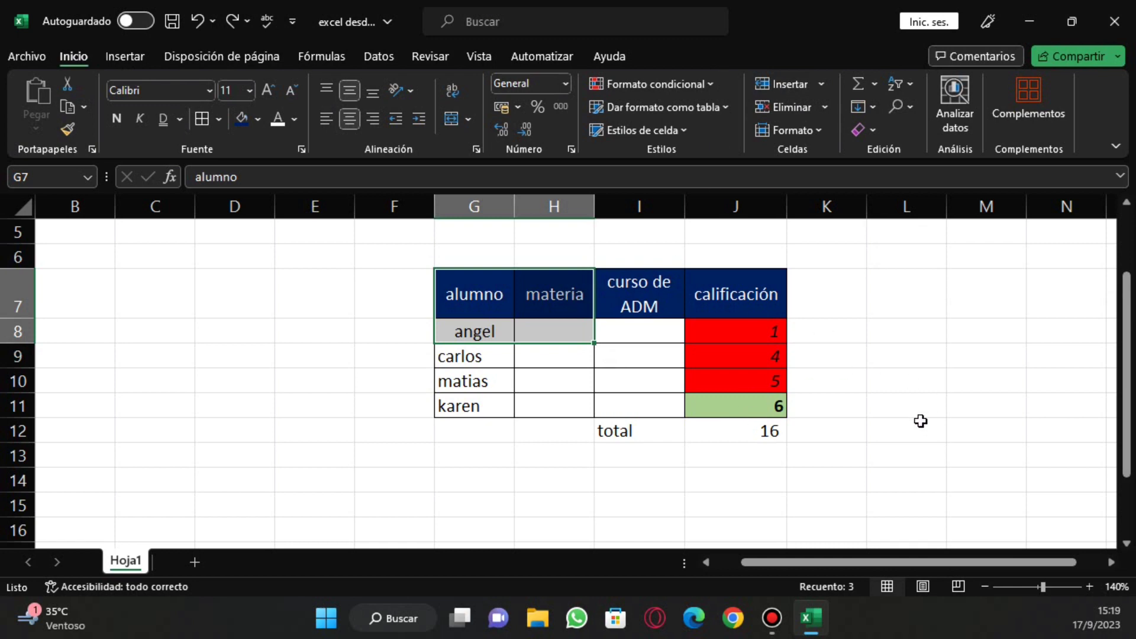
# - Zoom the sheet out from 140% to 130% so the whole grades table fits
pyautogui.click(834, 431)
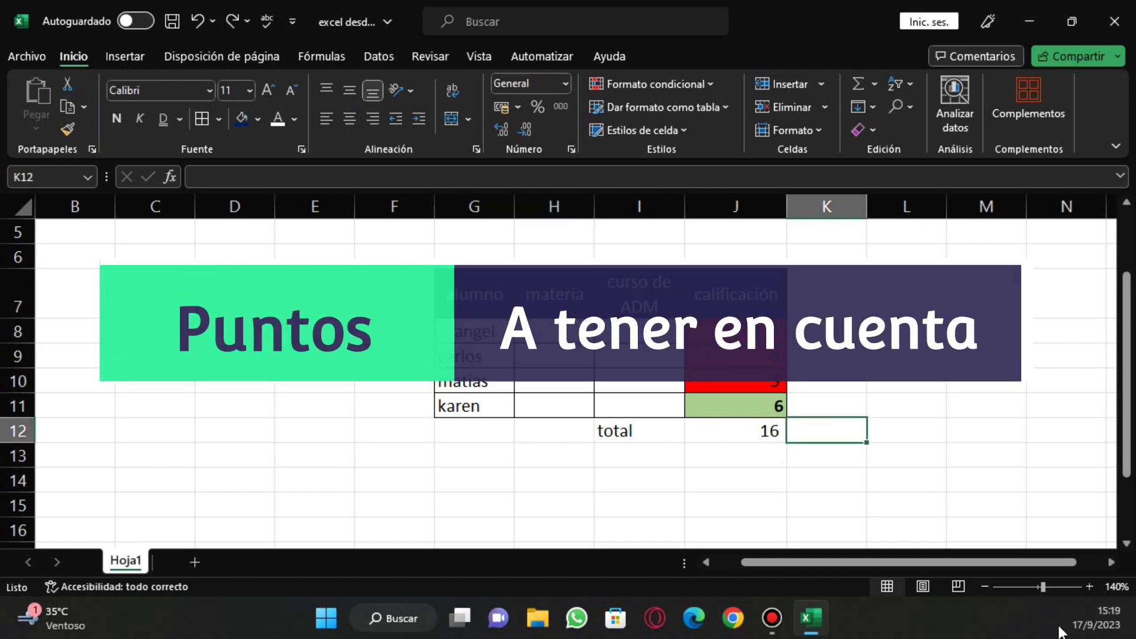
pyautogui.click(984, 586)
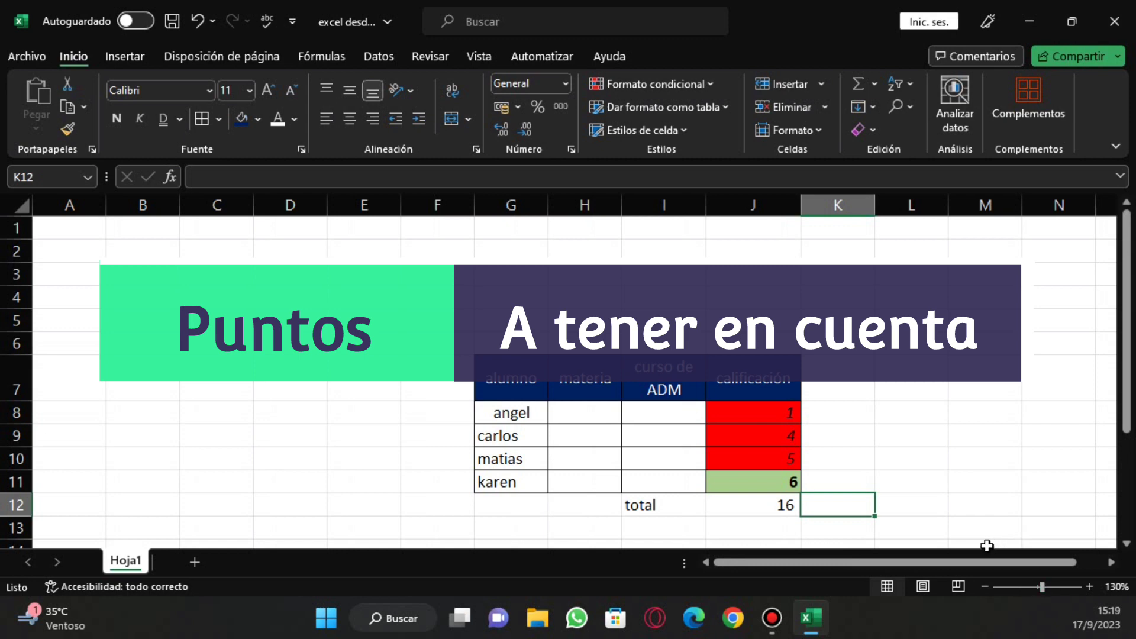
pyautogui.scroll(-1, 848, 478)
pyautogui.click(269, 385)
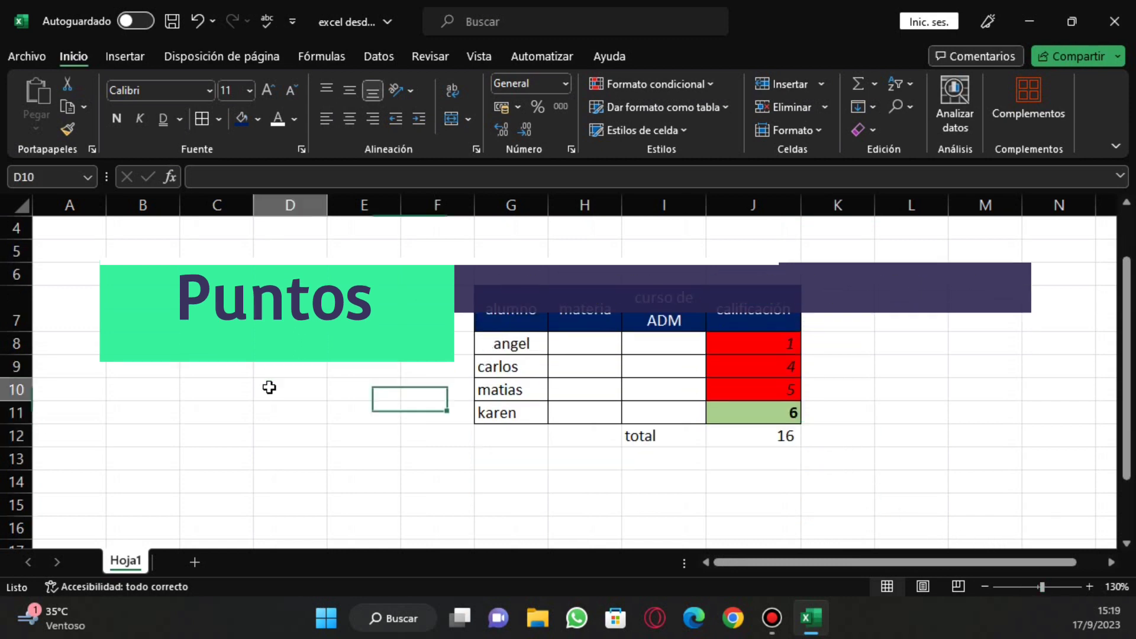
pyautogui.click(304, 449)
pyautogui.click(354, 412)
pyautogui.click(355, 346)
pyautogui.click(294, 372)
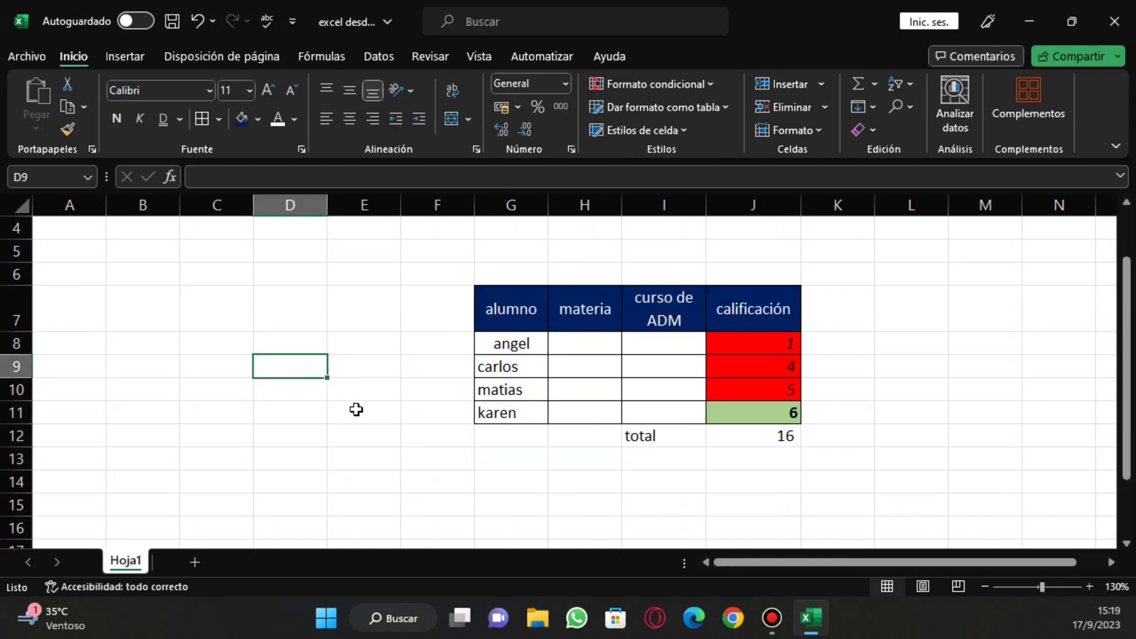
pyautogui.click(355, 408)
pyautogui.click(359, 372)
pyautogui.click(297, 388)
pyautogui.click(359, 382)
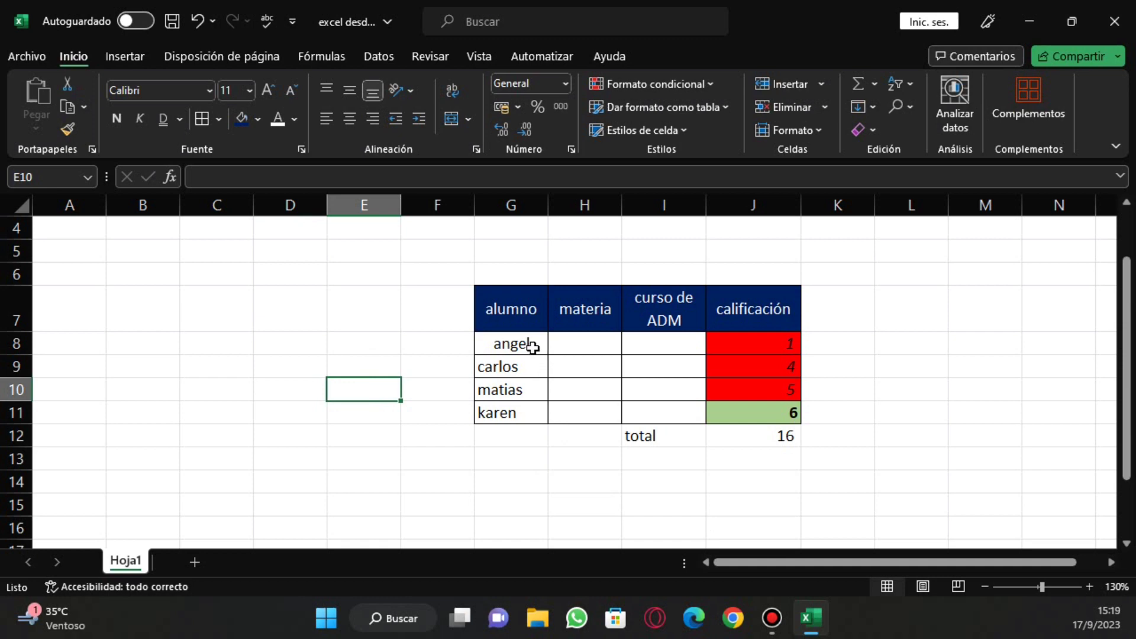
pyautogui.click(532, 347)
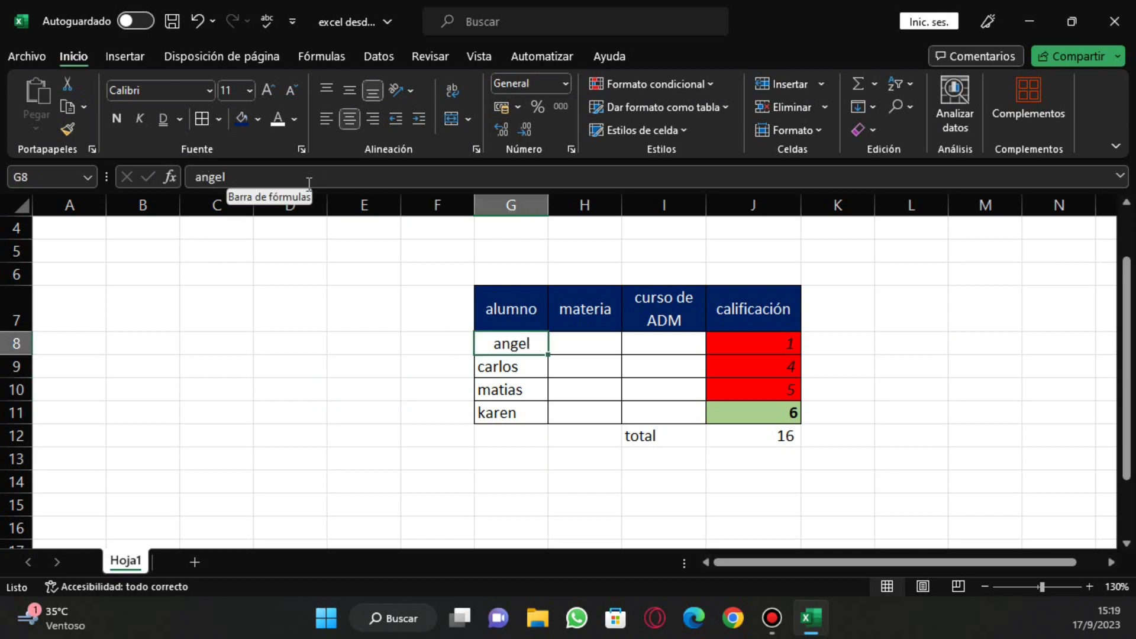
pyautogui.doubleClick(534, 346)
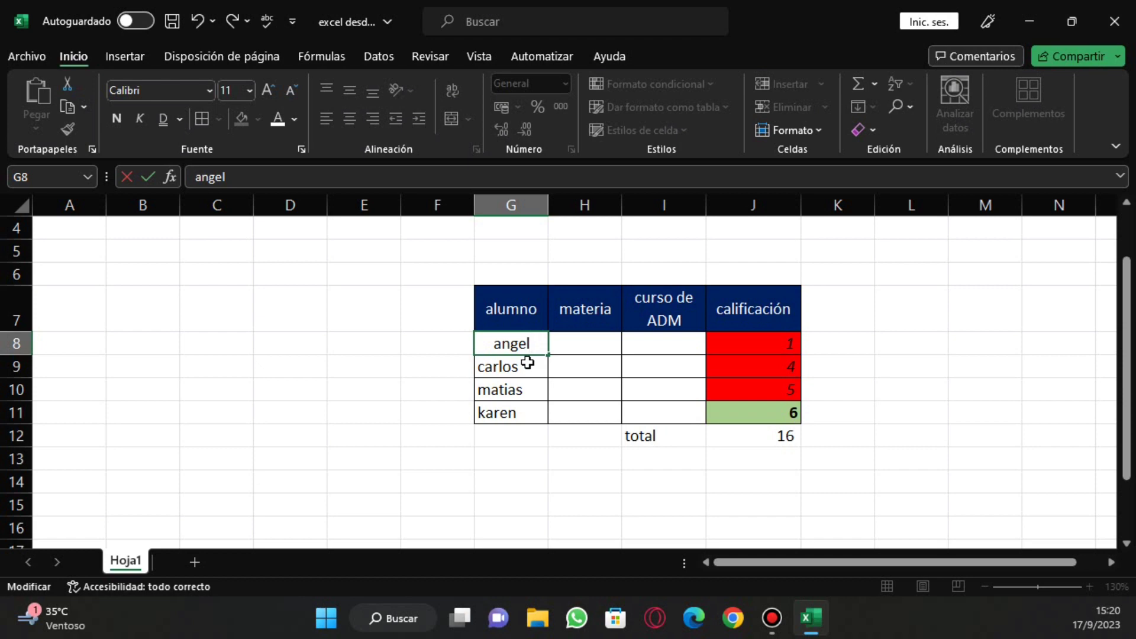
pyautogui.write('tttt')
pyautogui.press('BackSpace')
pyautogui.press('BackSpace')
pyautogui.press('BackSpace')
pyautogui.press('BackSpace')
pyautogui.press('BackSpace')
pyautogui.click(396, 396)
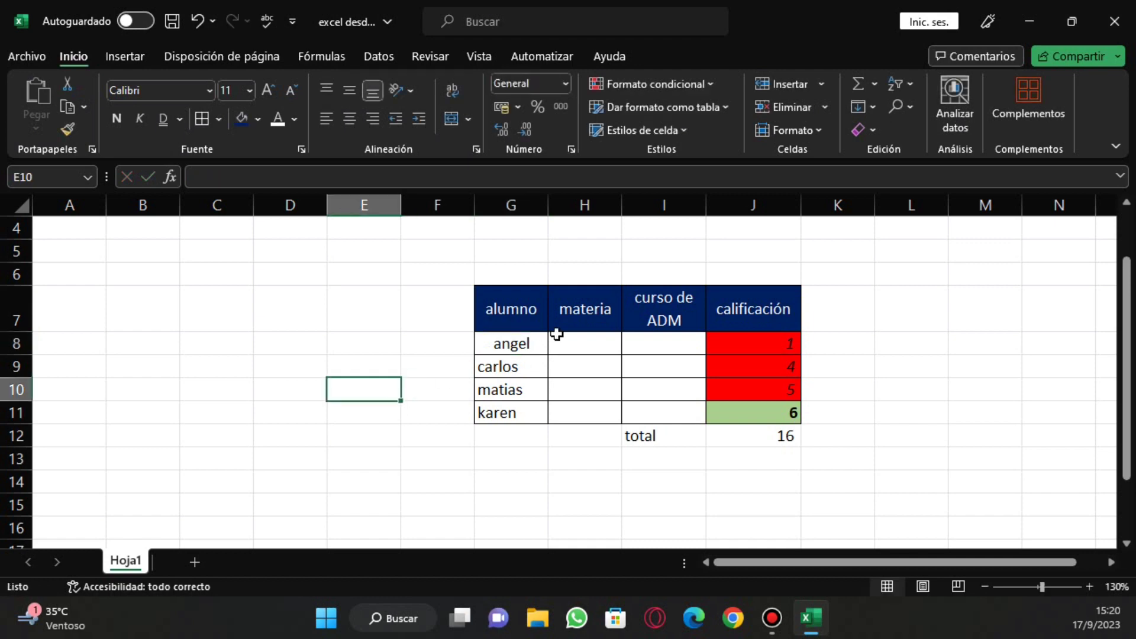
pyautogui.click(517, 343)
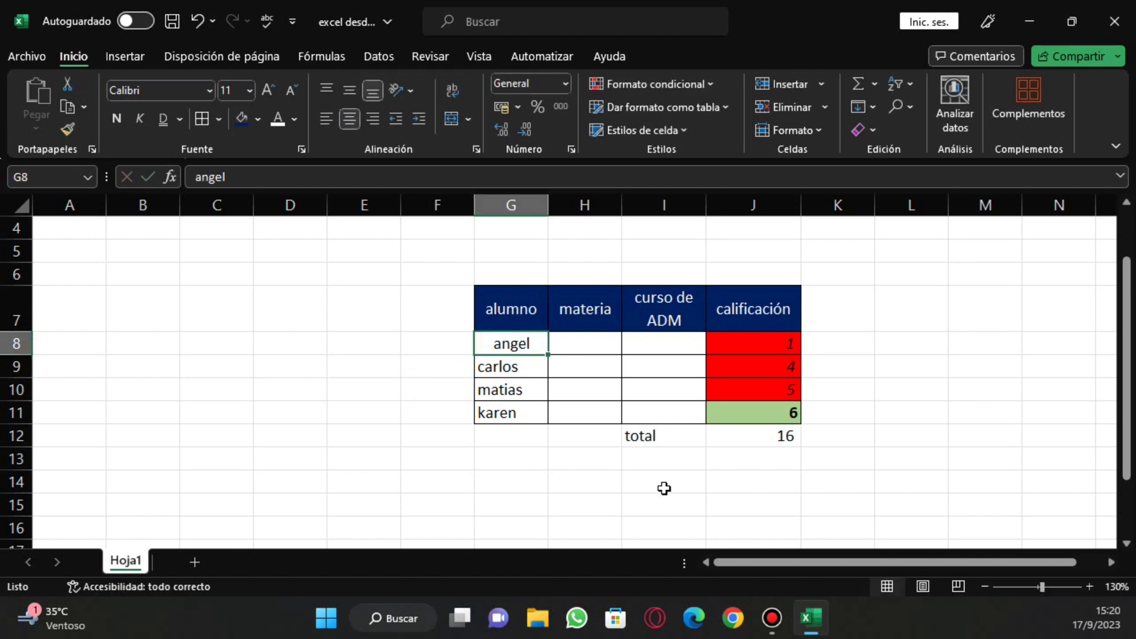
pyautogui.write('r')
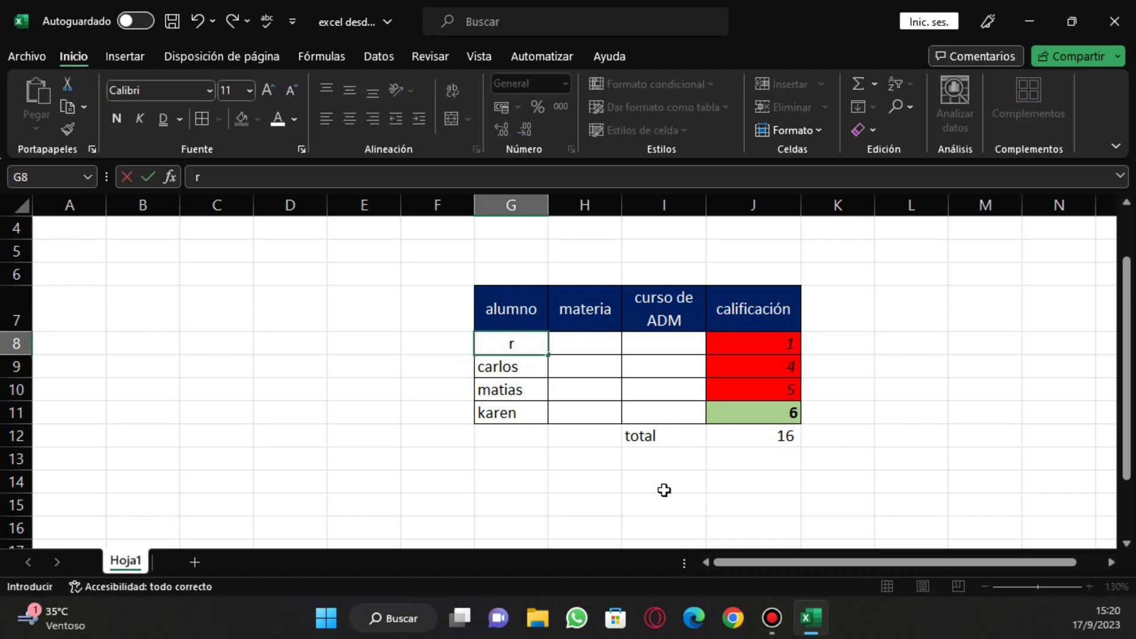
pyautogui.write('rrrr')
pyautogui.click(194, 25)
pyautogui.click(447, 454)
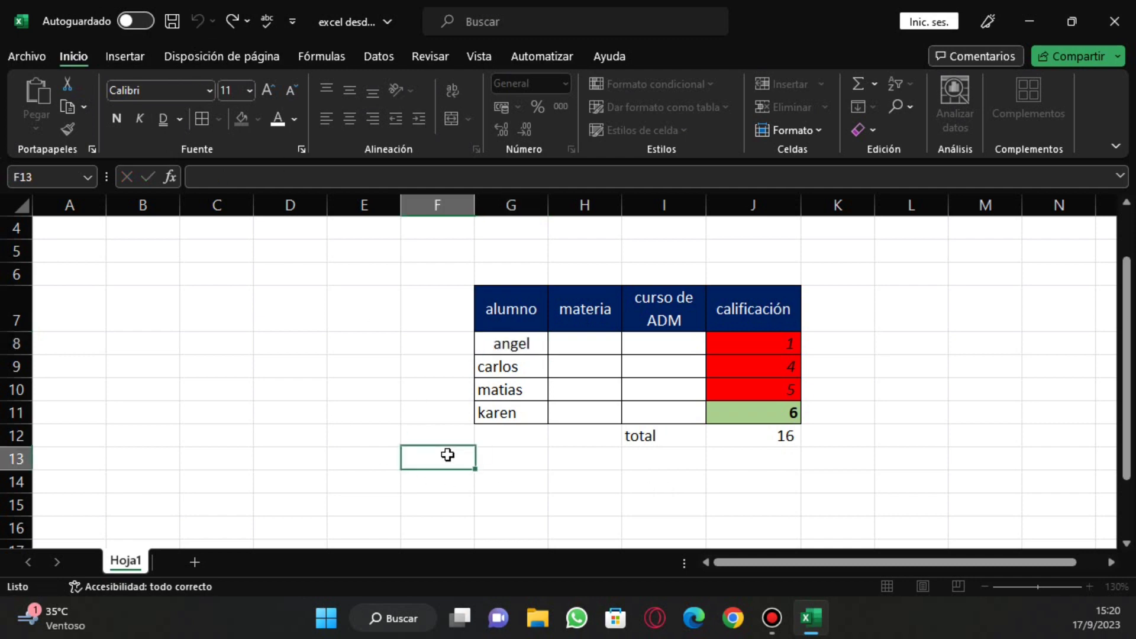
pyautogui.click(743, 471)
pyautogui.click(884, 438)
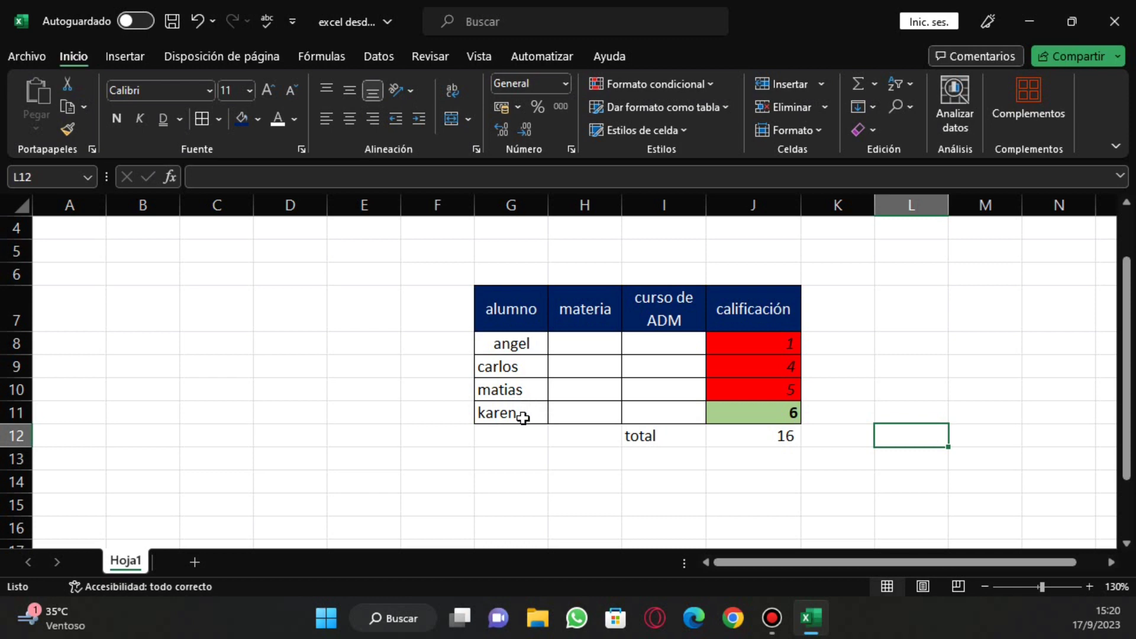
pyautogui.click(521, 416)
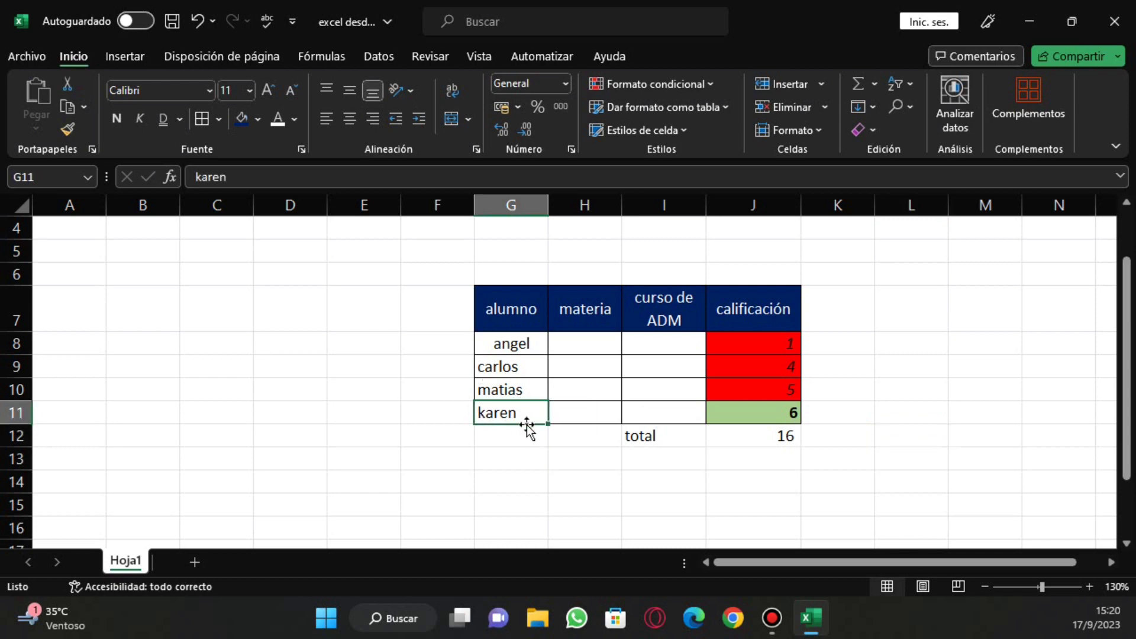
pyautogui.click(438, 431)
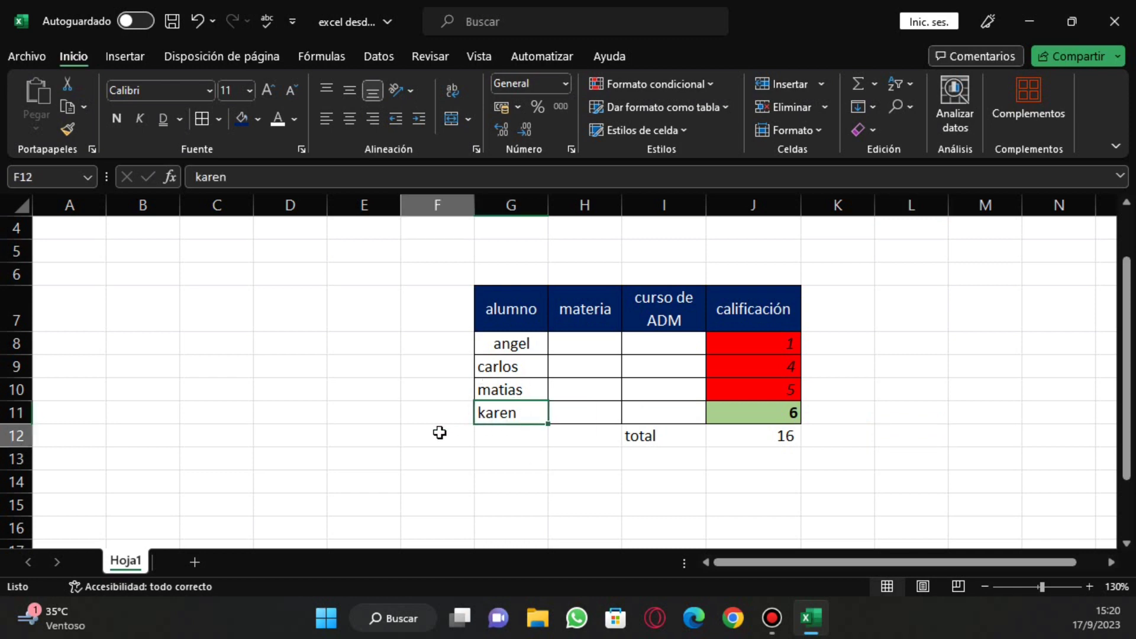
pyautogui.click(514, 417)
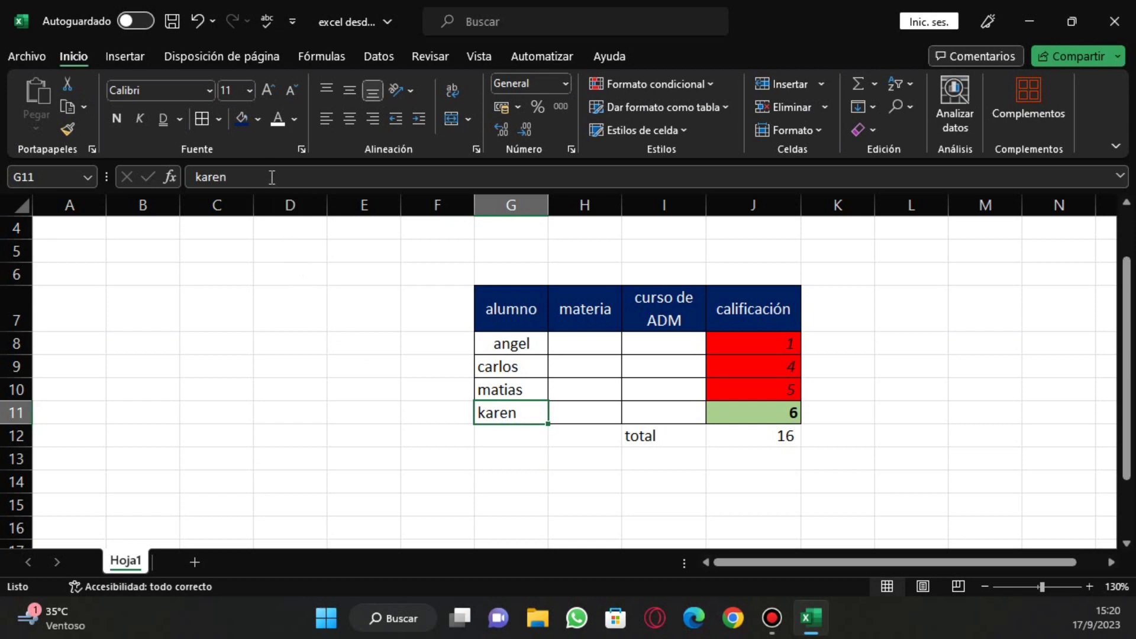
pyautogui.click(314, 175)
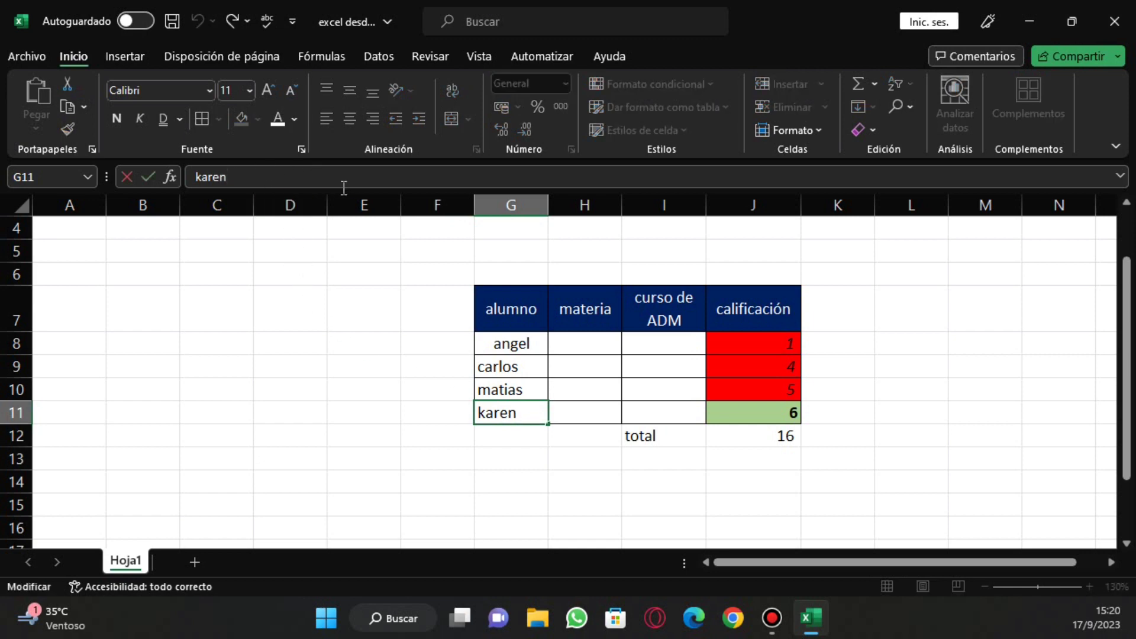
pyautogui.write('gtgtgt')
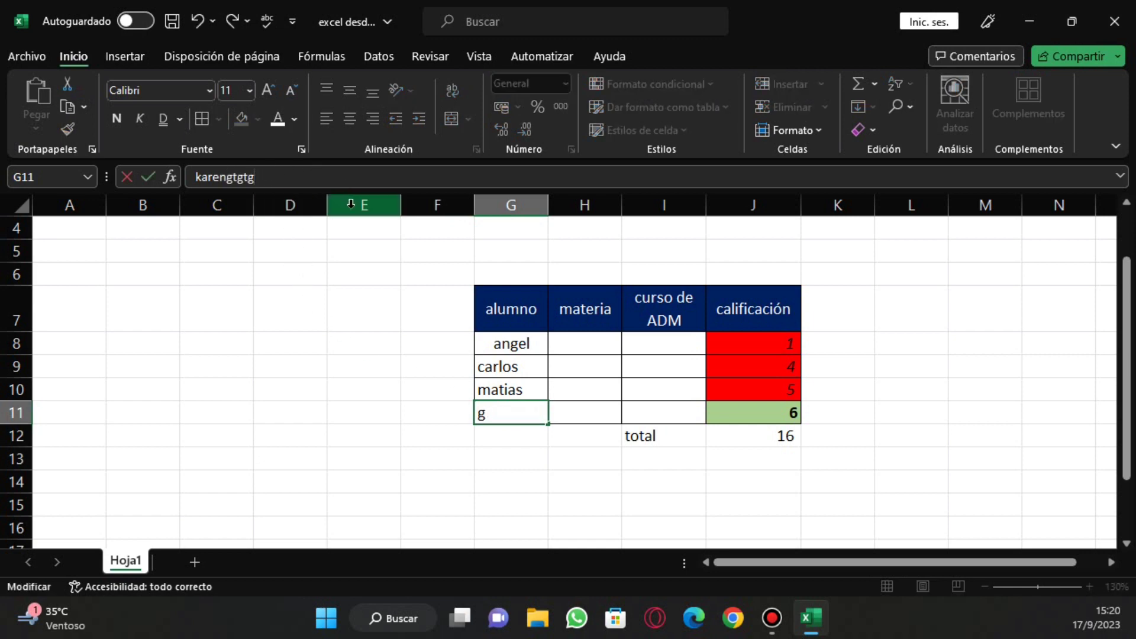
pyautogui.press('BackSpace')
pyautogui.press('BackSpace')
pyautogui.press('BackSpace')
pyautogui.press('BackSpace')
pyautogui.press('BackSpace')
pyautogui.click(346, 294)
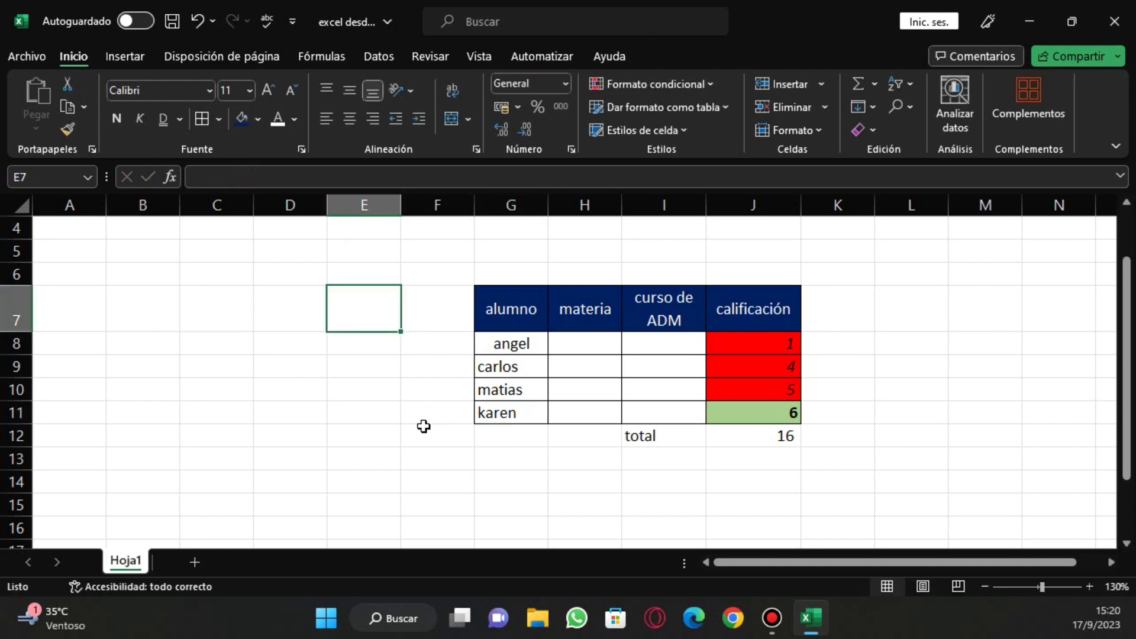
# - Change matias's grade in J10 from 5 to 7, raising the SUMA total to 18
pyautogui.click(488, 345)
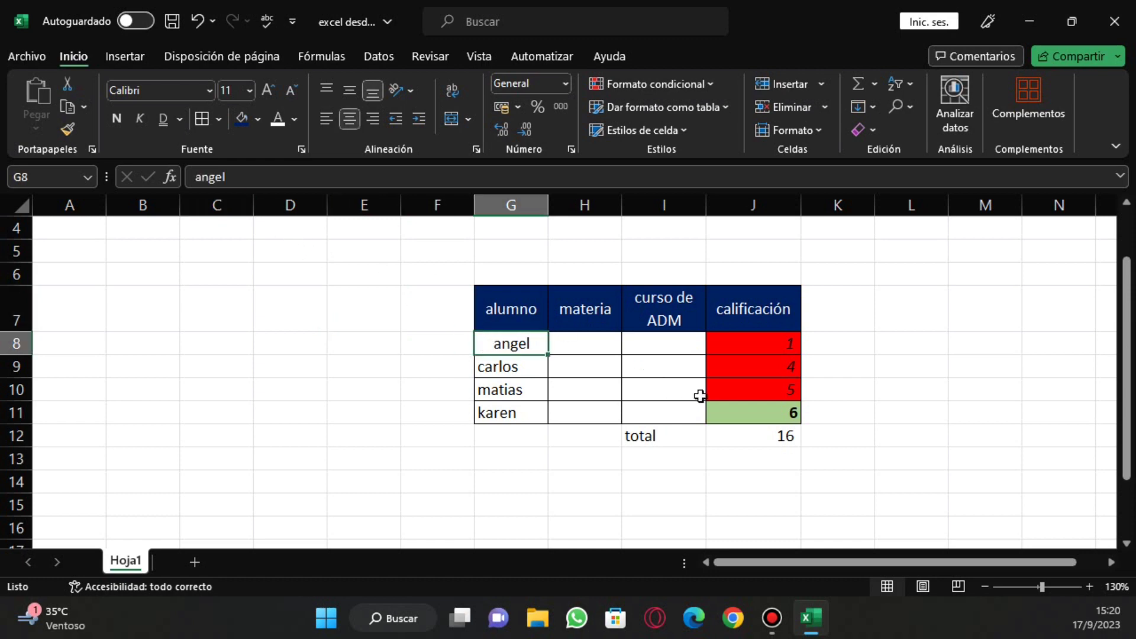
pyautogui.click(771, 343)
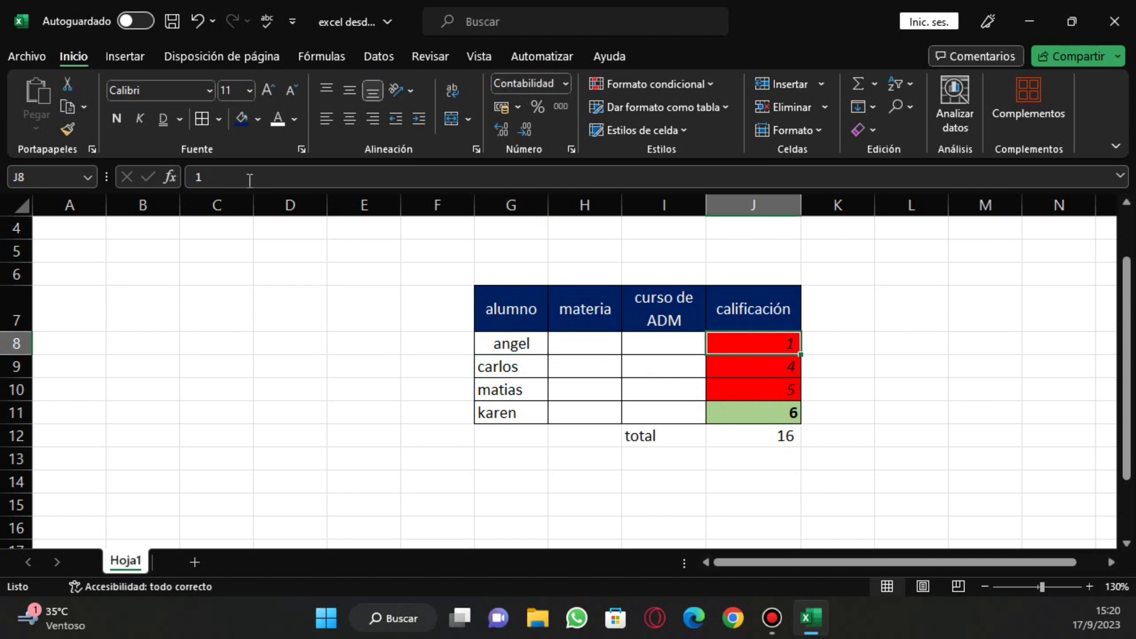
pyautogui.click(751, 362)
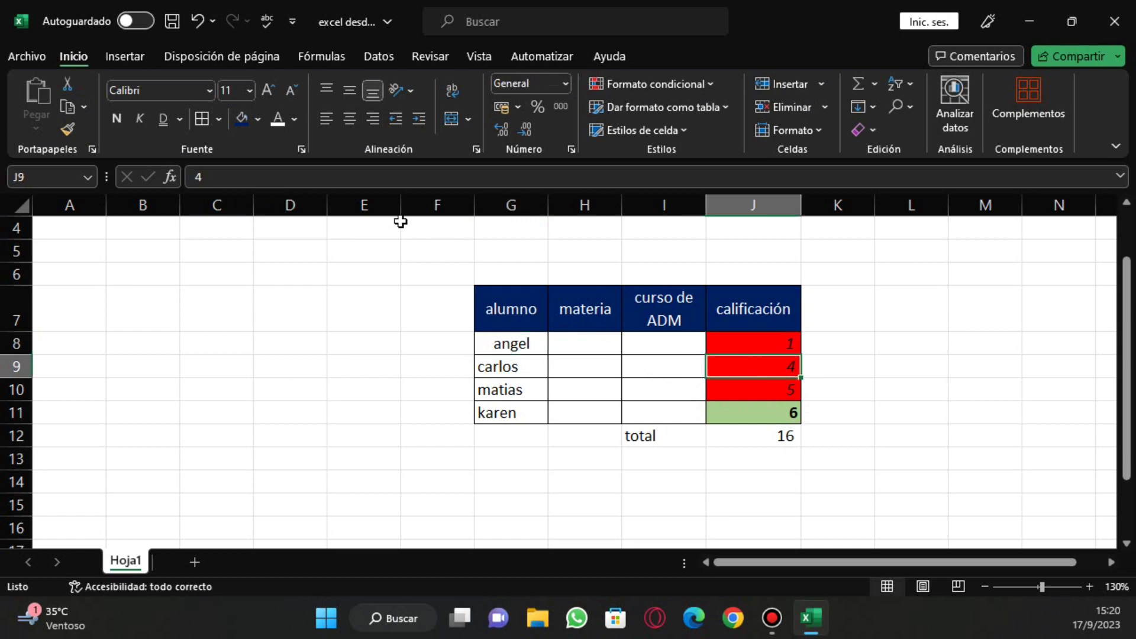
pyautogui.click(753, 389)
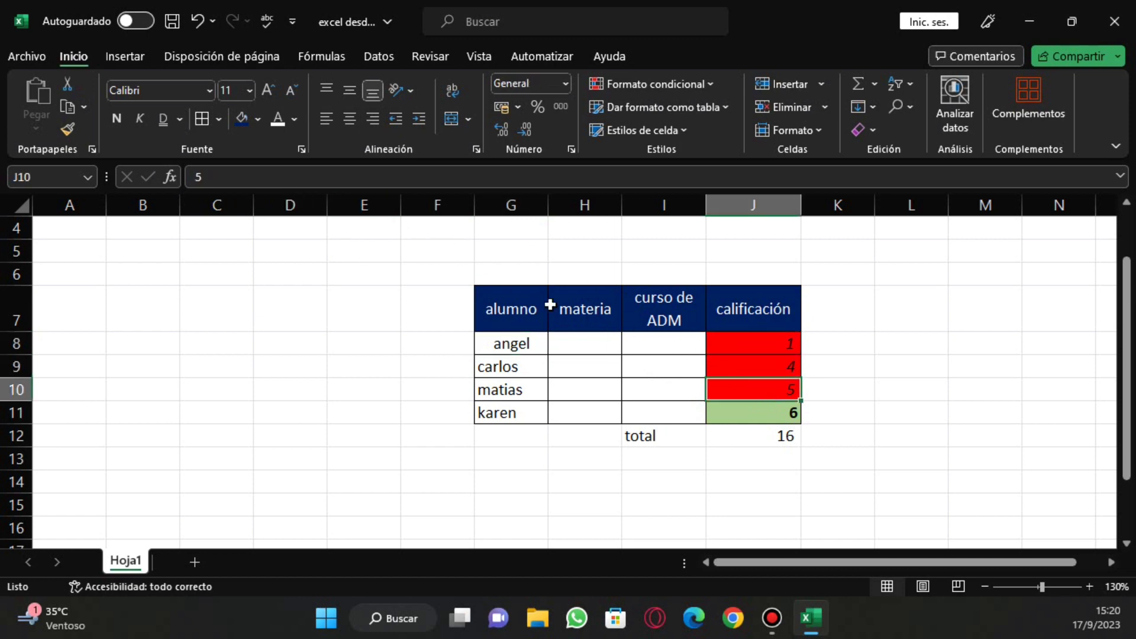
pyautogui.click(425, 182)
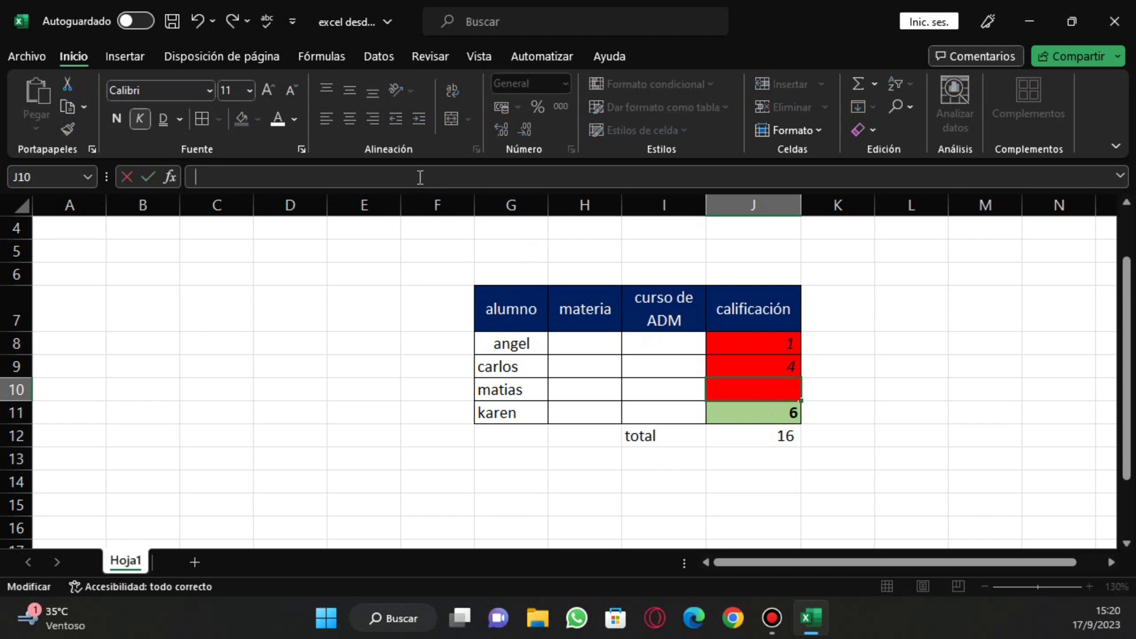
pyautogui.write('7')
pyautogui.press('Return')
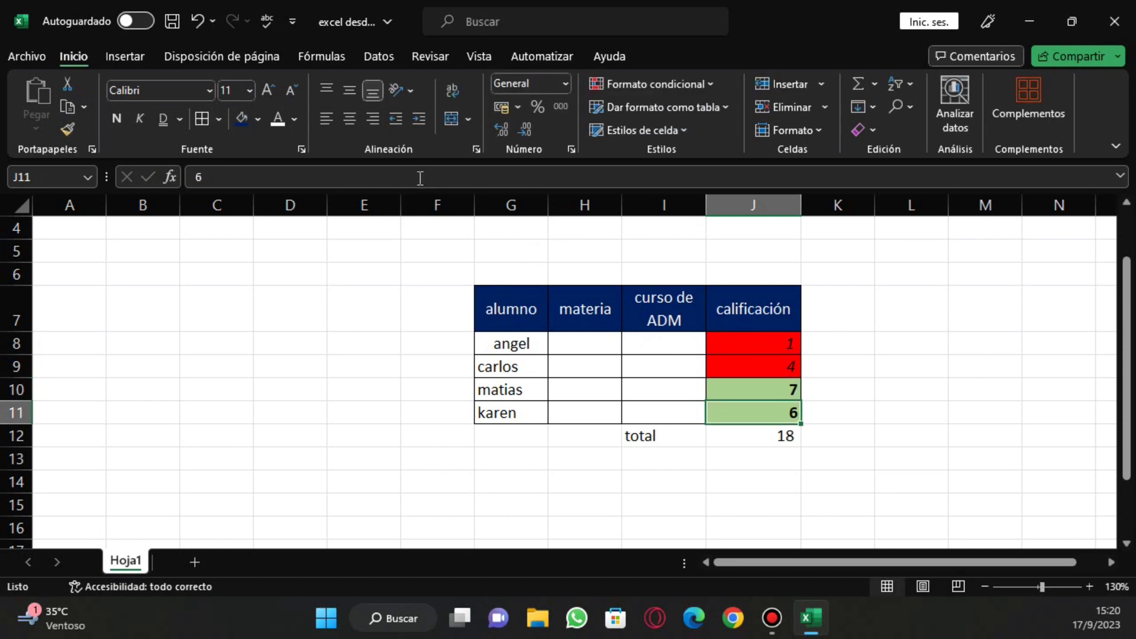
pyautogui.click(829, 338)
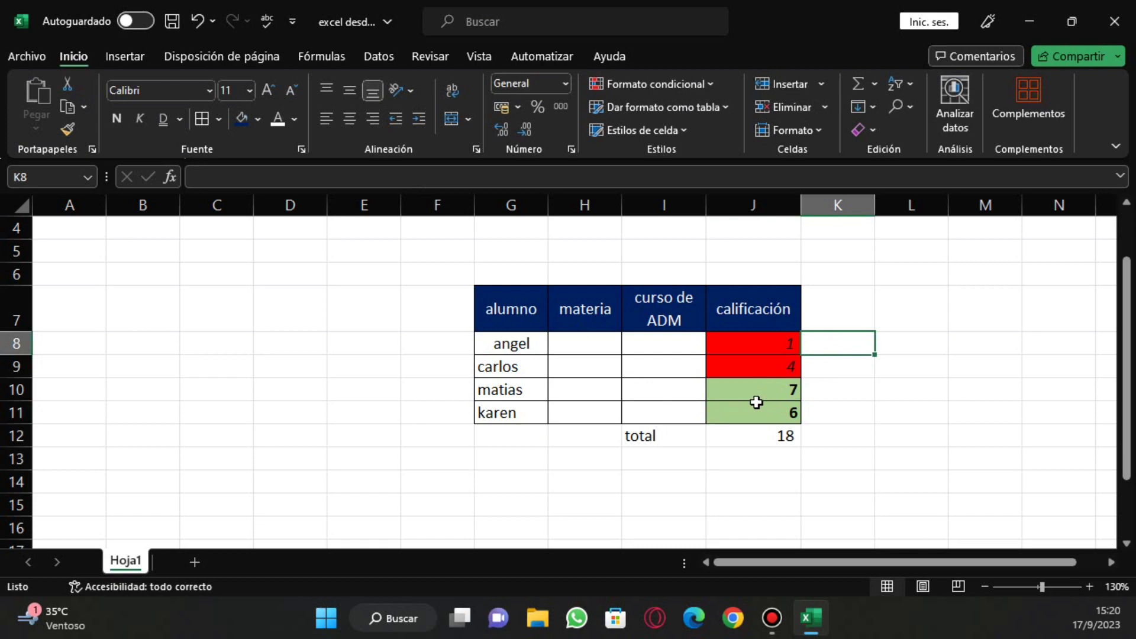
pyautogui.click(735, 357)
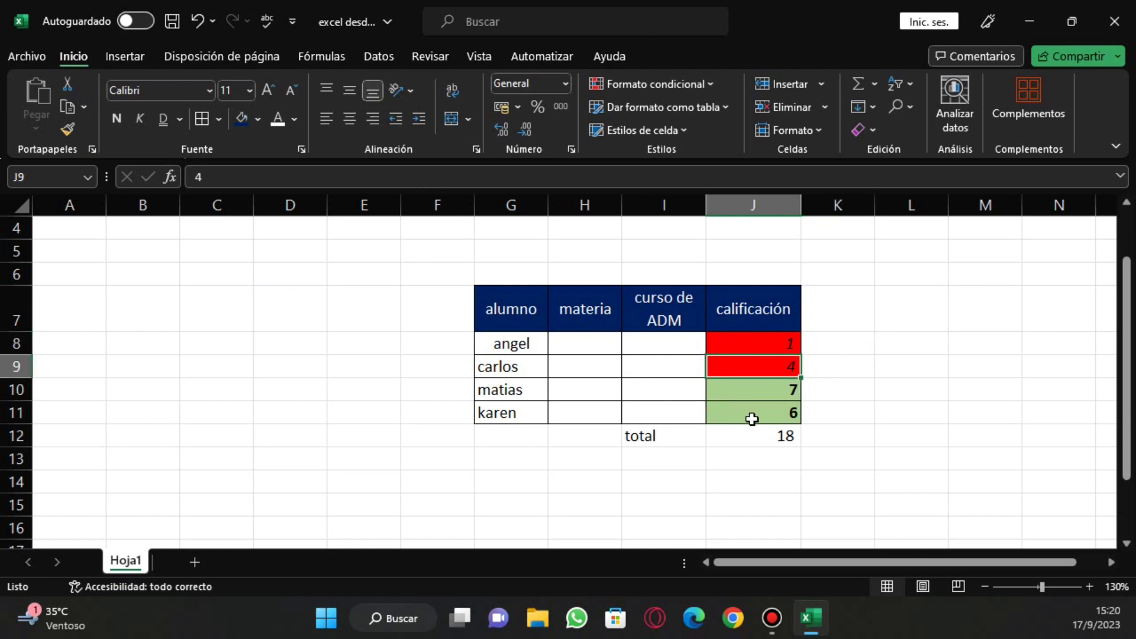
pyautogui.click(752, 434)
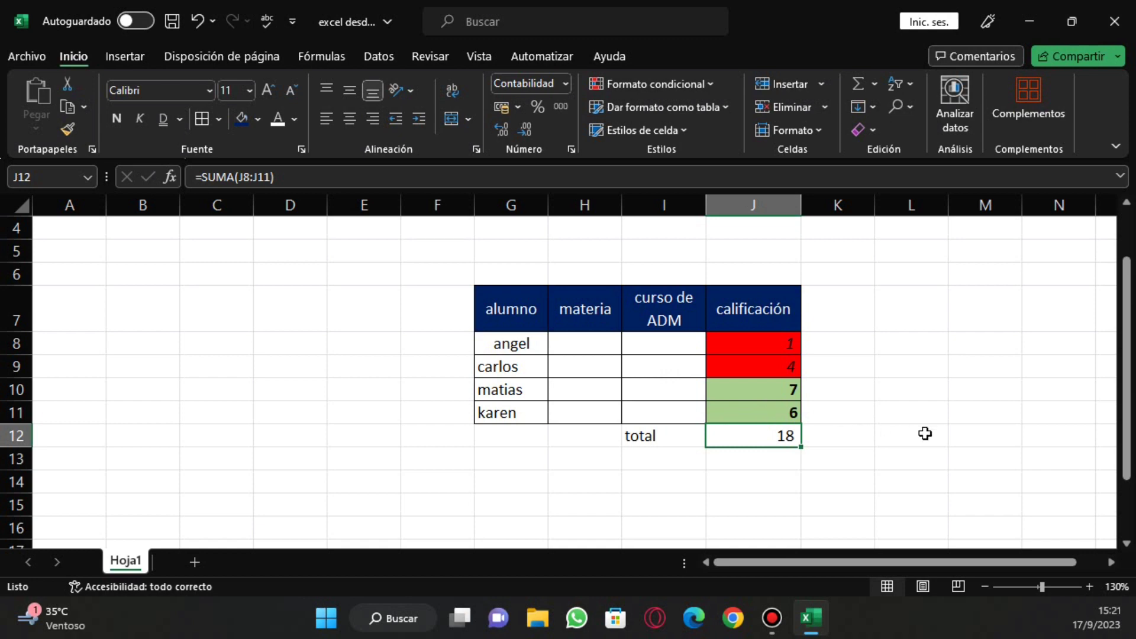
pyautogui.click(752, 481)
pyautogui.click(755, 442)
pyautogui.click(587, 490)
pyautogui.click(536, 458)
pyautogui.click(590, 408)
pyautogui.click(699, 342)
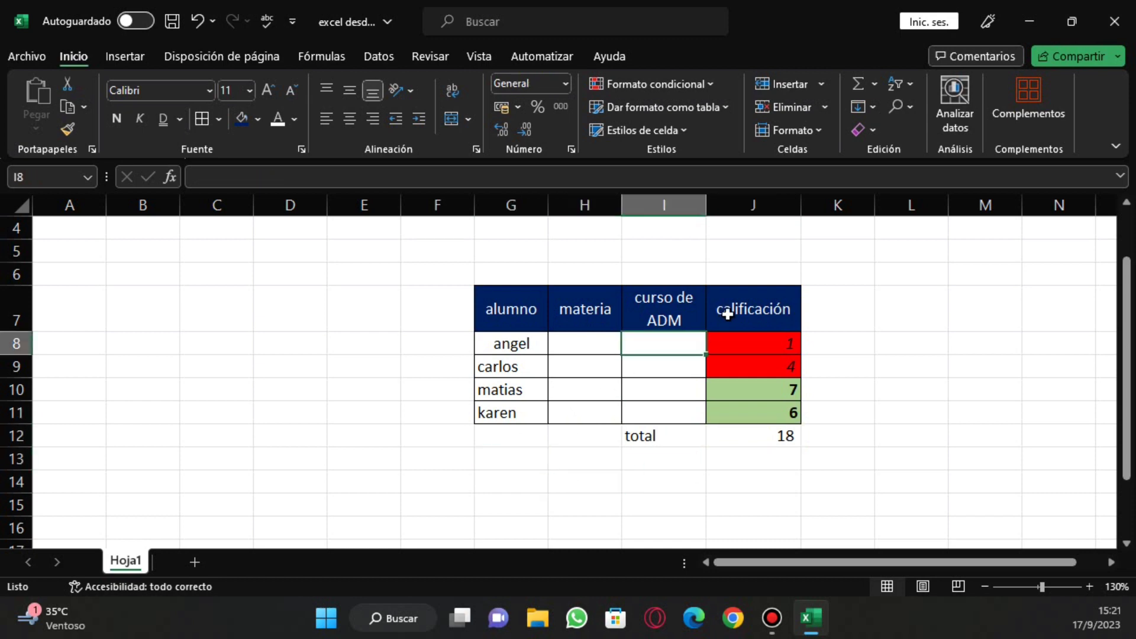
pyautogui.click(727, 313)
pyautogui.click(757, 368)
pyautogui.click(767, 438)
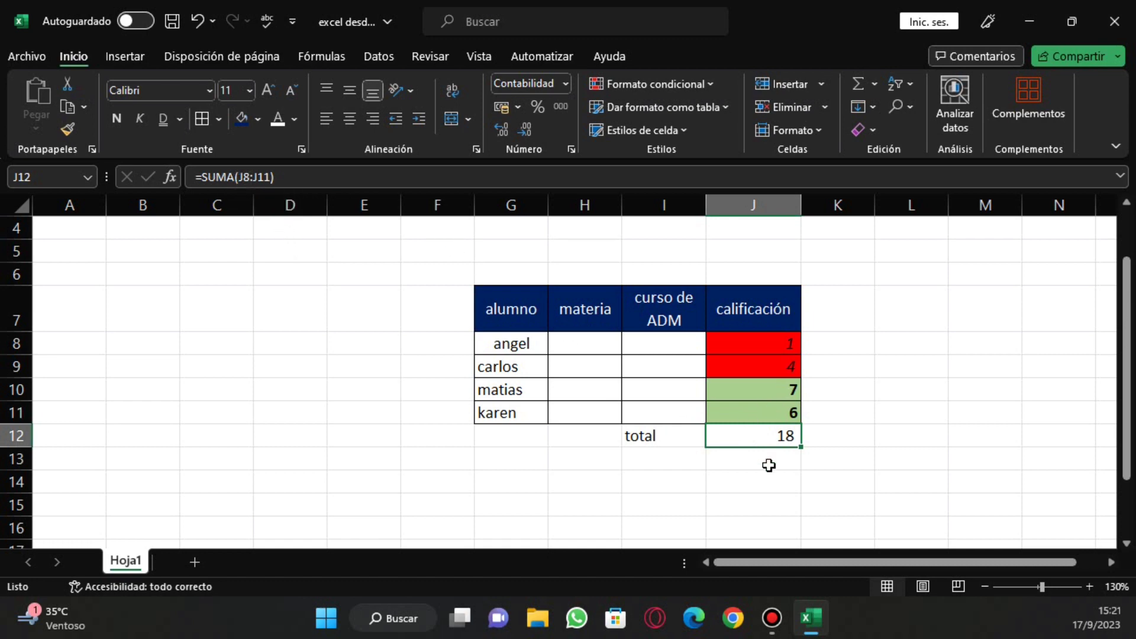
pyautogui.moveTo(750, 341); pyautogui.dragTo(766, 419)
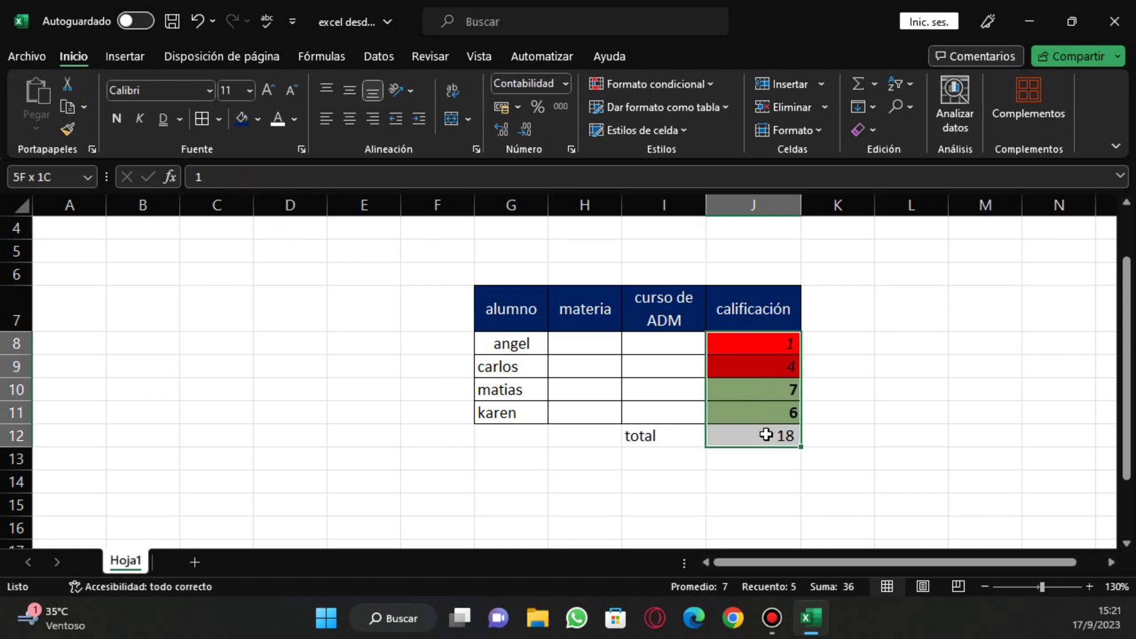
pyautogui.click(753, 435)
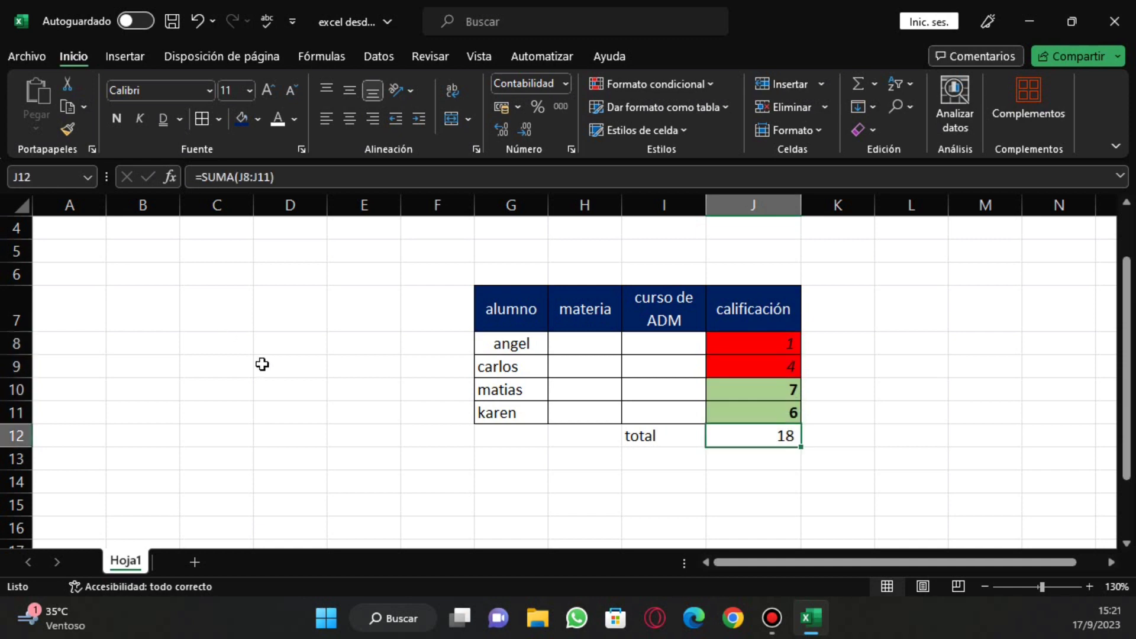
pyautogui.click(230, 371)
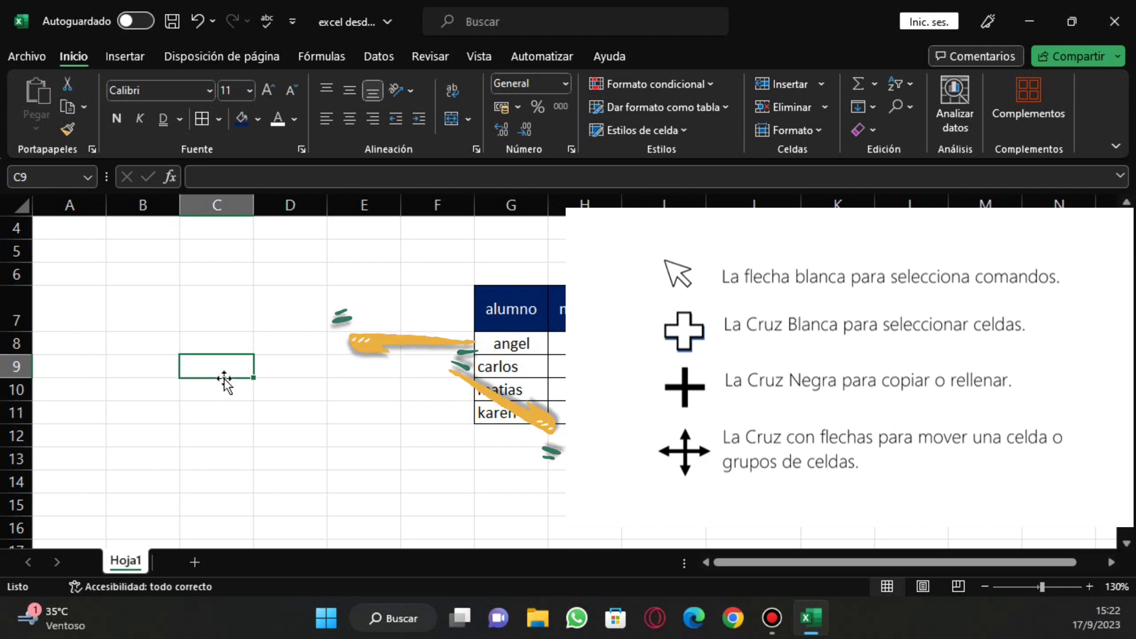
# - Drag angel's name from G8 to E8, back to G8, then out to D8
pyautogui.moveTo(224, 380)
pyautogui.mouseDown()
pyautogui.moveTo(326, 270)
pyautogui.moveTo(358, 319)
pyautogui.mouseUp()
pyautogui.scroll(1, 507, 365)
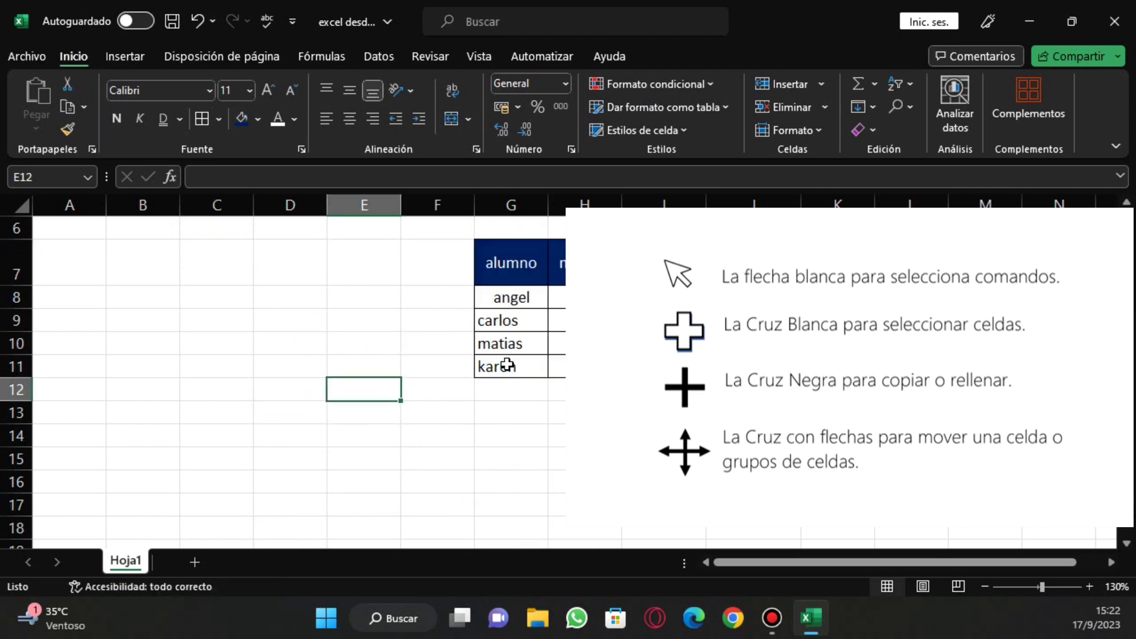
pyautogui.scroll(3, 507, 365)
pyautogui.scroll(2, 507, 365)
pyautogui.click(520, 412)
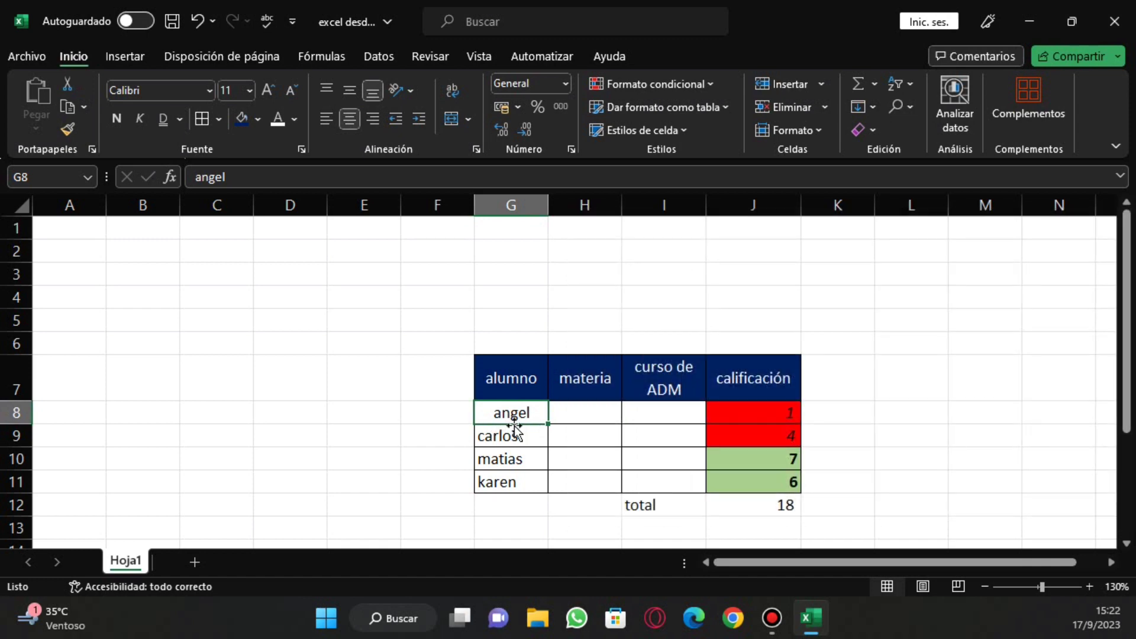
pyautogui.moveTo(513, 425); pyautogui.dragTo(367, 424)
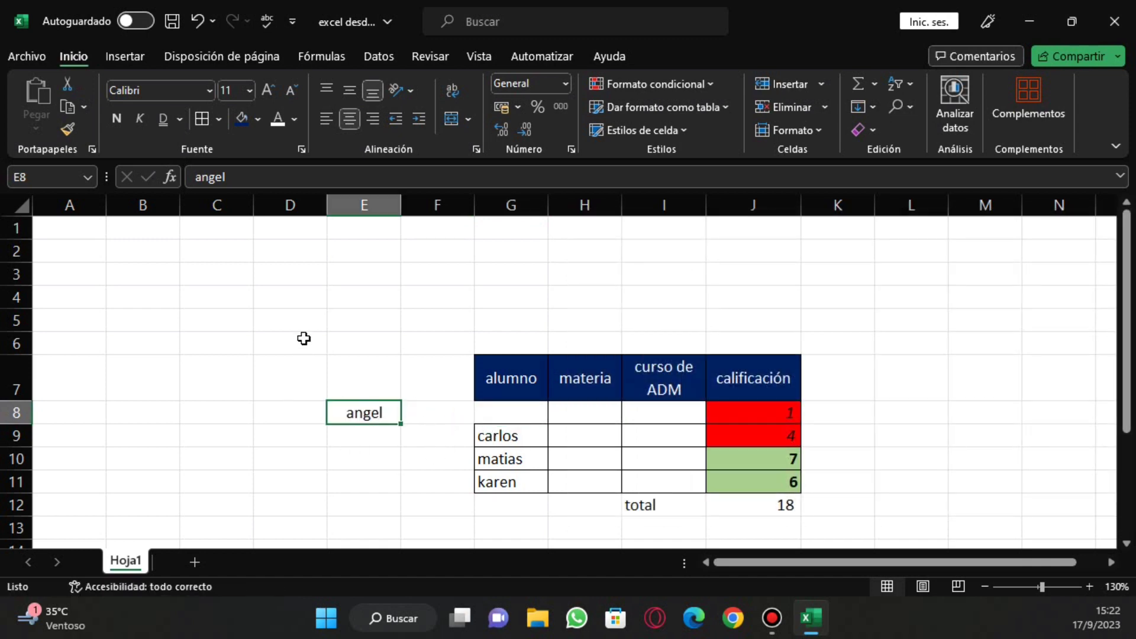
pyautogui.moveTo(367, 340); pyautogui.dragTo(383, 503)
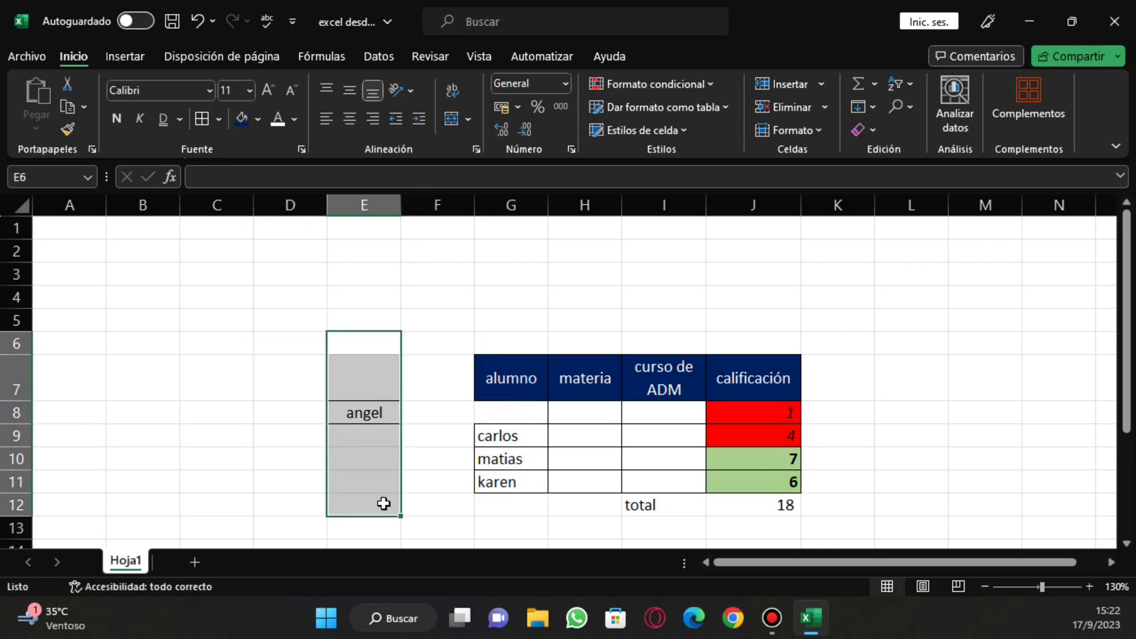
pyautogui.click(378, 414)
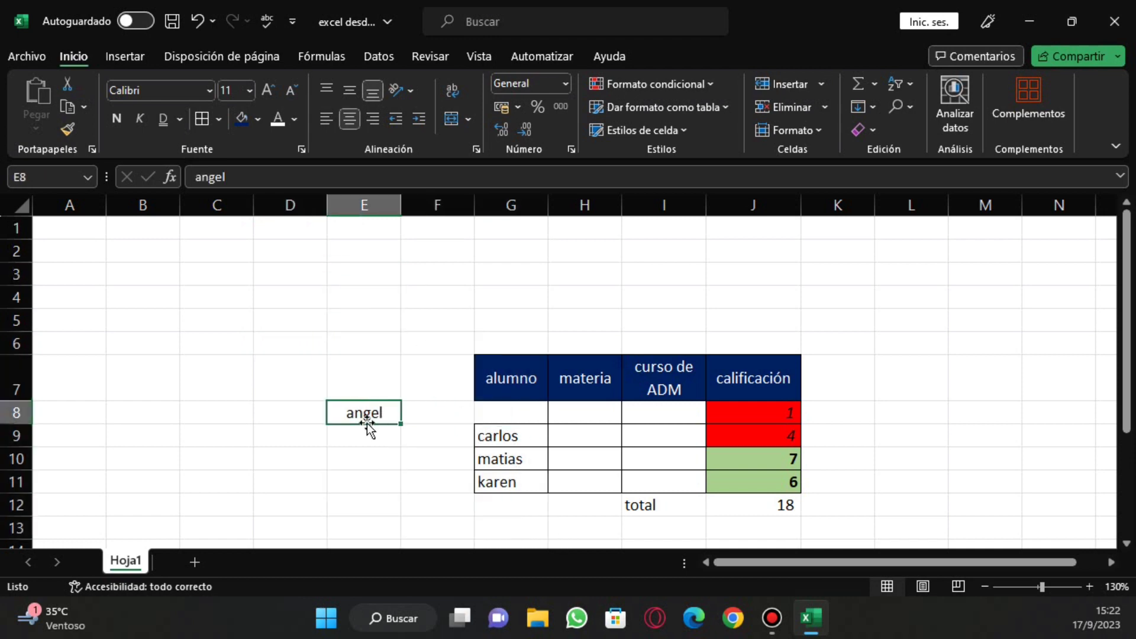
pyautogui.moveTo(378, 417); pyautogui.dragTo(514, 424)
pyautogui.click(436, 434)
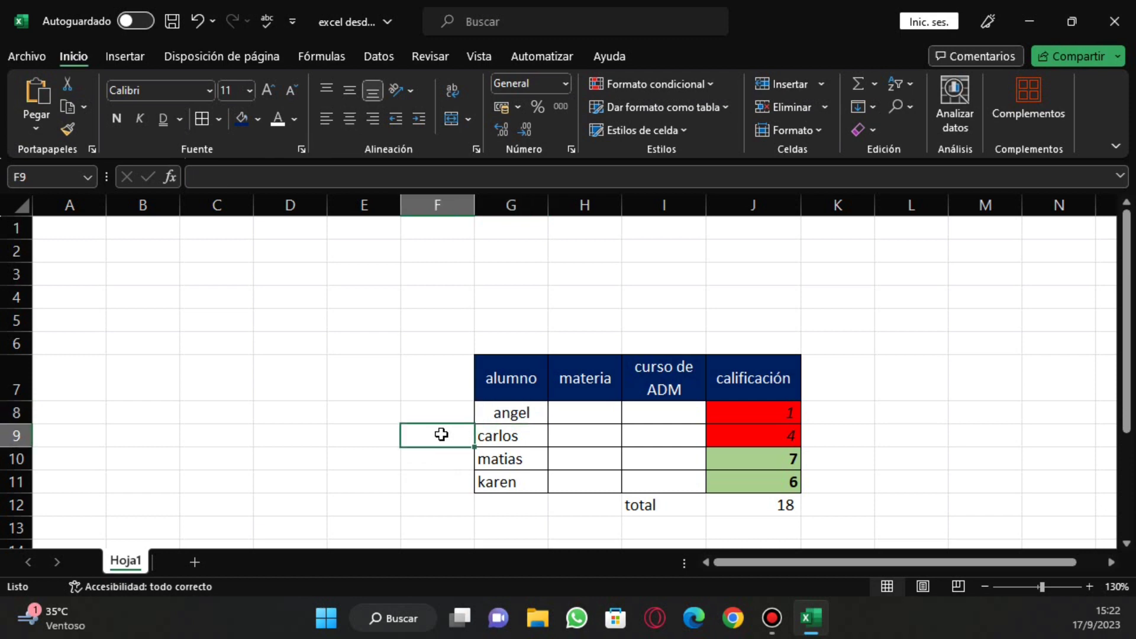
pyautogui.click(494, 405)
pyautogui.moveTo(473, 413); pyautogui.dragTo(289, 414)
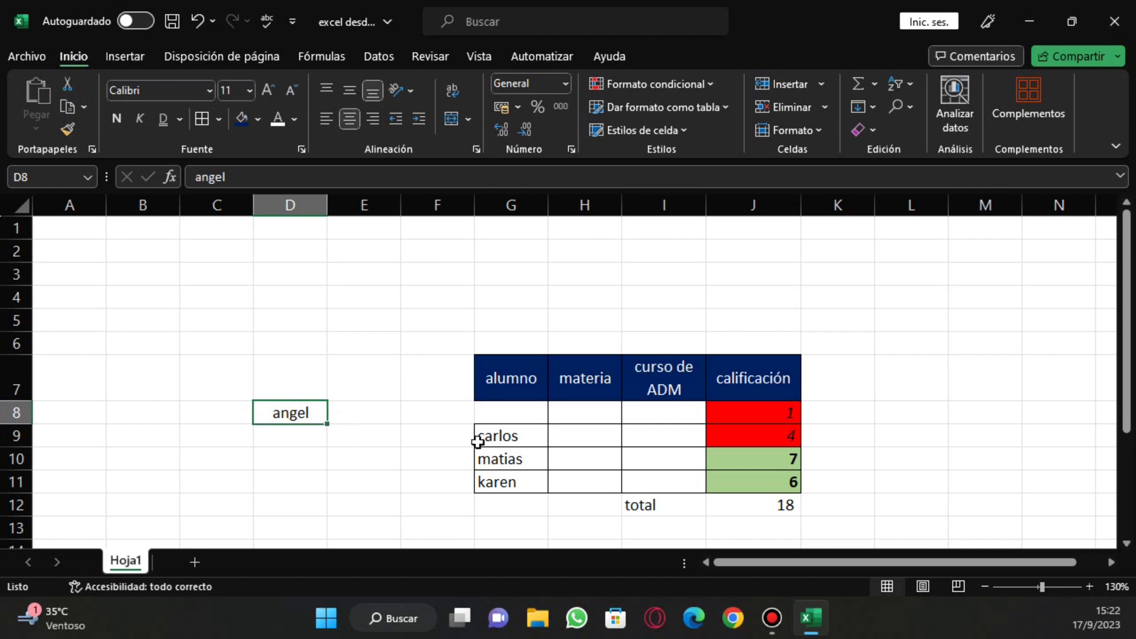
# - Zoom the sheet in to 200%
pyautogui.click(1089, 585)
pyautogui.click(1088, 585)
pyautogui.click(1089, 585)
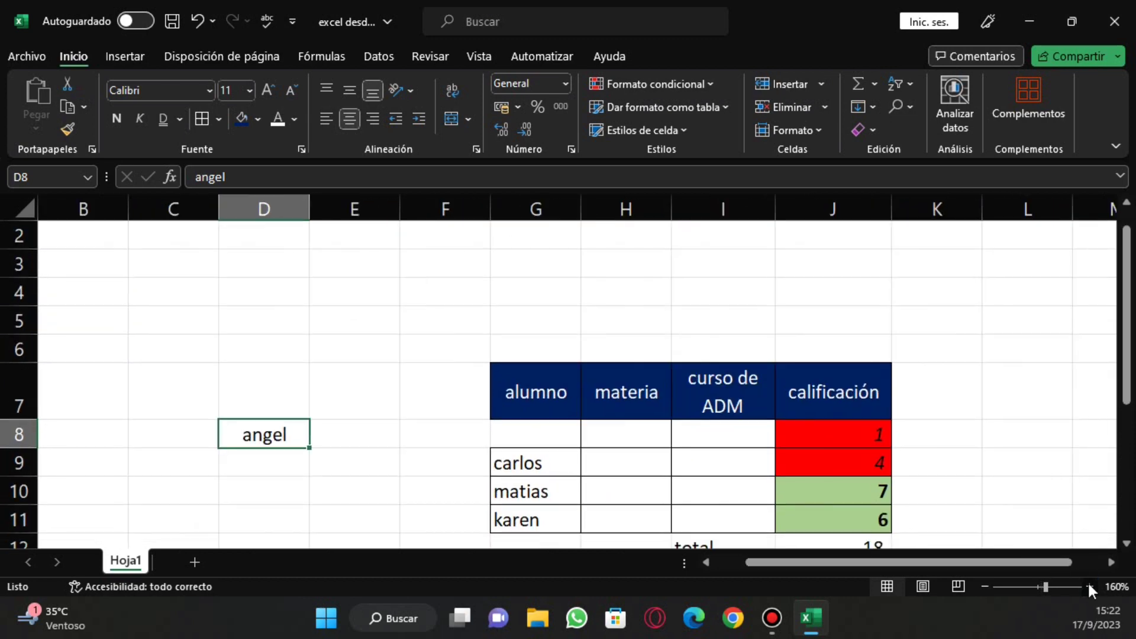
pyautogui.click(1088, 585)
pyautogui.click(1089, 586)
pyautogui.click(1089, 586)
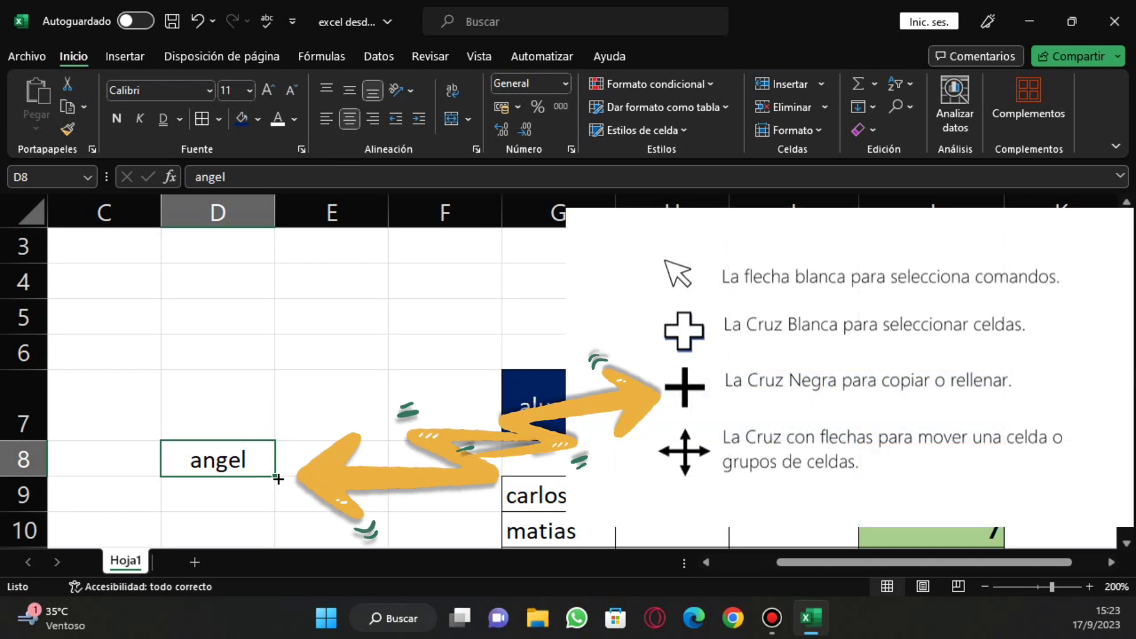
pyautogui.moveTo(278, 477); pyautogui.dragTo(283, 523)
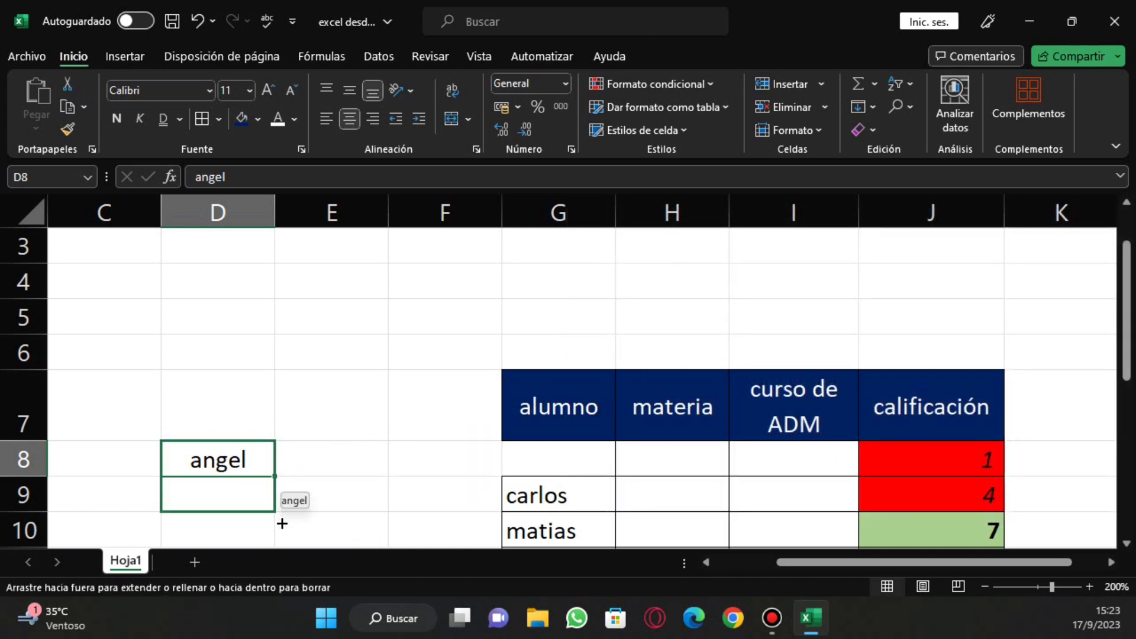
pyautogui.moveTo(282, 535); pyautogui.dragTo(284, 534)
pyautogui.scroll(-1, 237, 491)
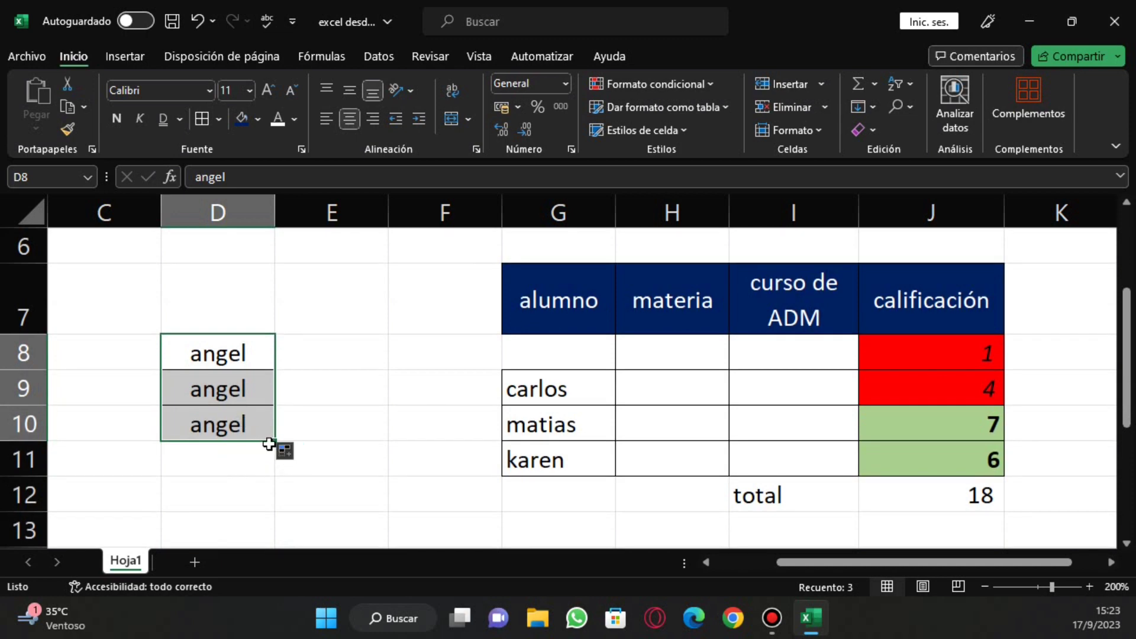
pyautogui.moveTo(274, 443); pyautogui.dragTo(278, 510)
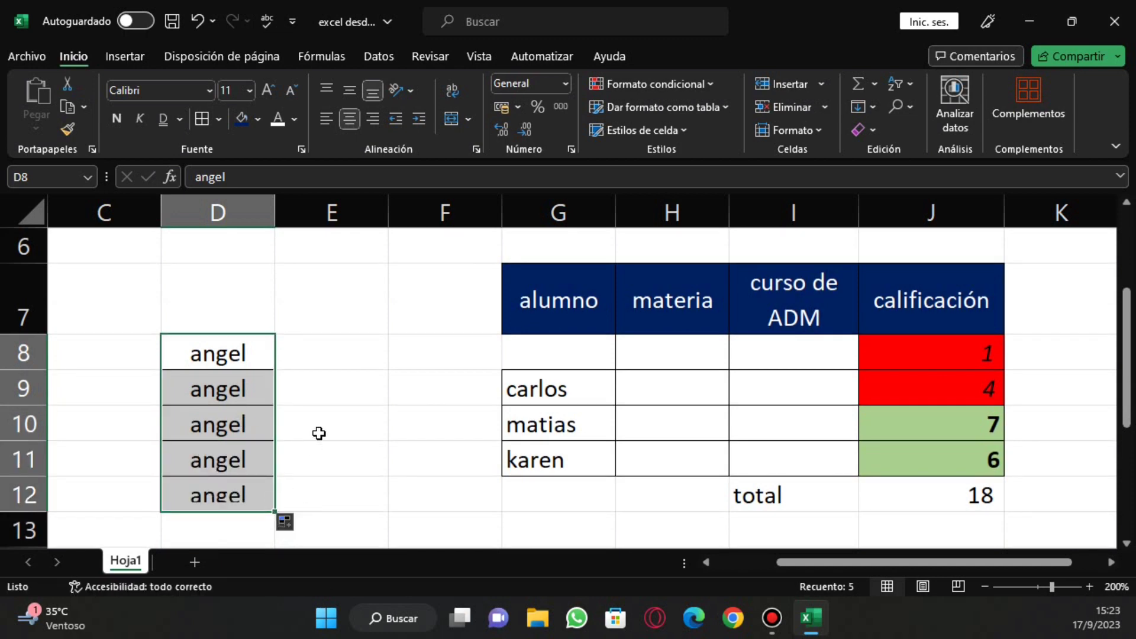
pyautogui.click(281, 357)
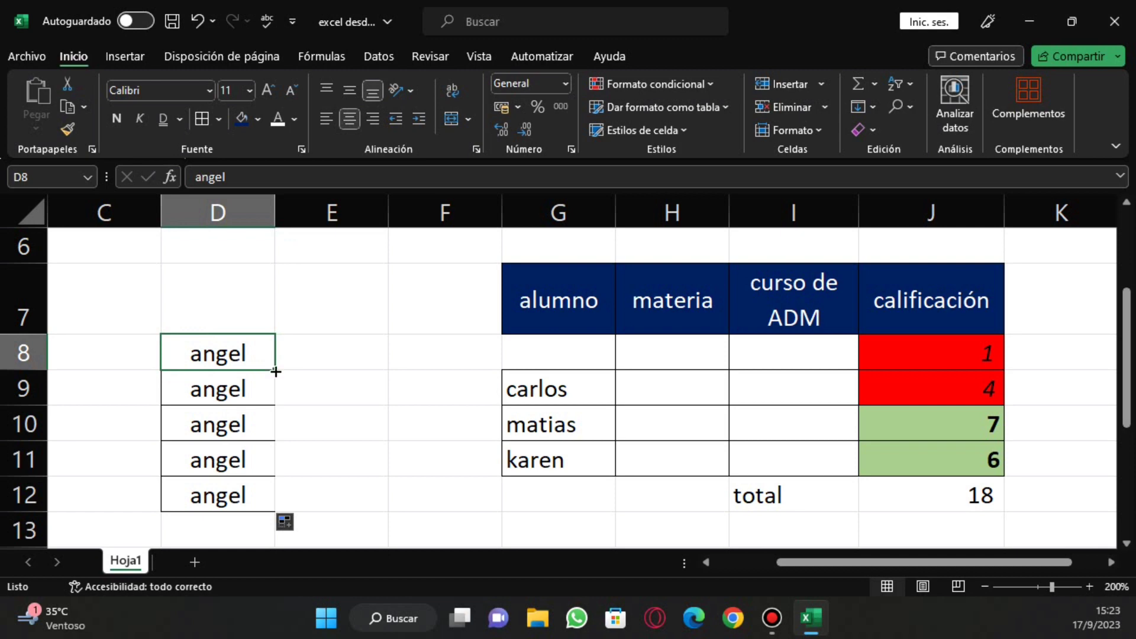
pyautogui.moveTo(275, 369); pyautogui.dragTo(409, 372)
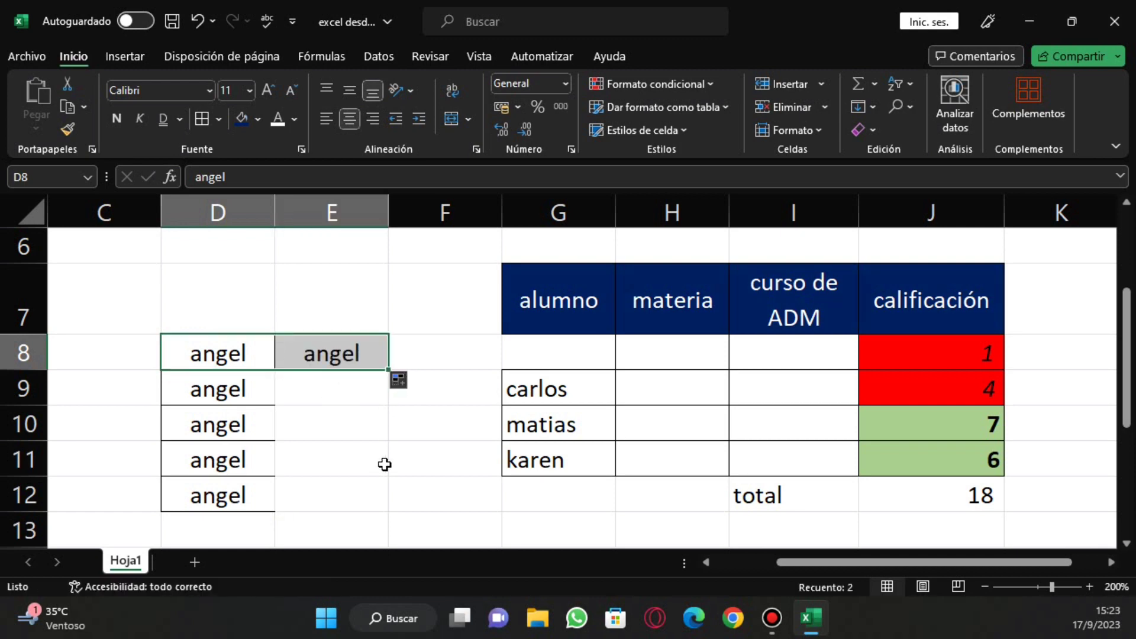
pyautogui.click(367, 467)
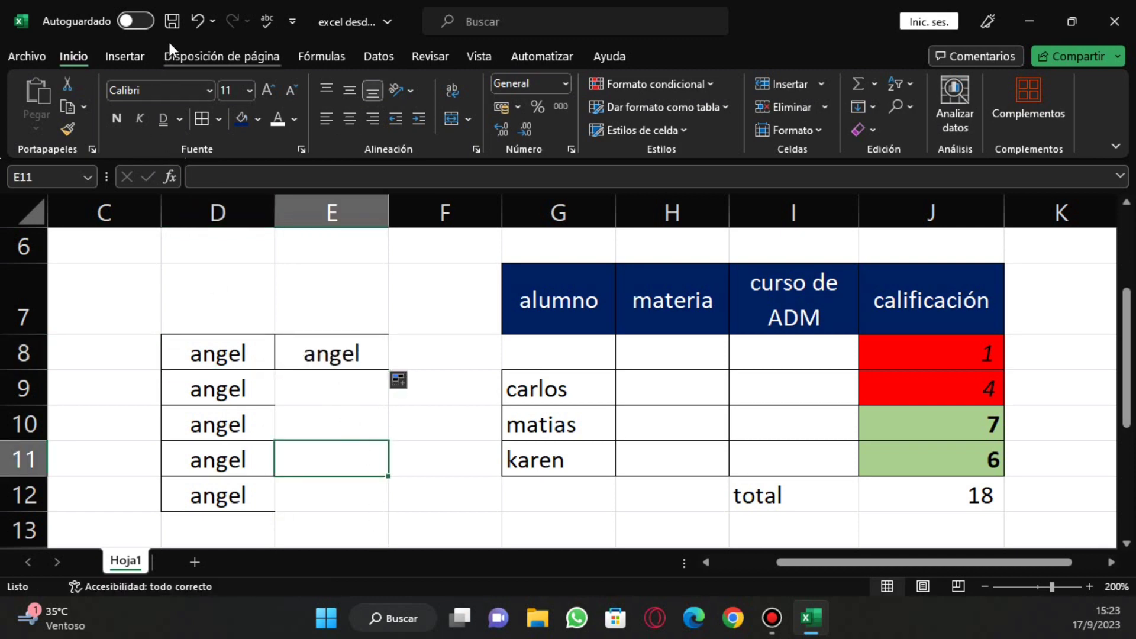
pyautogui.click(201, 31)
pyautogui.click(201, 31)
pyautogui.click(201, 31)
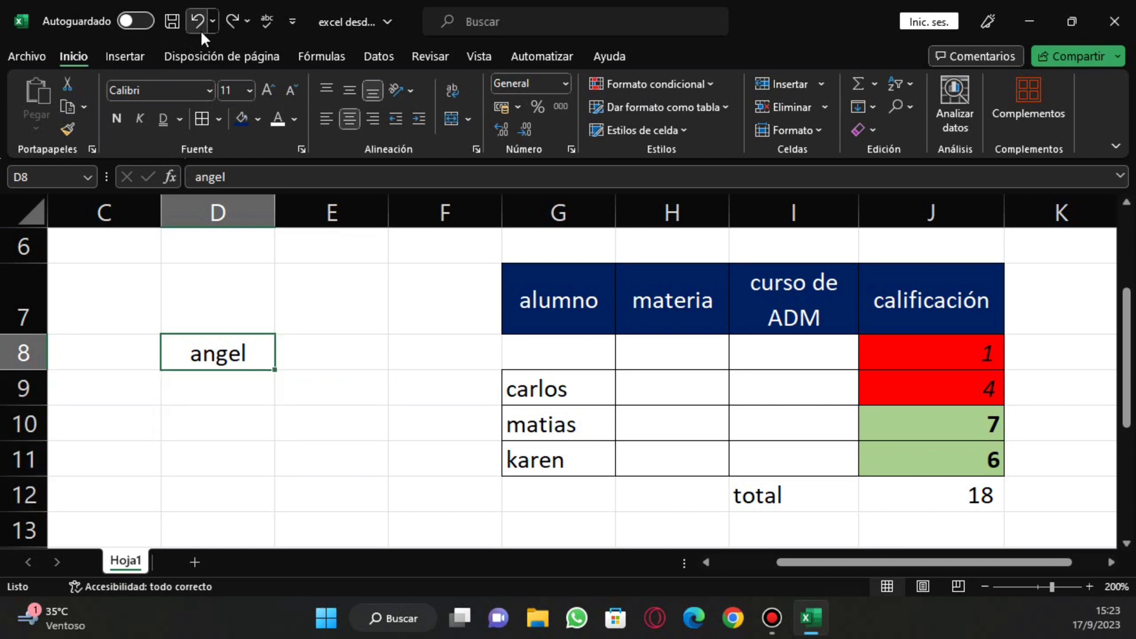
pyautogui.click(183, 424)
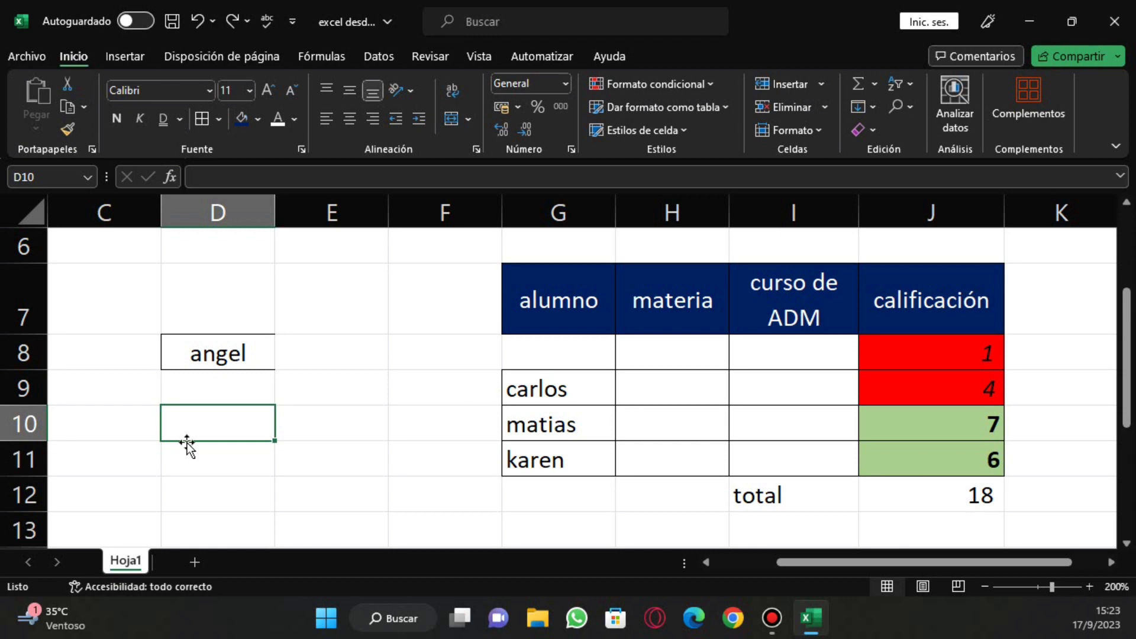
# - Enter 1 in D10 and copy it down column D with the fill handle
pyautogui.write('1')
pyautogui.click(306, 469)
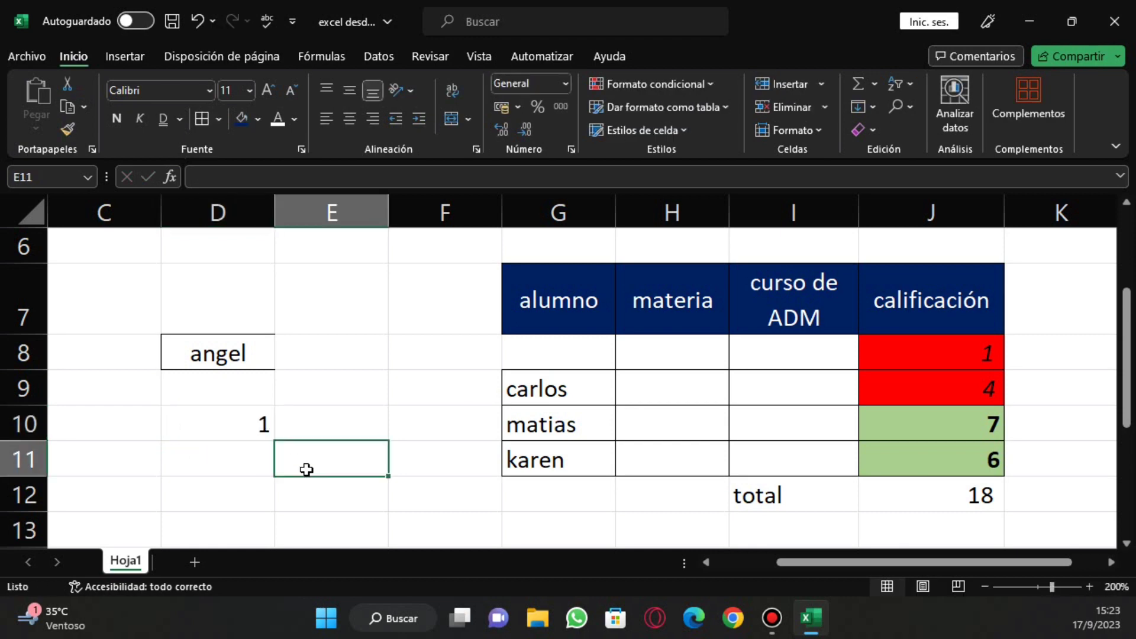
pyautogui.click(273, 435)
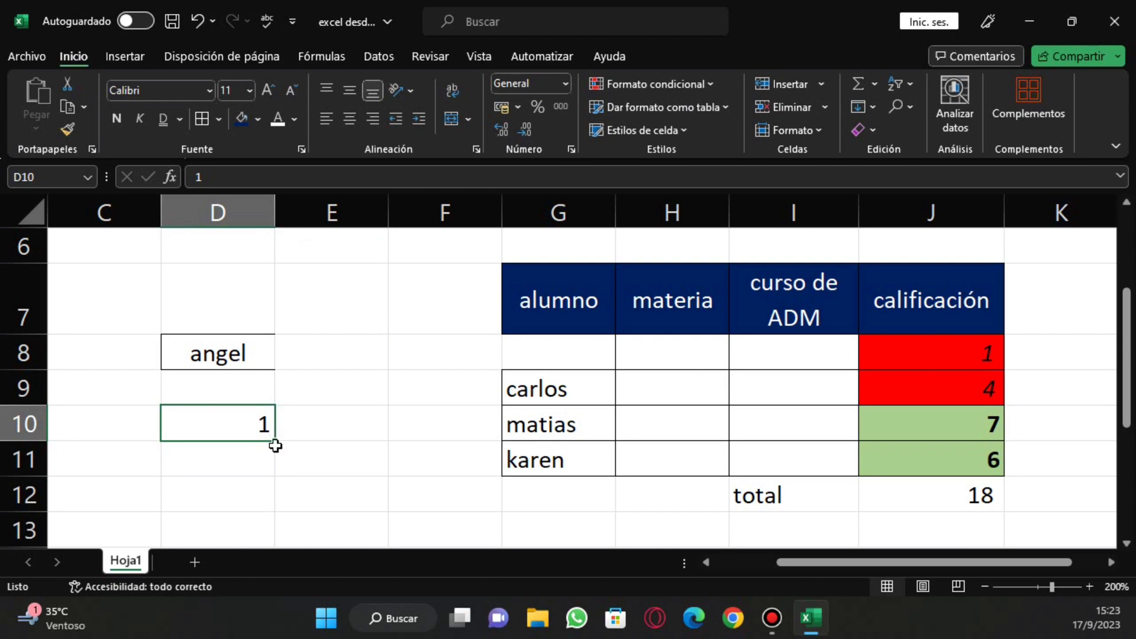
pyautogui.moveTo(276, 443)
pyautogui.mouseDown()
pyautogui.moveTo(287, 492)
pyautogui.moveTo(279, 439)
pyautogui.mouseUp()
# - Convert the copied 1s to a Serie de relleno and extend it to 8 in D17
pyautogui.scroll(1, 367, 431)
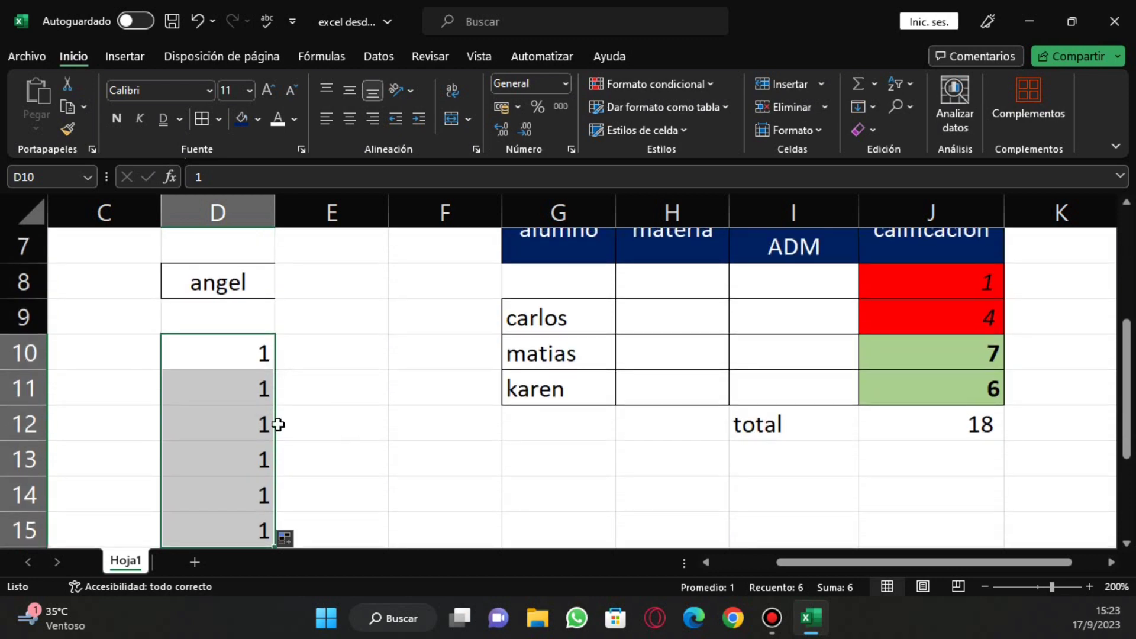
pyautogui.scroll(-1, 276, 424)
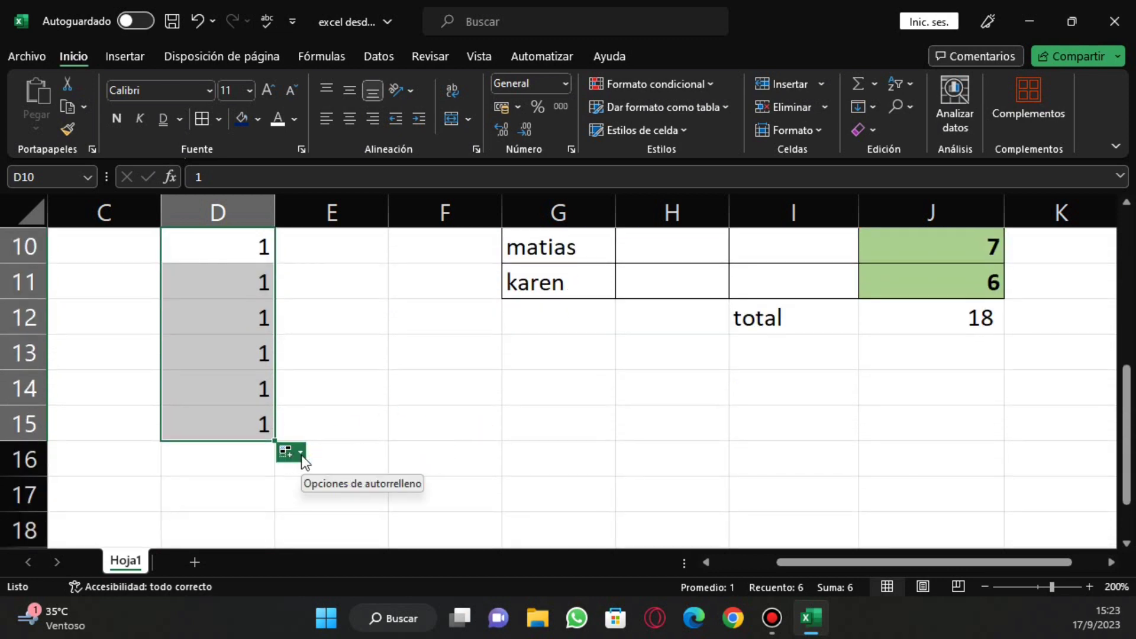
pyautogui.click(301, 452)
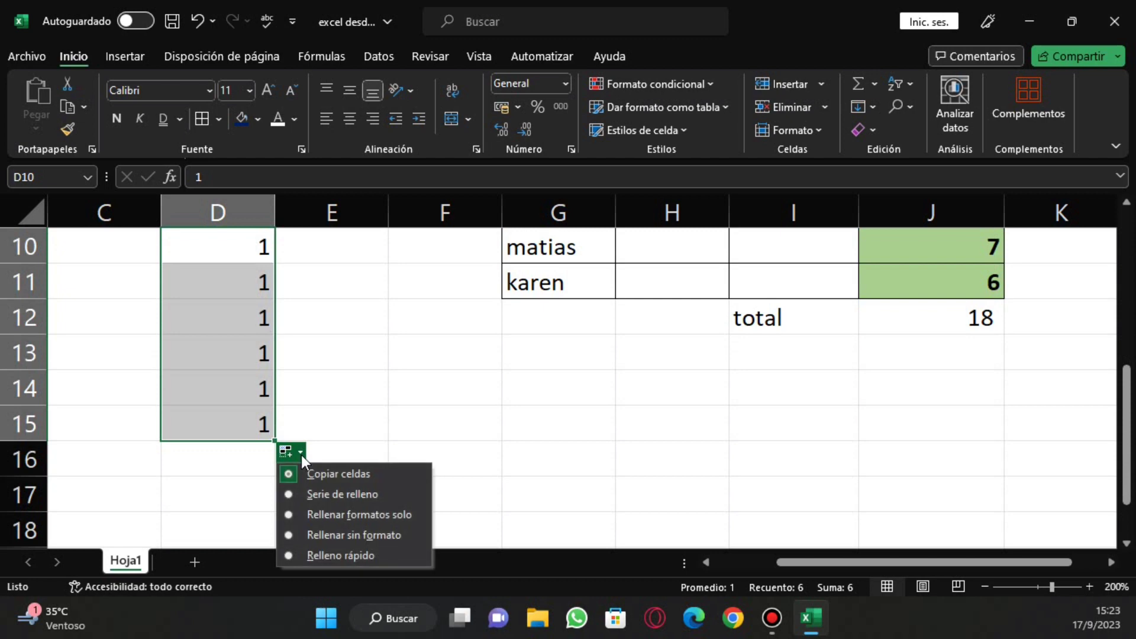
pyautogui.click(346, 495)
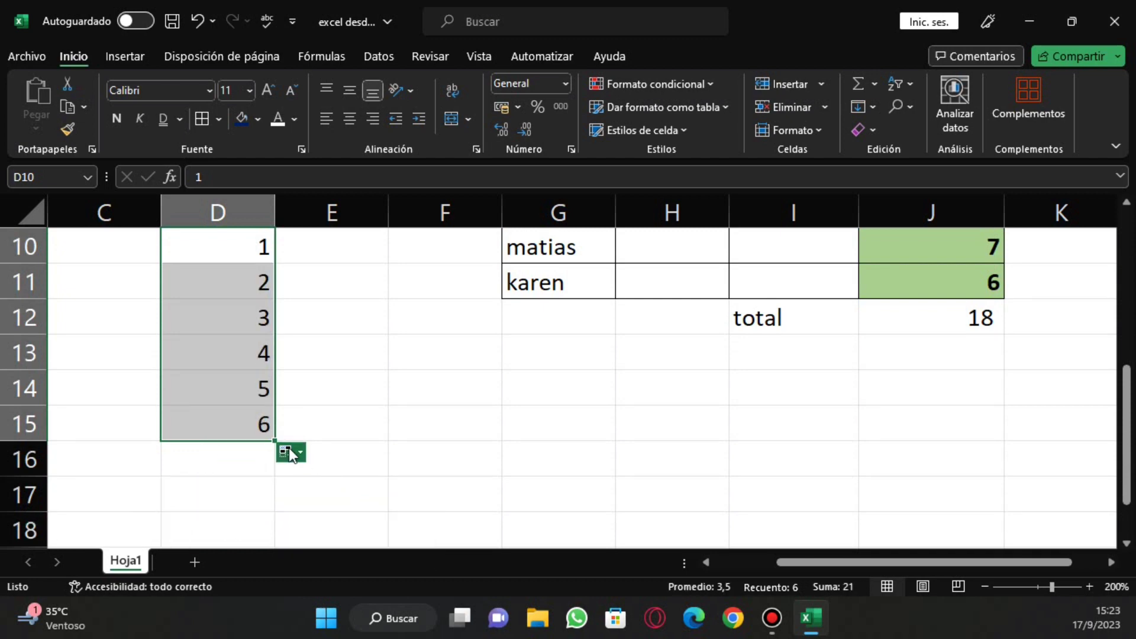
pyautogui.scroll(1, 260, 383)
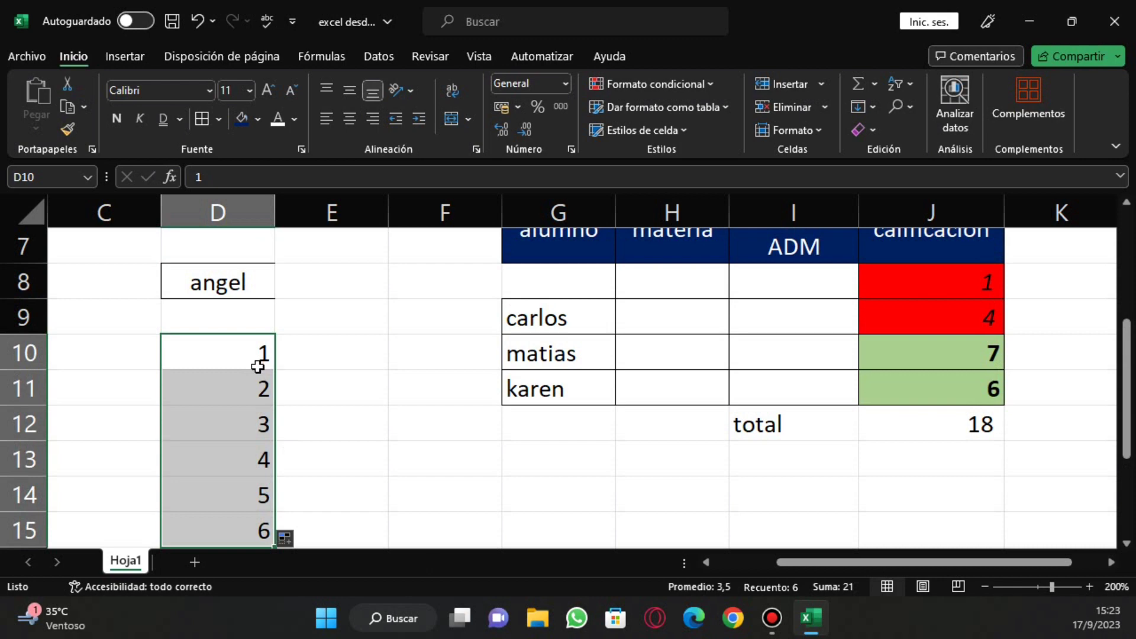
pyautogui.scroll(-1, 261, 391)
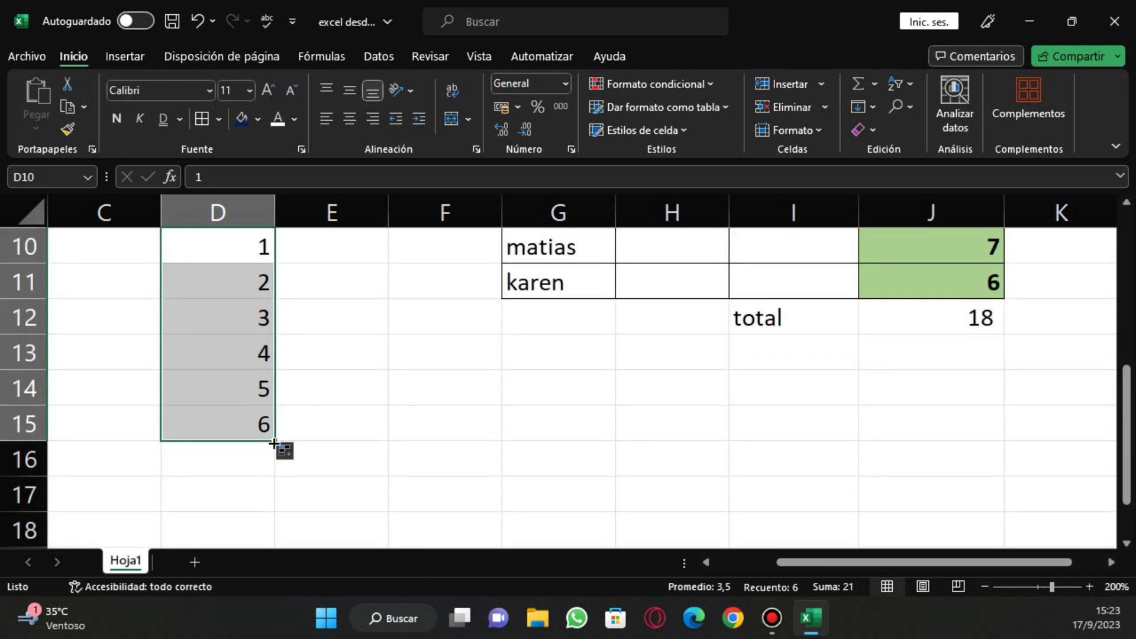
pyautogui.moveTo(273, 442); pyautogui.dragTo(275, 500)
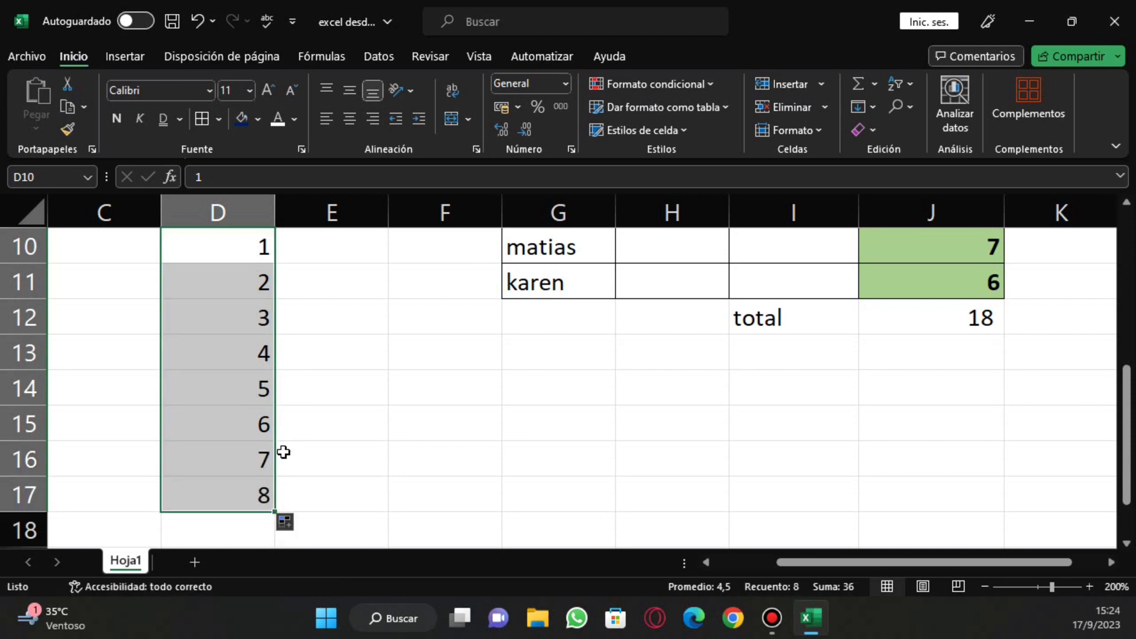
pyautogui.scroll(2, 283, 452)
pyautogui.click(263, 460)
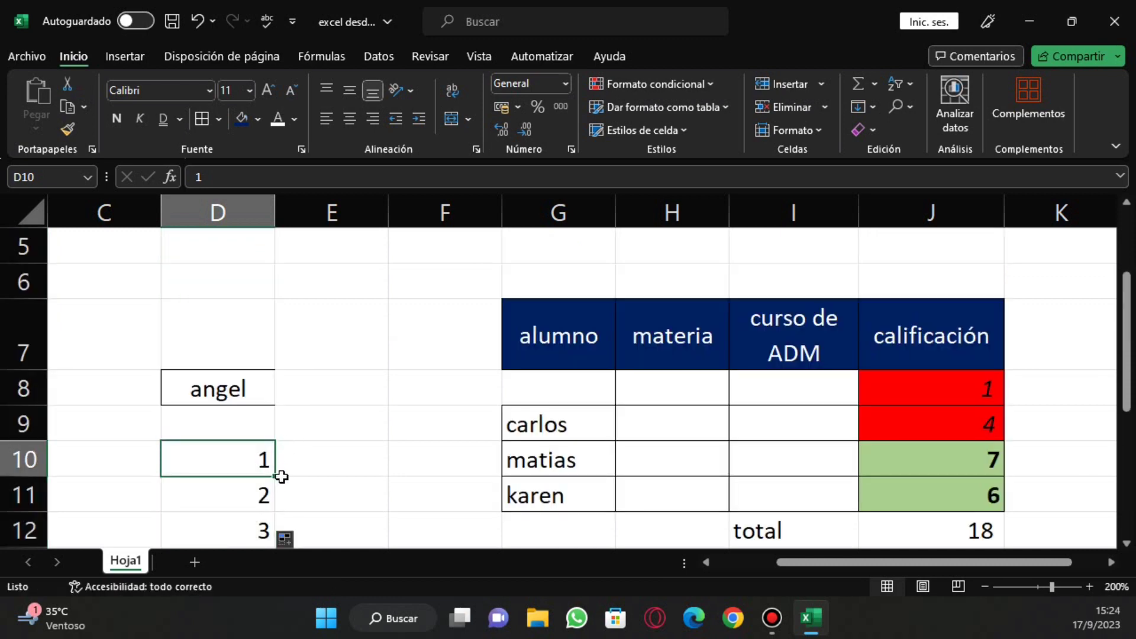
# - Test-fill the 1 from D10 across E10 and F10, keeping the fill as copied values
pyautogui.moveTo(274, 476); pyautogui.dragTo(382, 476)
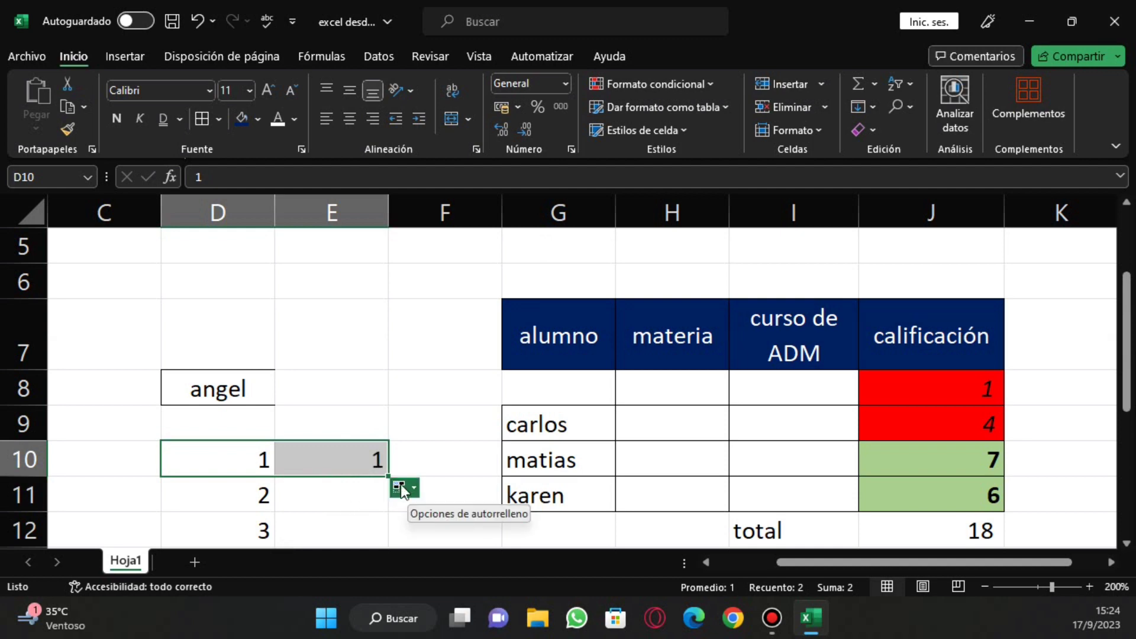
pyautogui.moveTo(389, 476); pyautogui.dragTo(467, 473)
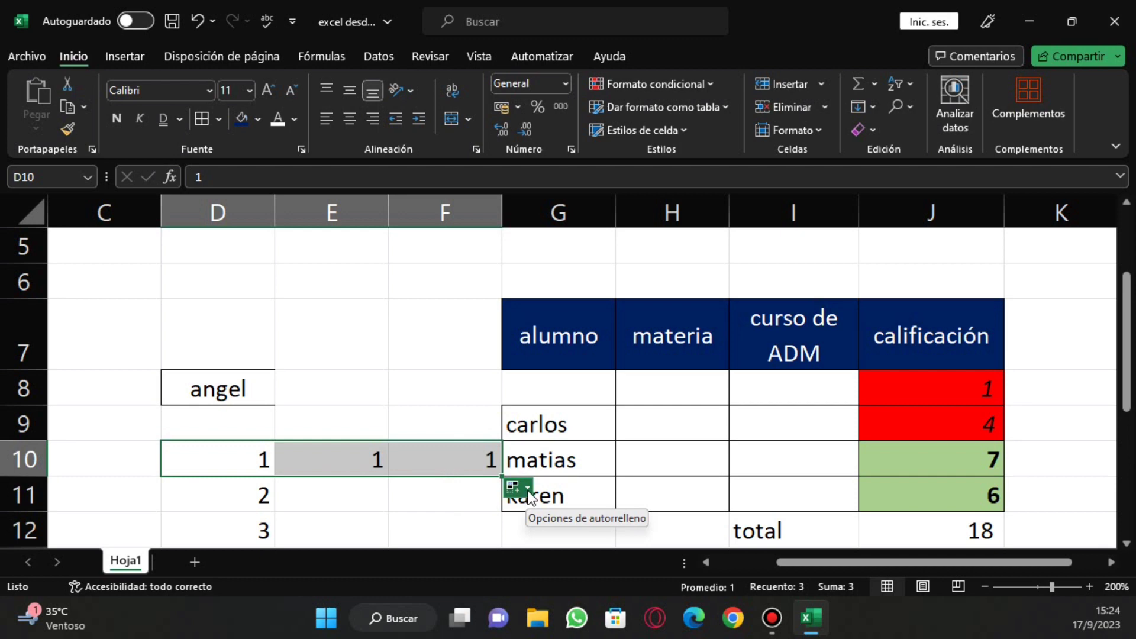
pyautogui.click(528, 493)
pyautogui.click(541, 529)
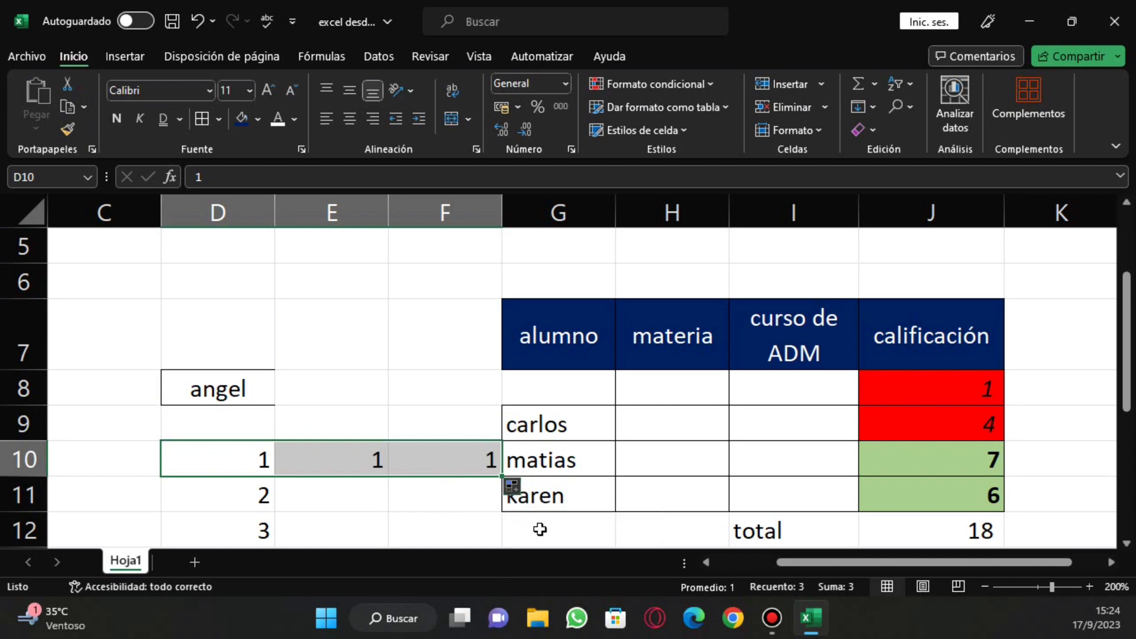
pyautogui.click(520, 491)
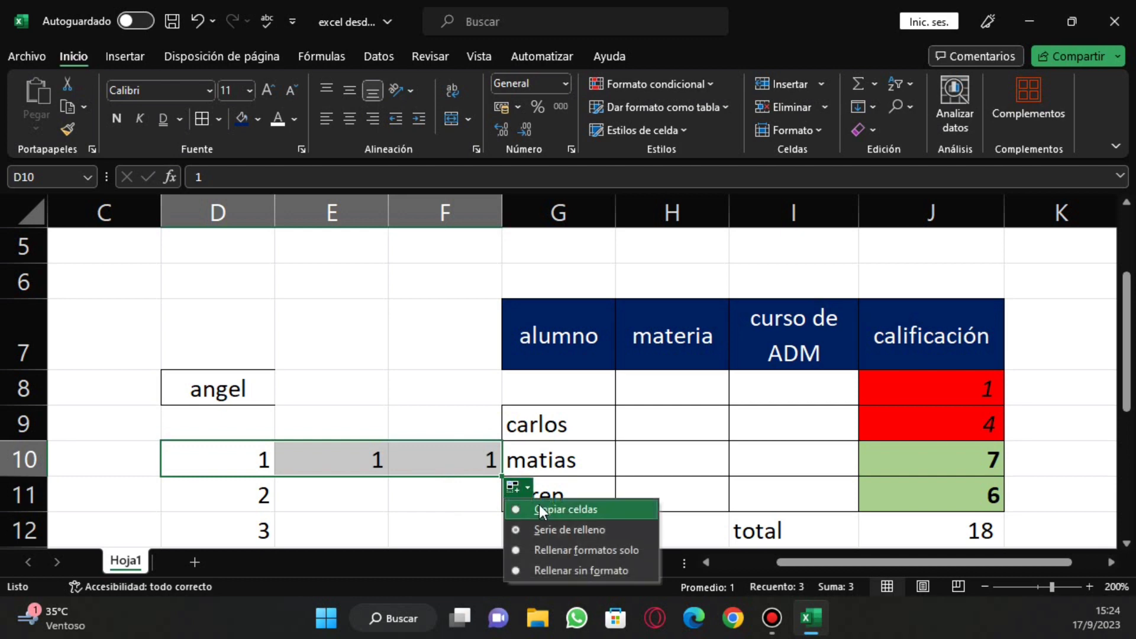
pyautogui.click(542, 510)
pyautogui.click(517, 492)
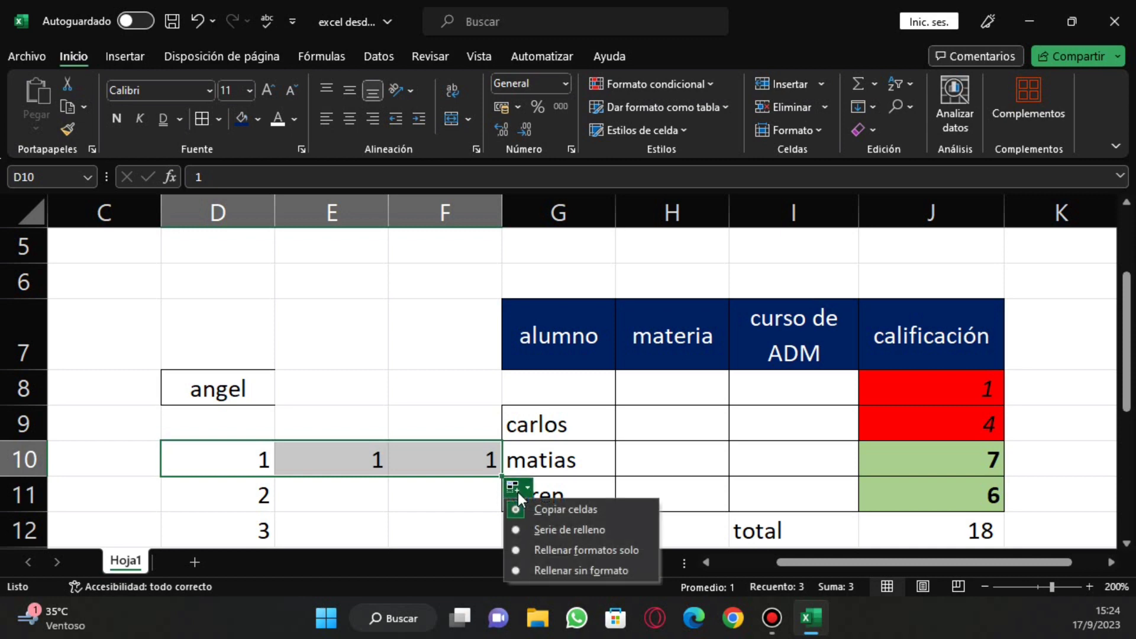
pyautogui.click(535, 516)
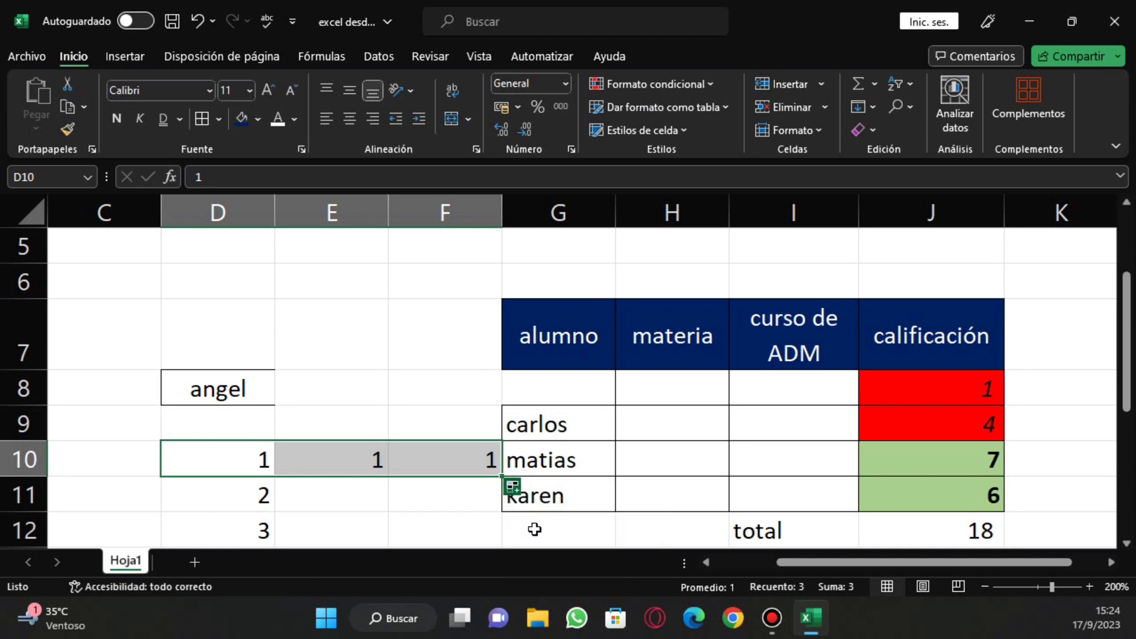
# - Undo the test fills in E10 and F10, leaving only the 1 in D10
pyautogui.click(461, 469)
pyautogui.click(335, 468)
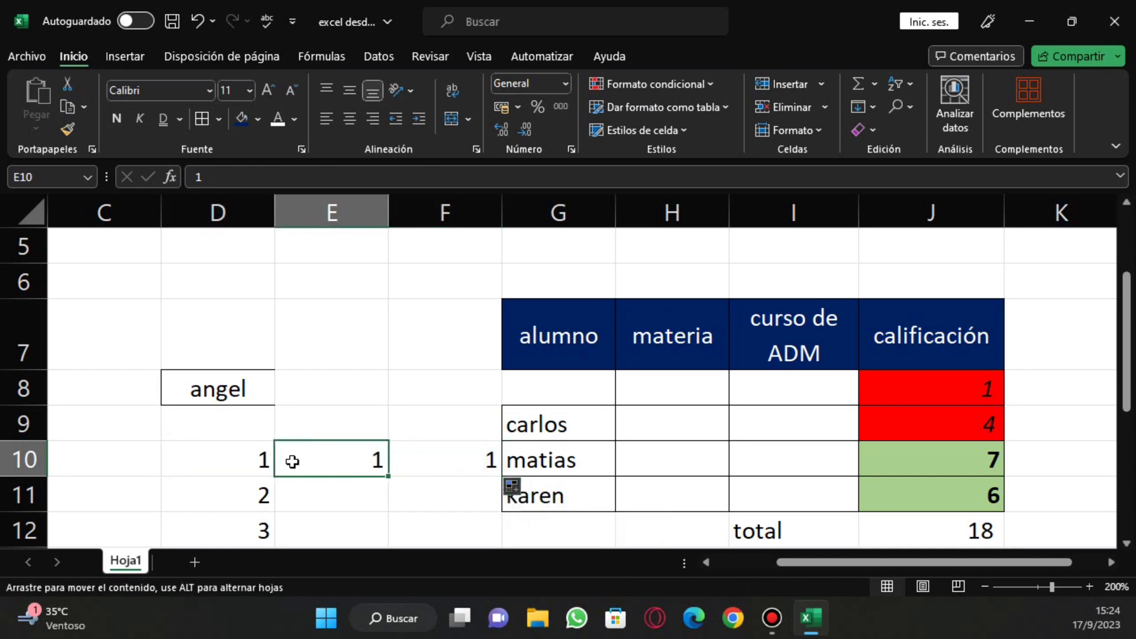
pyautogui.click(199, 22)
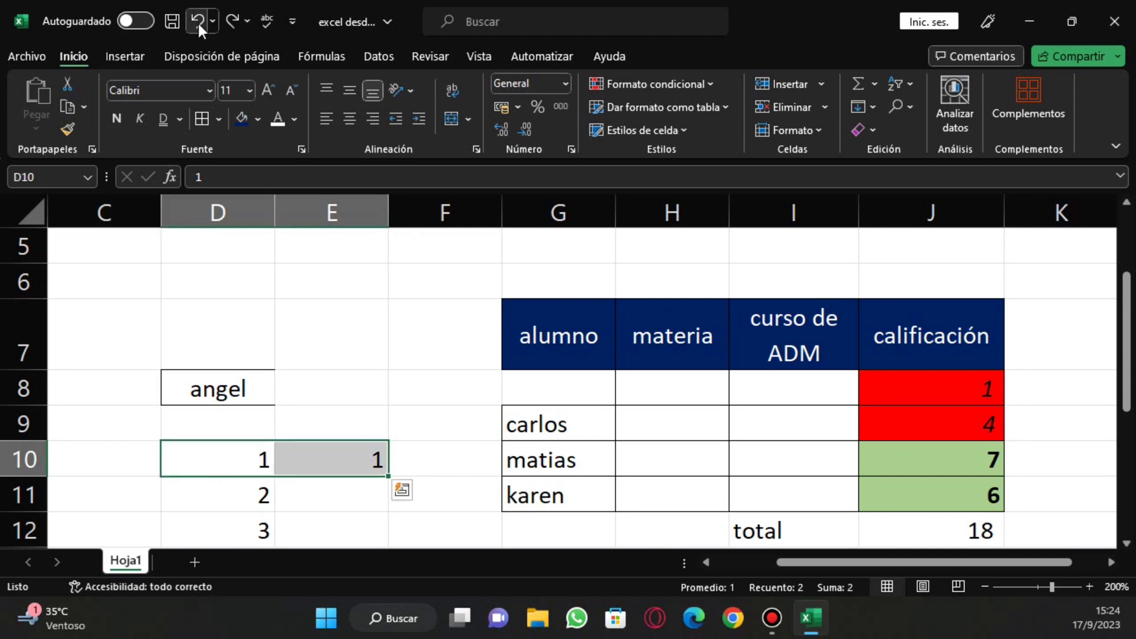
pyautogui.click(198, 22)
pyautogui.moveTo(275, 476)
pyautogui.mouseDown()
pyautogui.moveTo(410, 486)
pyautogui.moveTo(398, 485)
pyautogui.mouseUp()
pyautogui.click(406, 484)
pyautogui.click(280, 461)
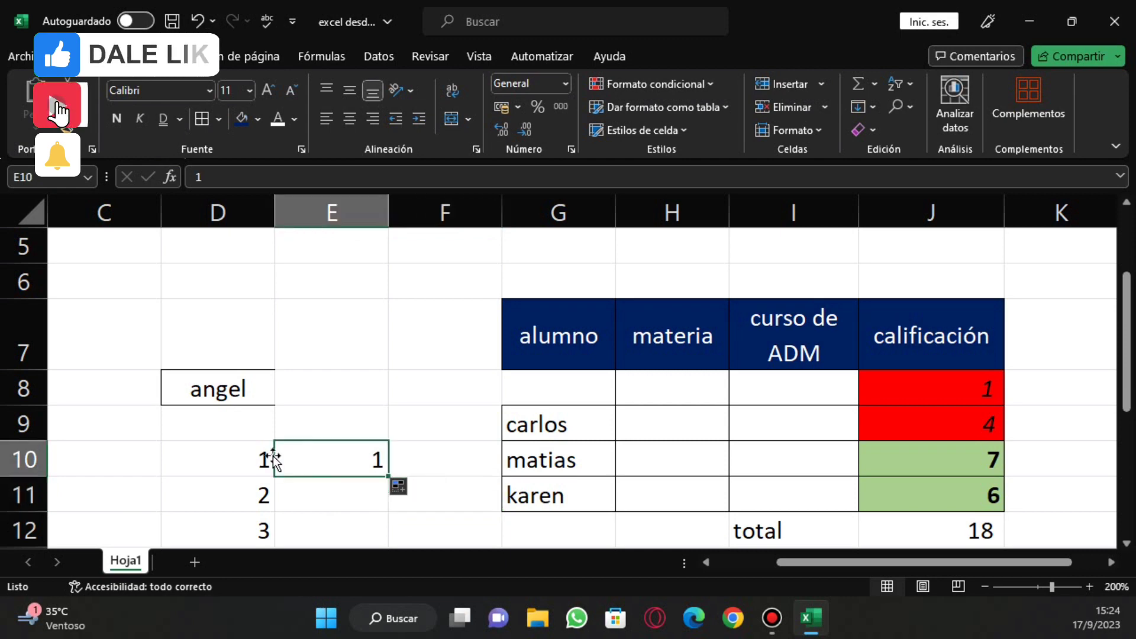
pyautogui.hotkey('ctrl', 'z')
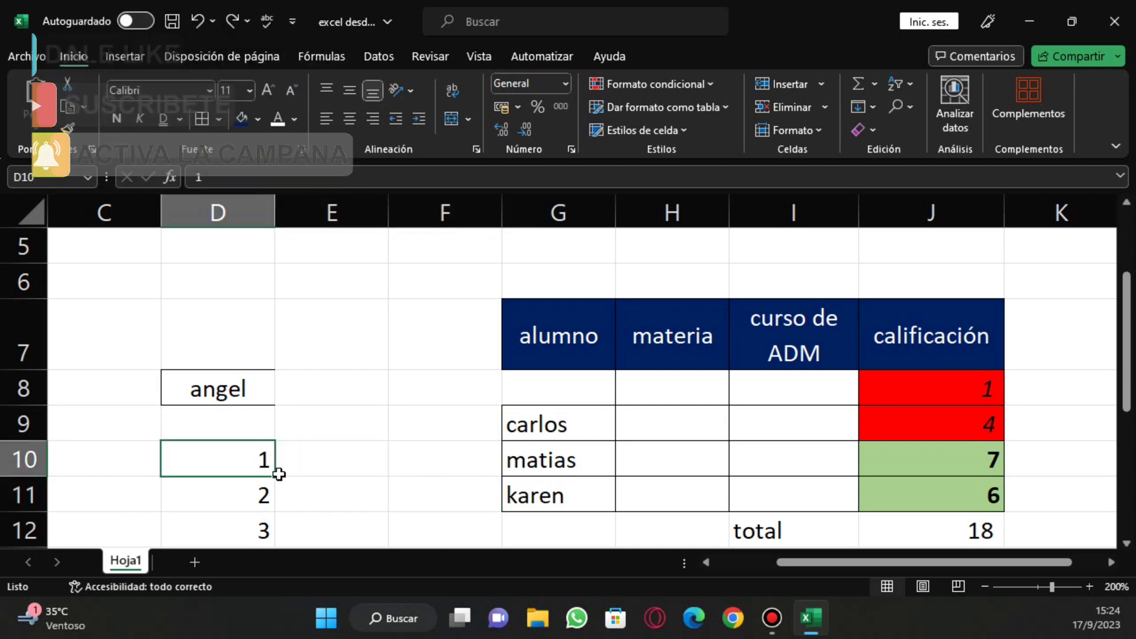
# - Fill D10 into E10 as Serie de relleno so E10 shows 2
pyautogui.moveTo(275, 476); pyautogui.dragTo(388, 480)
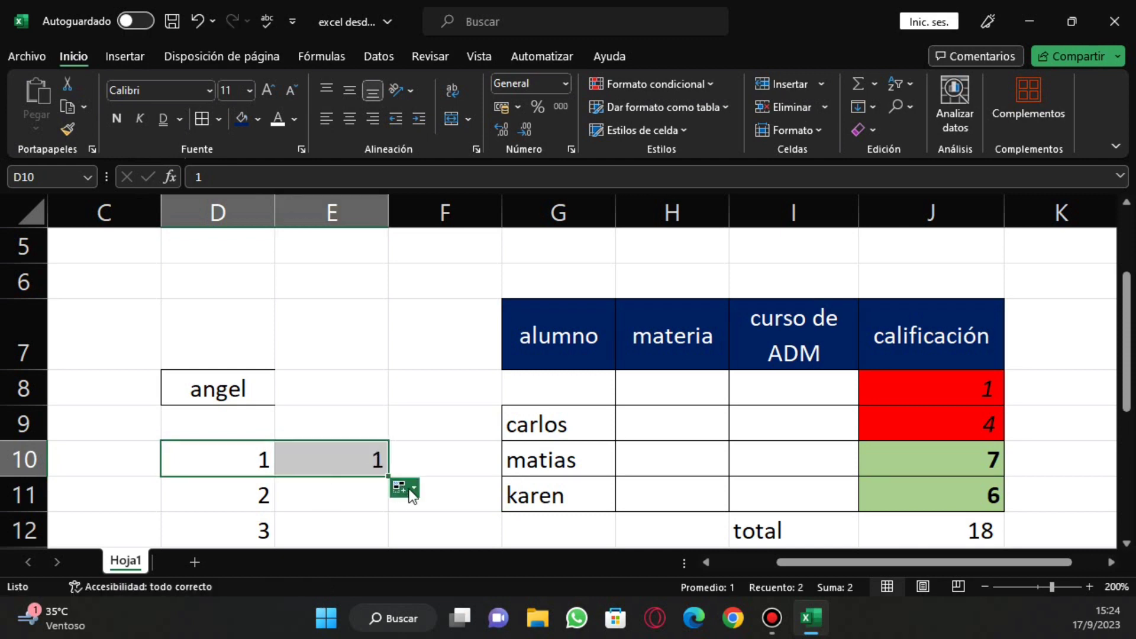
pyautogui.click(398, 485)
pyautogui.click(408, 507)
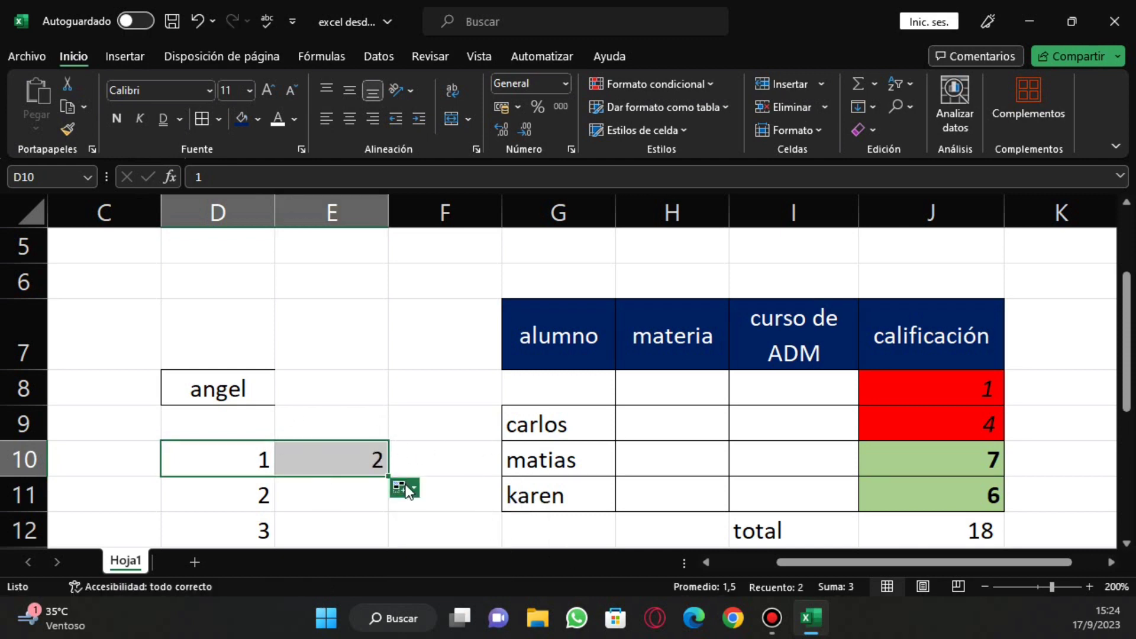
pyautogui.click(419, 401)
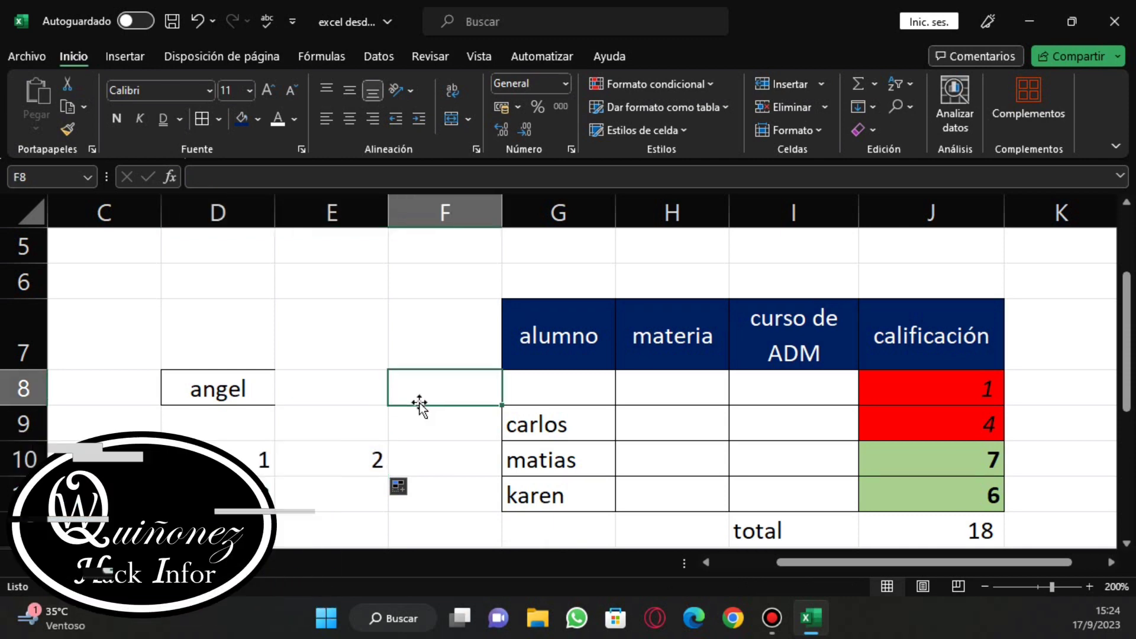
# - Zoom the sheet out to 130% and select empty ranges beside the table
pyautogui.click(985, 587)
pyautogui.click(985, 586)
pyautogui.click(986, 586)
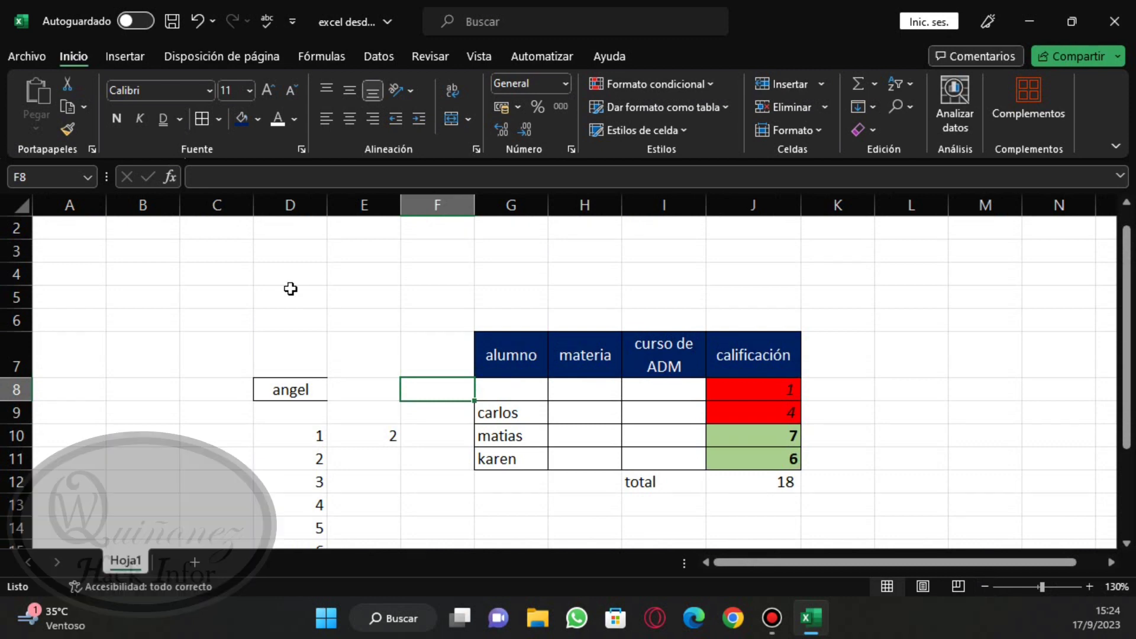
pyautogui.click(408, 324)
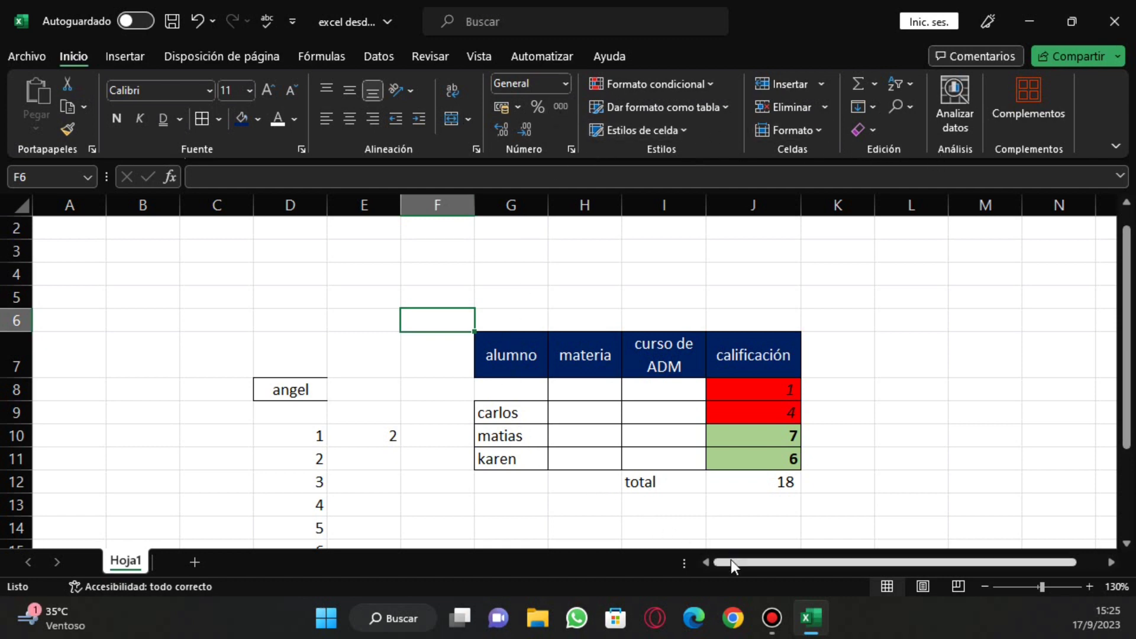
pyautogui.moveTo(730, 560); pyautogui.dragTo(824, 551)
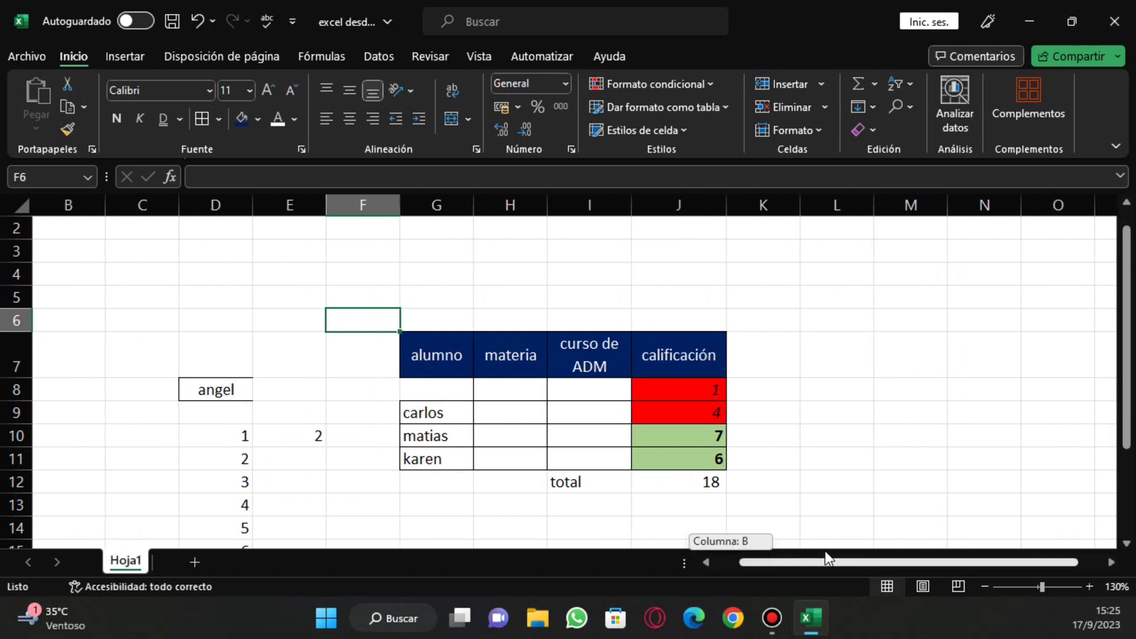
pyautogui.moveTo(834, 414); pyautogui.dragTo(1075, 385)
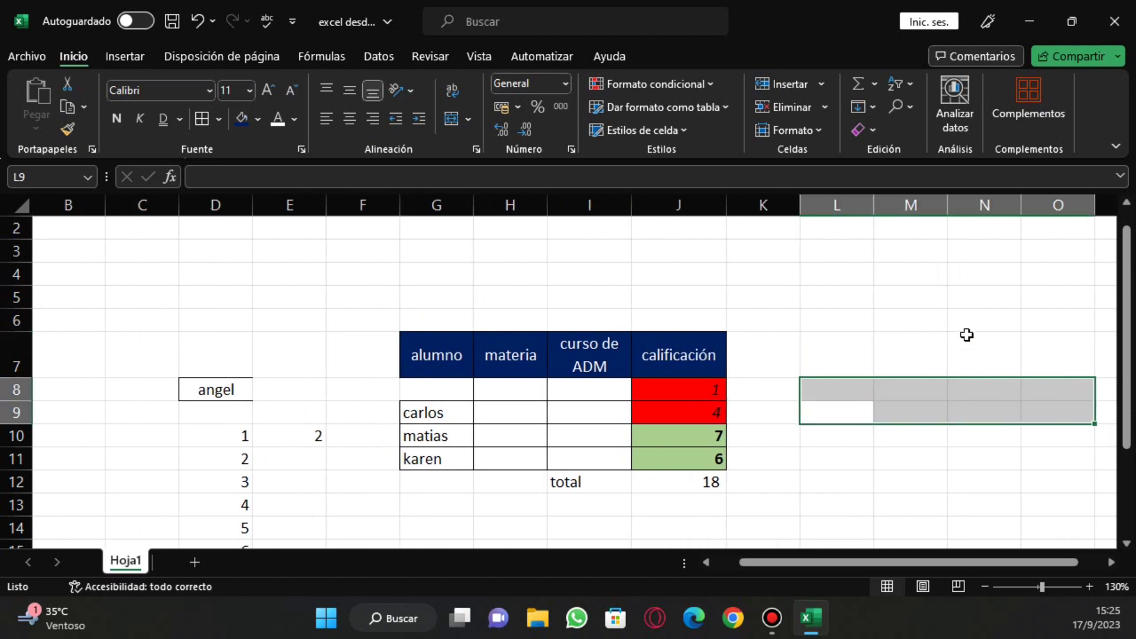
pyautogui.moveTo(986, 272); pyautogui.dragTo(1131, 288)
pyautogui.moveTo(628, 397)
pyautogui.mouseDown()
pyautogui.moveTo(658, 512)
pyautogui.moveTo(652, 596)
pyautogui.mouseUp()
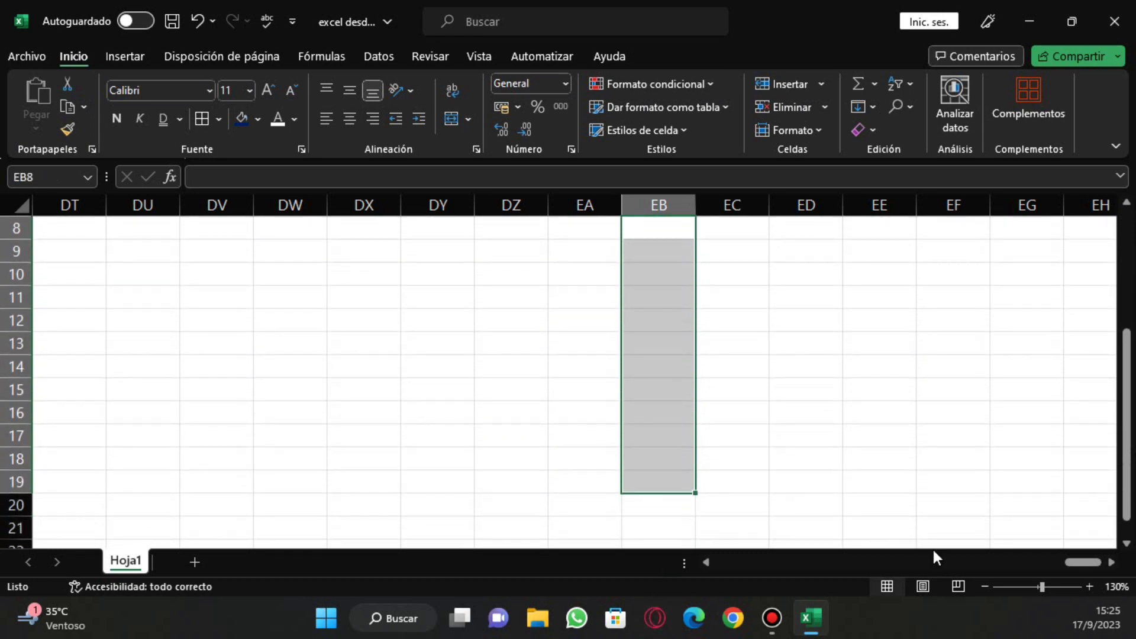
pyautogui.moveTo(1081, 562); pyautogui.dragTo(622, 560)
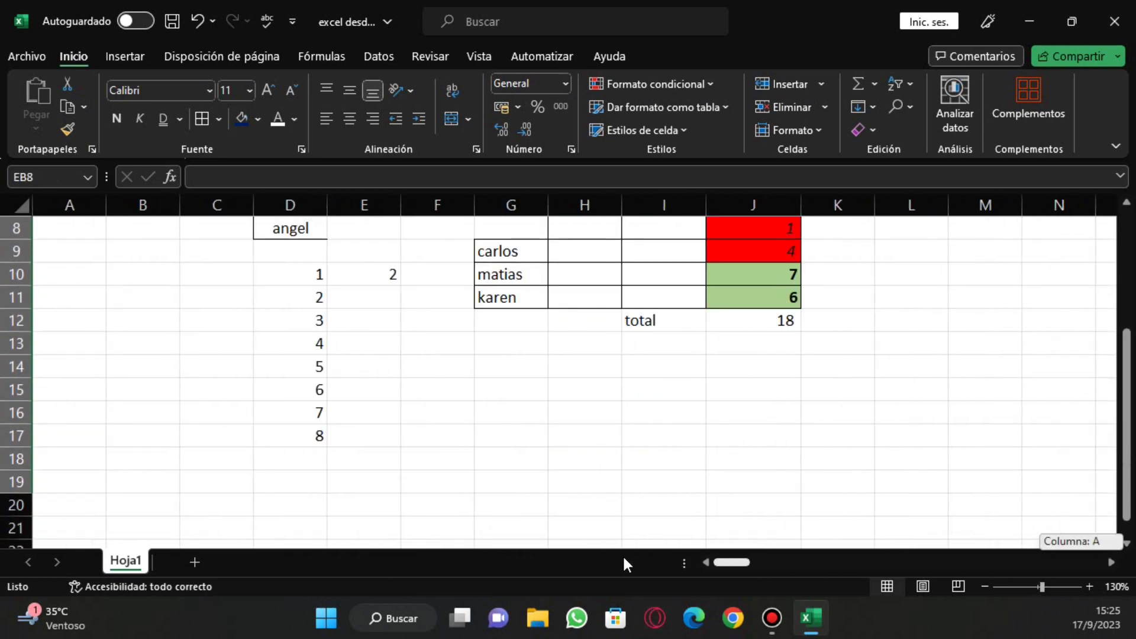
pyautogui.scroll(3, 394, 428)
# - Move the angel entry from D8 into the table's empty alumno cell G8
pyautogui.click(364, 379)
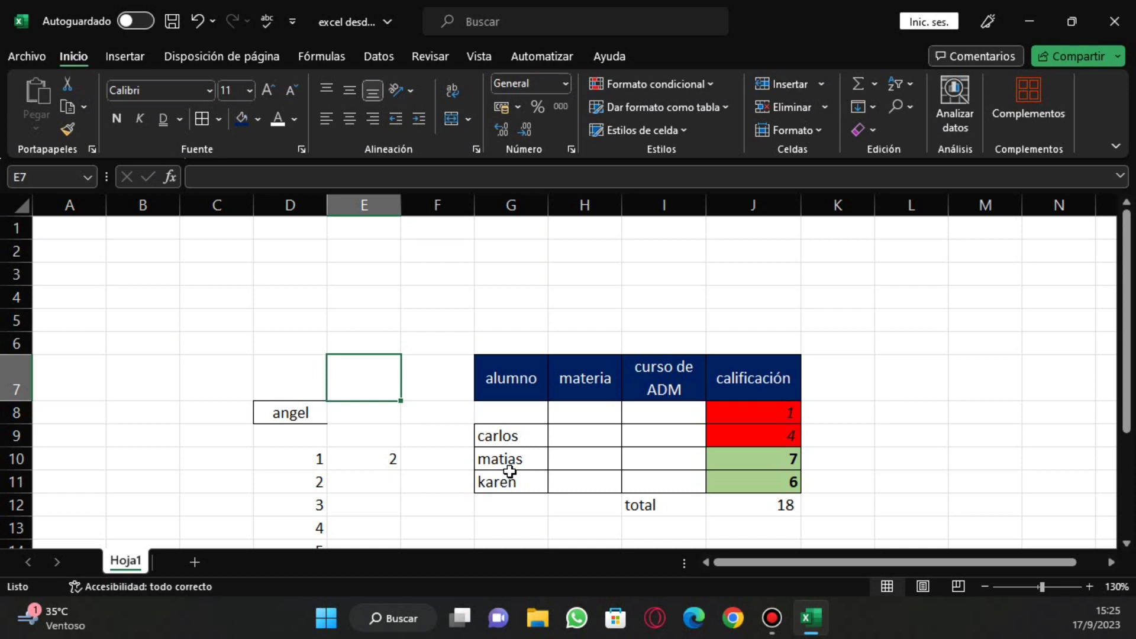
pyautogui.click(317, 428)
pyautogui.click(314, 411)
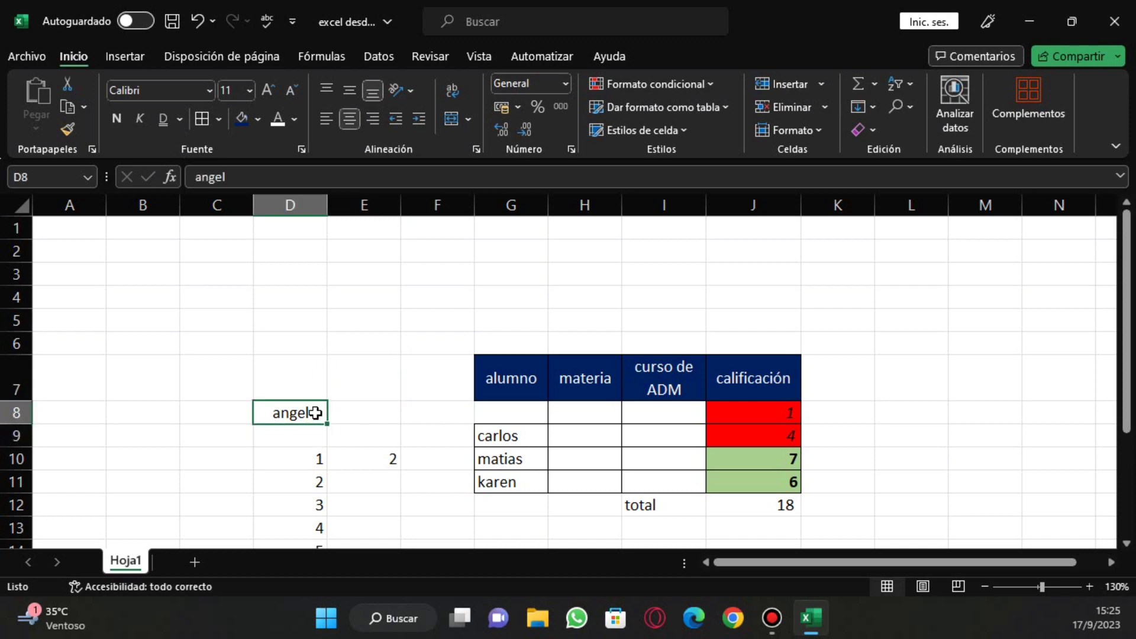
pyautogui.moveTo(290, 425); pyautogui.dragTo(500, 436)
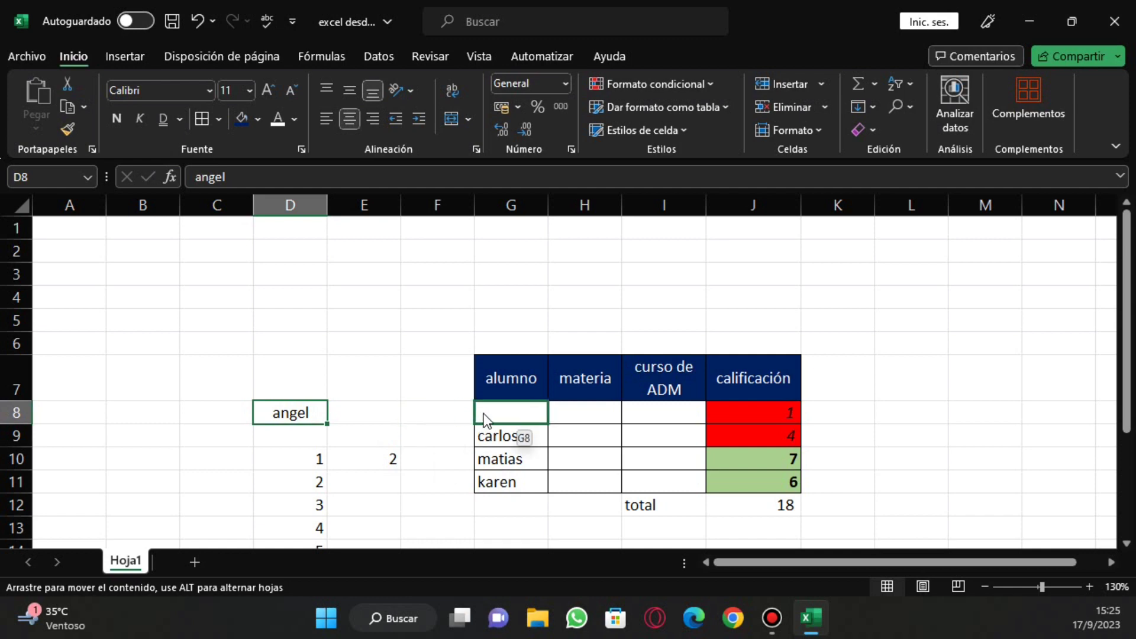
pyautogui.click(822, 278)
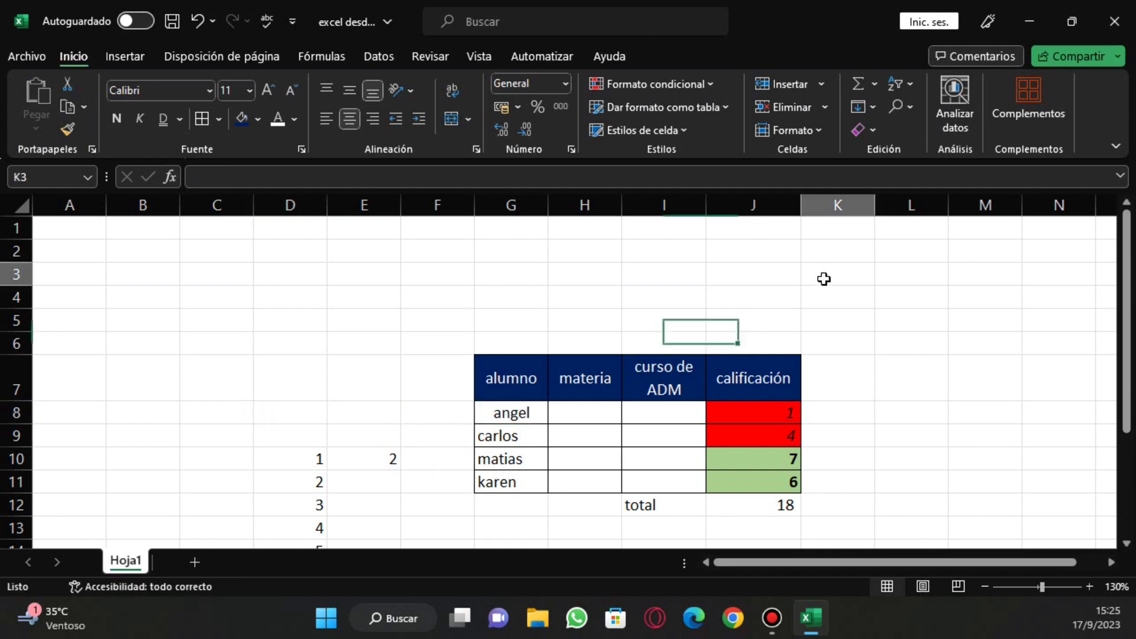
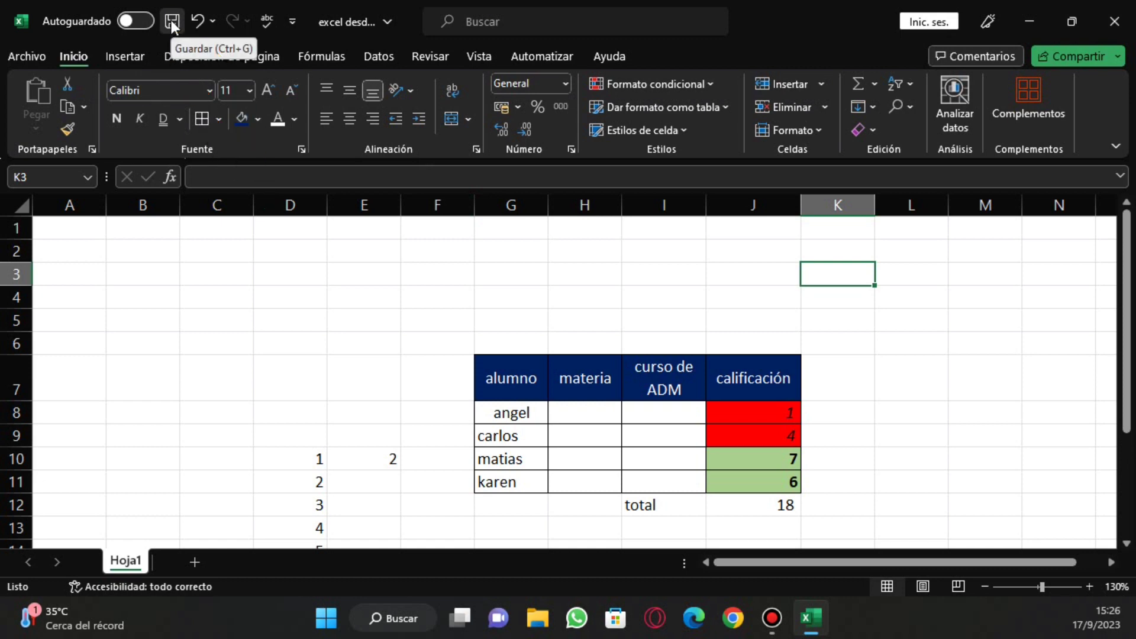
# - Save the grades workbook to this PC, then select E5 and save again with Ctrl+G
pyautogui.click(172, 20)
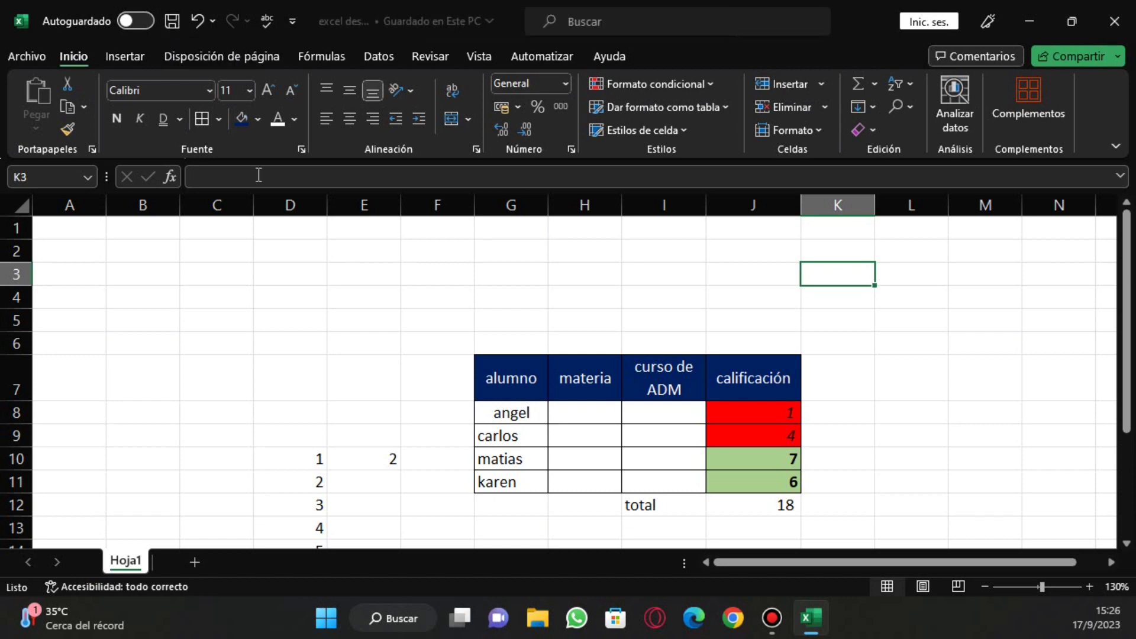
pyautogui.click(423, 373)
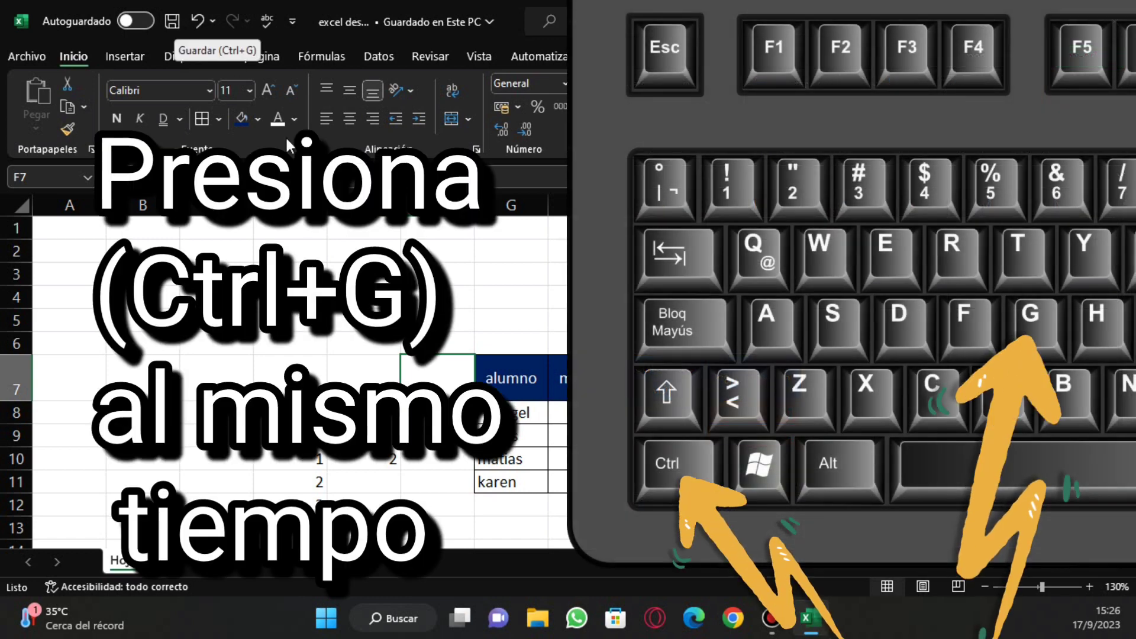
pyautogui.click(341, 317)
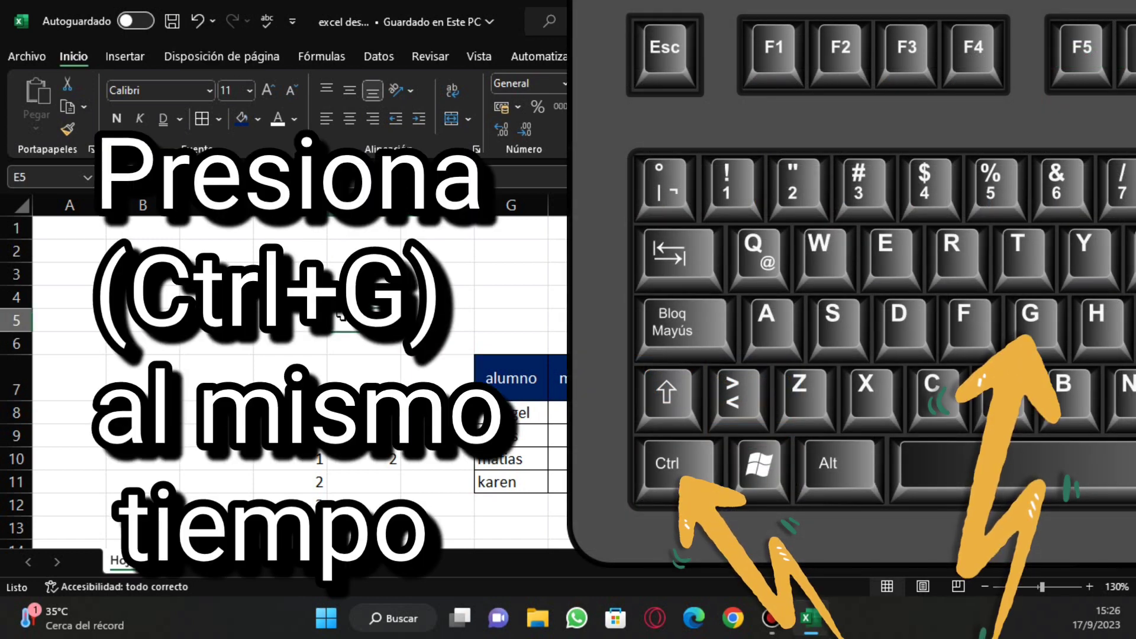
pyautogui.hotkey('ctrl', 'g')
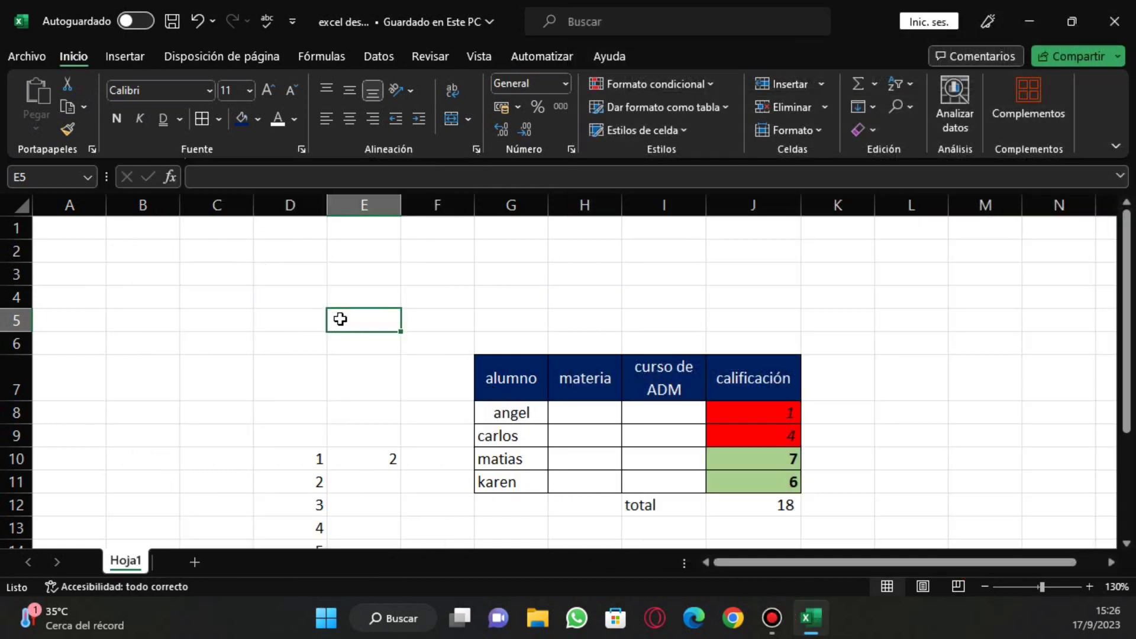
# - Move the name angel from G8 out of the table into cell E8
pyautogui.click(516, 350)
pyautogui.click(500, 422)
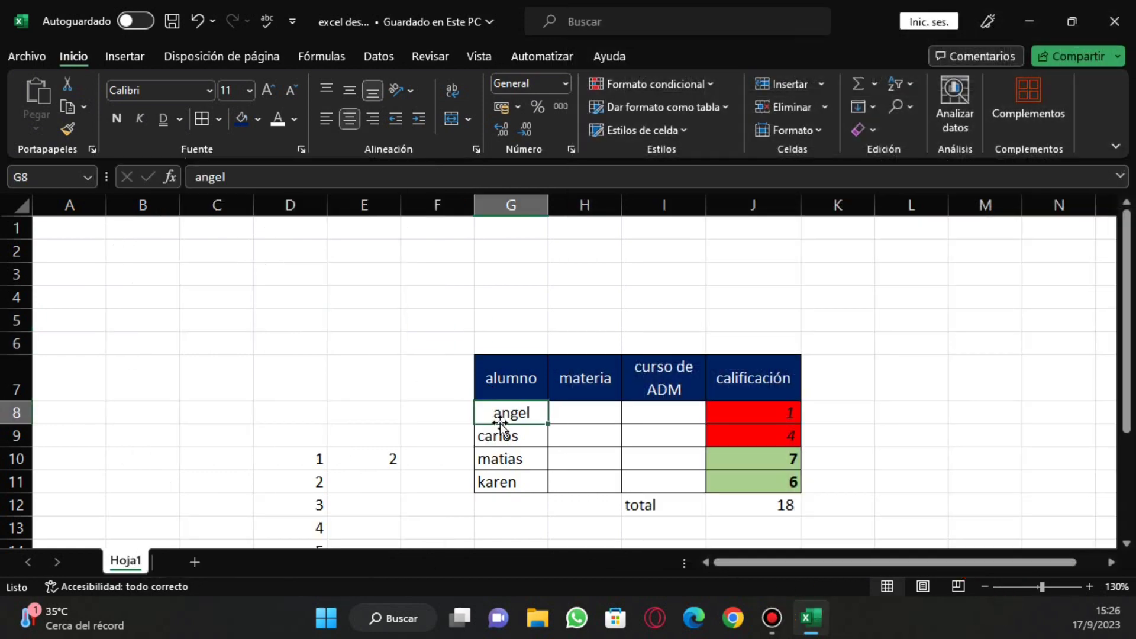
pyautogui.moveTo(473, 424); pyautogui.dragTo(338, 414)
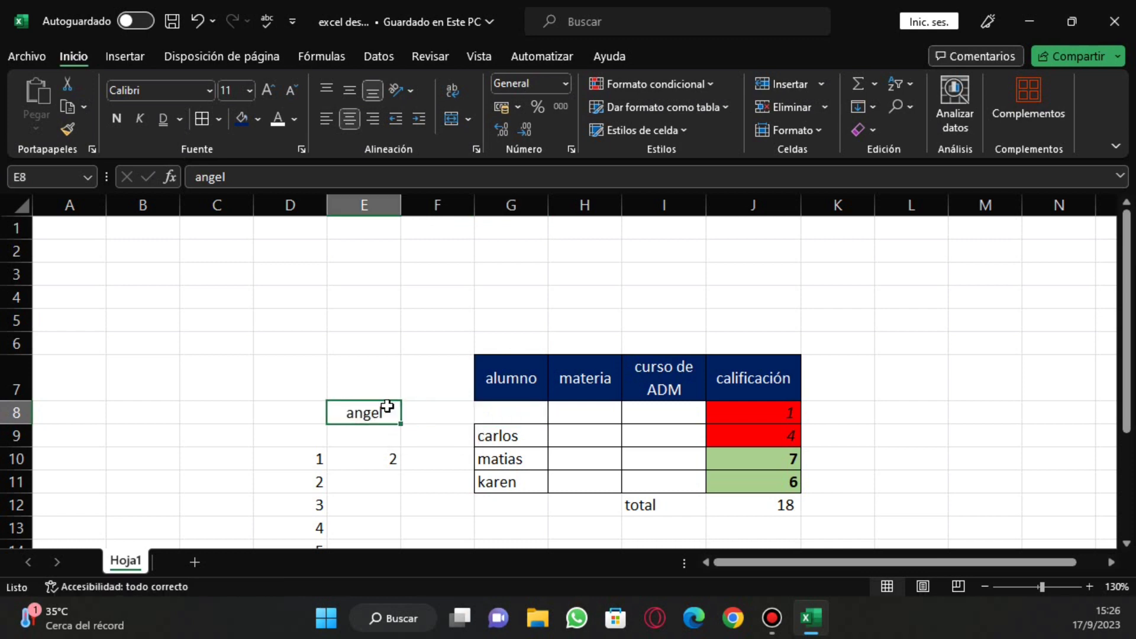
# - Close the workbook choosing Guardar, then reopen excel desde 0 from the desktop
pyautogui.click(1116, 22)
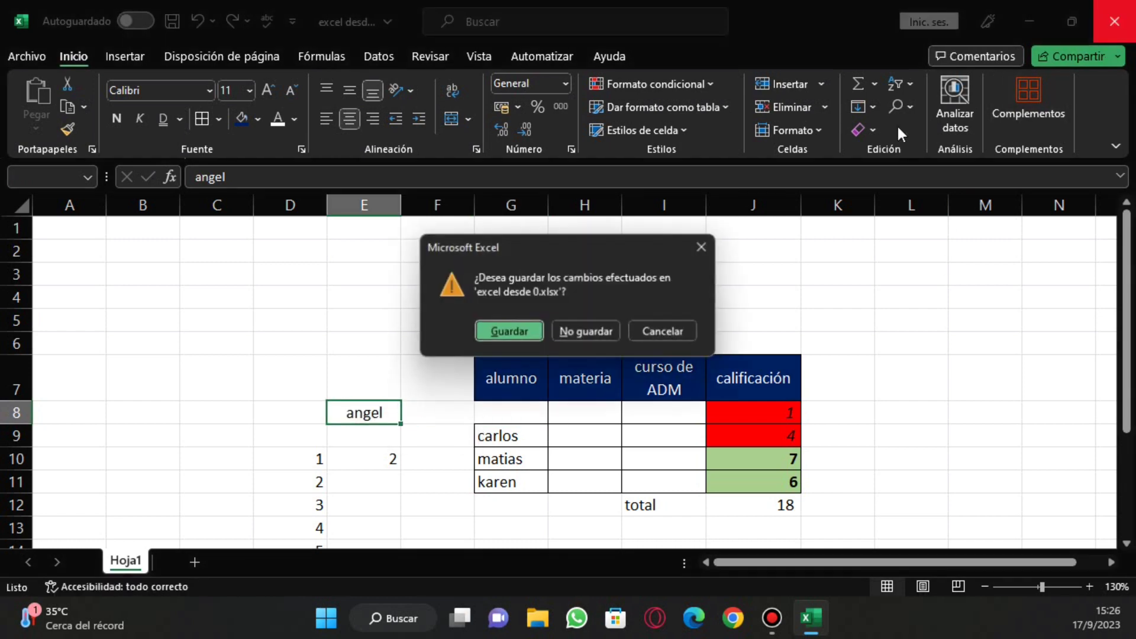
pyautogui.click(508, 331)
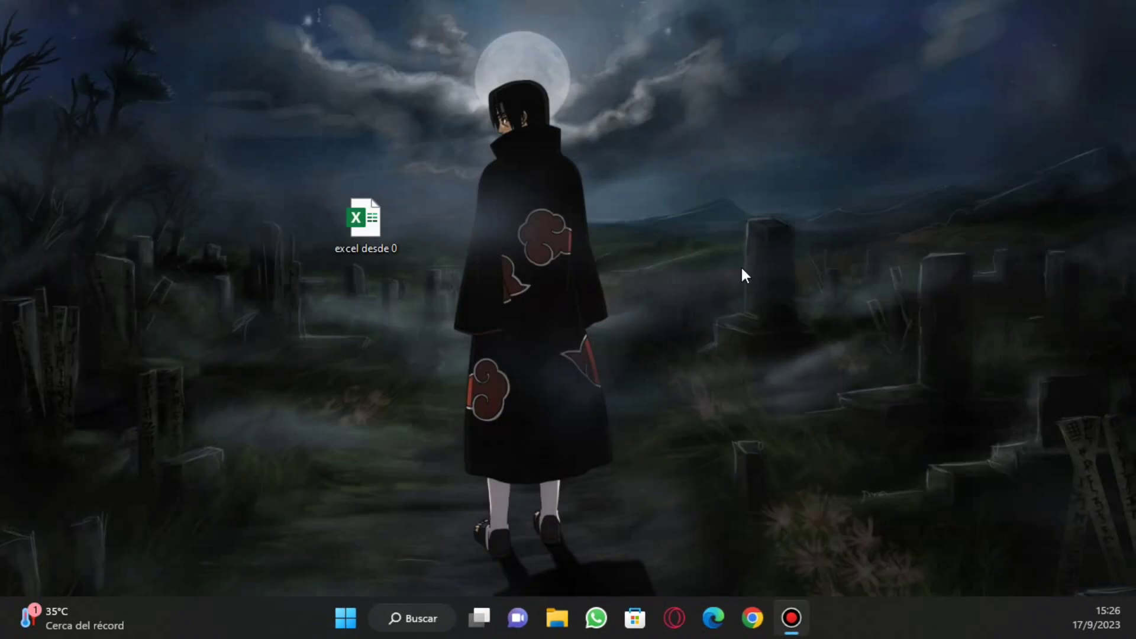
pyautogui.doubleClick(353, 222)
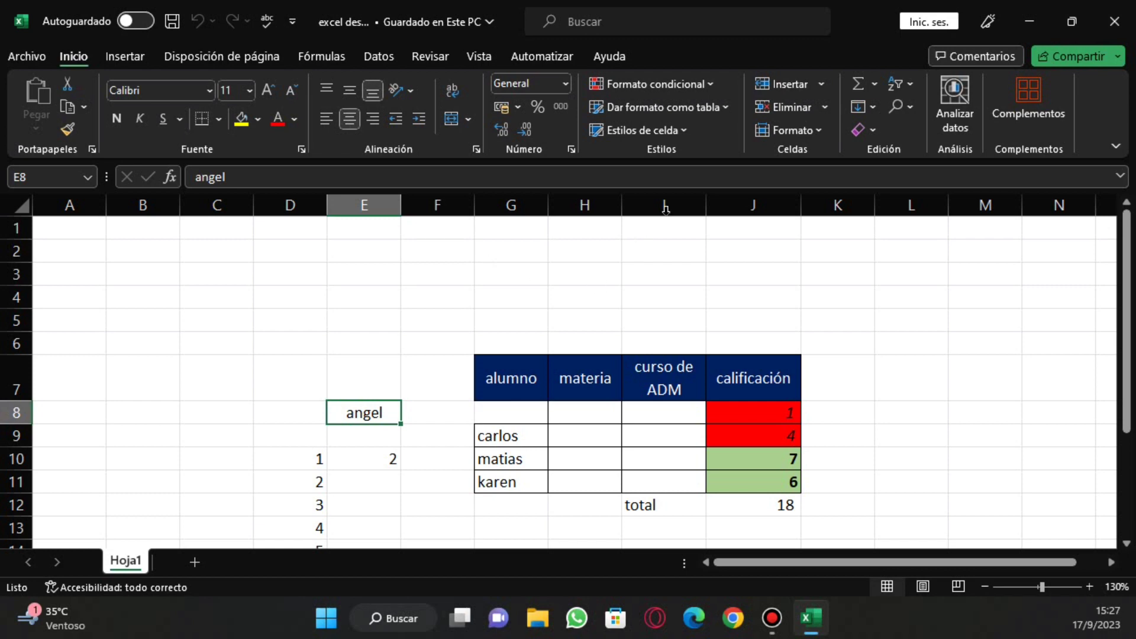
pyautogui.scroll(-1, 692, 307)
pyautogui.scroll(1, 703, 302)
pyautogui.click(322, 350)
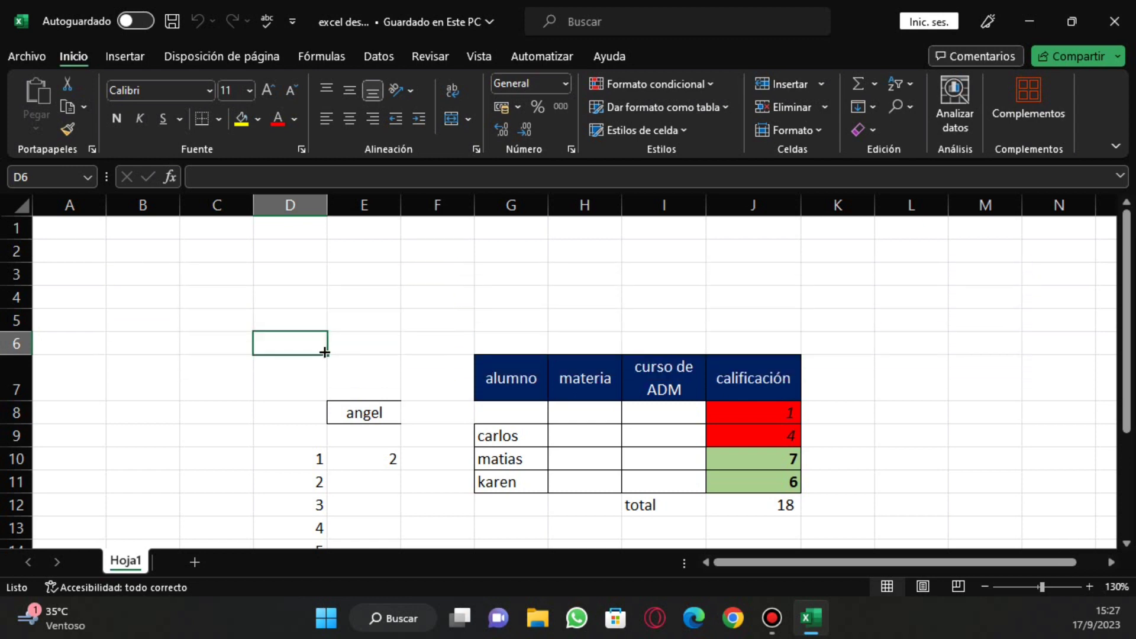
pyautogui.click(423, 273)
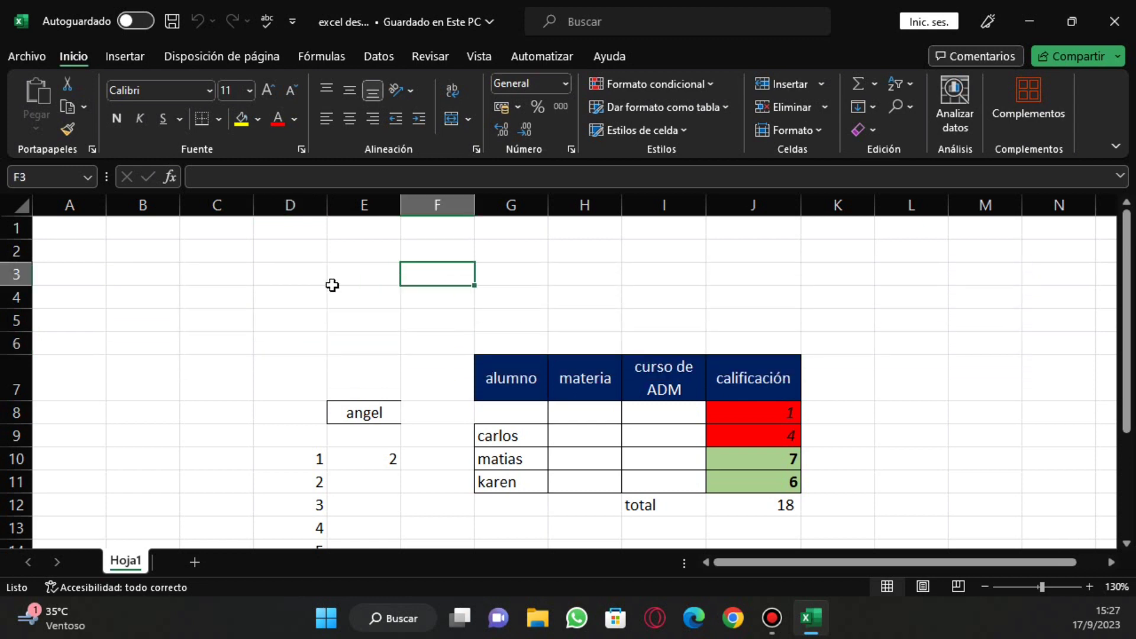
pyautogui.click(331, 283)
pyautogui.click(332, 314)
pyautogui.click(354, 296)
pyautogui.click(263, 289)
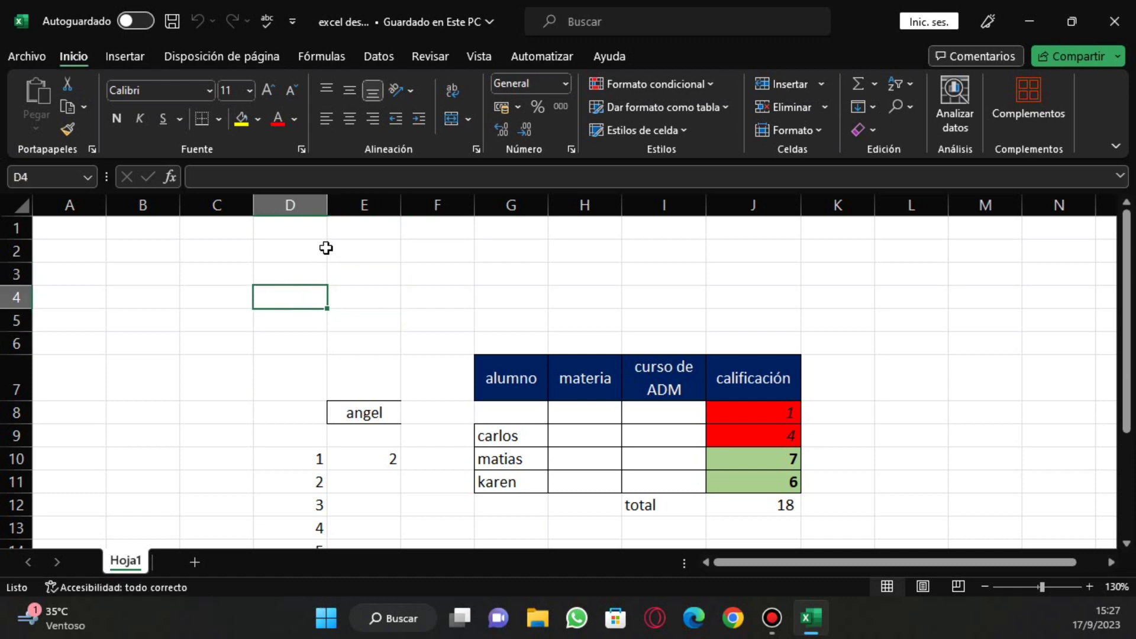
pyautogui.click(322, 248)
pyautogui.click(361, 268)
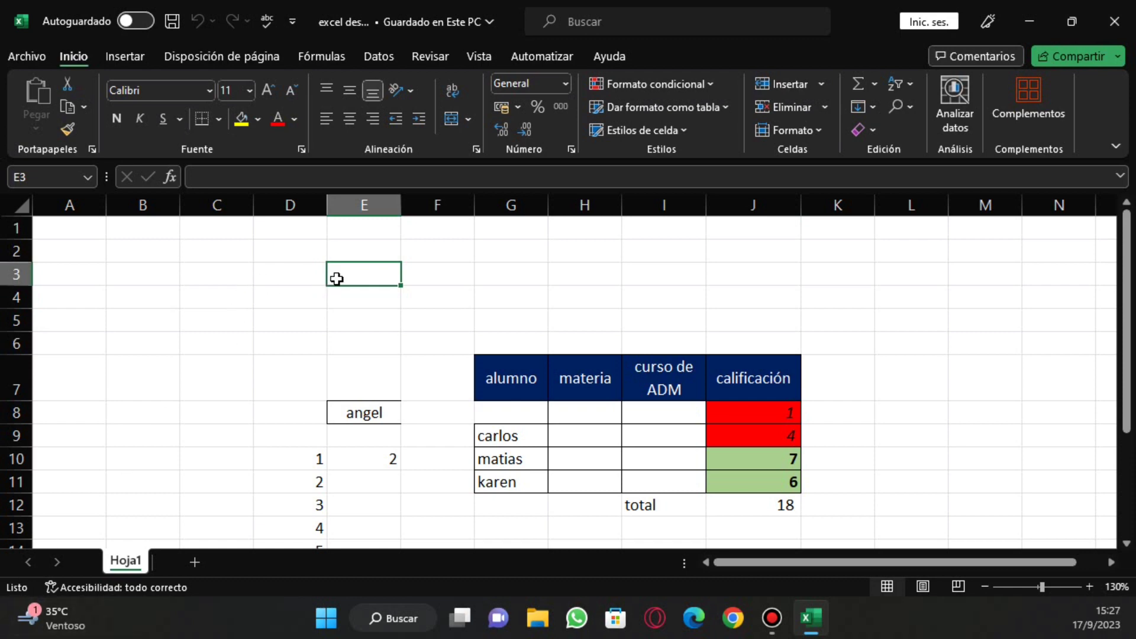
pyautogui.click(287, 301)
pyautogui.click(393, 299)
pyautogui.click(441, 291)
pyautogui.click(442, 249)
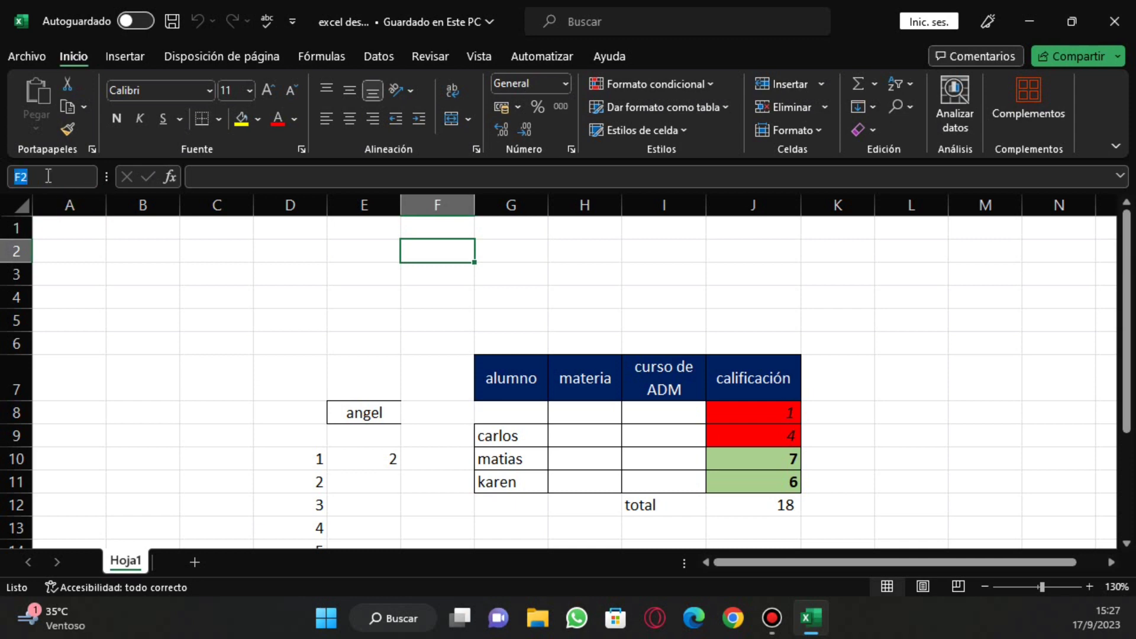
pyautogui.click(171, 320)
pyautogui.click(323, 268)
pyautogui.click(463, 283)
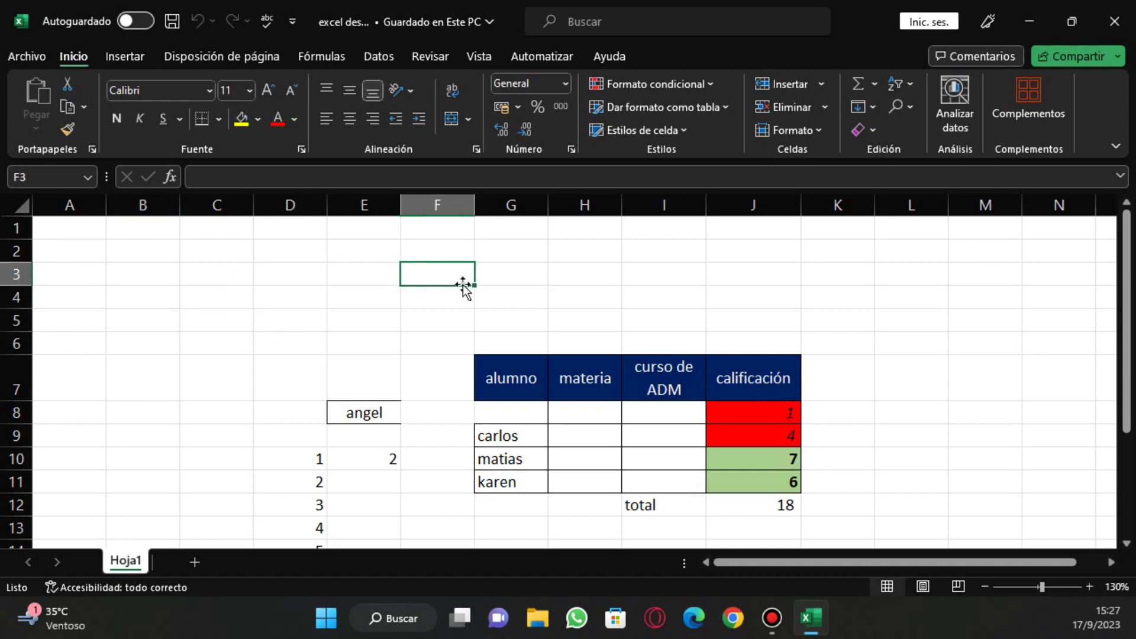
pyautogui.click(677, 325)
pyautogui.click(524, 305)
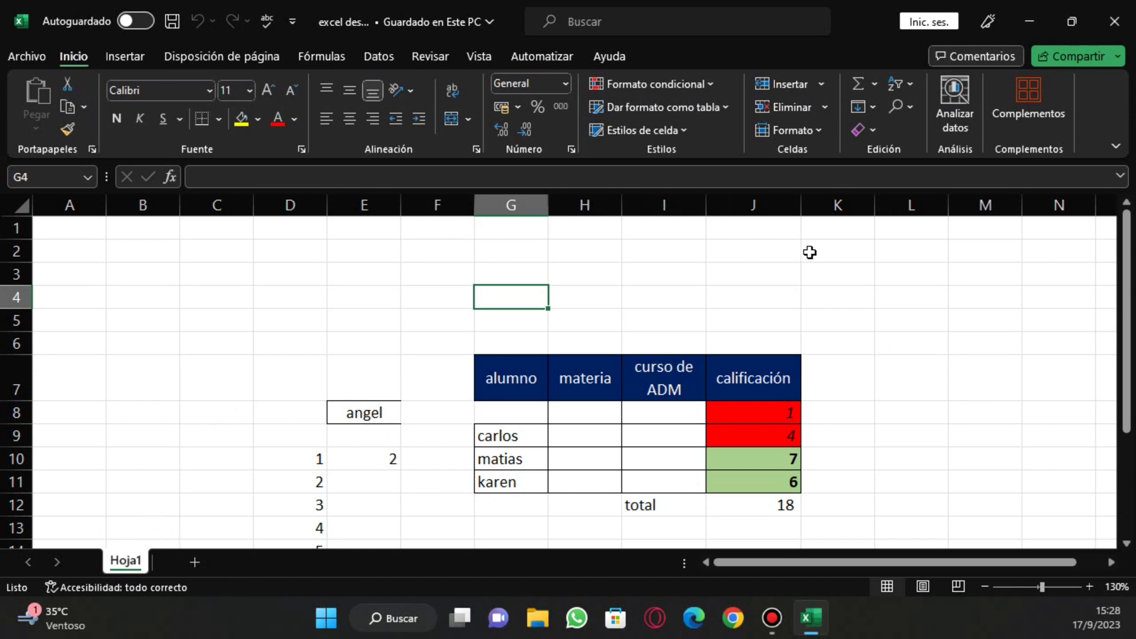
# - Select B4:L7, add a blank Hoja2 sheet, and switch between the tabs, ending on Hoja1
pyautogui.moveTo(168, 296); pyautogui.dragTo(941, 363)
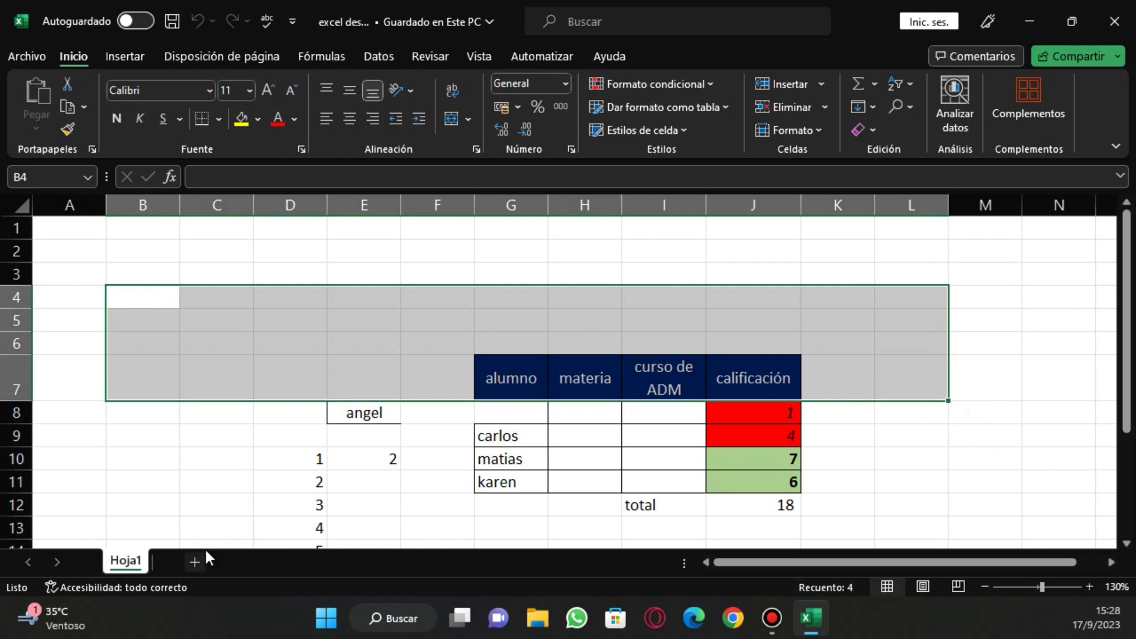
pyautogui.click(191, 560)
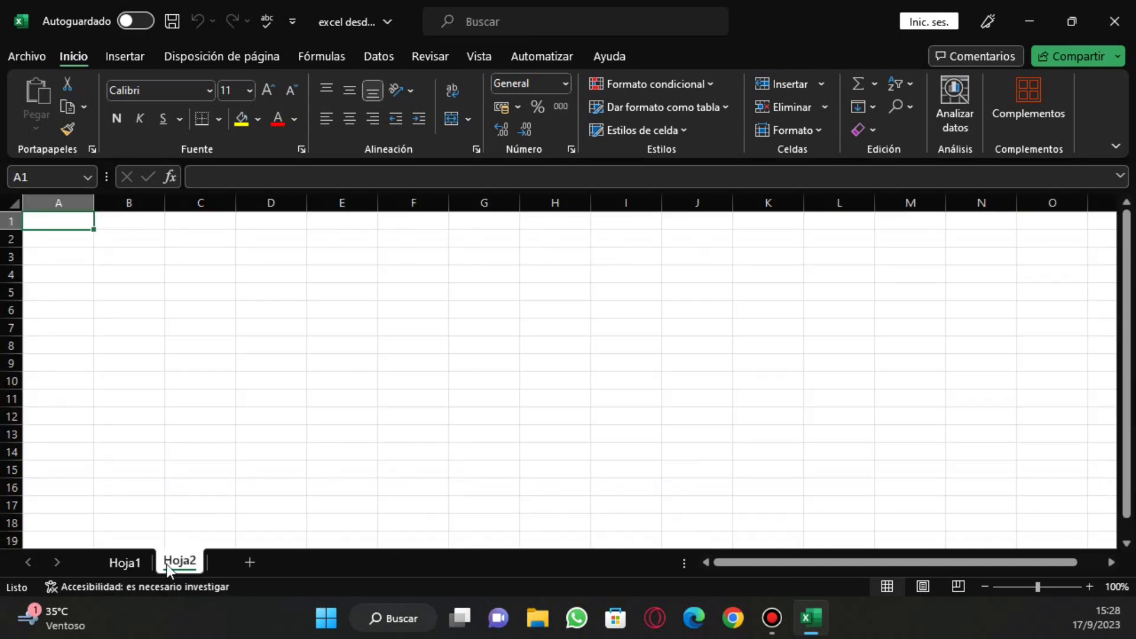
pyautogui.click(133, 562)
pyautogui.click(165, 562)
pyautogui.click(138, 562)
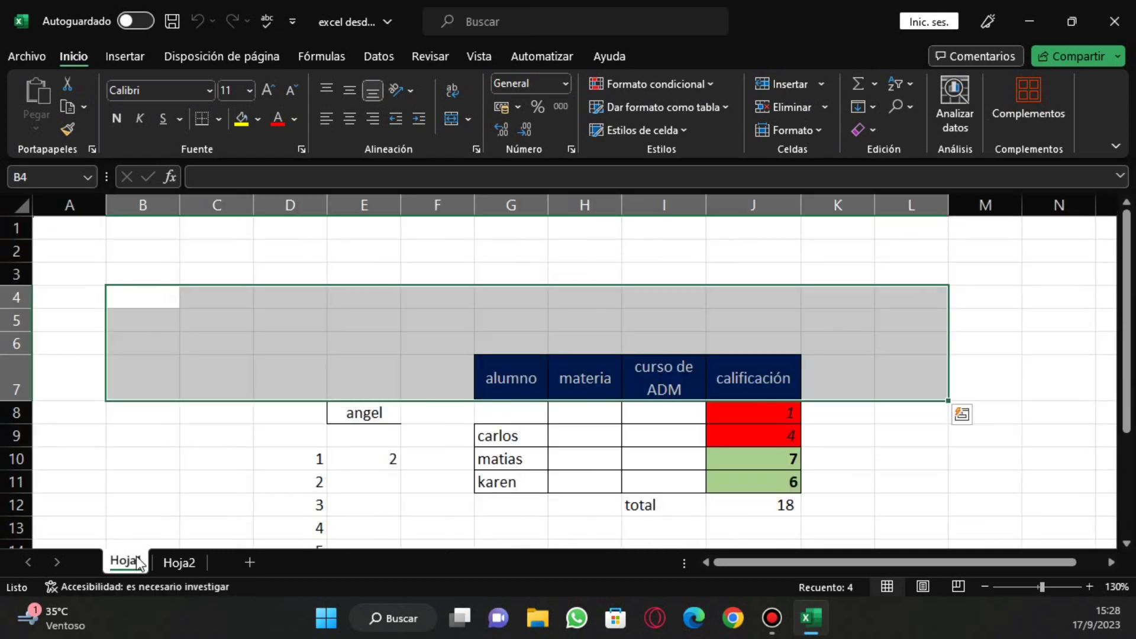
pyautogui.click(187, 562)
pyautogui.click(133, 562)
pyautogui.click(167, 562)
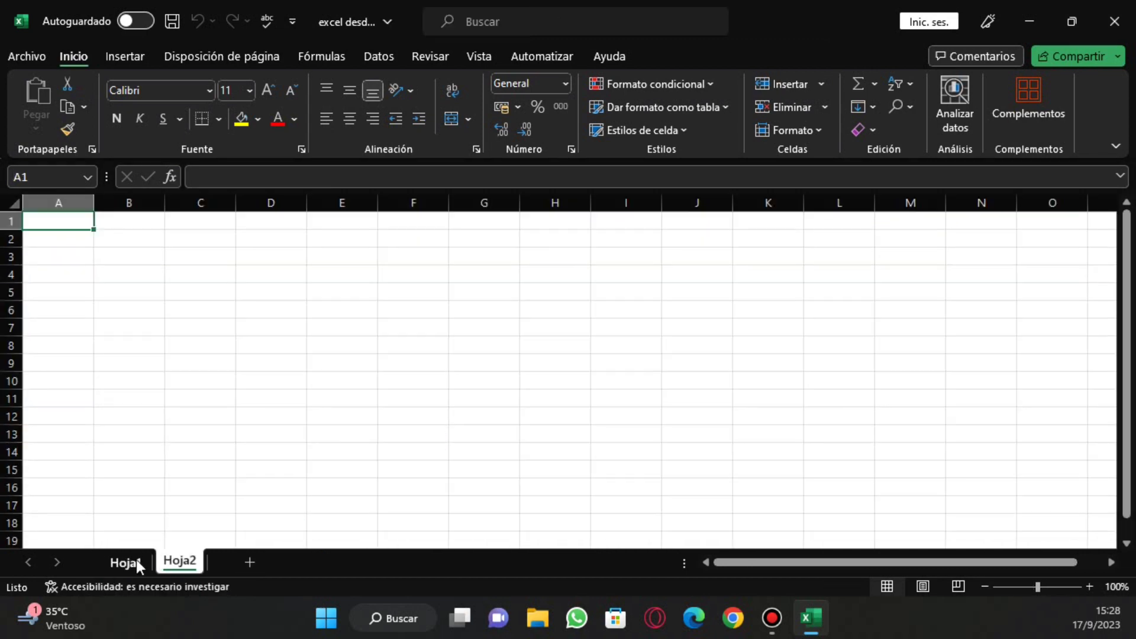
pyautogui.click(138, 562)
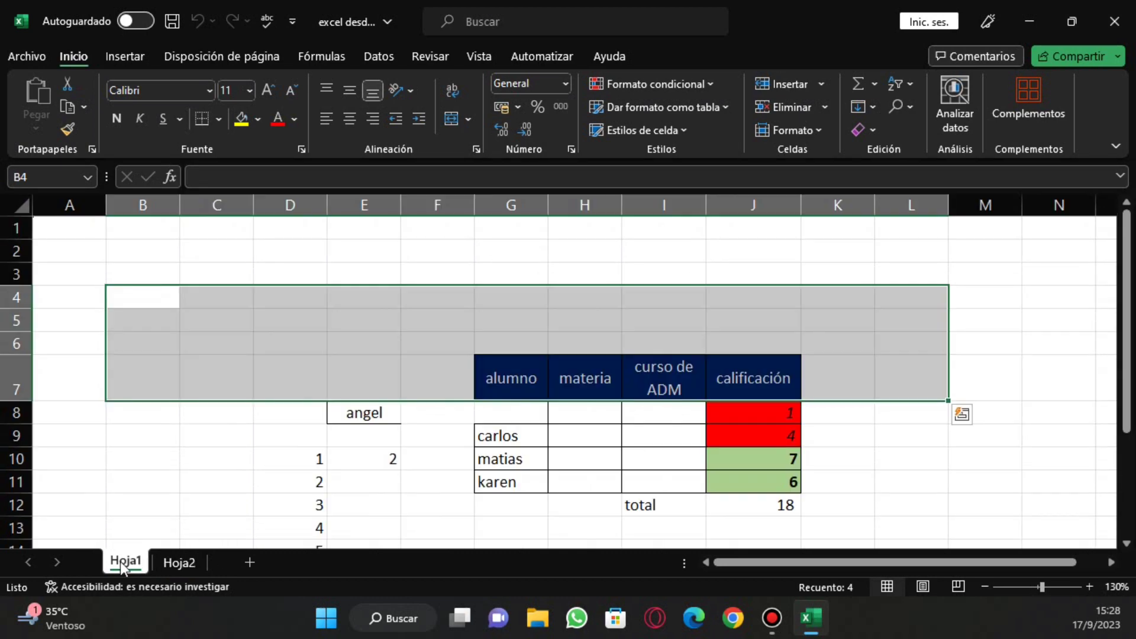
# - Rename the Hoja1 sheet to enero
pyautogui.doubleClick(122, 562)
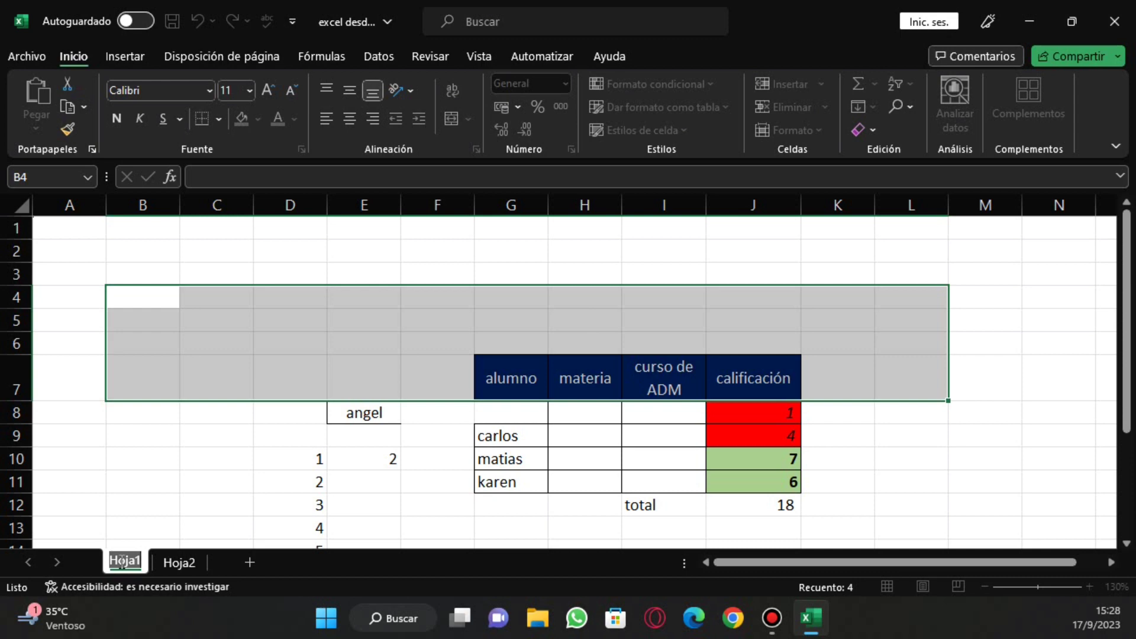
pyautogui.write('en')
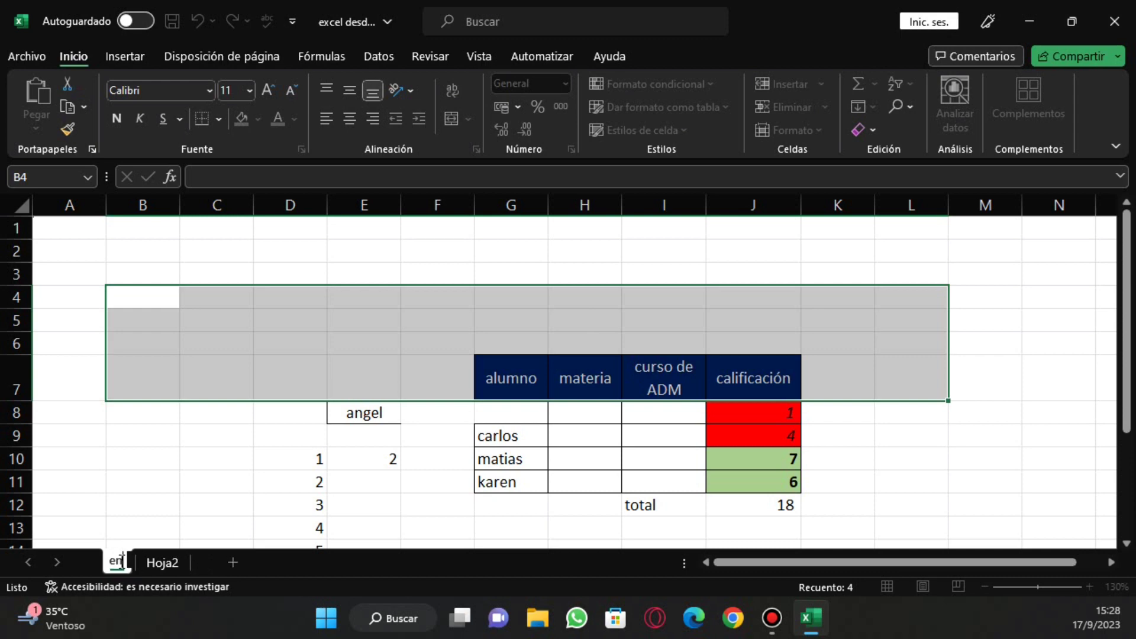
pyautogui.write('ero')
pyautogui.press('Return')
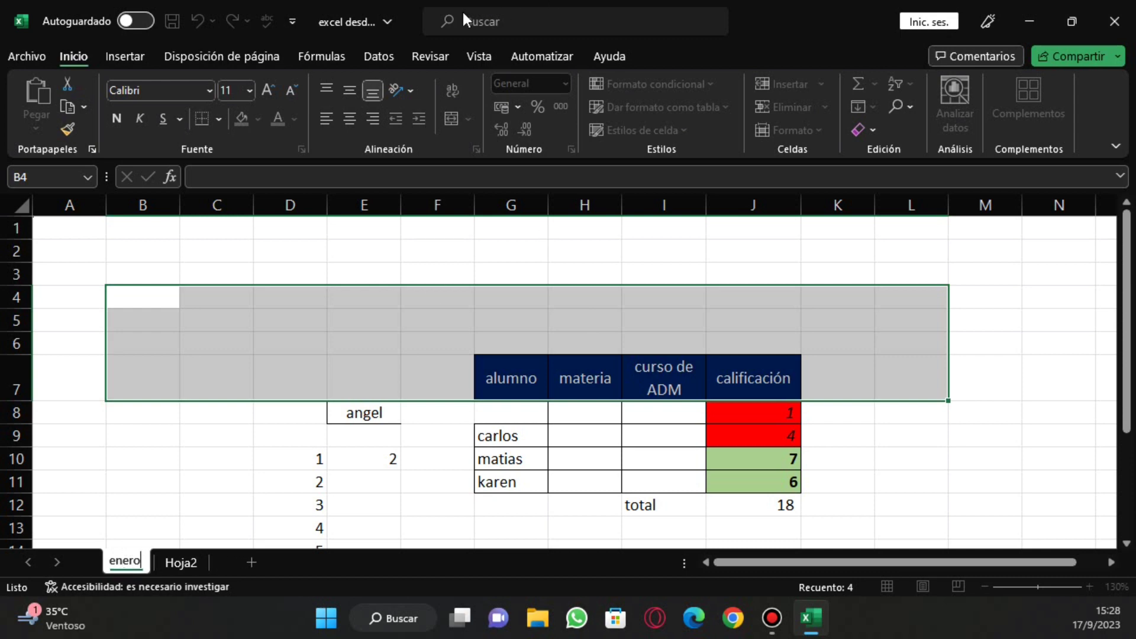
# - Rename the Hoja2 sheet to febrero
pyautogui.click(187, 566)
pyautogui.doubleClick(188, 566)
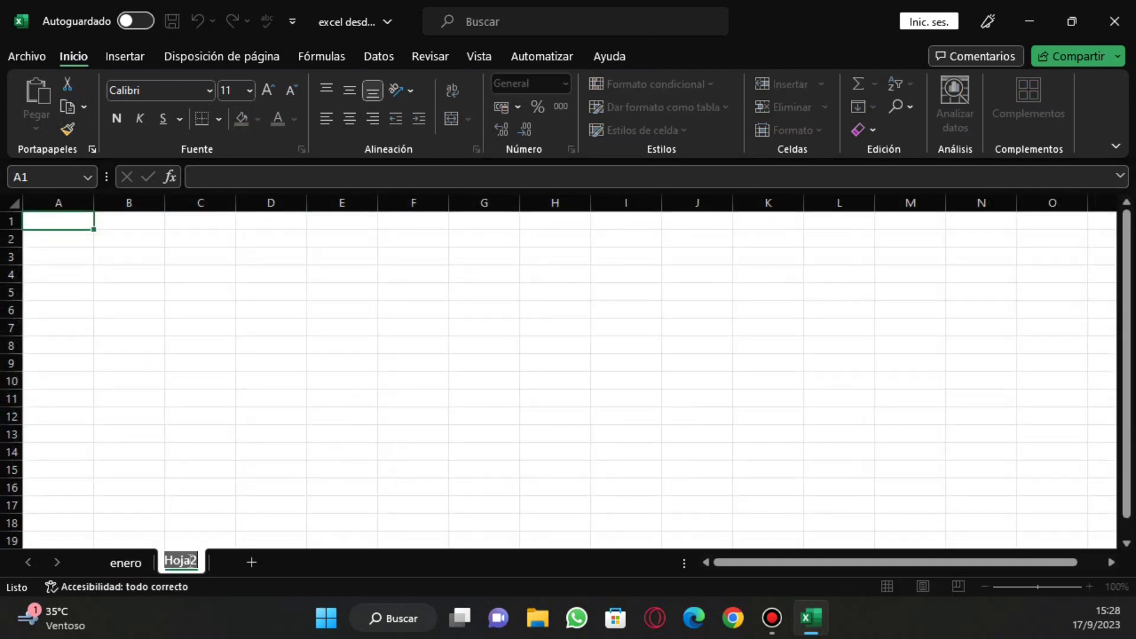
pyautogui.write('febr')
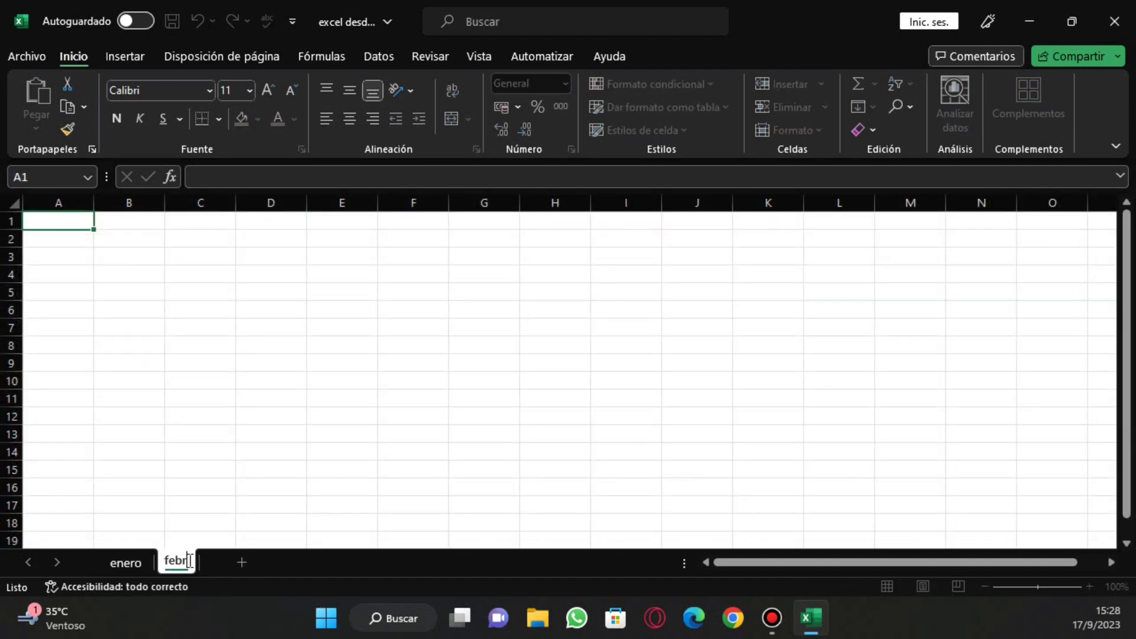
pyautogui.write('ero')
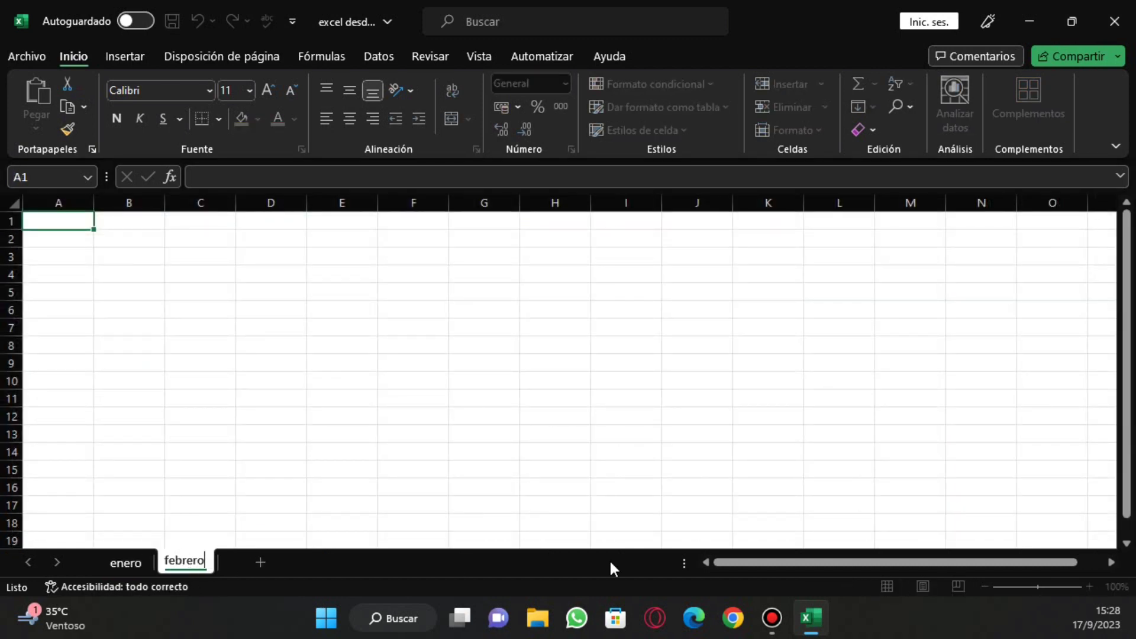
pyautogui.click(464, 470)
# - Return to the enero sheet and select cells D11, E6, H4, J4 and F4 in turn
pyautogui.click(119, 571)
pyautogui.click(216, 504)
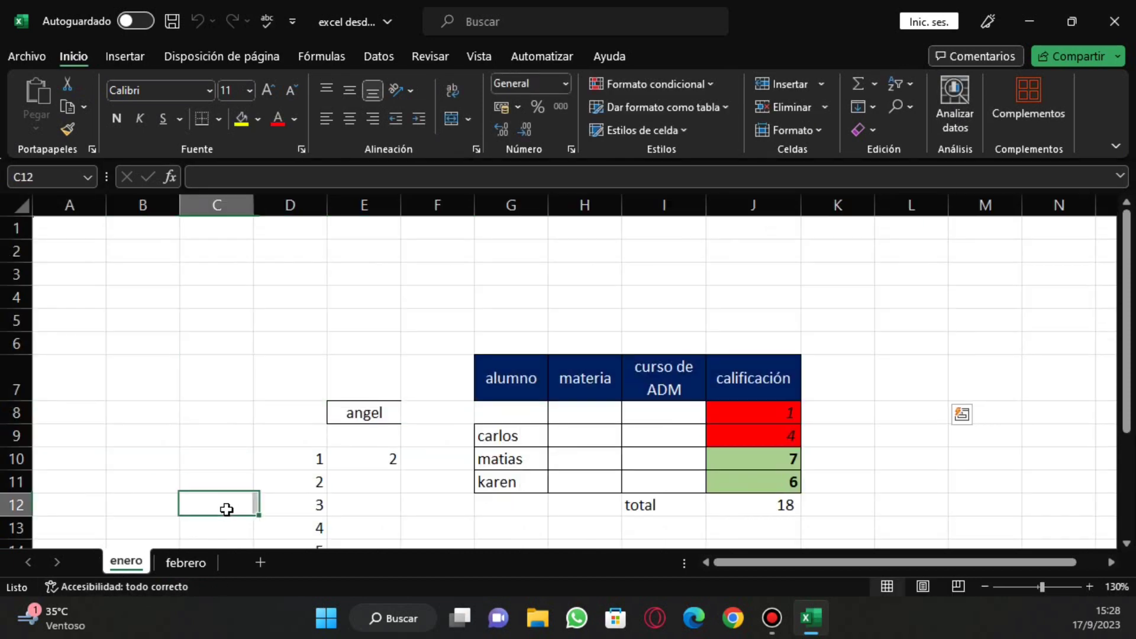
pyautogui.click(290, 481)
pyautogui.click(364, 355)
pyautogui.click(585, 297)
pyautogui.click(712, 297)
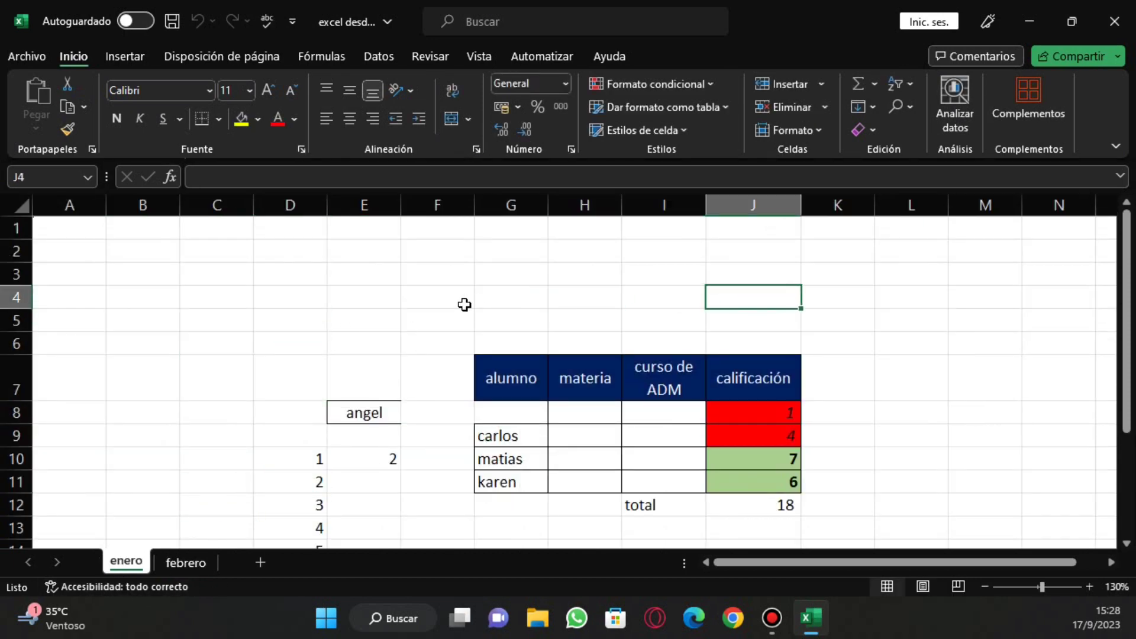
pyautogui.click(464, 304)
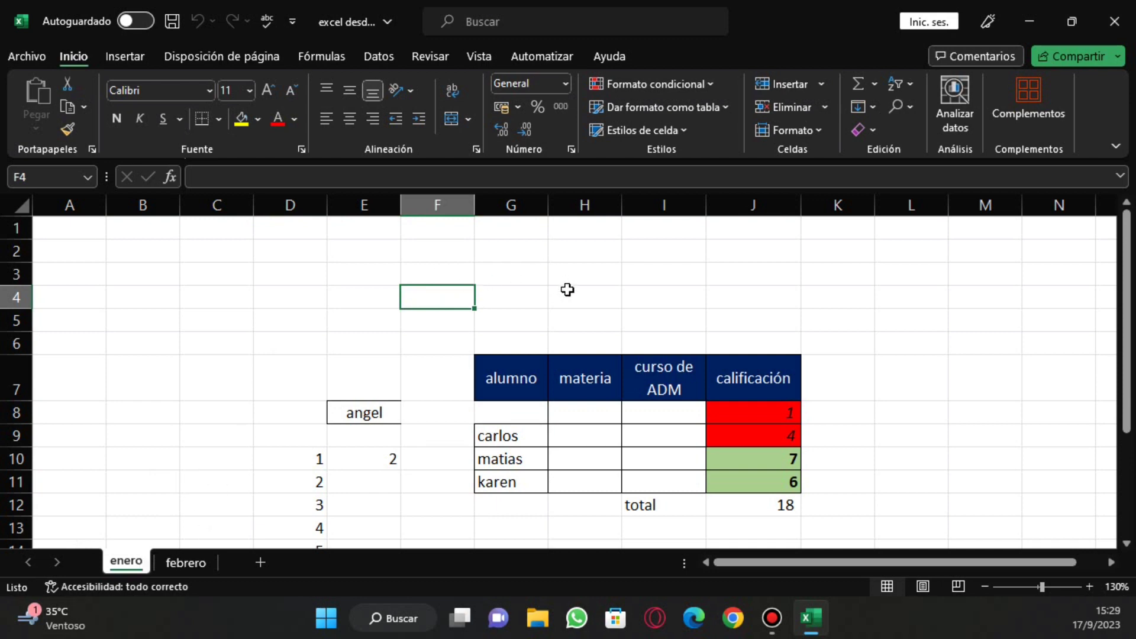
# - Select cells around the table header, then move the empty cell F3 up to F2
pyautogui.click(495, 271)
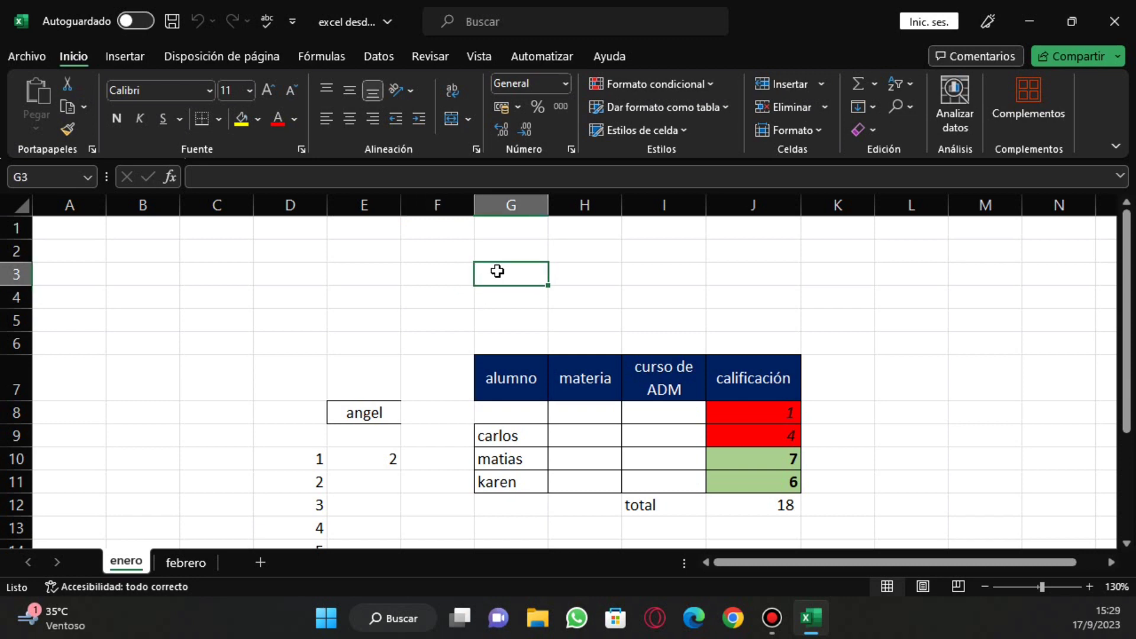
pyautogui.click(454, 279)
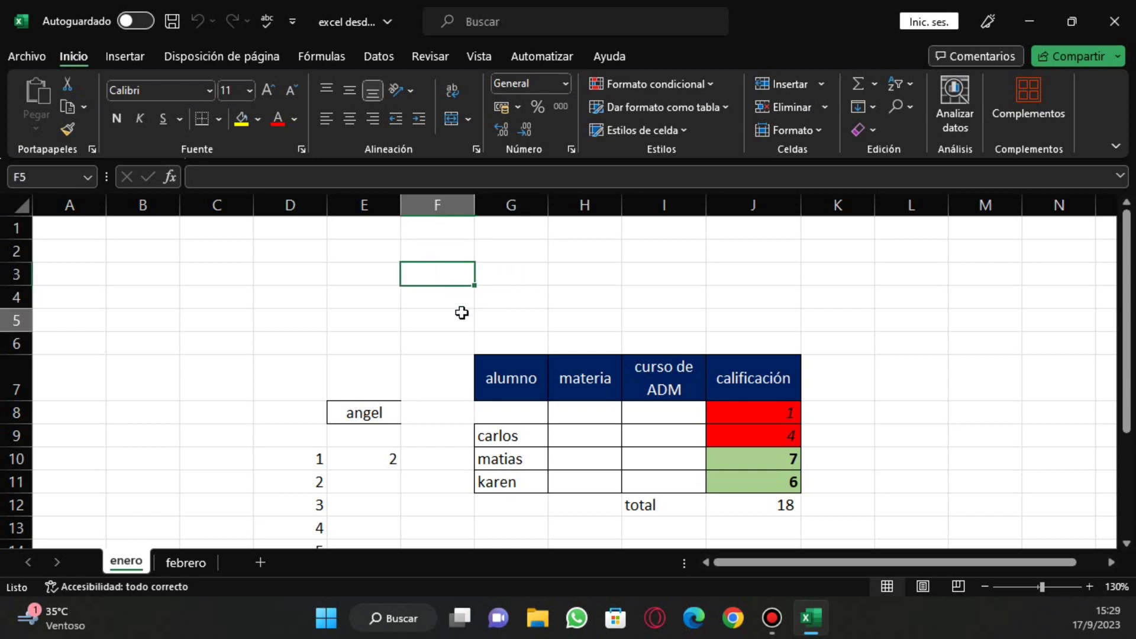
pyautogui.click(462, 313)
pyautogui.click(578, 349)
pyautogui.click(571, 381)
pyautogui.press('Left')
pyautogui.click(640, 377)
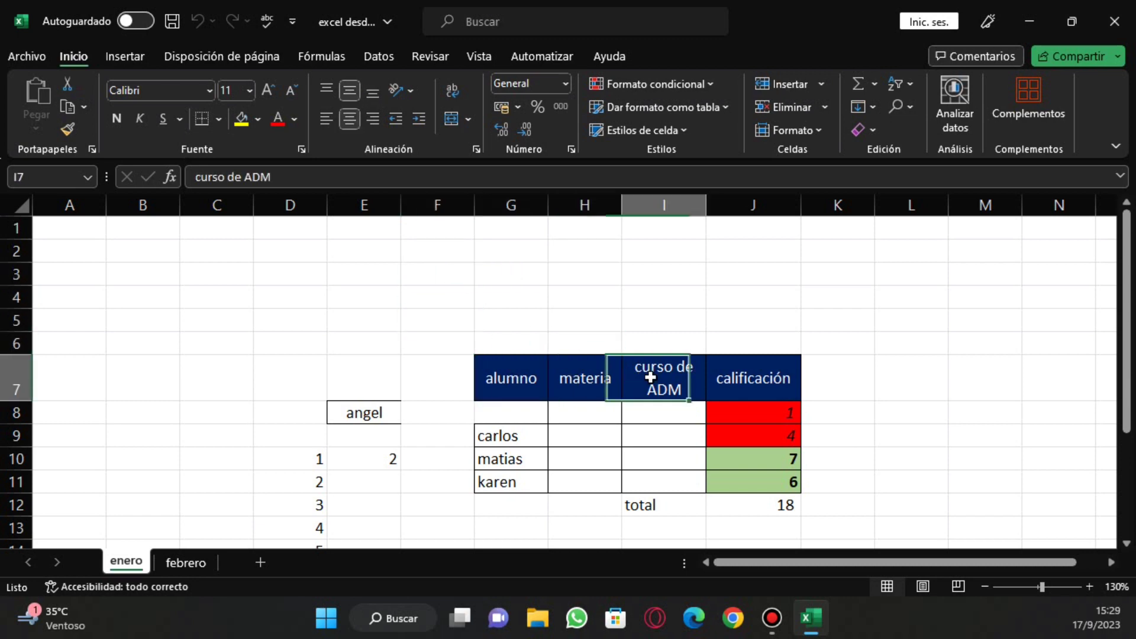
pyautogui.click(736, 378)
pyautogui.click(493, 294)
pyautogui.click(452, 281)
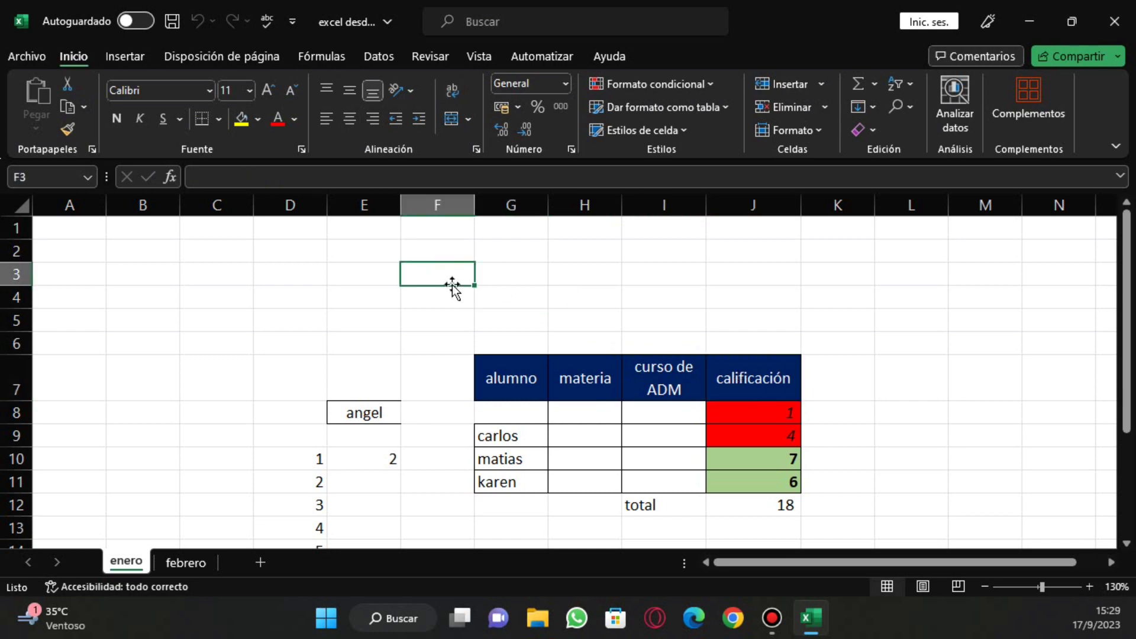
pyautogui.moveTo(452, 285)
pyautogui.mouseDown()
pyautogui.moveTo(513, 240)
pyautogui.moveTo(433, 254)
pyautogui.mouseUp()
# - Move the alumno header from G7 out of the table to E4, leaving G4 selected
pyautogui.click(520, 375)
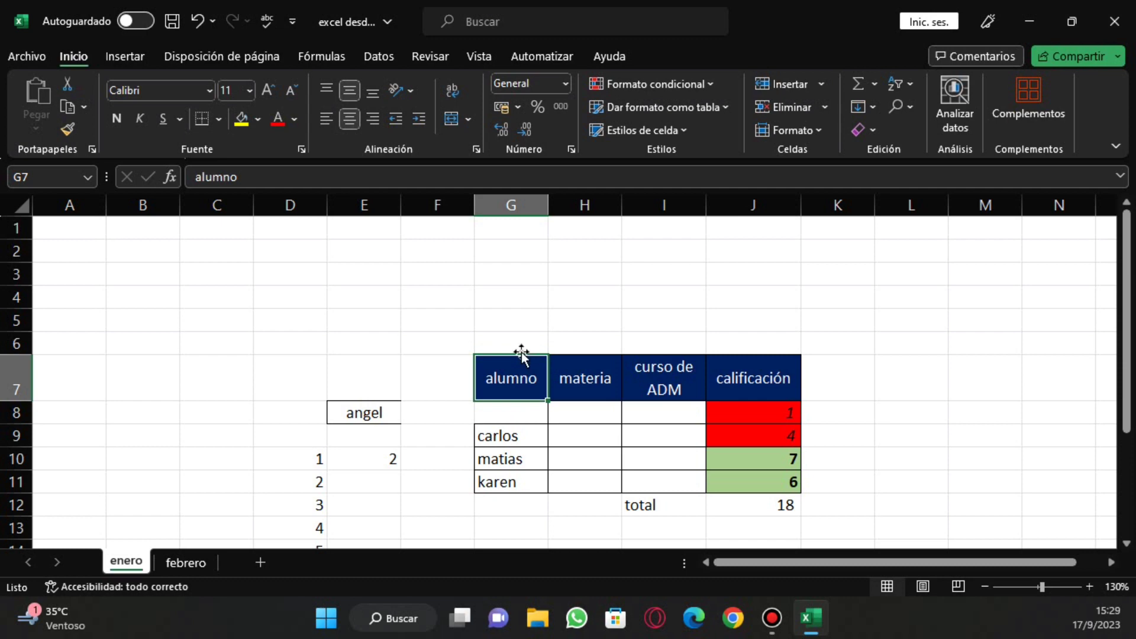
pyautogui.moveTo(521, 354)
pyautogui.mouseDown()
pyautogui.moveTo(511, 291)
pyautogui.moveTo(368, 312)
pyautogui.mouseUp()
pyautogui.click(516, 341)
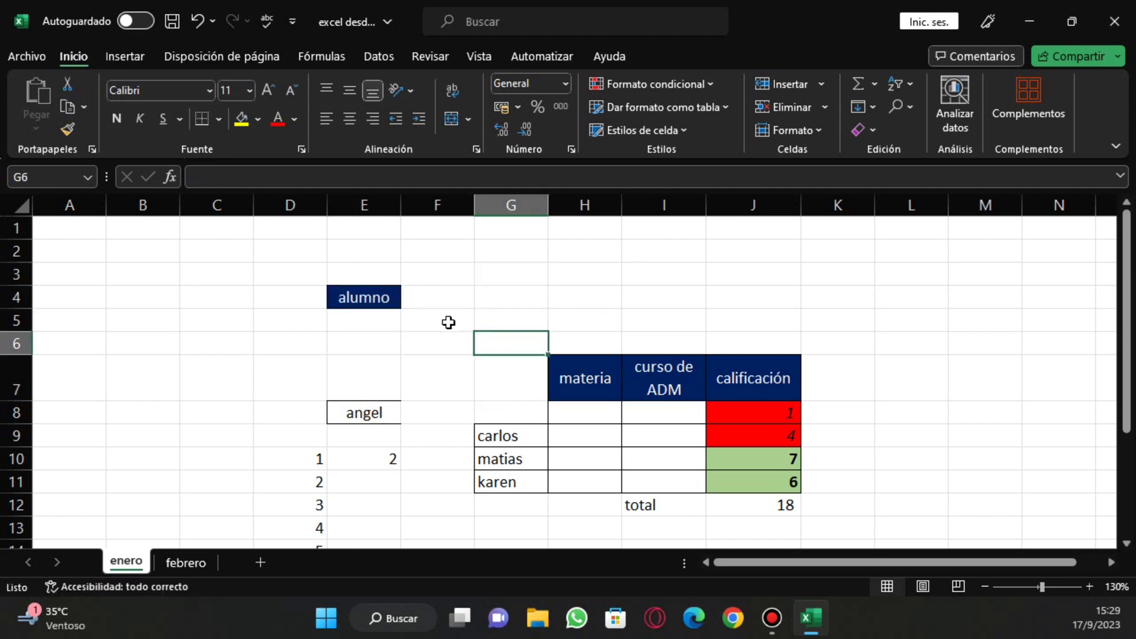
pyautogui.click(469, 294)
pyautogui.click(513, 296)
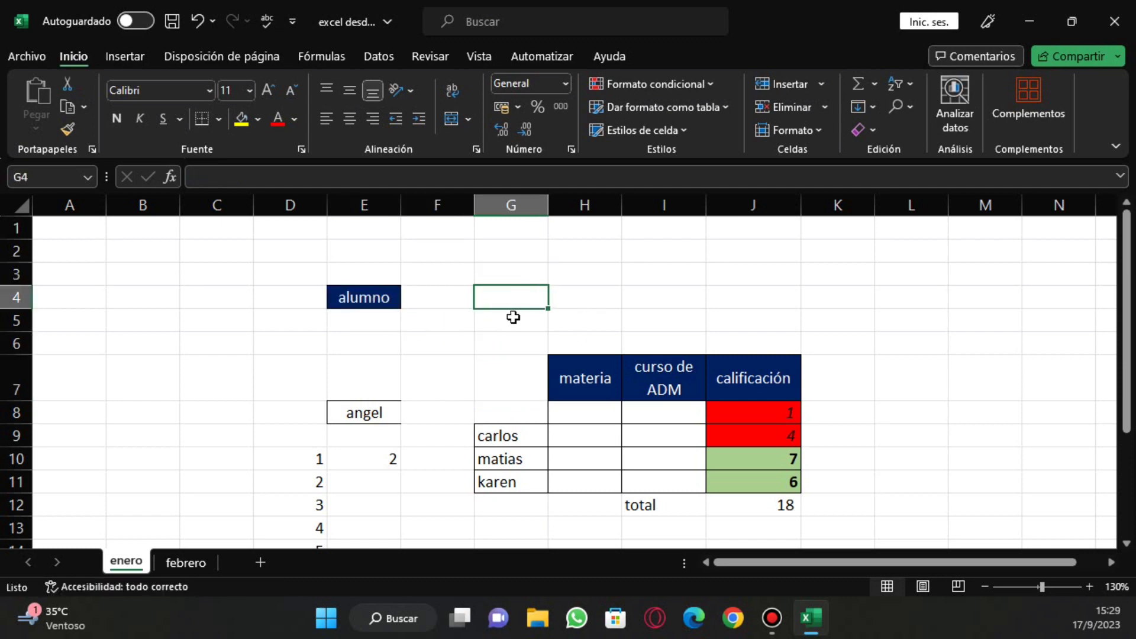
# - Enter 1 in G4 and fill it to K4 as the series 1–5 using Serie de relleno
pyautogui.write('1')
pyautogui.press('Tab')
pyautogui.click(529, 305)
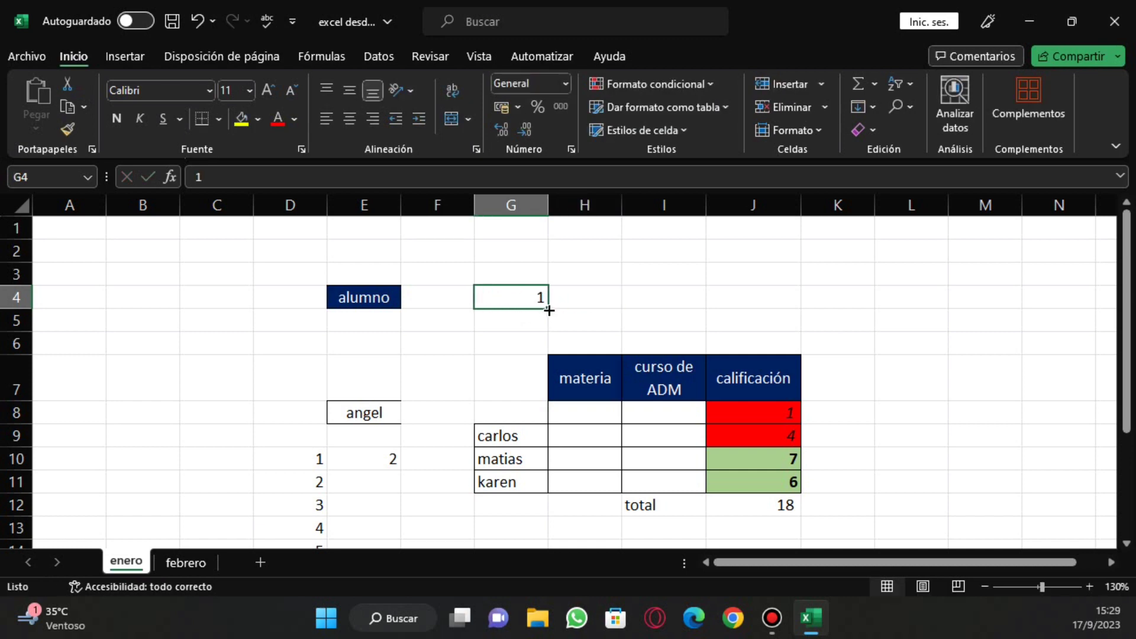
pyautogui.moveTo(548, 310); pyautogui.dragTo(870, 313)
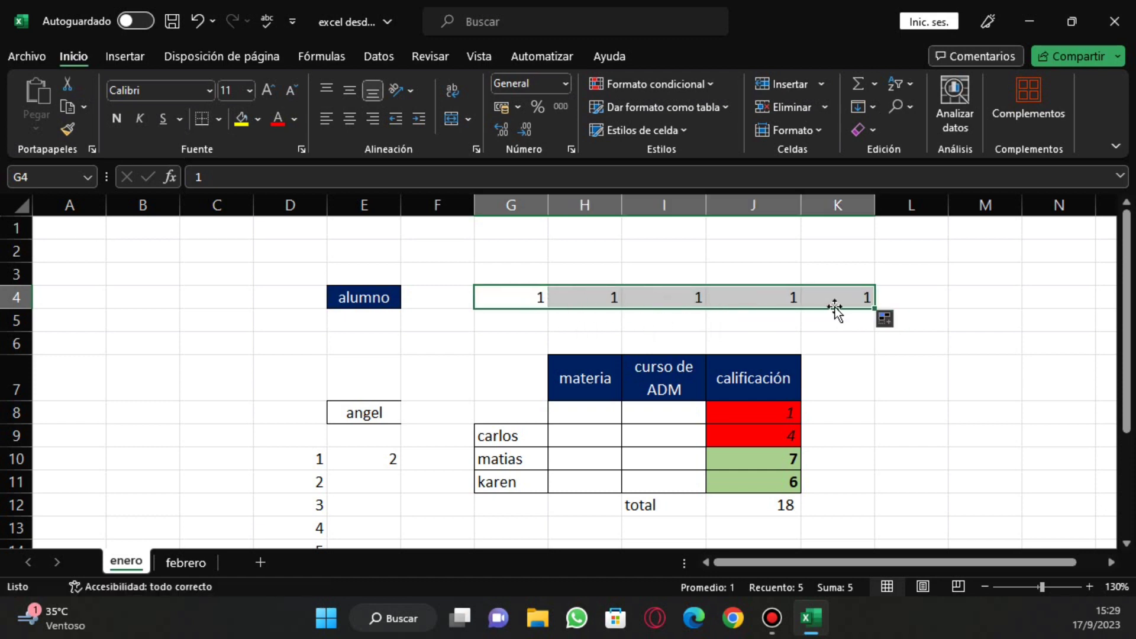
pyautogui.click(891, 323)
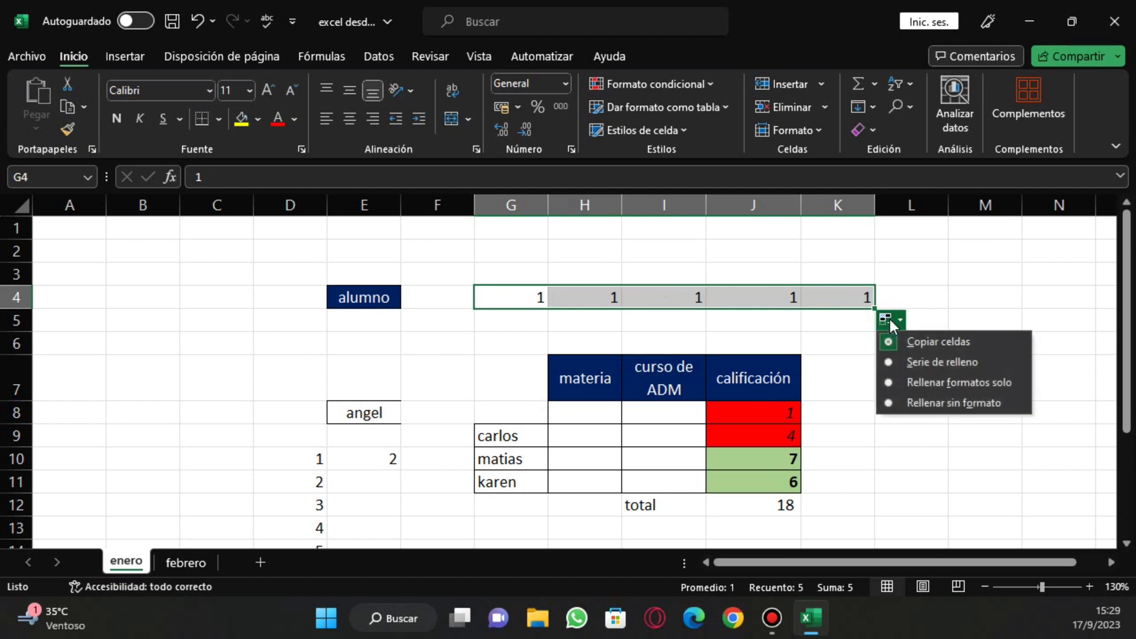
pyautogui.click(892, 361)
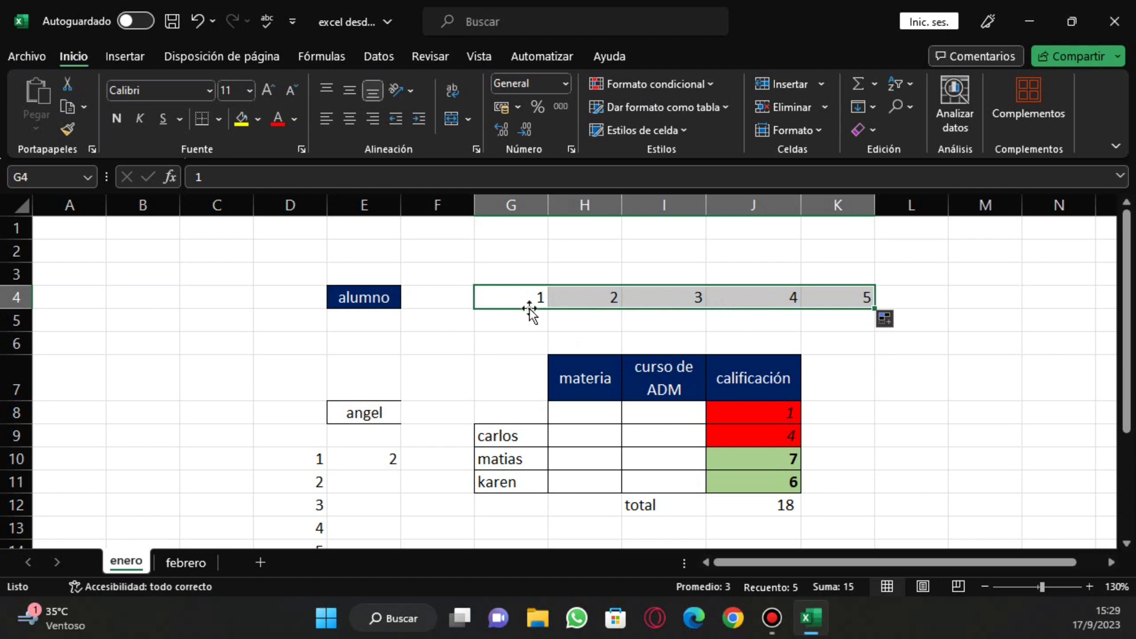
# - Type enero in G3 and autofill the months through mayo in K3
pyautogui.click(542, 277)
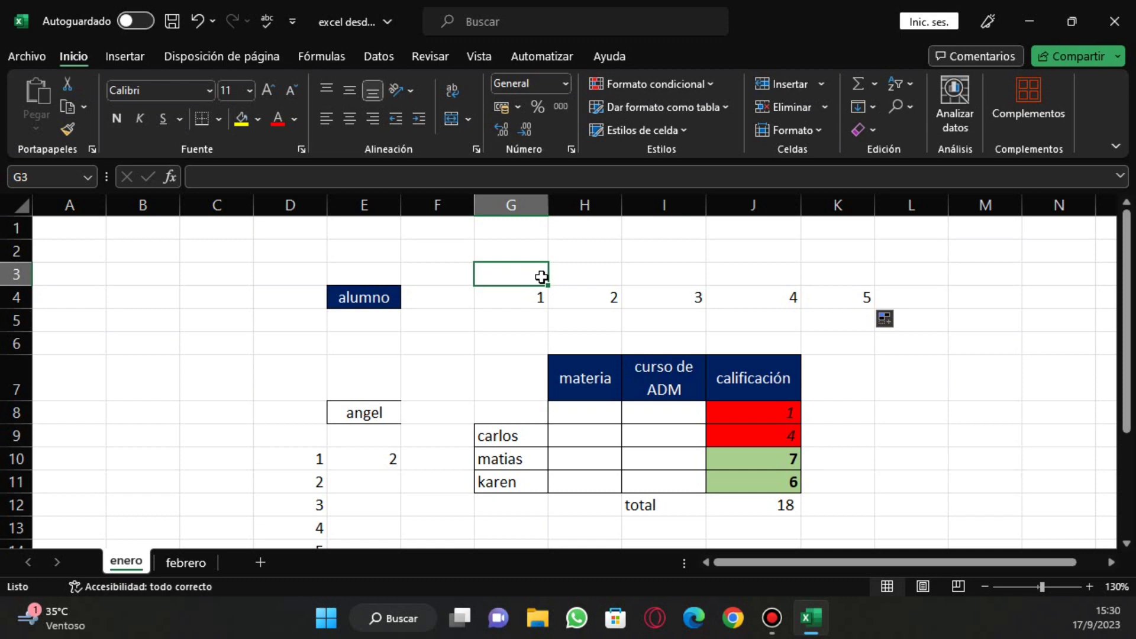
pyautogui.write('en')
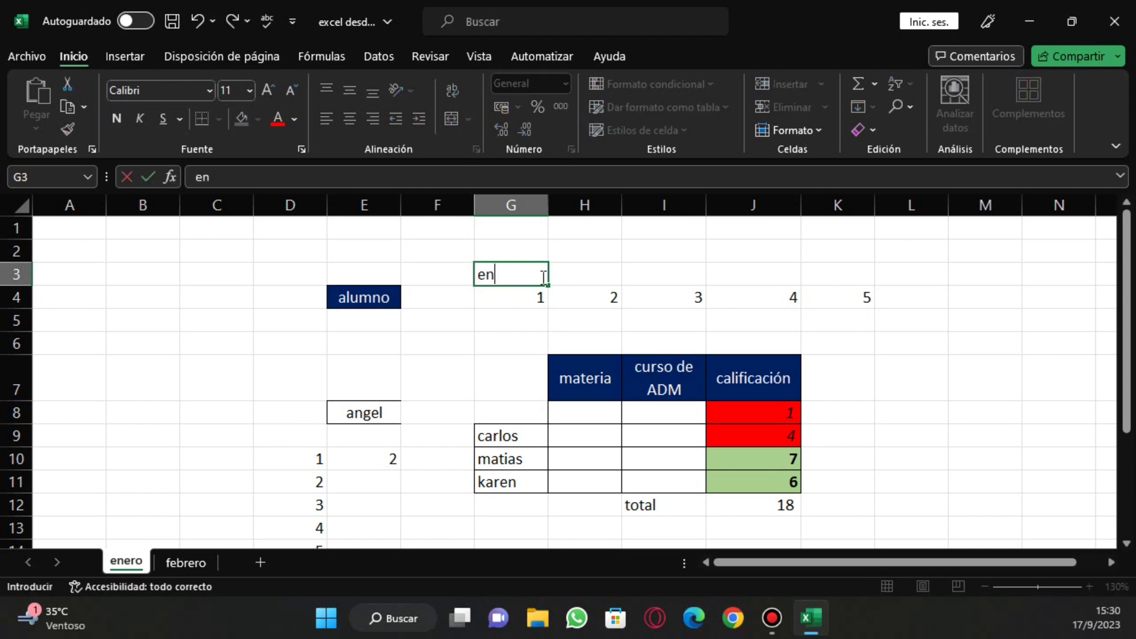
pyautogui.write('ero')
pyautogui.press('Return')
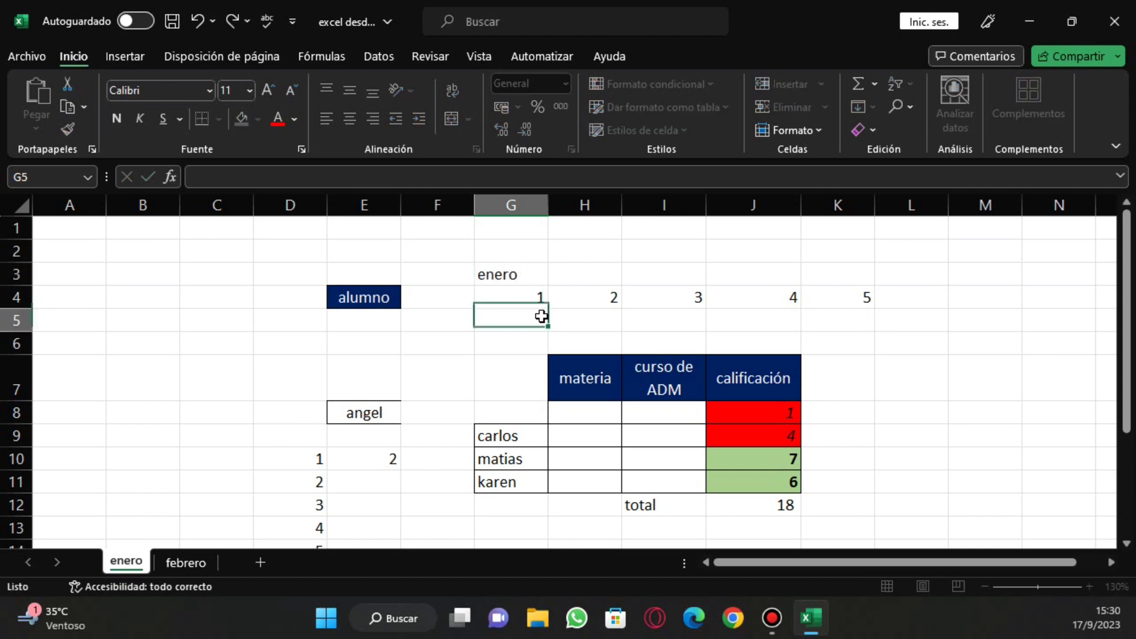
pyautogui.click(539, 281)
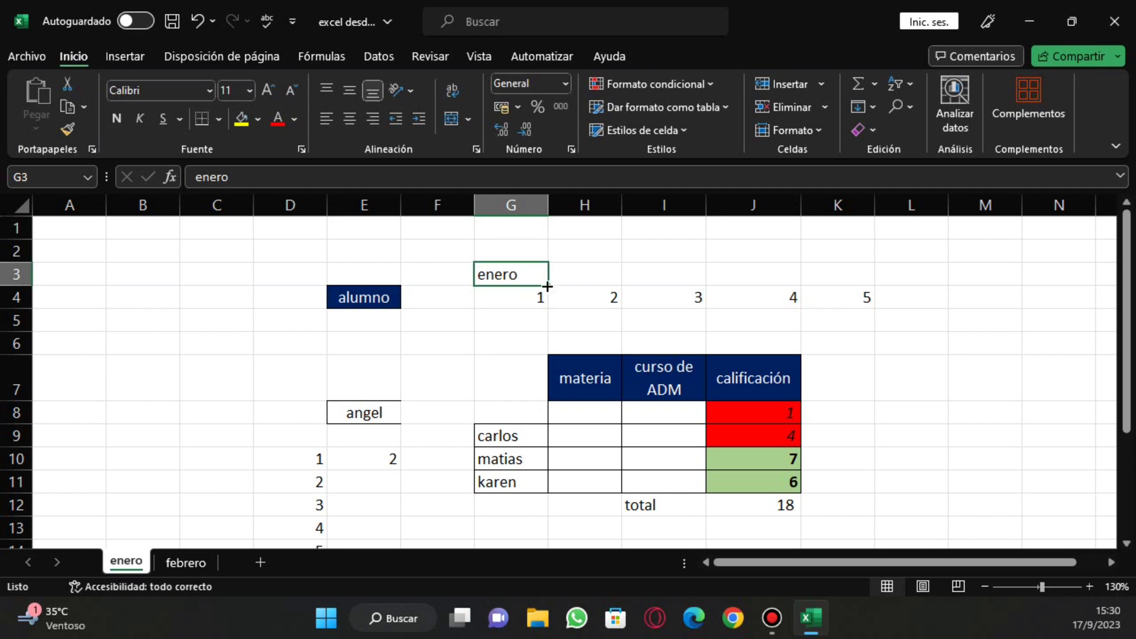
pyautogui.moveTo(549, 289); pyautogui.dragTo(858, 294)
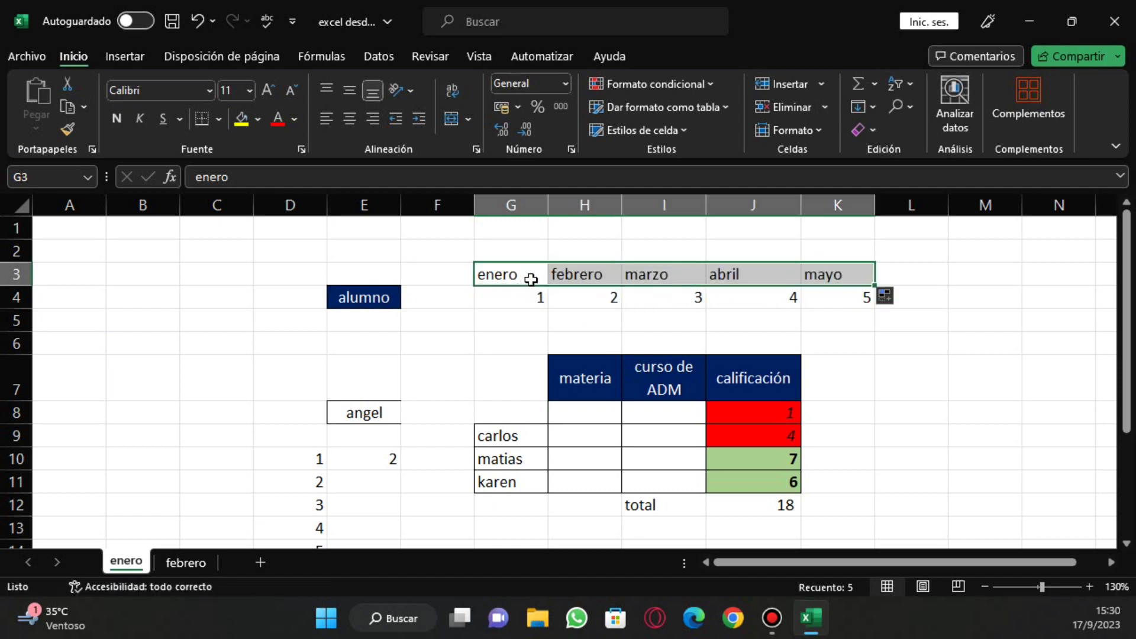
# - Type prueba 1 in G2 and autofill prueba 2 through prueba 5 across to K2
pyautogui.click(518, 252)
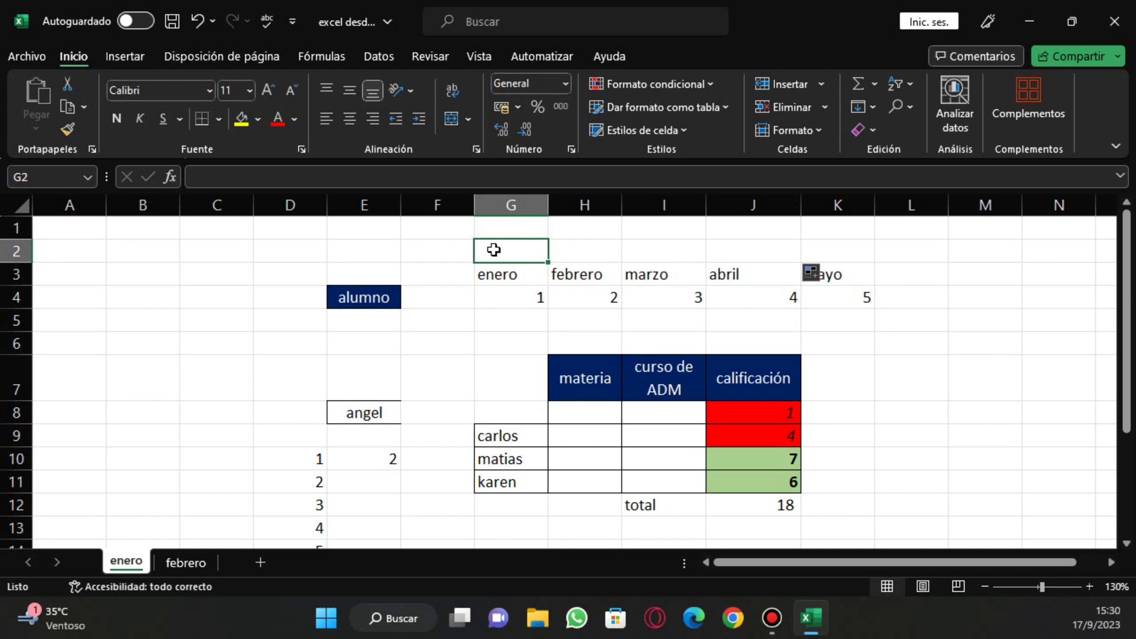
pyautogui.write('pr')
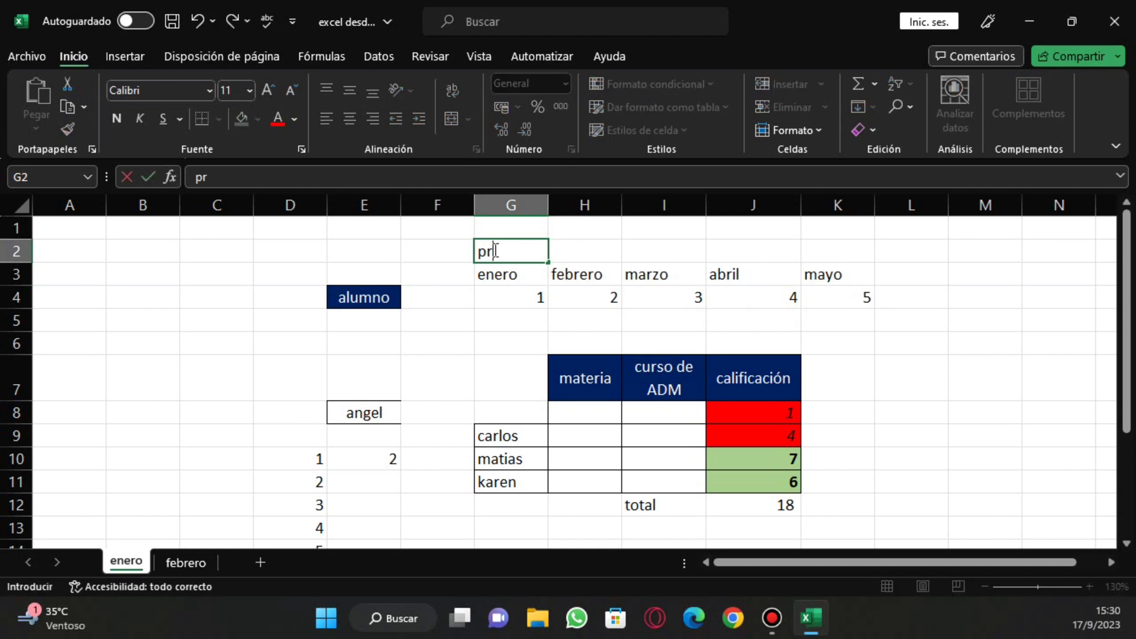
pyautogui.write('ueba ')
pyautogui.write('1')
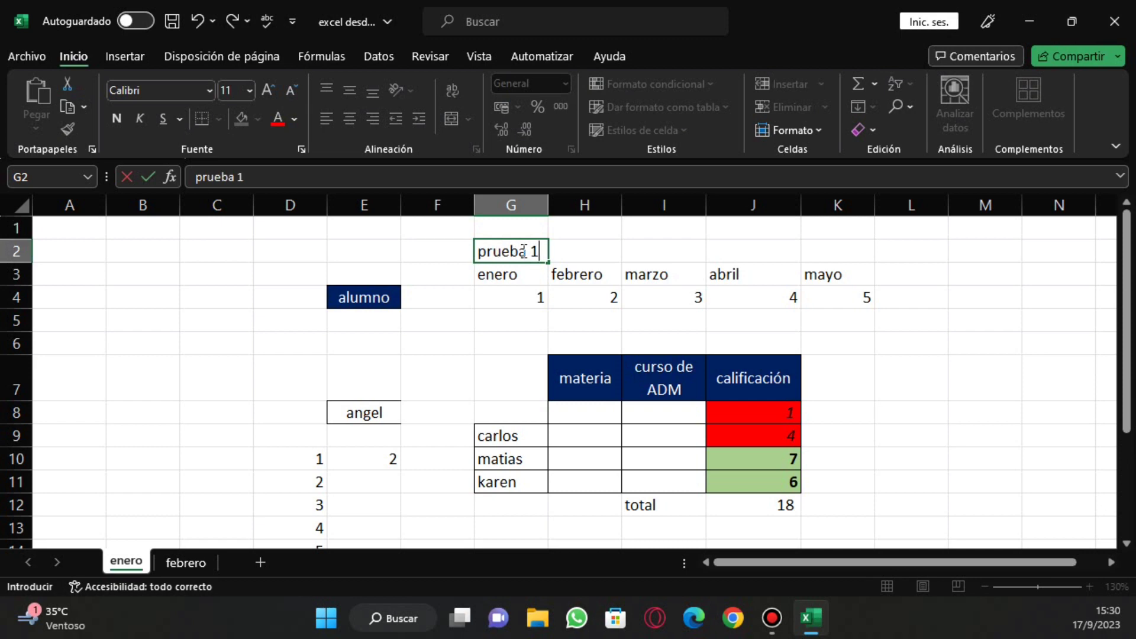
pyautogui.click(633, 252)
pyautogui.click(541, 257)
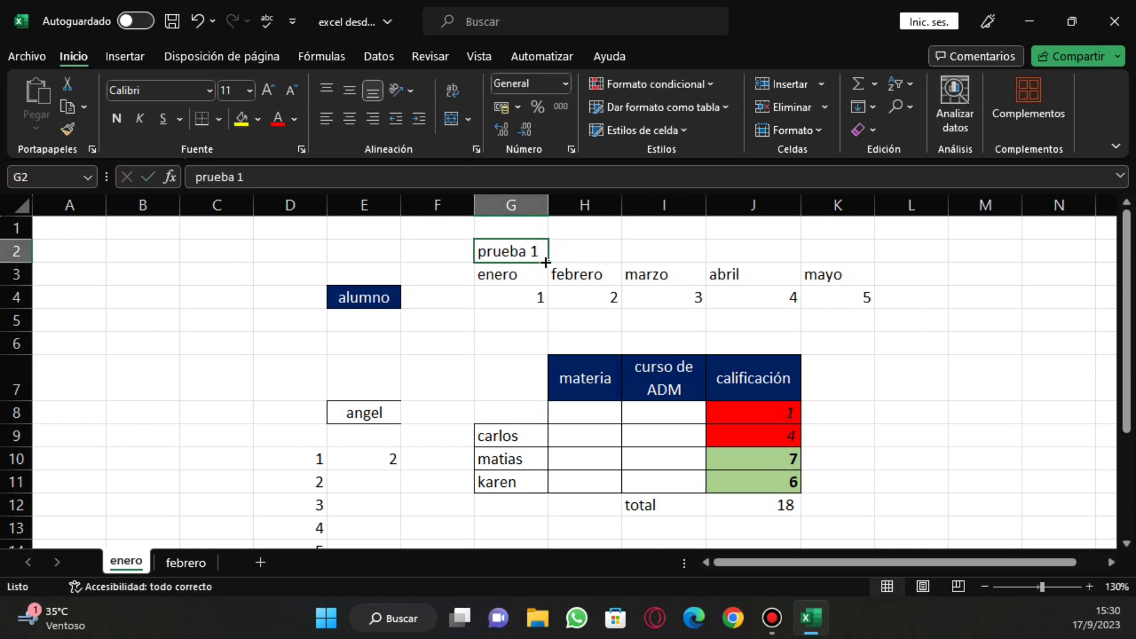
pyautogui.moveTo(545, 262); pyautogui.dragTo(861, 262)
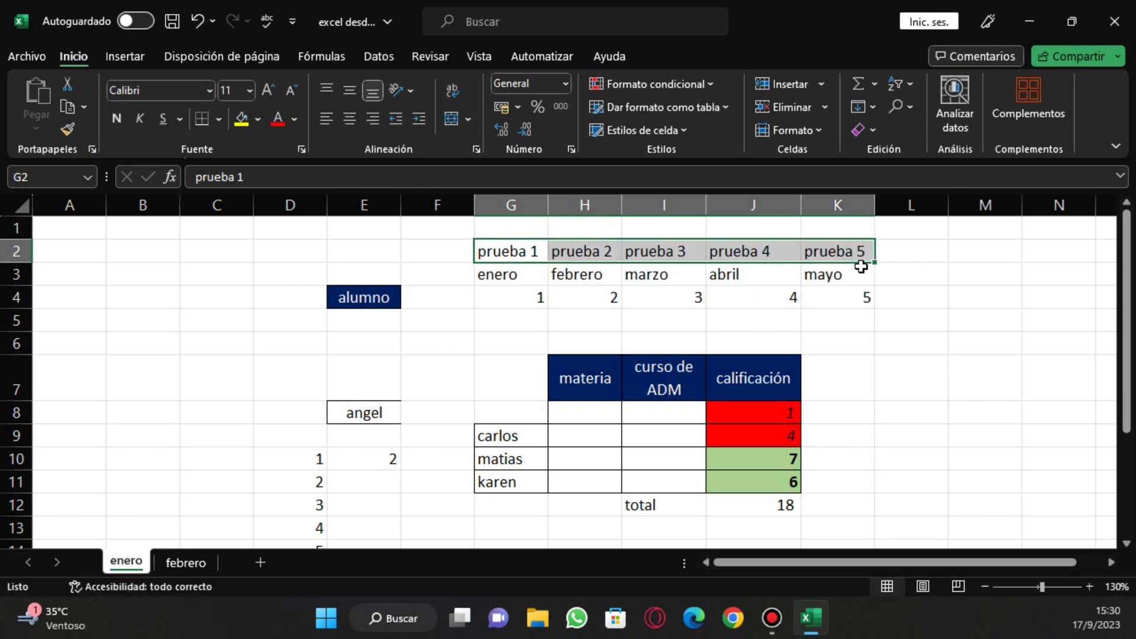
pyautogui.click(616, 256)
pyautogui.click(634, 255)
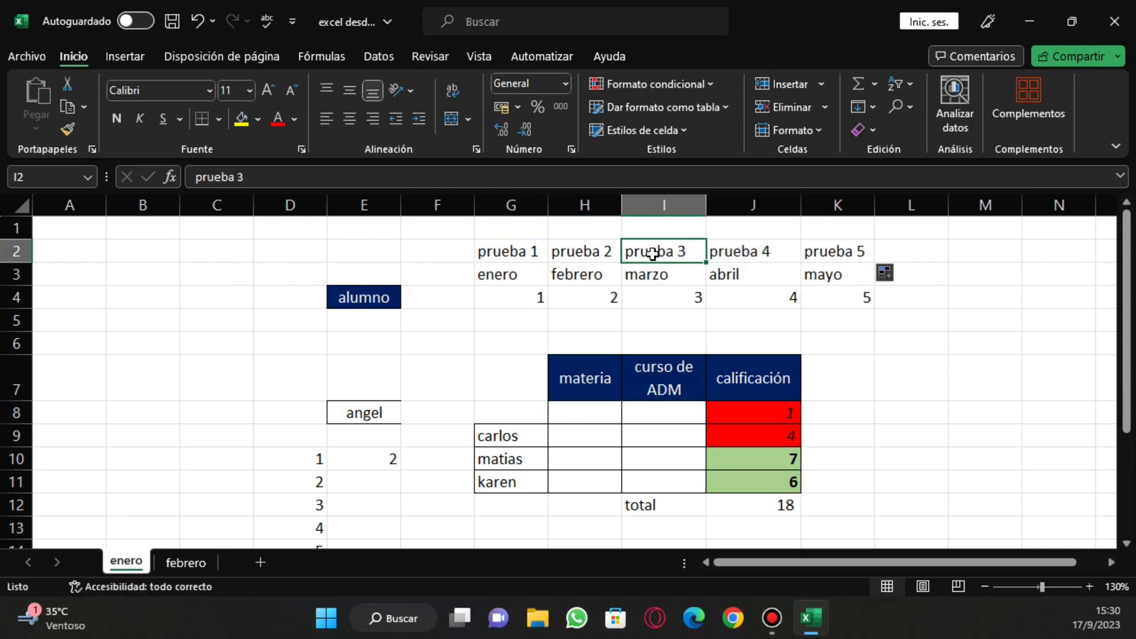
pyautogui.click(726, 253)
pyautogui.click(819, 249)
pyautogui.click(843, 325)
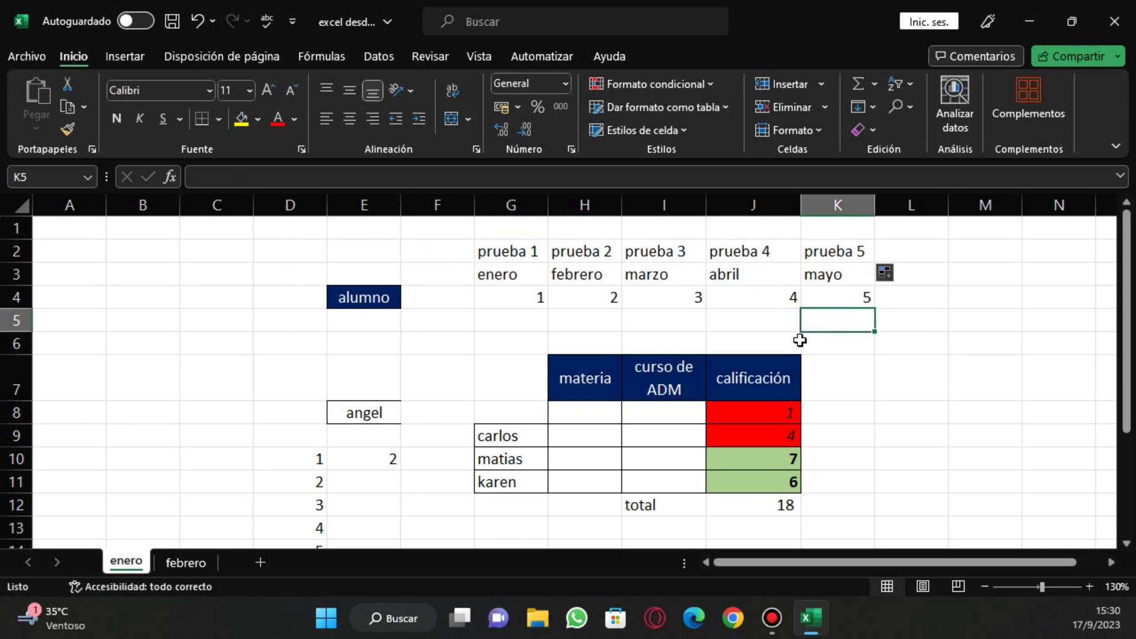
# - Fill G4 down to G6 as the series 1, 2, 3 using Serie de relleno
pyautogui.click(504, 289)
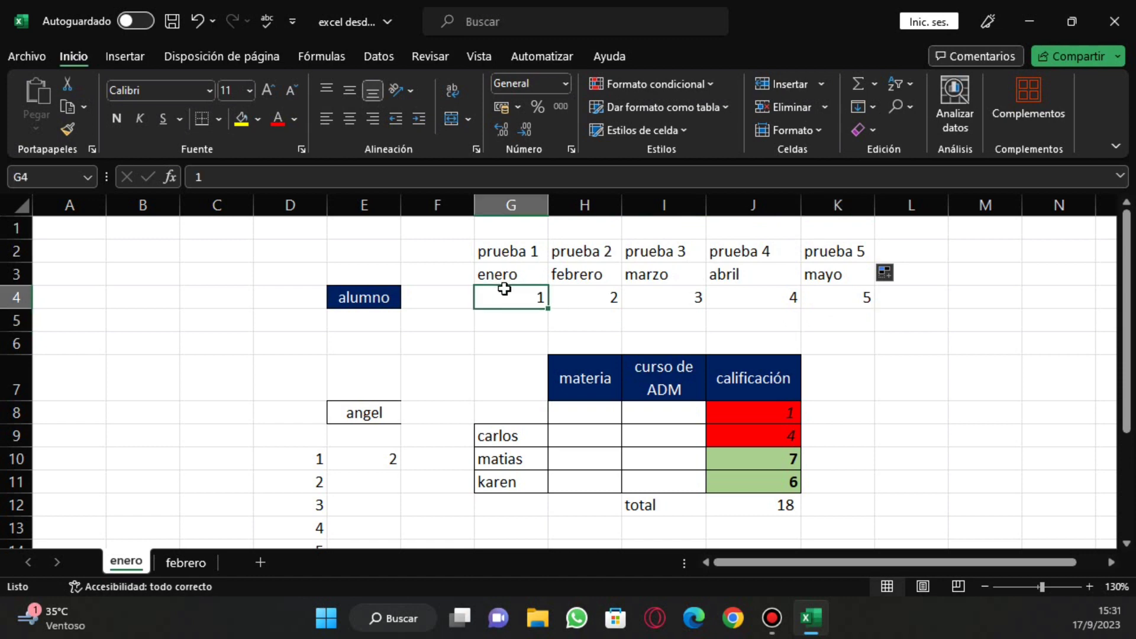
pyautogui.moveTo(504, 289); pyautogui.dragTo(840, 298)
pyautogui.click(509, 297)
pyautogui.moveTo(548, 308); pyautogui.dragTo(541, 355)
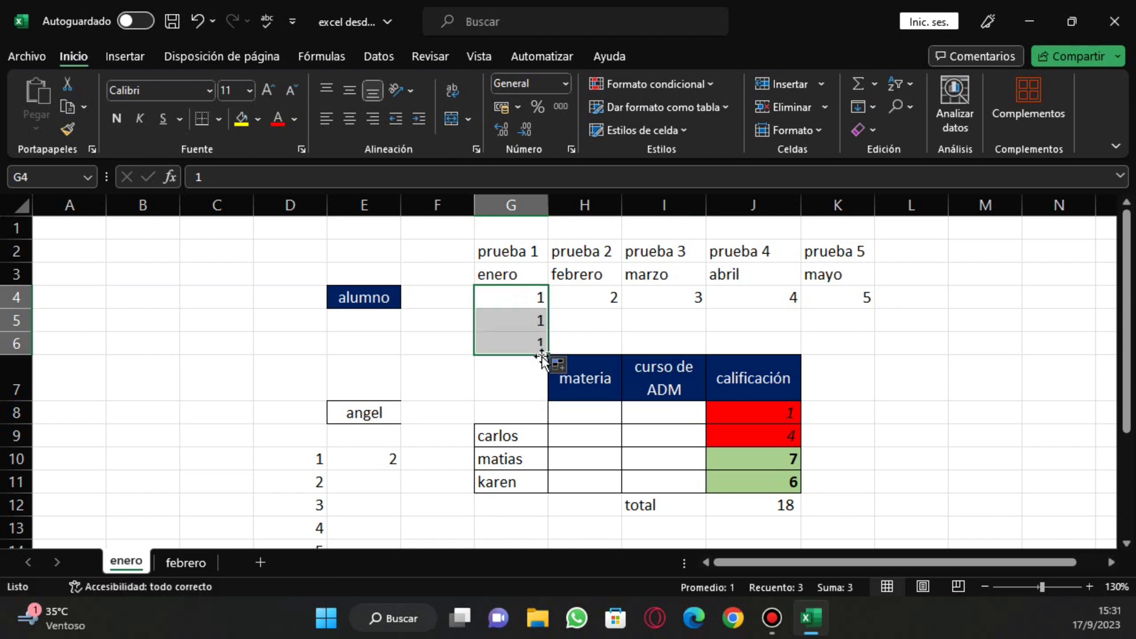
pyautogui.click(573, 367)
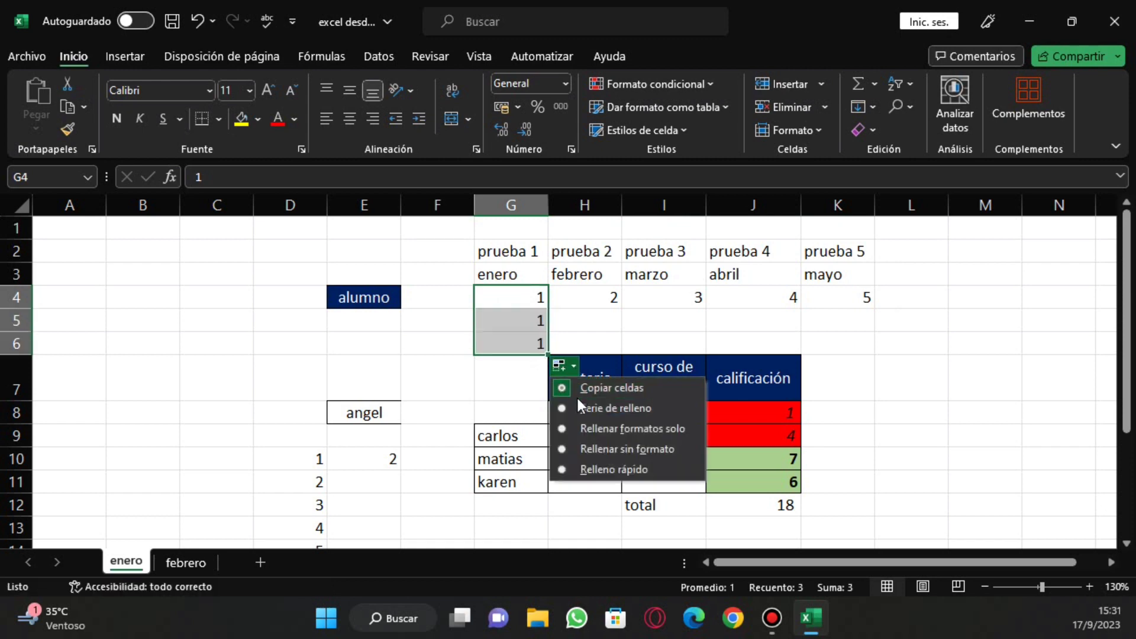
pyautogui.click(616, 409)
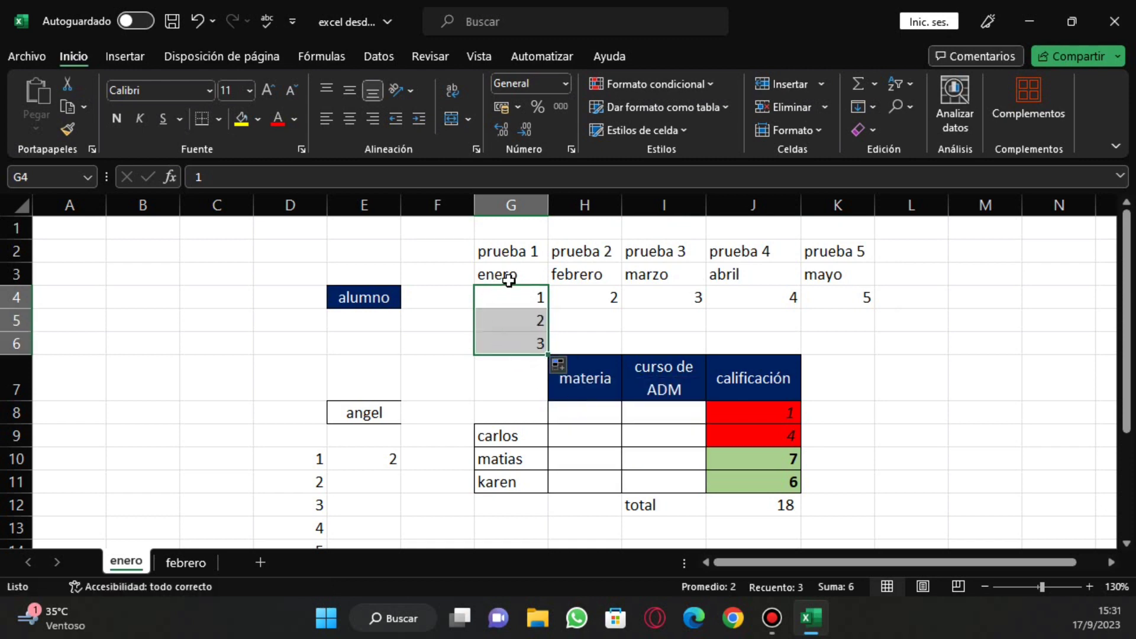
pyautogui.click(631, 275)
# - Scroll to review the sheet and select an empty cell away from the data
pyautogui.scroll(-2, 653, 370)
pyautogui.scroll(2, 642, 349)
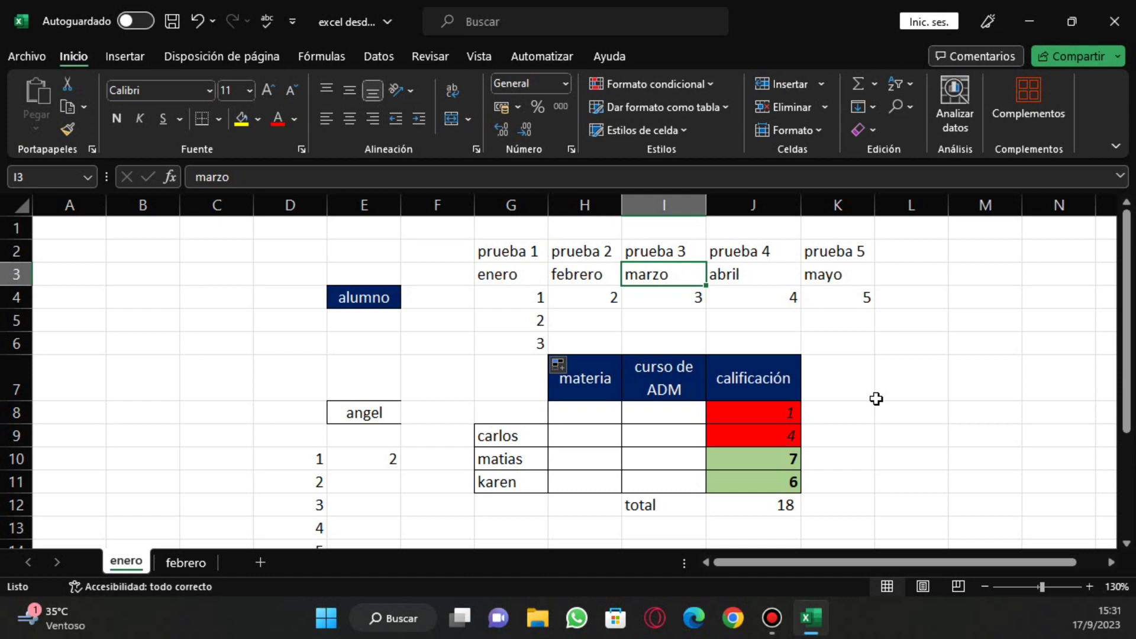
pyautogui.click(291, 381)
pyautogui.click(207, 298)
pyautogui.click(260, 338)
pyautogui.click(158, 320)
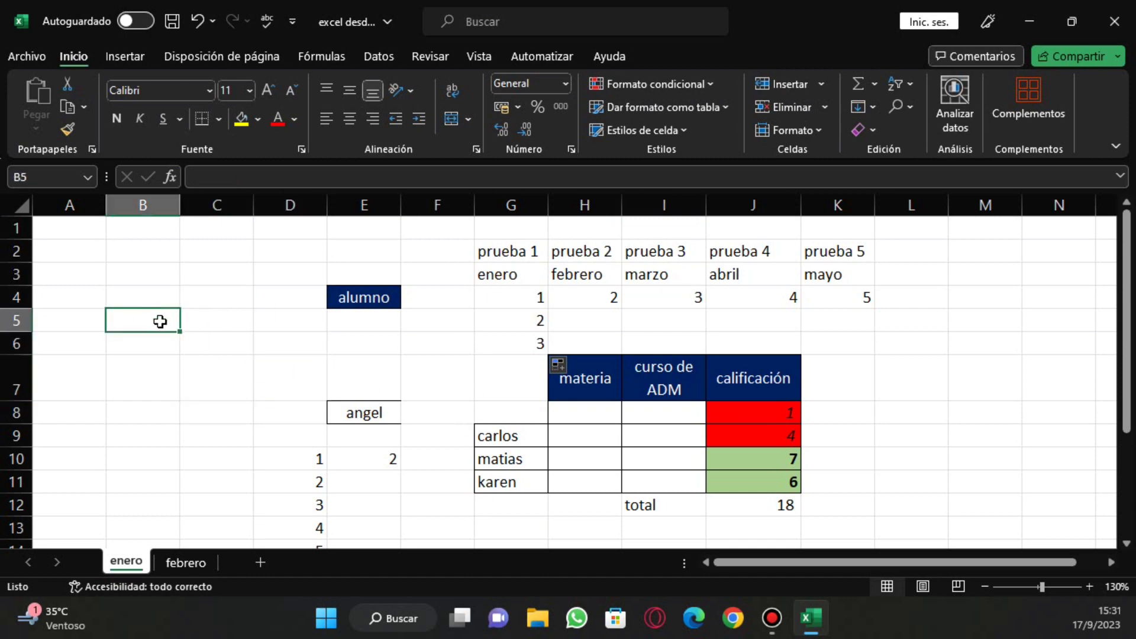